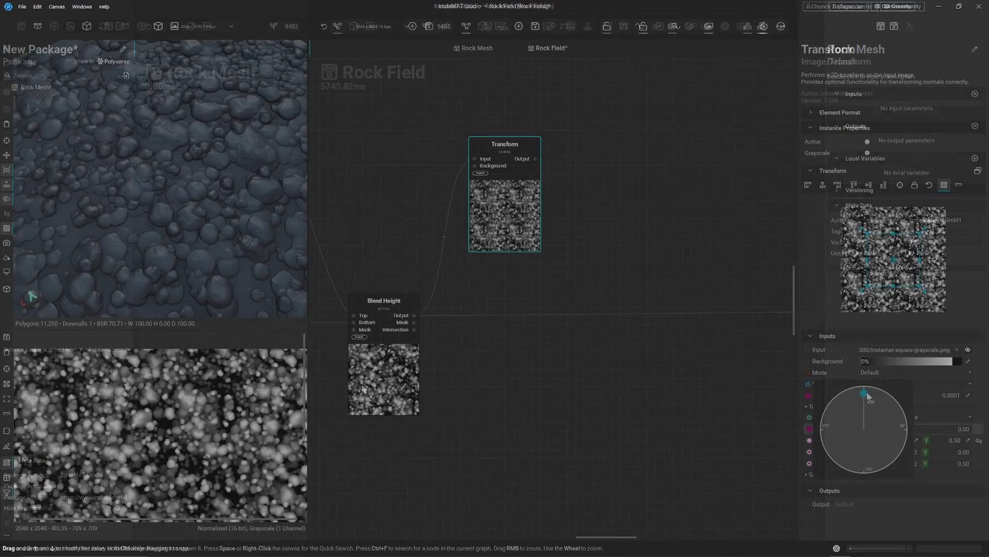
- Adjust the rotation angle of the Transform node in the Rock Field graph
left_click_drag(820, 454, 936, 429)
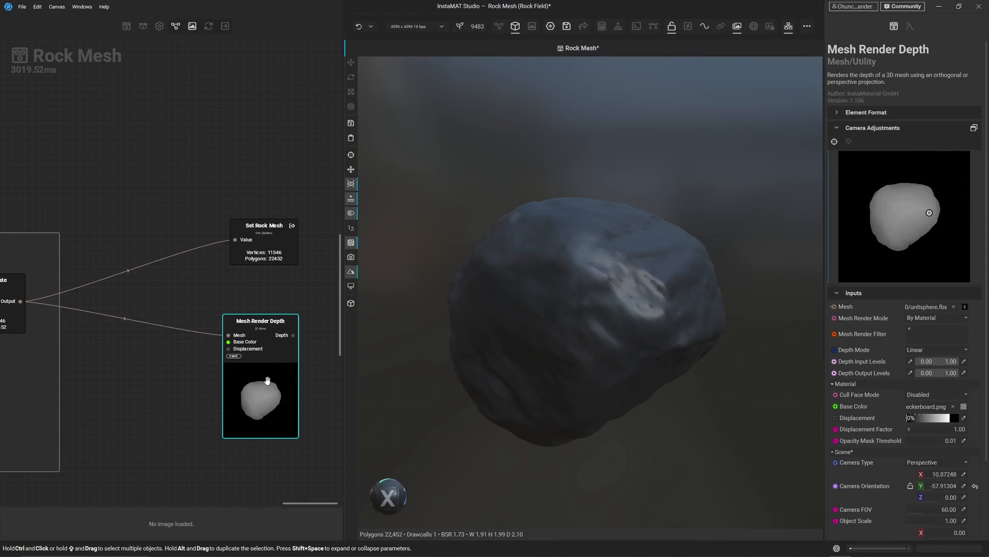
- Rotate the Mesh Render Depth node's camera orientation around the rock to capture it from a different angle
scroll(867, 333, "down", 3)
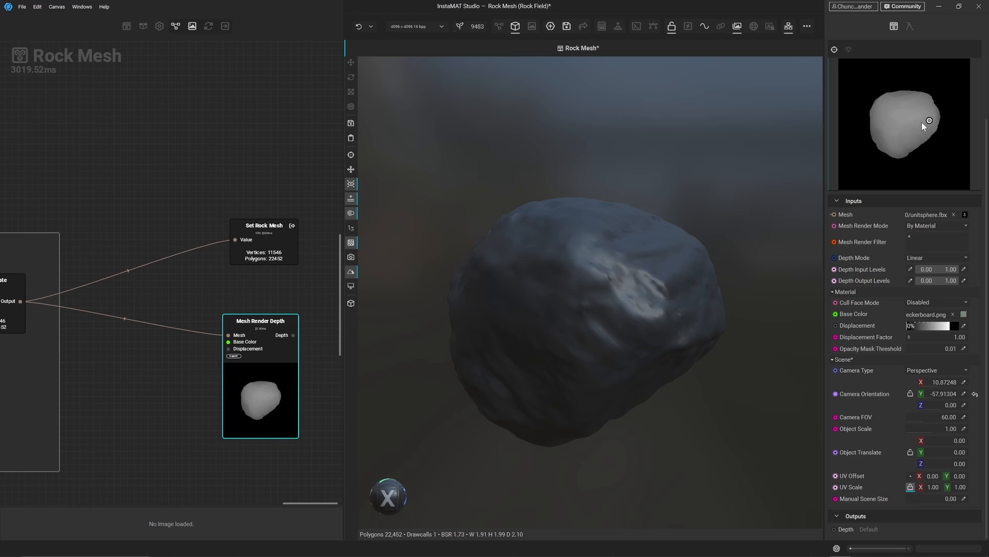
mouse_move(931, 121)
left_mouse_down()
mouse_move(912, 123)
mouse_move(925, 136)
mouse_move(898, 136)
mouse_move(928, 132)
mouse_move(917, 130)
left_mouse_up()
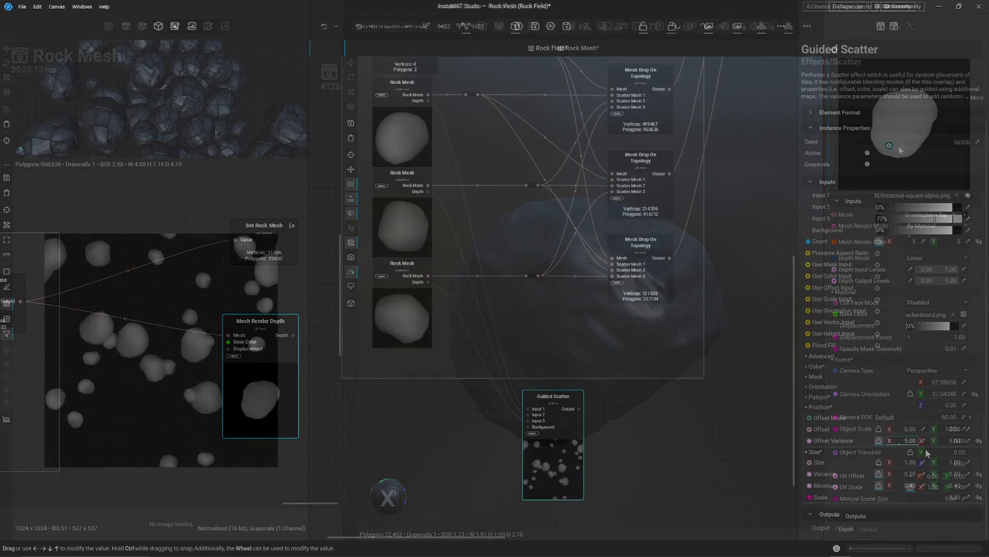
- Set the Guided Scatter node's Offset Variance to 8
left_click(924, 443)
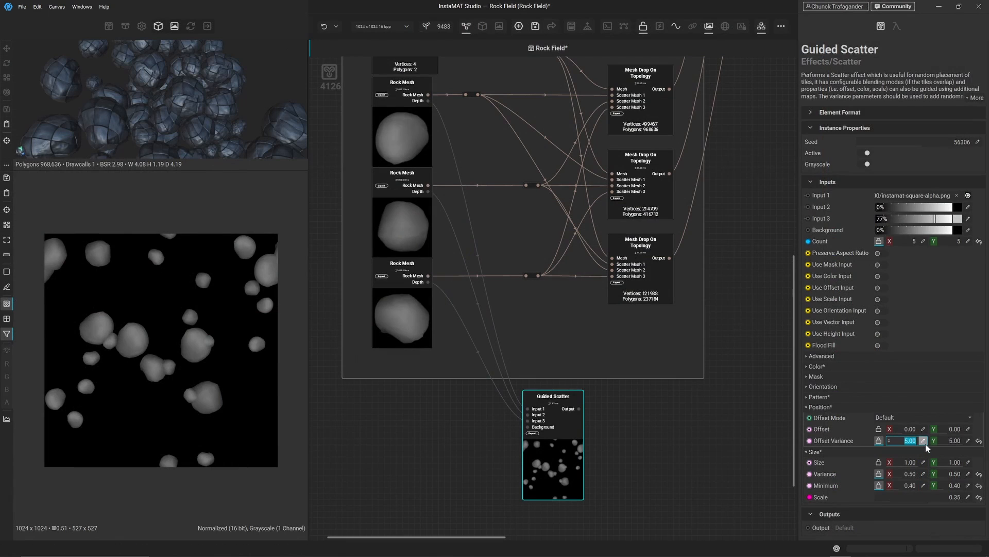
type("8")
key("Return")
left_click_drag(910, 442, 909, 442)
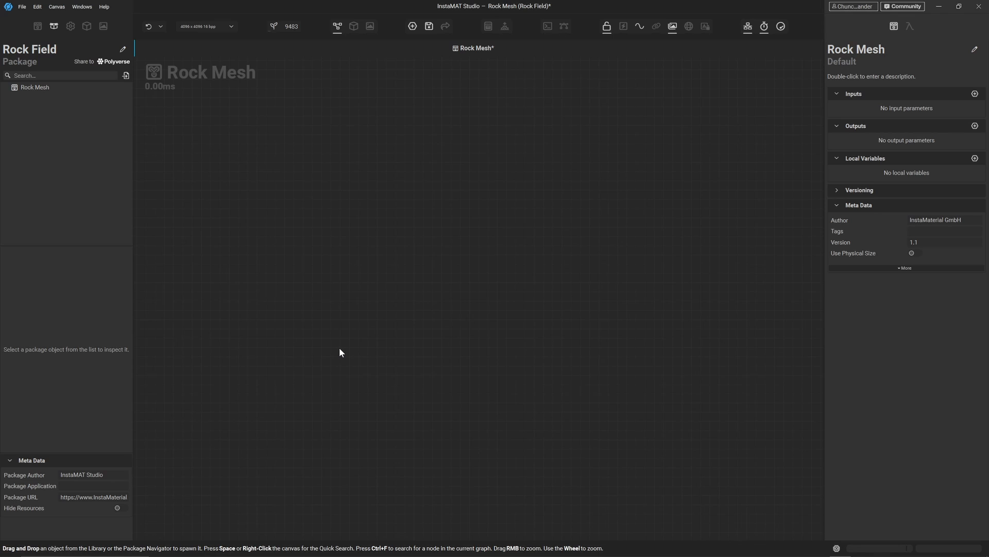
- Add a Mesh Shape Generator node to the empty Rock Mesh graph and place it near the middle of the canvas
key("space")
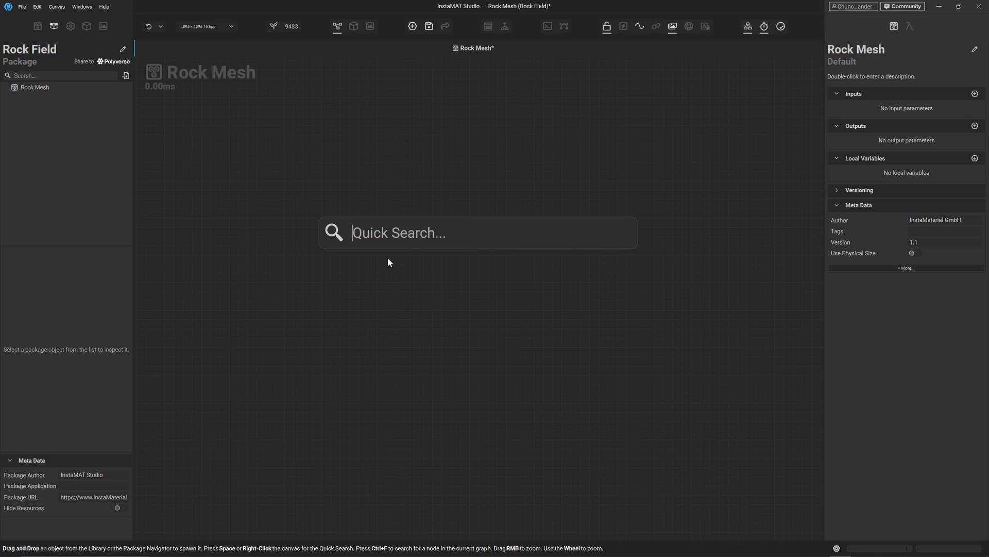
type("esh sh")
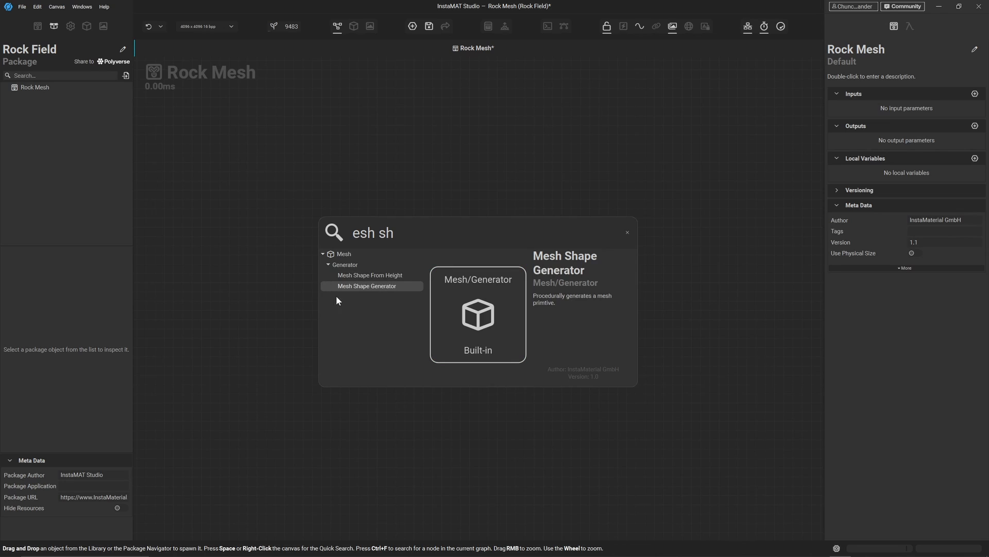
left_click(364, 288)
scroll(344, 233, "up", 4)
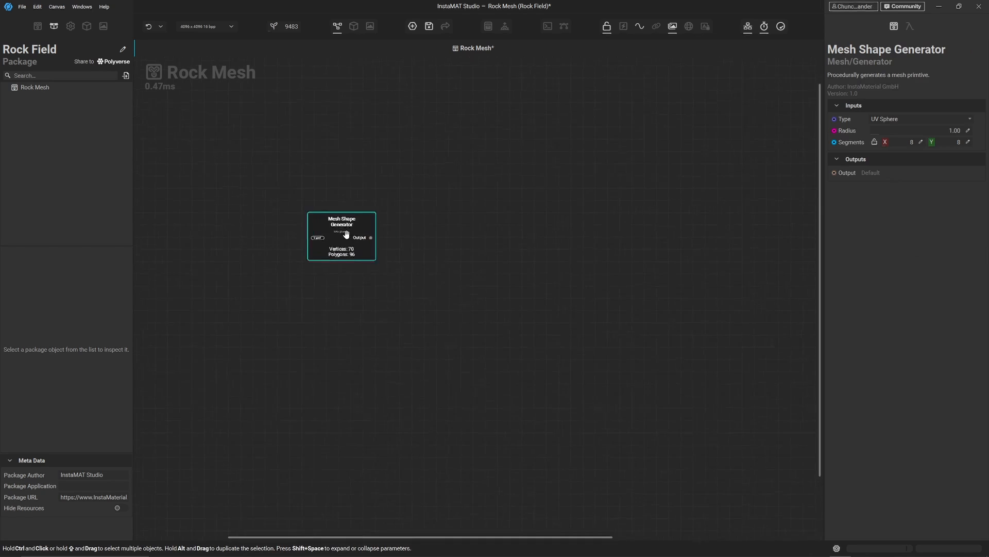
left_click_drag(343, 231, 442, 253)
scroll(429, 251, "up", 3)
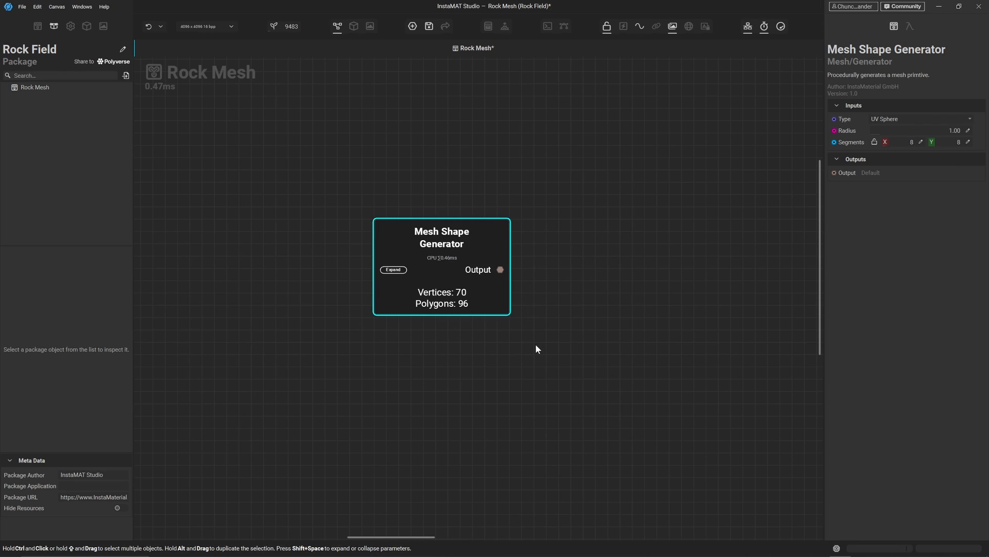
- Arrange the workspace with a large 3D viewport in the main area, a widened graph view beside it and a shrunken image viewer
left_click(86, 27)
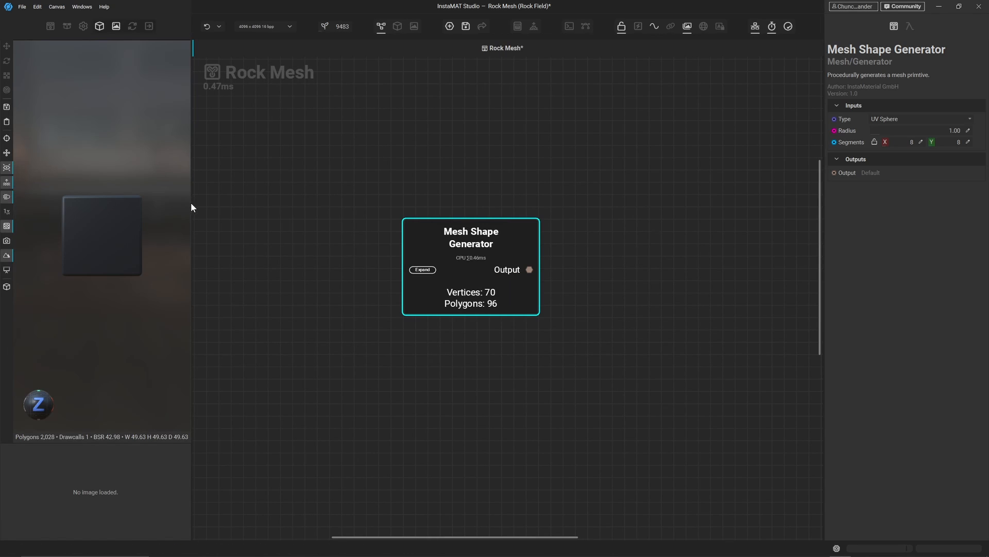
left_click_drag(195, 209, 307, 215)
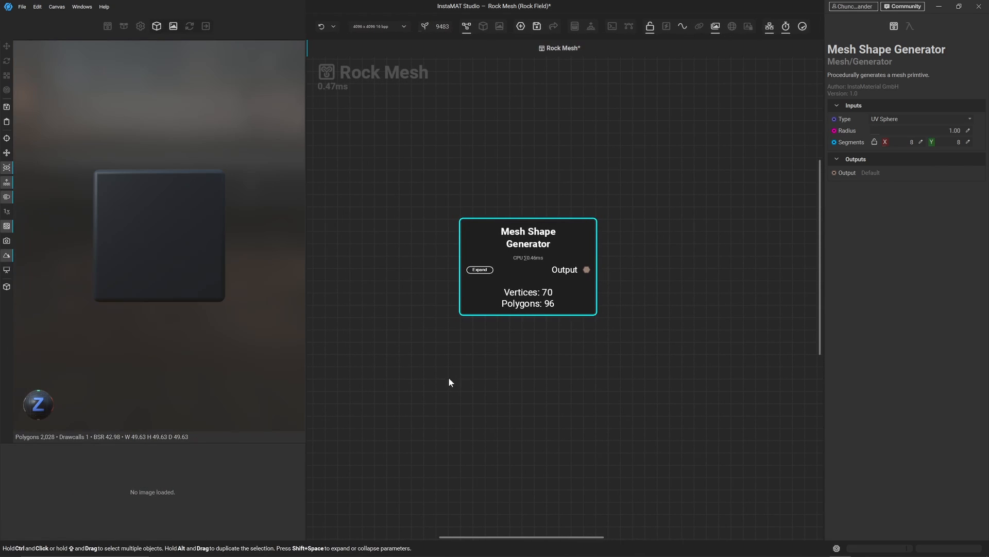
left_click(484, 26)
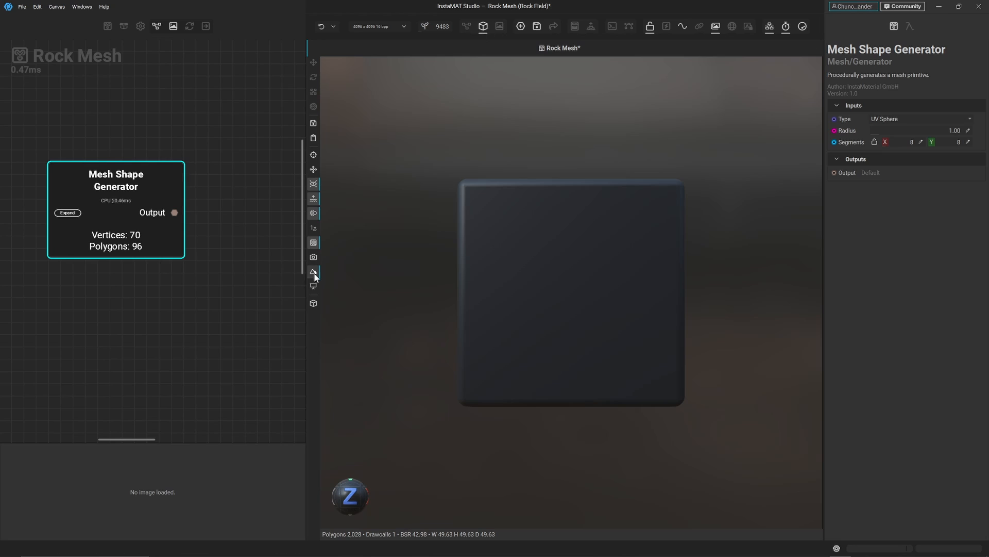
left_click_drag(306, 322, 344, 322)
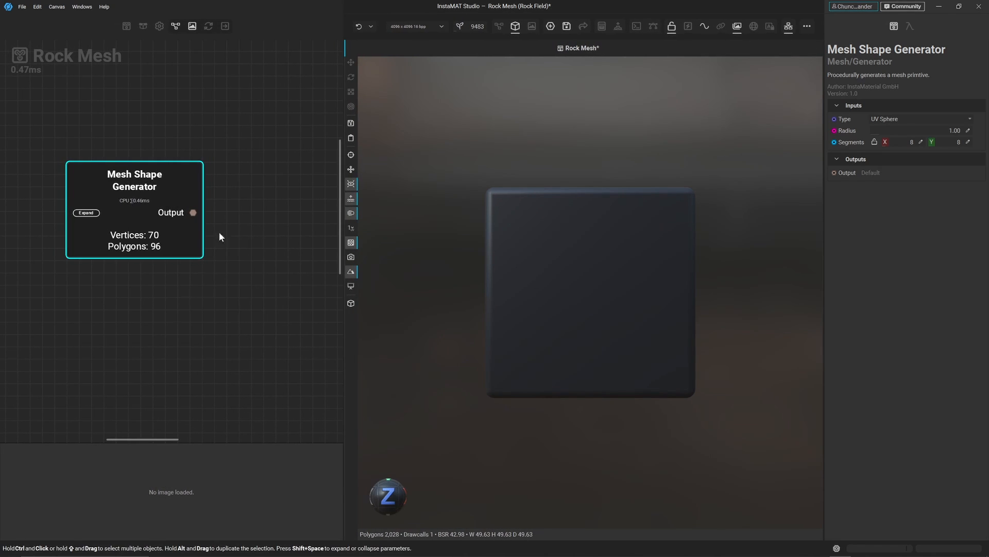
scroll(225, 313, "down", 2)
middle_click_drag(226, 313, 195, 319)
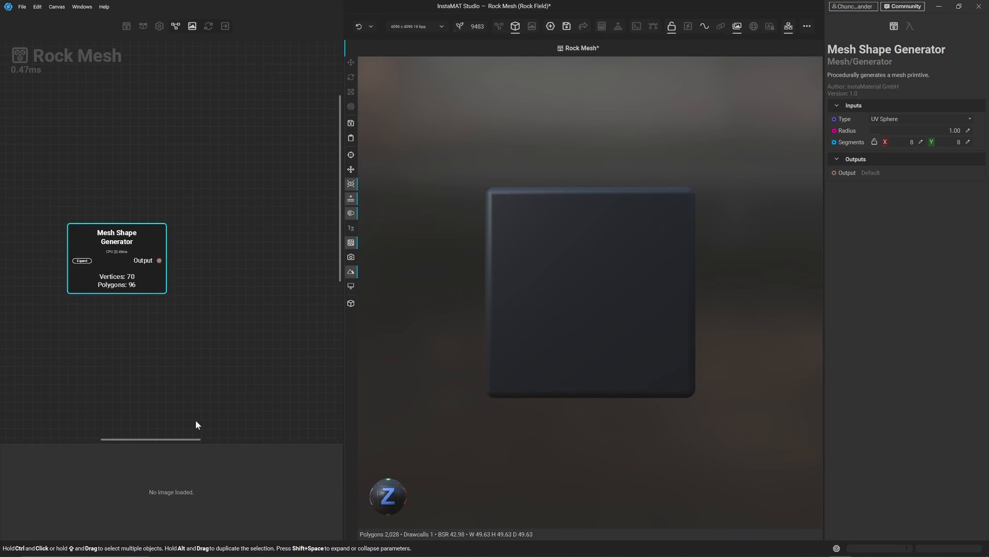
left_click_drag(214, 441, 212, 506)
middle_click_drag(229, 362, 189, 336)
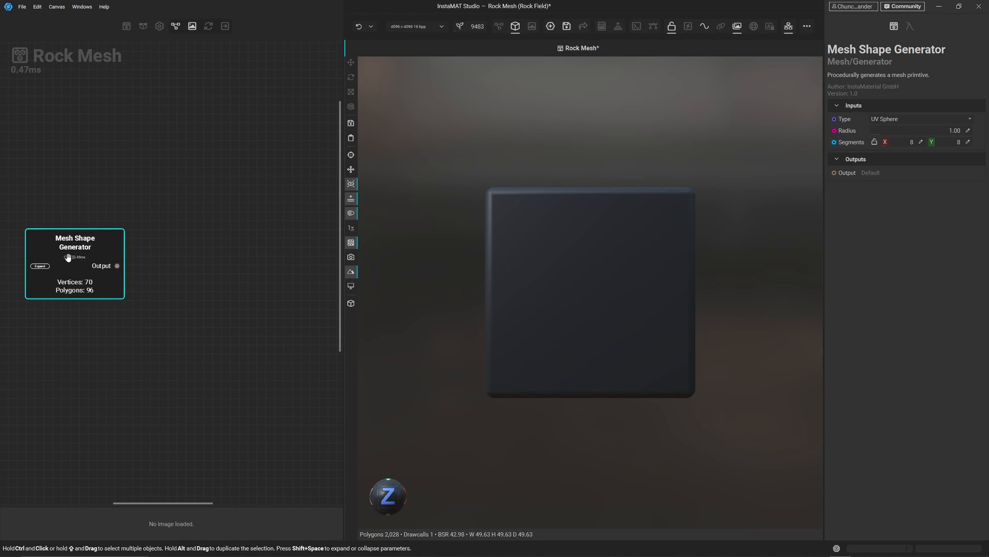
- Preview the Mesh Shape Generator's output in the 3D viewport and set its linked X and Y Segments to 30
left_click(114, 267)
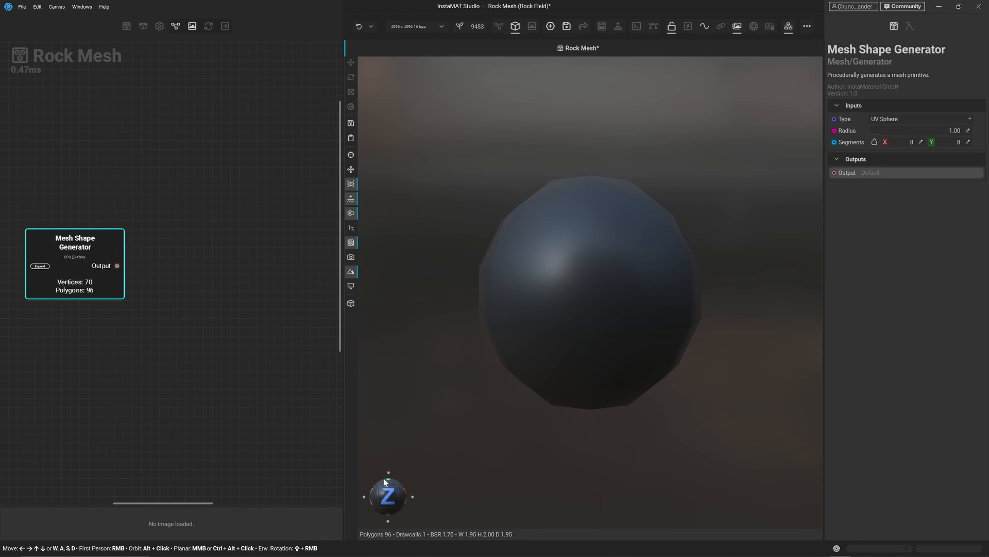
left_click_drag(384, 484, 406, 501)
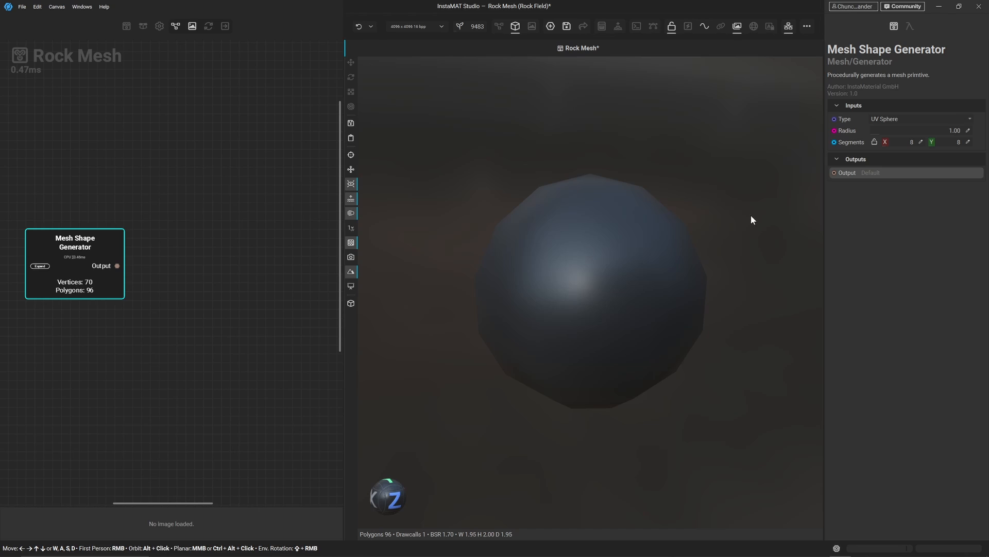
left_click(921, 143)
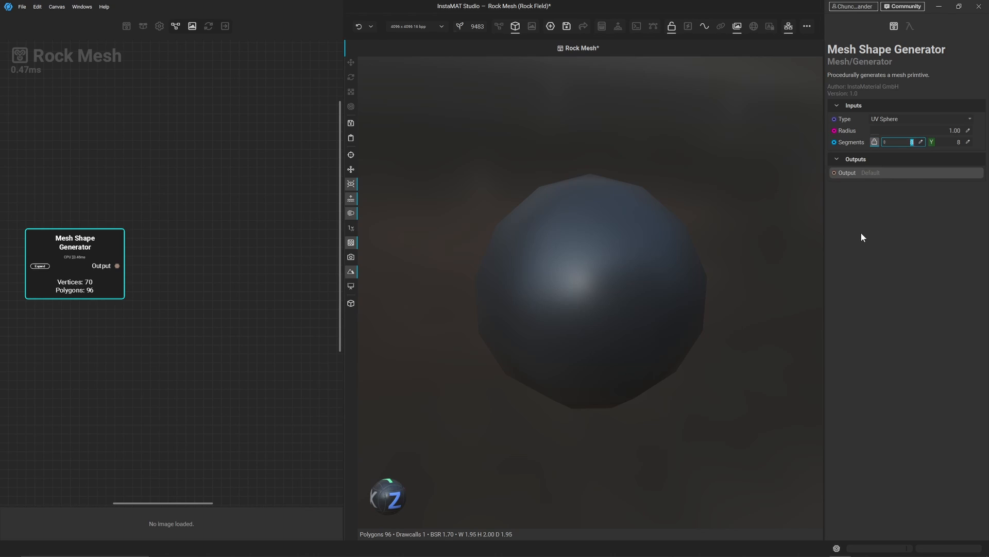
type("30")
key("Return")
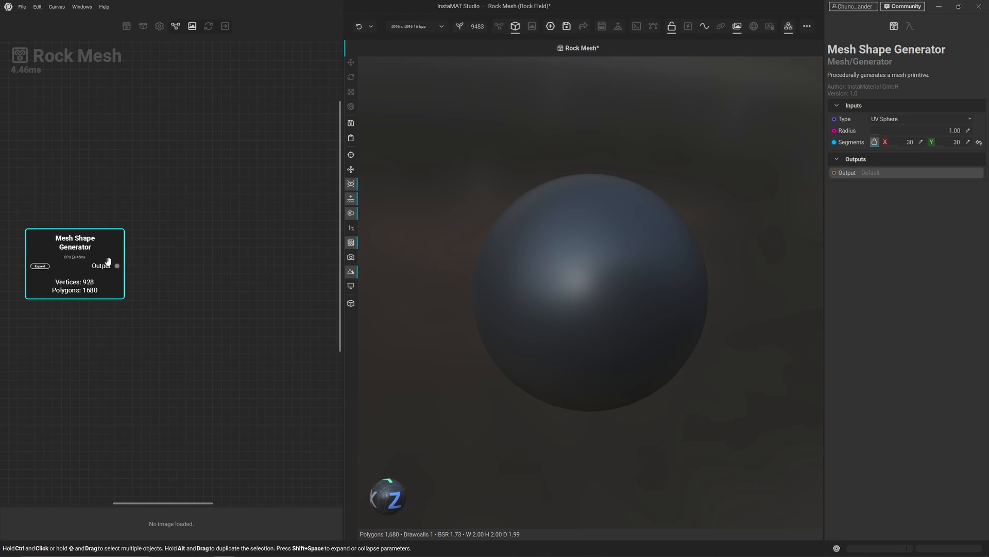
- Add a Mesh Scatter On Topology node fed by the generator's output and preview its result in the 3D viewport
left_click_drag(117, 266, 225, 383)
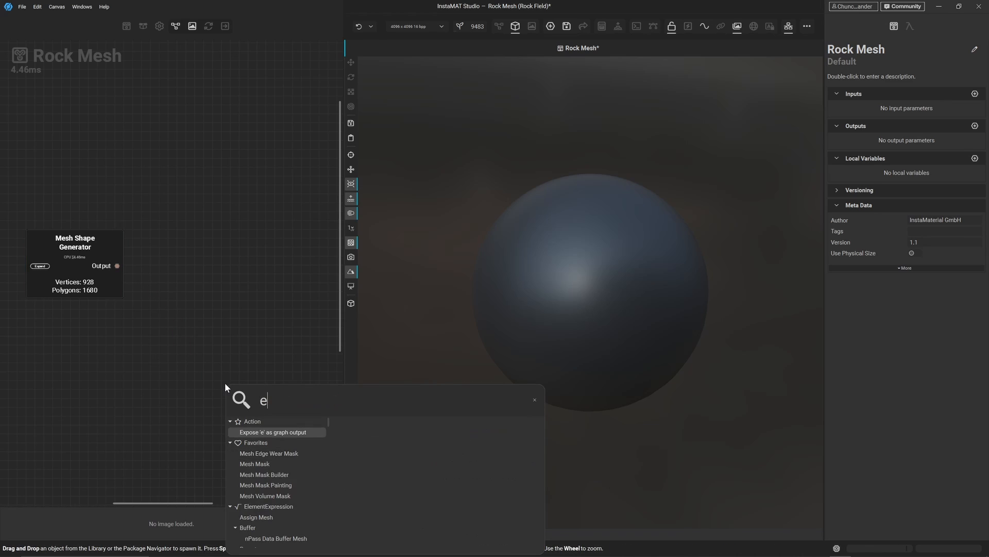
type("mesh scatter")
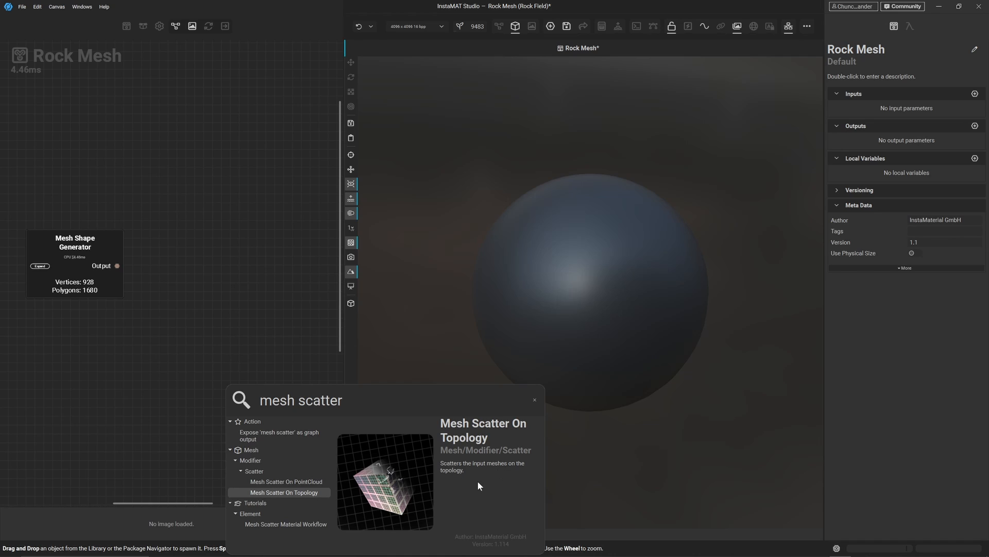
left_click(300, 496)
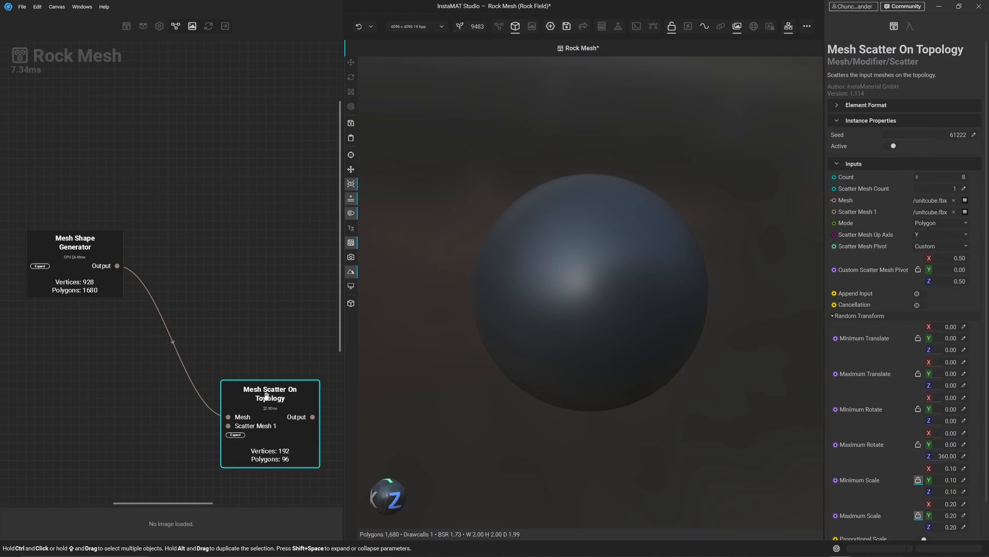
left_click_drag(269, 398, 251, 345)
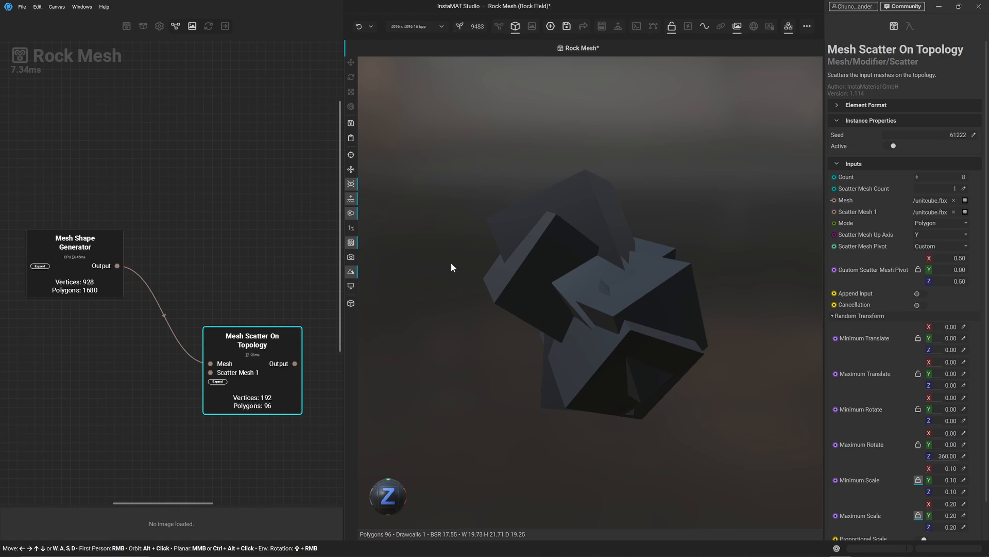
mouse_move(387, 499)
left_mouse_down()
mouse_move(442, 499)
mouse_move(390, 500)
left_mouse_up()
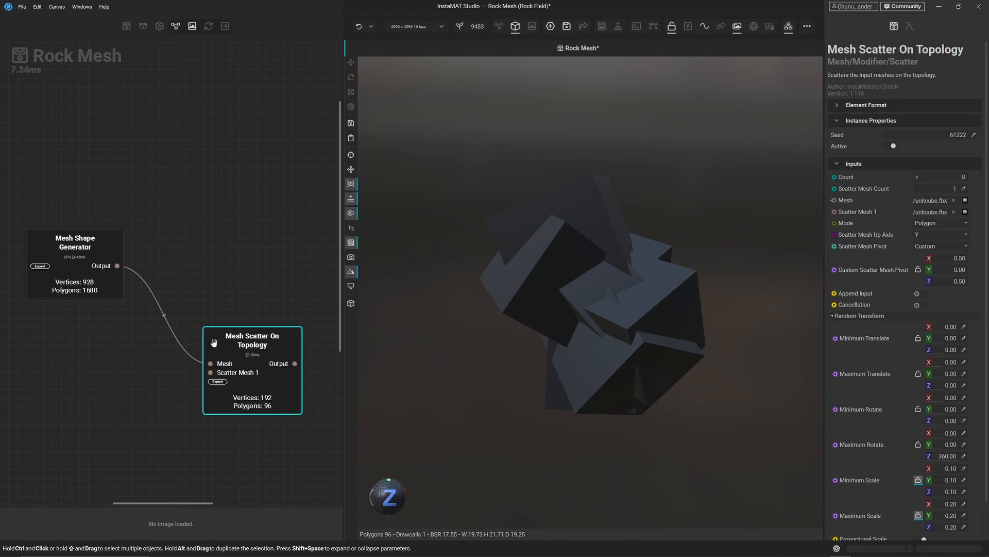
left_click(67, 273)
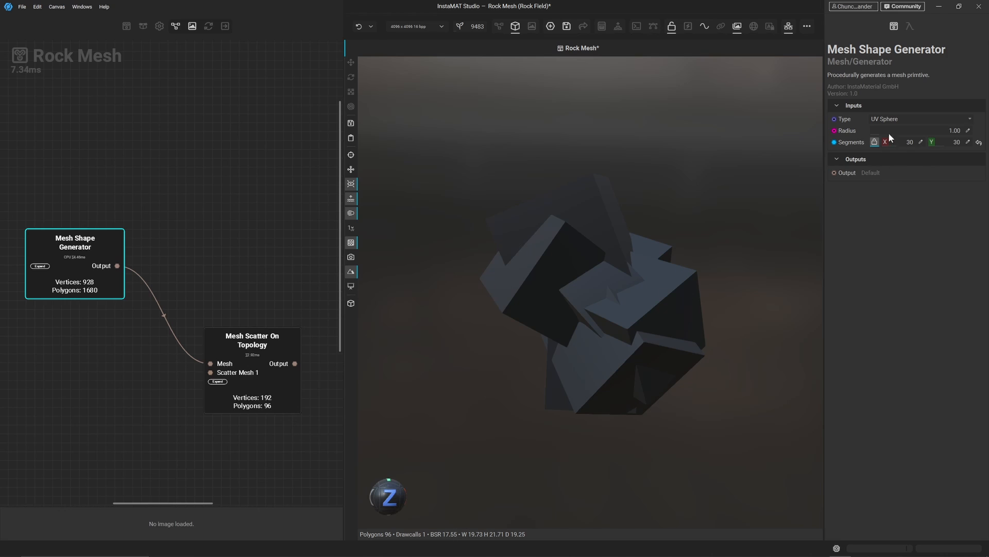
left_click_drag(882, 129, 922, 137)
left_click(979, 132)
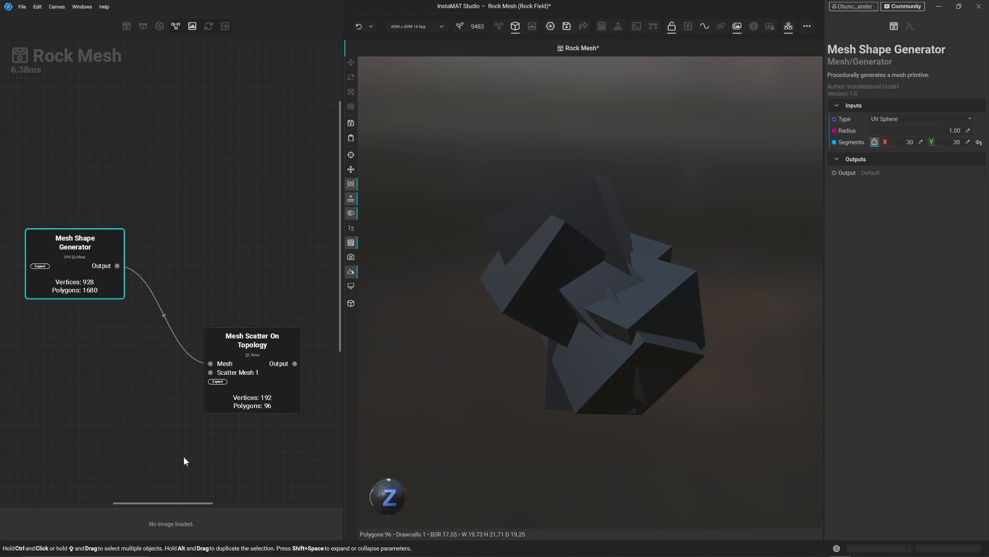
- Duplicate the Mesh Shape Generator node below the original and connect the copy to the Scatter Mesh 1 input
left_click(171, 397)
left_click(73, 274)
left_click_drag(75, 252, 205, 374, "alt")
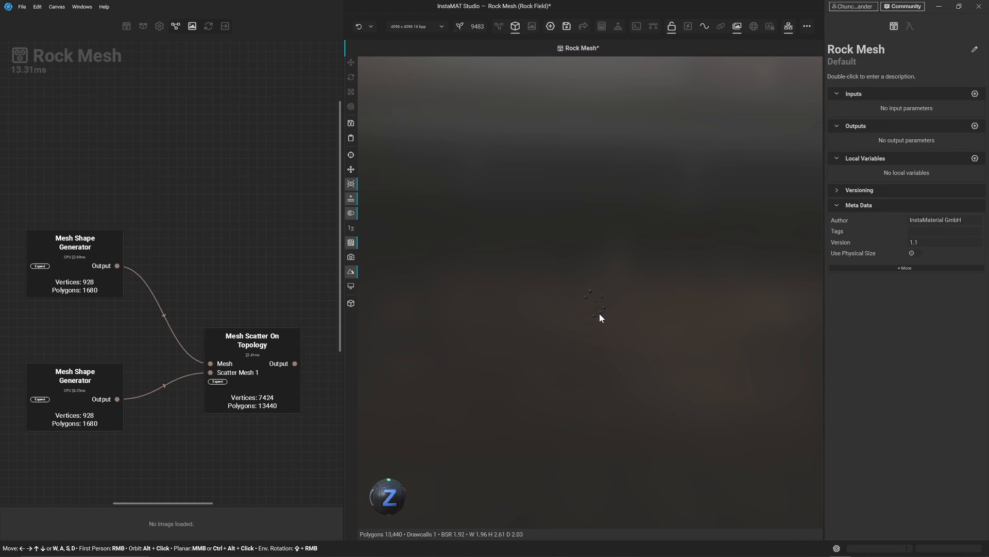
- Change the duplicated Mesh Shape Generator to the Plane type with a width and depth of 10, checking the scattered planes from several angles
left_click(67, 395)
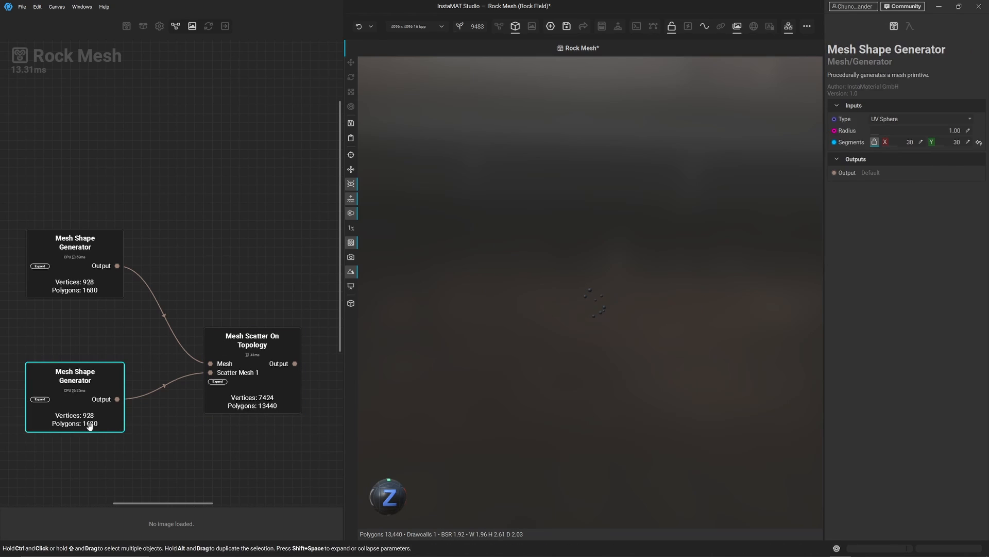
left_click(891, 120)
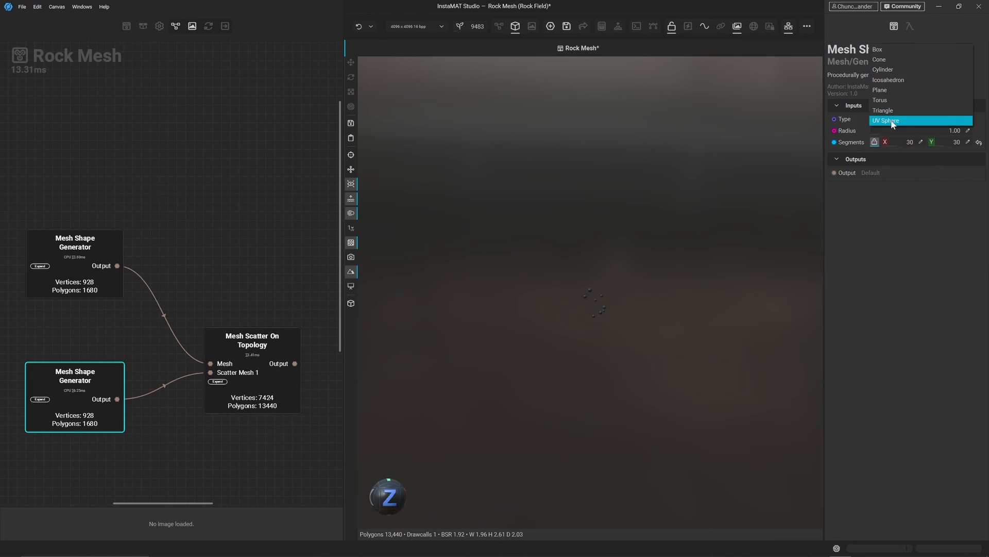
left_click(886, 91)
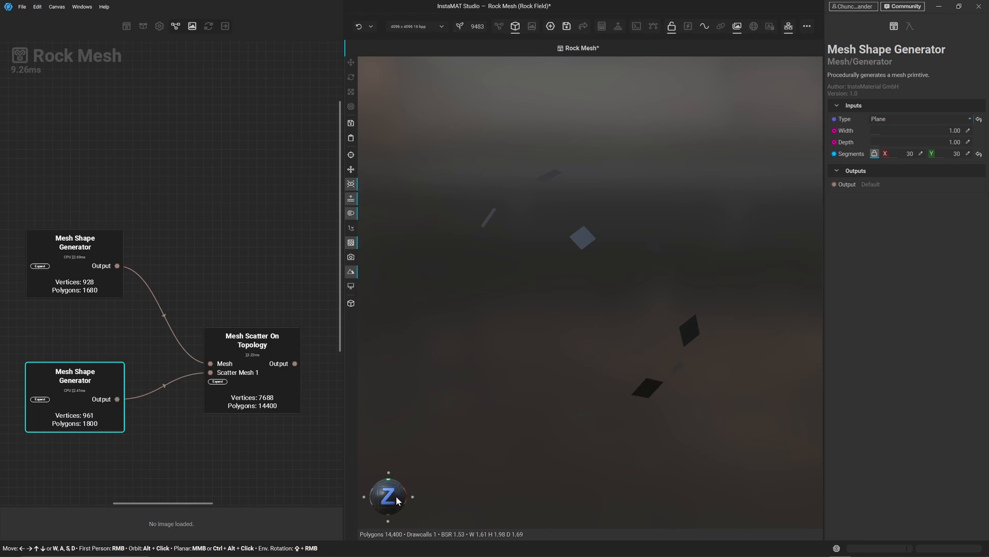
left_click_drag(396, 496, 420, 505)
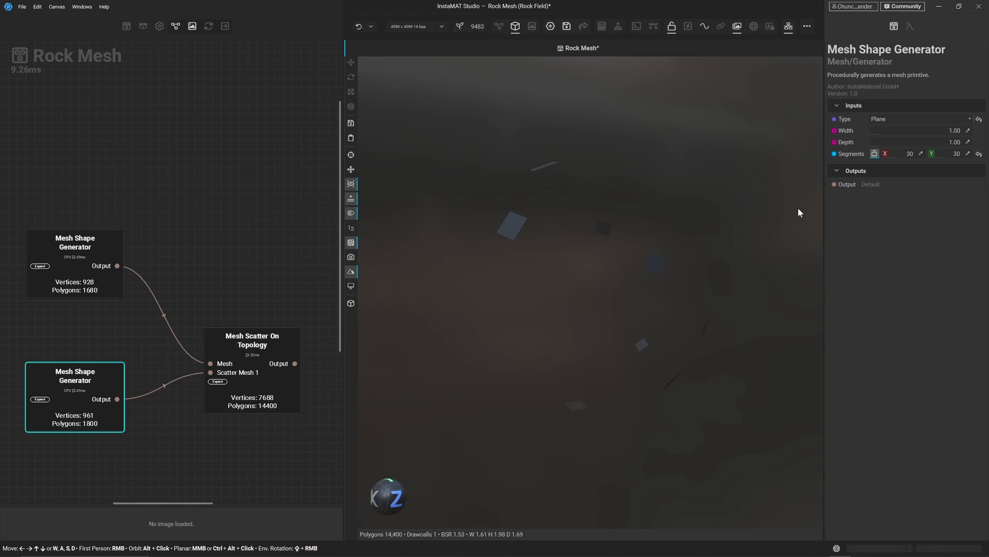
left_click_drag(879, 130, 987, 131)
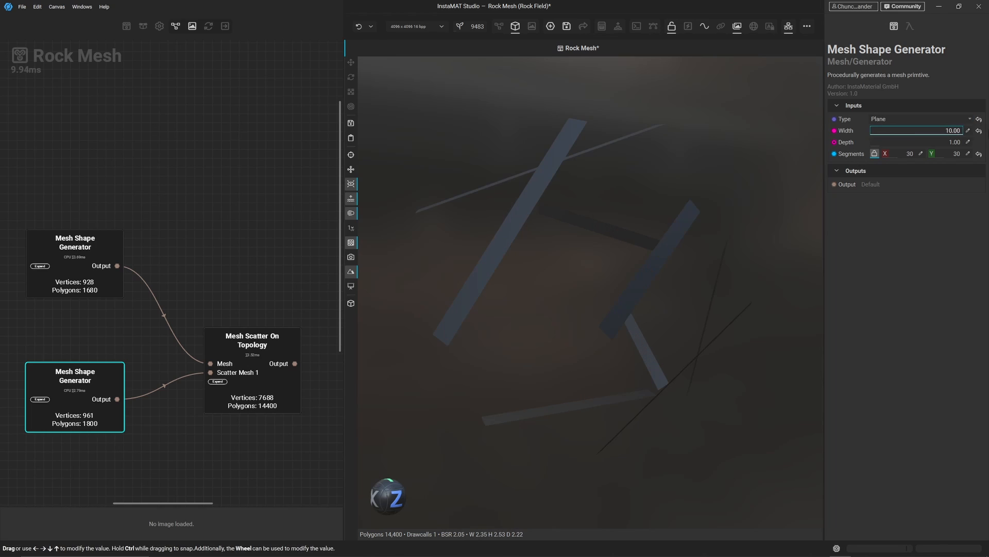
left_click_drag(880, 142, 987, 143)
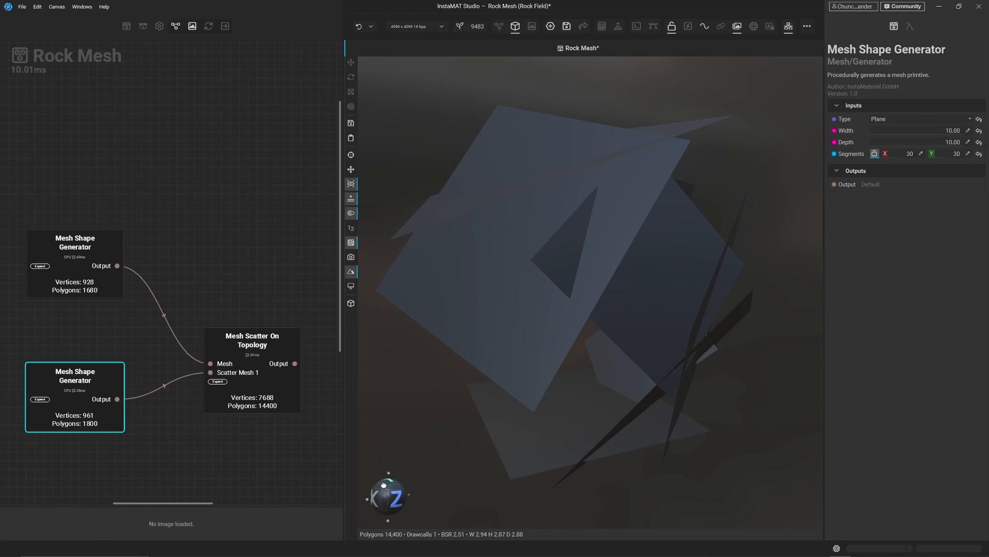
left_click_drag(386, 481, 486, 486)
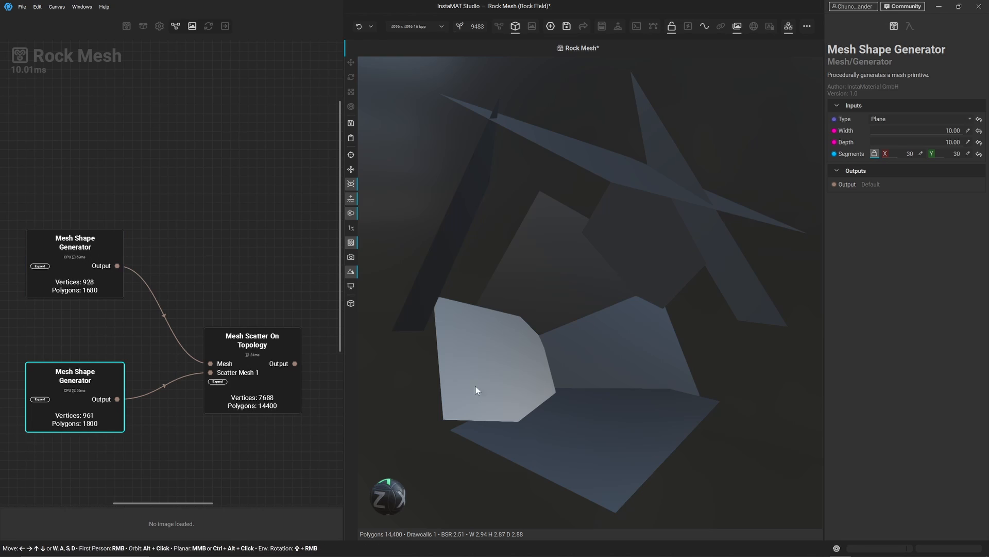
- Try counts of 11 and 3 on the Mesh Scatter On Topology node and reset the count to its default
left_click(250, 384)
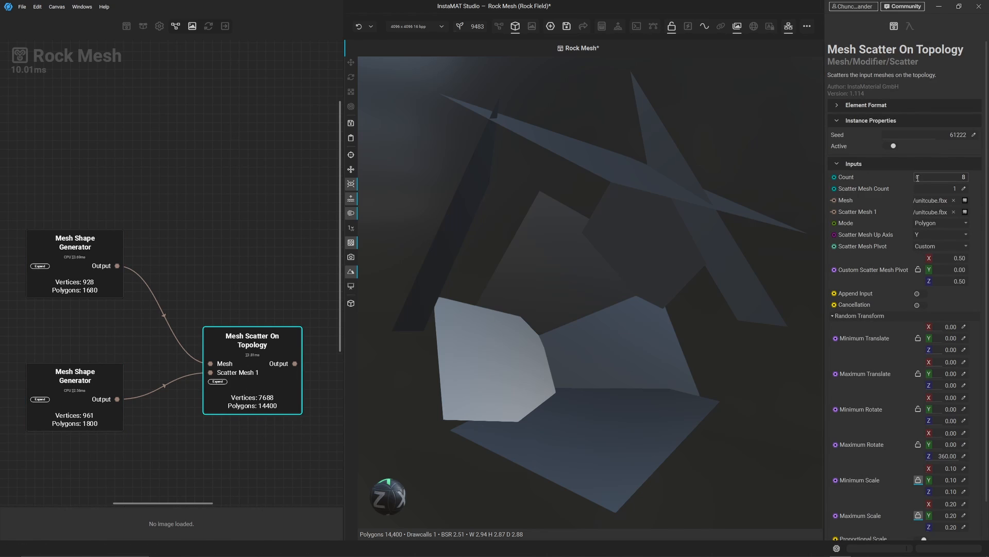
left_click_drag(918, 177, 918, 166)
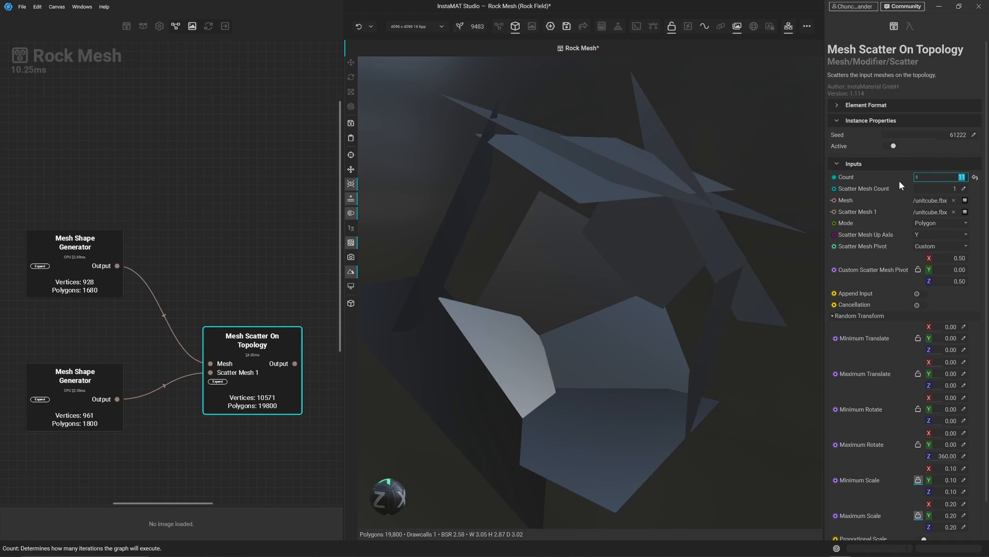
type("3")
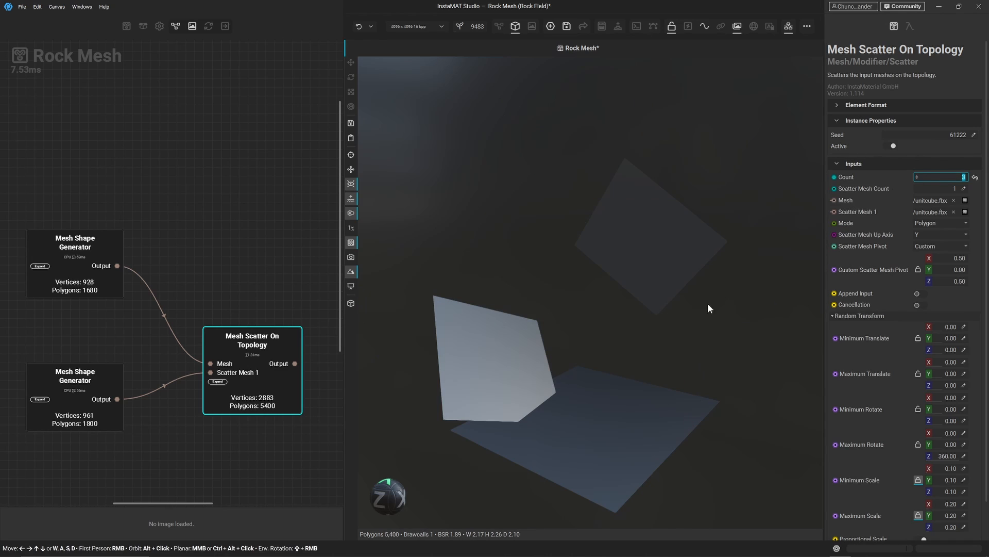
left_click(974, 177)
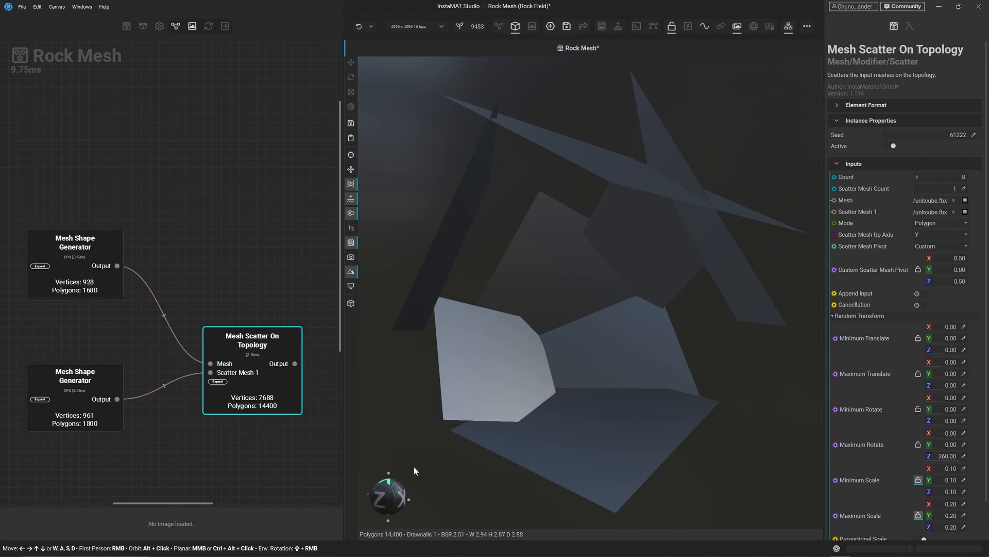
left_click_drag(384, 493, 382, 493)
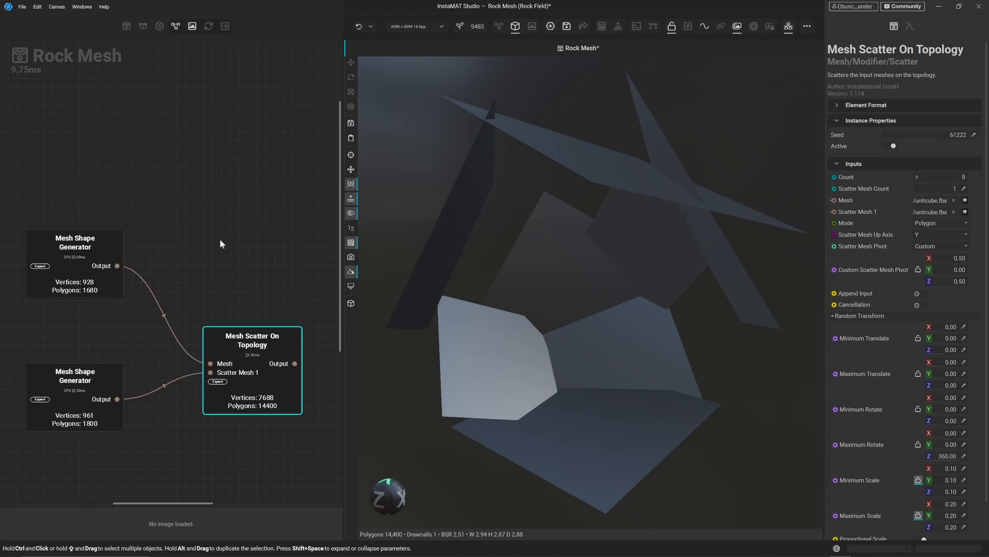
- Add a Mesh Voxelize node fed by the Mesh Scatter On Topology output, align it beside that node and preview its result
scroll(219, 239, "down", 5)
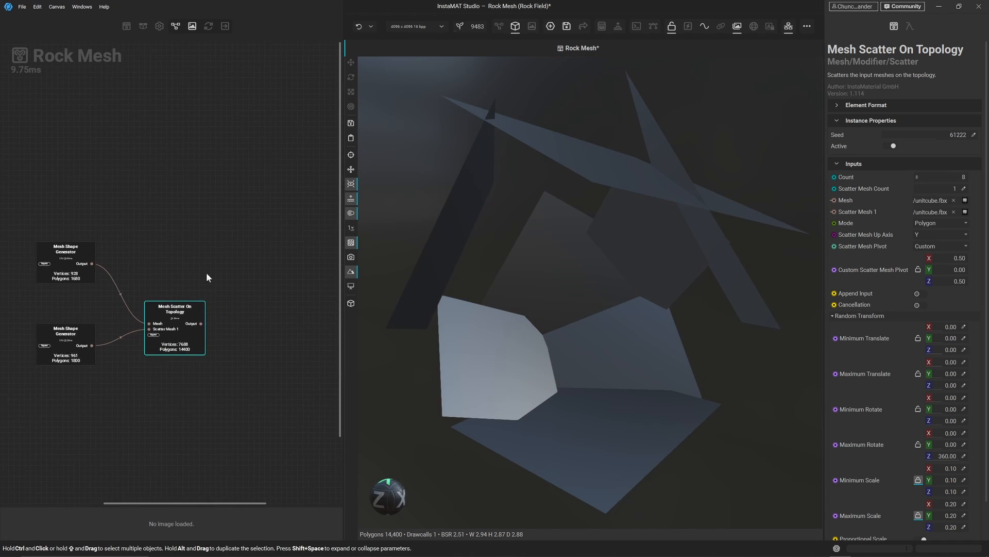
left_click(211, 323)
right_click(233, 327)
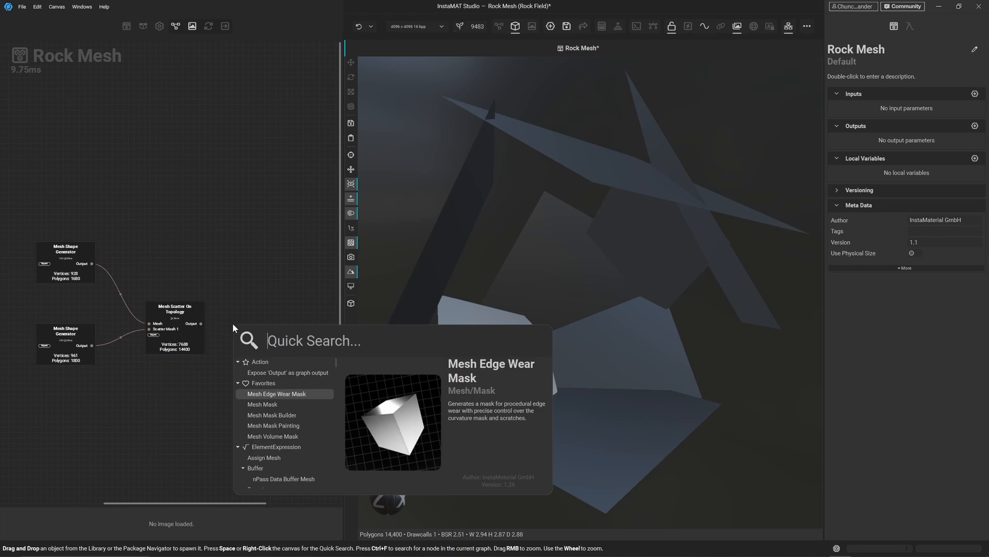
type("mesh vo")
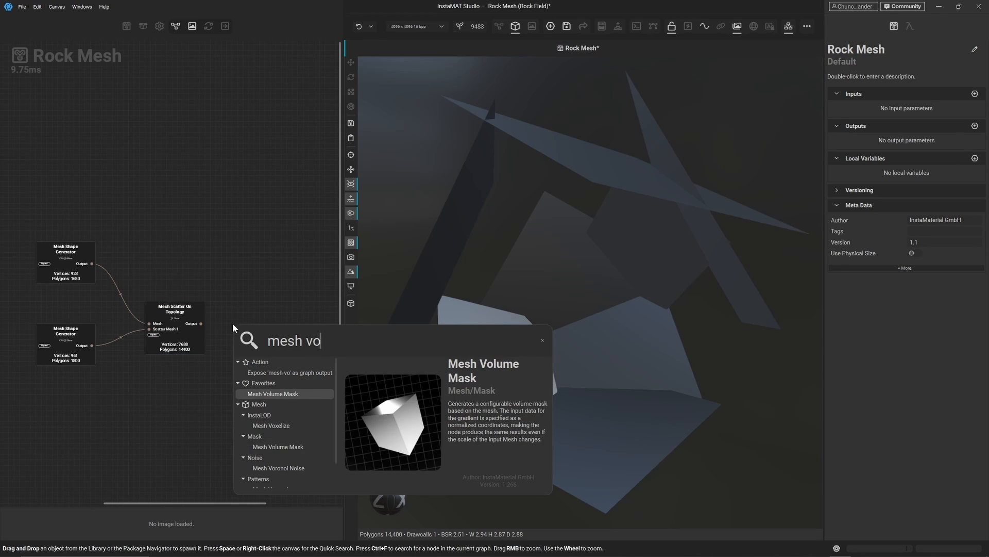
type("xeli")
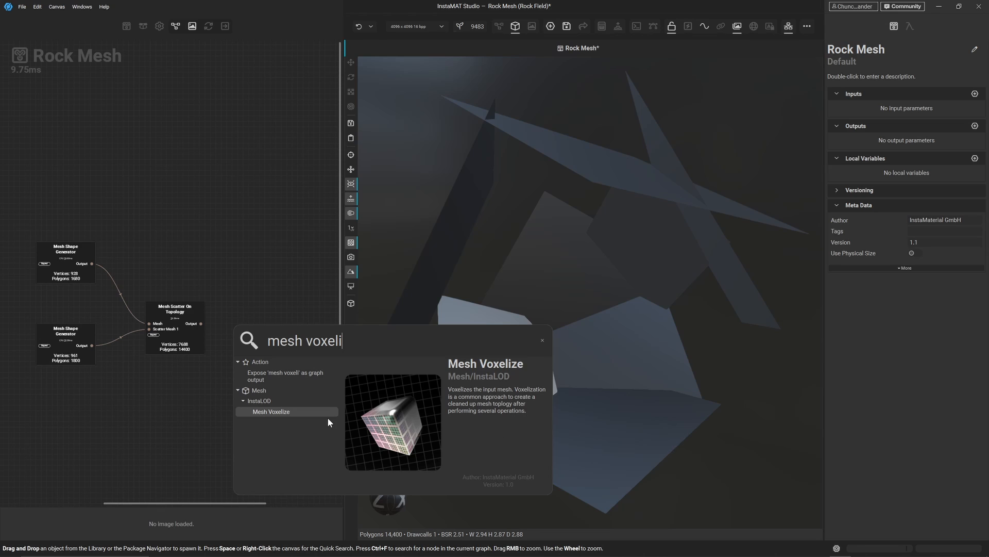
left_click(294, 415)
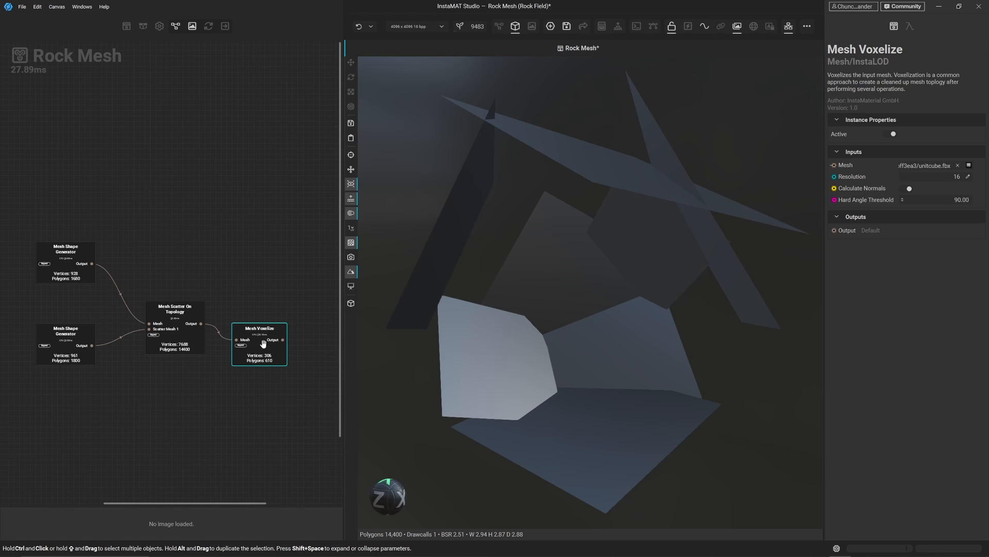
left_click_drag(261, 329, 265, 308)
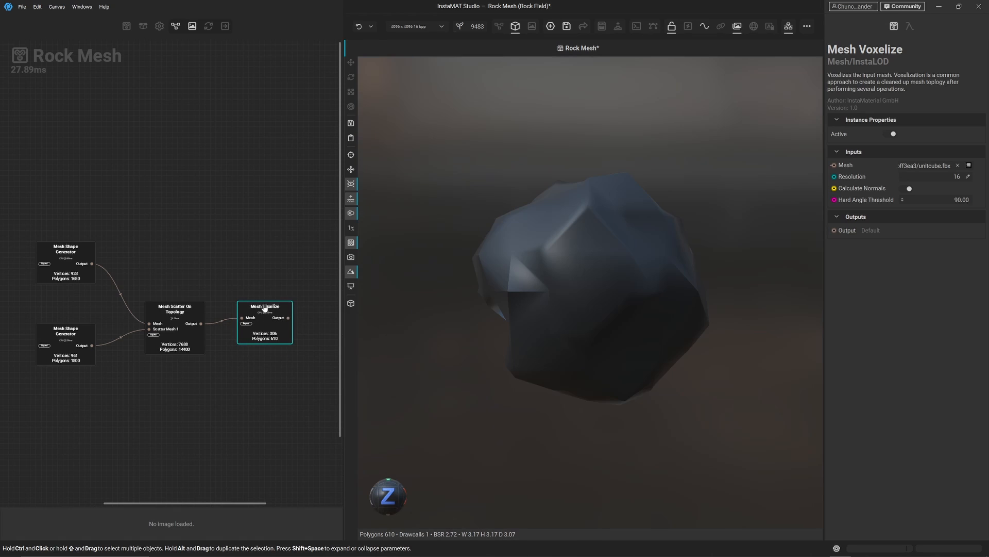
- Compare the voxelized mesh with the scattered planes from several angles in the 3D viewport
left_click_drag(397, 495, 524, 490)
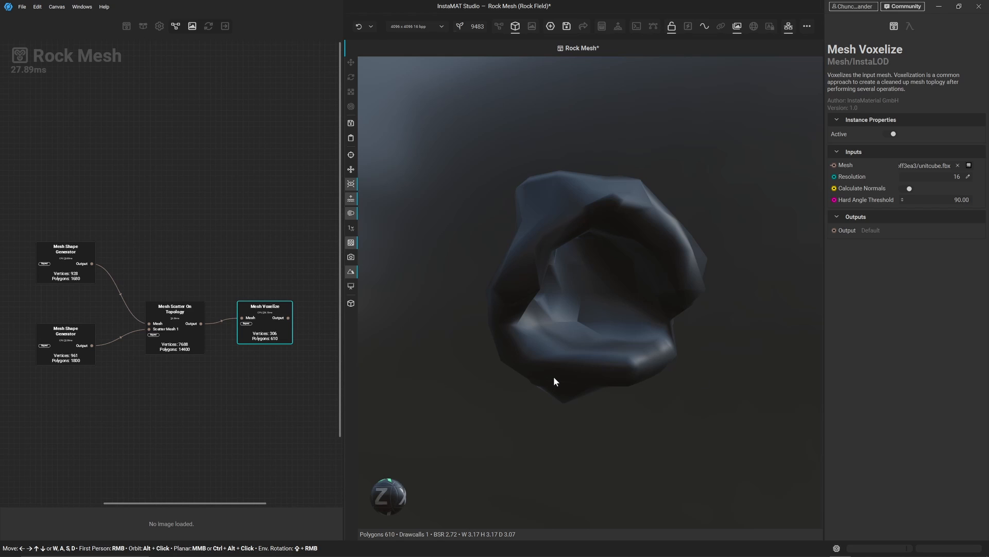
left_click(164, 308)
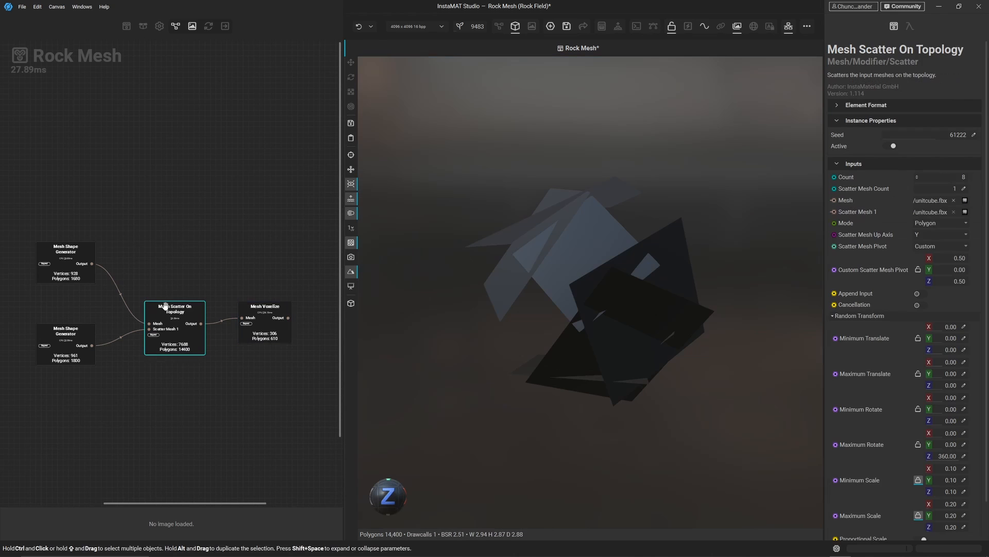
left_click_drag(508, 416, 650, 398, "alt")
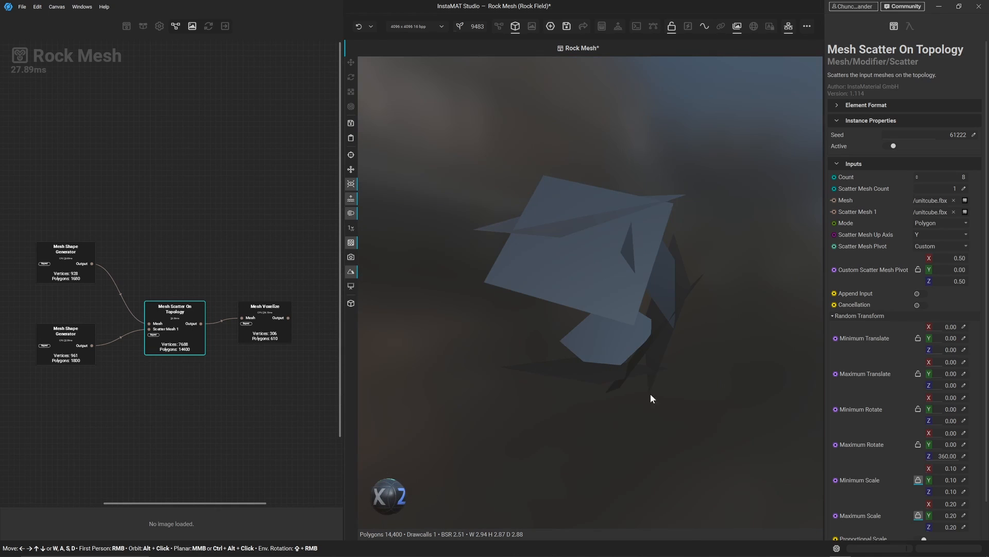
left_click_drag(479, 469, 391, 497, "alt")
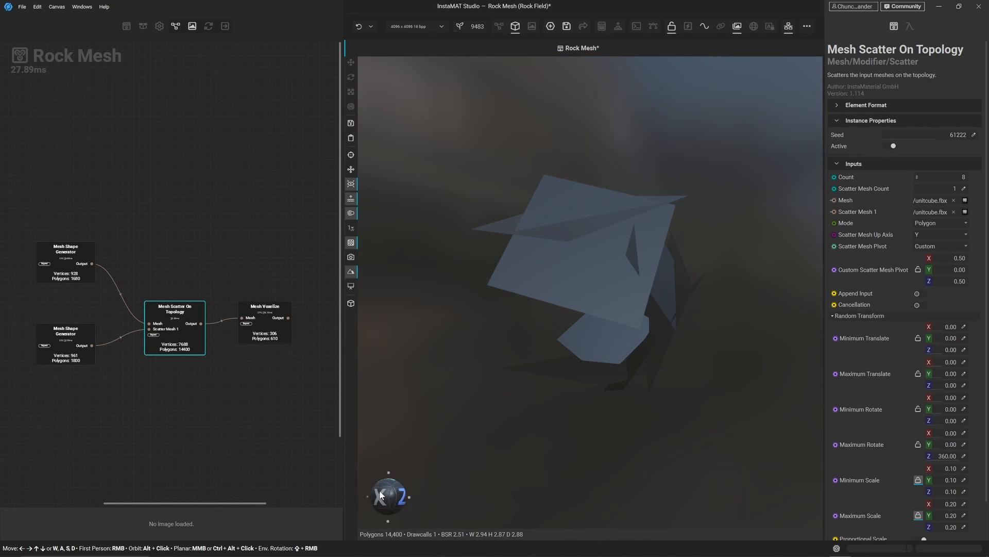
left_click(259, 327)
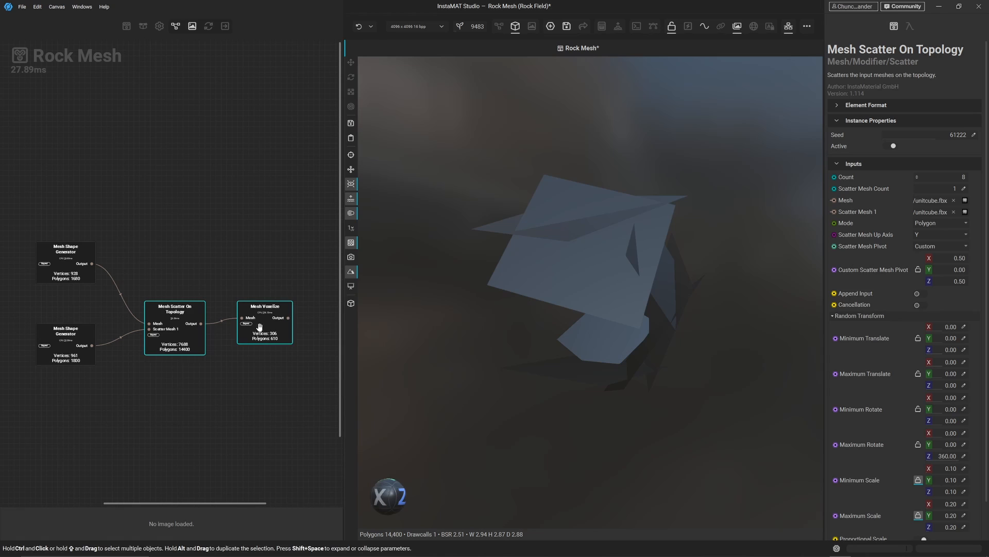
left_click_drag(389, 493, 480, 501)
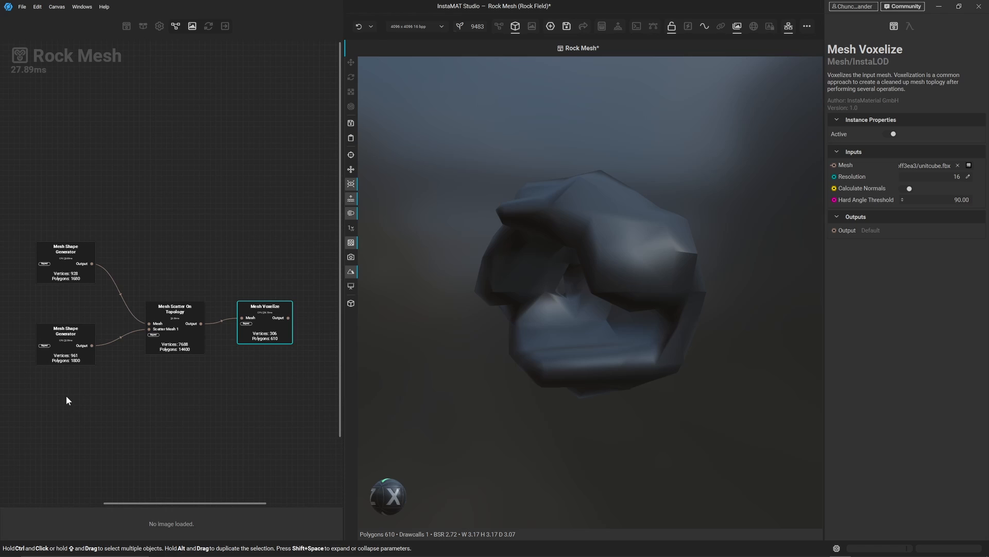
- Frame the plane generator, Mesh Scatter On Topology and Mesh Voxelize nodes in a comment and move it clear below the sphere generator
left_click_drag(66, 397, 258, 341)
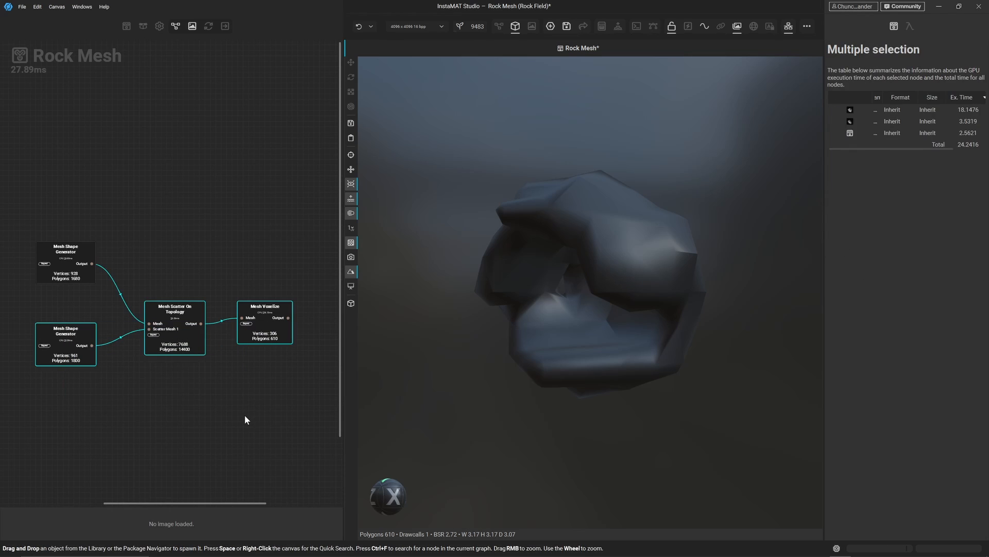
key("c")
left_click(219, 278)
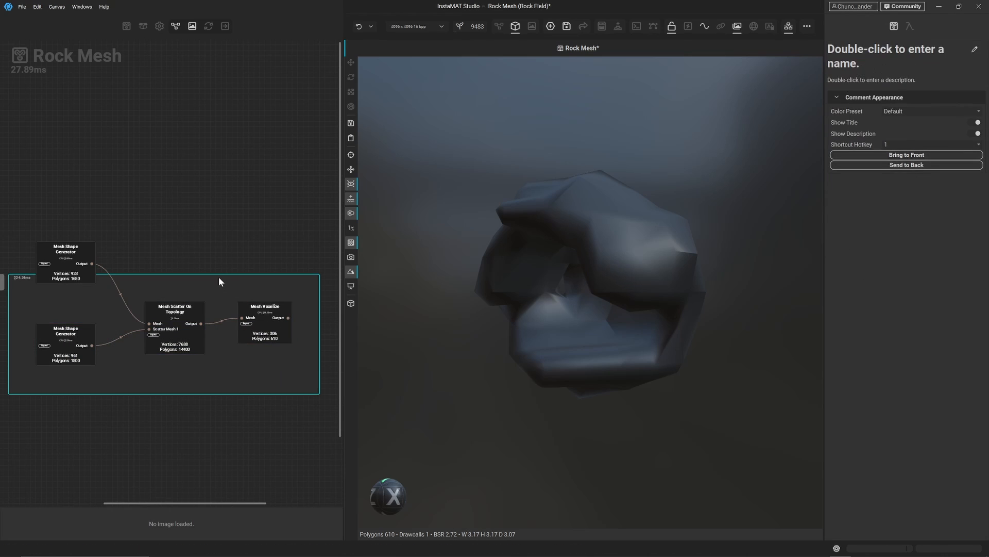
left_click_drag(218, 281, 229, 331)
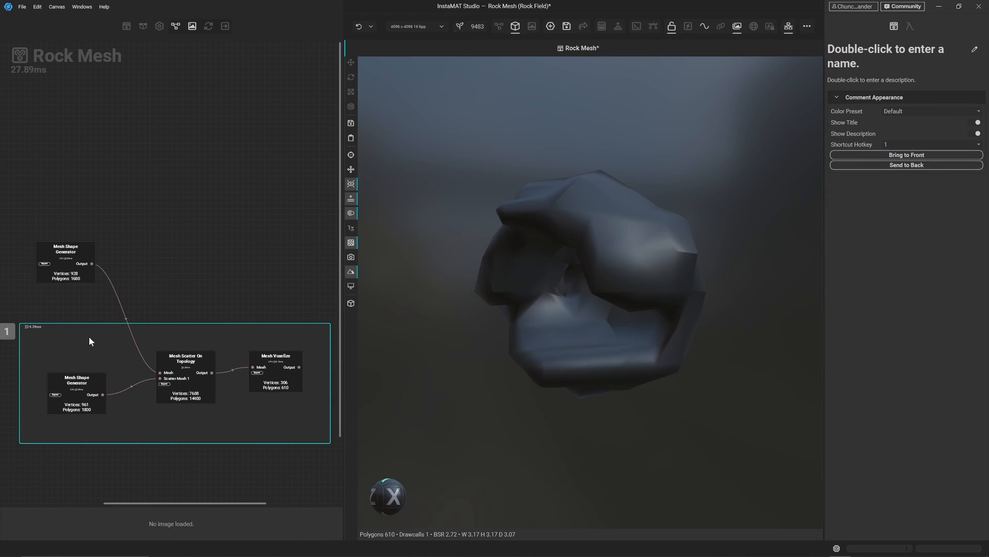
- Name the comment frame "Cutter Object"
double_click(846, 60)
type("Cutter")
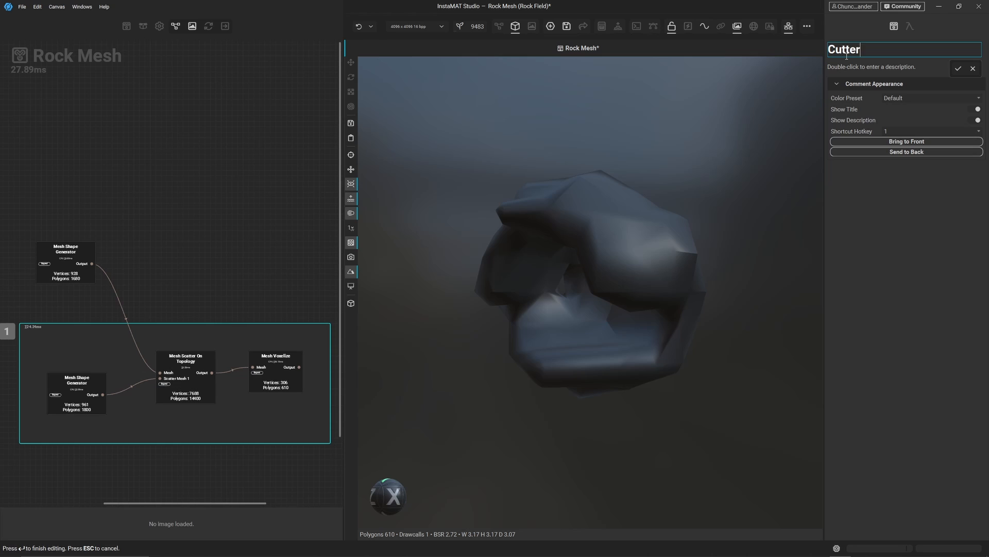
type(" Object")
key("Return")
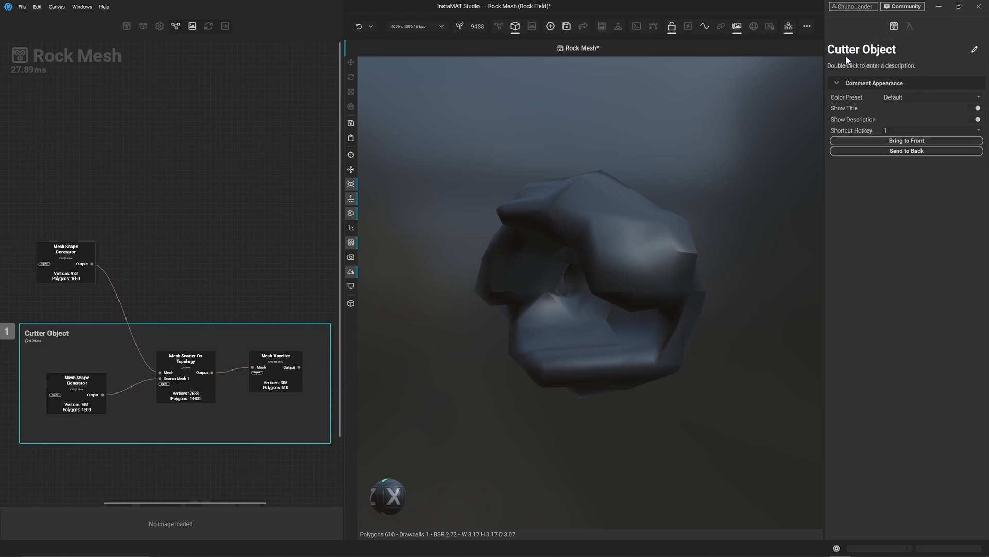
left_click(173, 259)
- Add a Mesh Boolean node with MeshA fed by the sphere's Mesh Shape Generator and place it beyond the Cutter Object frame
middle_click_drag(231, 308, 216, 311)
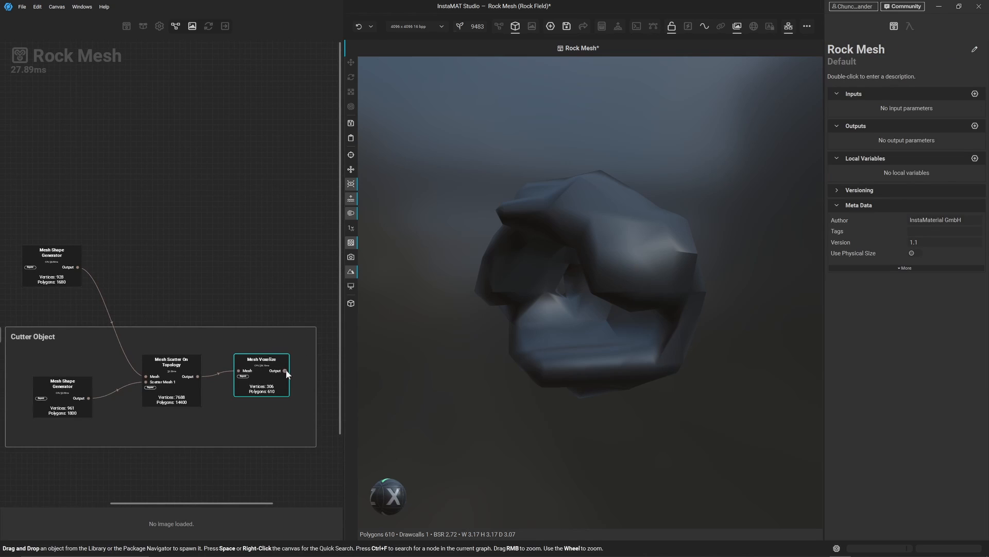
left_click_drag(285, 370, 301, 236)
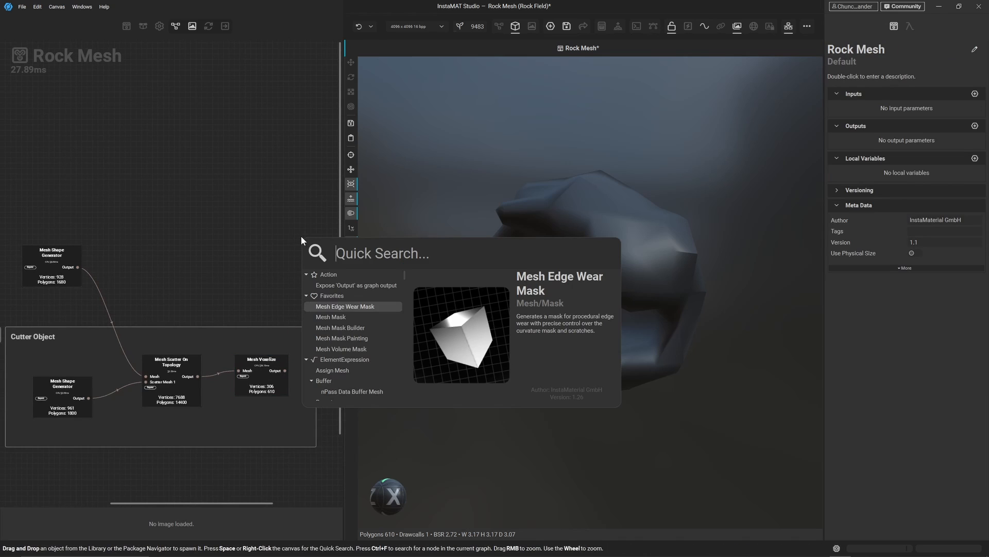
middle_click_drag(240, 229, 239, 230)
left_click(56, 263)
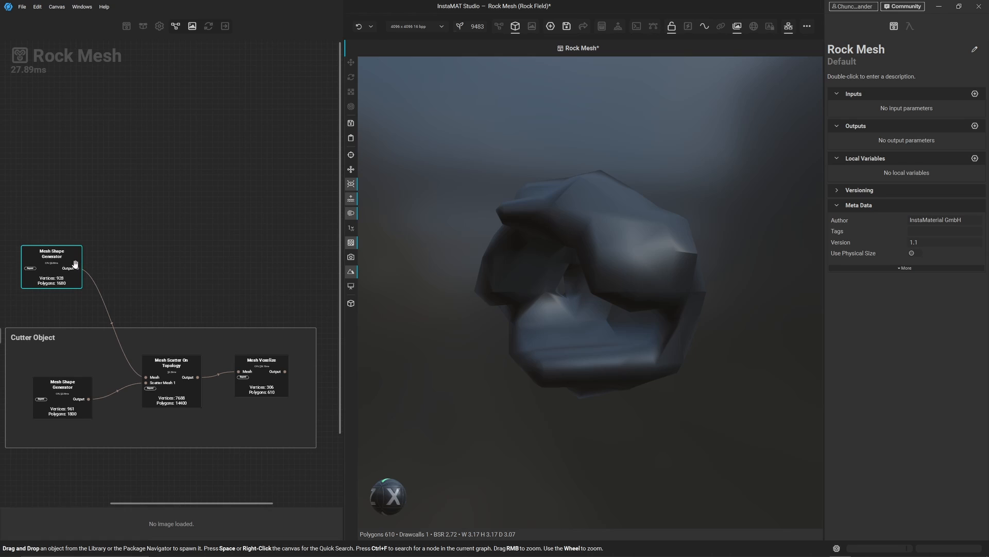
left_click_drag(78, 268, 263, 244)
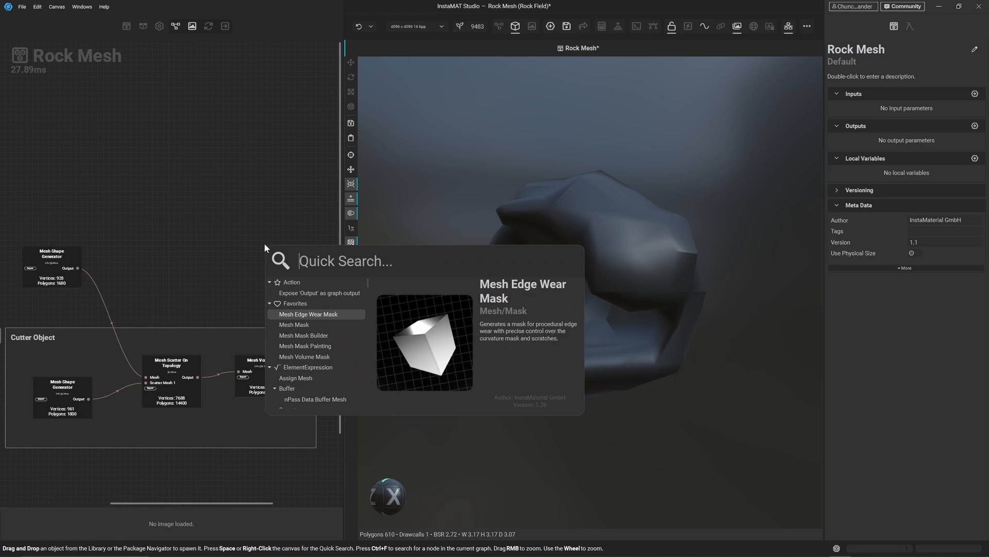
type("boo")
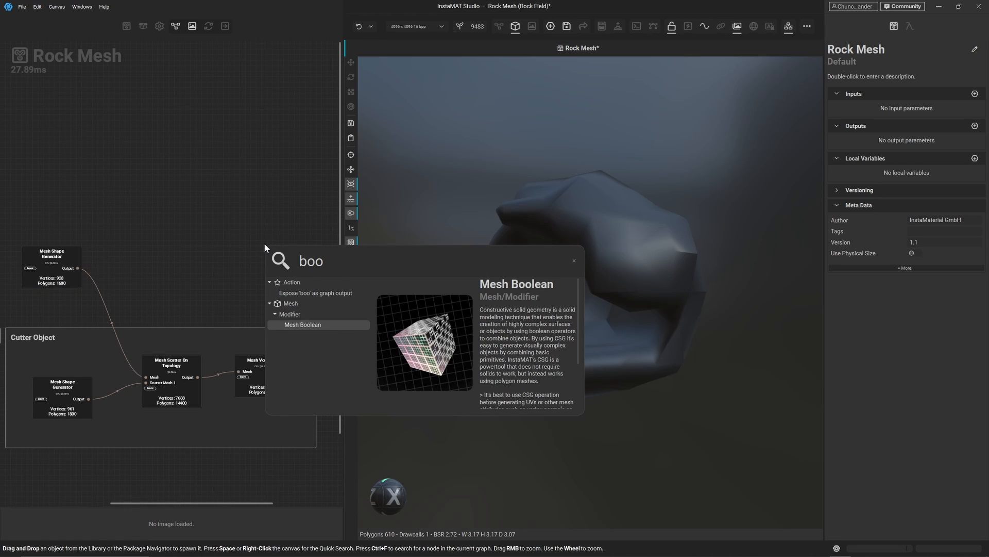
left_click(333, 325)
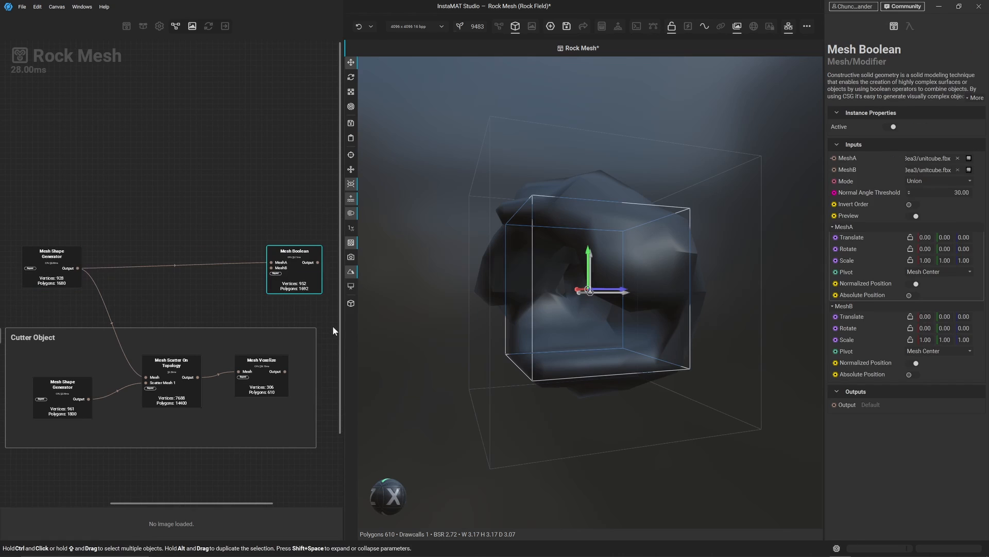
left_click(594, 321)
middle_click_drag(245, 196, 148, 200)
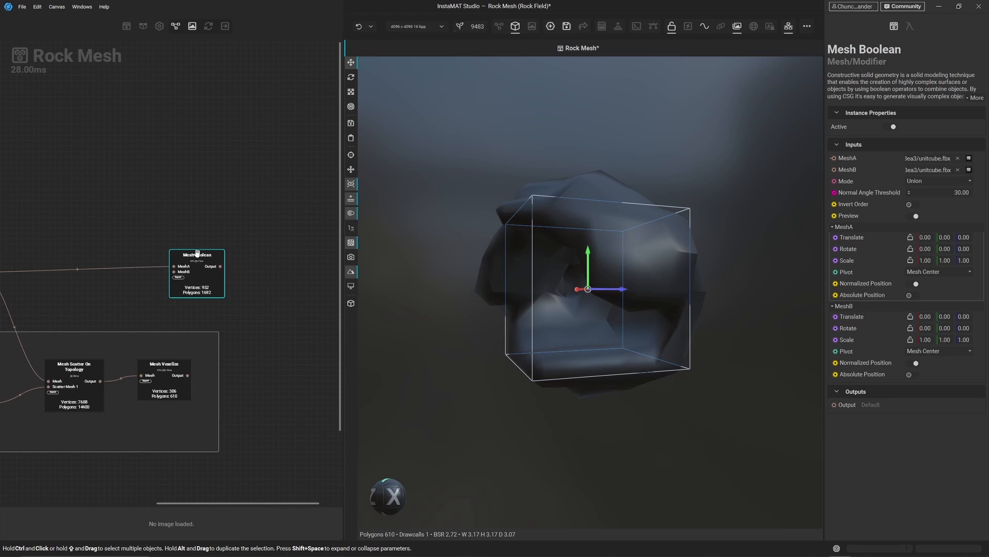
left_click_drag(201, 256, 283, 261)
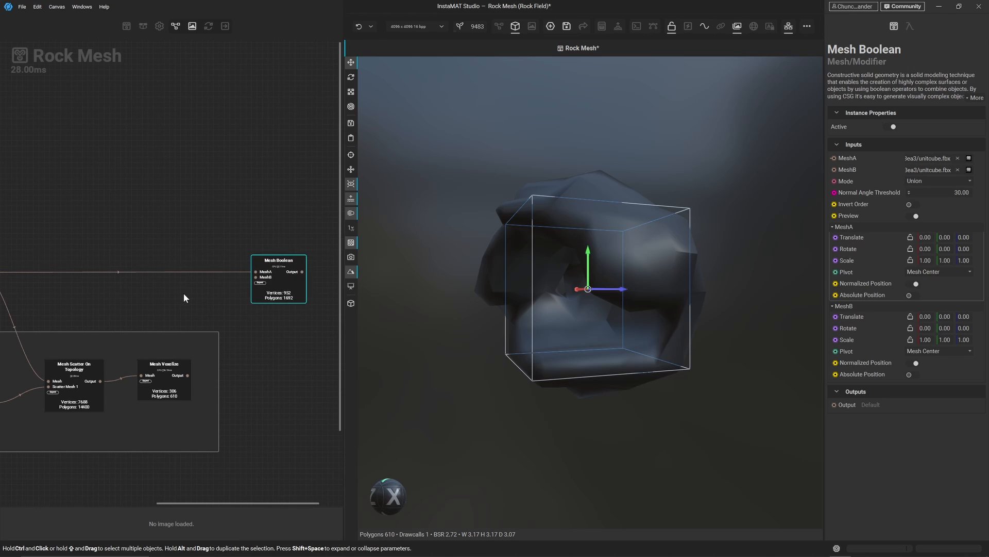
- Connect the Mesh Voxelize output to the Mesh Boolean's MeshB input and inspect the combined preview in the 3D viewport
mouse_move(185, 298)
middle_mouse_down()
mouse_move(236, 272)
mouse_move(177, 282)
middle_mouse_up()
left_click(168, 364)
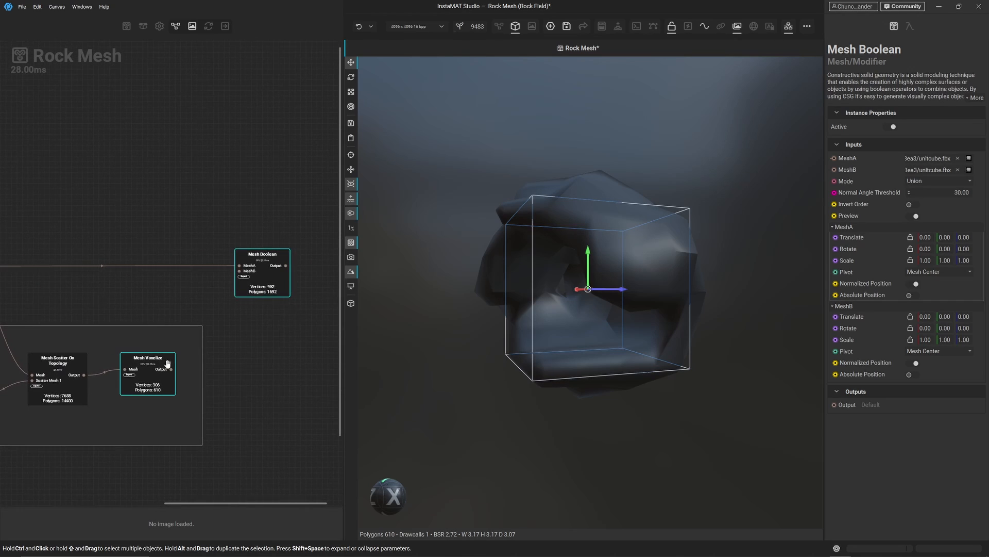
left_click_drag(171, 369, 240, 271)
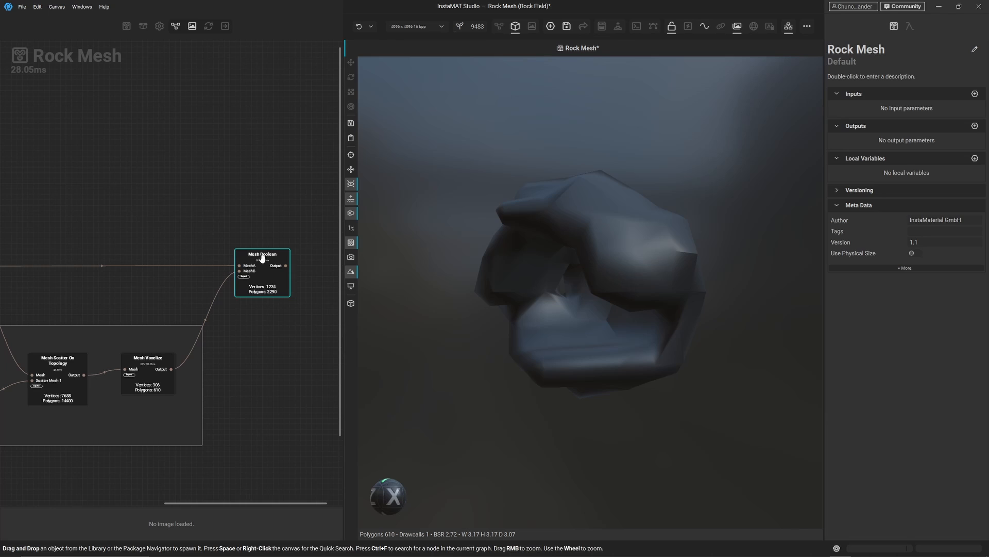
left_click(262, 256)
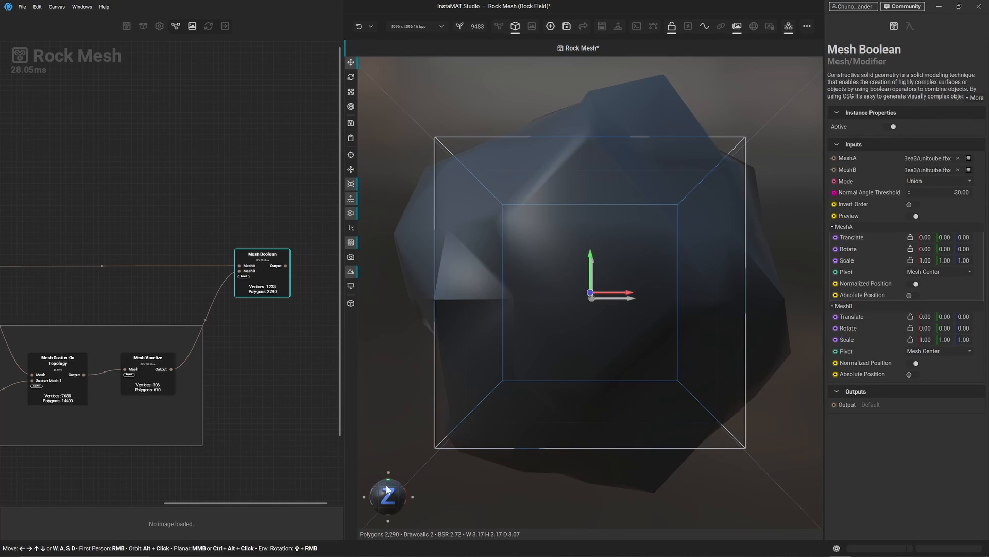
left_click_drag(387, 490, 528, 486)
scroll(647, 337, "down", 3)
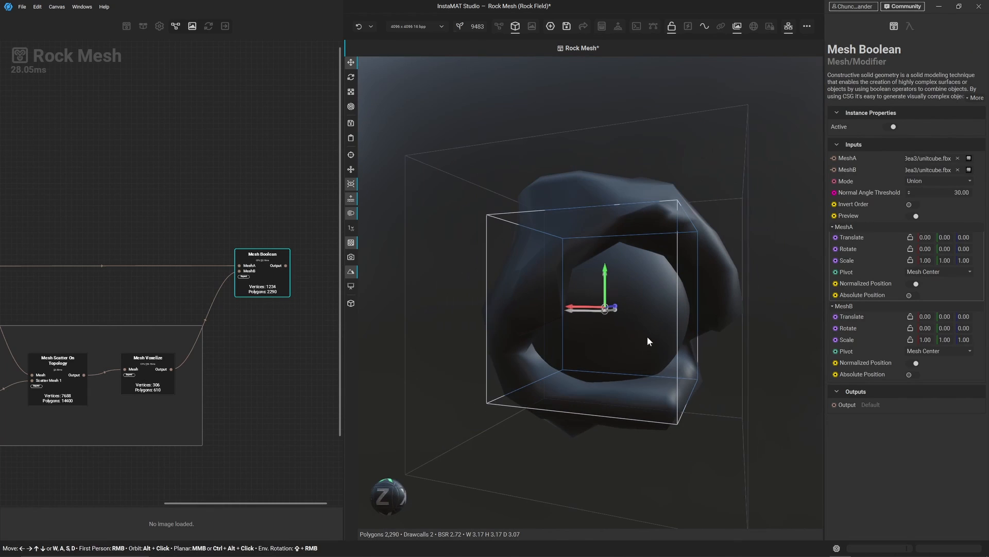
left_click(281, 369)
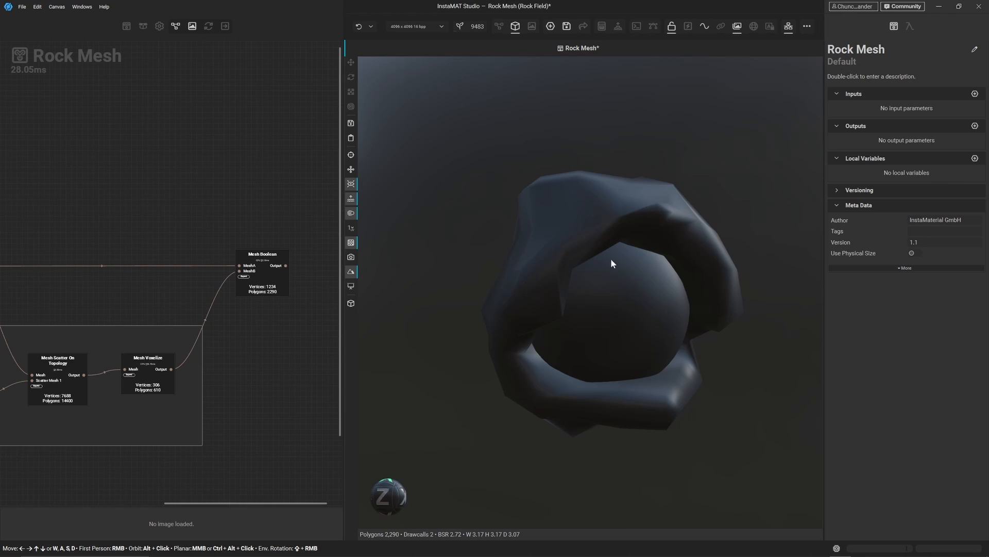
- Set the Mesh Boolean node's Mode to Difference and turn off its Preview option so the real cut is computed
left_click(264, 282)
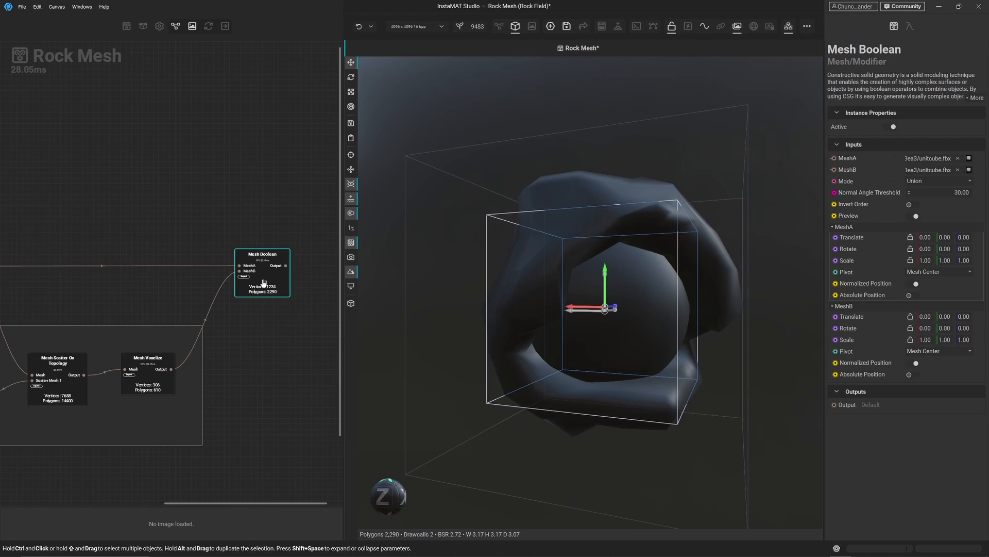
left_click(935, 180)
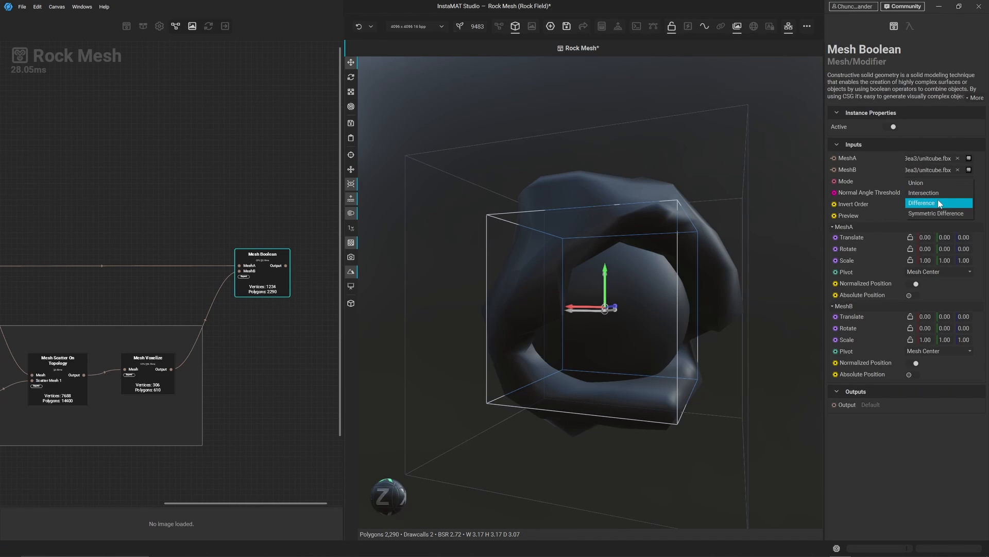
left_click(939, 203)
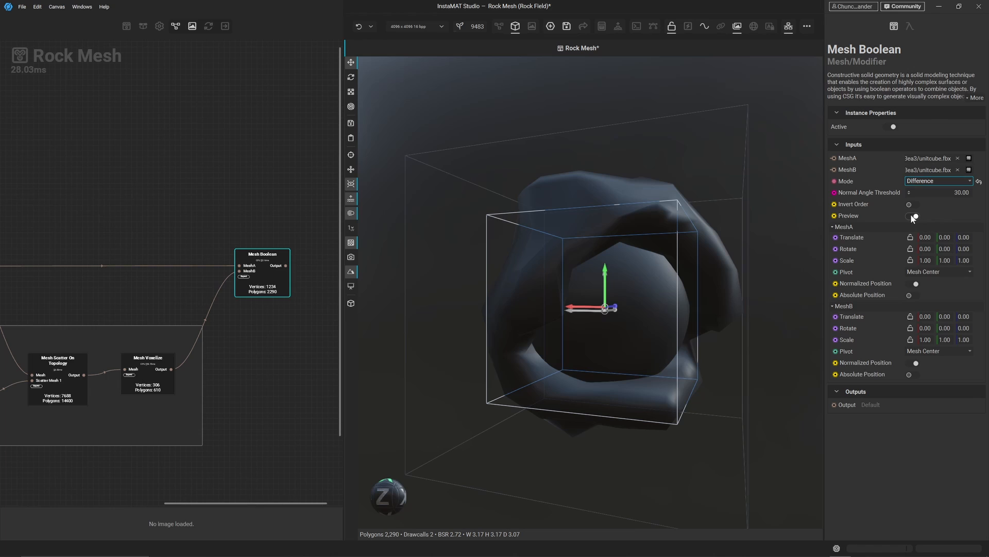
mouse_move(917, 221)
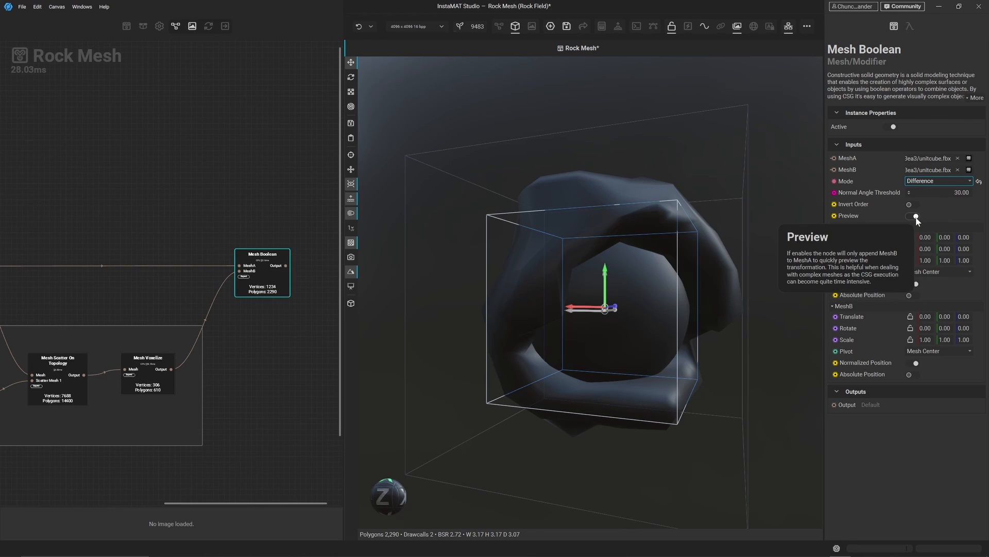
left_click(916, 216)
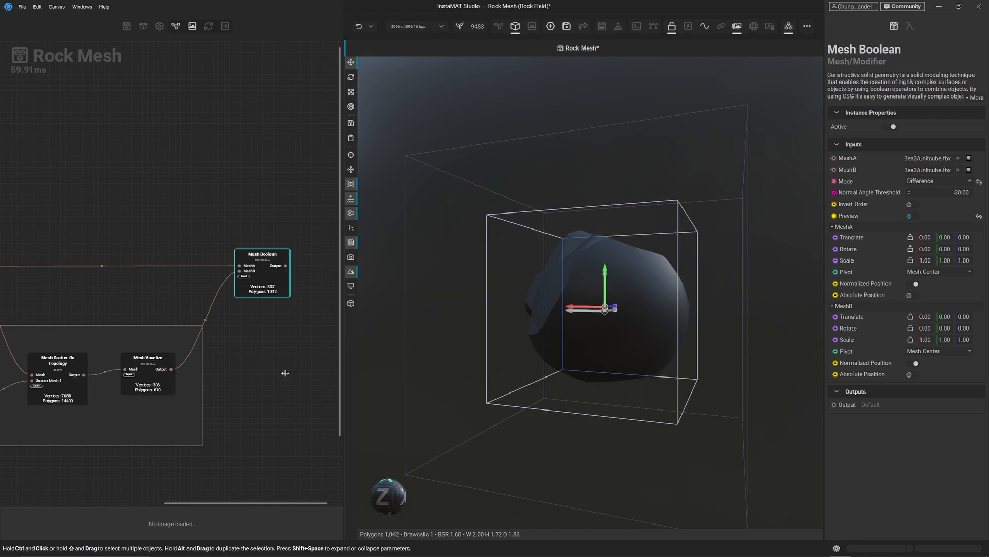
left_click(301, 365)
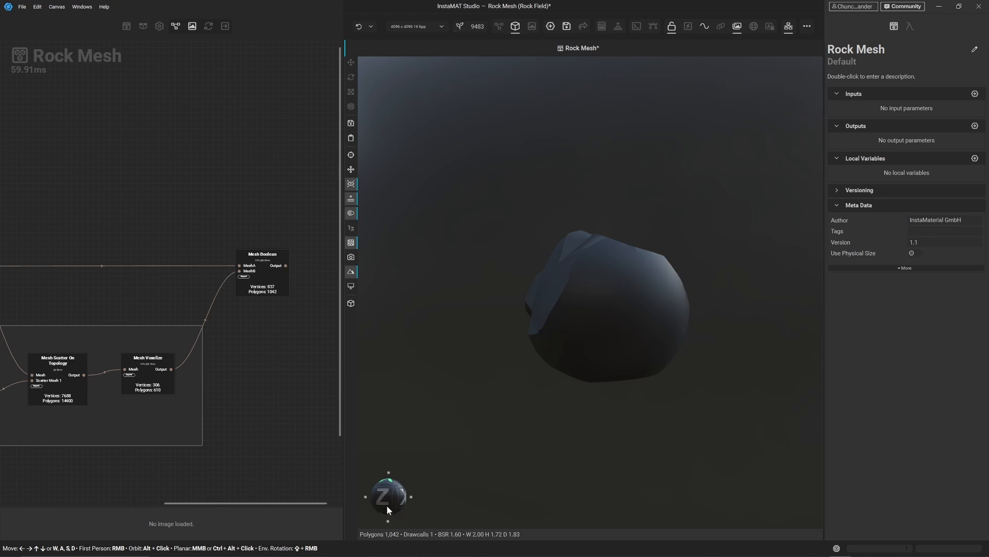
- Inspect the cut rock from several sides in the 3D viewport and save the project
left_click_drag(387, 506, 773, 496)
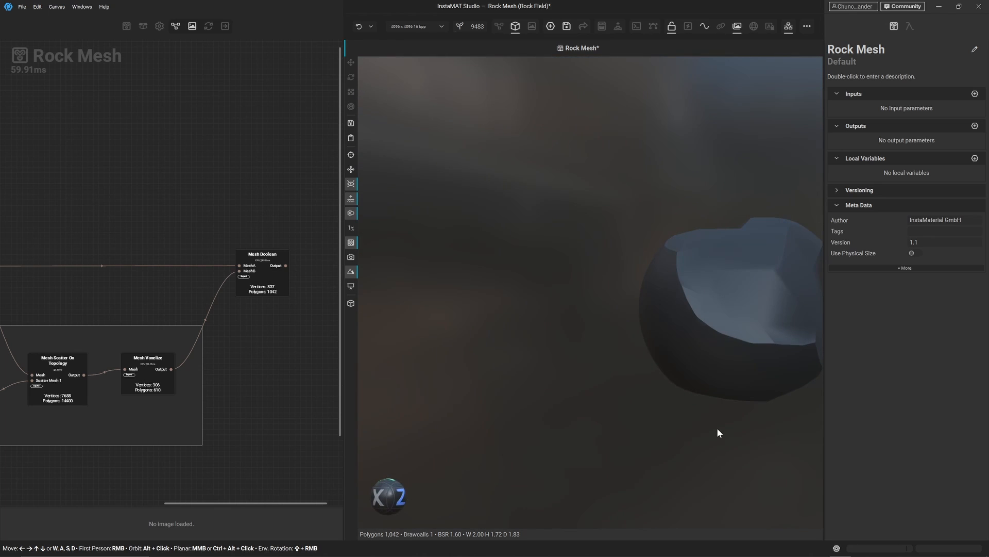
left_click_drag(383, 504, 439, 513)
scroll(509, 413, "down", 3)
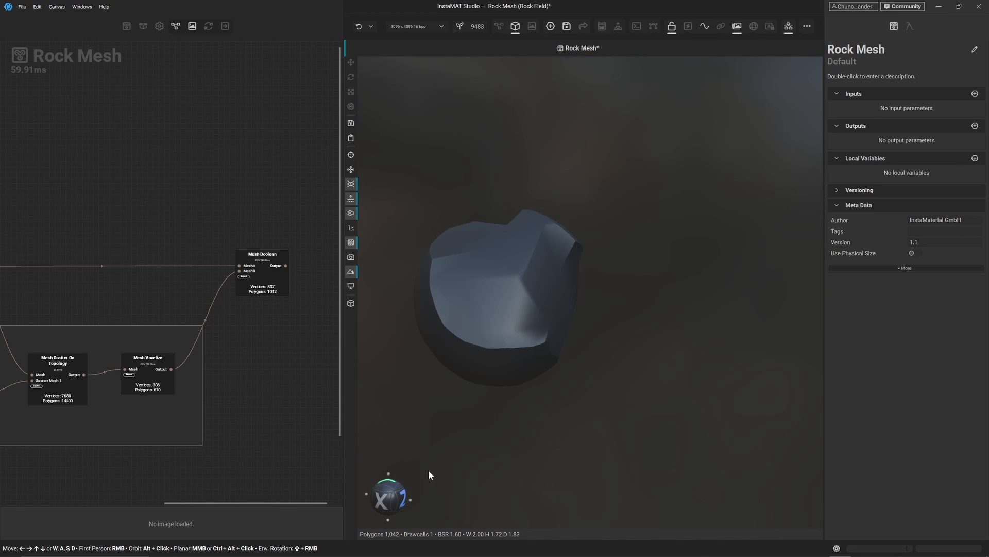
middle_click_drag(430, 473, 490, 387)
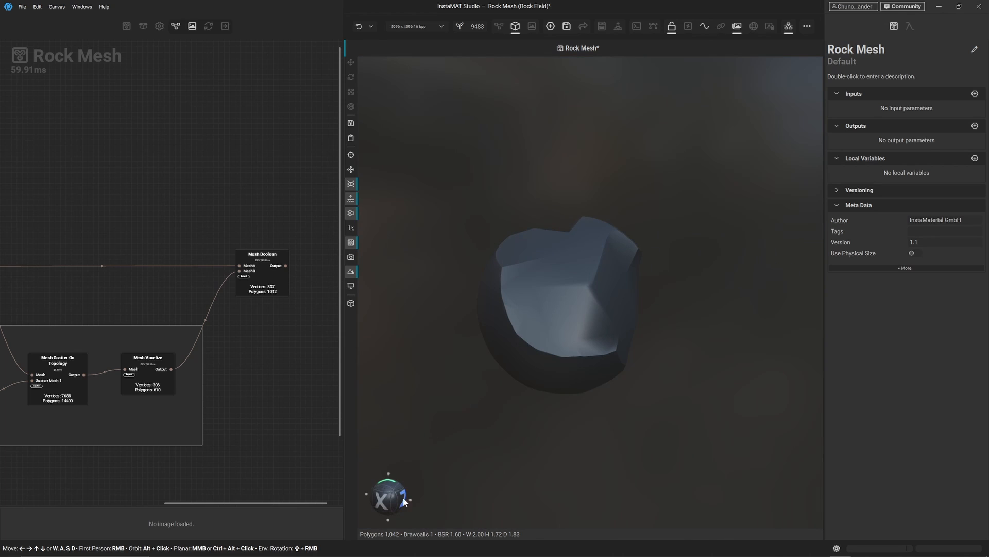
left_click_drag(395, 497, 816, 484)
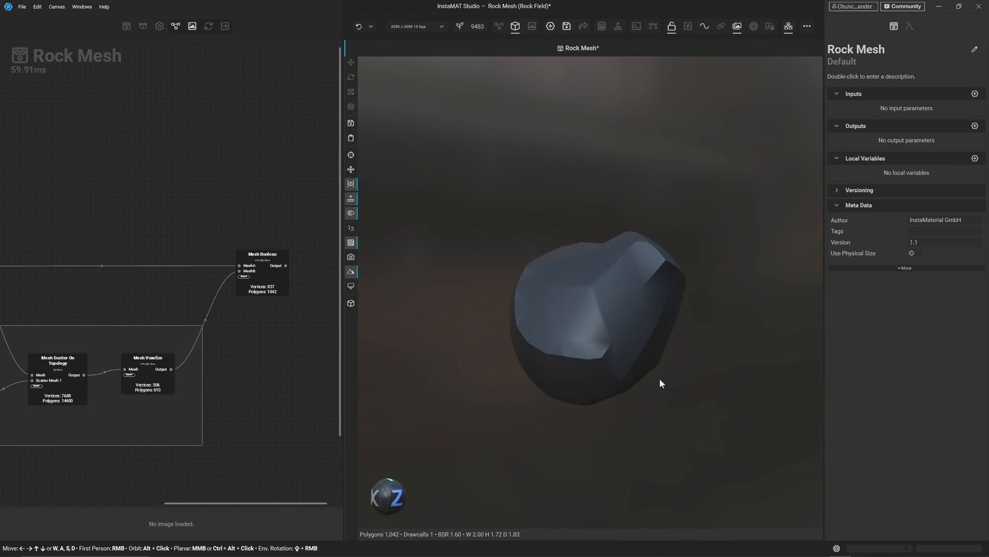
scroll(626, 348, "up", 2)
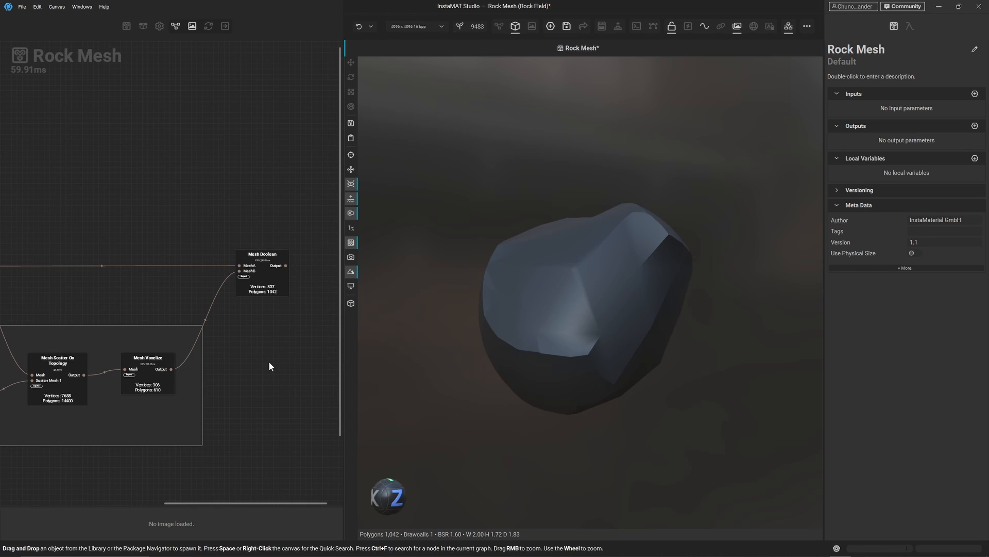
key("ctrl+s")
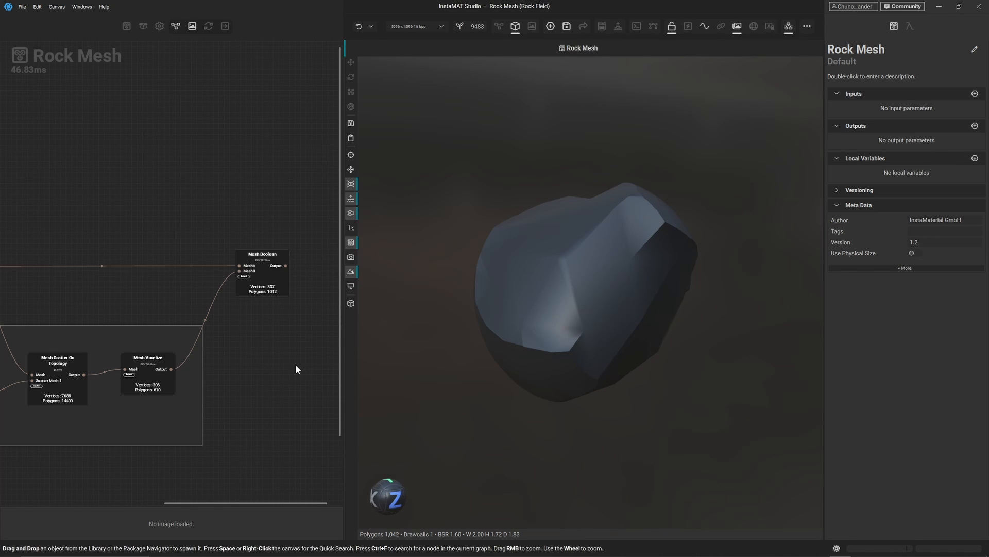
- Change the Seed of the Mesh Scatter On Topology node to 58376 for a different rock shape
middle_click_drag(291, 364, 335, 404)
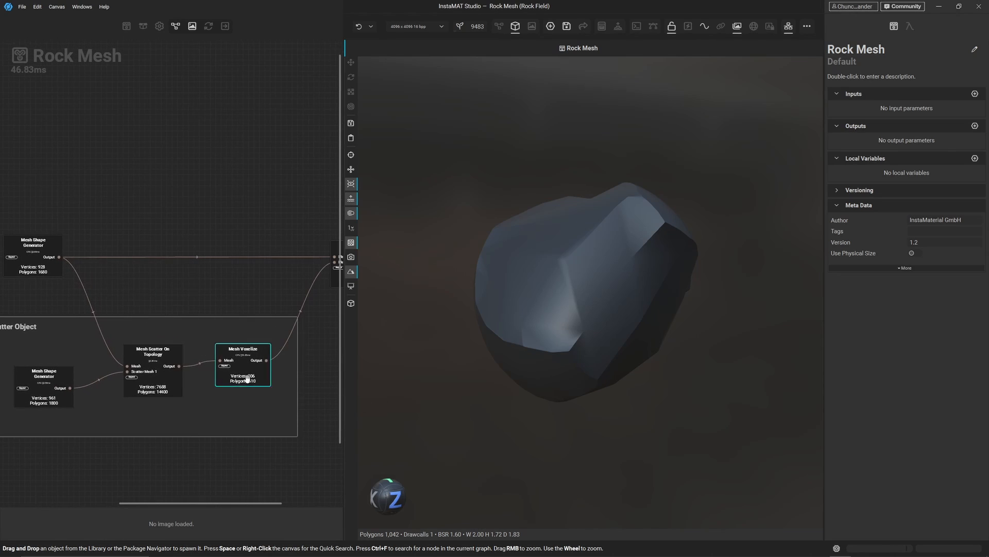
left_click(156, 361)
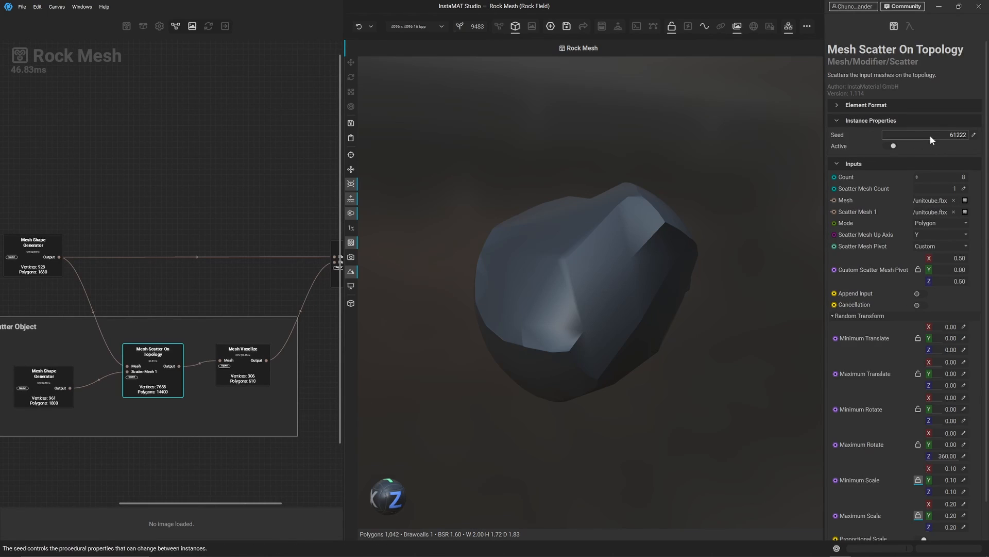
left_click_drag(930, 135, 933, 137)
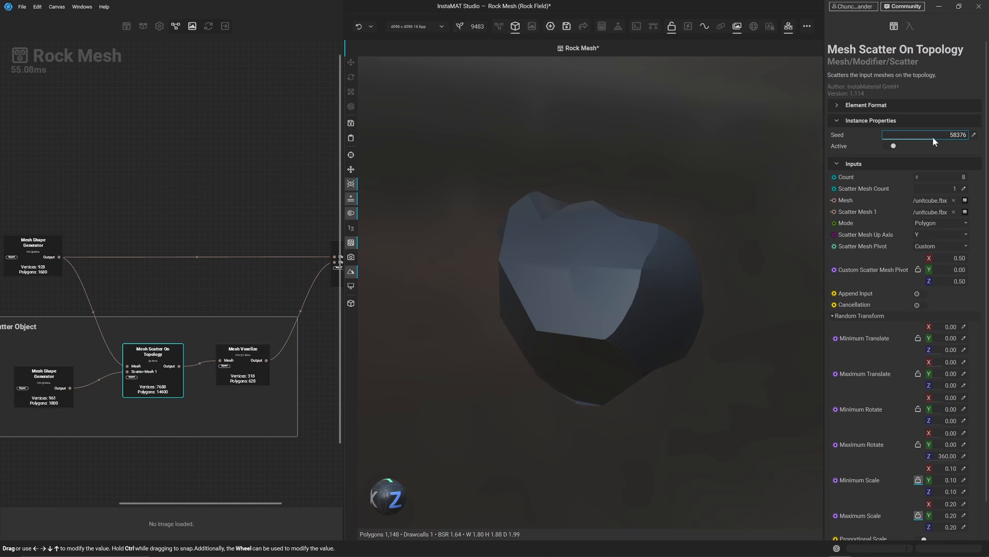
mouse_move(601, 235)
left_mouse_down("alt")
mouse_move(709, 232)
mouse_move(581, 230)
mouse_move(599, 233)
left_mouse_up("alt")
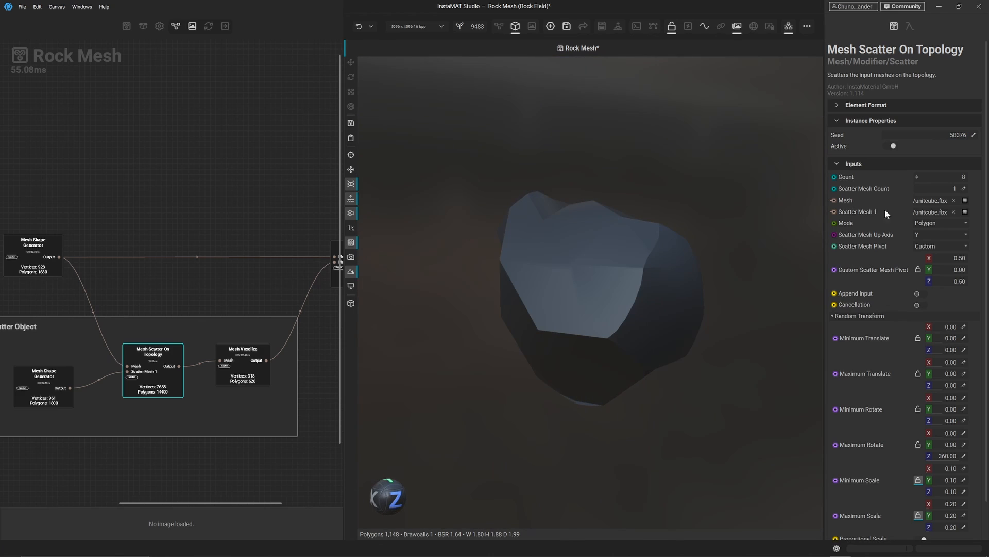
- Set the Mesh Scatter On Topology node's Count to 11 and check the rock in the 3D viewport
left_click(962, 176)
type("11")
left_click_drag(629, 242, 563, 274, "alt")
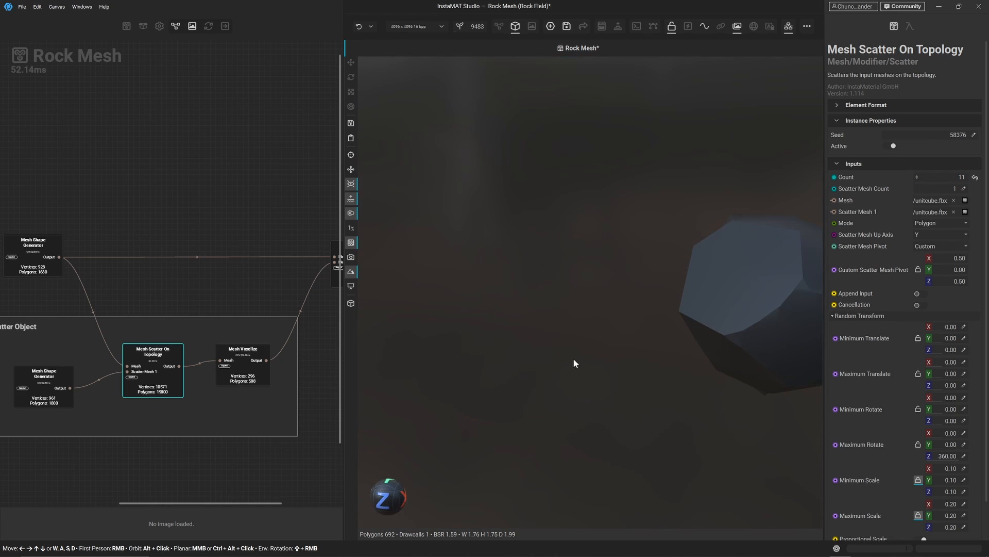
key("f")
scroll(518, 380, "down", 2)
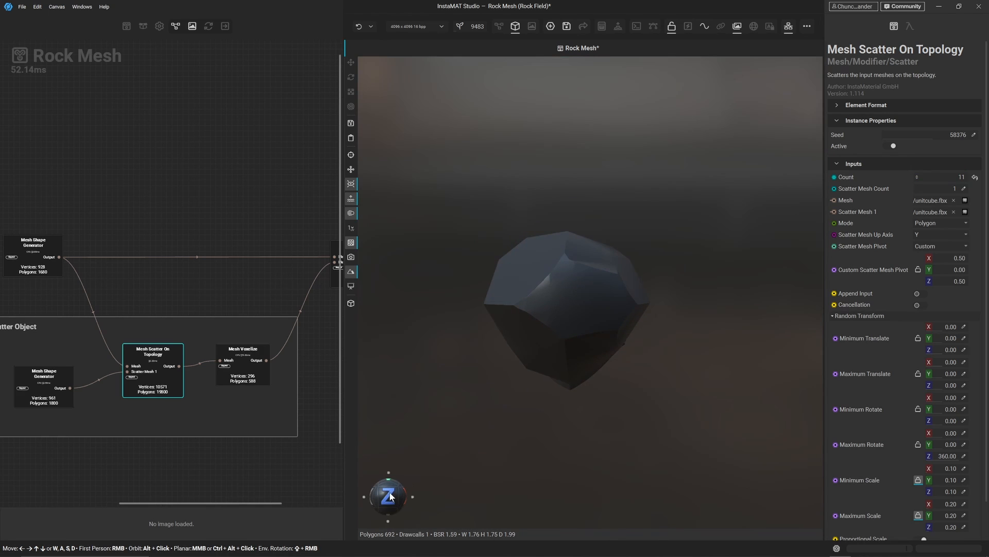
left_click_drag(390, 496, 442, 488)
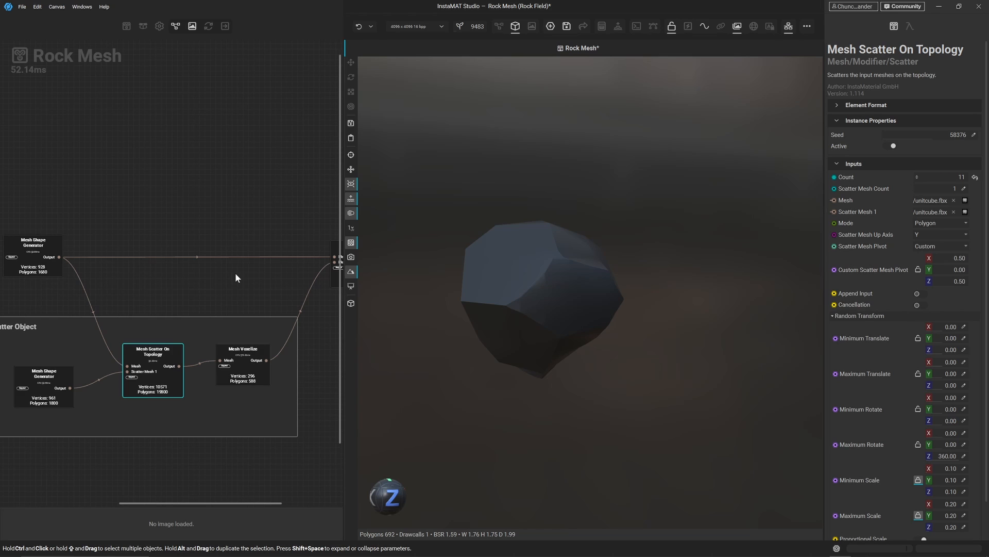
middle_click_drag(498, 291, 516, 299)
scroll(516, 299, "up", 3)
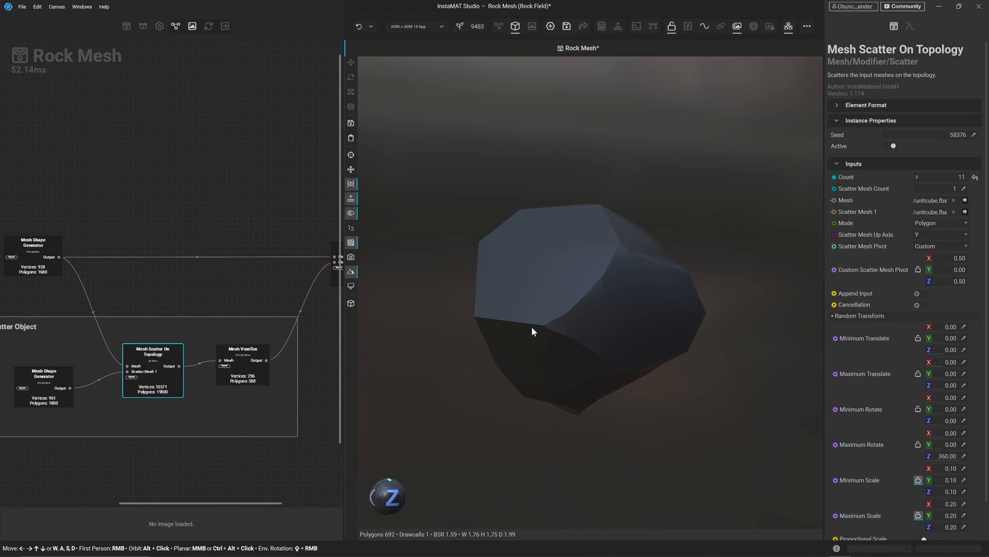
- Examine the Boolean result's topology up close with the wireframe overlay, then hide the overlay and check the shading of the facets
left_click(355, 166)
scroll(568, 348, "up", 1)
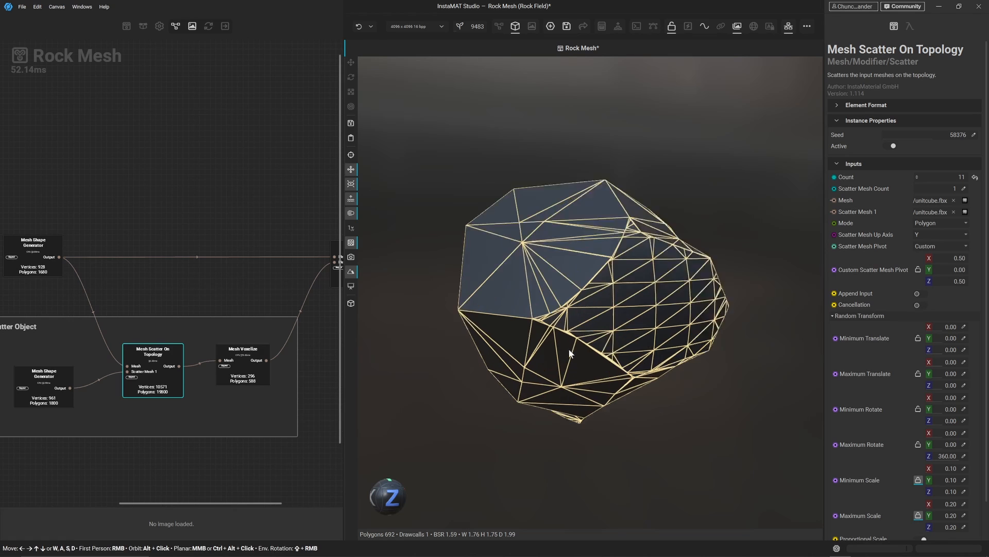
scroll(569, 352, "up", 5)
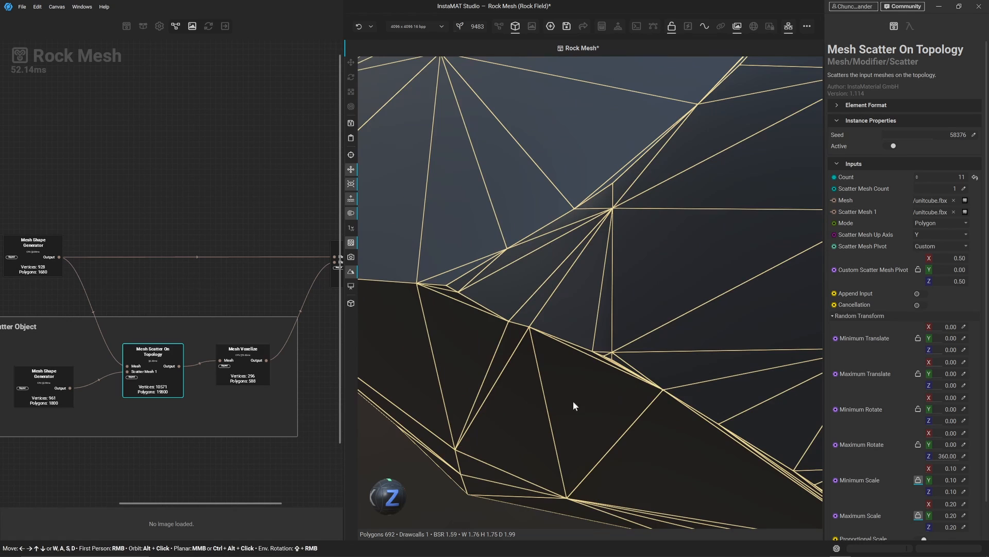
left_click_drag(382, 489, 398, 444)
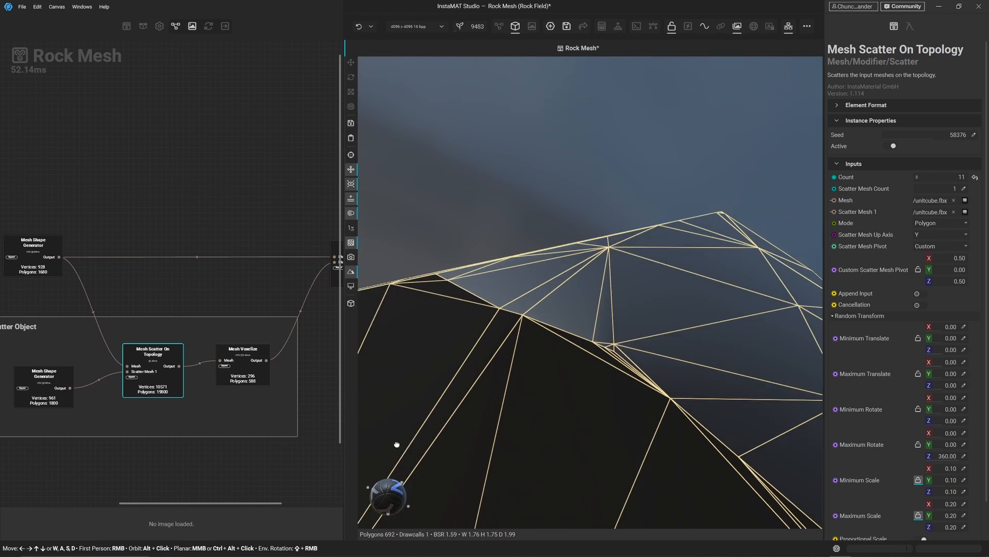
scroll(530, 406, "up", 2)
scroll(529, 407, "down", 2)
middle_click_drag(617, 372, 617, 368)
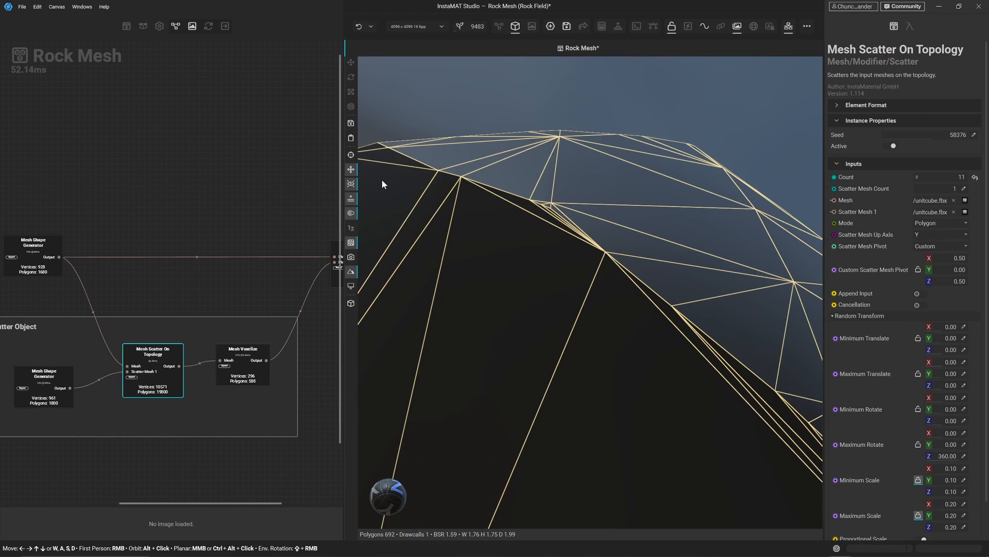
left_click(351, 170)
scroll(599, 242, "down", 2)
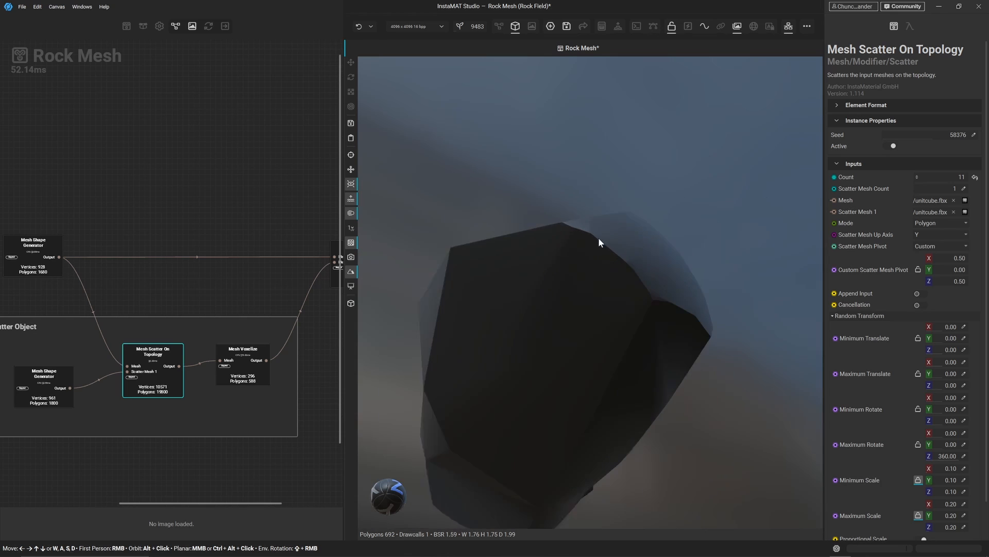
scroll(599, 238, "down", 1)
left_click_drag(388, 498, 482, 139)
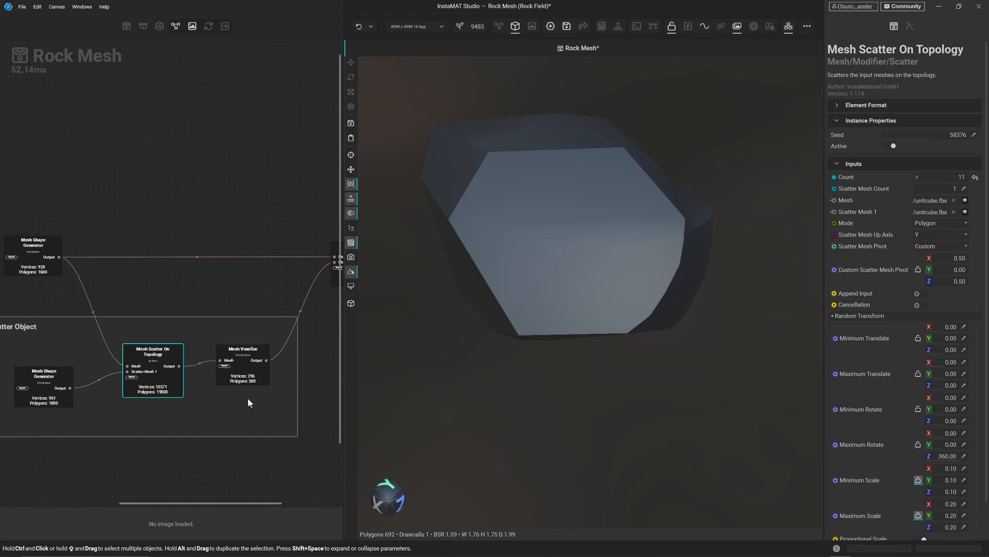
- Add a Mesh Voxelize node fed by the Mesh Boolean output and place it beside the Mesh Boolean
middle_click_drag(276, 388, 78, 434)
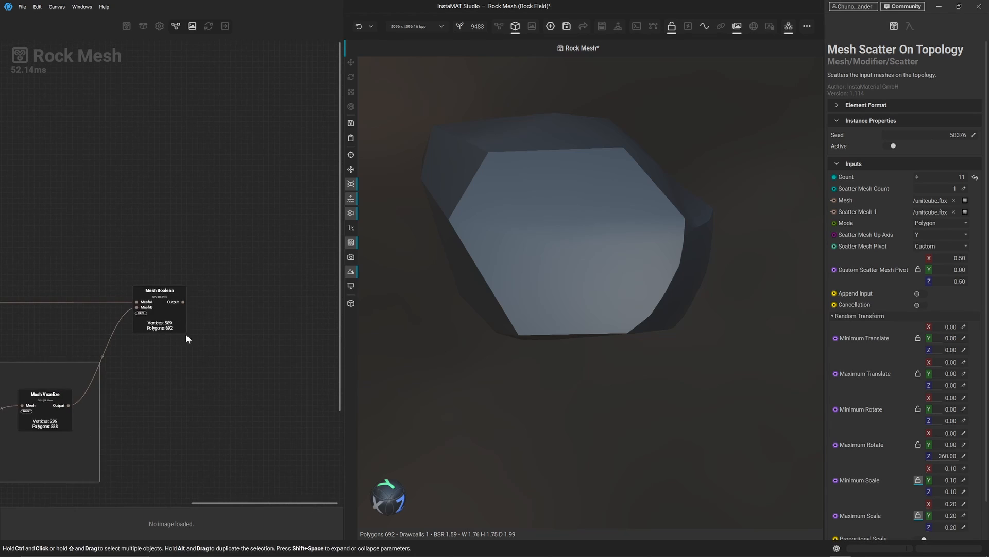
scroll(232, 303, "up", 3)
middle_click_drag(232, 304, 188, 303)
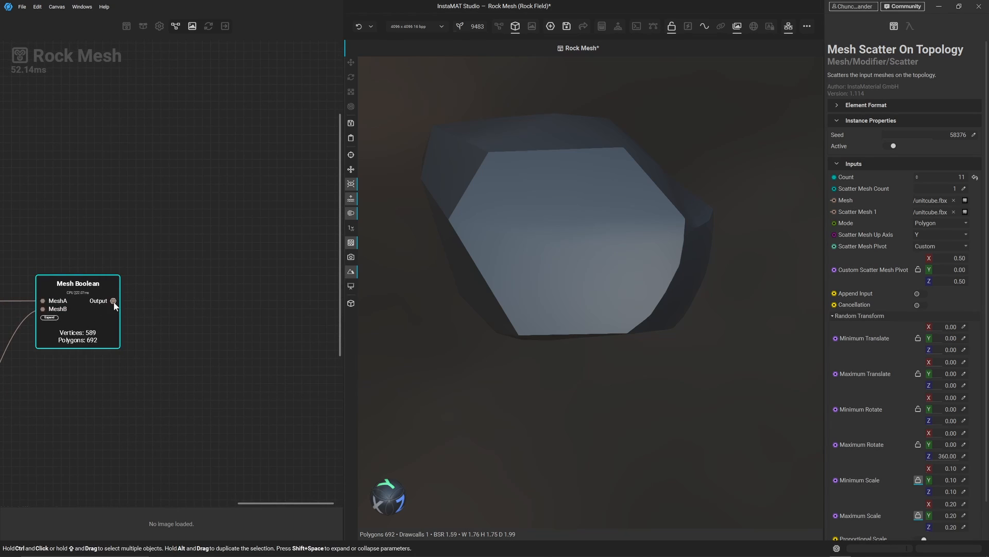
left_click_drag(113, 301, 205, 305)
type("mesh")
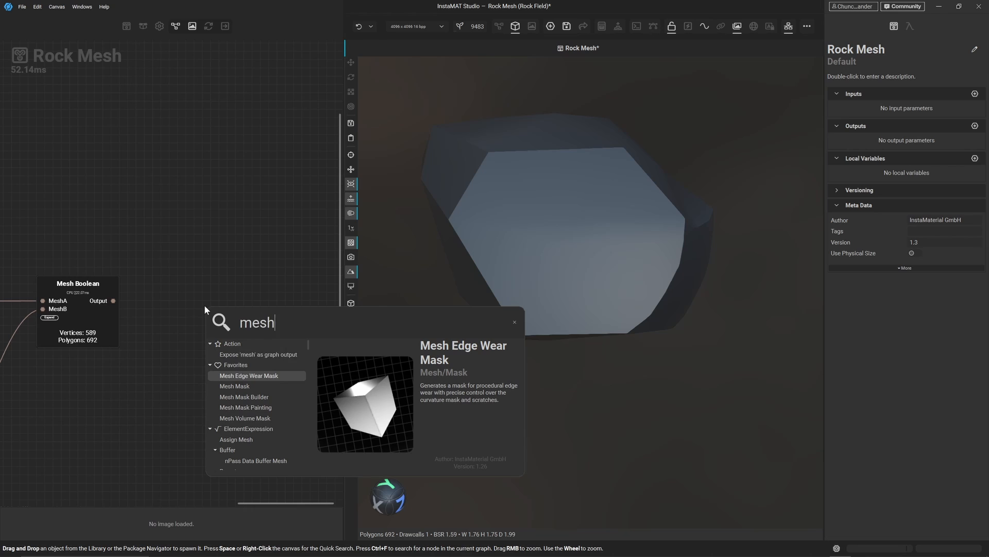
type(" voxl")
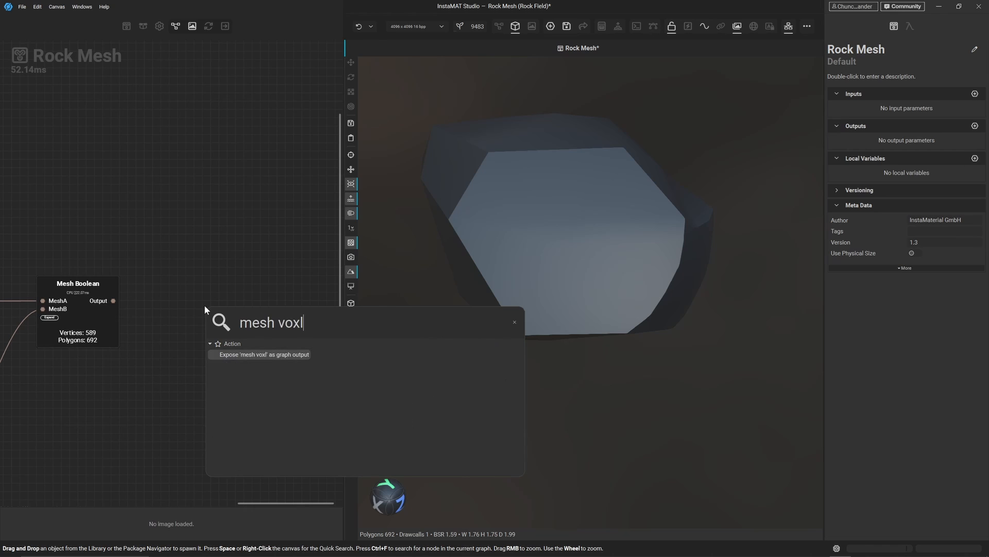
key("BackSpace")
key("Return")
left_click_drag(230, 316, 229, 291)
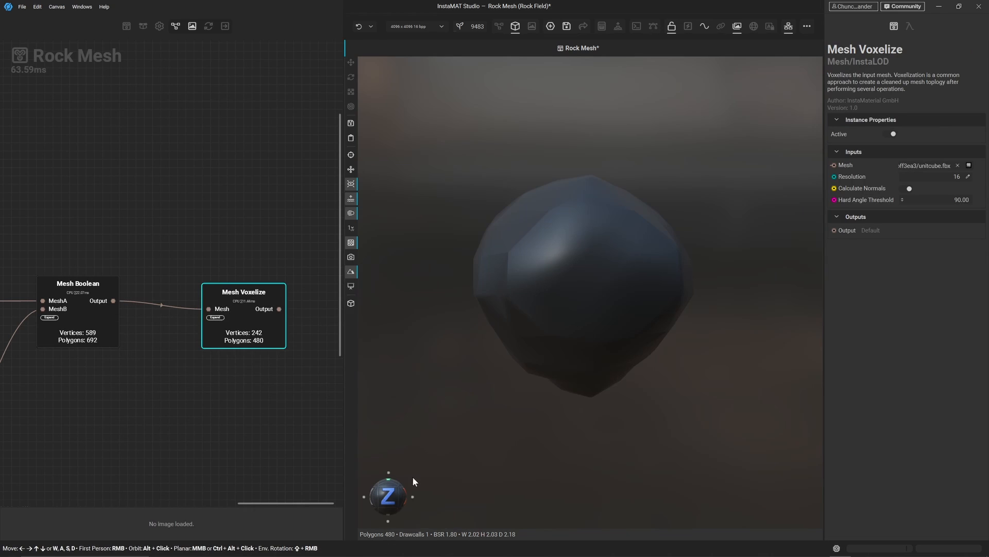
- Show the wireframe overlay and compare the topology of the new Mesh Voxelize result with that of the Mesh Boolean
left_click_drag(413, 481, 439, 509, "alt")
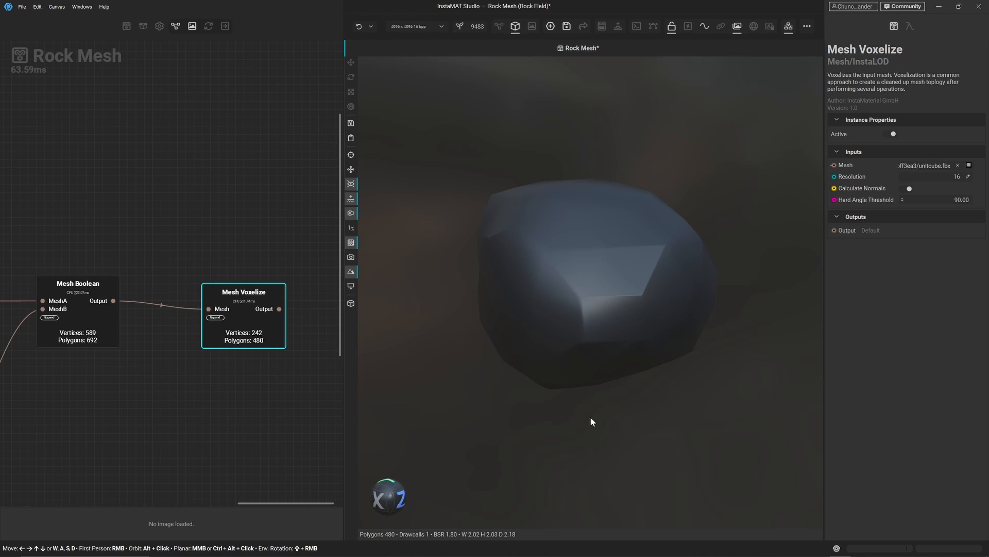
left_click(559, 355)
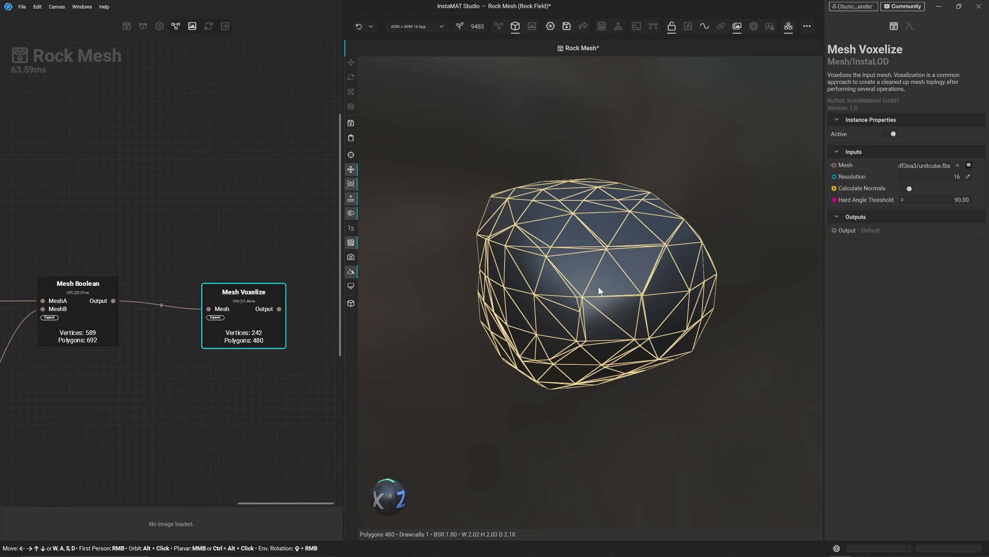
left_click(72, 304)
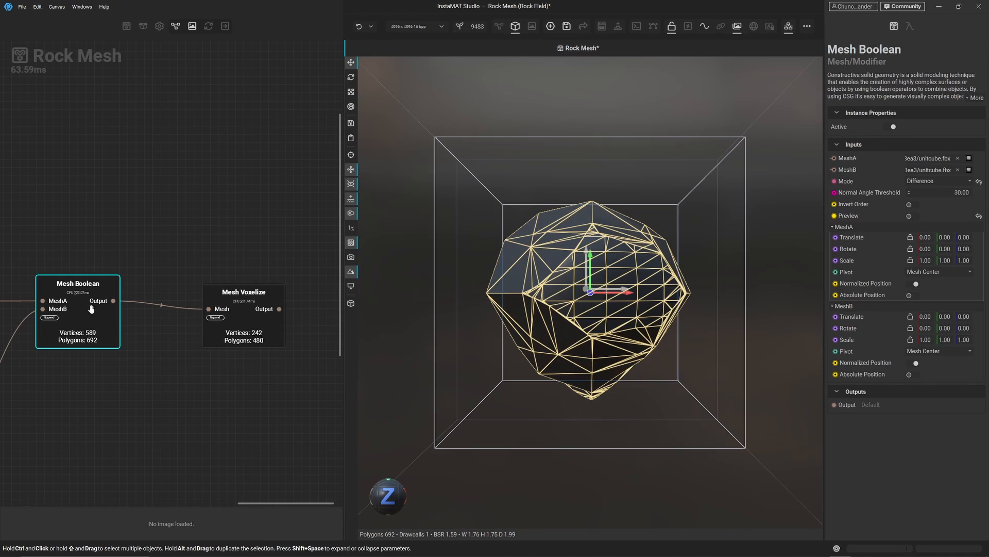
left_click(267, 309)
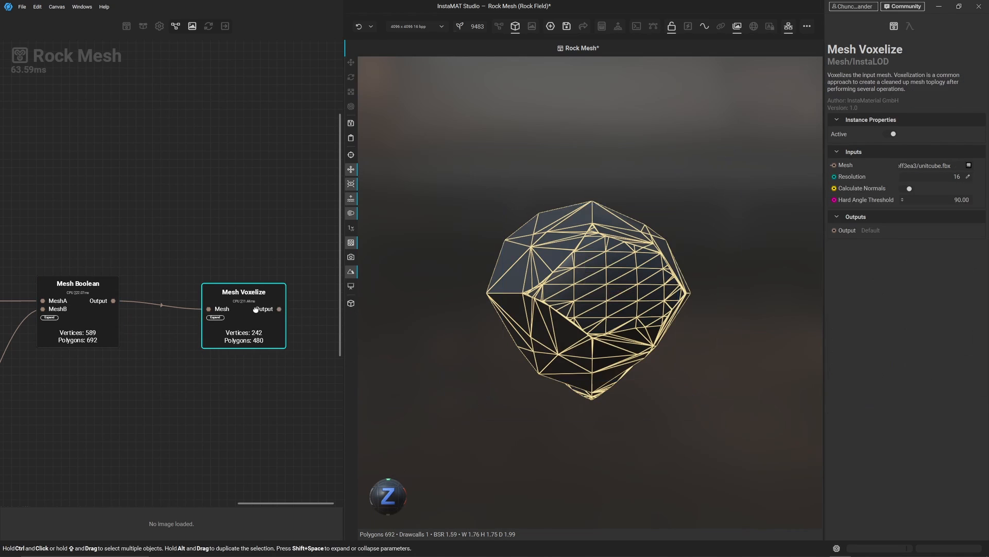
- Hide the wireframe overlay and try a Resolution of 143 on the Mesh Voxelize node, comparing the rock's shading with the default Resolution
left_click_drag(377, 496, 431, 508)
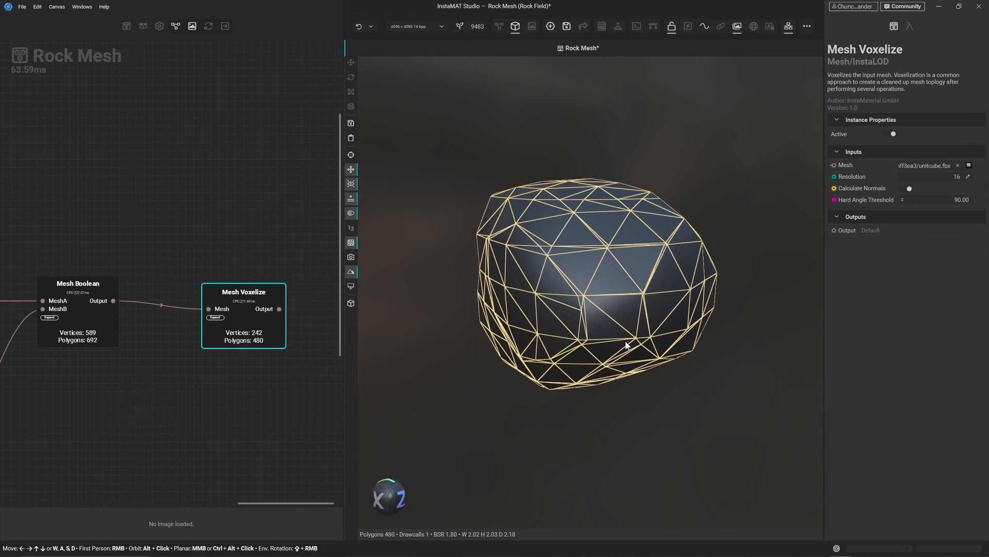
key("4")
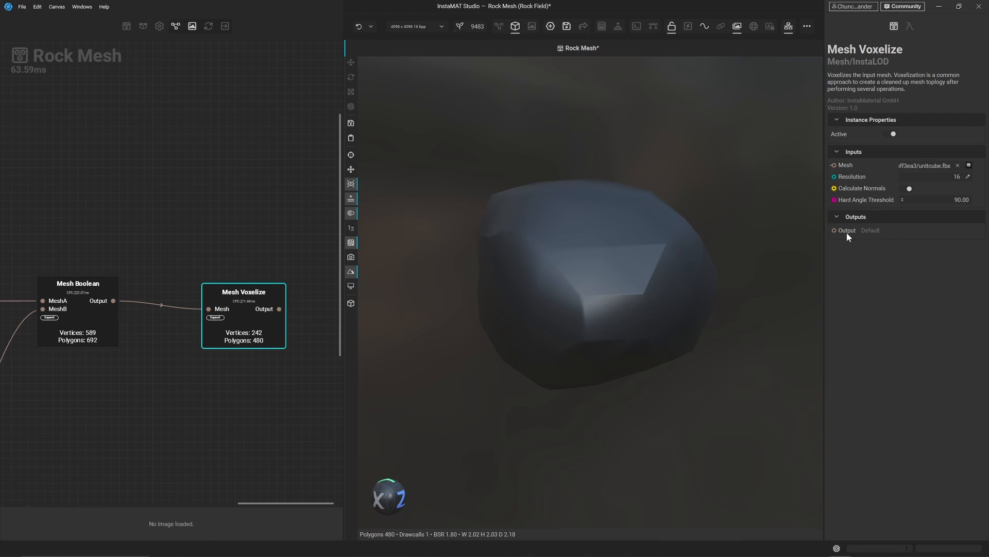
left_click_drag(908, 177, 916, 178)
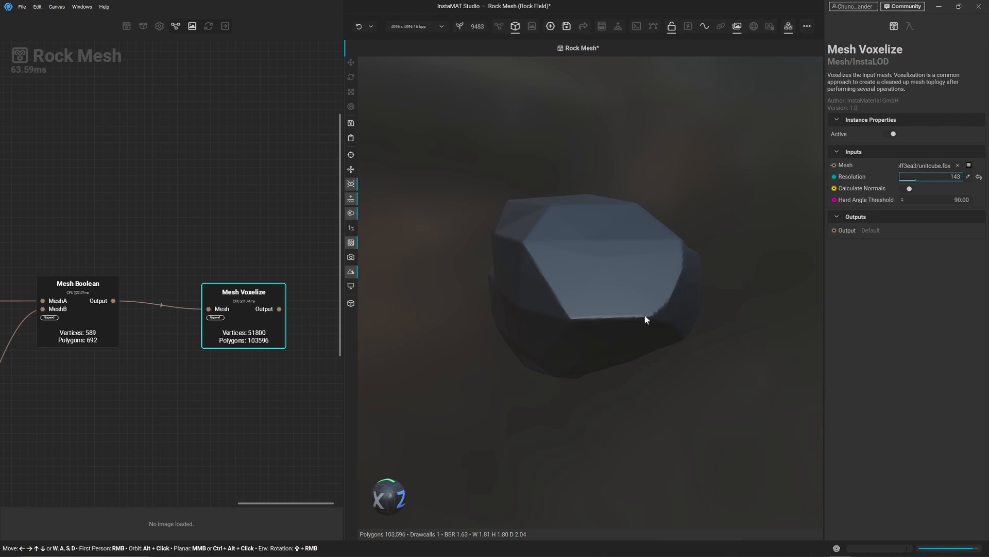
mouse_move(388, 497)
left_mouse_down()
mouse_move(809, 494)
mouse_move(402, 493)
left_mouse_up()
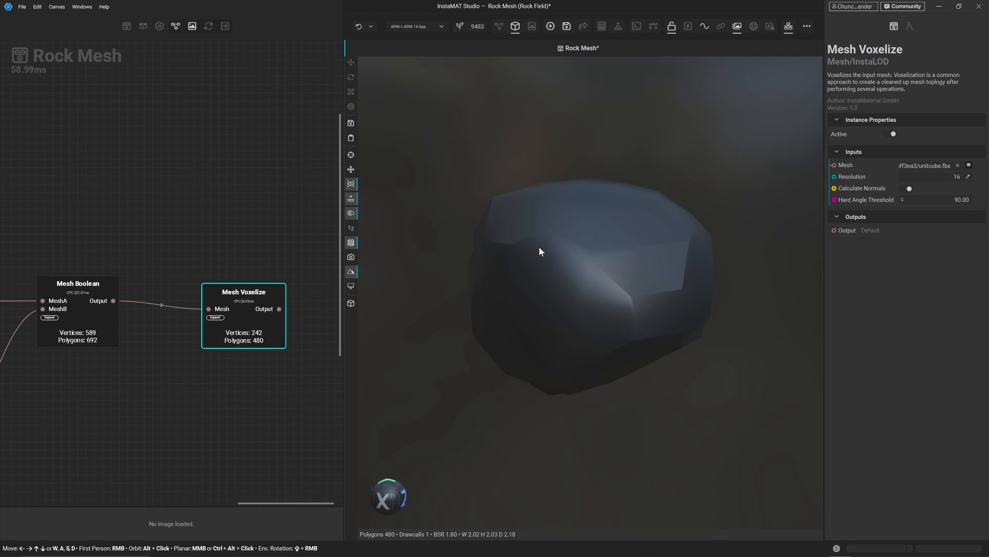
left_click_drag(632, 293, 615, 310)
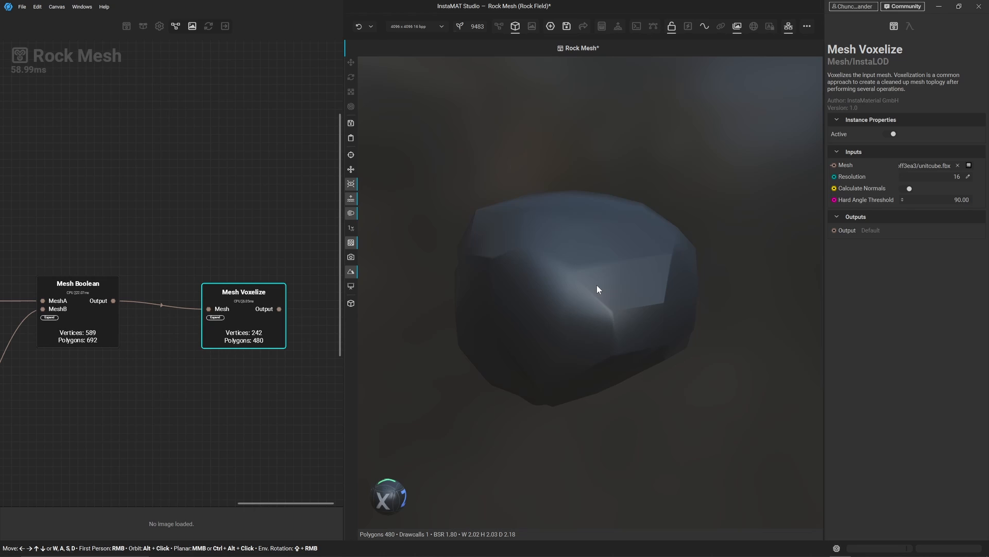
- Move the Mesh Voxelize node closer to the Mesh Boolean and show the wireframe overlay on the rock
left_click_drag(270, 302, 237, 302)
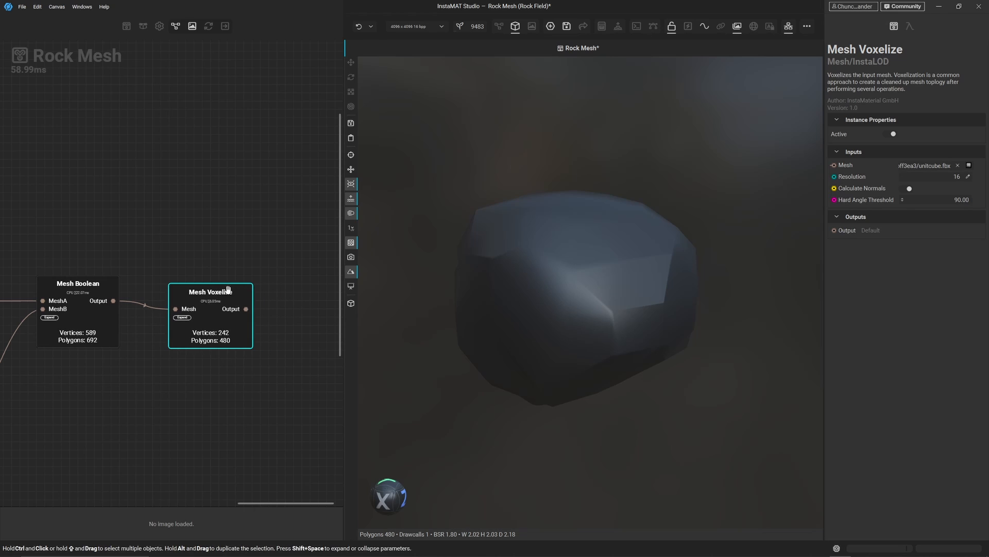
left_click(351, 169)
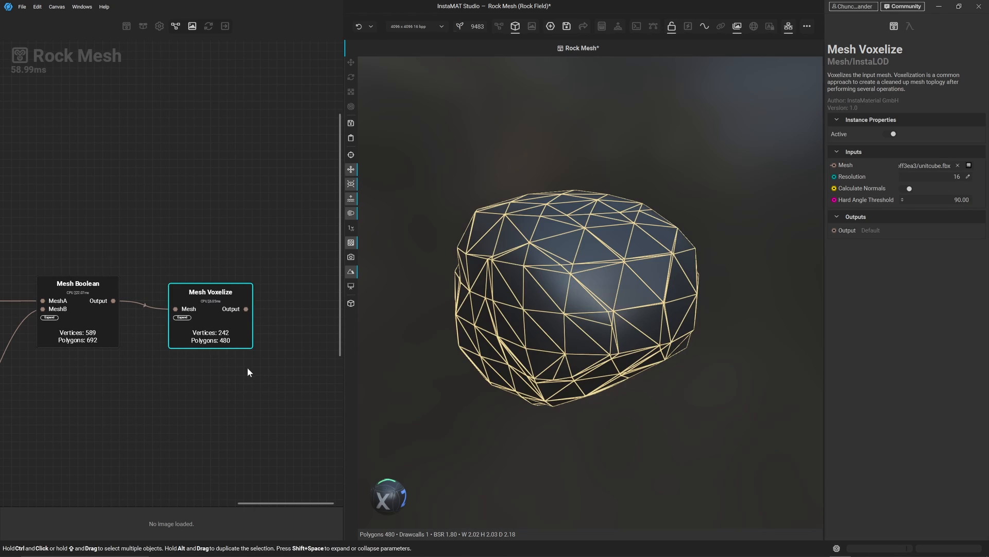
- Add a Mesh Weld Vertices node fed by the Mesh Voxelize output and align it beside that node
middle_click_drag(246, 367, 198, 370)
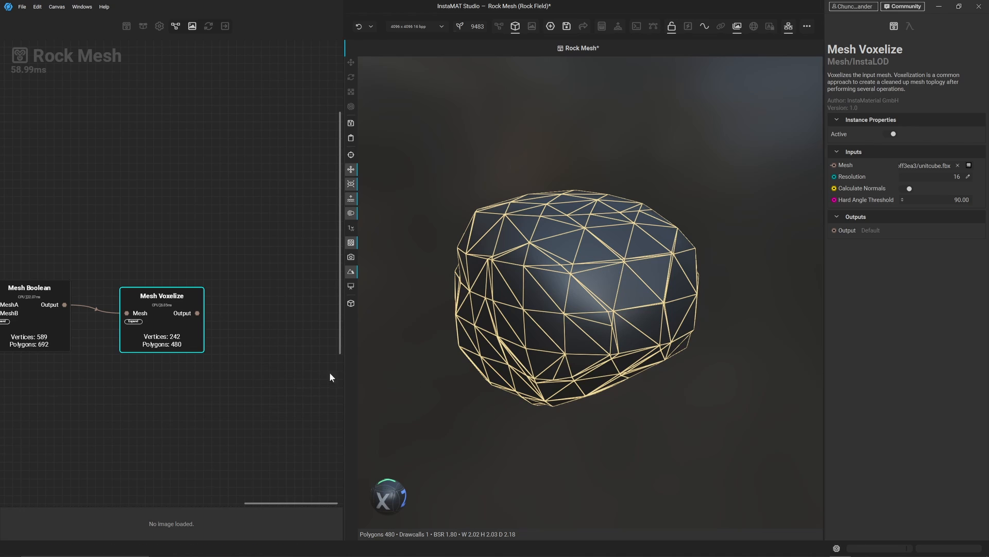
left_click_drag(198, 313, 242, 306)
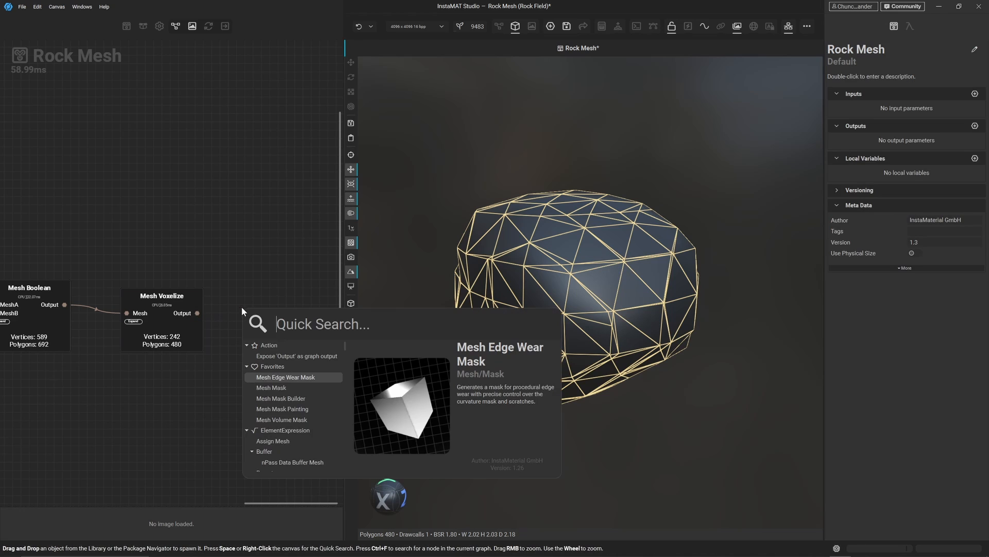
type("weld")
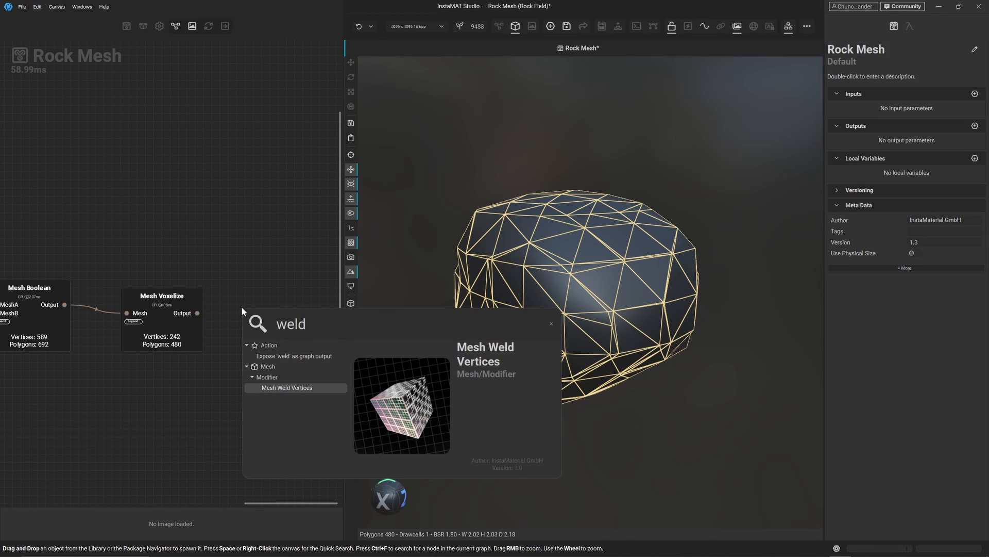
key("Return")
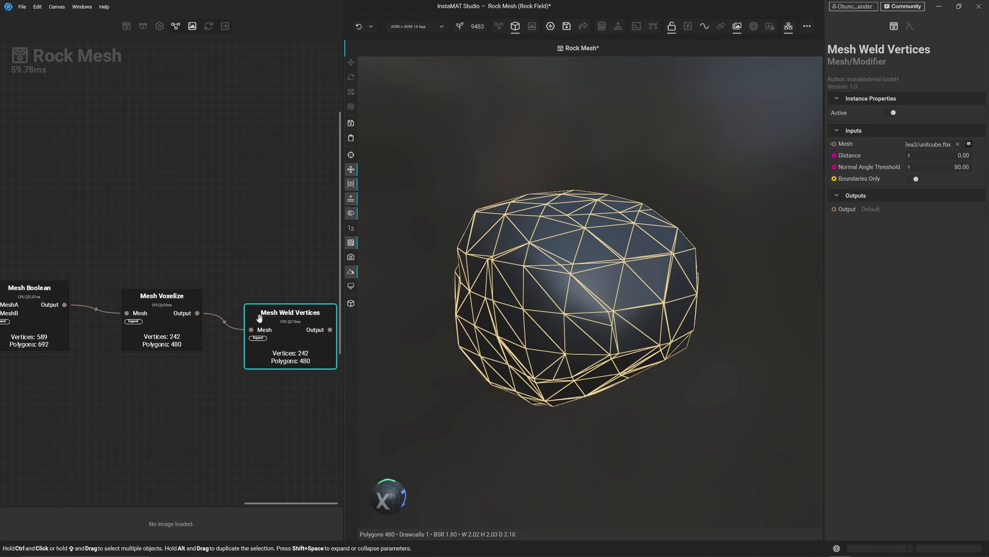
left_click_drag(266, 322, 260, 305)
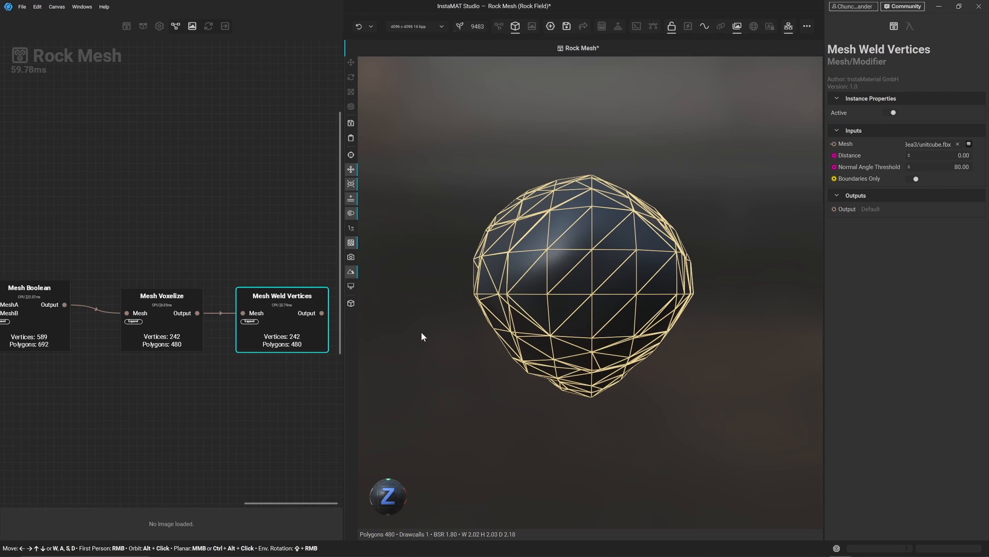
- Try Distance values of 0.33 and 0.10 on the Mesh Weld Vertices node and check the welded wireframe
left_click_drag(439, 317, 472, 342, "alt")
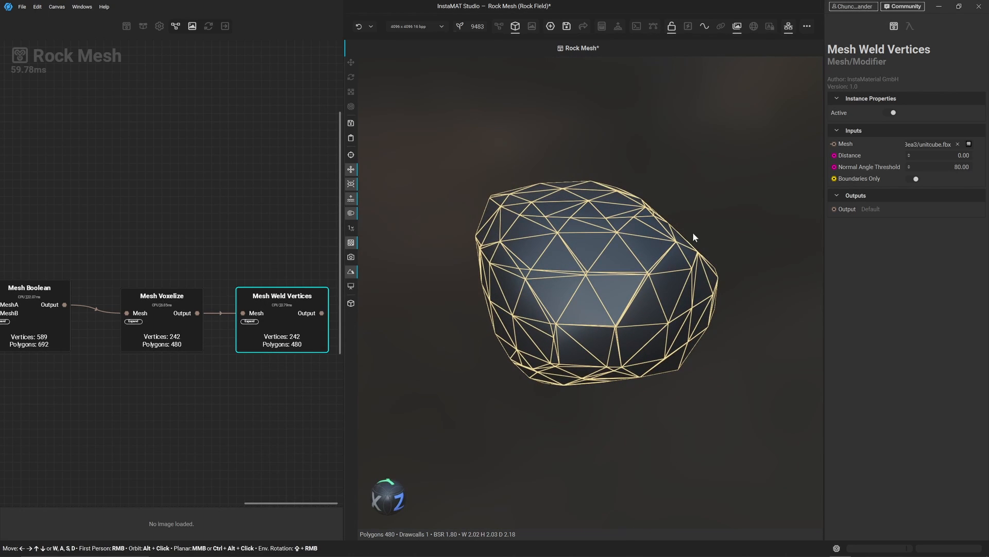
left_click(910, 154)
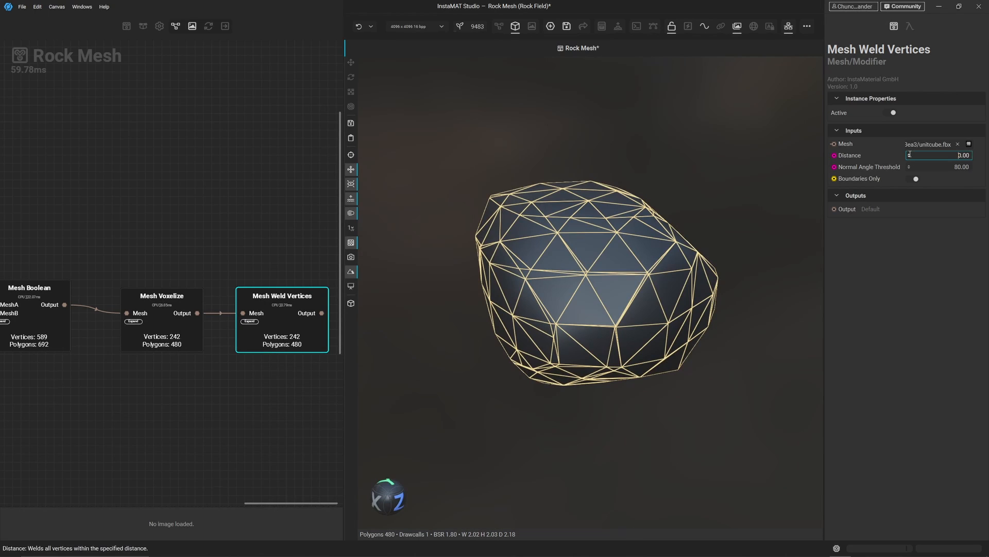
left_click_drag(910, 149, 911, 153)
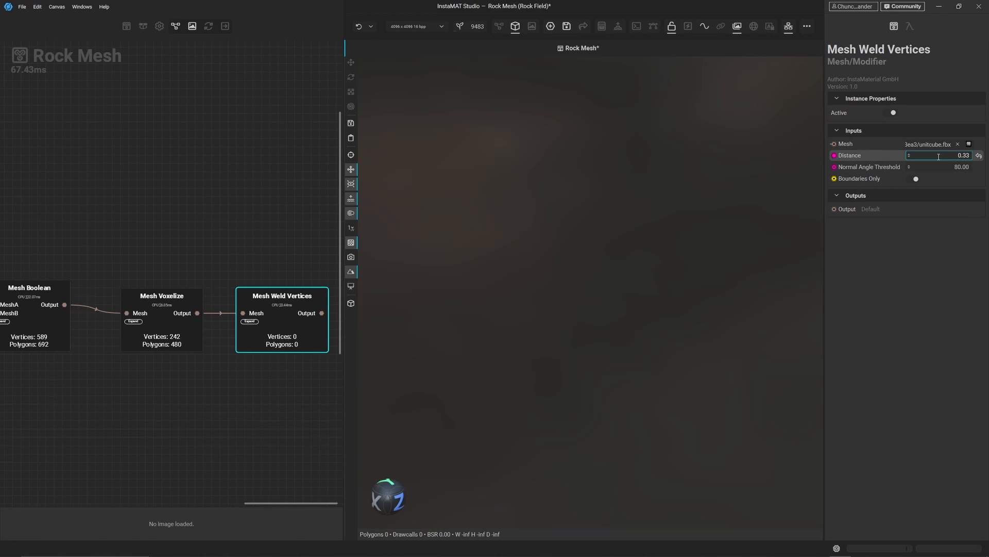
double_click(966, 155)
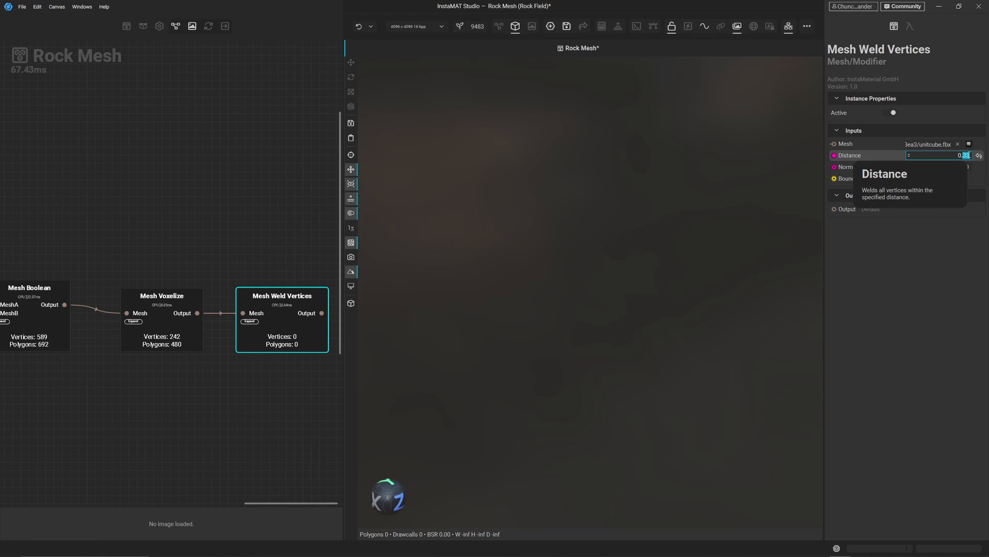
type("10")
key("Return")
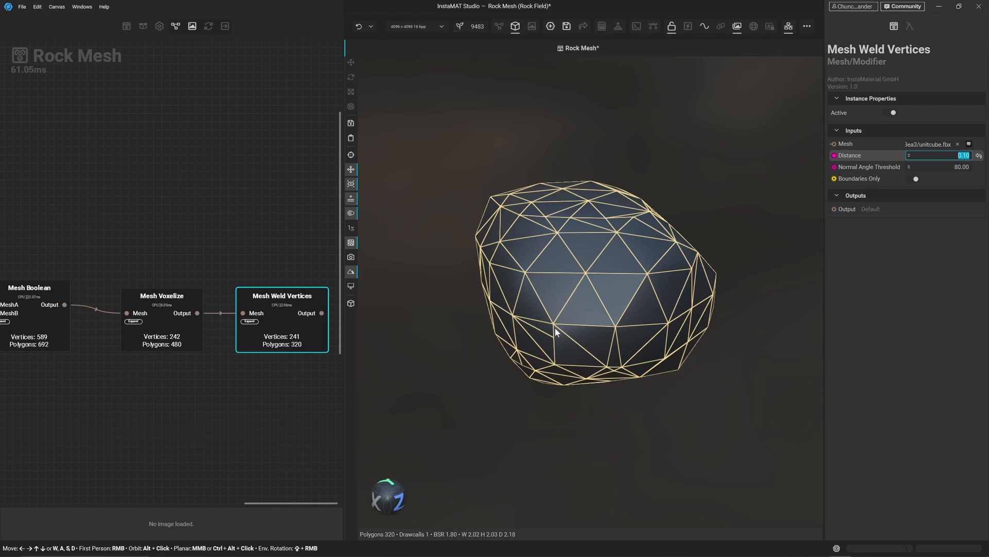
left_click_drag(385, 508, 401, 488)
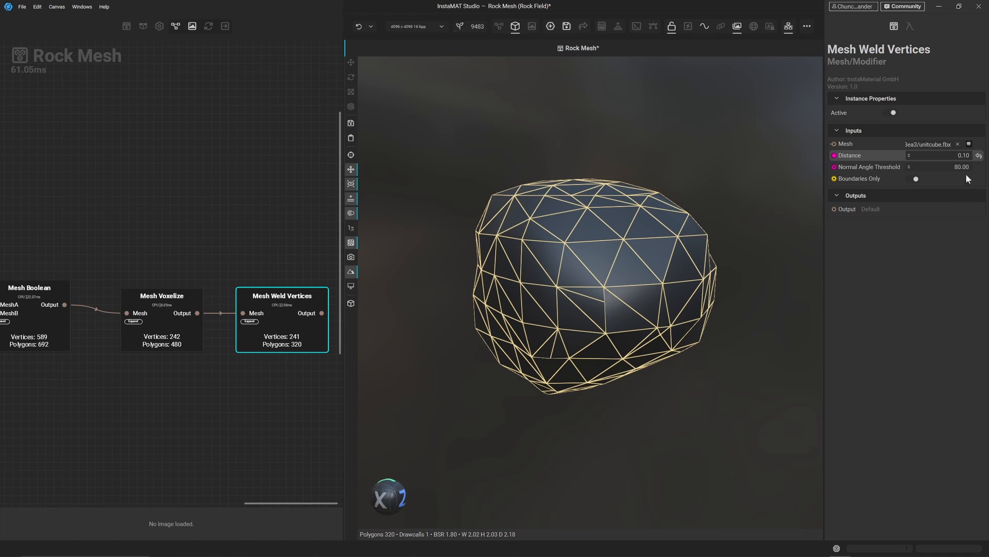
- Set the Mesh Weld Vertices node's Distance to 0.12 and check the welded topology in the 3D viewport
left_click(968, 155)
key("BackSpace")
type("2")
key("Return")
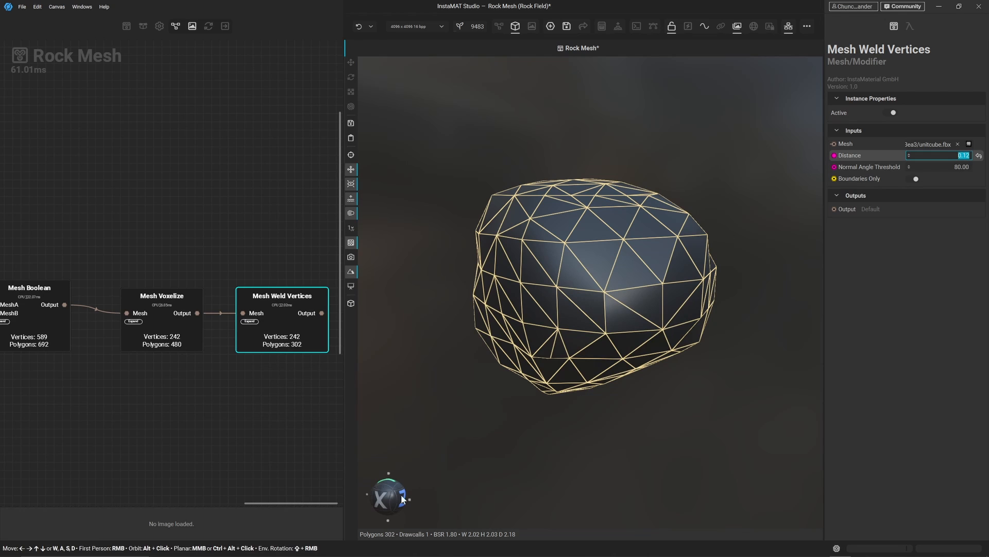
left_click_drag(402, 499, 380, 502)
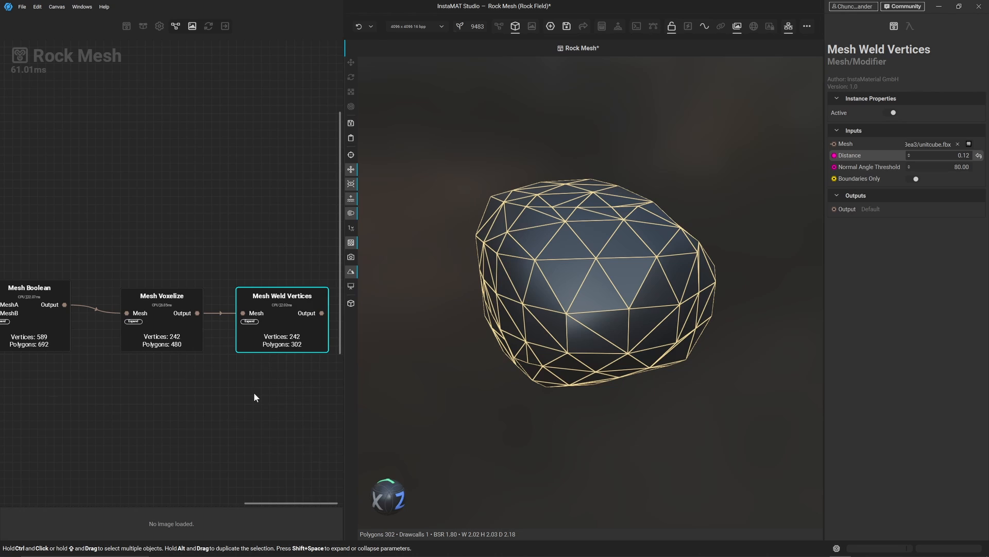
- Add a second Mesh Voxelize node fed by the Mesh Weld Vertices output and align it beside that node
middle_click_drag(249, 400, 145, 422)
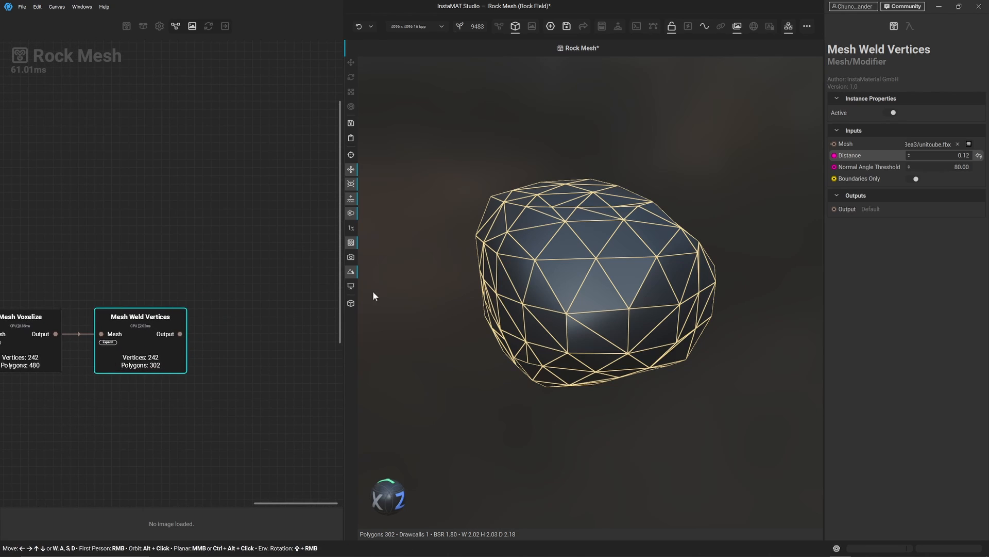
left_click(193, 336)
right_click(239, 338)
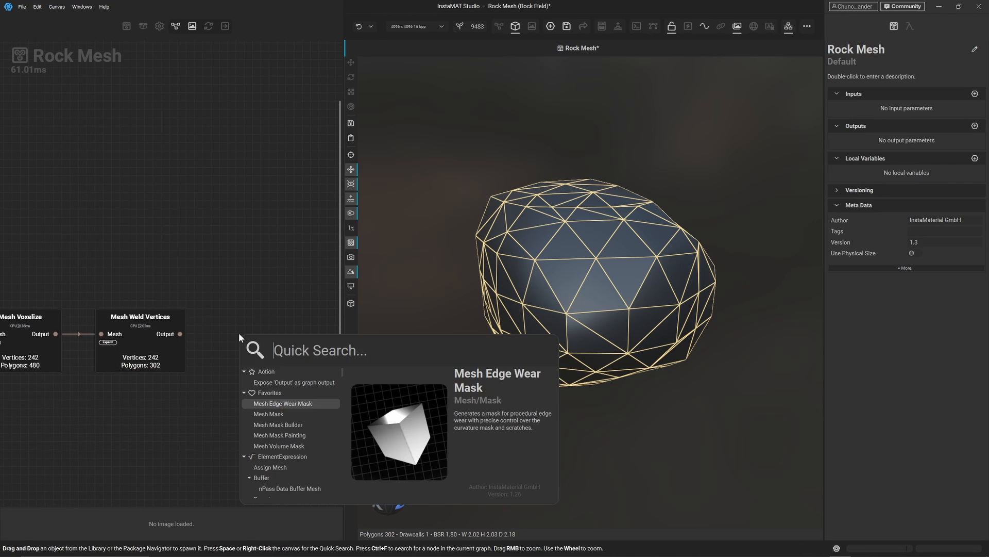
type("voxeli")
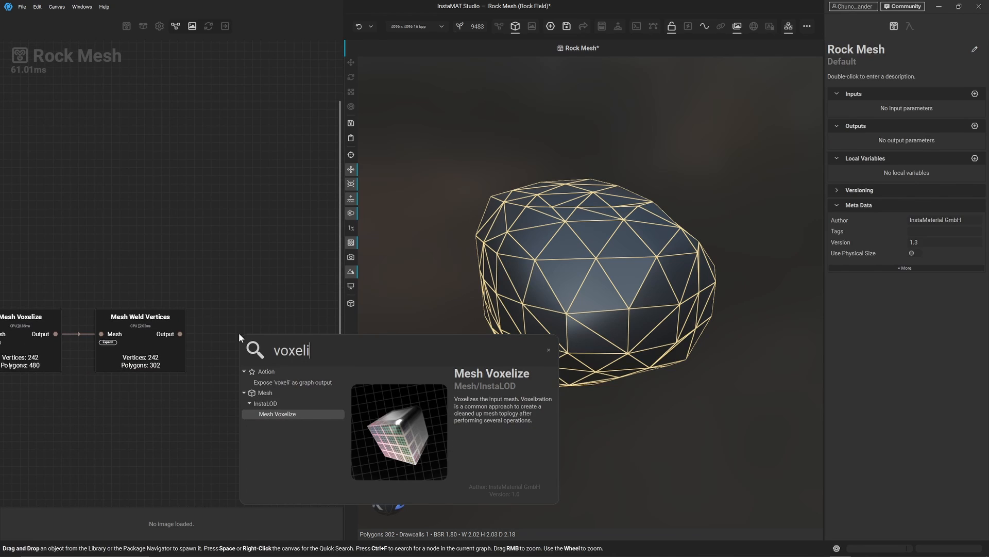
key("Return")
left_click_drag(268, 351, 252, 329)
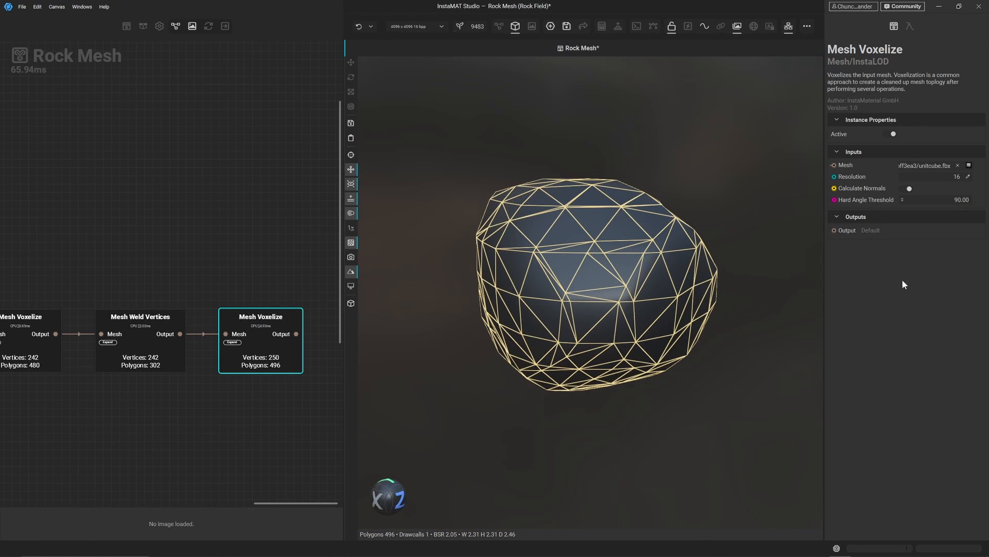
- Set the second Mesh Voxelize node's Resolution to 60, then hide the wireframe overlay and check the rock's shading
double_click(965, 177)
type("60")
key("Return")
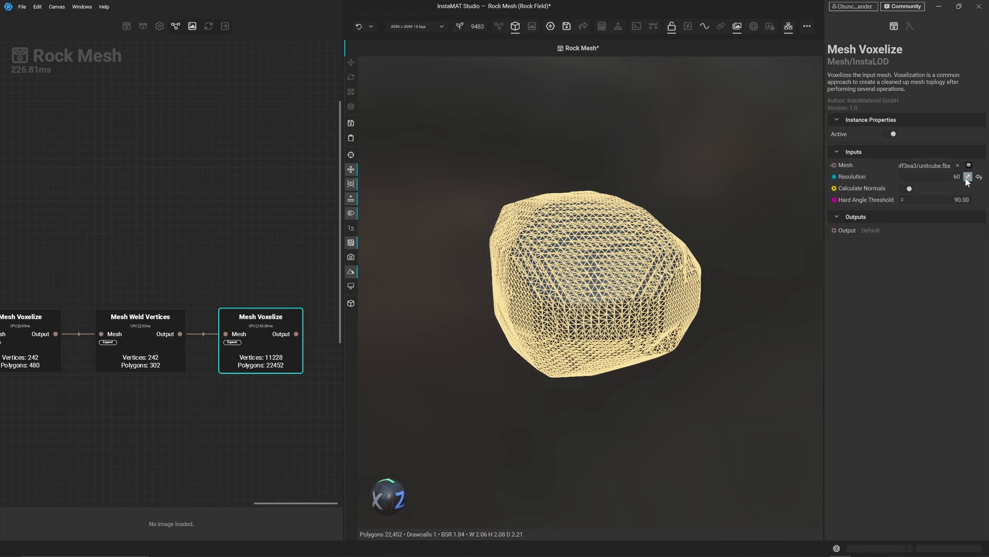
left_click(279, 428)
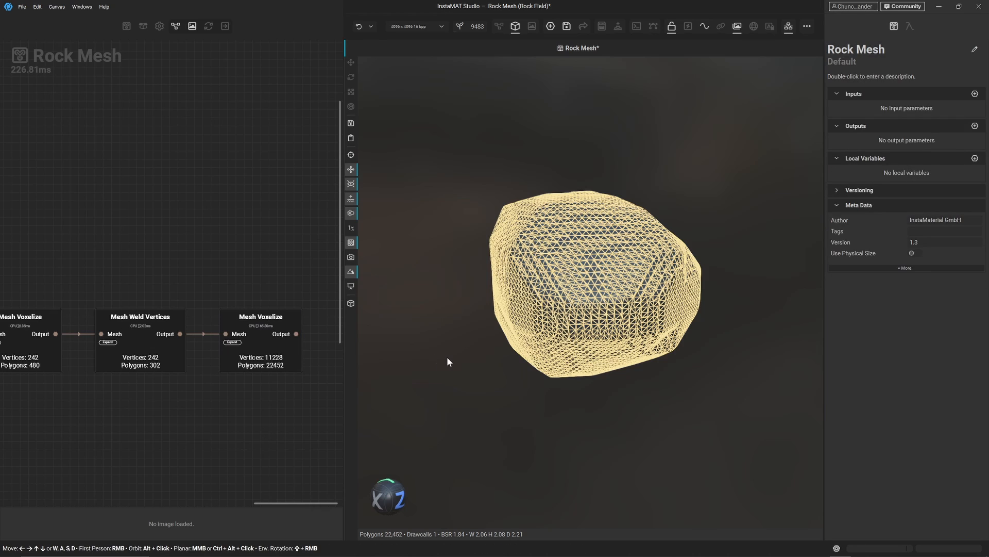
key("w")
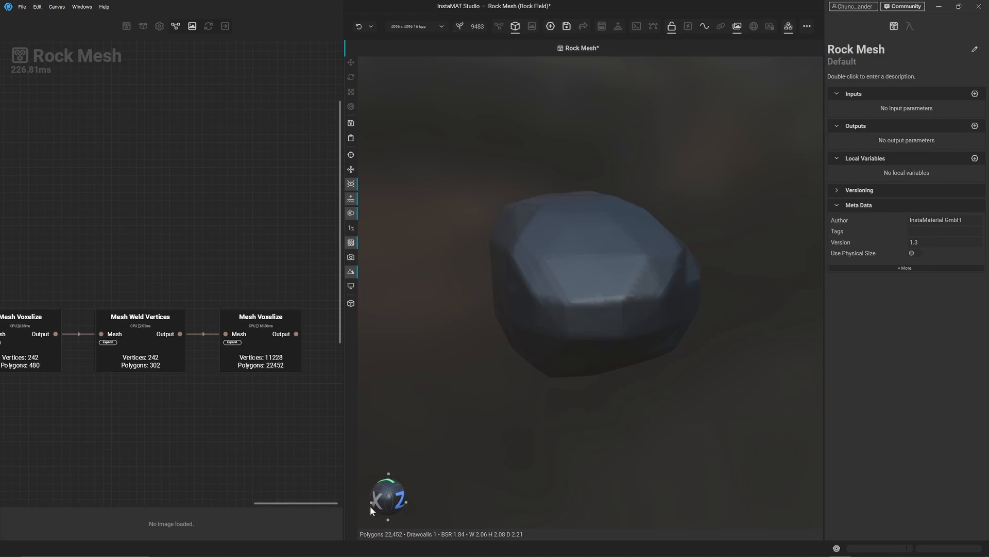
mouse_move(387, 499)
left_mouse_down()
mouse_move(773, 495)
mouse_move(367, 495)
mouse_move(396, 495)
left_mouse_up()
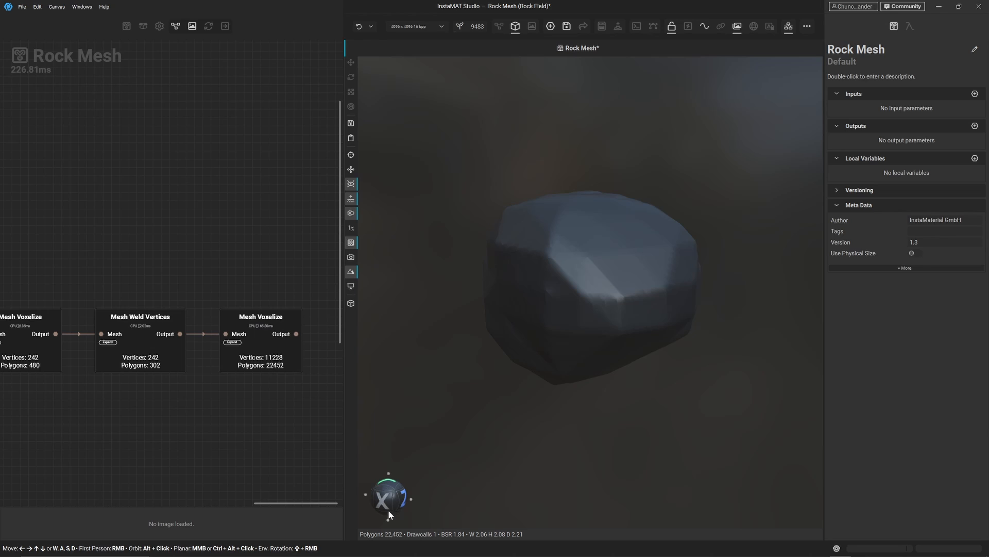
mouse_move(389, 503)
left_mouse_down()
mouse_move(448, 499)
mouse_move(394, 492)
mouse_move(370, 502)
left_mouse_up()
- Add a Mesh Smooth node fed by the output of the second Mesh Voxelize node
scroll(227, 432, "down", 2)
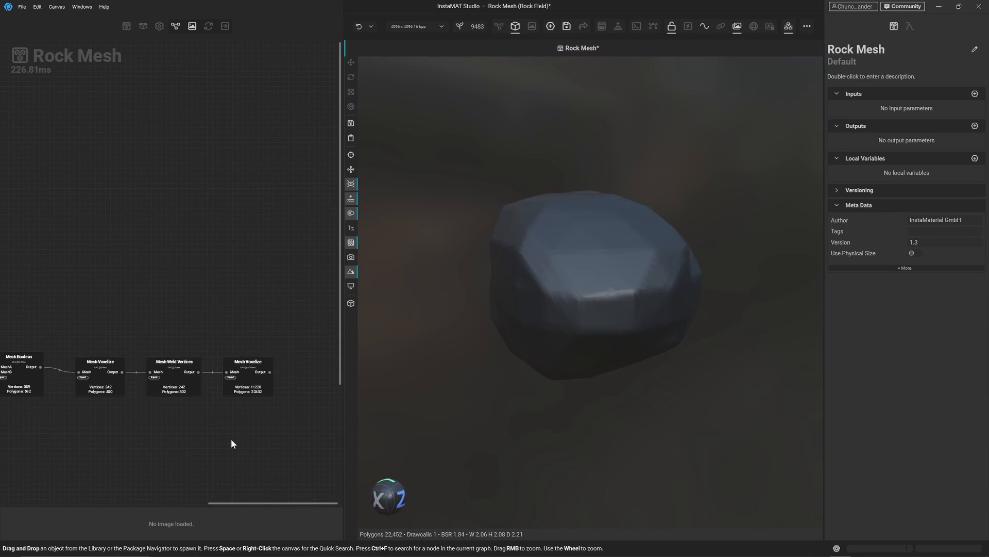
middle_click_drag(231, 443, 271, 395)
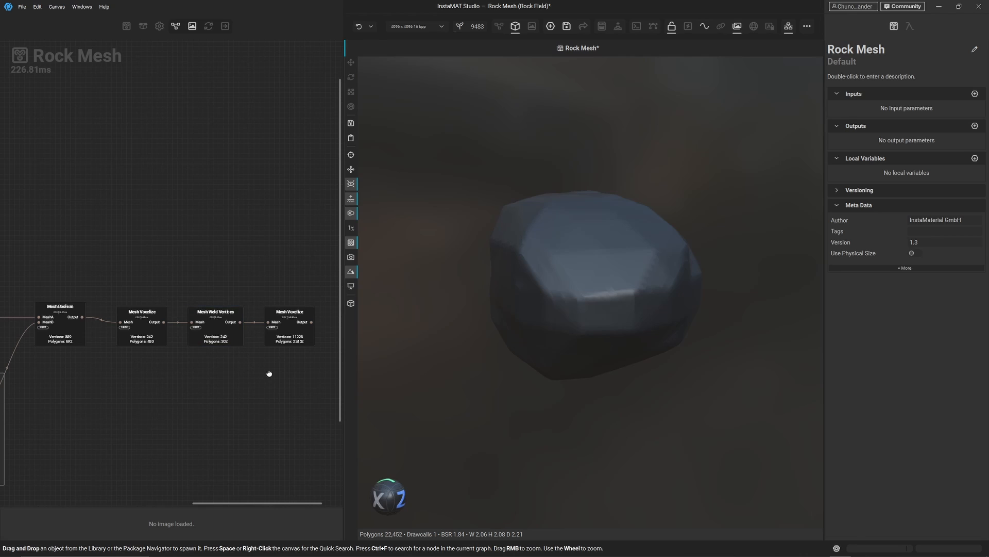
middle_click_drag(270, 370, 133, 411)
scroll(180, 342, "up", 3)
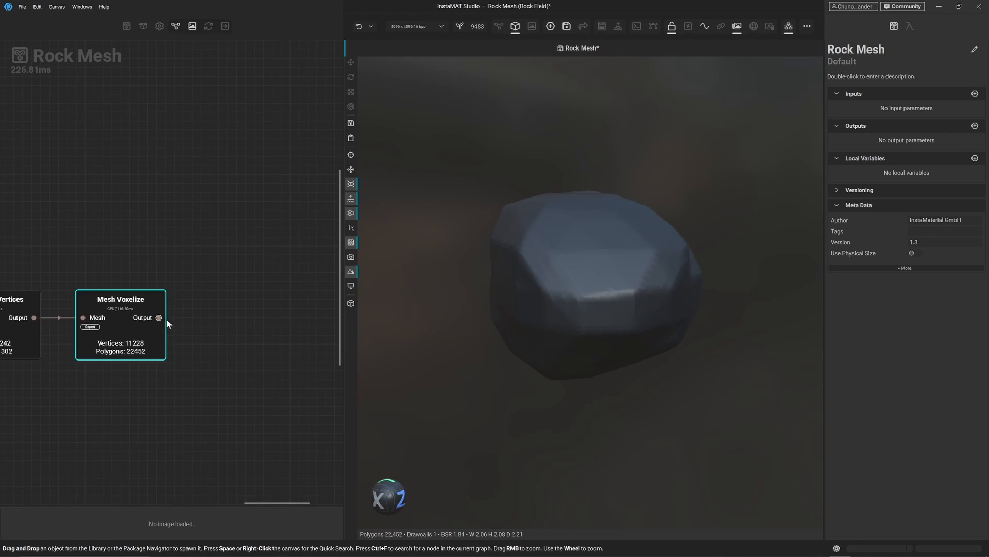
left_click_drag(210, 324, 210, 324)
type("smooth")
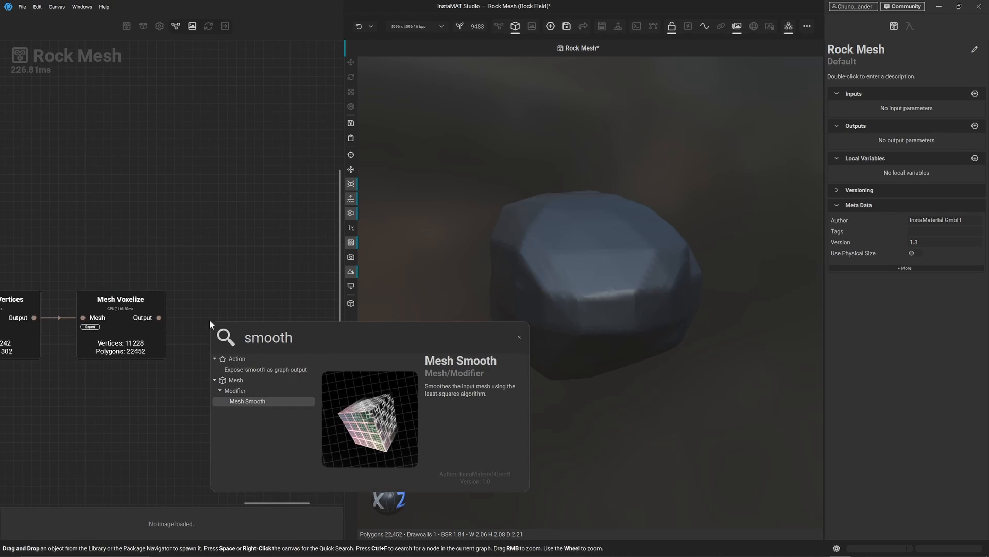
key("Return")
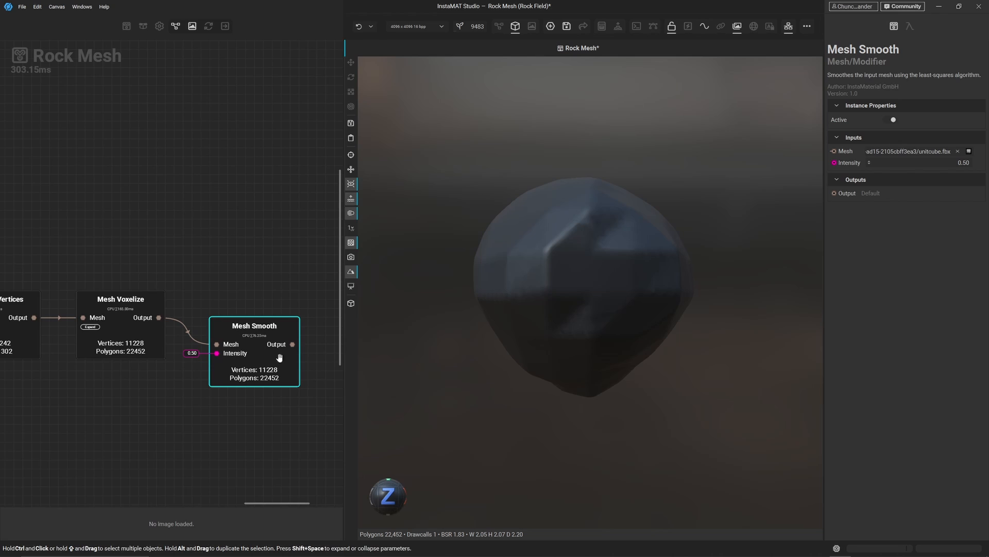
- Set the Mesh Smooth node's Intensity to 0.85 while viewing the rock from an angle
left_click_drag(404, 497, 454, 506, "alt")
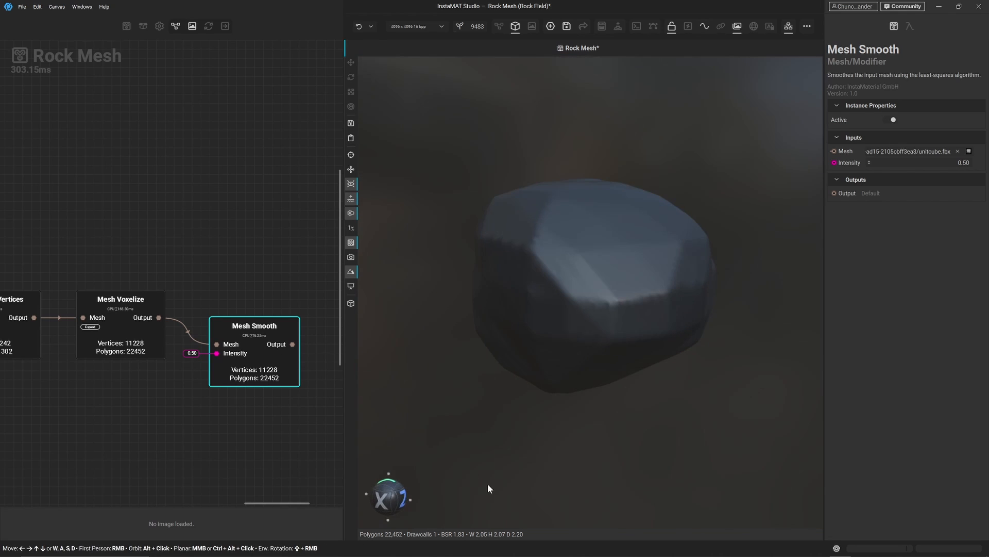
left_click_drag(869, 162, 869, 144)
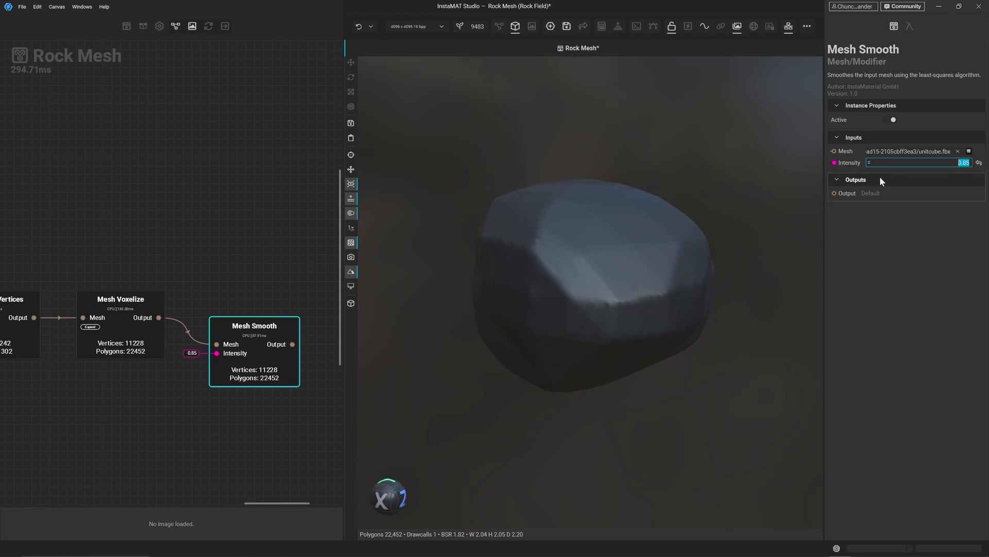
- Try a Mesh Smooth Intensity of 7.55, then reset the Intensity to its default
left_click(867, 161)
left_click_drag(868, 161, 869, 98)
key("Return")
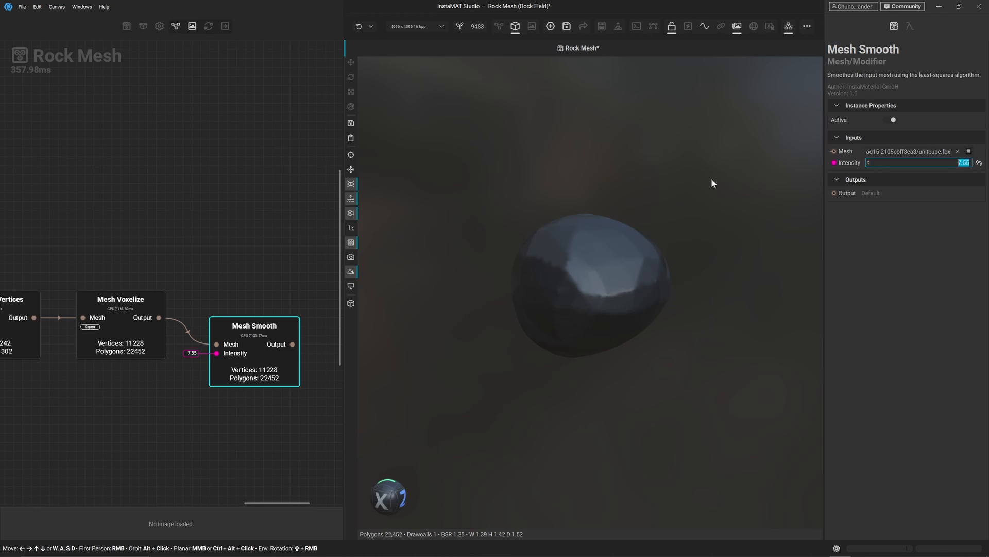
left_click(979, 163)
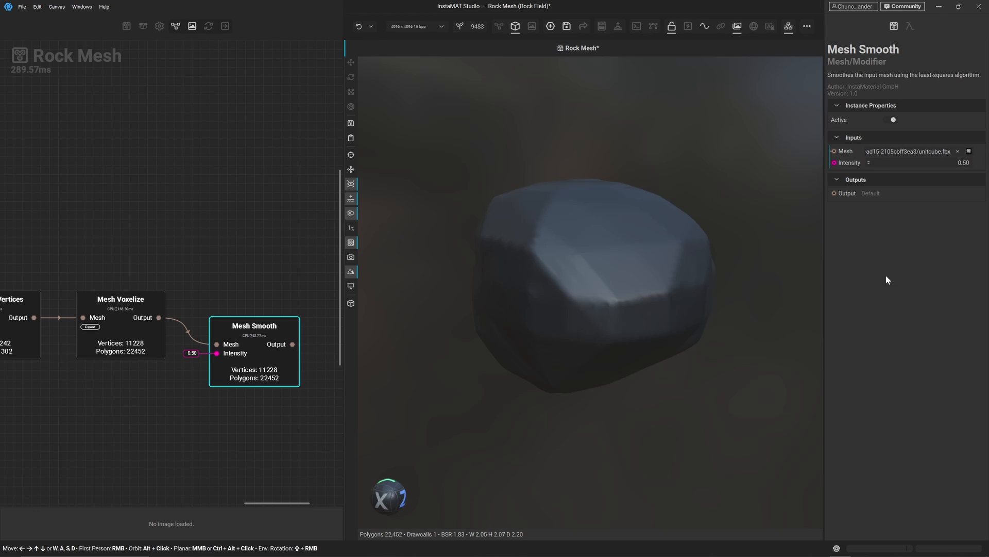
- Set the Mesh Smooth node's Intensity to 1 and align the node beside the second Mesh Voxelize node
left_click(976, 163)
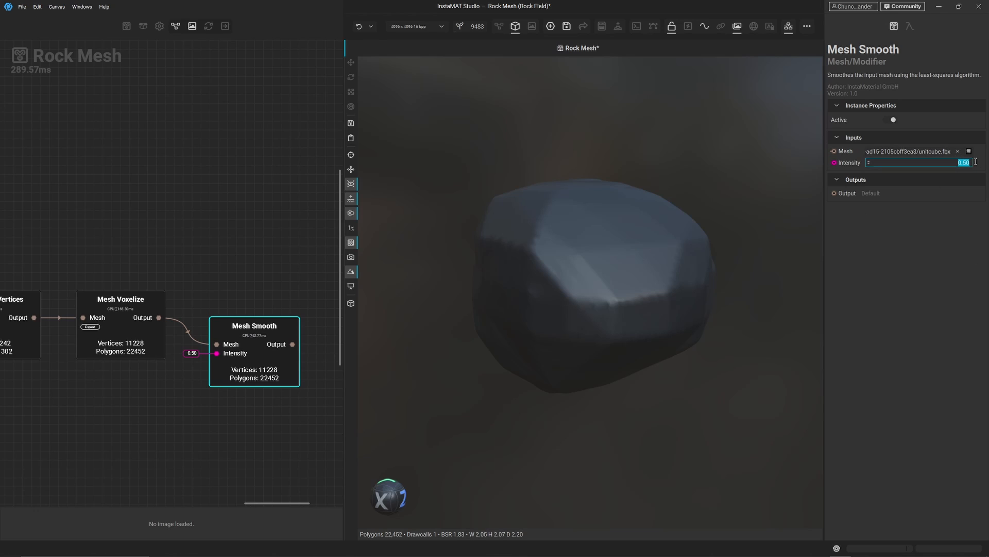
type("1")
key("Return")
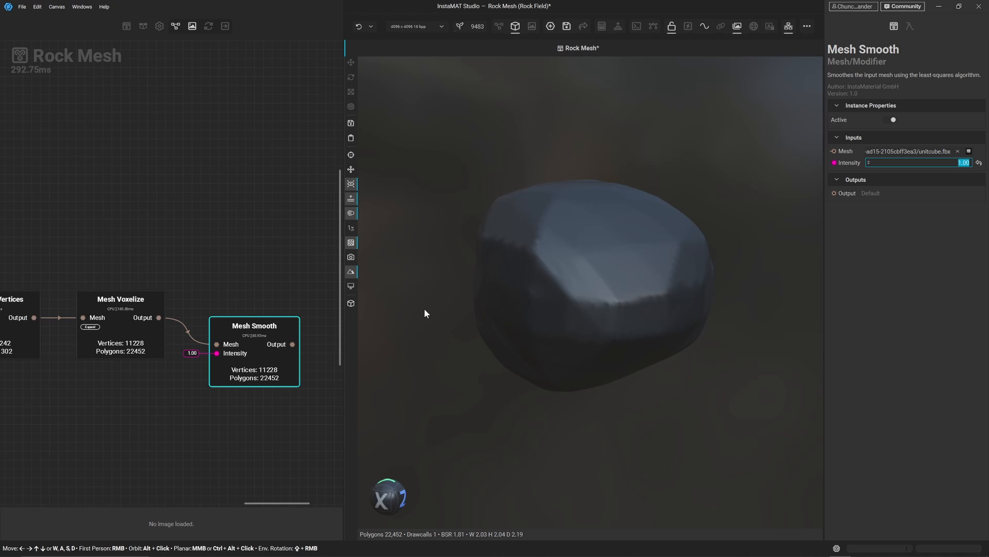
left_click_drag(247, 336, 256, 308)
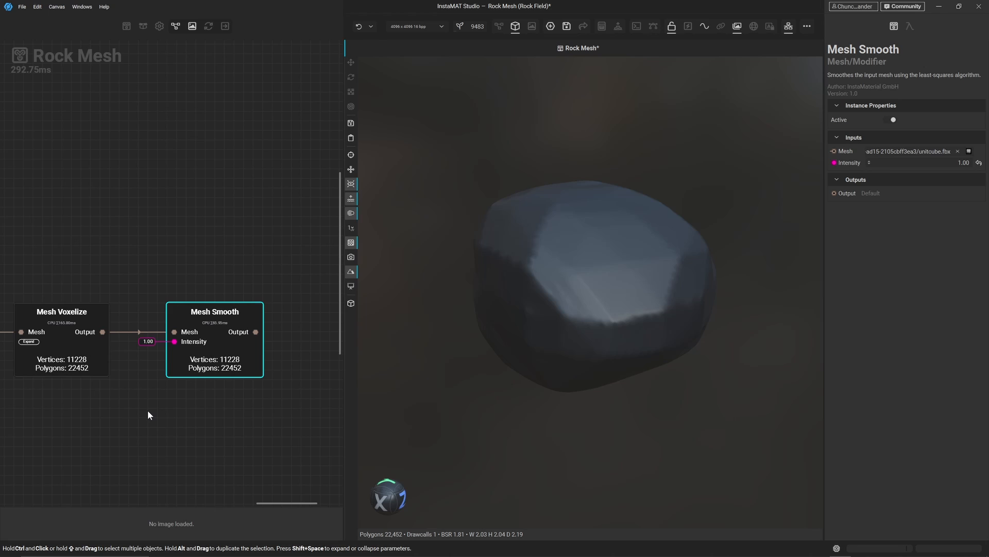
left_click_drag(386, 501, 442, 491)
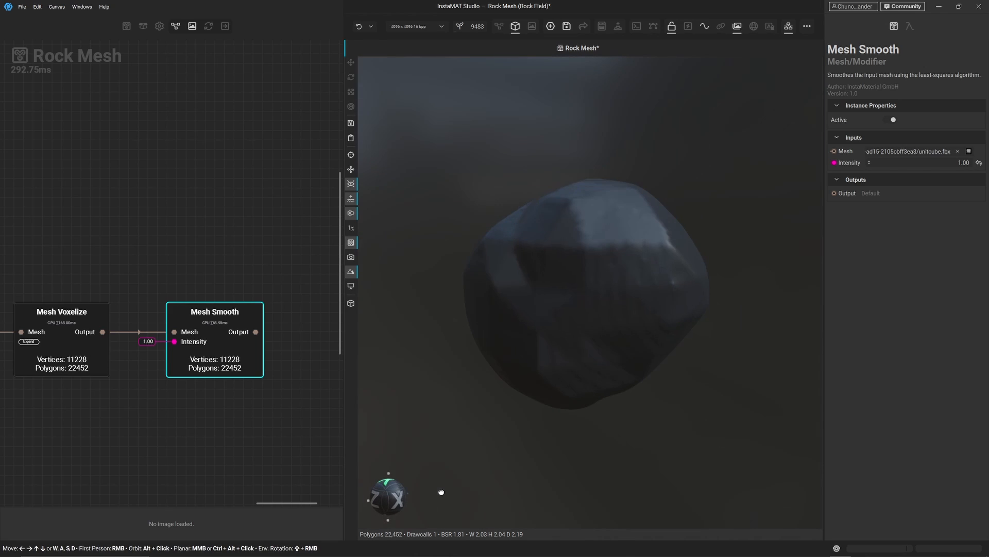
left_click(53, 330, "ctrl")
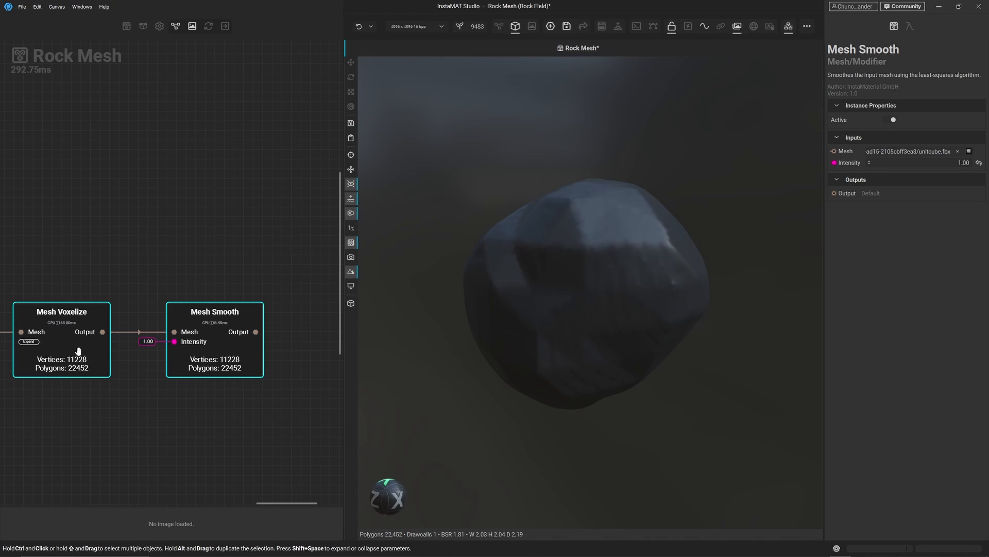
left_click(86, 365, "ctrl")
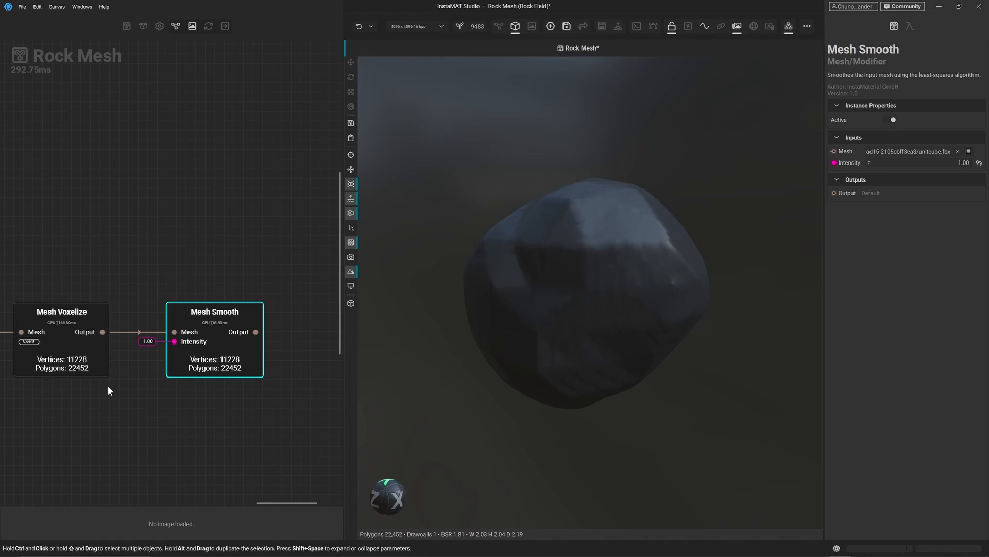
left_click_drag(385, 491, 795, 497)
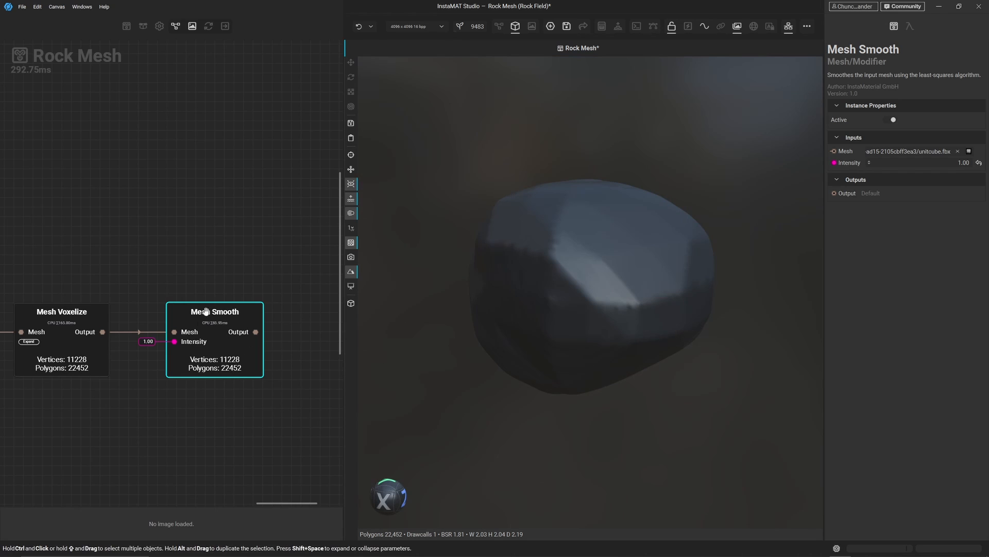
- Add a Mesh Calculate Normals node fed by the Mesh Smooth output and inspect the rock's shading from several angles
middle_click_drag(303, 340, 185, 333)
left_click_drag(137, 323, 198, 314)
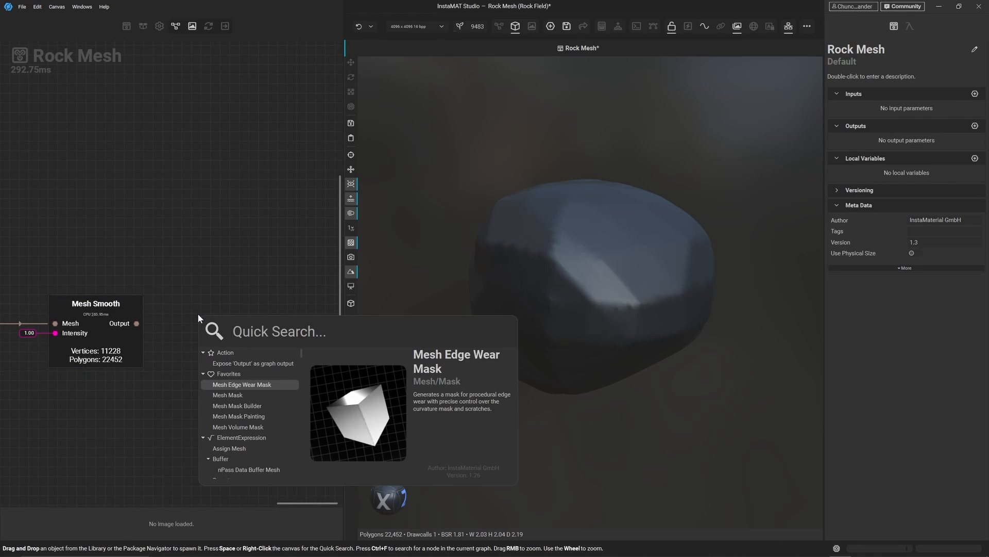
type("normal")
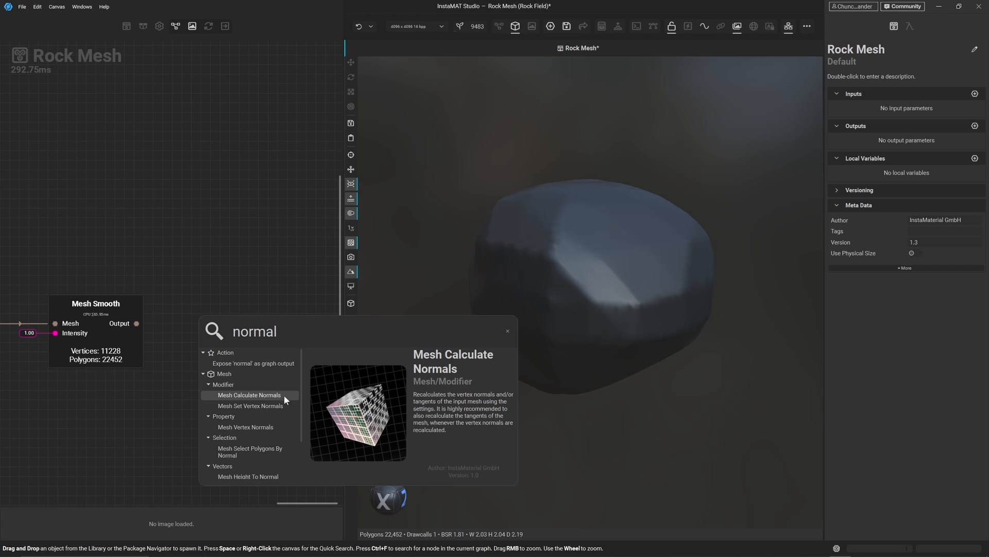
left_click(265, 394)
left_click_drag(249, 334, 231, 316)
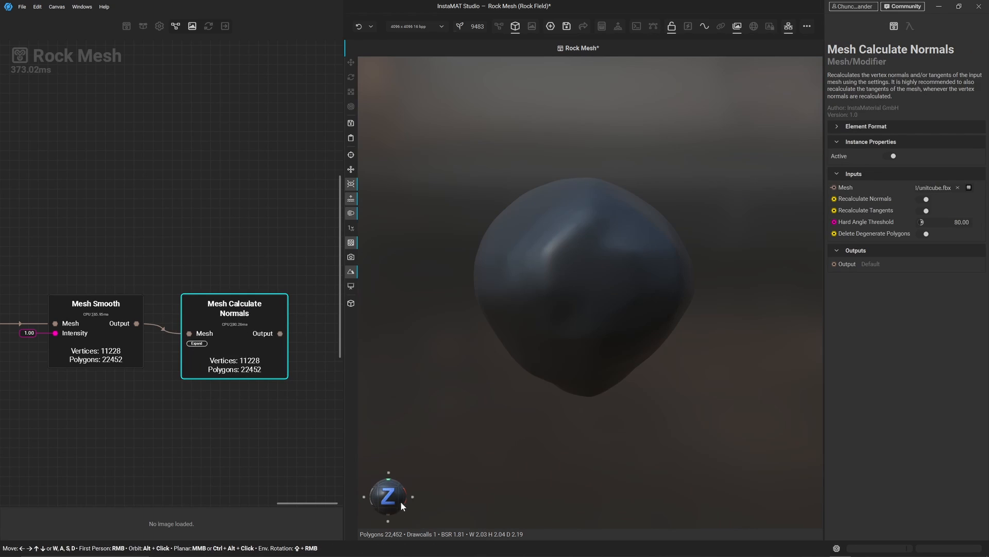
left_click_drag(400, 505, 446, 508)
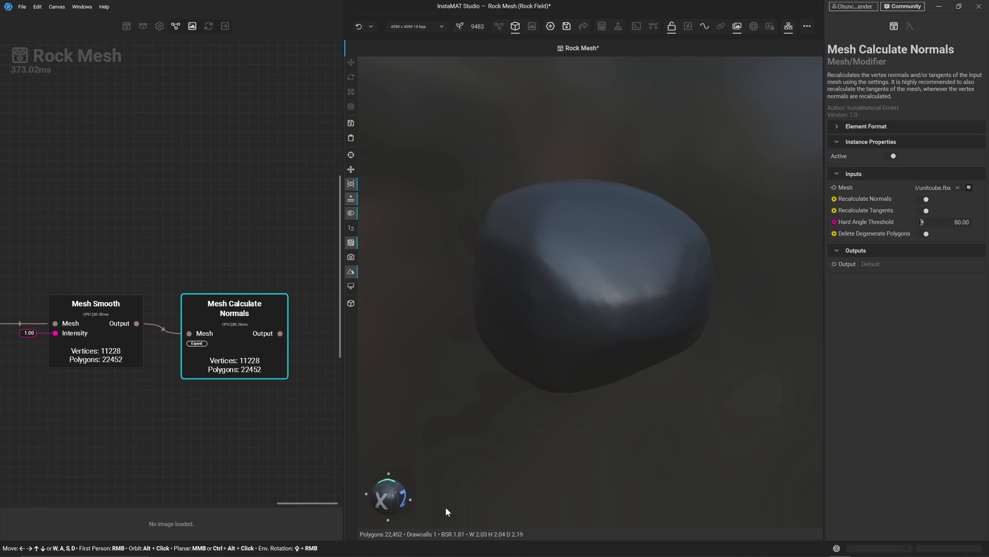
mouse_move(383, 495)
left_mouse_down()
mouse_move(388, 481)
mouse_move(793, 482)
mouse_move(760, 486)
left_mouse_up()
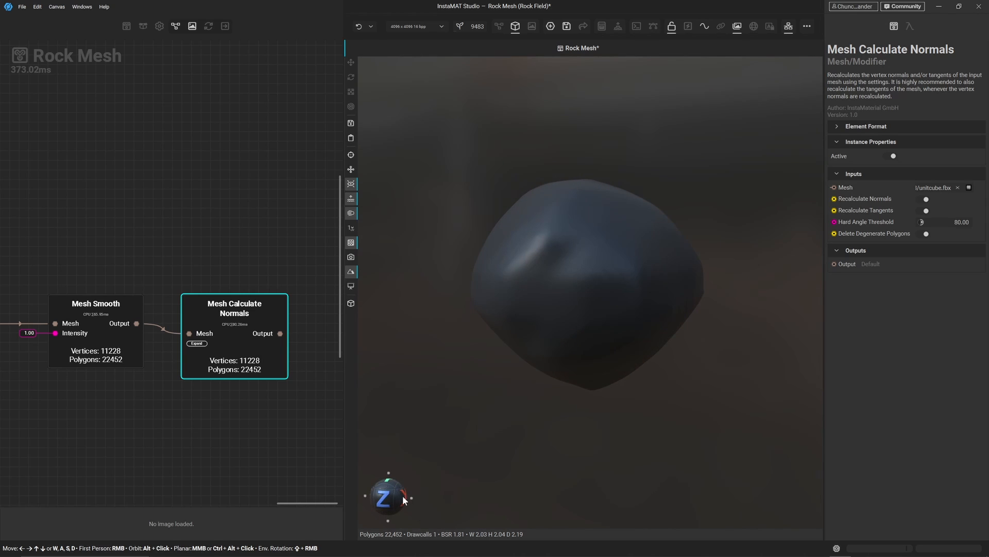
left_click_drag(403, 496, 484, 152)
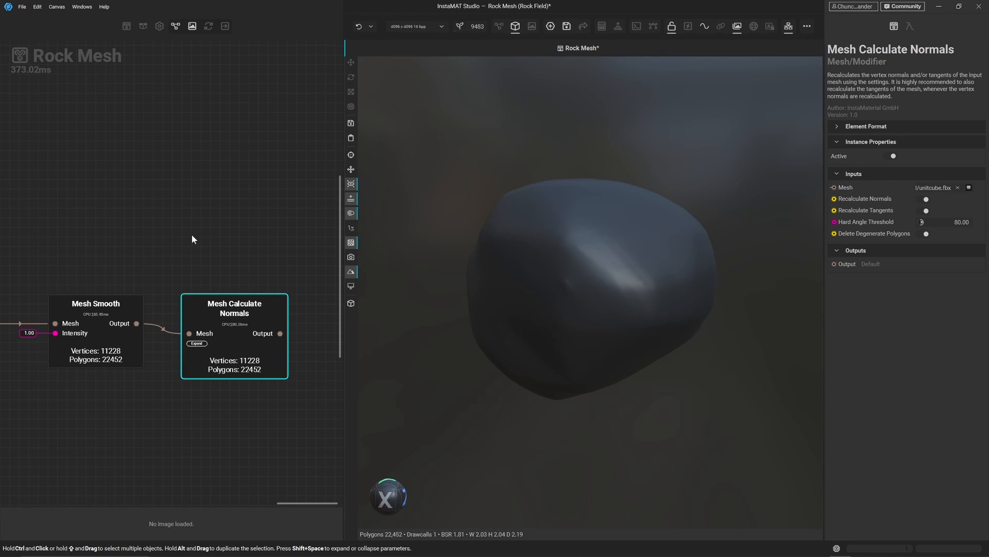
- Frame the five nodes from the first Mesh Voxelize through Mesh Calculate Normals in a comment and give it a name beginning with "Rem"
scroll(191, 234, "down", 5)
left_click_drag(114, 357, 227, 357)
left_click_drag(92, 358, 323, 231)
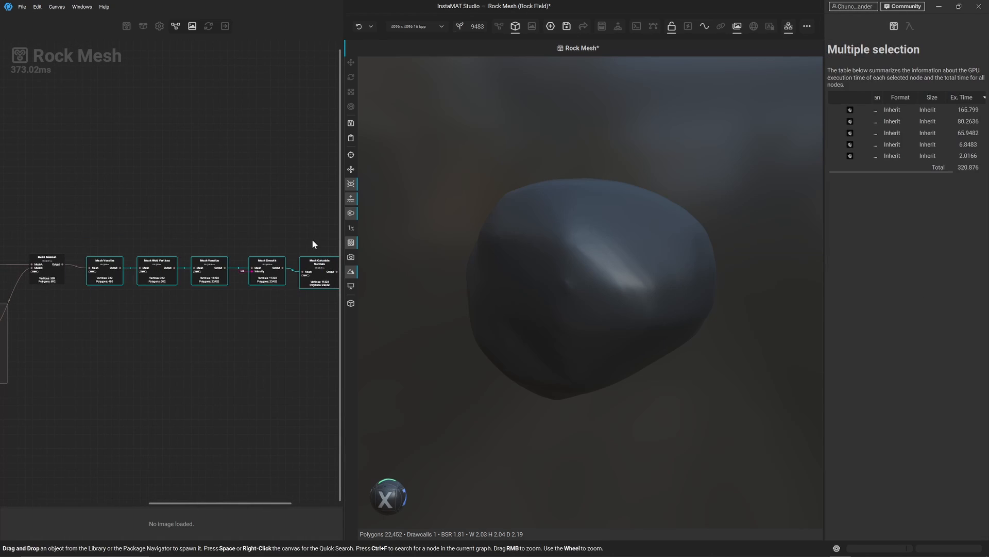
key("c")
left_click_drag(285, 240, 288, 240)
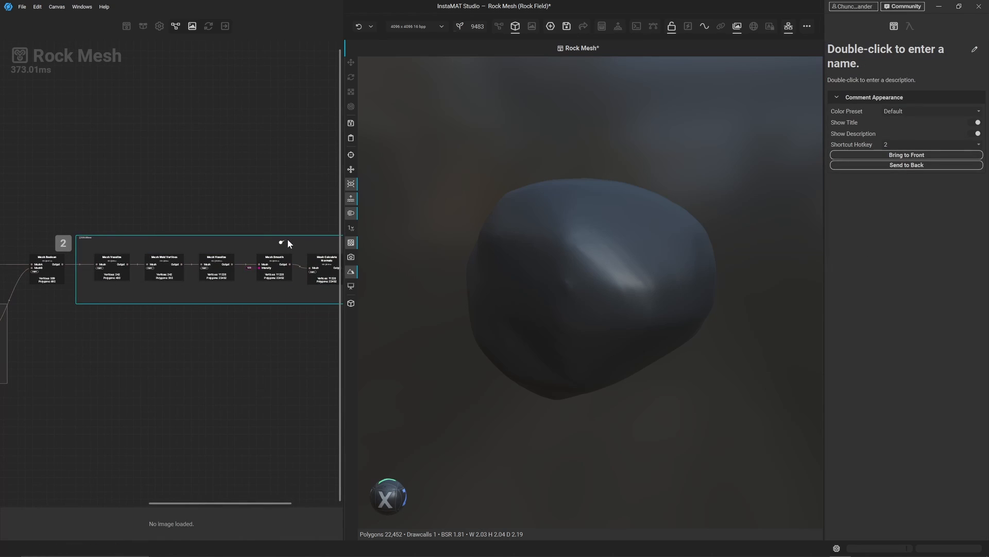
double_click(838, 61)
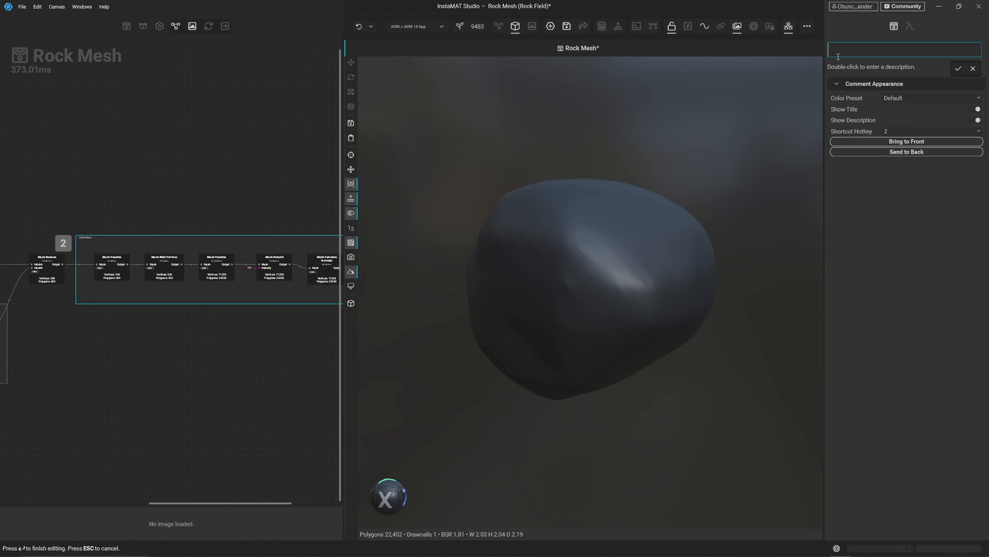
type("Rem")
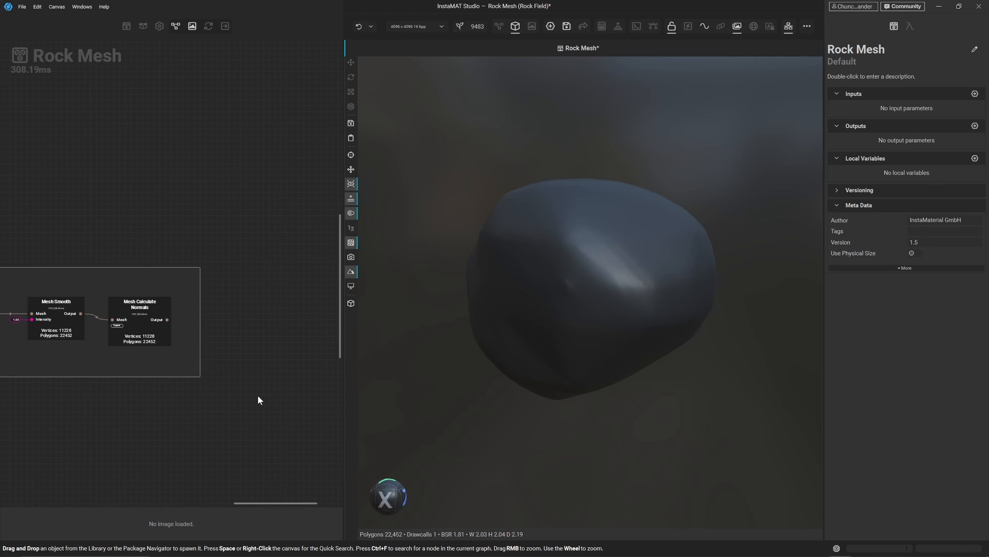
- Add a Mesh UV Unwrap node fed by the Mesh Calculate Normals output, preview its mesh and move the node closer to the comment frame
middle_click_drag(258, 396, 163, 380)
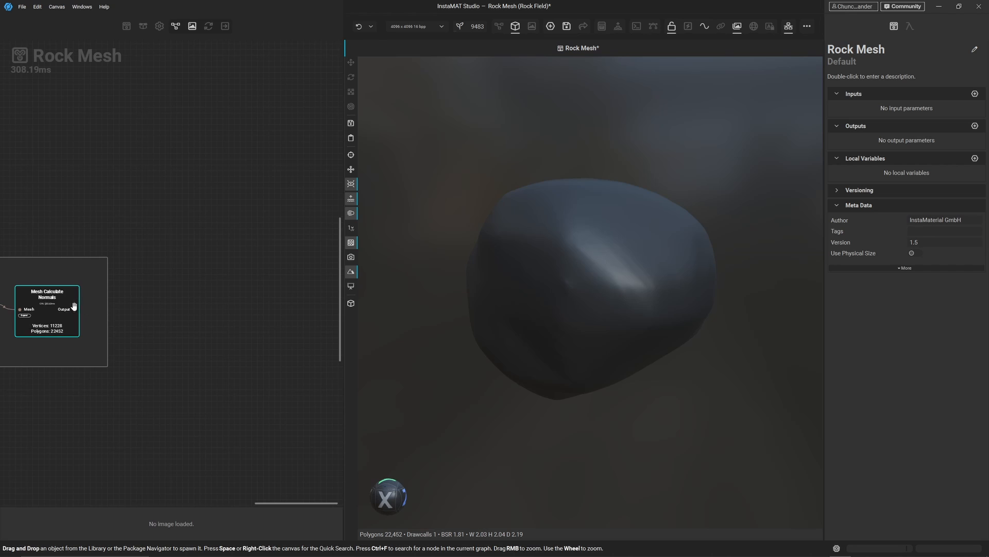
left_click_drag(74, 310, 199, 262)
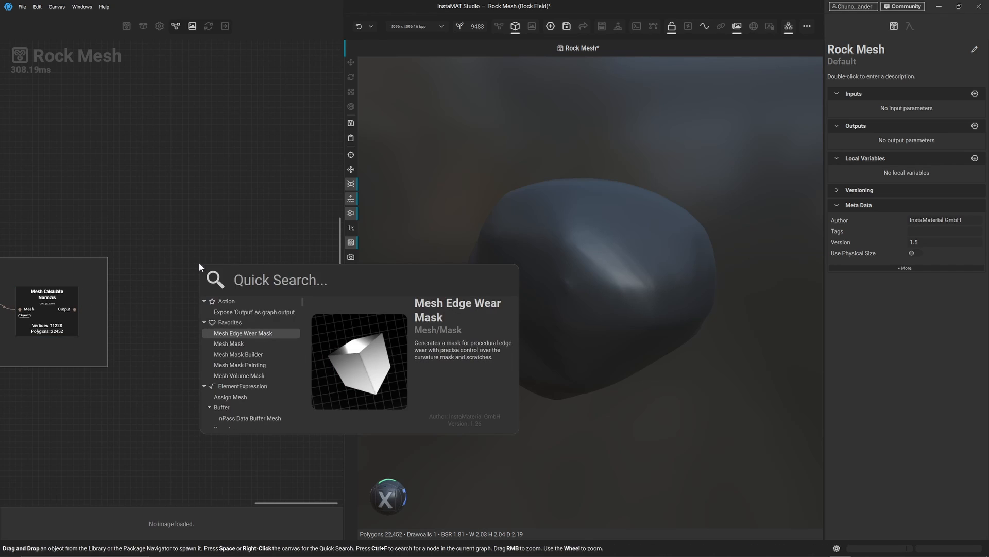
type("uv")
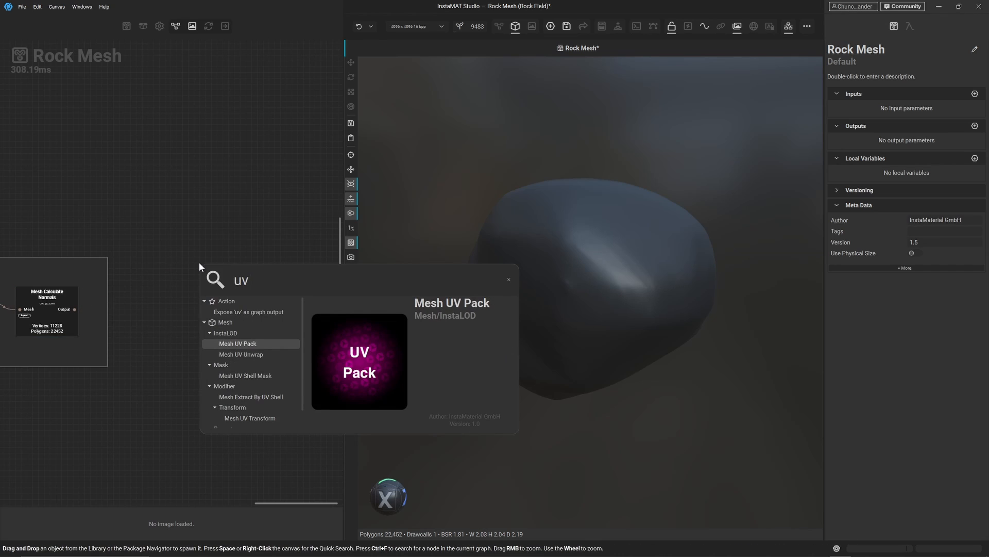
left_click(247, 351)
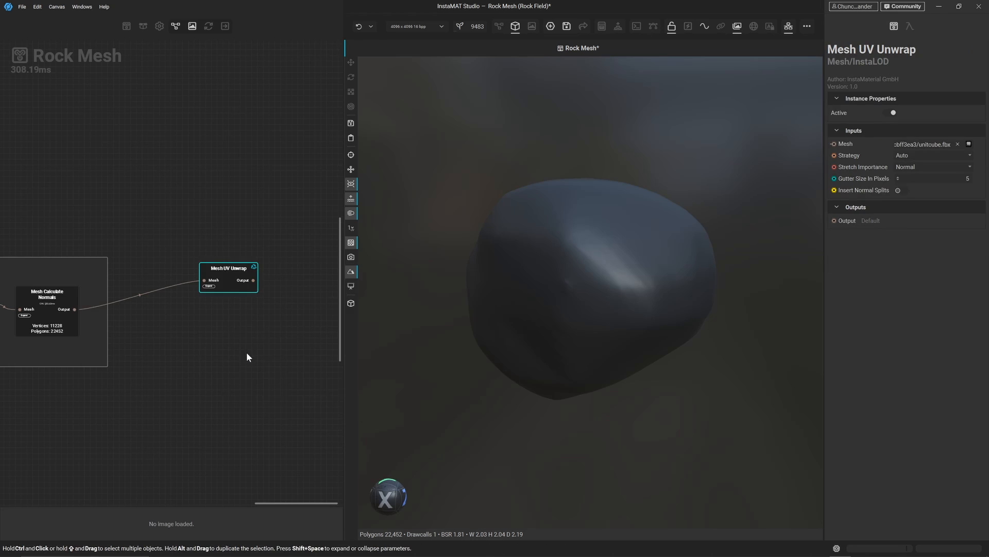
double_click(231, 271)
left_click_drag(376, 493, 460, 498)
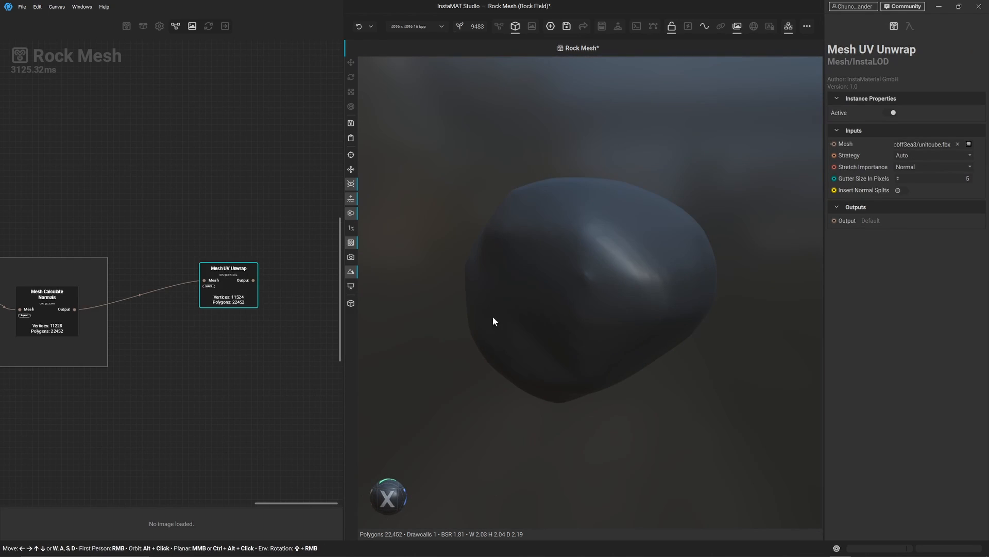
scroll(249, 282, "up", 2)
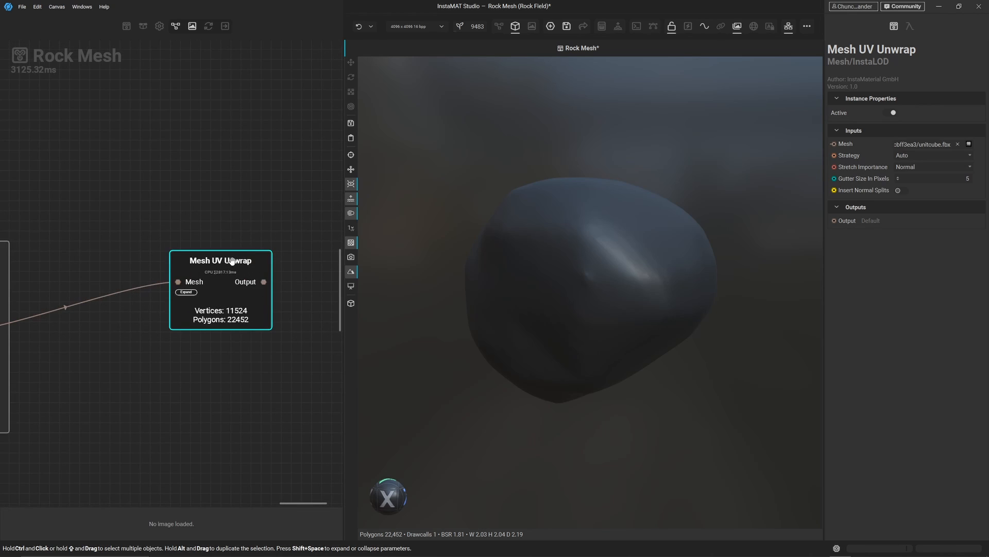
left_click_drag(237, 260, 196, 280)
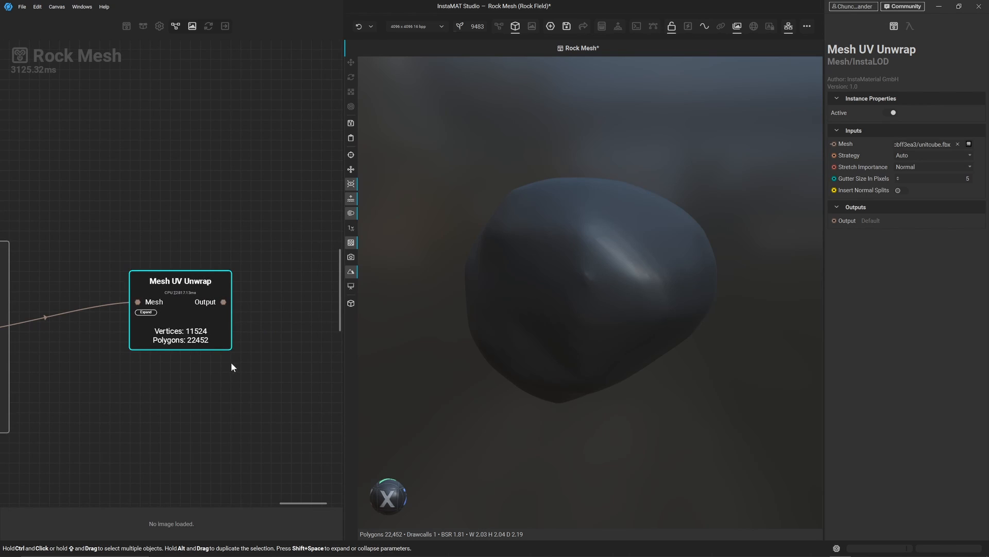
- Check the unwrapped UV layout with a temporary Mesh UV node fed by the Mesh UV Unwrap output, and delete that node
middle_click_drag(269, 354, 138, 332)
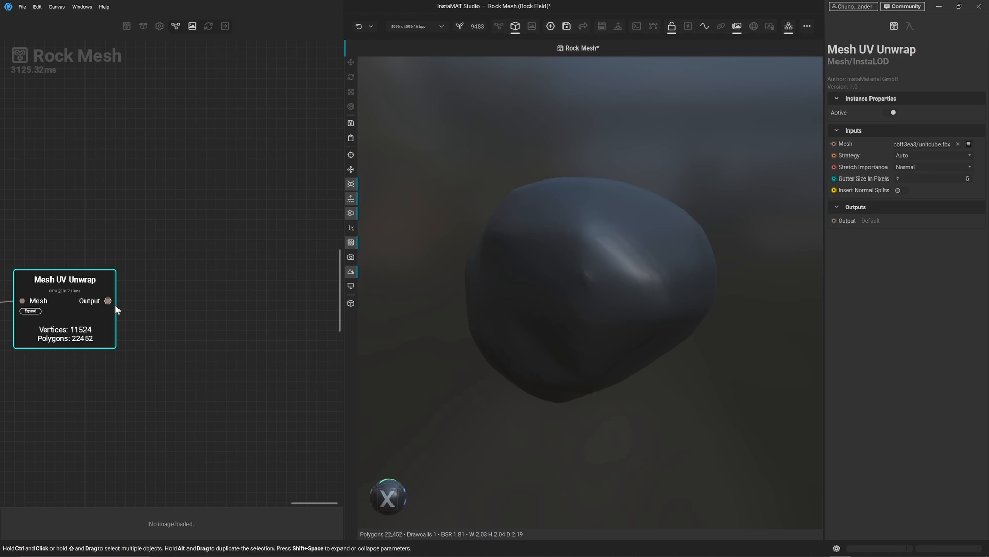
left_click_drag(115, 305, 127, 304)
left_click_drag(180, 325, 180, 326)
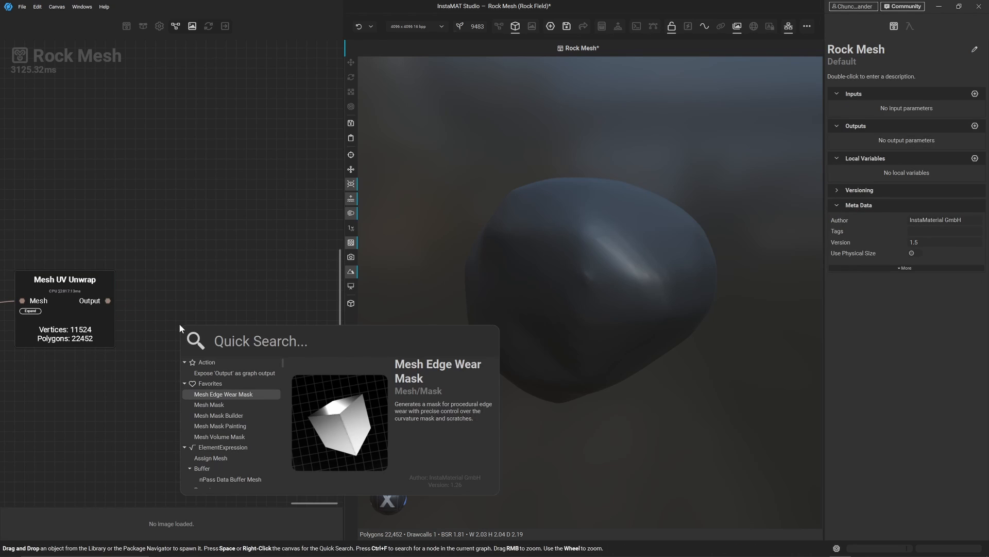
type("mesh uv")
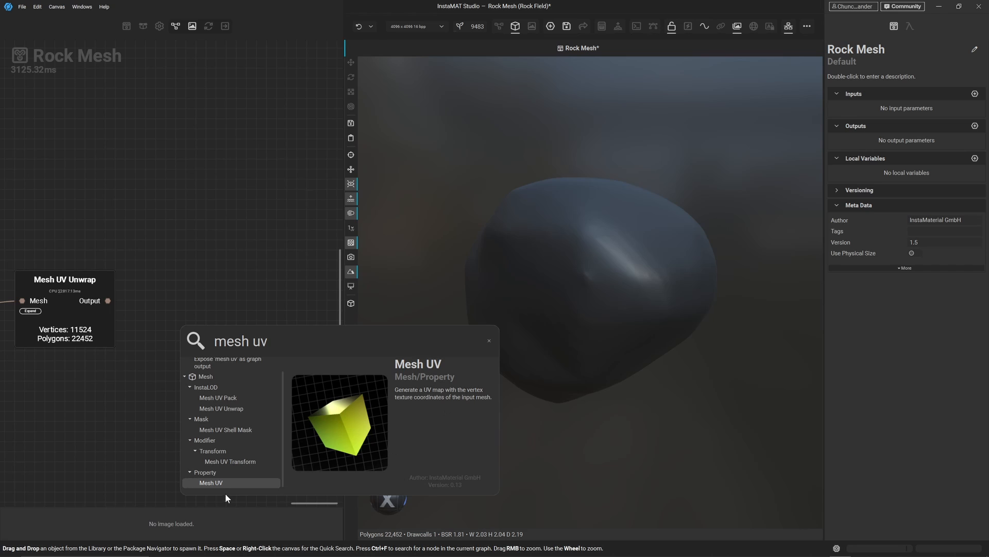
left_click(216, 482)
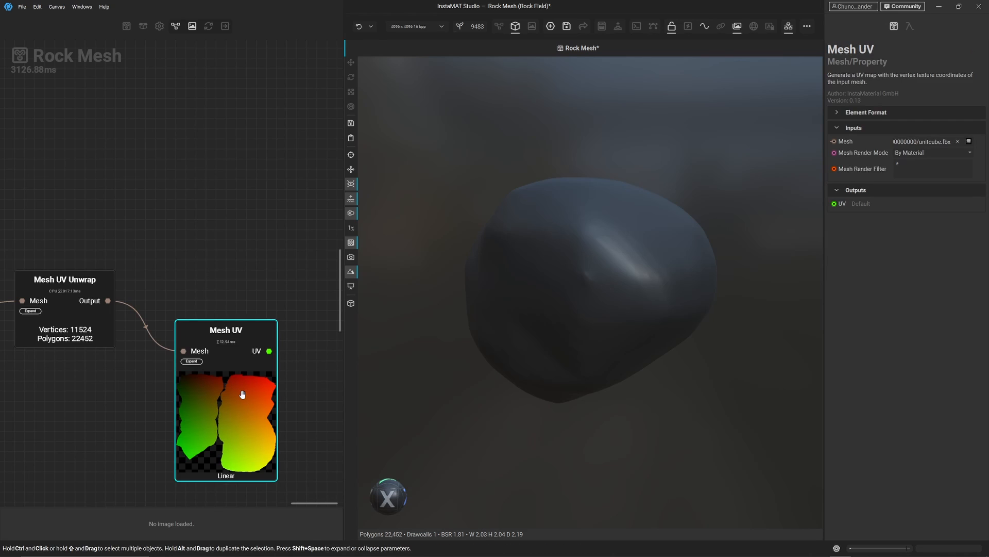
middle_click_drag(231, 387, 235, 322)
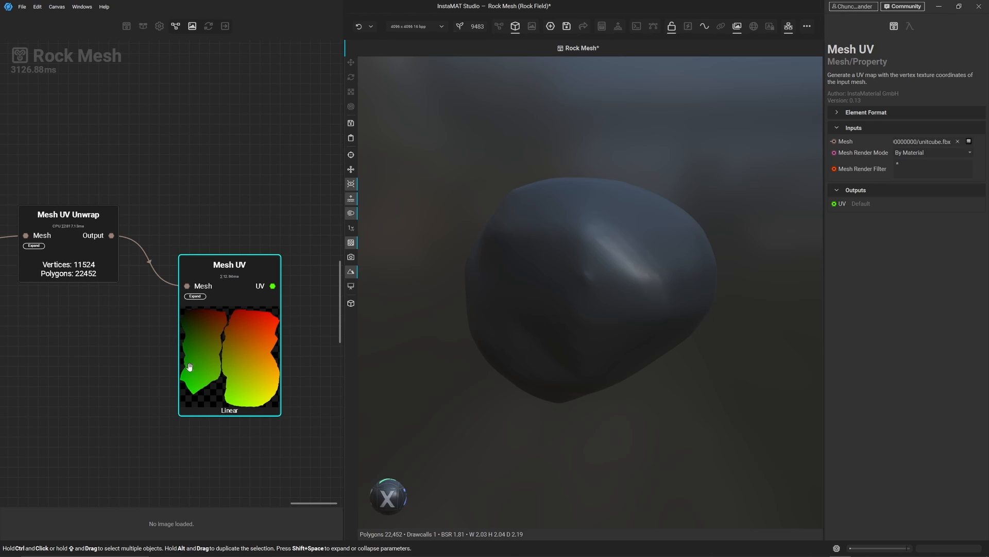
scroll(240, 393, "down", 1)
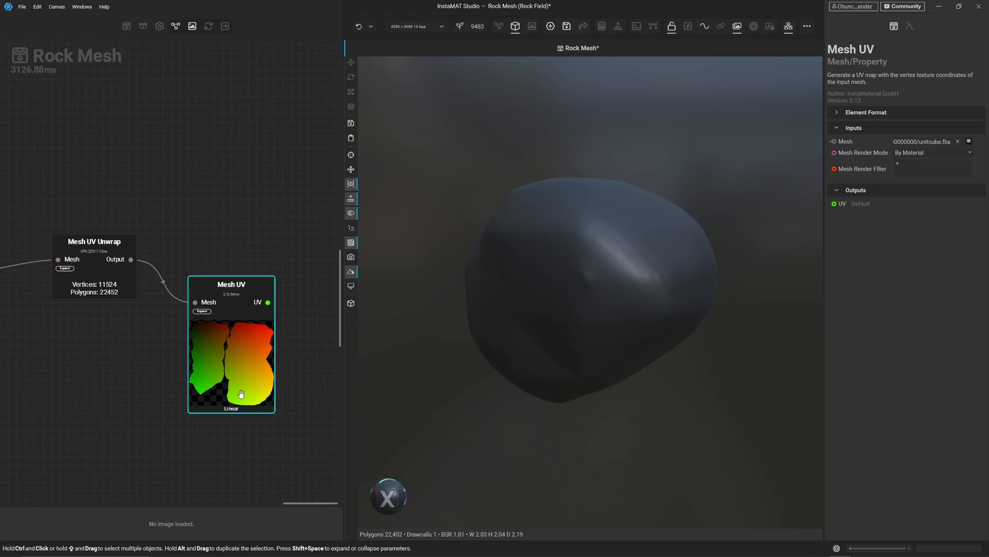
scroll(240, 393, "down", 2)
middle_click_drag(240, 393, 189, 392)
left_click_drag(188, 373, 214, 374)
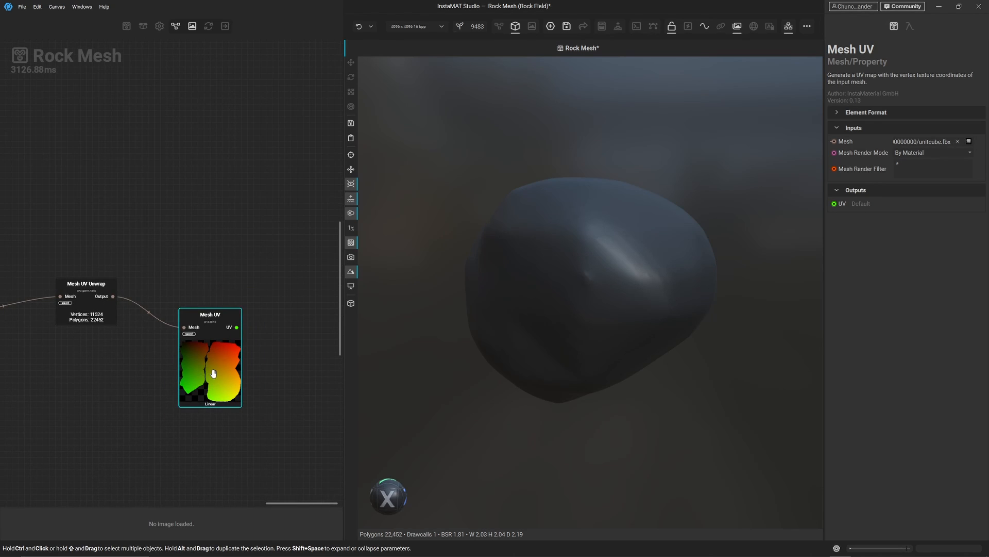
key("Delete")
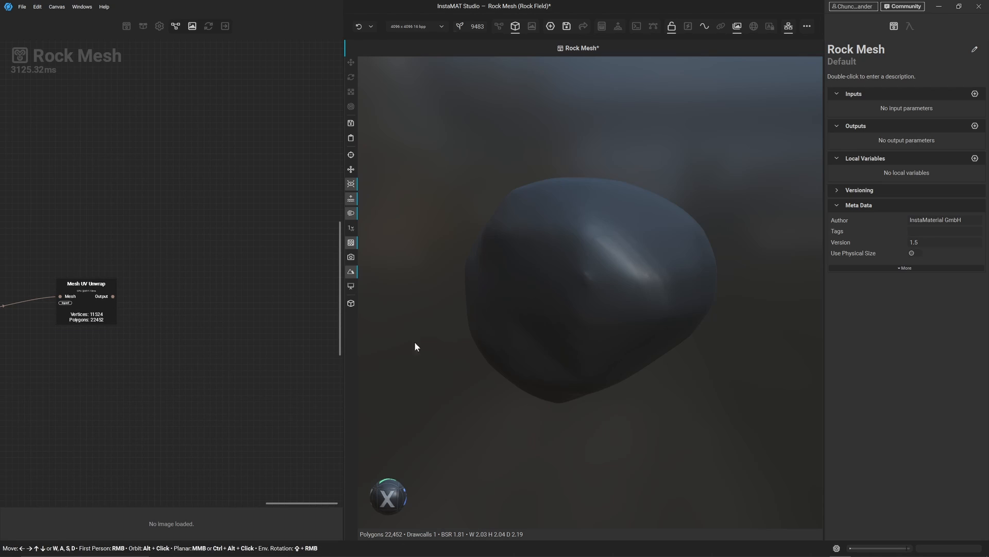
- Add a Mesh Displacement node fed by the Mesh UV Unwrap output
left_click_drag(112, 309, 137, 293)
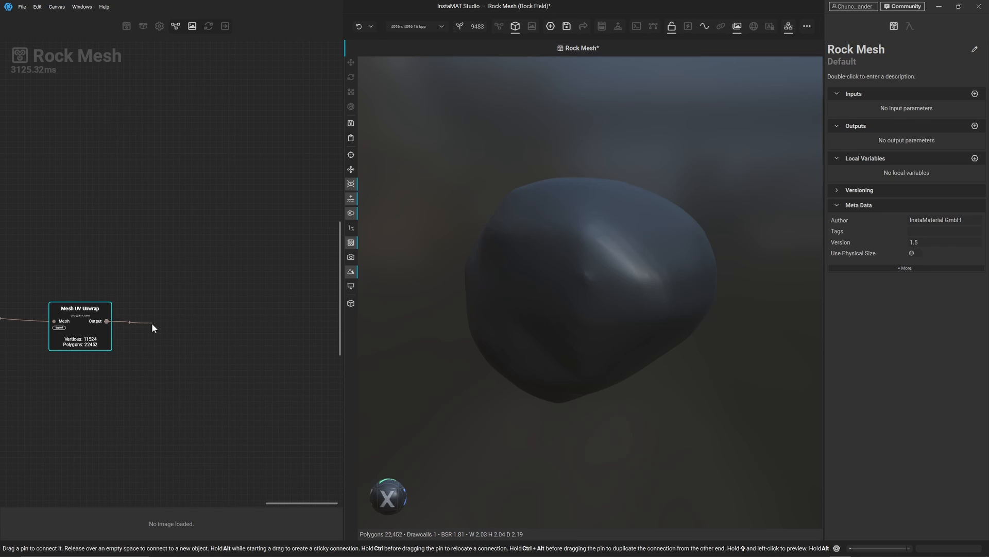
left_click_drag(151, 323, 199, 308)
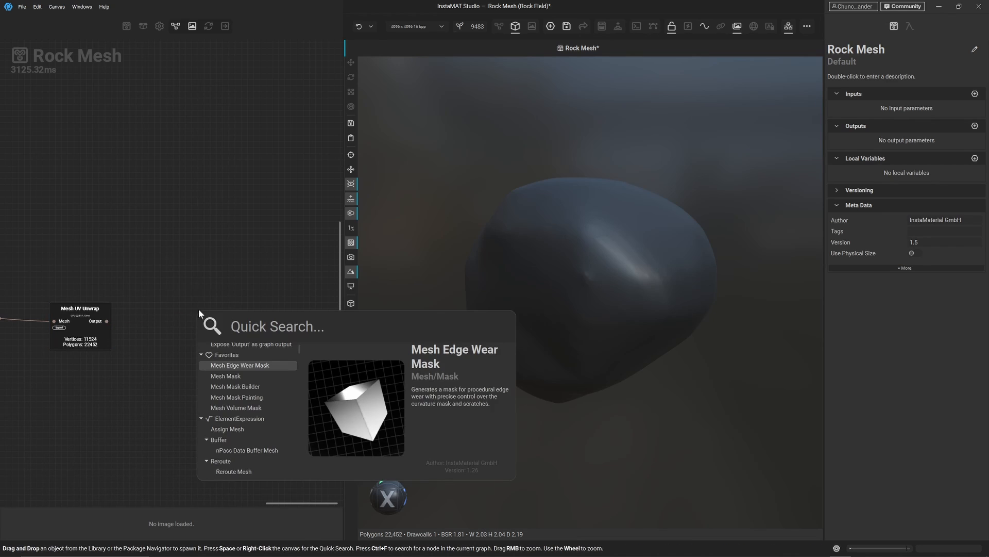
type("displaceme")
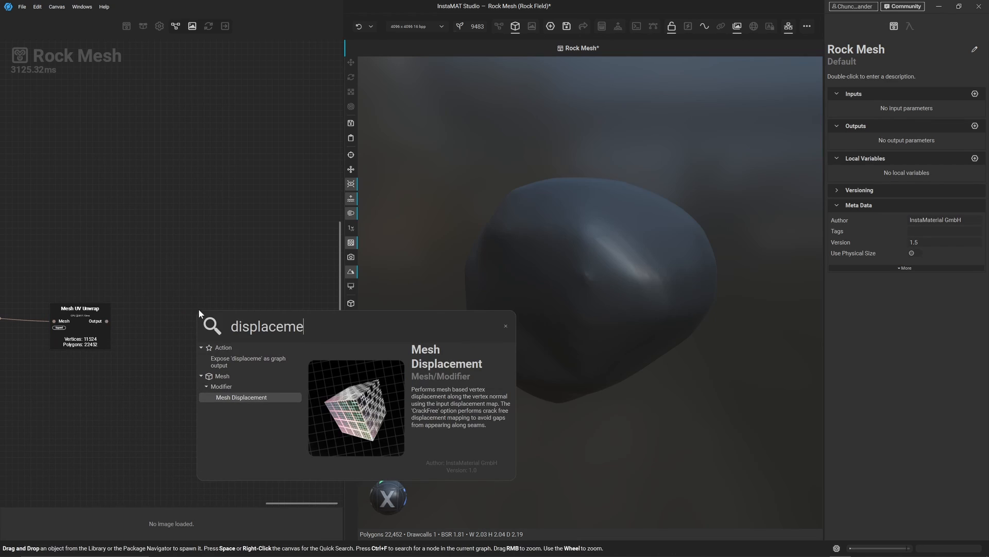
left_click(225, 398)
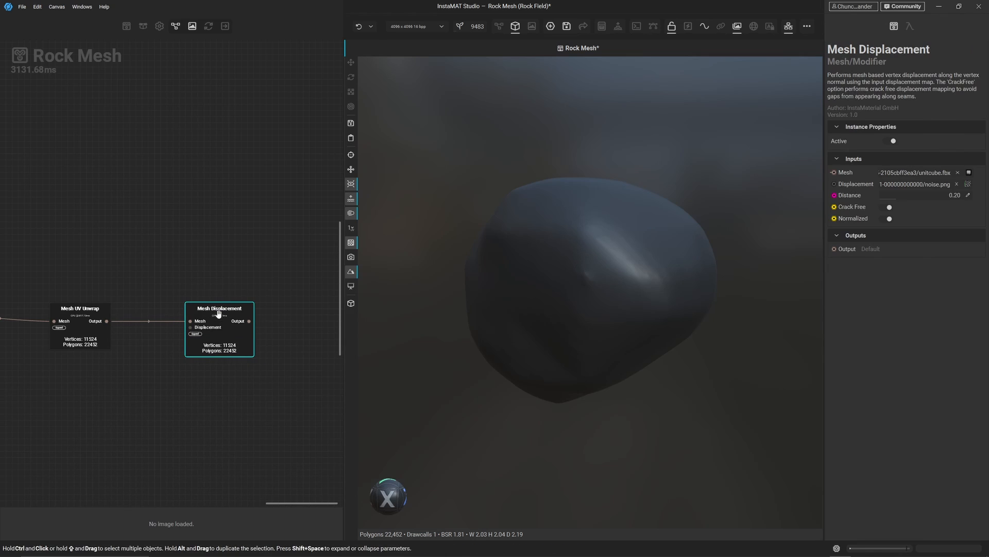
- Examine the displaced mesh's surface and shading from several angles, showing its wireframe temporarily
left_click_drag(391, 495, 452, 505)
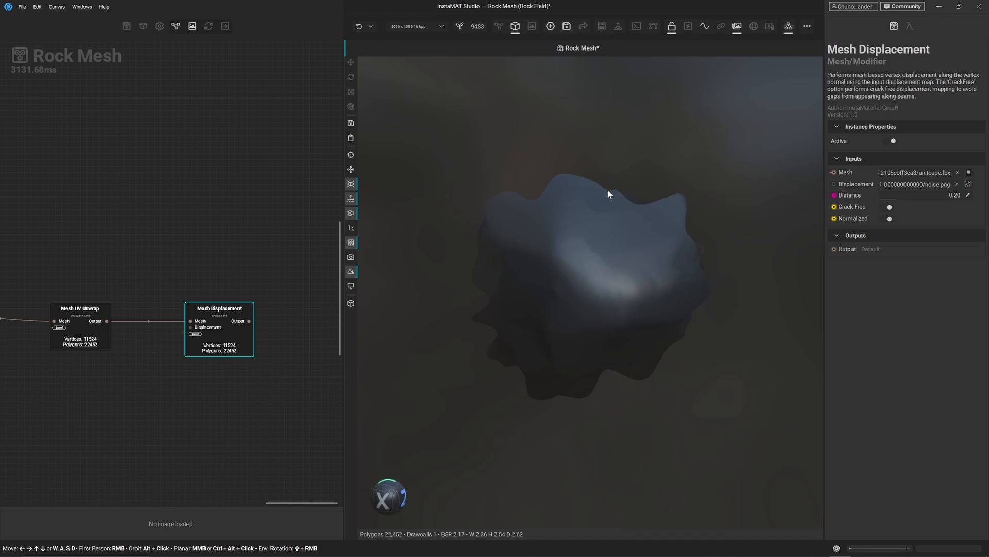
key("z")
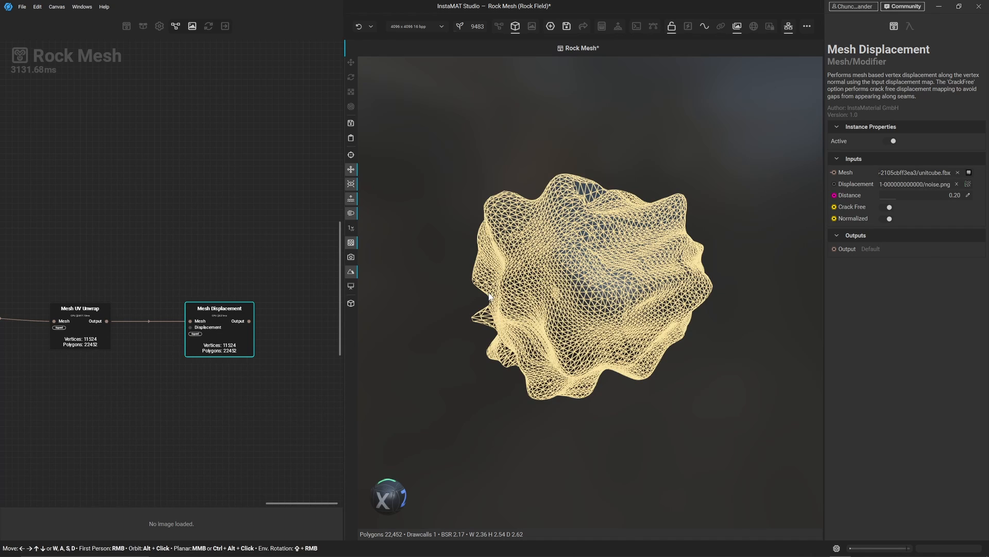
key("z")
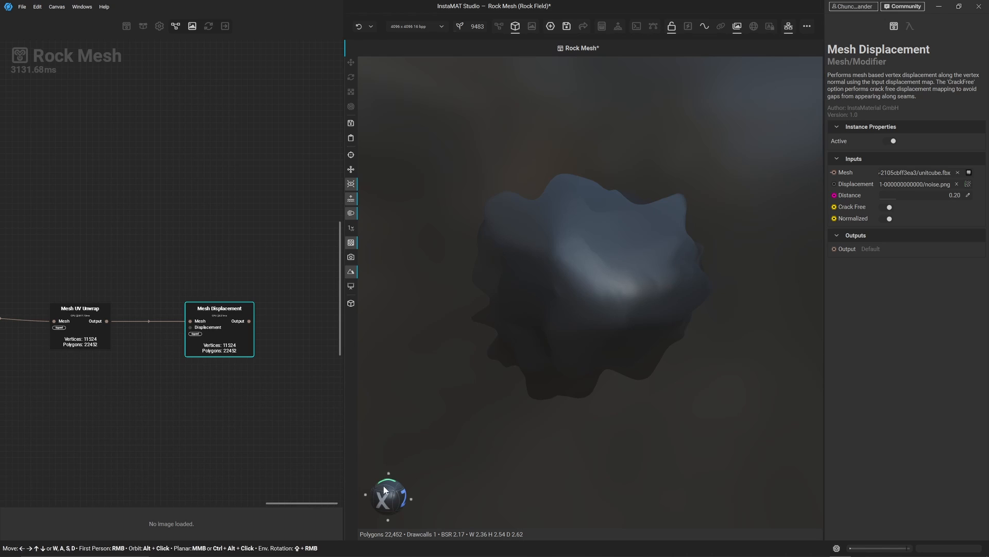
left_click_drag(385, 489, 424, 109)
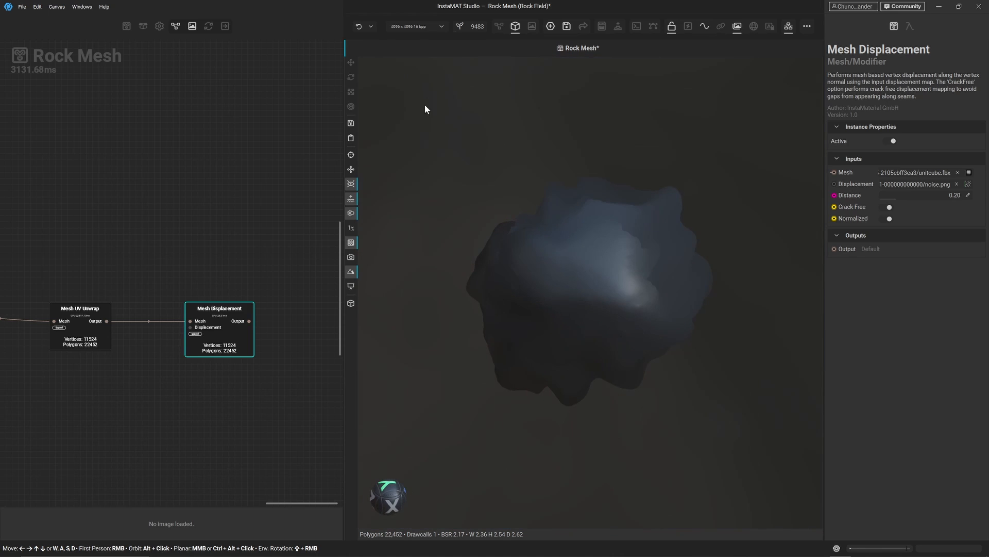
left_click_drag(385, 498, 454, 183)
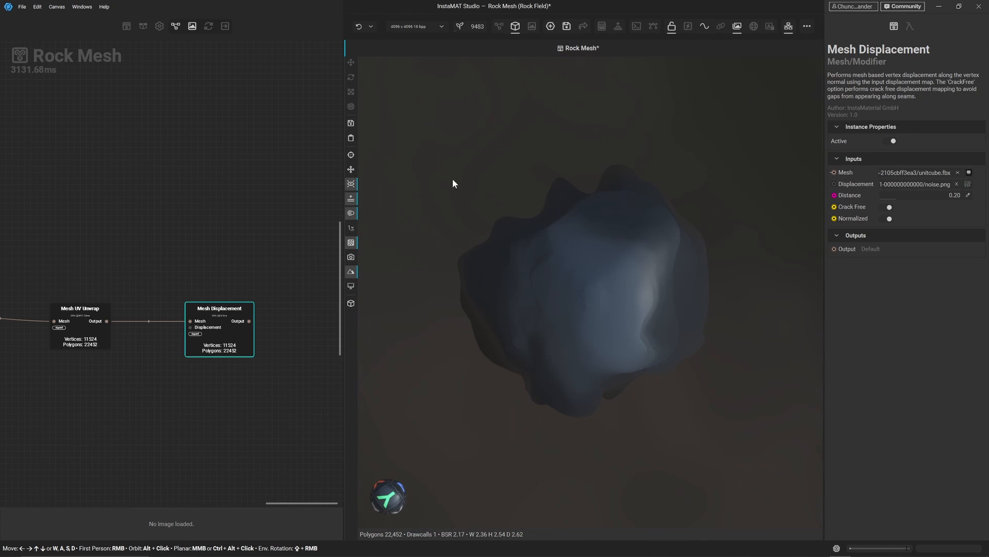
left_click_drag(392, 508, 373, 446)
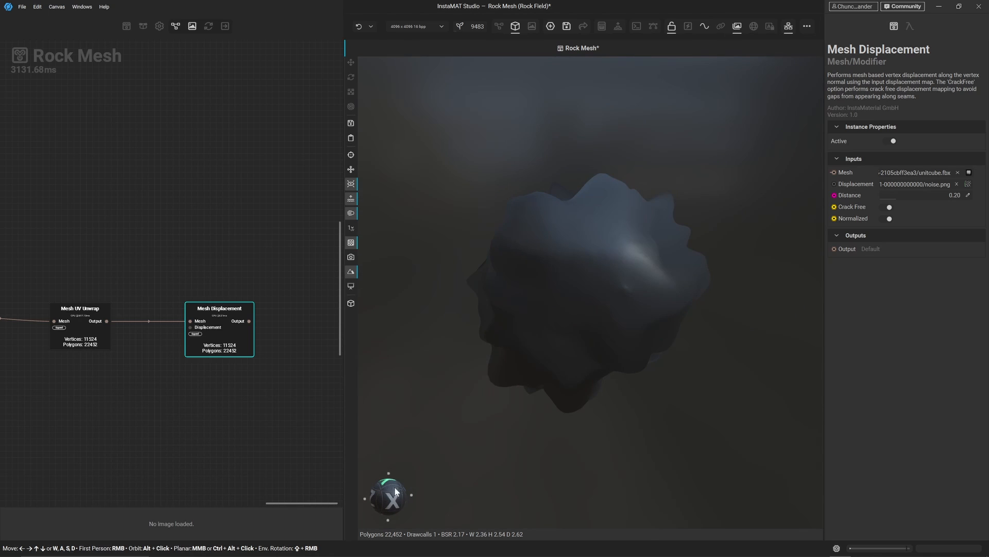
left_click_drag(396, 492, 388, 482)
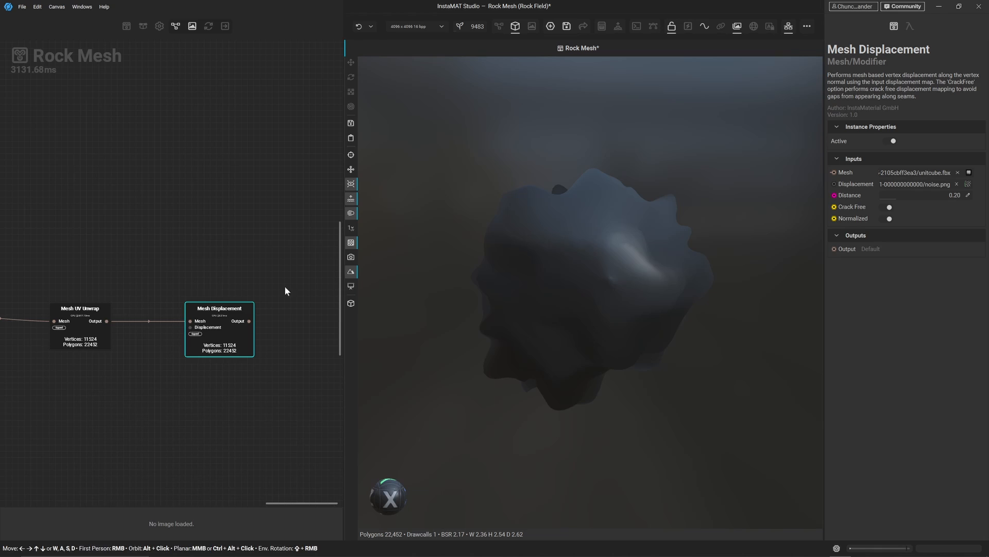
- Move the Mesh Displacement node closer to the Mesh UV Unwrap node
left_click_drag(226, 330, 189, 329)
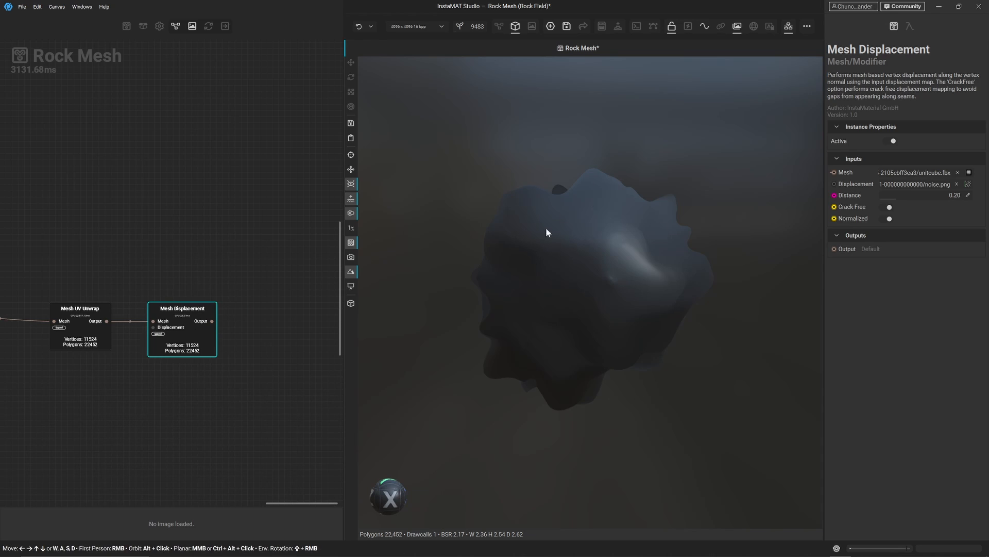
scroll(218, 318, "up", 2)
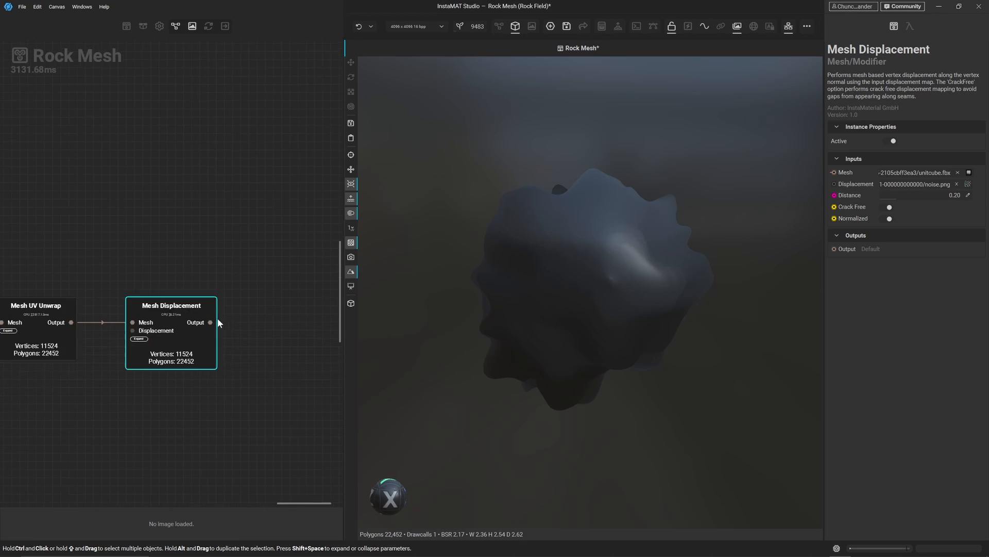
middle_click_drag(226, 335, 190, 331)
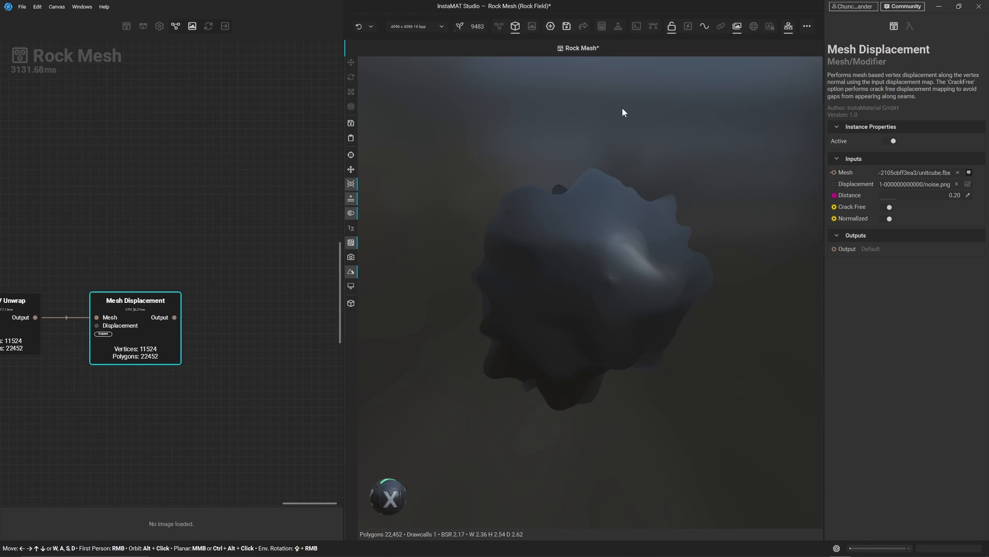
middle_click_drag(253, 326, 310, 318)
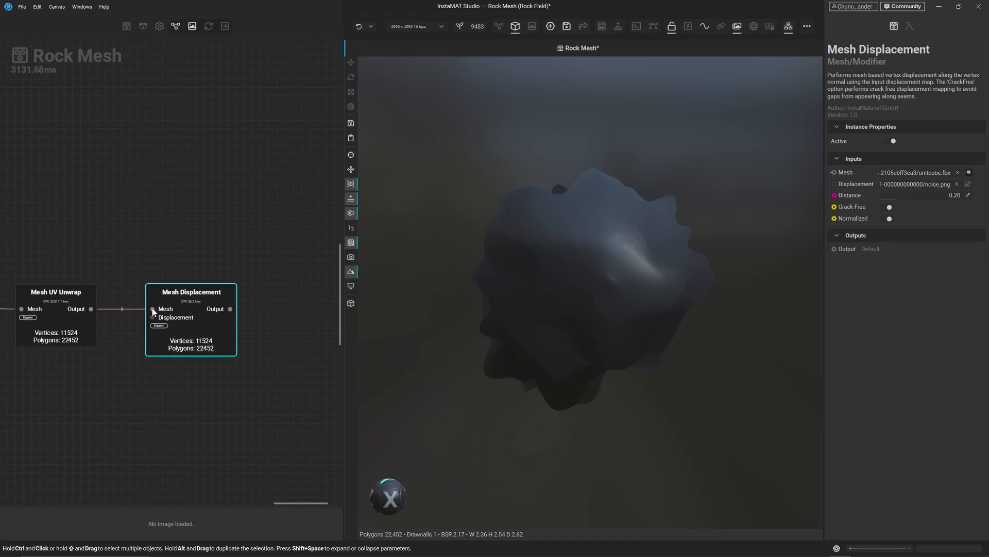
left_click(38, 328, "ctrl")
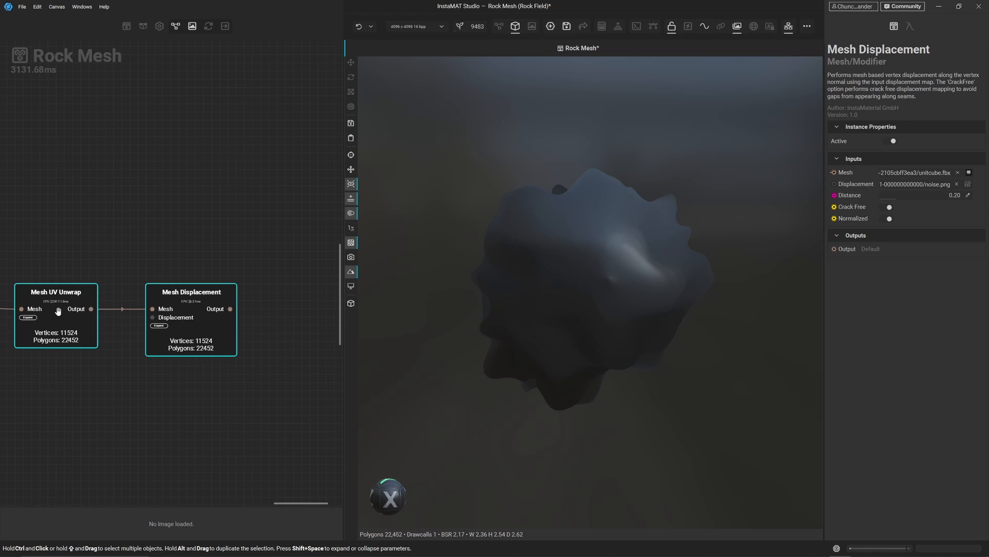
- Add a Mesh Calculate Normals node fed by the Mesh Displacement output, preview its mesh and align the node with the chain
middle_click_drag(242, 338, 153, 350)
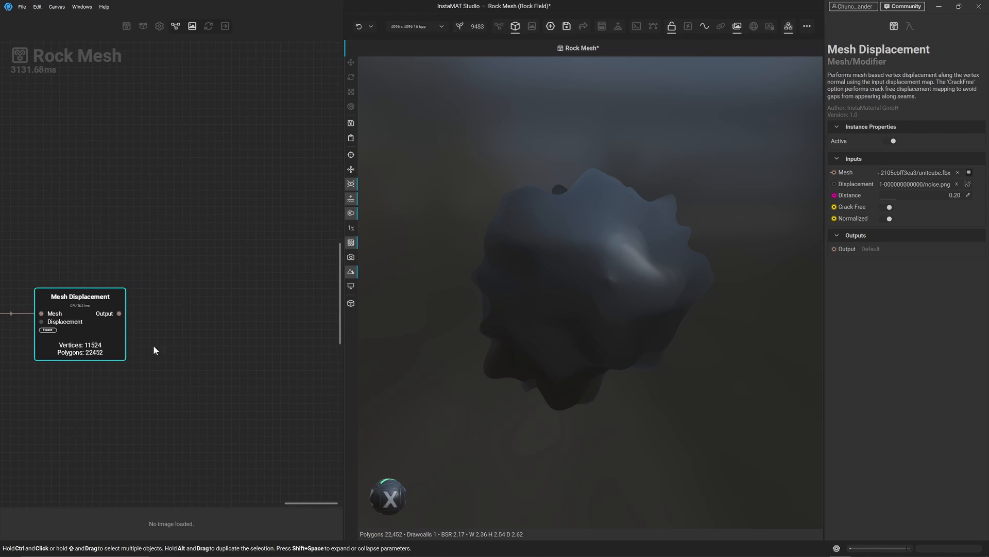
left_click(188, 311)
right_click(197, 312)
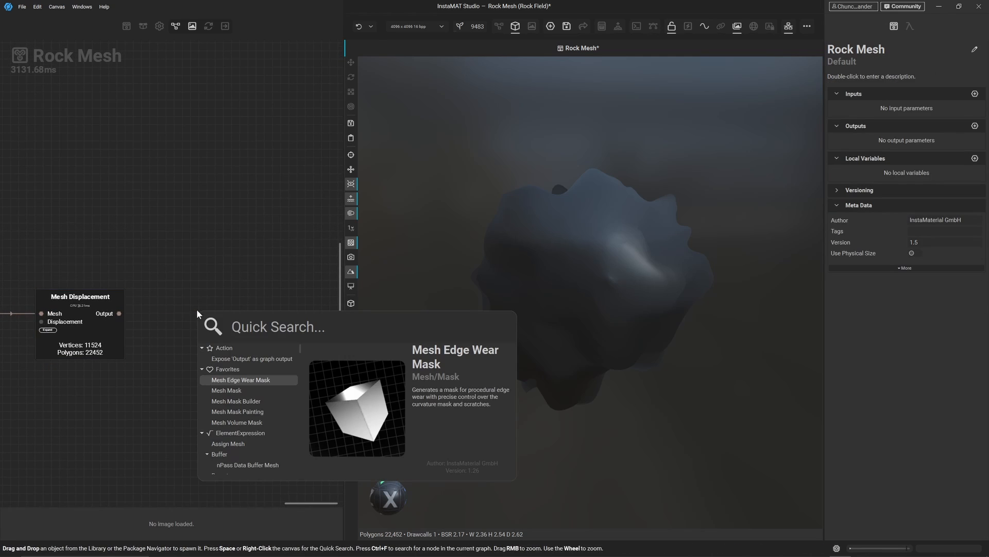
type("normal")
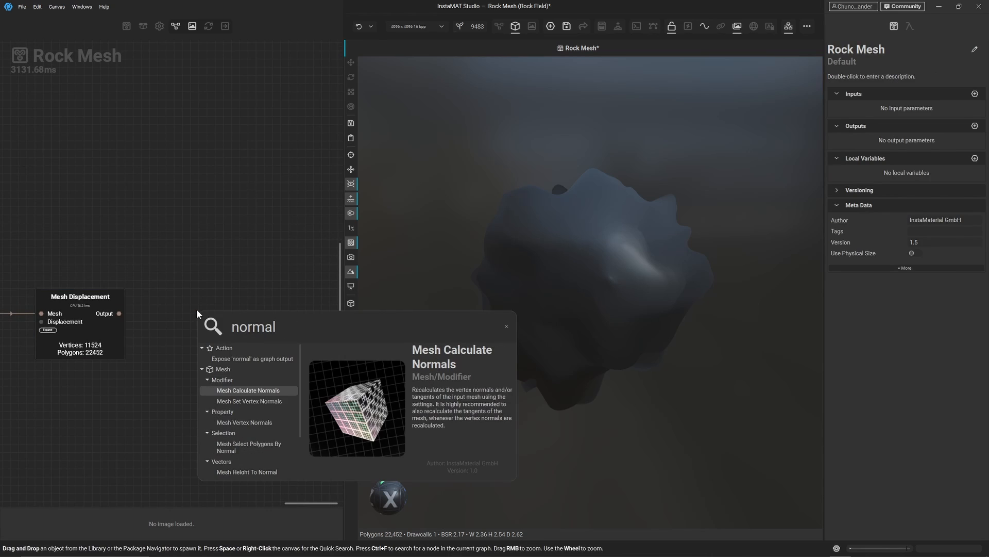
key("Return")
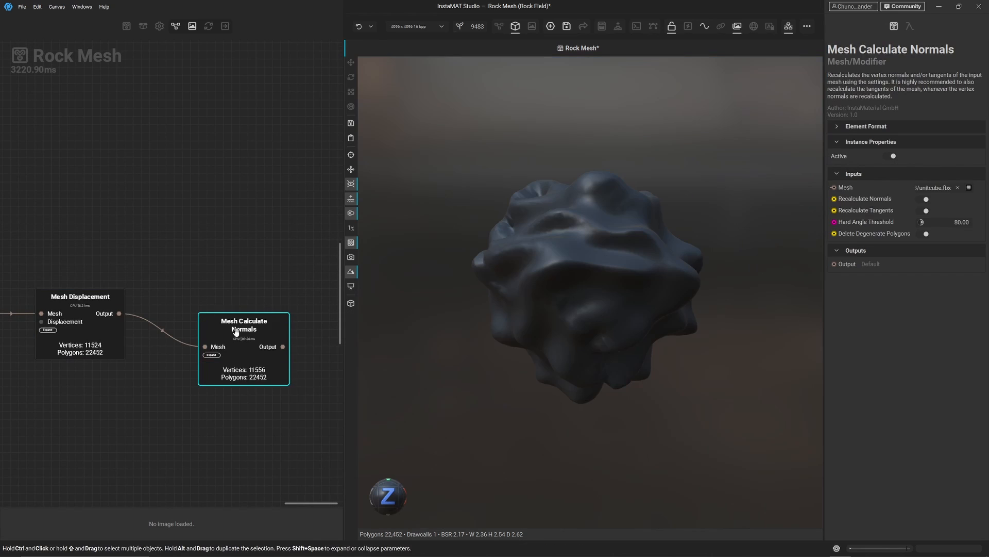
left_click_drag(391, 482, 424, 502)
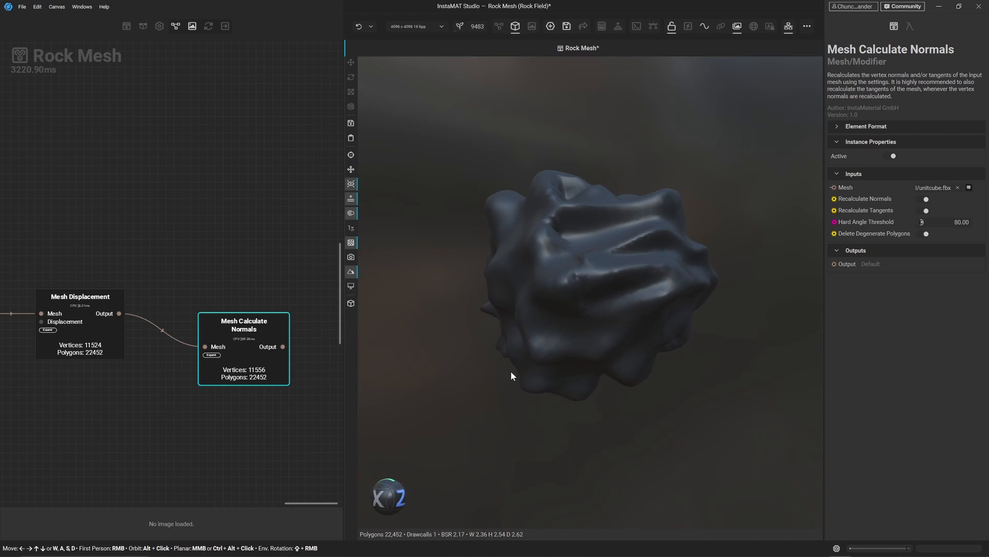
left_click_drag(250, 326, 267, 294)
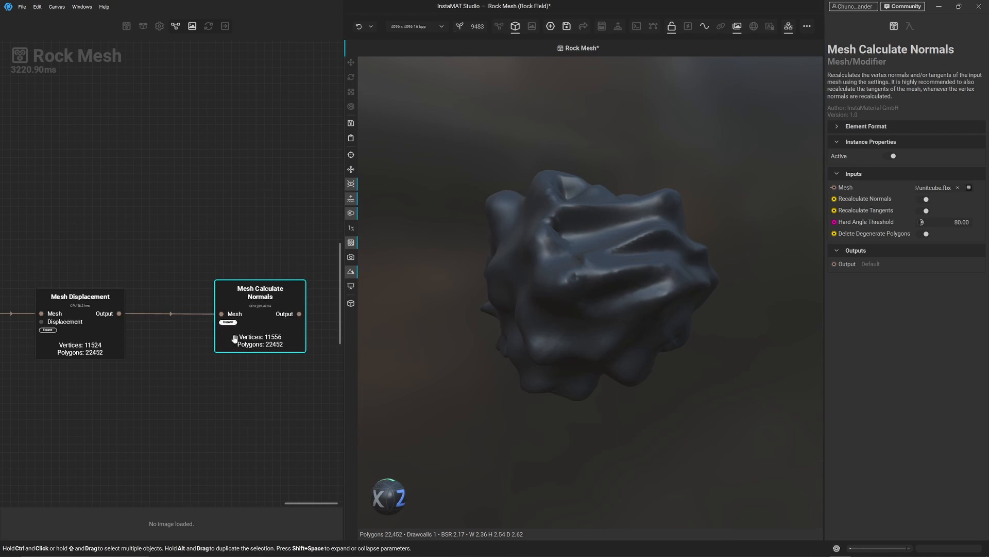
- Add a Stone Noise node feeding the Displacement input of Mesh Displacement, place it below Mesh UV Unwrap and inspect the rock
middle_click_drag(107, 421, 212, 385)
left_click_drag(198, 323, 213, 321)
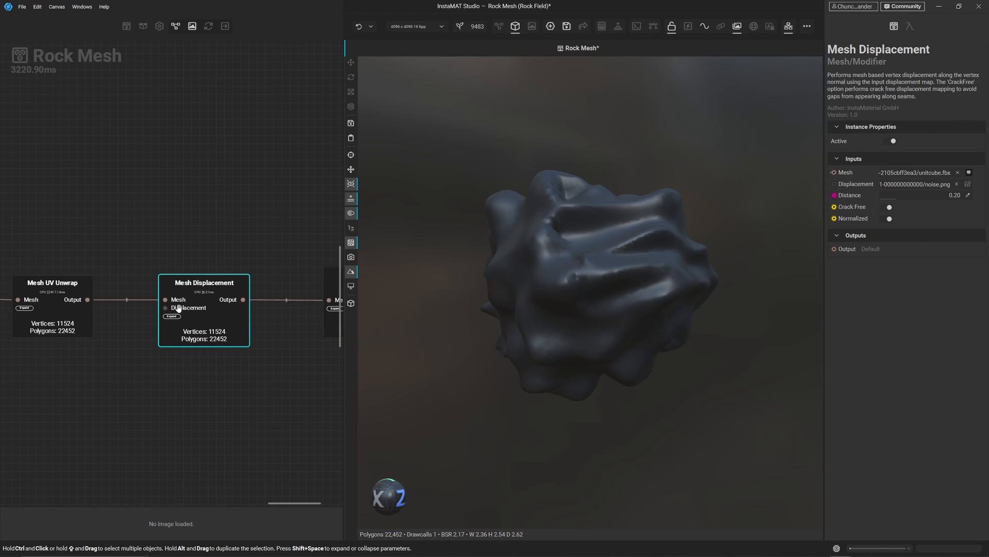
scroll(180, 309, "up", 2)
scroll(180, 311, "up", 1)
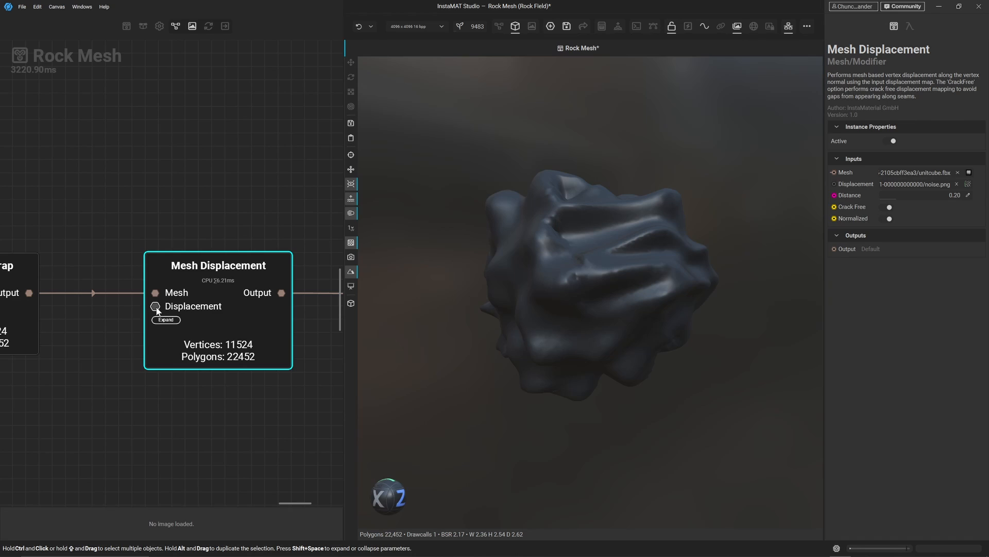
scroll(116, 428, "down", 3)
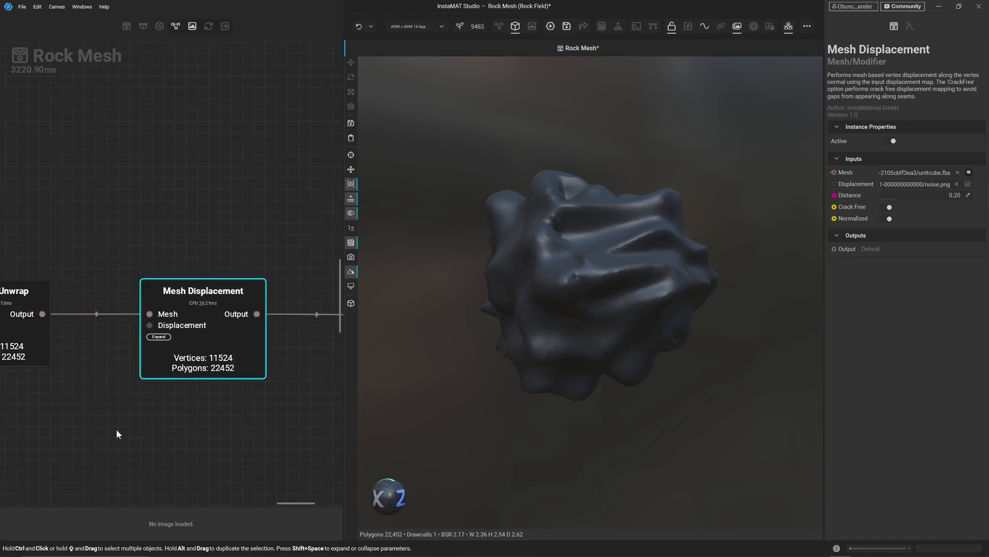
middle_click_drag(124, 440, 203, 384)
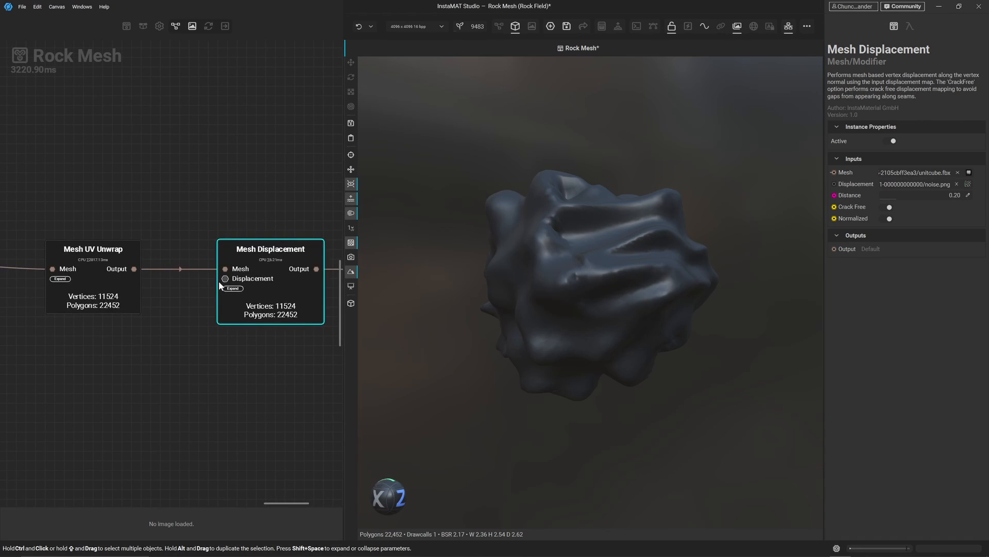
left_click_drag(218, 280, 129, 369)
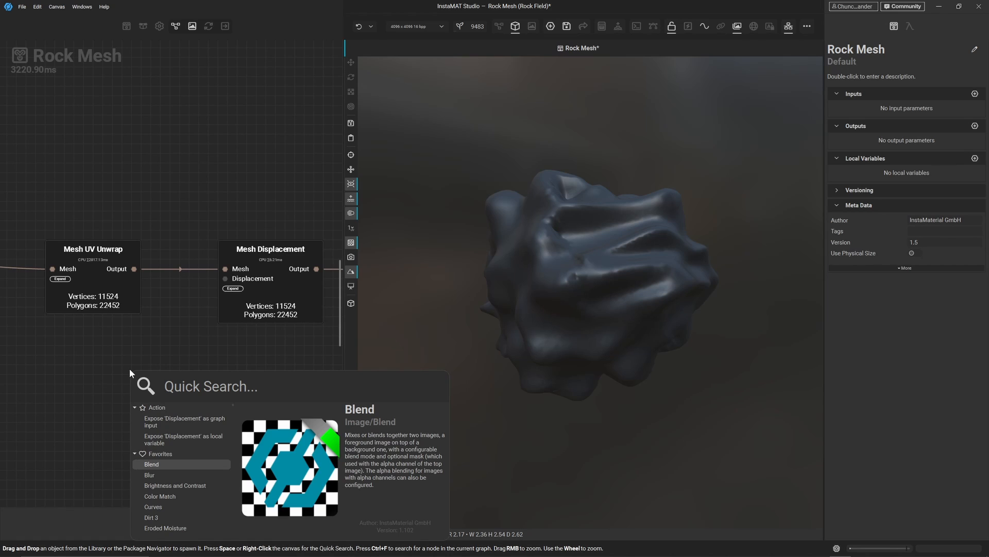
type("stone")
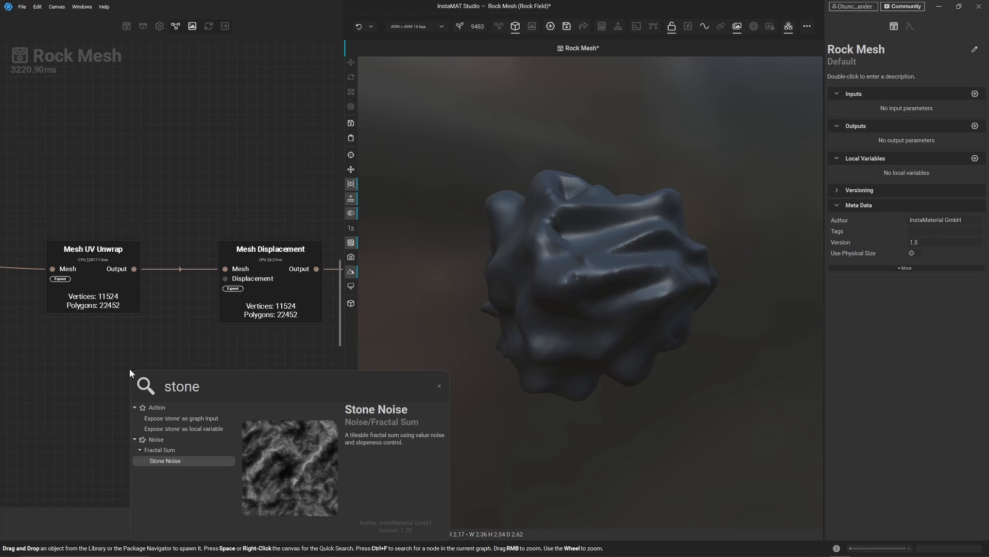
key("Return")
left_click_drag(181, 397, 95, 357)
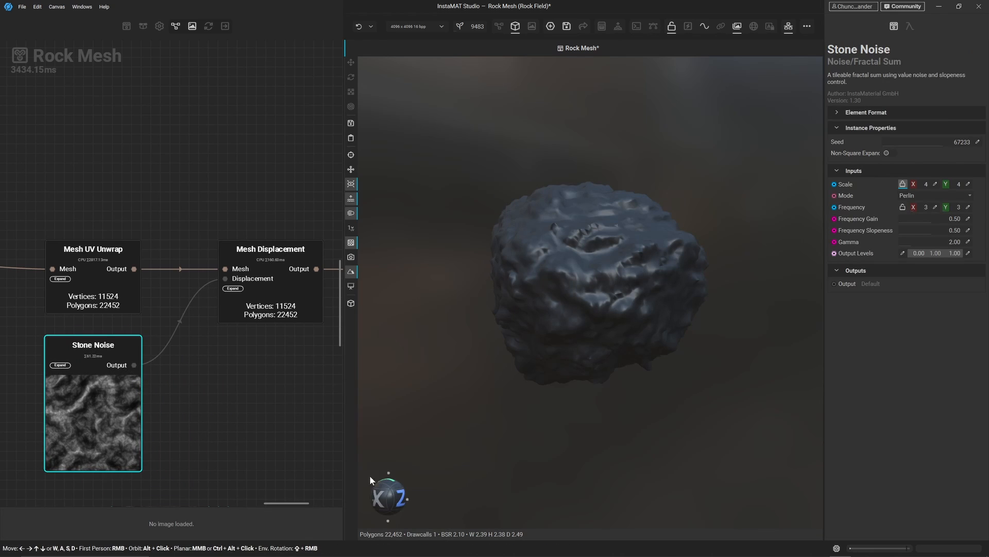
left_click_drag(384, 493, 407, 498)
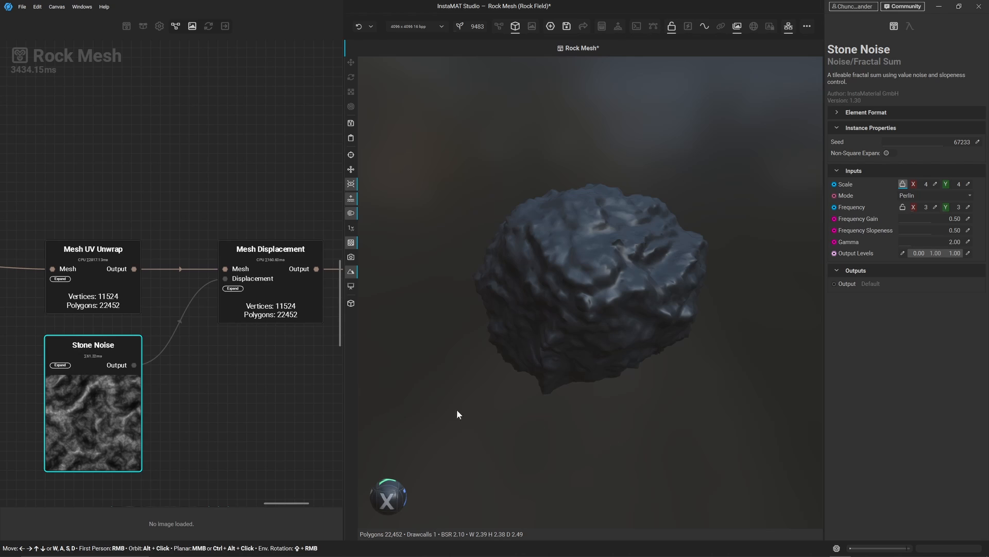
- Set the Mesh Displacement node's Distance to -0.1 and inspect the resulting rock surface
left_click(284, 250)
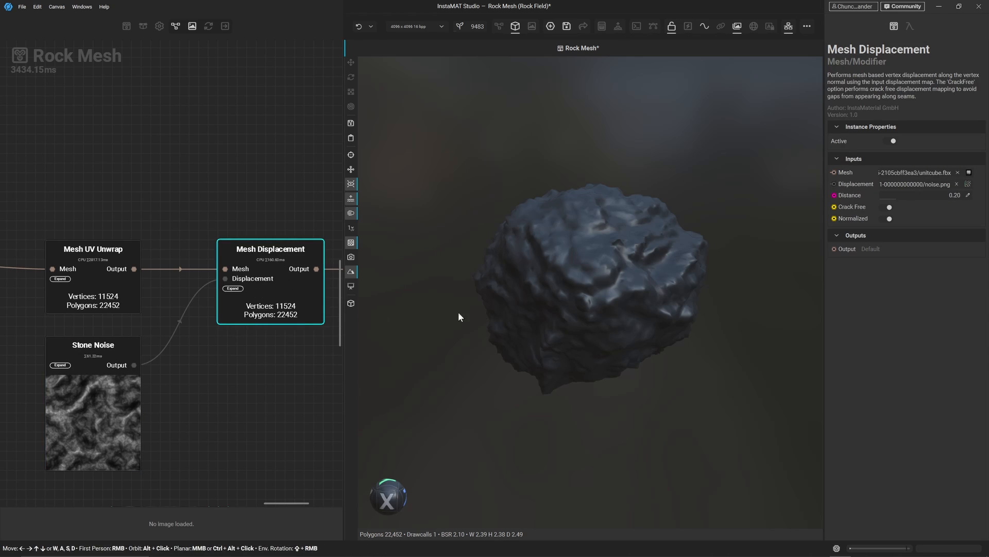
mouse_move(895, 198)
left_mouse_down()
mouse_move(922, 198)
mouse_move(884, 201)
left_mouse_up()
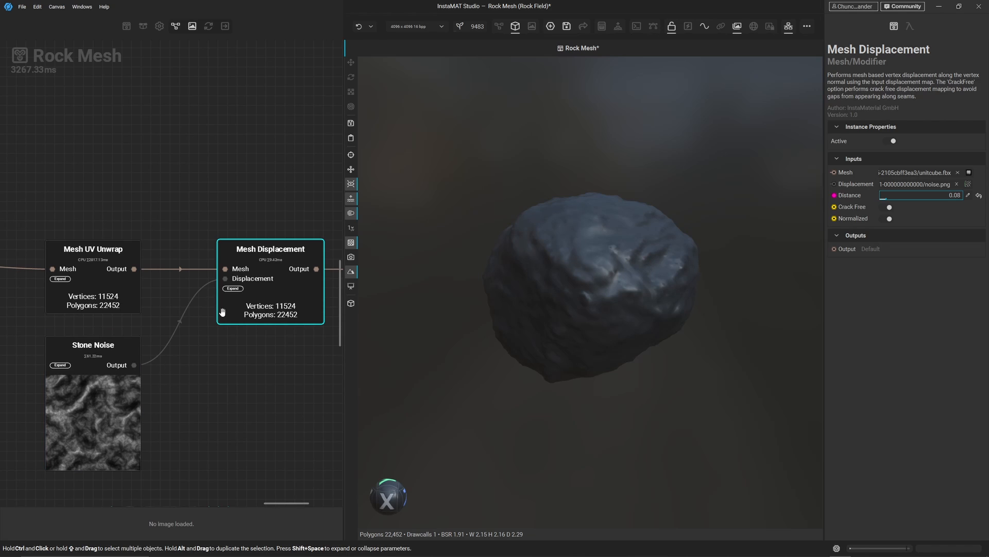
left_click(968, 197)
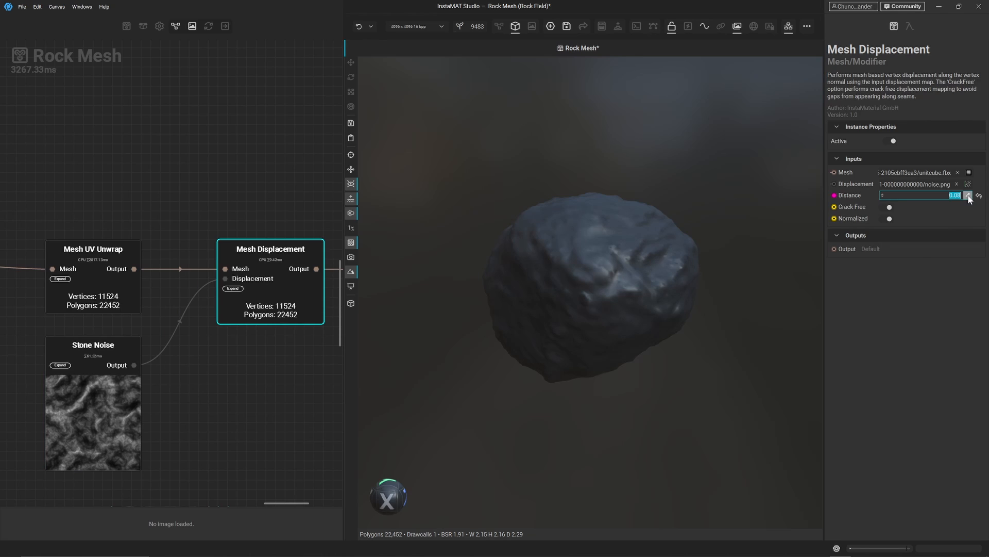
key("BackSpace")
type("-0.1")
key("Return")
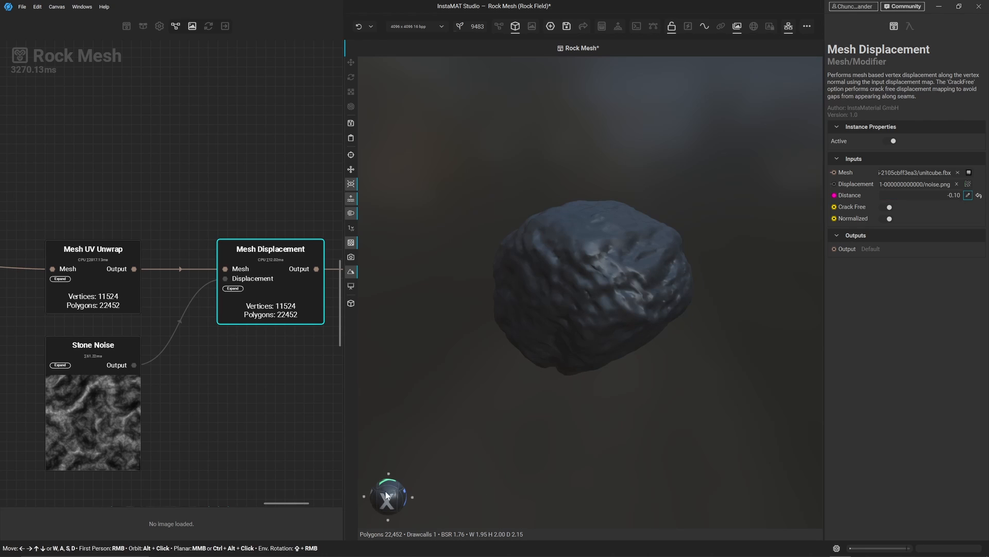
left_click_drag(386, 493, 421, 491)
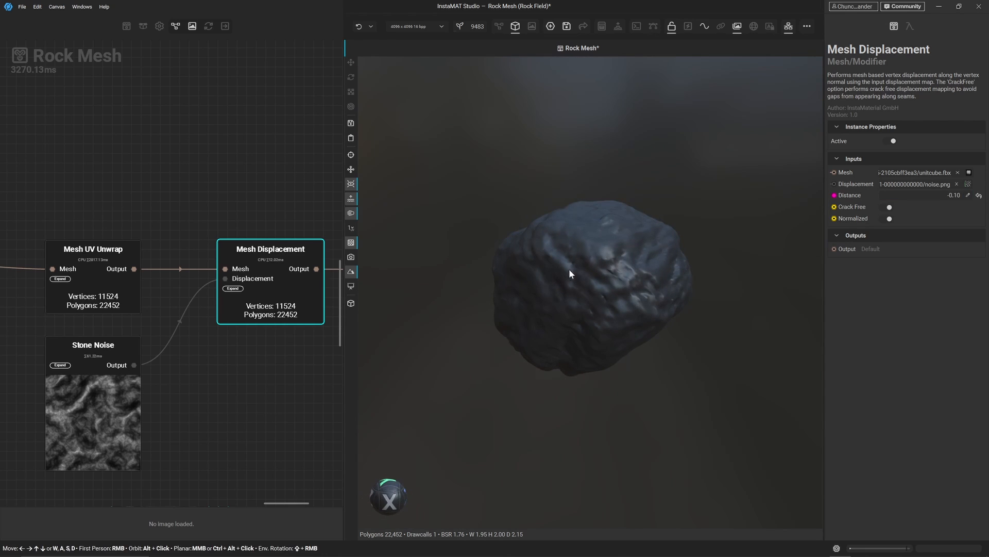
- Reduce the Stone Noise node's Scale first to 3 and finally to 2 on both axes, and inspect the displaced rock
scroll(644, 262, "up", 2)
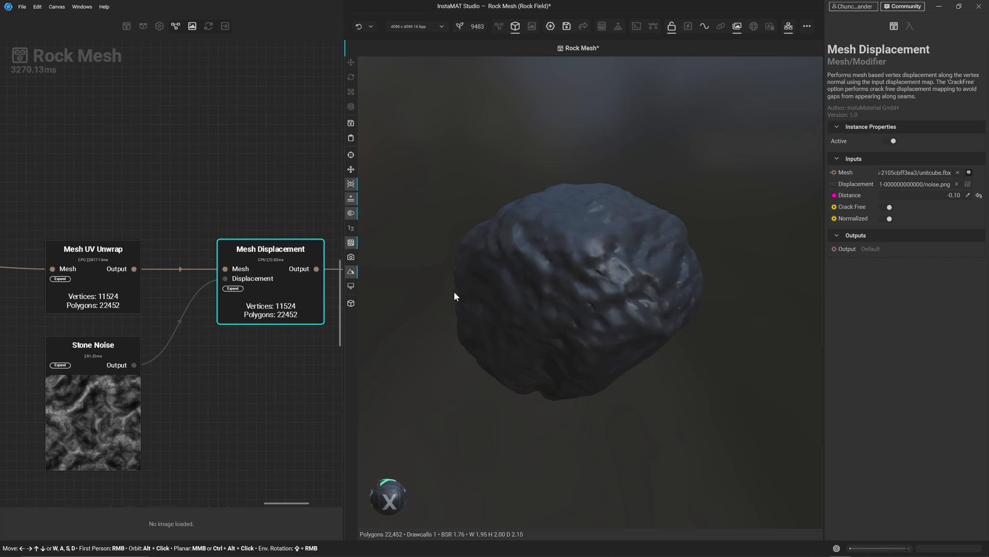
mouse_move(382, 500)
left_mouse_down()
mouse_move(797, 502)
mouse_move(375, 491)
mouse_move(386, 498)
left_mouse_up()
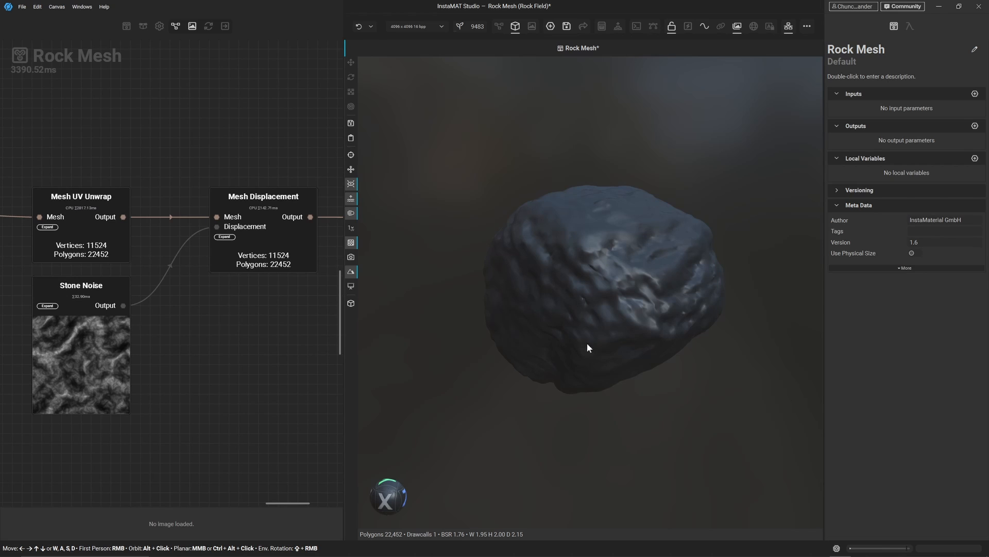
left_click(54, 359)
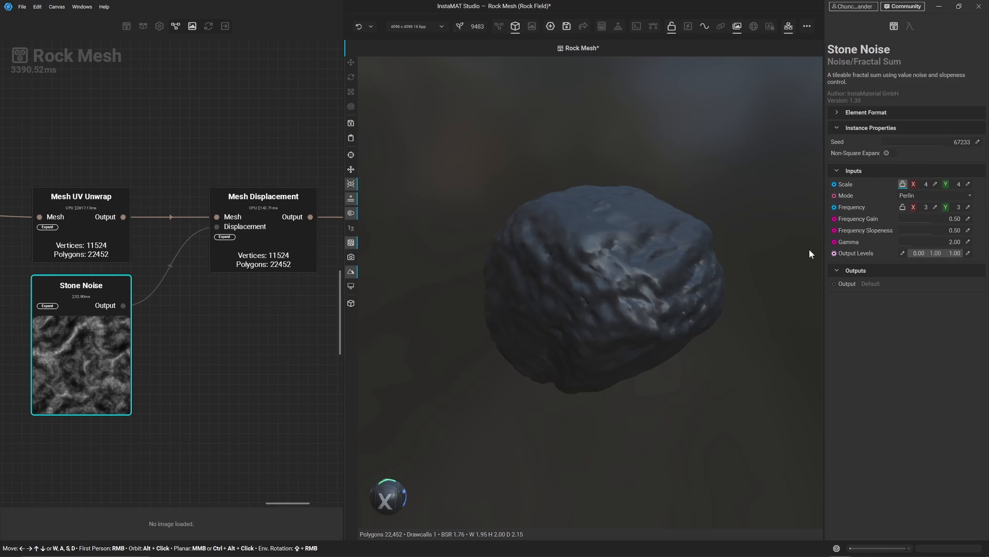
left_click(935, 185)
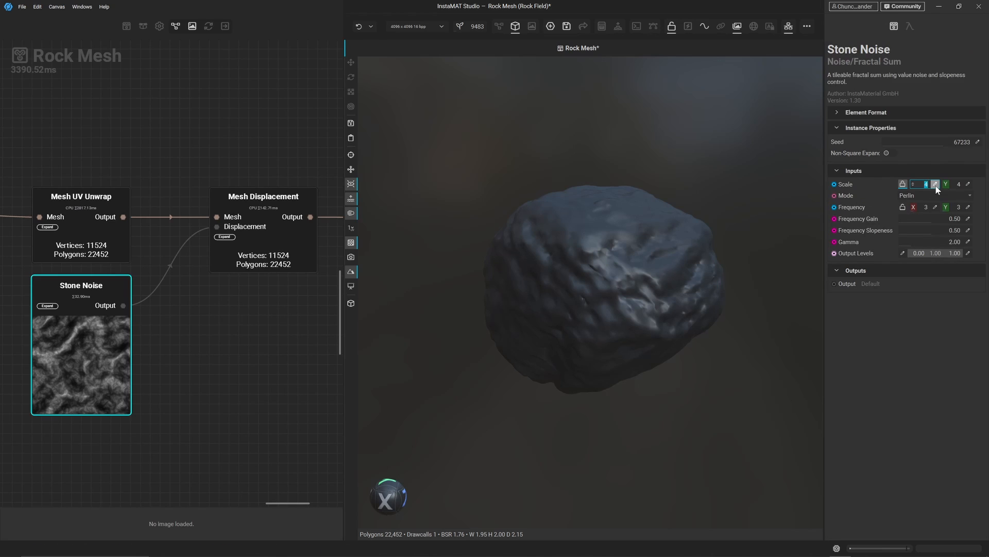
key("Return")
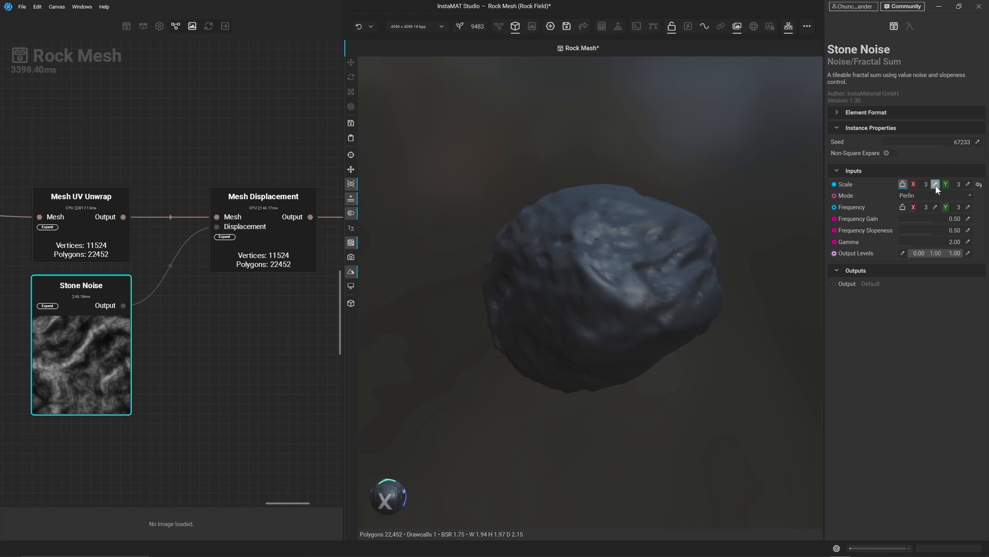
left_click(936, 184)
type("2")
key("Return")
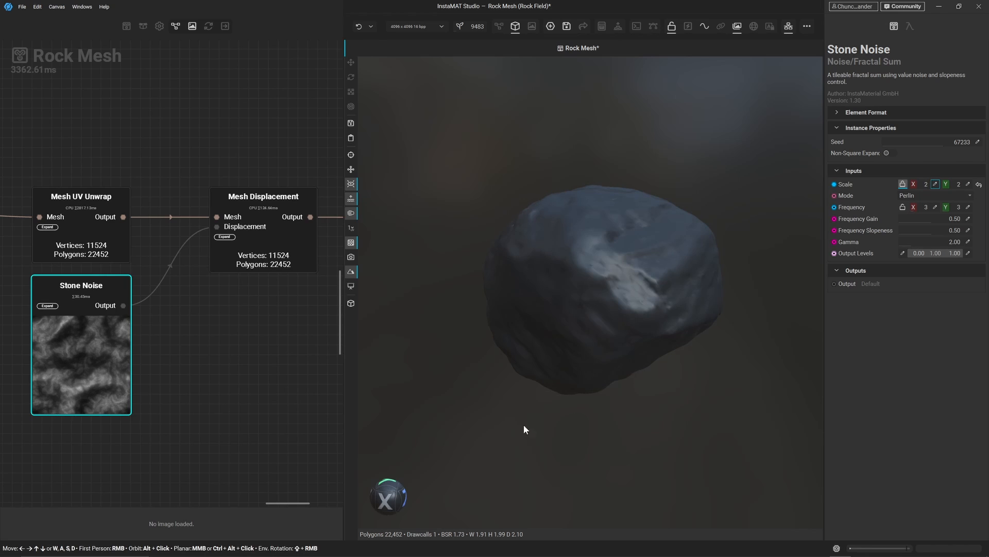
left_click_drag(392, 495, 510, 399)
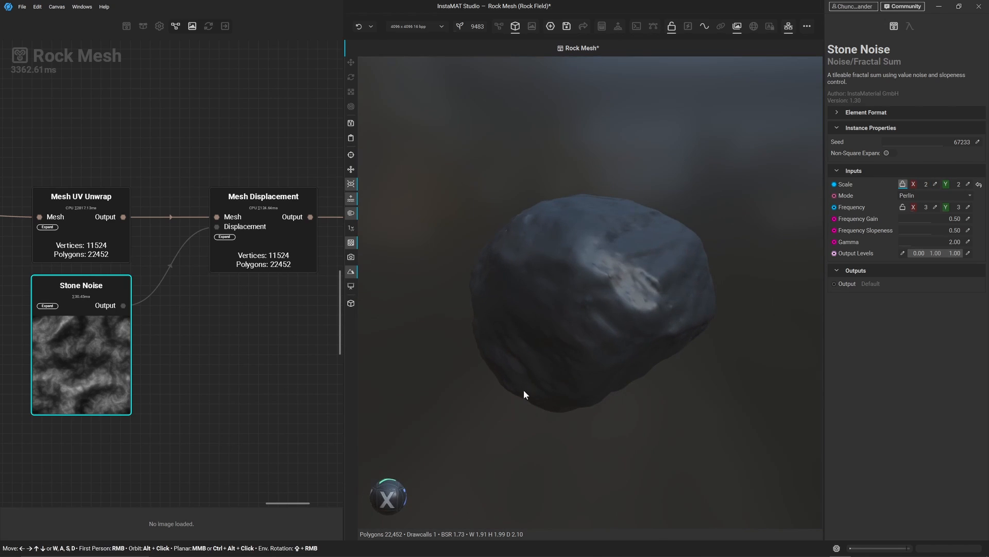
scroll(617, 314, "down", 2)
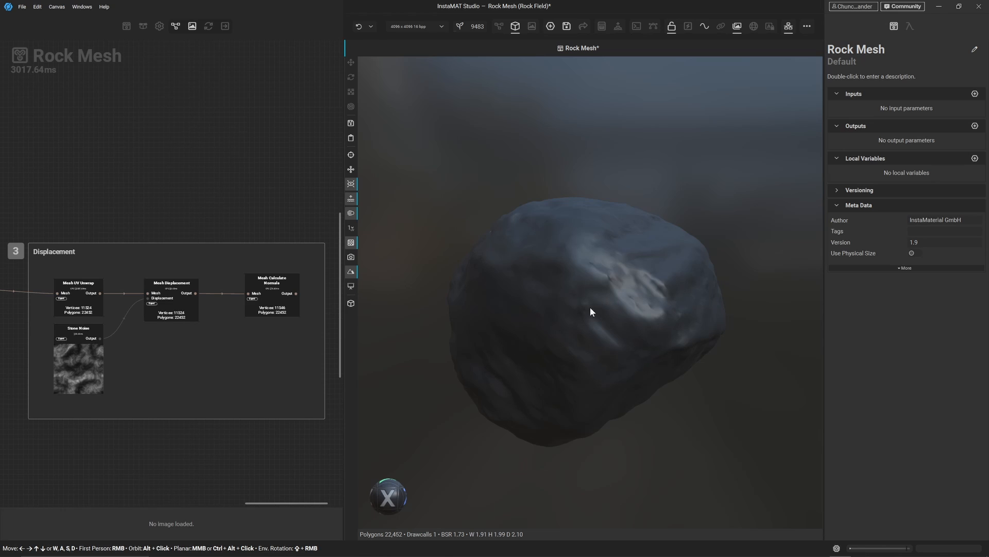
- Examine the Mesh Voxelize node's settings and check the rock's wireframe density, turning the wireframe display back off
middle_click_drag(153, 177, 495, 172)
scroll(190, 247, "up", 5)
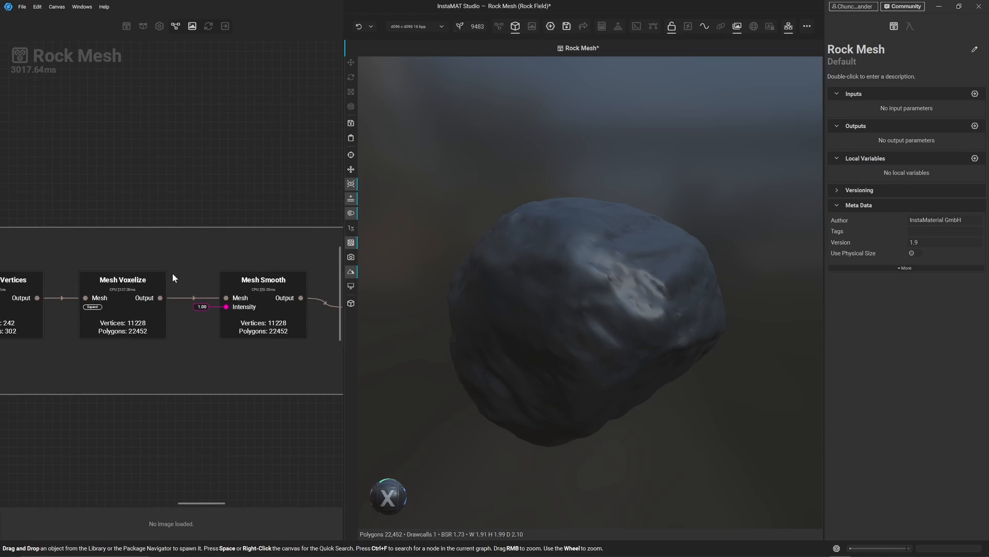
middle_click_drag(172, 273, 190, 223)
left_click(124, 289)
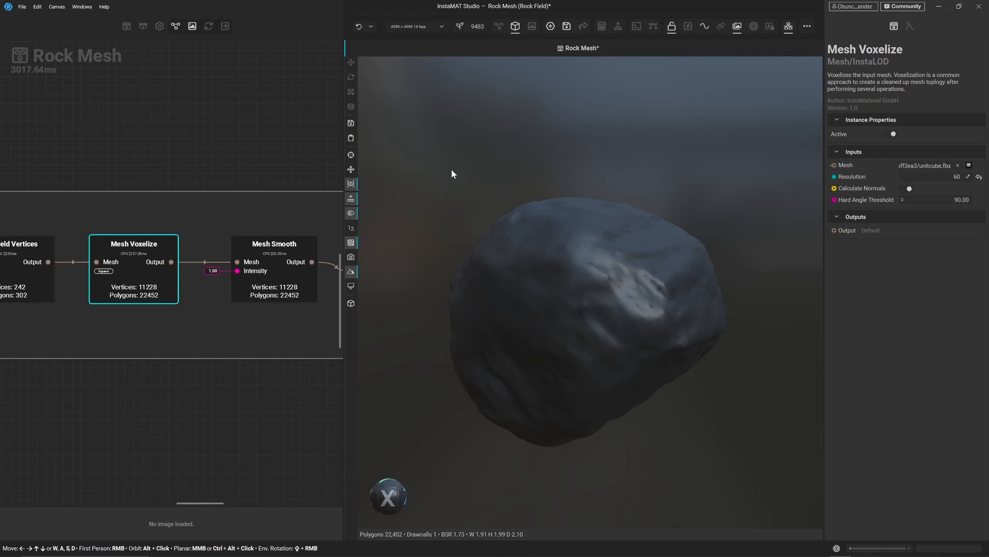
left_click(351, 169)
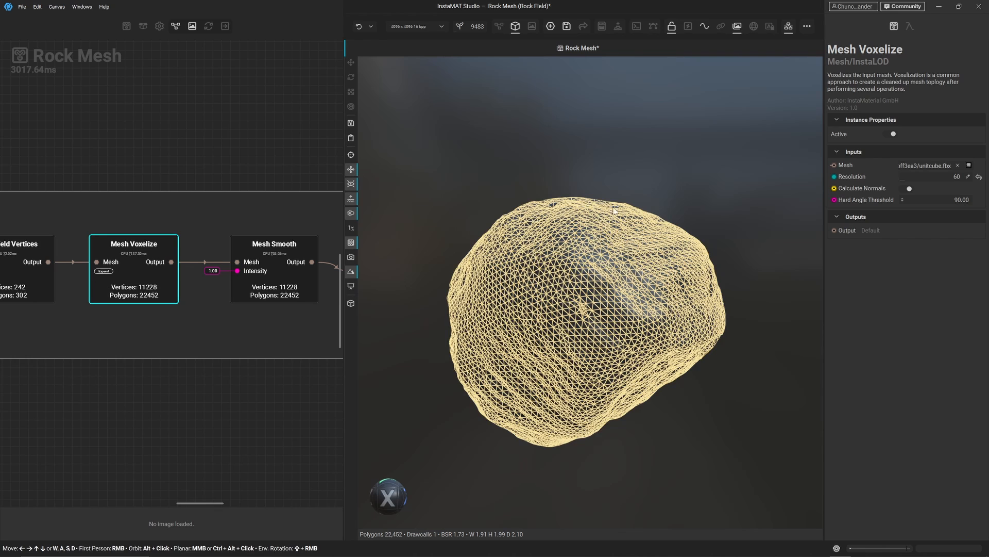
left_click(352, 169)
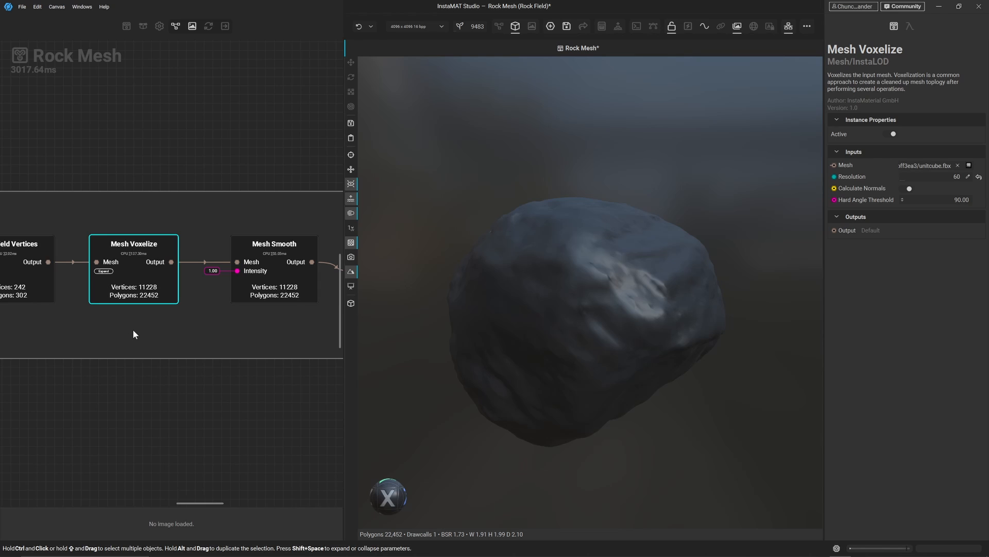
- Expose the final Mesh Calculate Normals output as a graph output named Rock Mesh and align its node with the chain
scroll(162, 384, "down", 5)
middle_click_drag(241, 417, 166, 405)
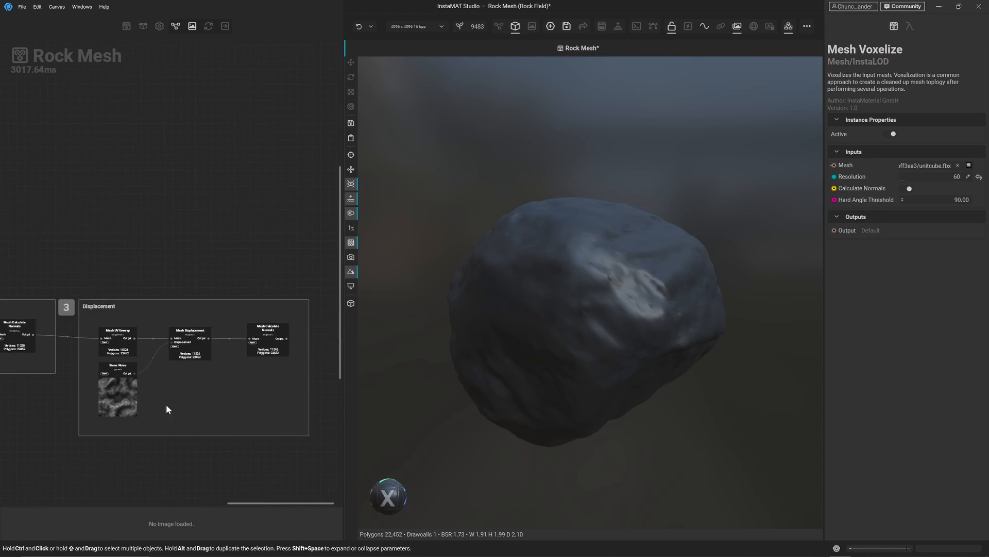
middle_click_drag(297, 381, 202, 353)
scroll(202, 350, "up", 4)
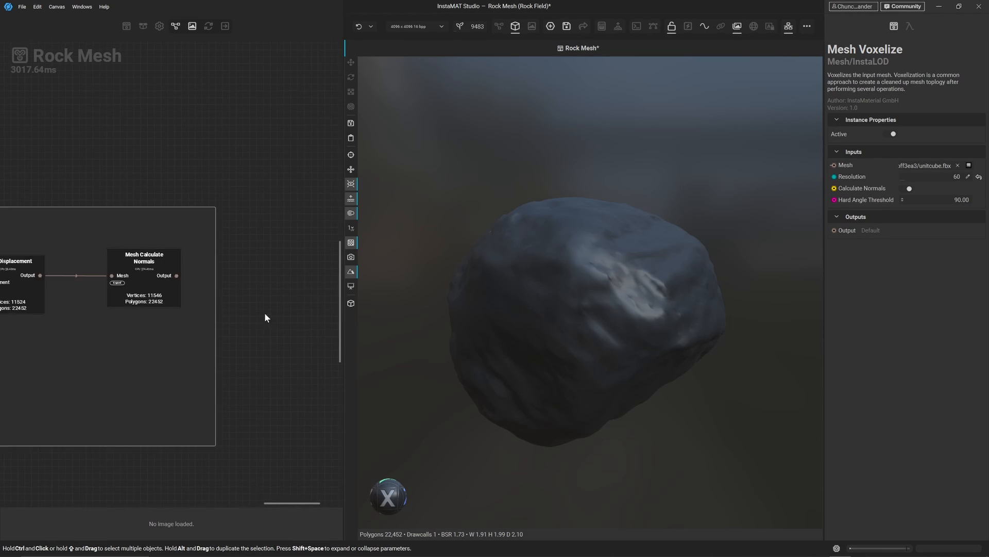
middle_click_drag(265, 313, 169, 327)
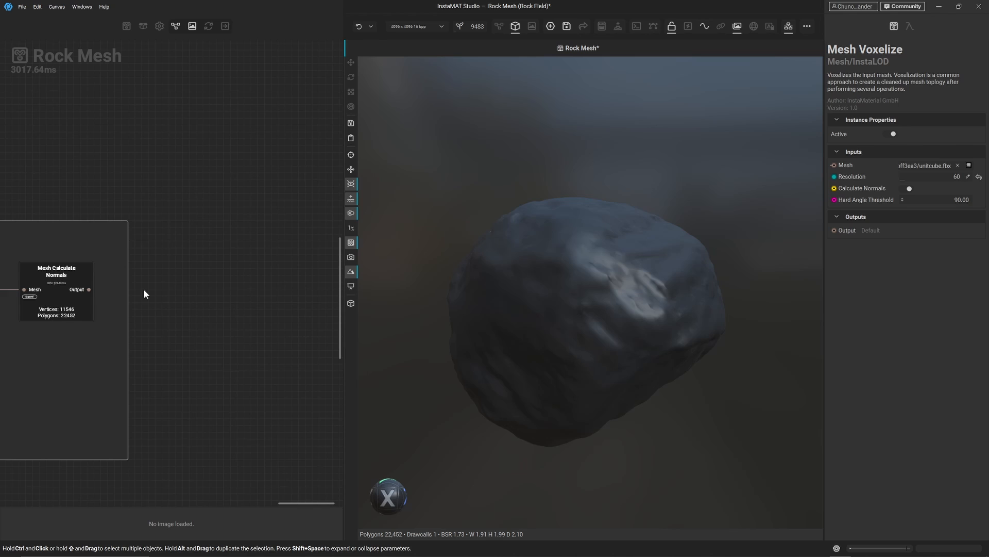
left_click_drag(89, 289, 226, 256)
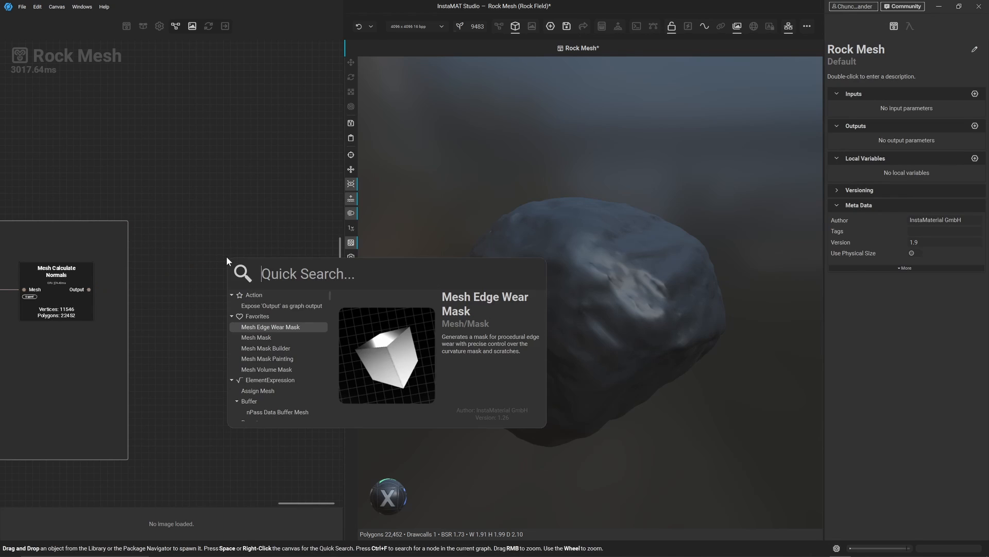
type("Rock Mesh")
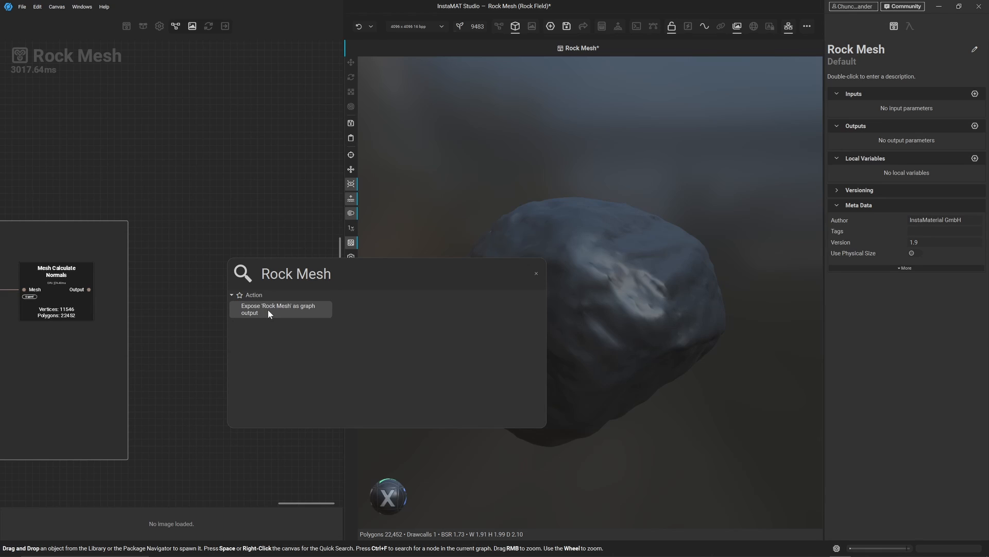
left_click(262, 310)
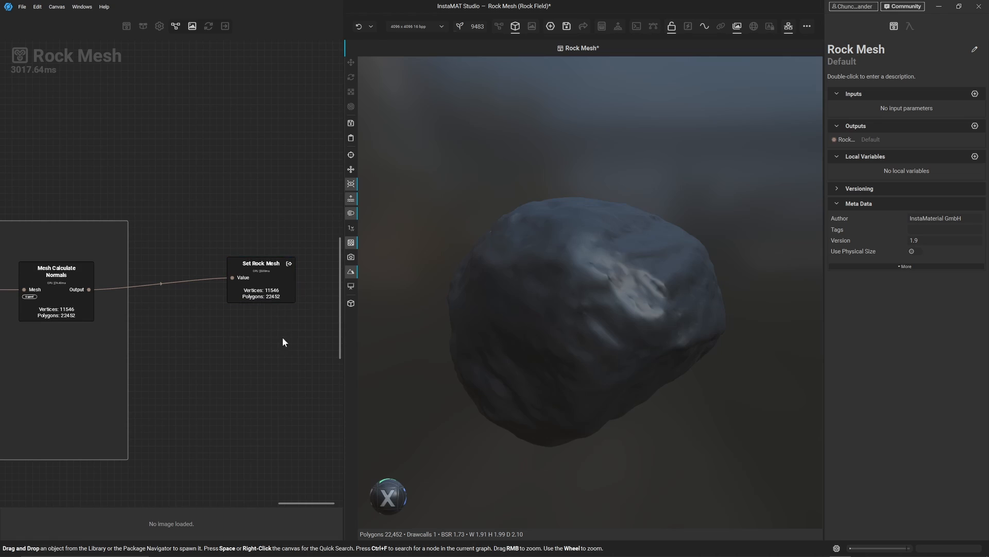
left_click_drag(261, 267, 278, 279)
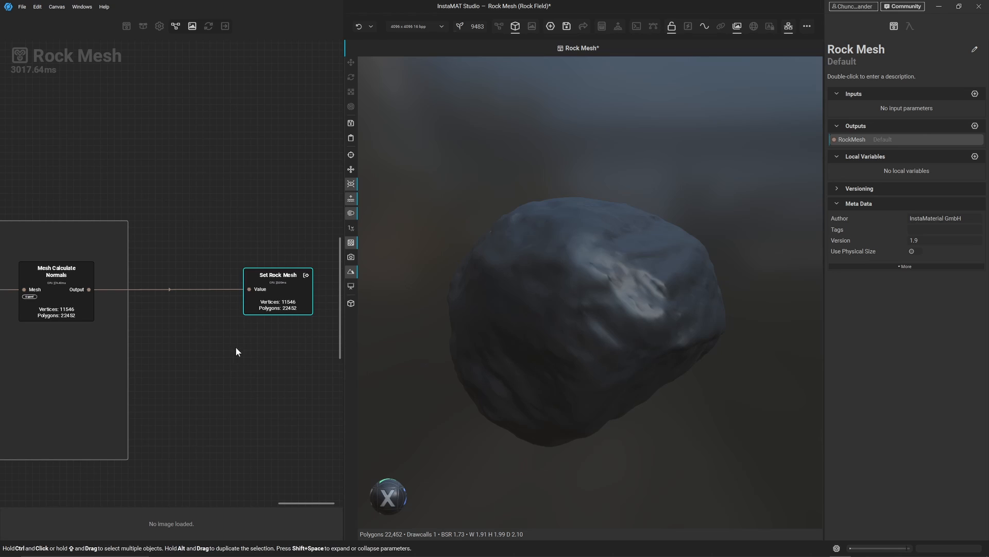
- Raise the Set Rock Mesh node and add a Mesh Render Depth node below it, fed by the Mesh Calculate Normals output
middle_click_drag(236, 346, 174, 364)
left_click_drag(206, 310, 265, 244)
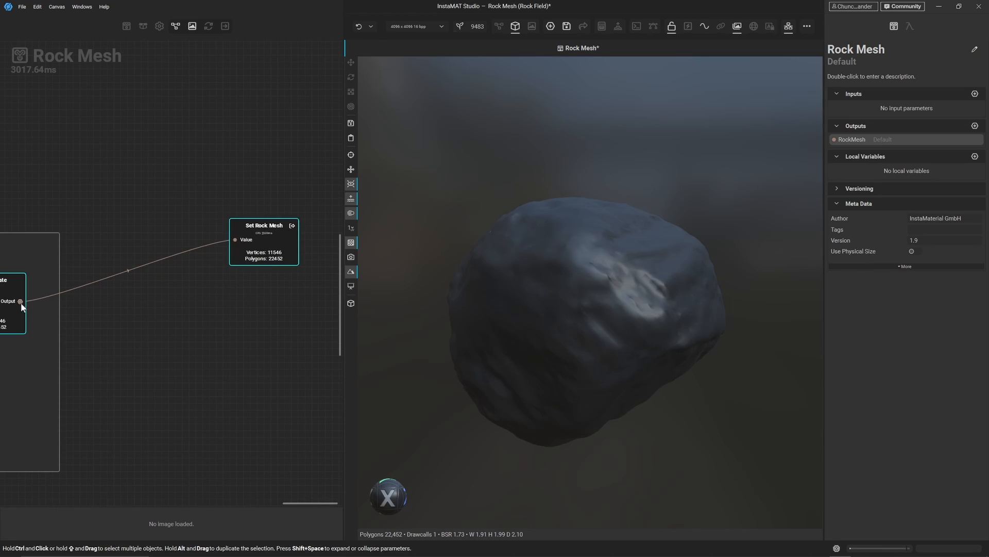
left_click_drag(21, 302, 155, 336)
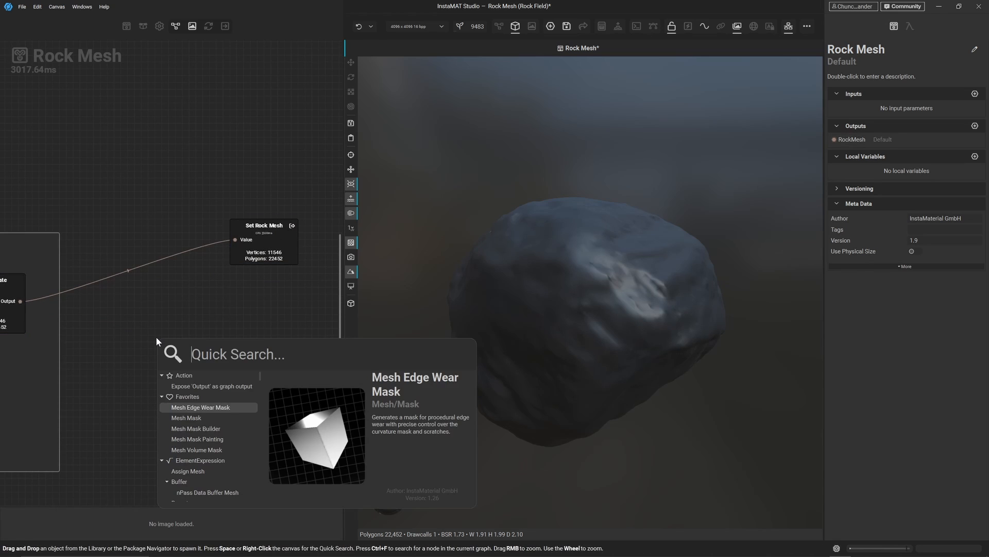
type("mesh render")
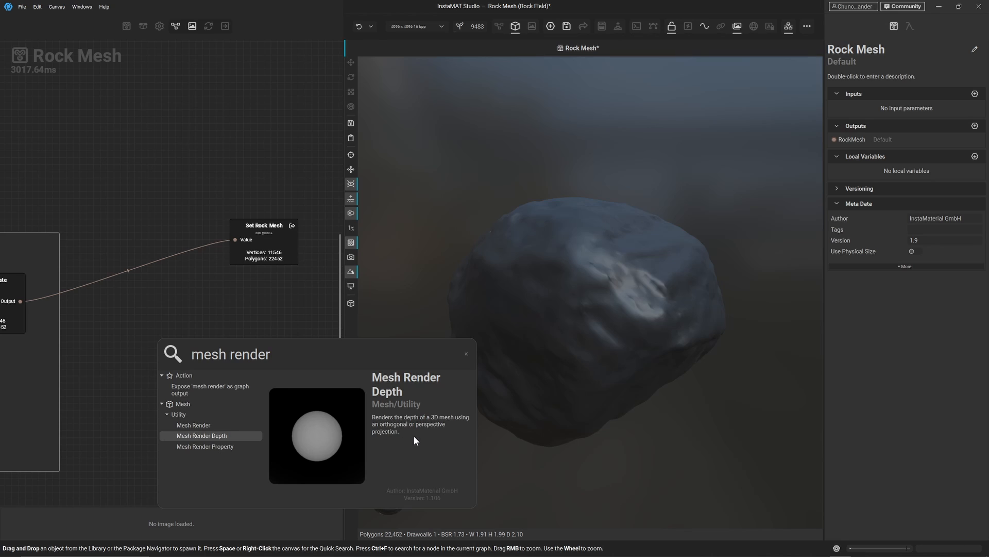
left_click(224, 434)
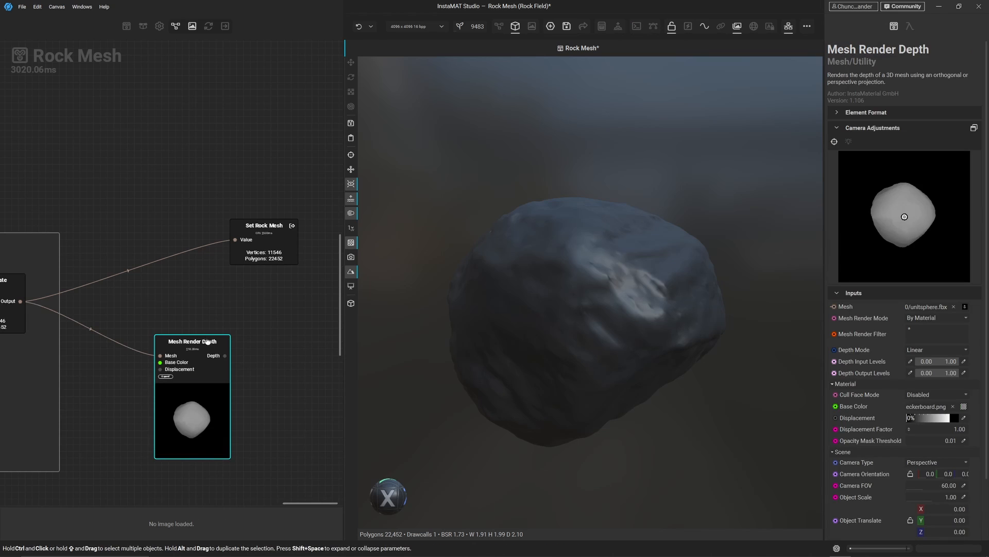
left_click_drag(208, 341, 275, 321)
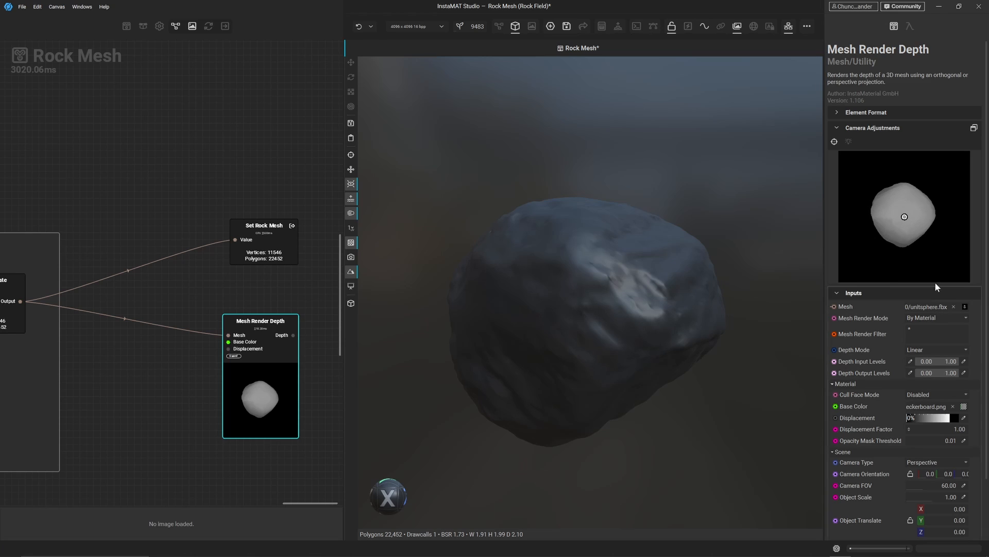
- Try different camera angles in the Mesh Render Depth preview and reset Camera Orientation to its default
left_click_drag(904, 219, 930, 215)
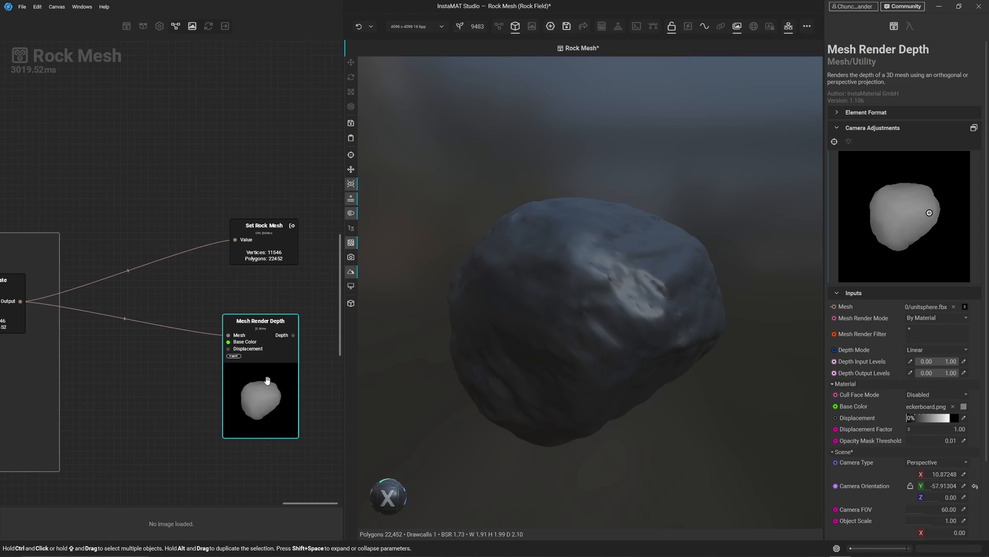
scroll(868, 334, "down", 3)
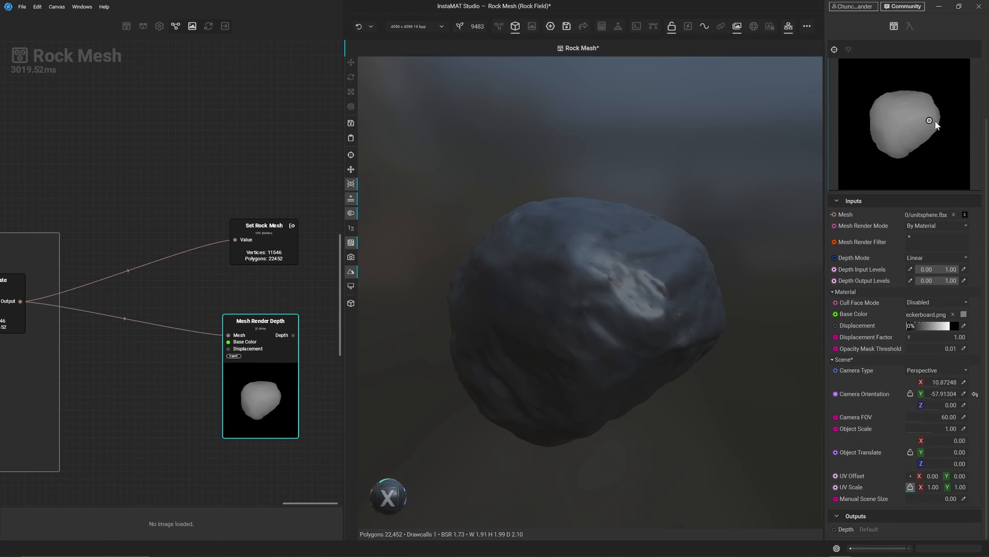
mouse_move(931, 123)
left_mouse_down()
mouse_move(910, 124)
mouse_move(920, 145)
mouse_move(898, 133)
mouse_move(907, 116)
mouse_move(892, 141)
mouse_move(928, 142)
mouse_move(922, 116)
mouse_move(891, 115)
mouse_move(878, 149)
mouse_move(897, 160)
mouse_move(912, 128)
left_mouse_up()
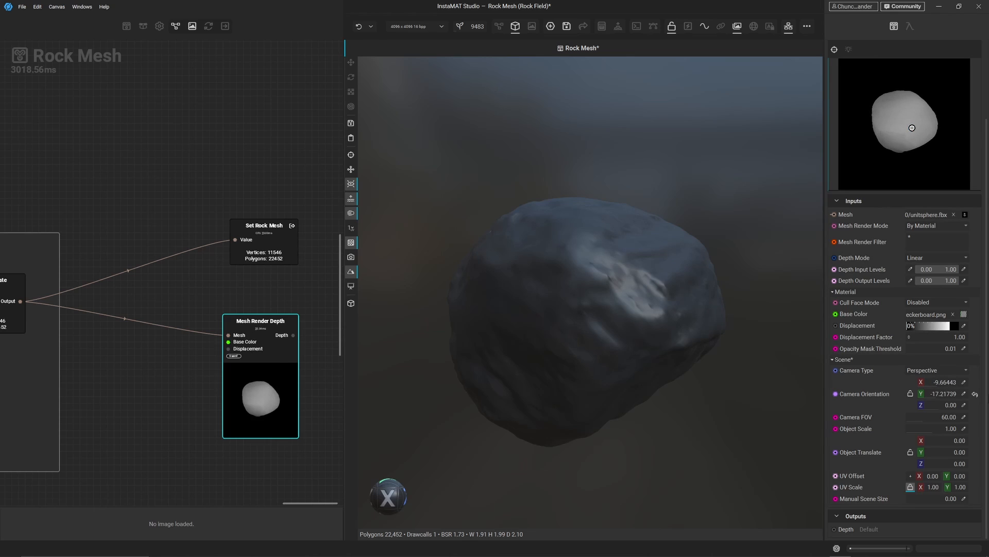
left_click(974, 395)
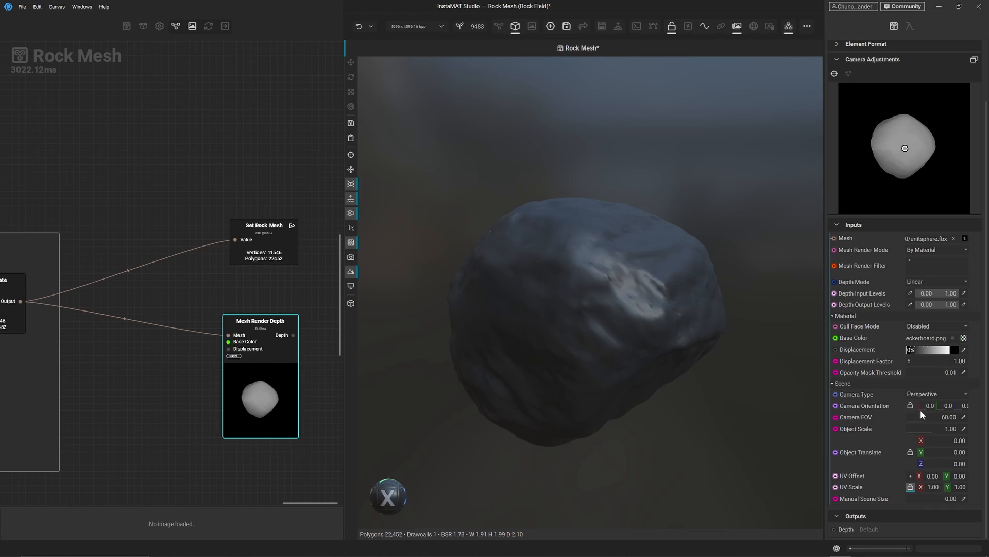
- Widen the properties area and set the Mesh Render Depth node's Camera Orientation X to -90
left_click_drag(824, 355, 797, 353)
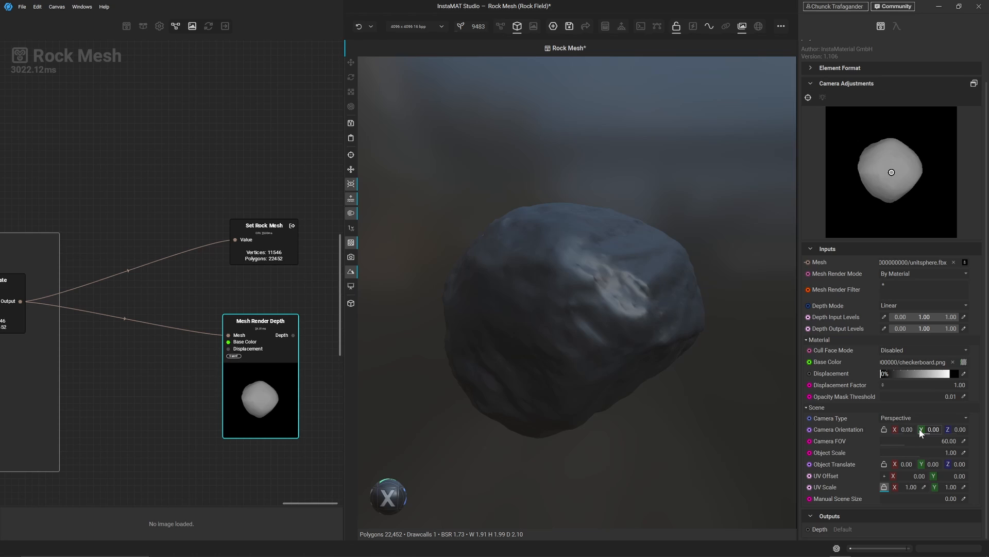
left_click_drag(906, 430, 905, 430)
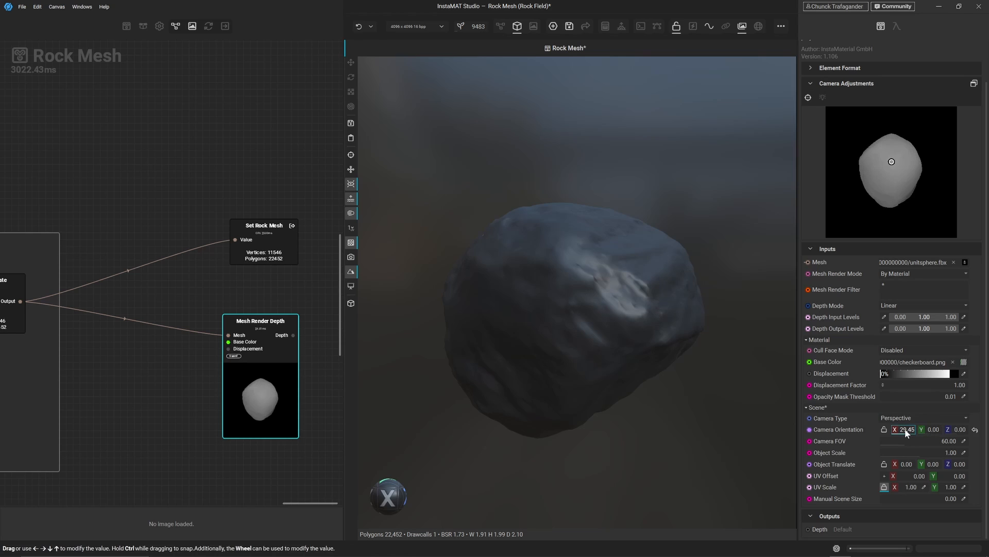
left_click(906, 430)
type("-9")
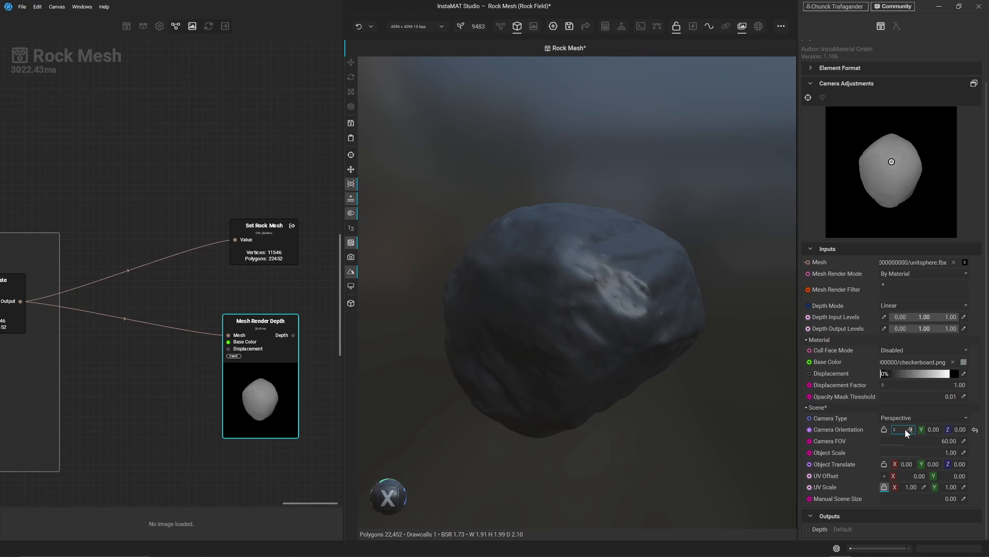
type("0")
key("Return")
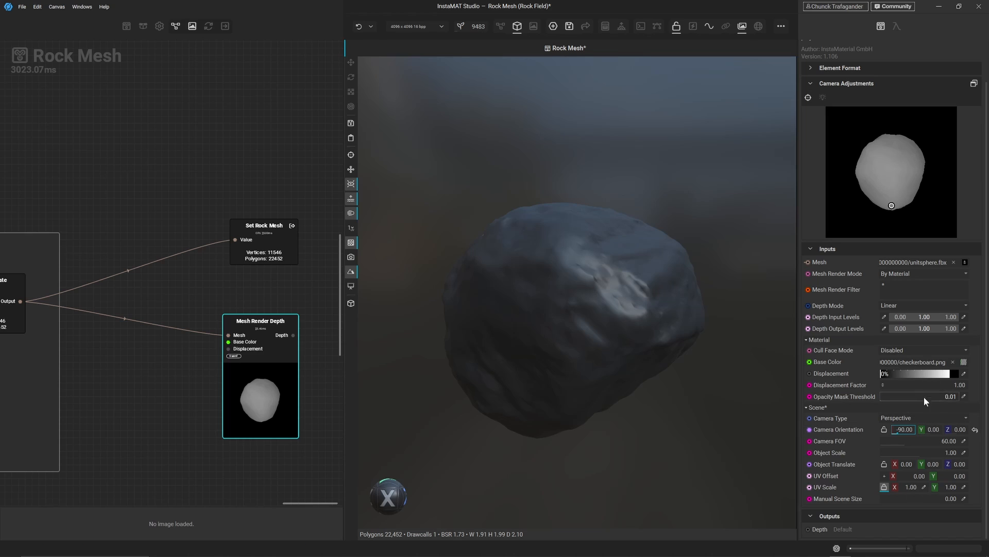
- Try the orthographic Camera Type, restore Perspective, and set the Mesh Render Depth node's Camera FOV to 40
scroll(917, 418, "down", 1)
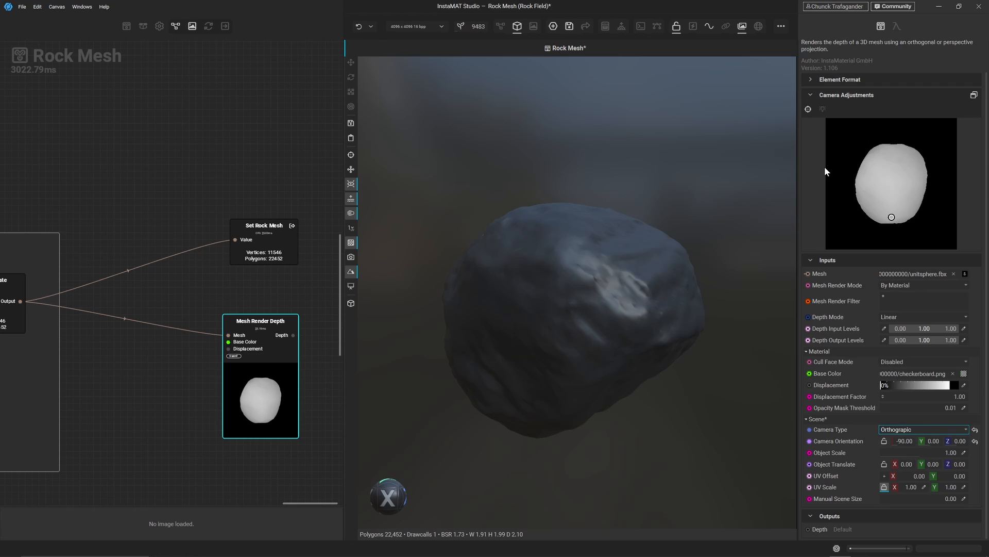
left_click(975, 430)
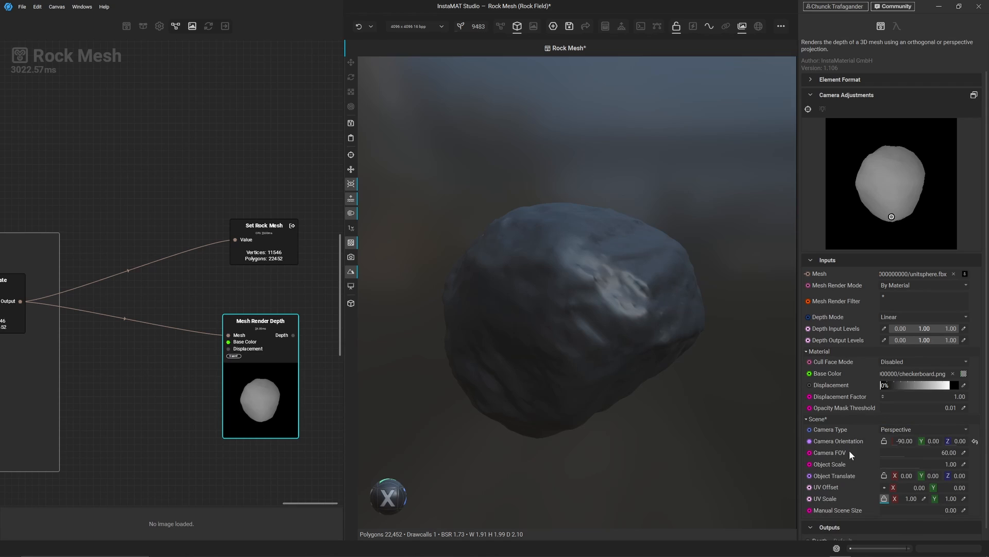
double_click(951, 452)
type("40")
key("Return")
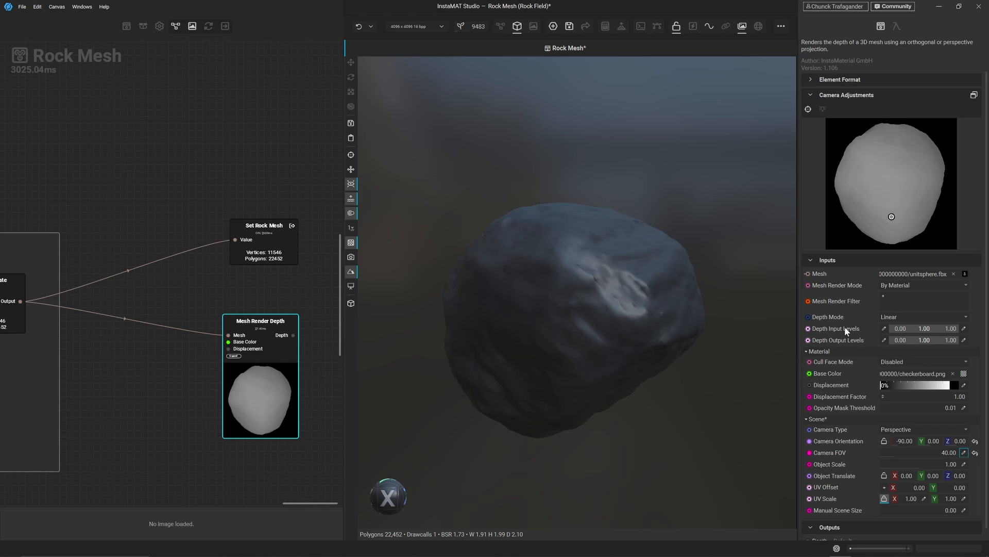
- Set the Mesh Render Depth node's Depth Input Levels to 0.10, 0.90 and 1.00, and its Depth Mode to Exponential
left_click(896, 330)
left_click(885, 329)
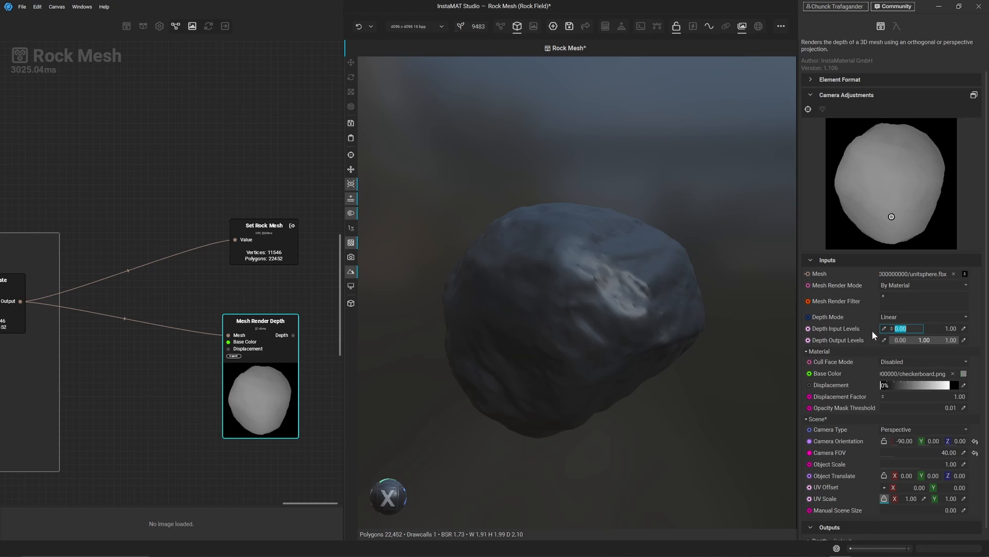
type("0")
key("Return")
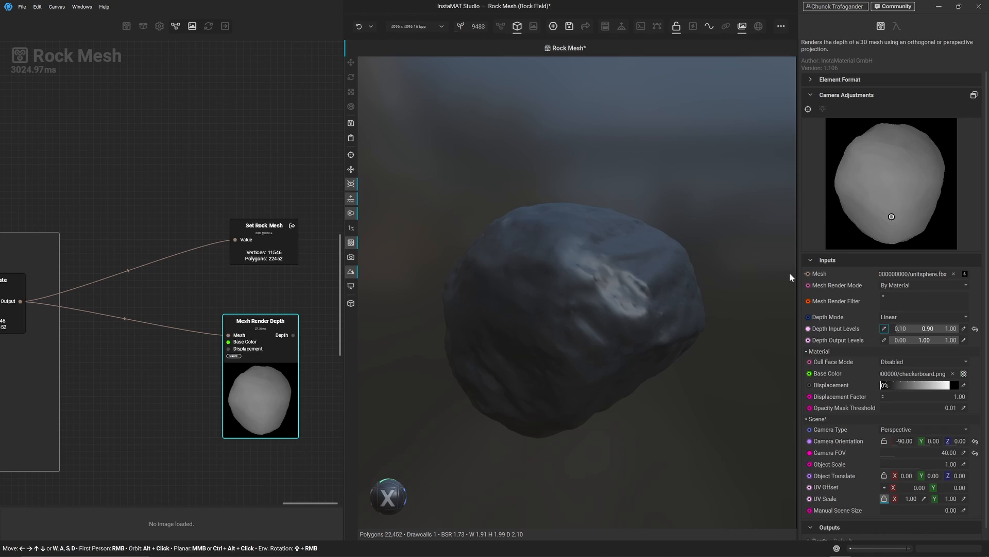
left_click(887, 317)
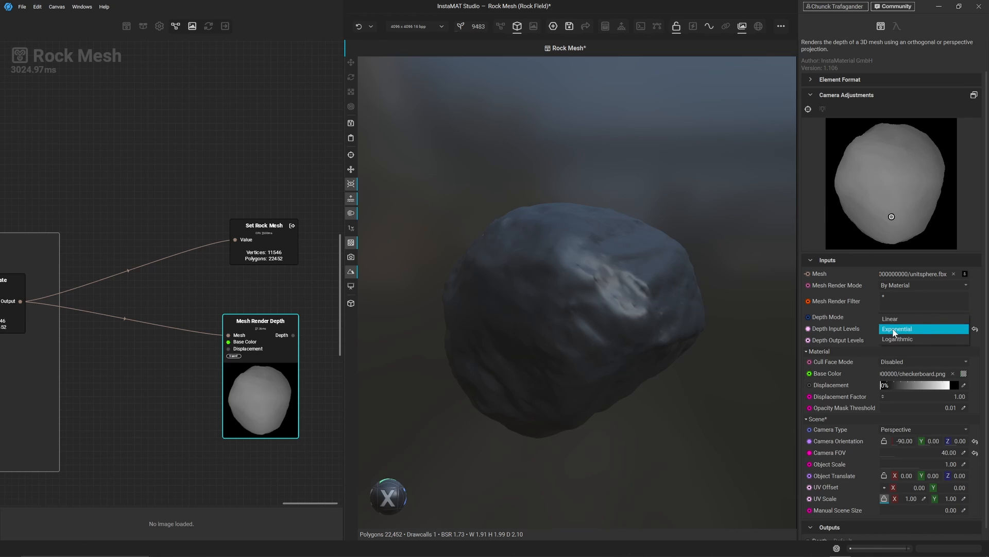
left_click(893, 330)
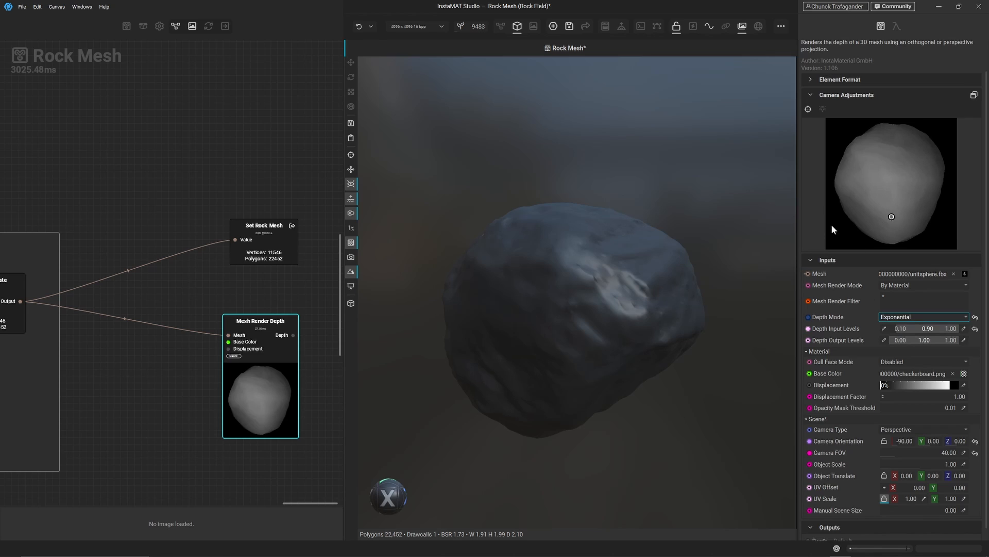
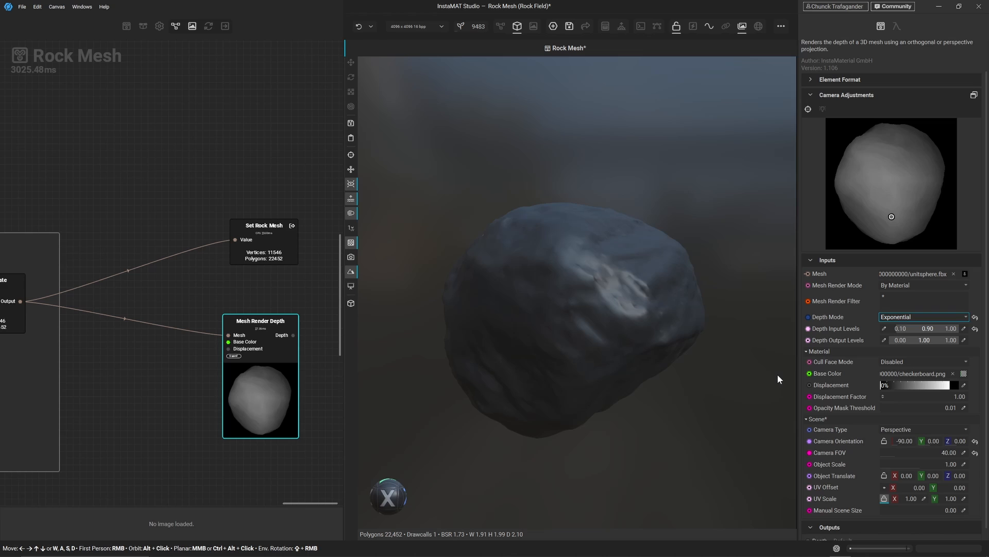
- Shift the Set Rock Mesh node outward, expose the Mesh Render Depth node's Depth as a graph output, and align Set Depth below Set Rock Mesh
middle_click_drag(256, 375, 109, 370)
left_click_drag(117, 248, 267, 250)
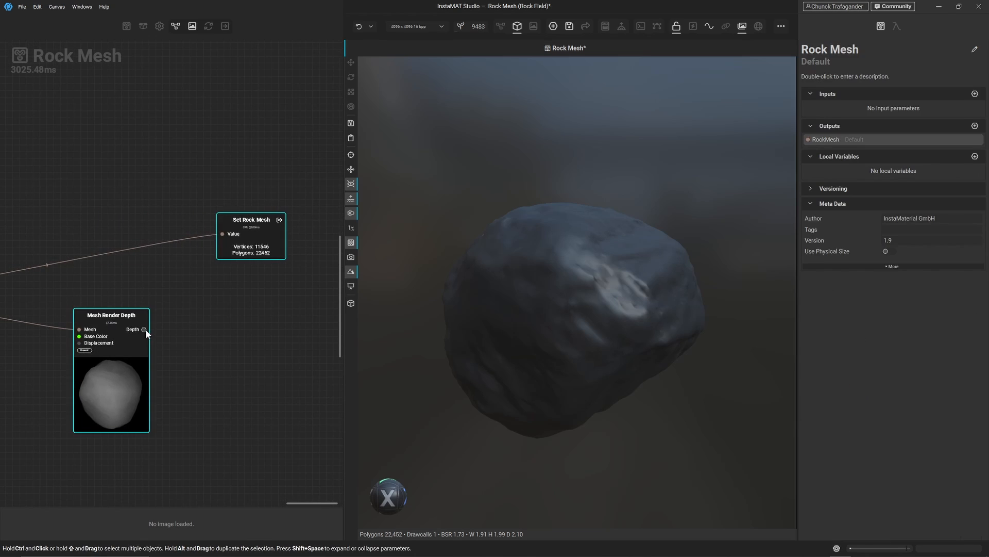
left_click_drag(145, 328, 190, 329)
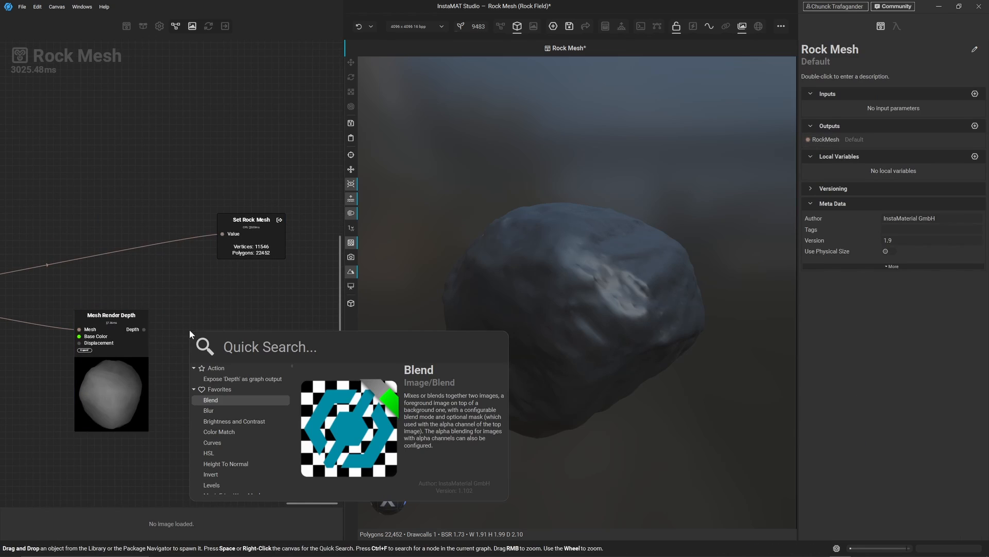
type("Ro")
key("BackSpace")
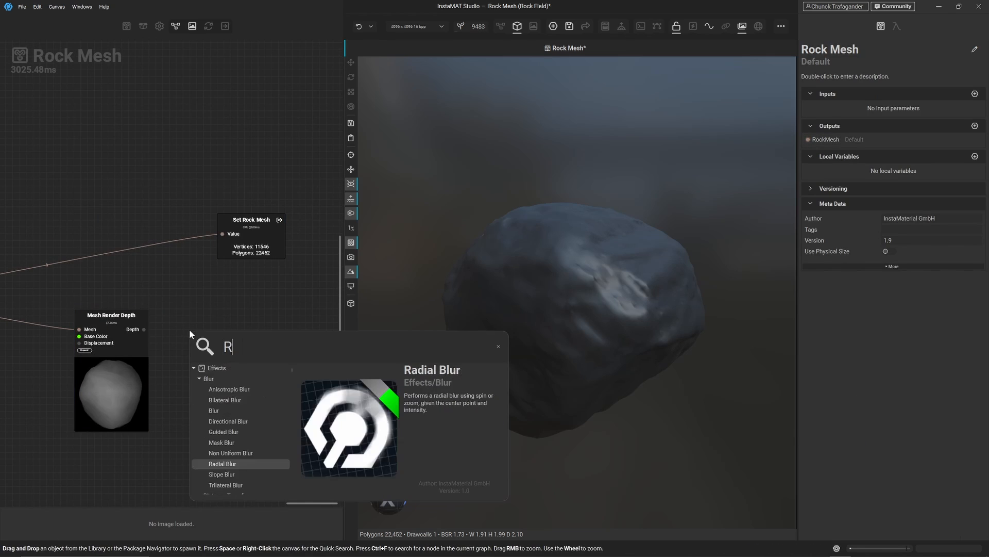
key("BackSpace")
type("Depth")
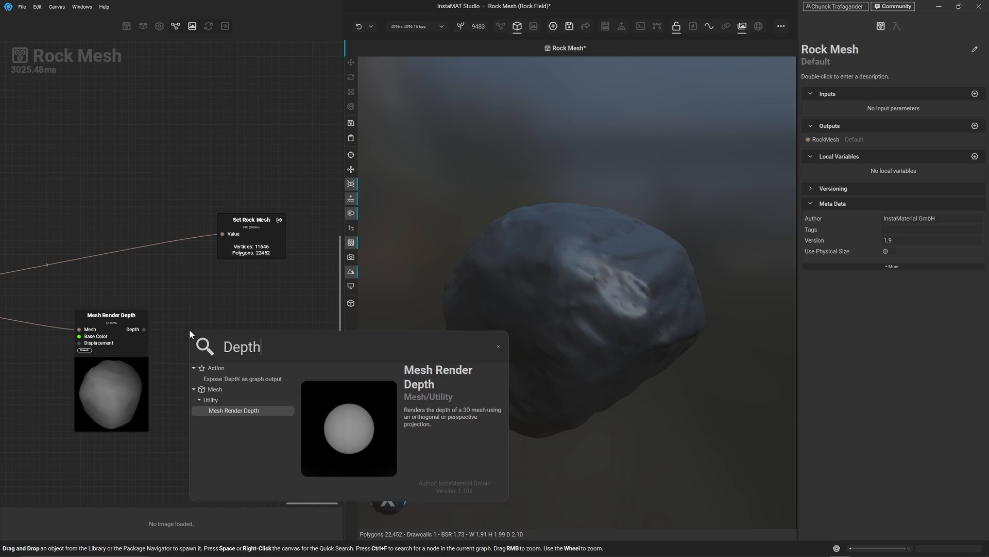
left_click(258, 379)
left_click_drag(230, 333, 255, 314)
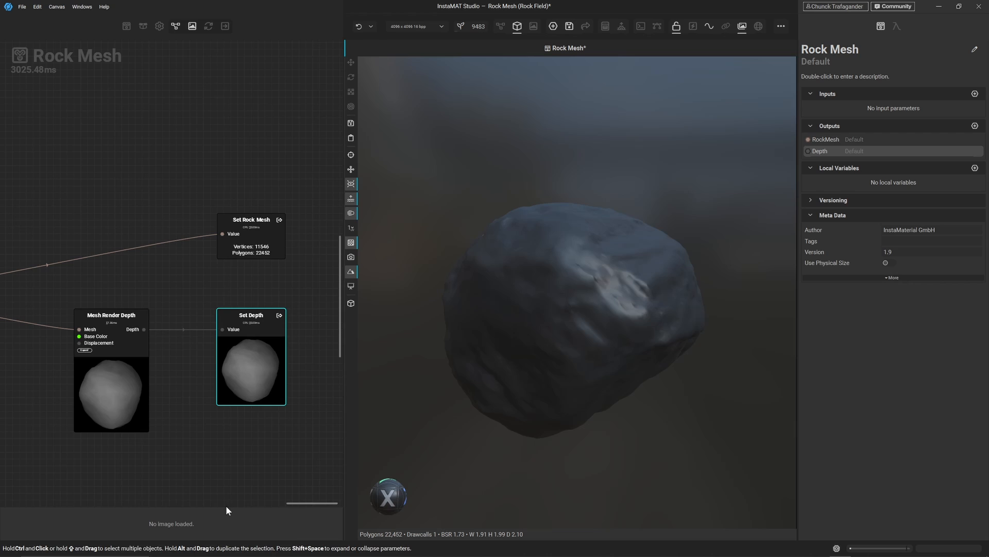
- Display the Set Depth image in an enlarged 2D view, fitted to the available space
left_click(238, 380)
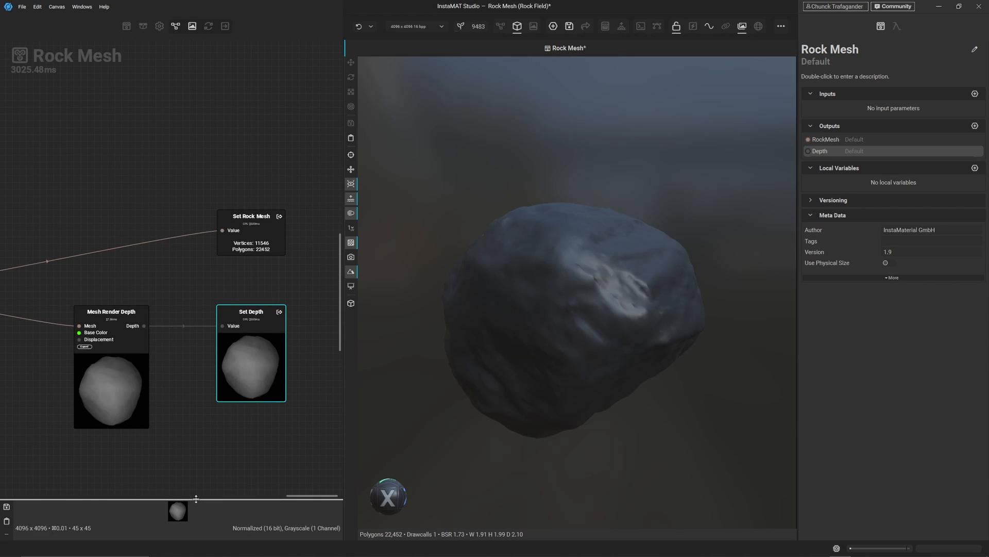
left_click_drag(195, 498, 232, 144)
left_click(159, 341)
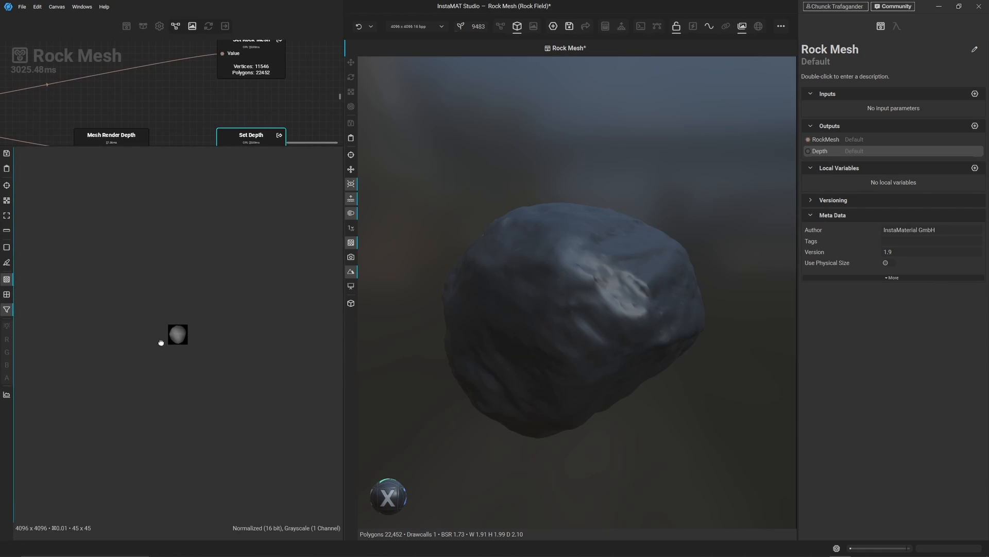
key("f")
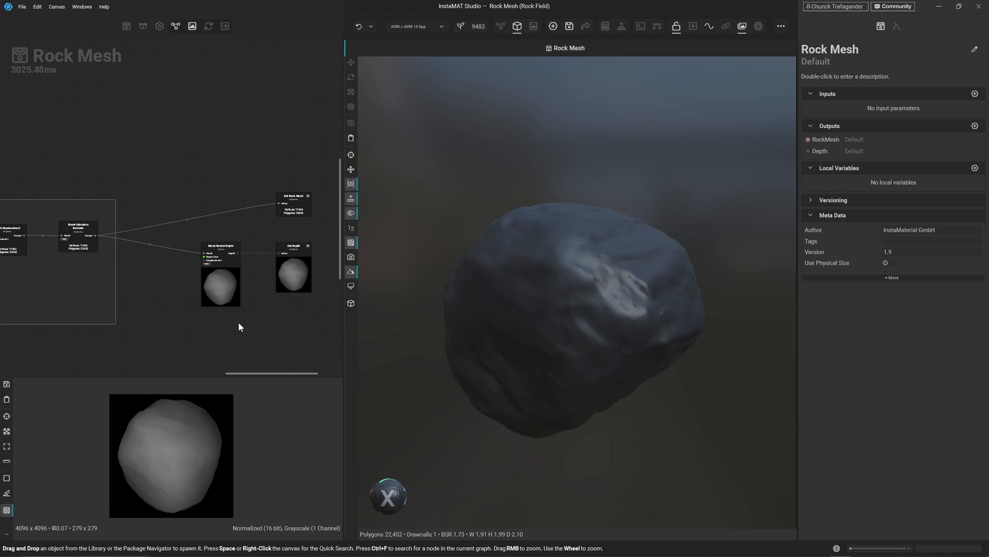
- Review the complete Rock Mesh node chain and examine the rock's surface in the 3D preview from slightly different angles
scroll(226, 265, "down", 6)
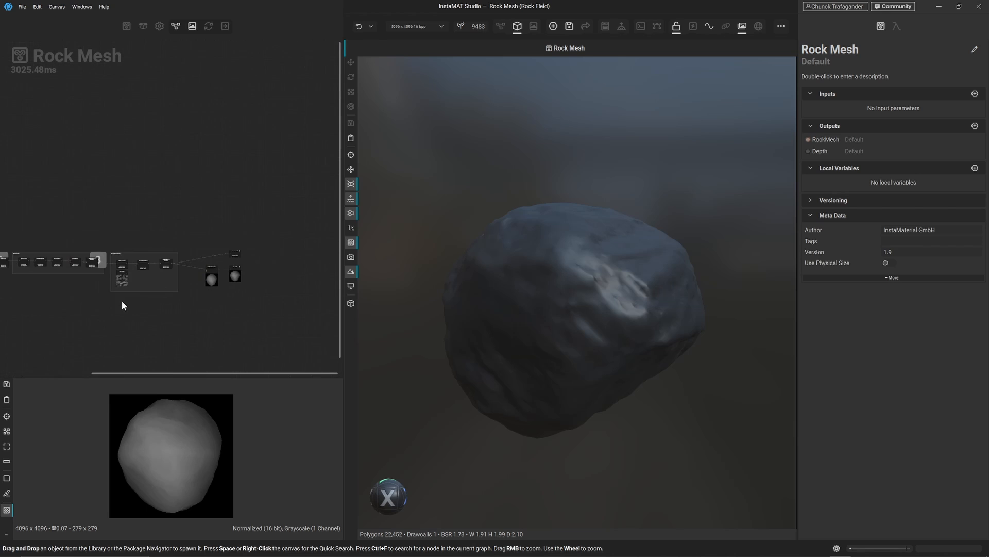
middle_click_drag(127, 301, 211, 281)
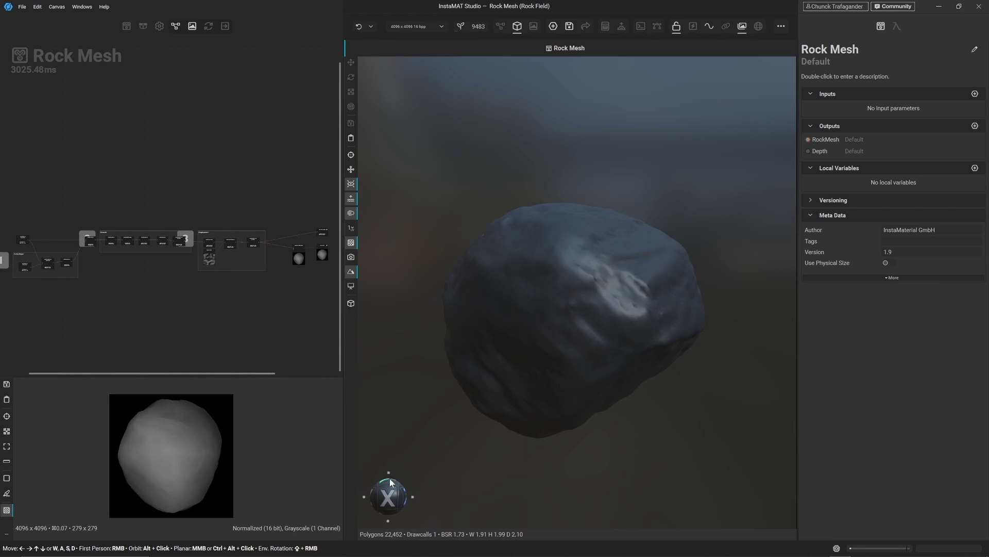
mouse_move(393, 486)
left_mouse_down()
mouse_move(451, 491)
mouse_move(392, 490)
left_mouse_up()
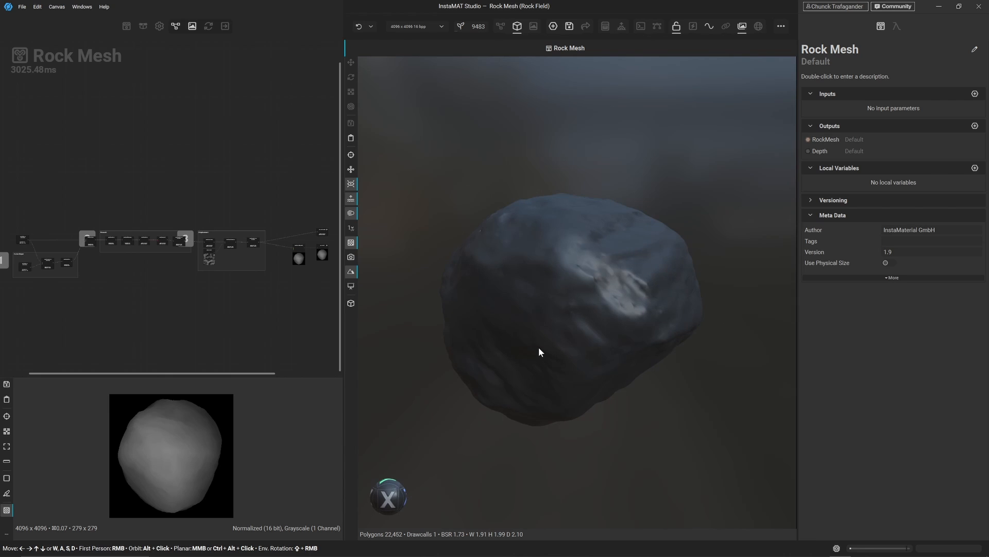
scroll(314, 255, "up", 6)
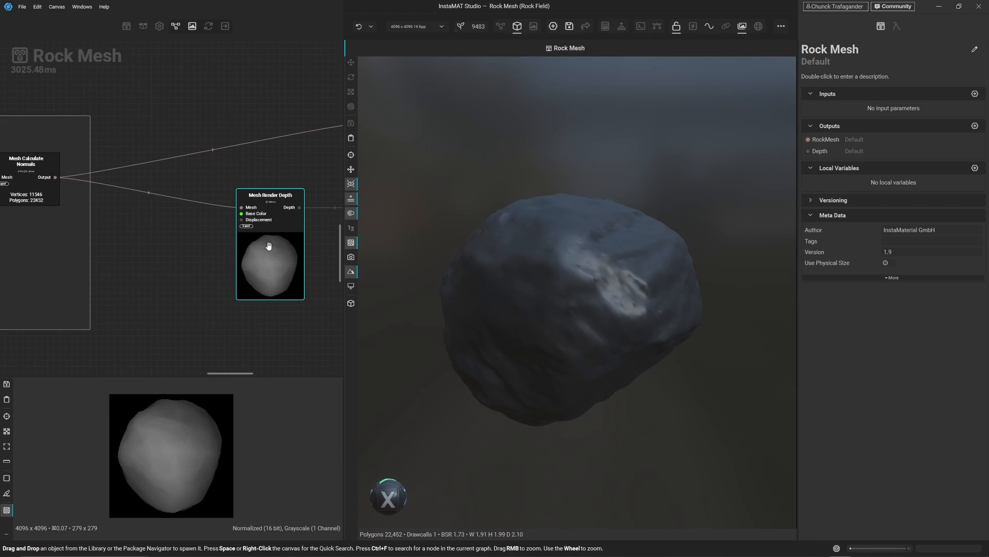
left_click(269, 246)
scroll(865, 452, "down", 1)
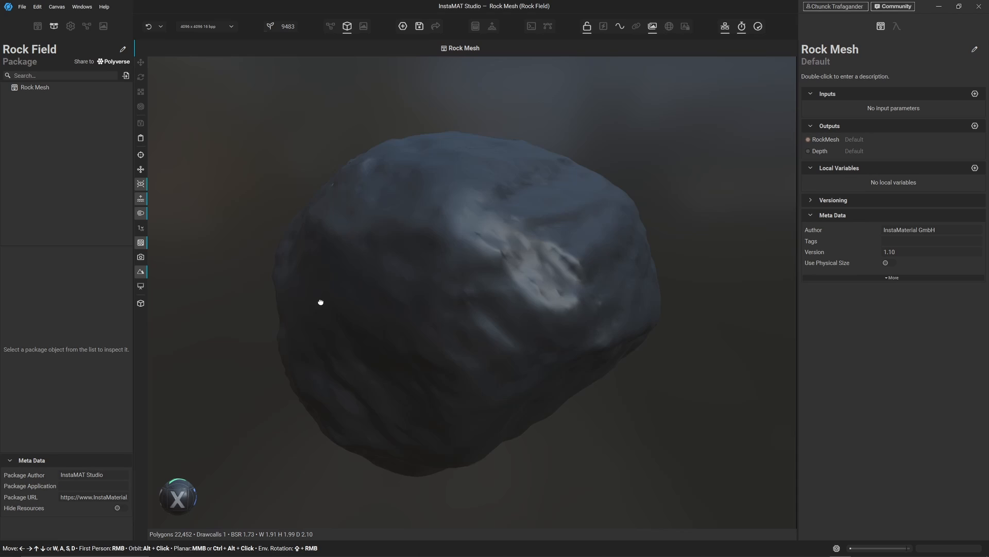
left_click_drag(320, 302, 316, 305, "alt")
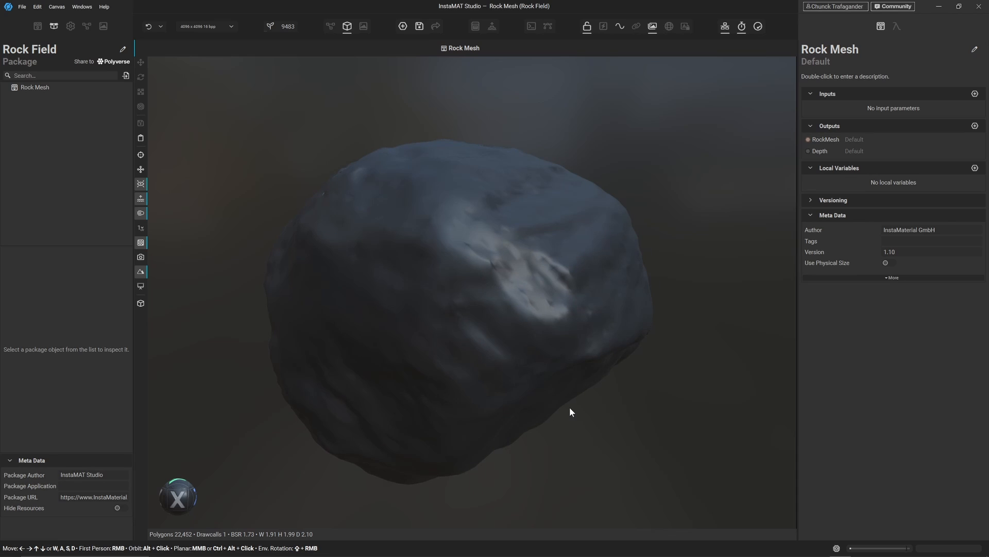
mouse_move(188, 496)
left_mouse_down()
mouse_move(166, 520)
mouse_move(186, 501)
left_mouse_up()
scroll(299, 391, "down", 2)
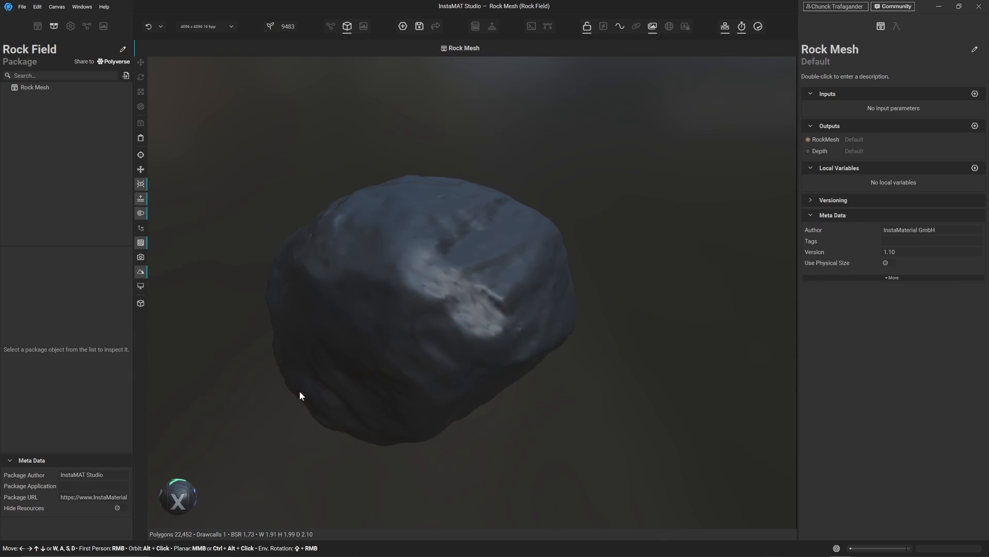
middle_click_drag(299, 390, 338, 404)
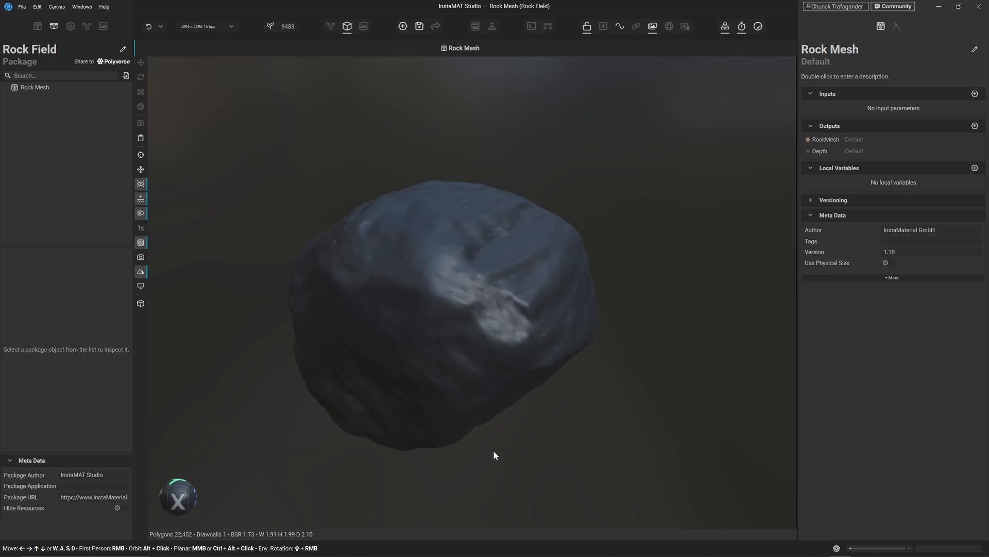
- Create a new Element Graph in the package and name it Rock Field
left_click(402, 27)
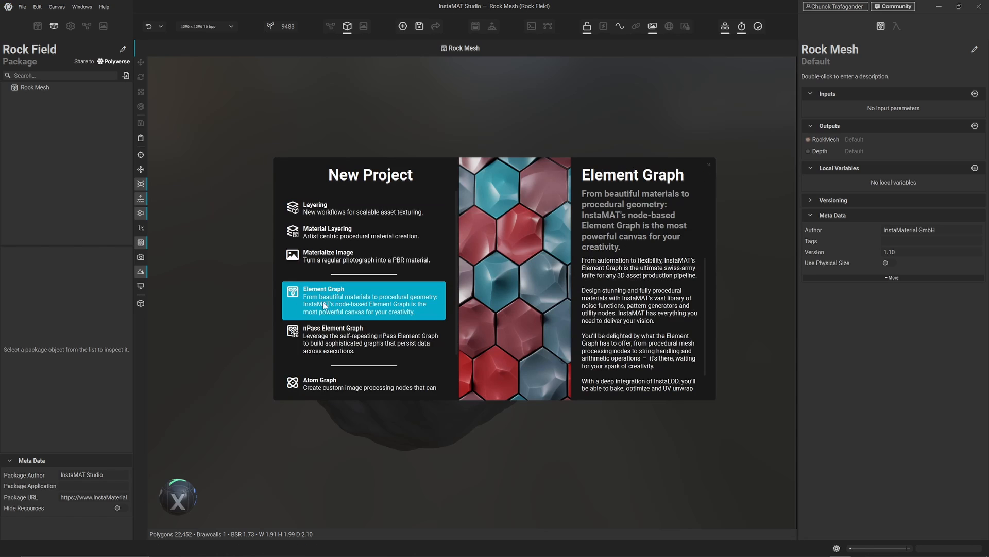
left_click(329, 305)
left_click(334, 222)
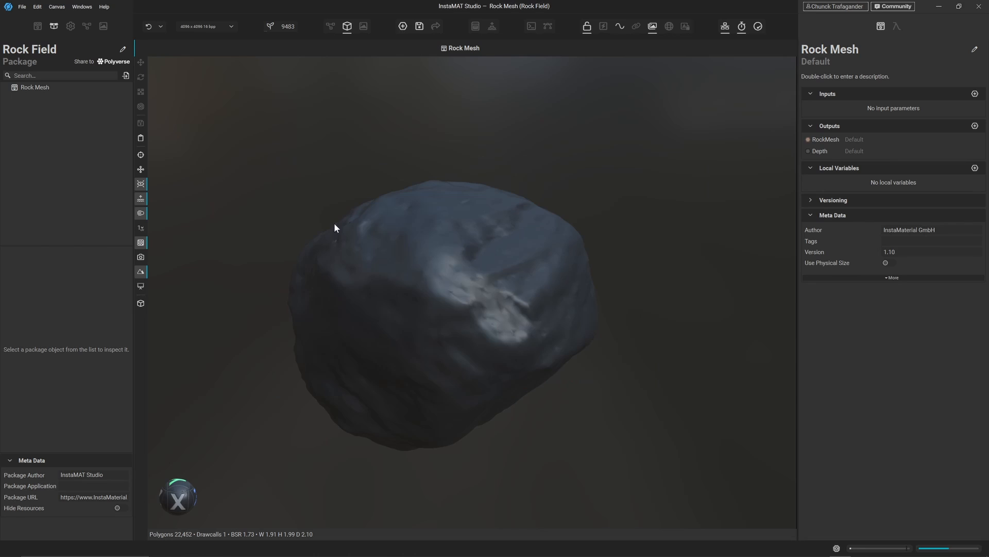
left_click(43, 101)
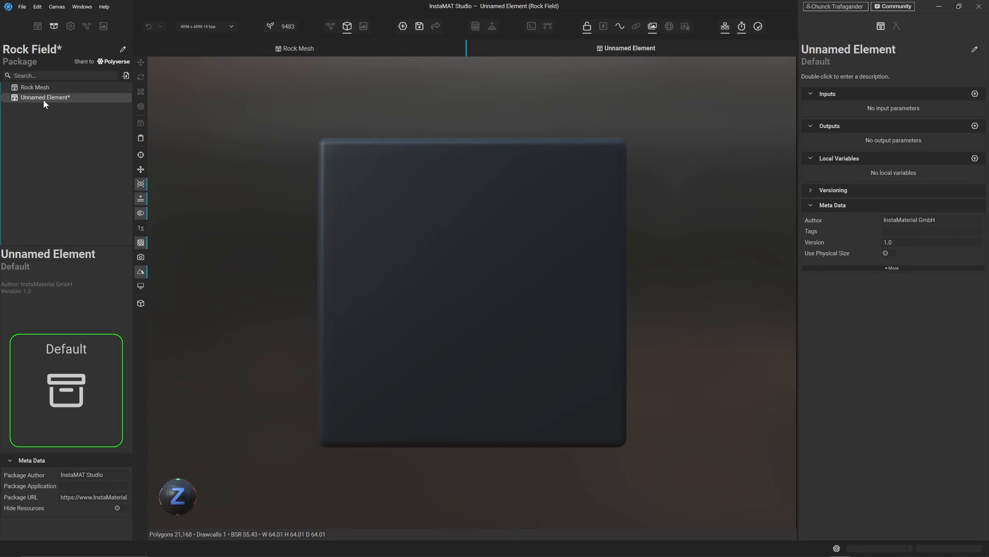
left_click(42, 99)
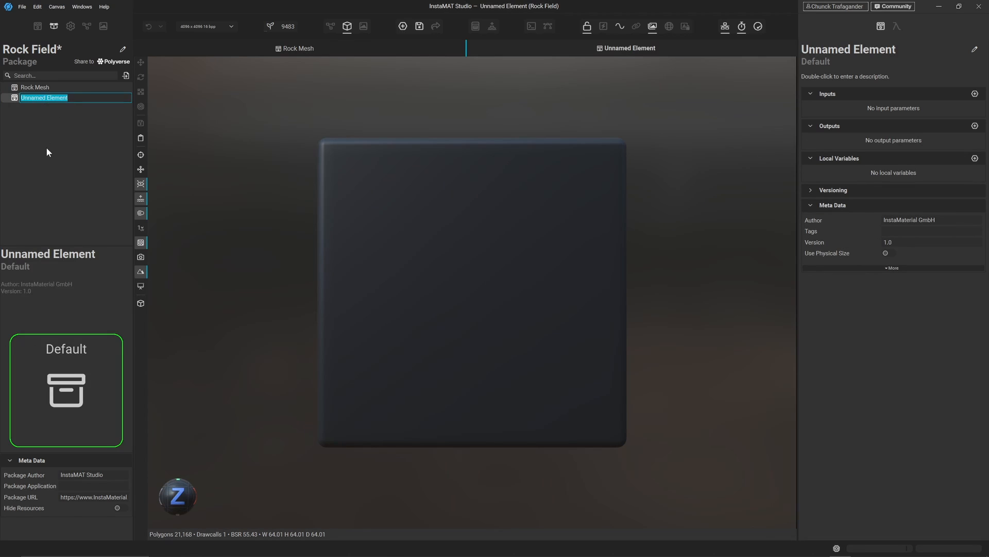
type("Rock Field")
key("Return")
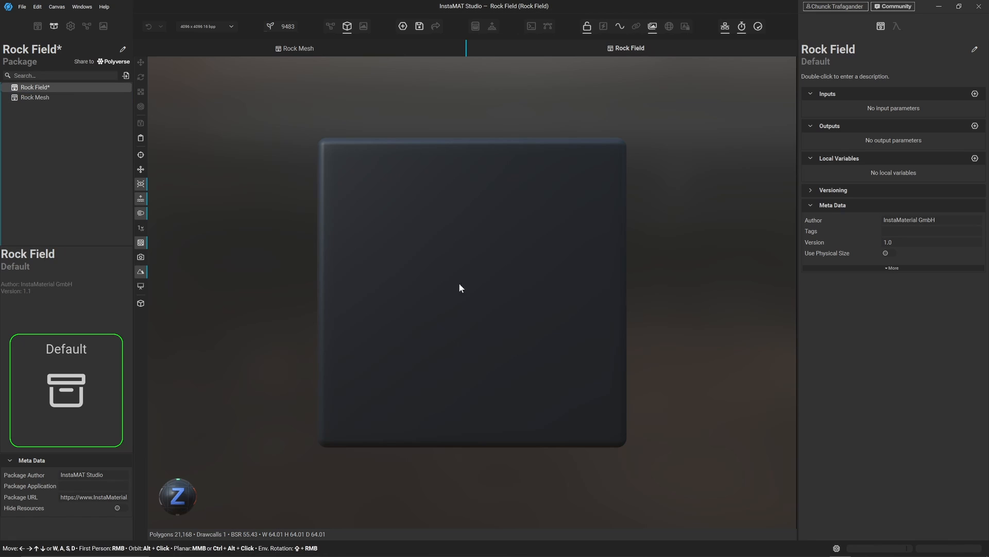
- Make the node graph the main work area, with the 3D and image previews in a widened side area
left_click(330, 26)
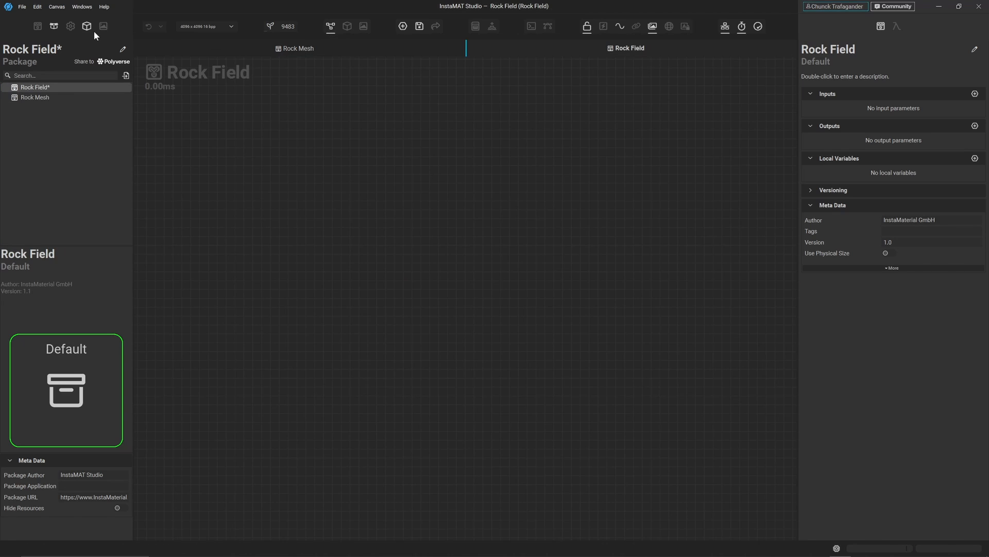
left_click(94, 31)
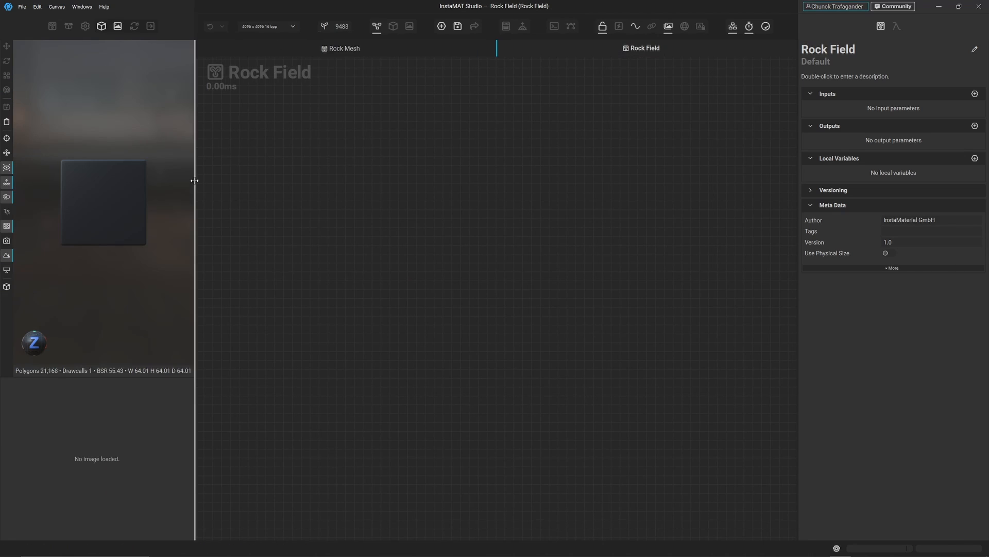
left_click_drag(195, 180, 272, 176)
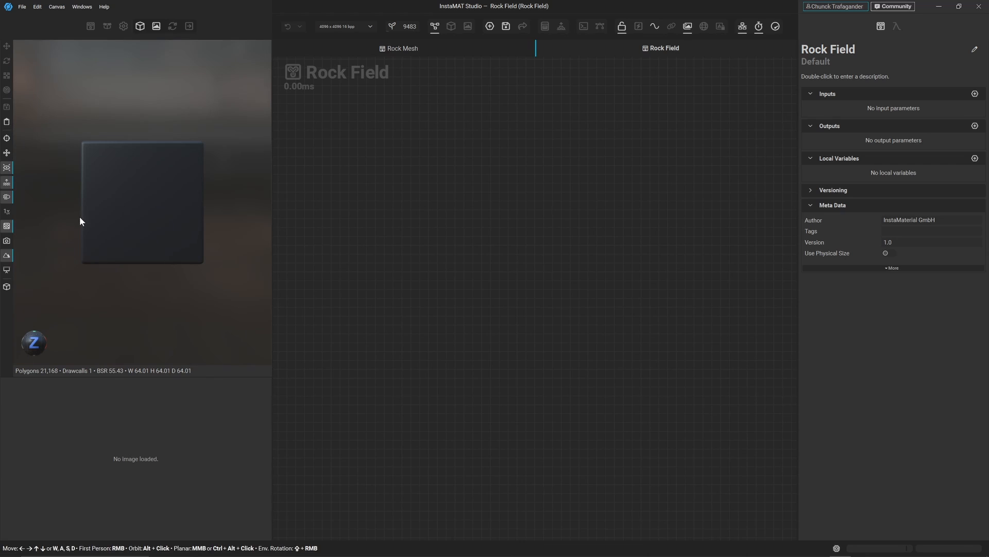
- Choose Plane_High.fbx as the preview mesh for the Rock Field project
key("m")
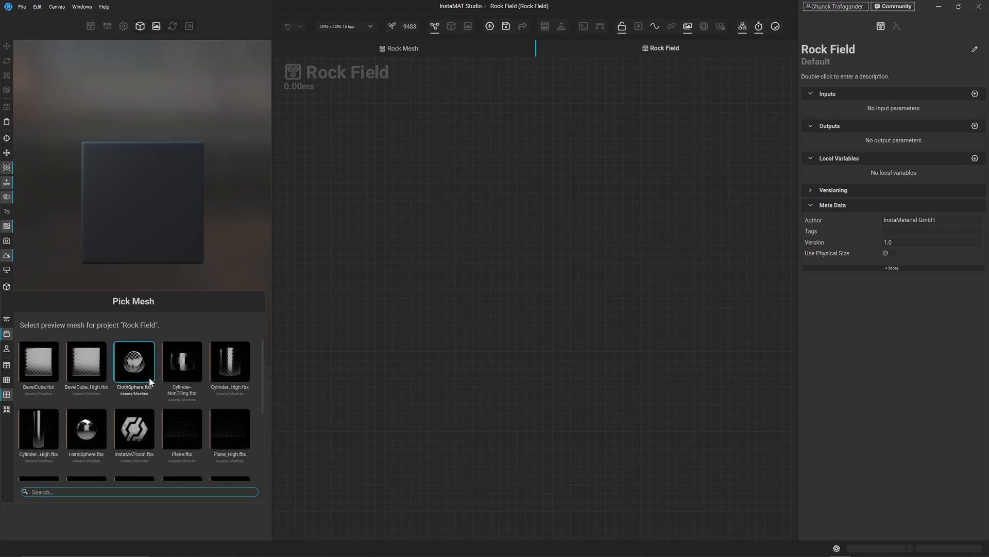
left_click(222, 438)
double_click(216, 432)
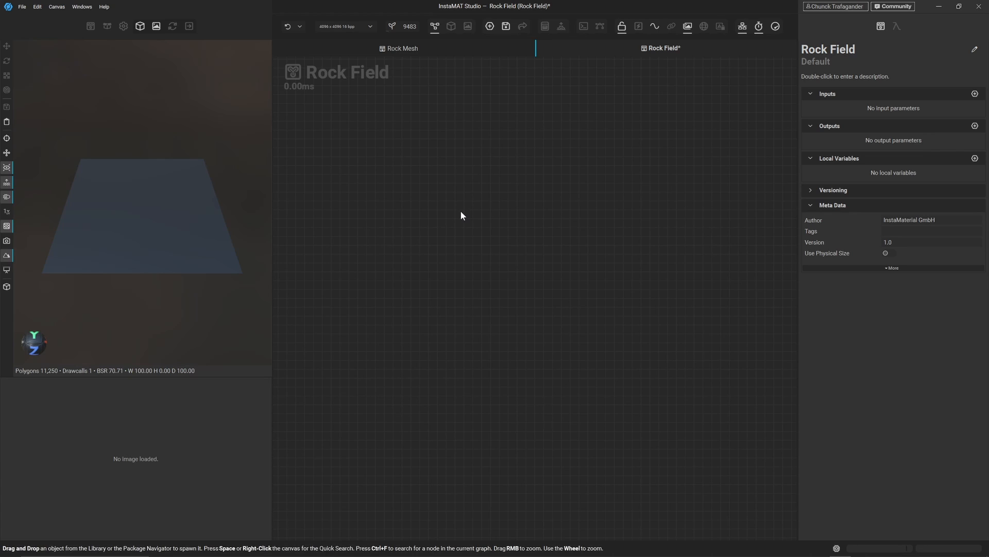
- Add the Rock Mesh graph as a node in the Rock Field graph and position it in the canvas's upper area
key("space")
type("rock")
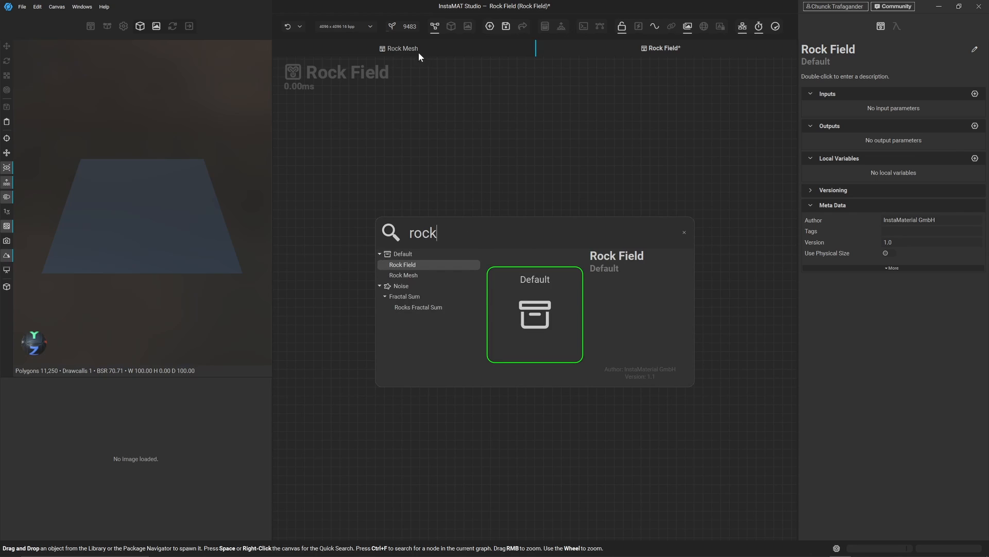
left_click(413, 277)
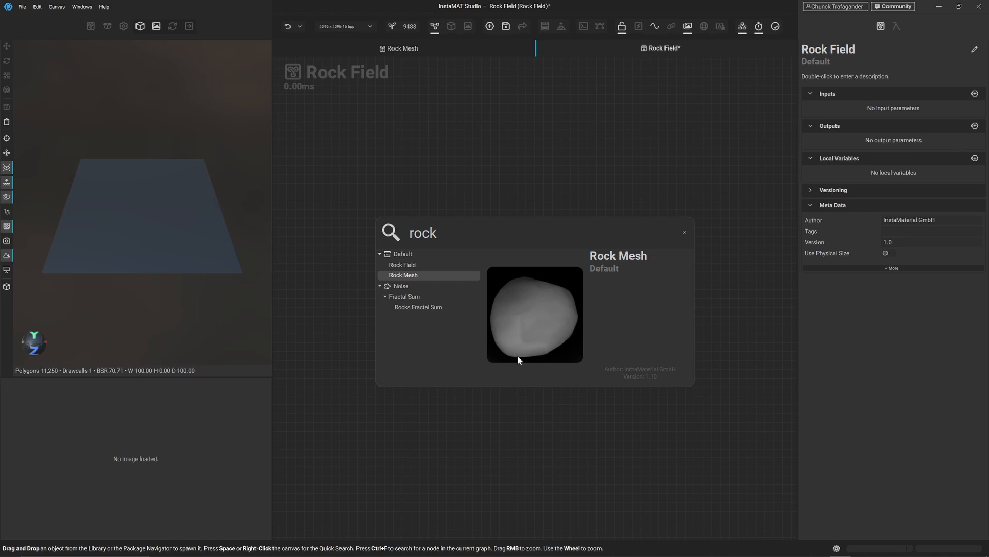
double_click(406, 277)
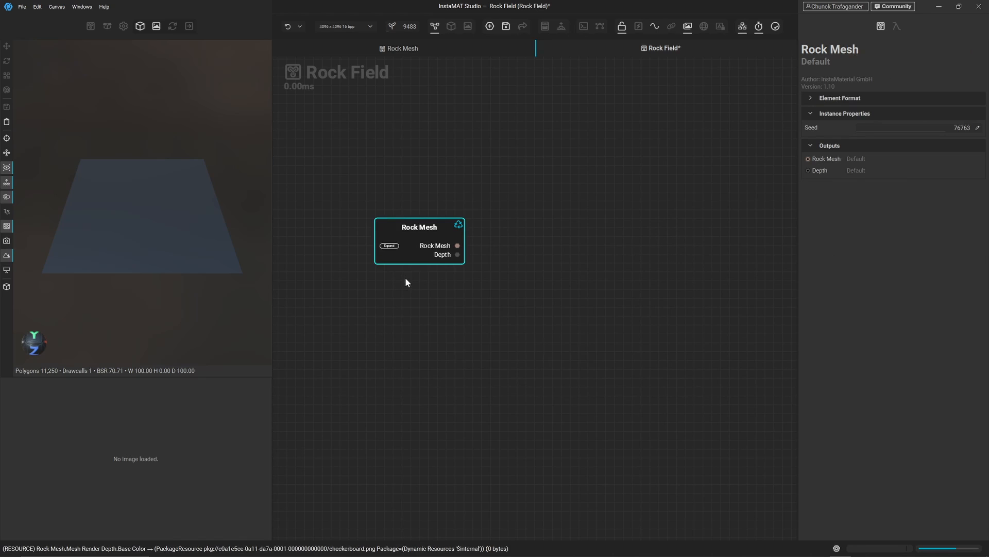
left_click_drag(416, 232, 434, 205)
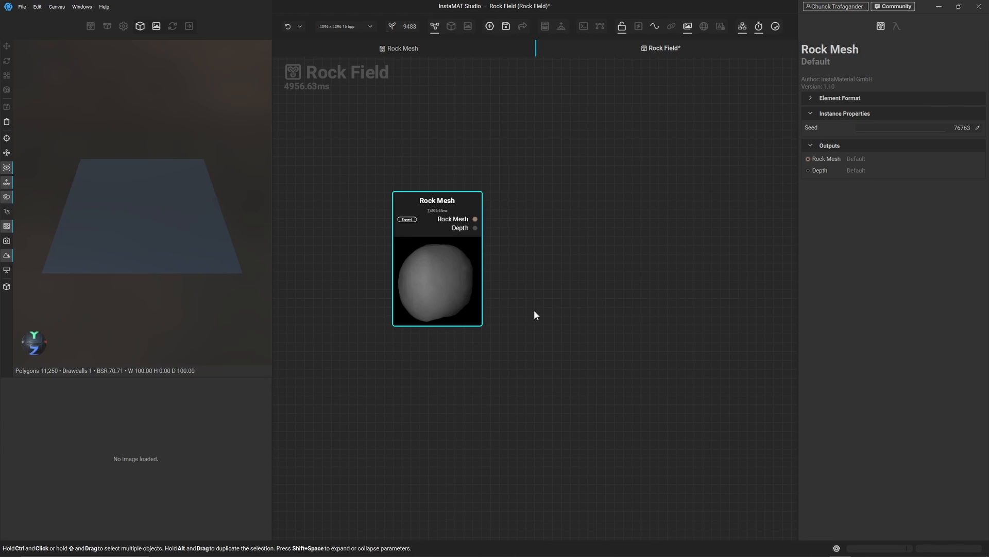
- Preview the Rock Mesh node's Depth and Rock Mesh outputs, and set its seed to 49434
scroll(441, 263, "up", 3)
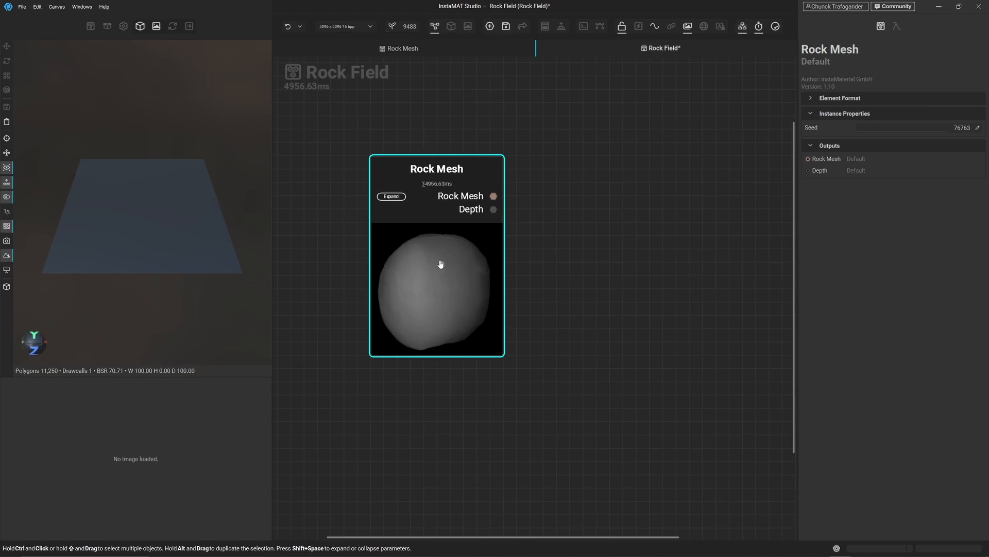
left_click(493, 210)
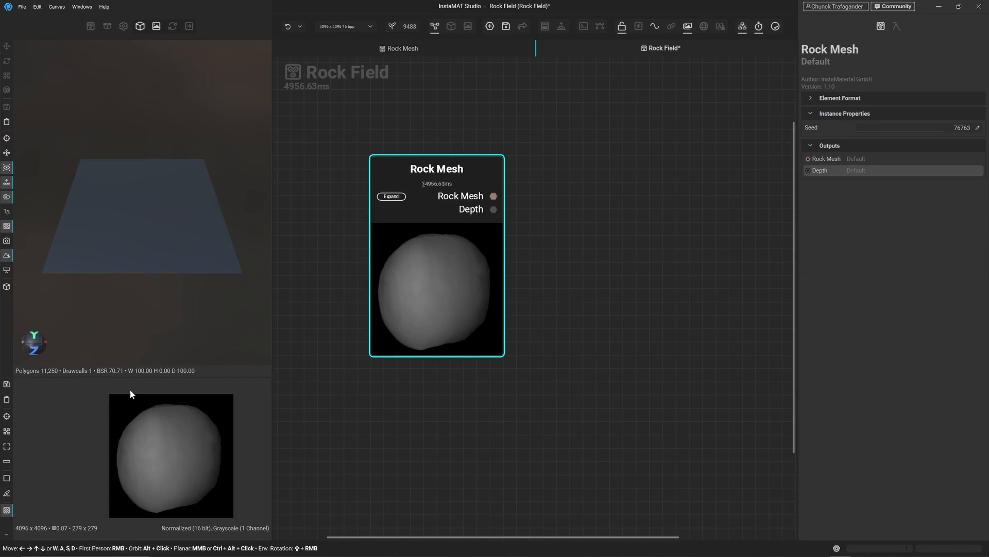
middle_click_drag(191, 420, 165, 404)
left_click(493, 197)
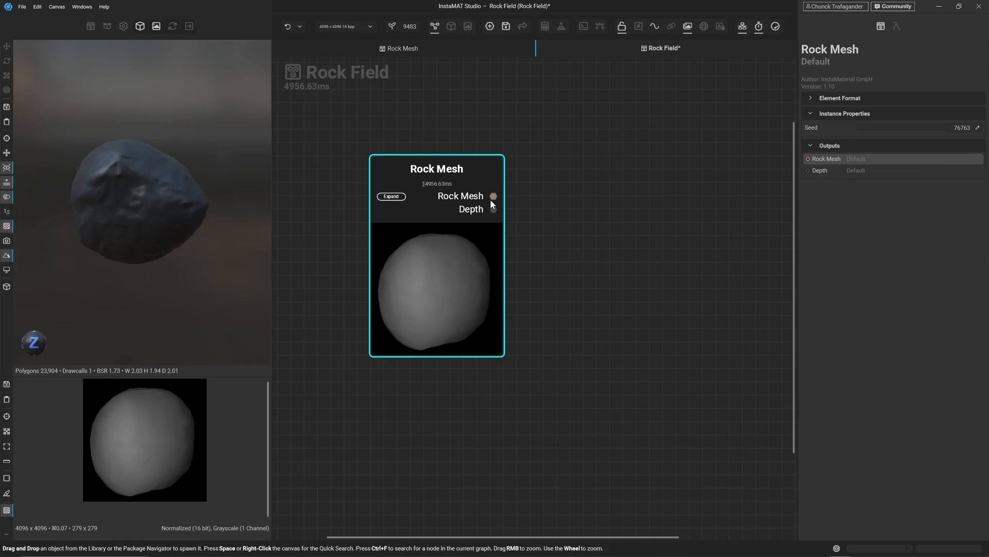
left_click_drag(54, 354, 76, 352, "alt")
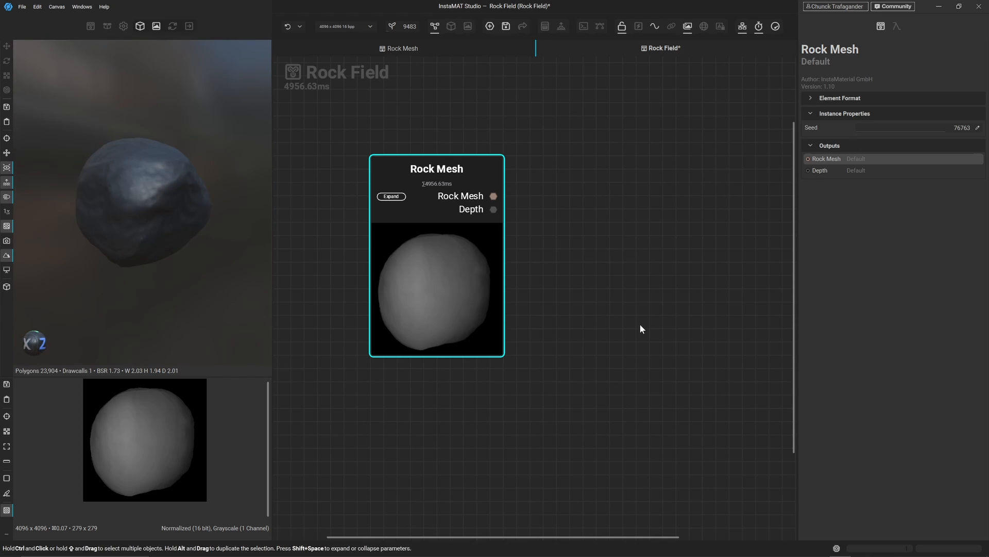
left_click(913, 128)
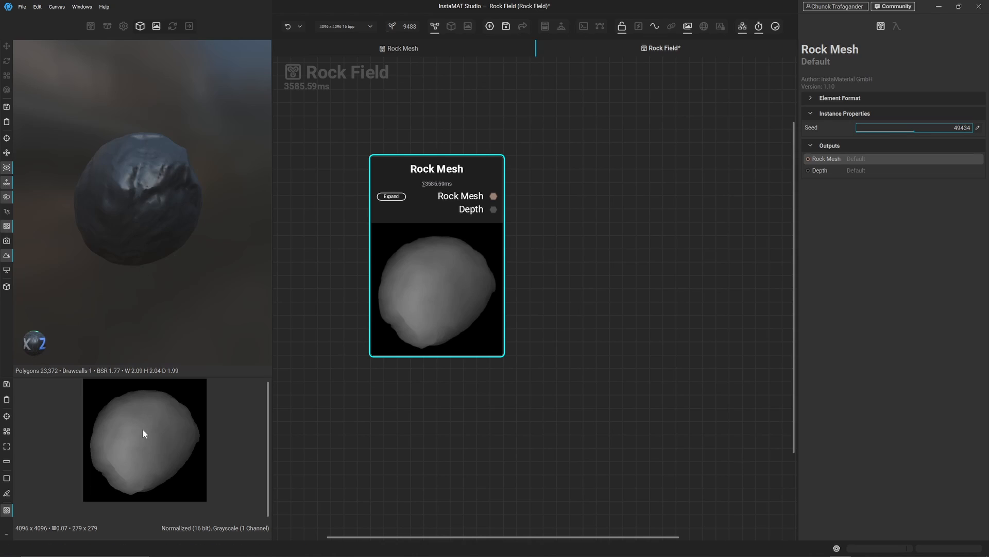
left_click_drag(143, 429, 132, 432)
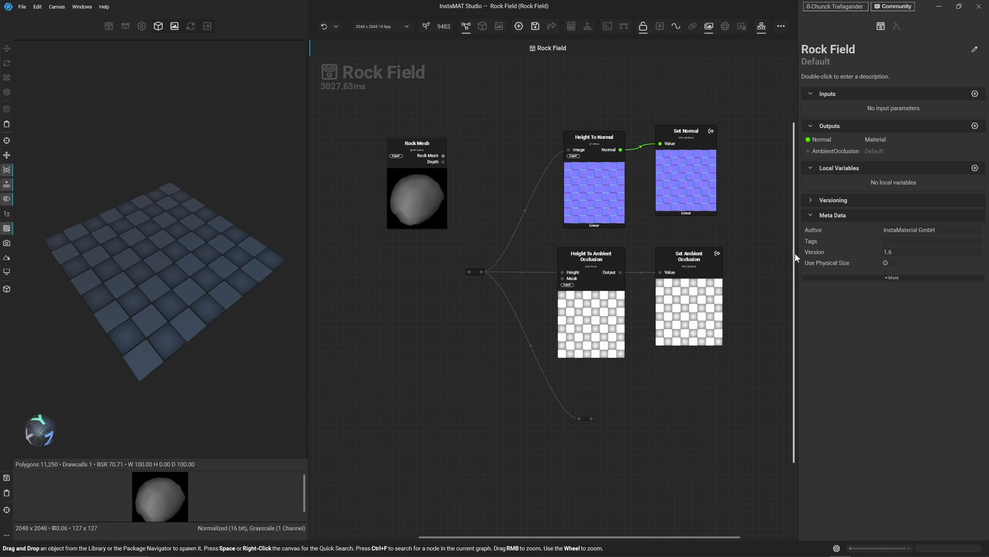
- Add a grayscale image output (ElementImageGray) to the Rock Field graph and name it Height
left_click(976, 126)
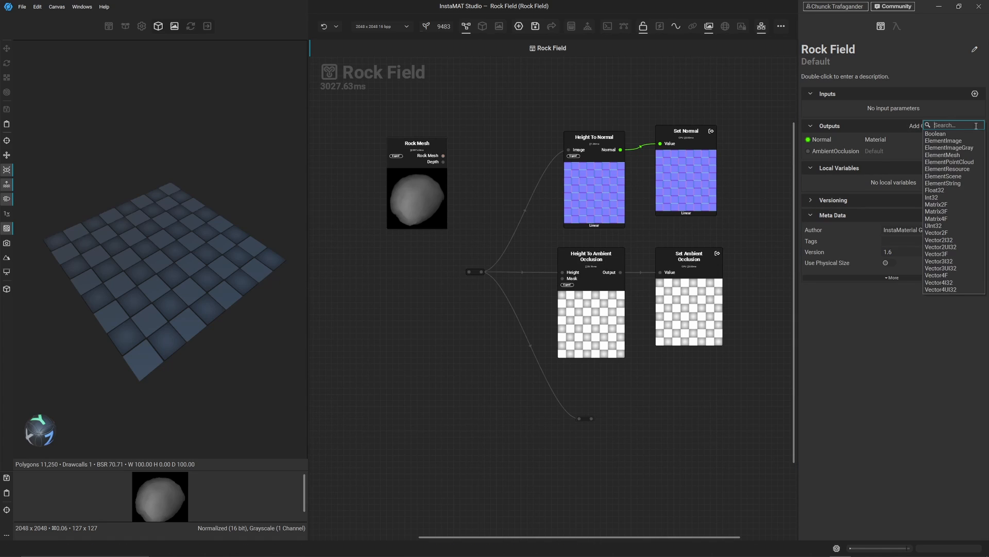
left_click(955, 148)
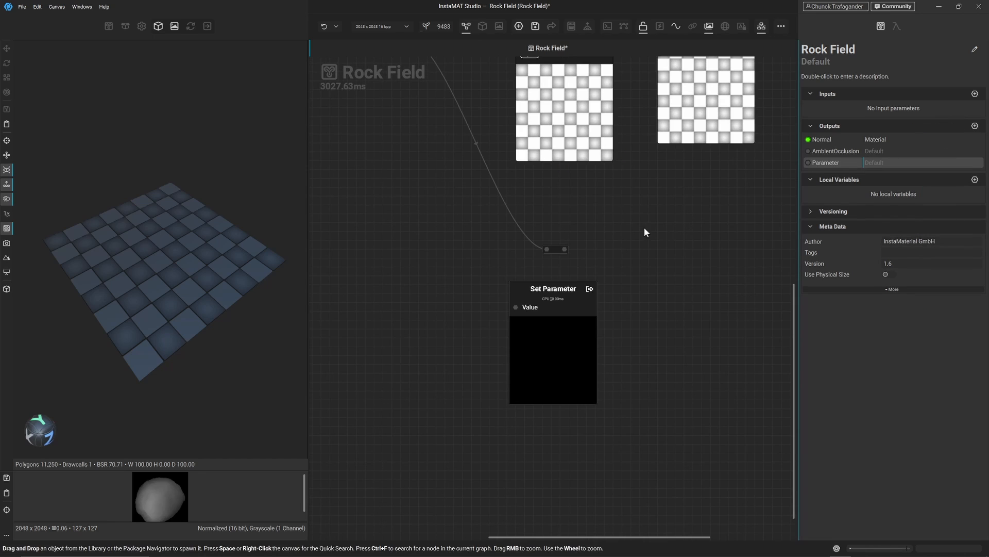
scroll(660, 231, "down", 2)
middle_click_drag(662, 234, 642, 295)
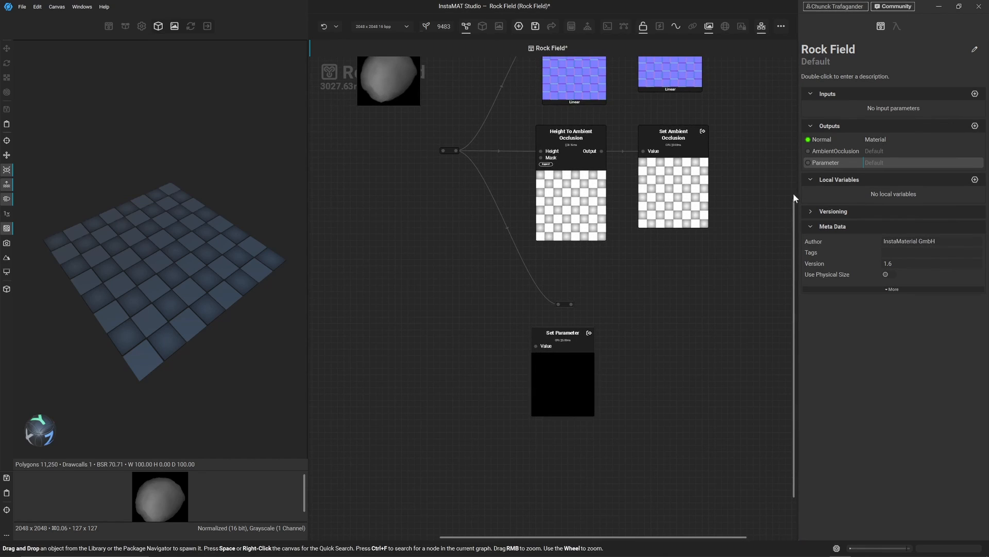
double_click(827, 163)
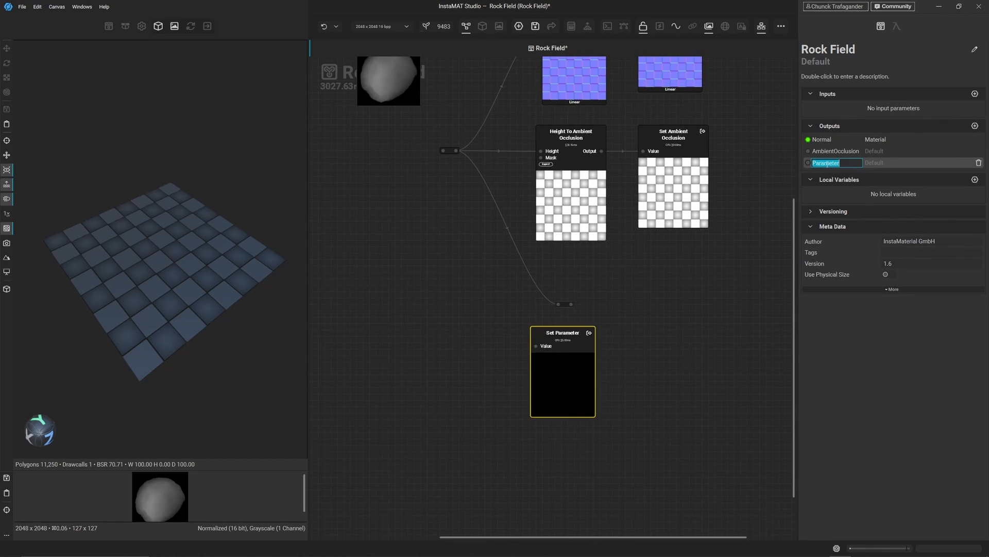
type("Hei")
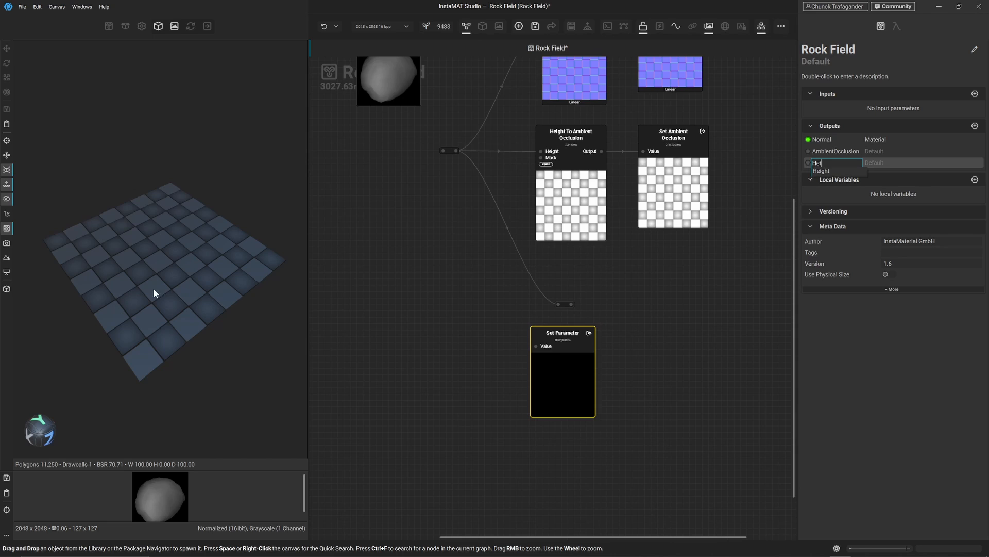
left_click(817, 171)
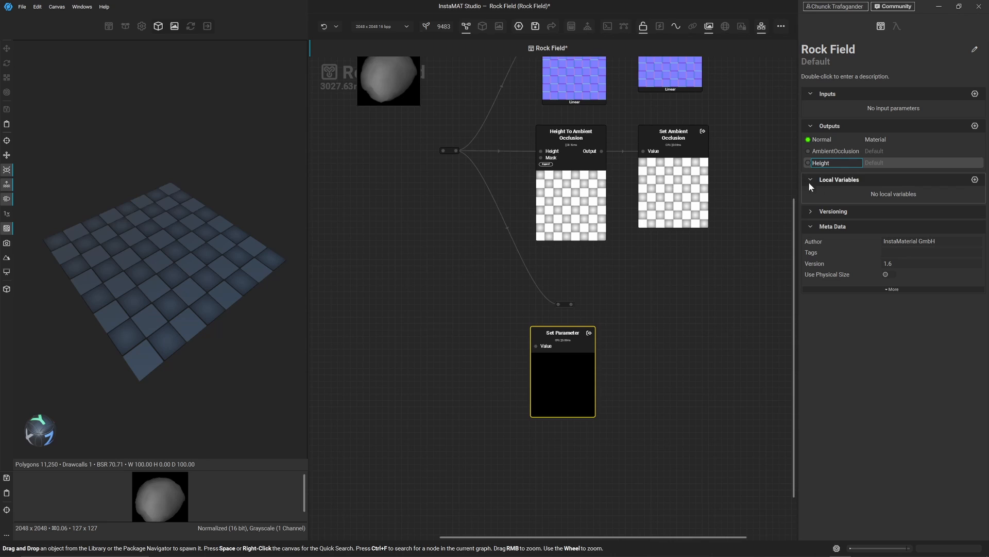
left_click(734, 264)
- Place the Set Height node below Set Ambient Occlusion and connect the lower reroute node to its Value input
left_click_drag(560, 399, 662, 355)
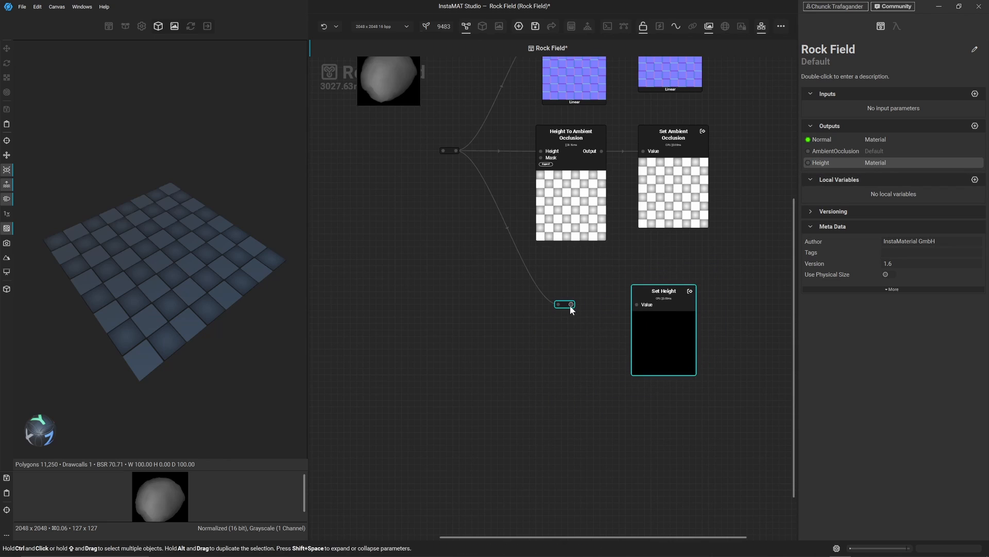
left_click_drag(570, 306, 638, 304)
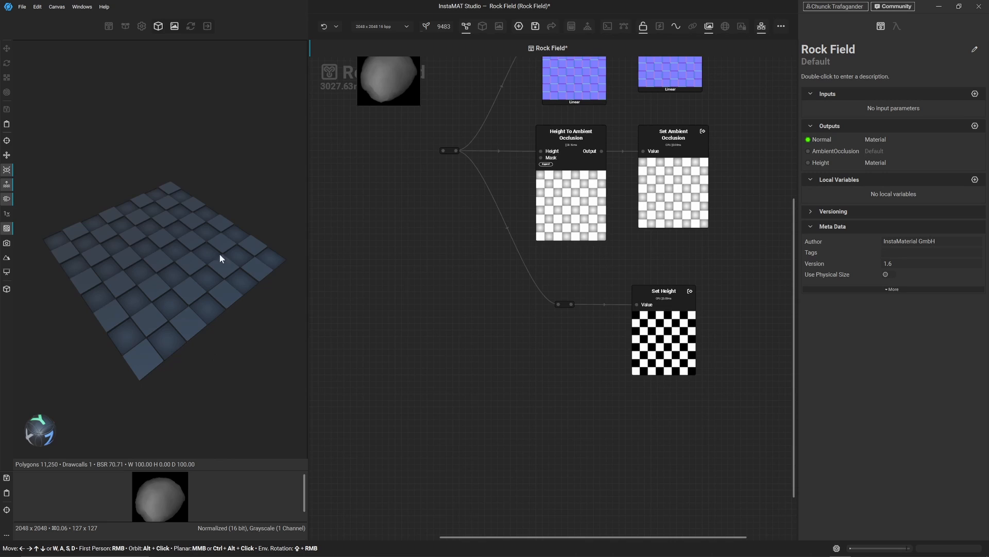
- Examine the height displacement on the plane up close in the 3D preview
scroll(187, 267, "up", 5)
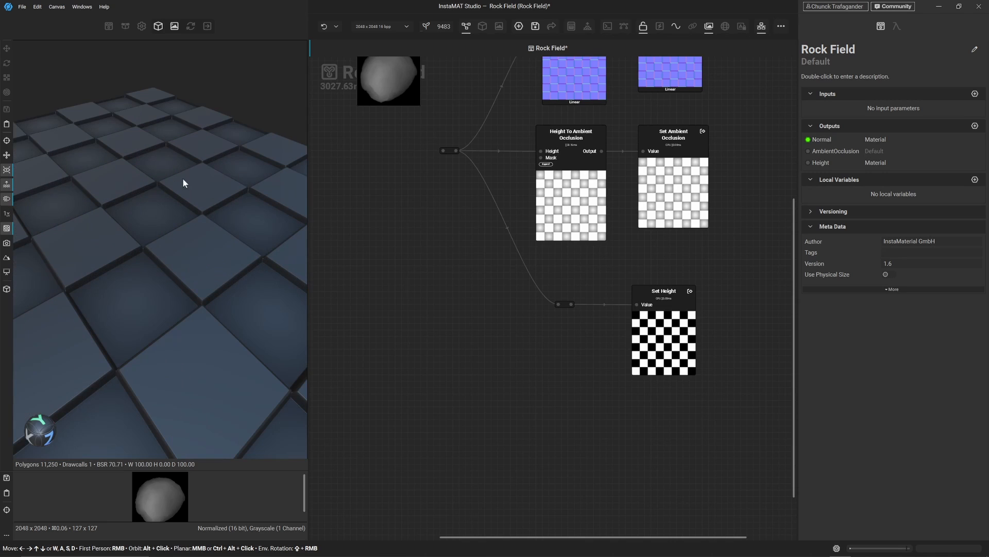
left_click(7, 185)
scroll(132, 312, "down", 3)
middle_click_drag(154, 299, 212, 263)
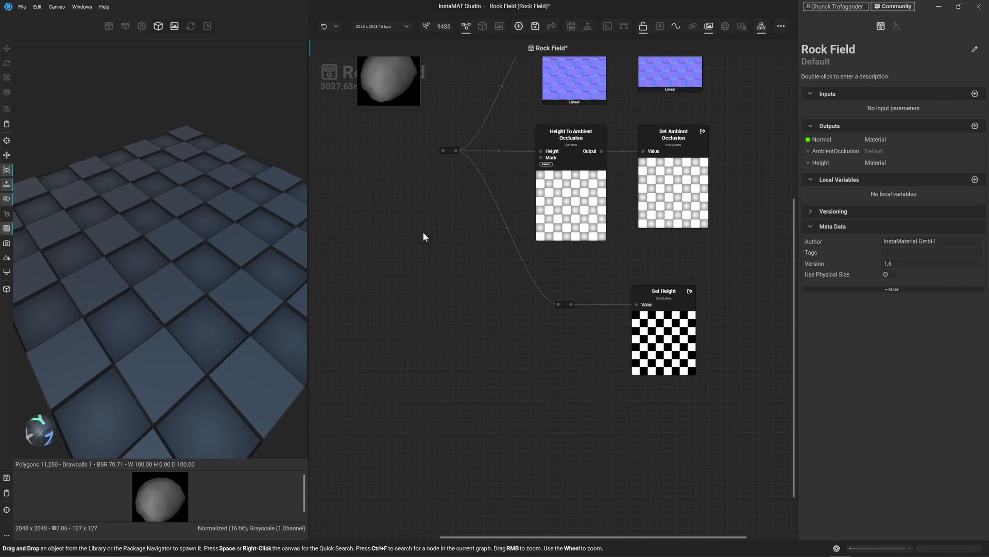
- Move the Rock Mesh node farther left of the reroute point, leaving space between them for new nodes
middle_click_drag(434, 239, 549, 315)
scroll(481, 309, "down", 3)
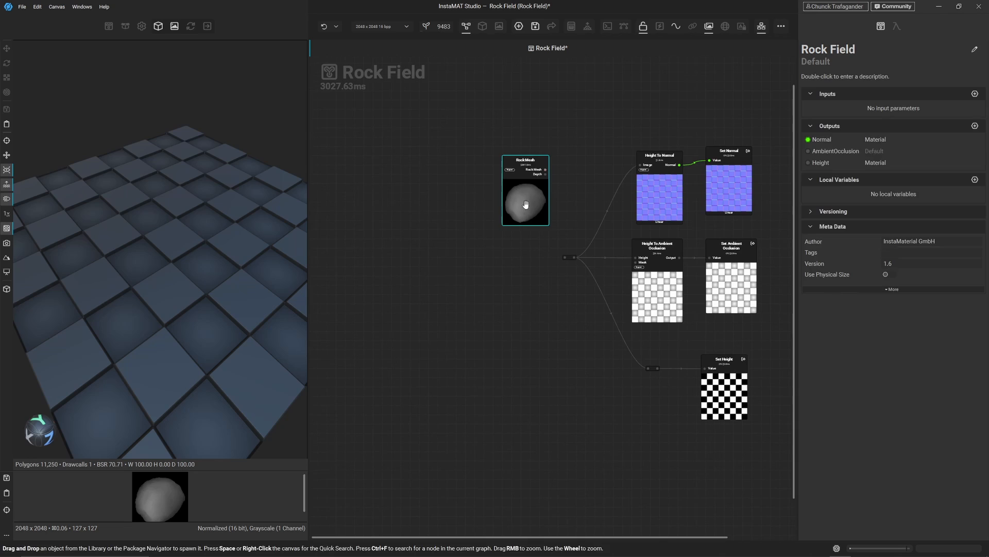
left_click_drag(526, 205, 354, 279)
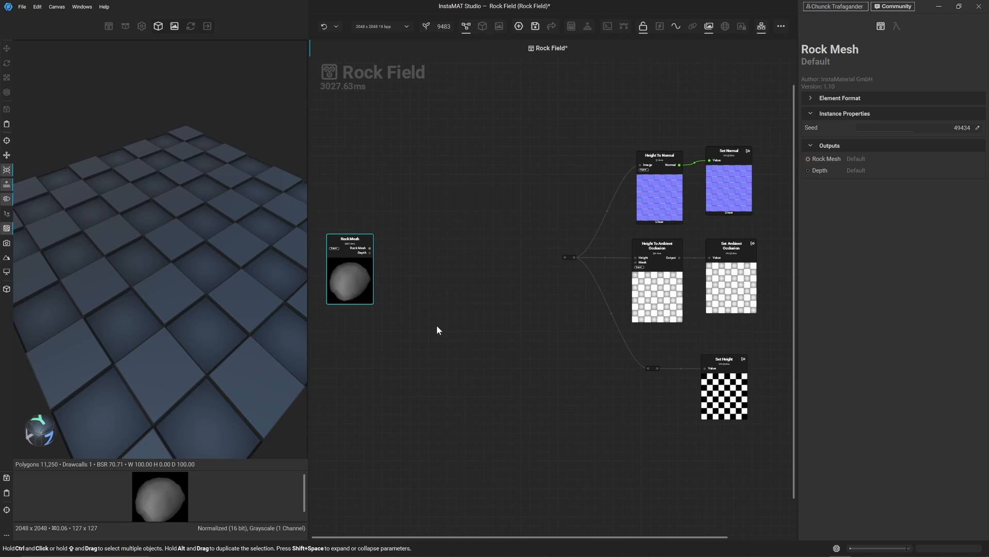
- Preview the Rock Mesh output in the 3D view with displacement turned off, and examine the rock from several sides
scroll(358, 266, "up", 4)
middle_click_drag(350, 262, 482, 276)
left_click(479, 241)
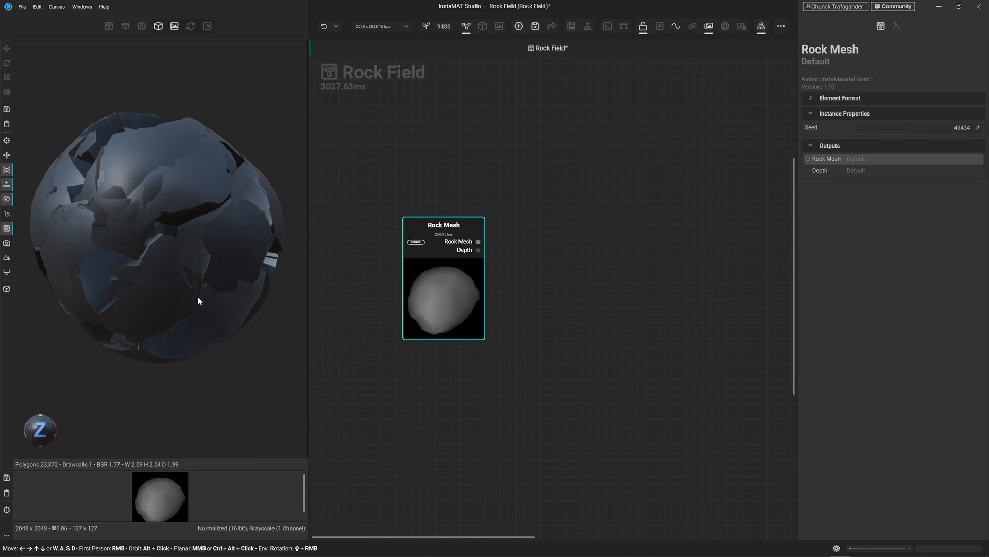
left_click(9, 186)
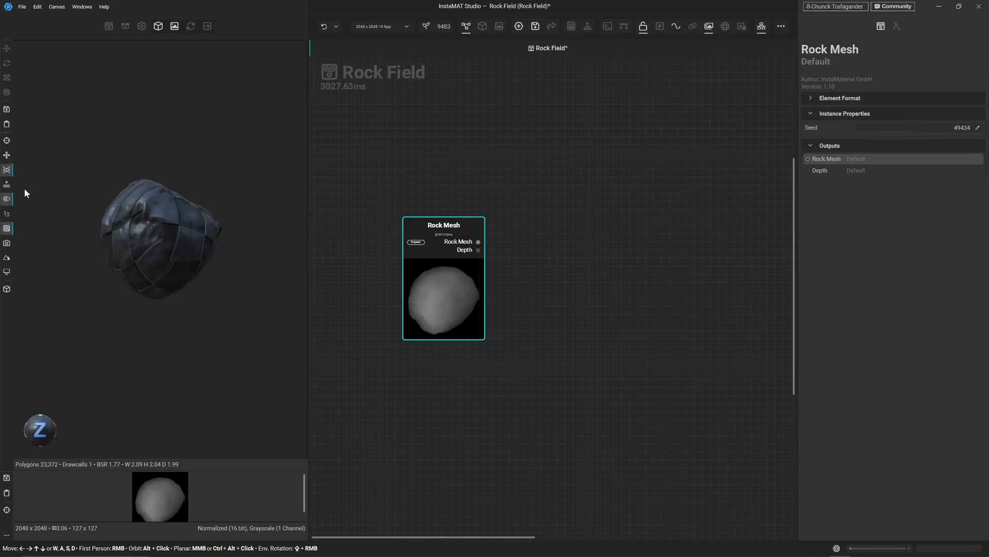
scroll(670, 316, "down", 3)
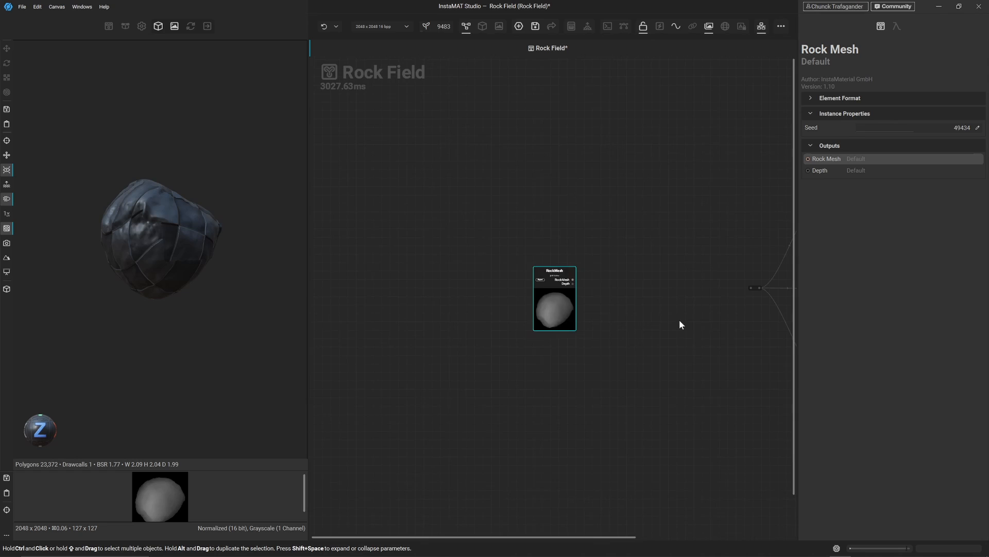
middle_click_drag(679, 320, 504, 315)
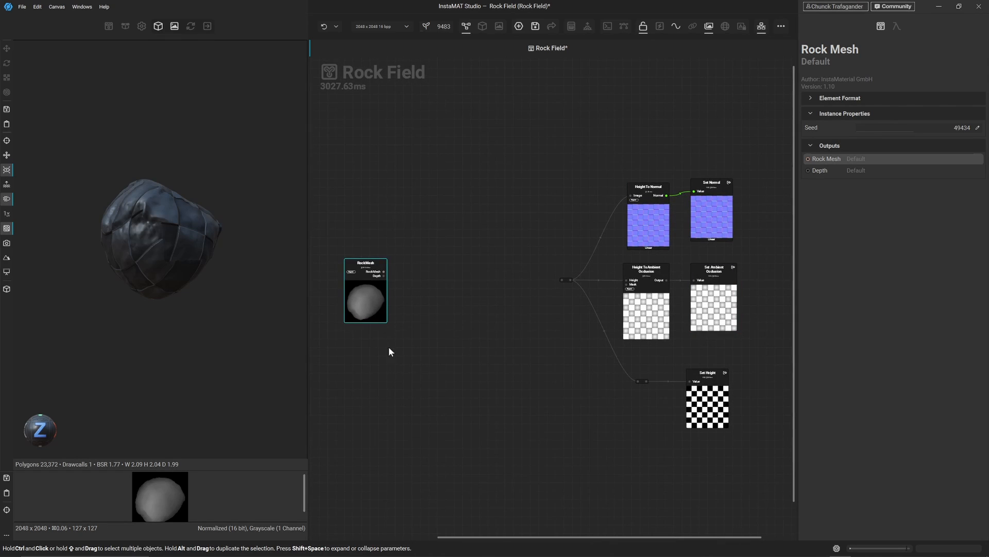
middle_click_drag(389, 351, 466, 347)
scroll(443, 344, "up", 2)
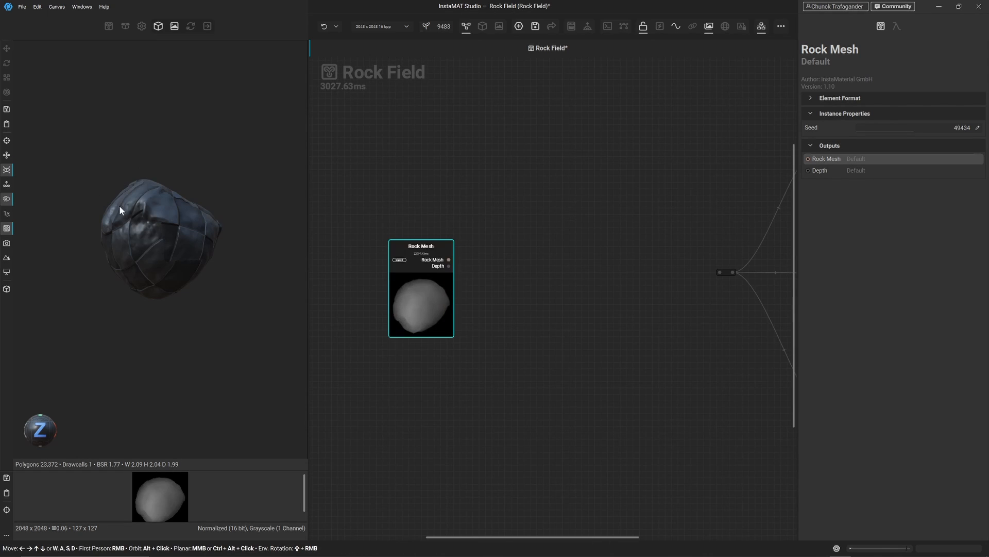
right_click_drag(149, 178, 196, 197)
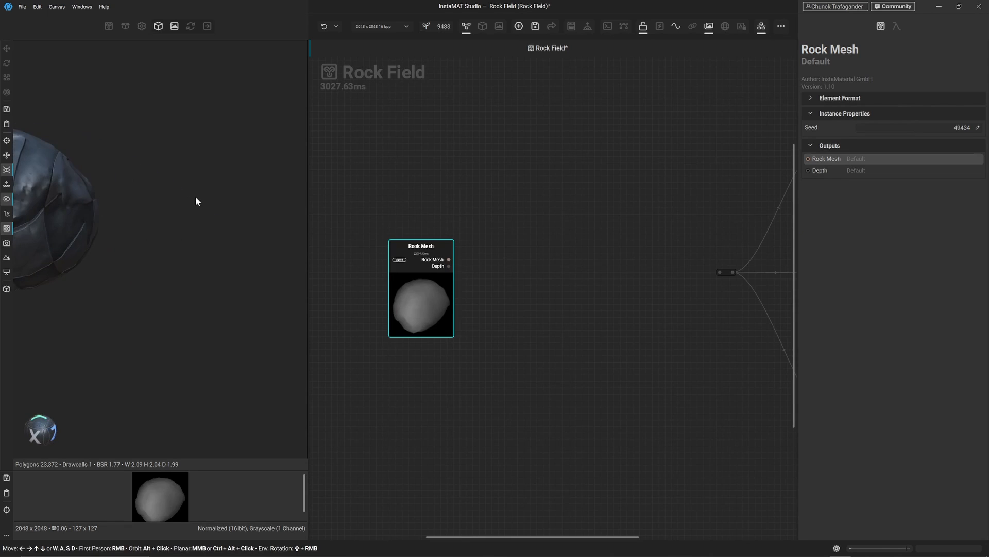
key("f")
left_click_drag(124, 237, 196, 213, "alt")
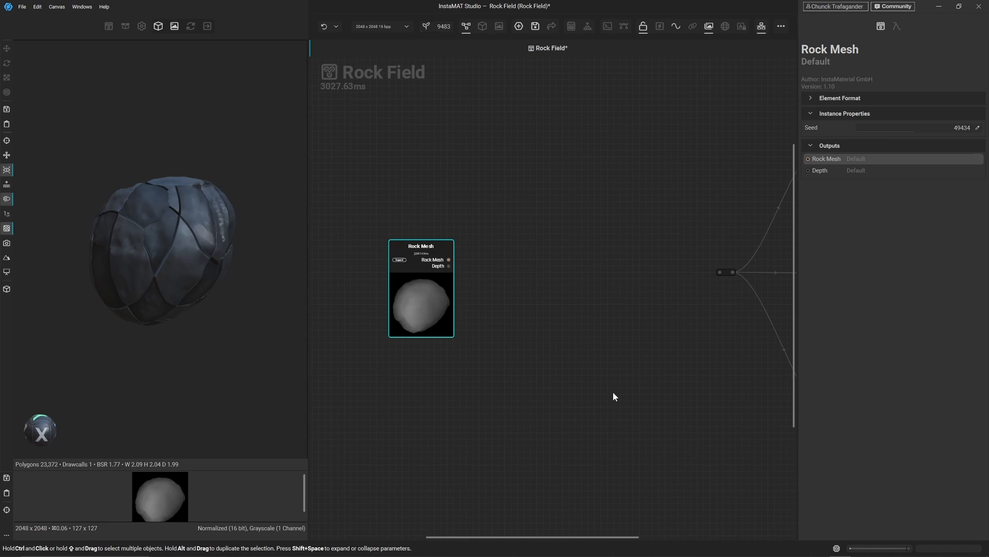
- Add a Mesh Drop On Topology node fed by the Rock Mesh output
left_click(449, 260)
left_click_drag(453, 261, 546, 248)
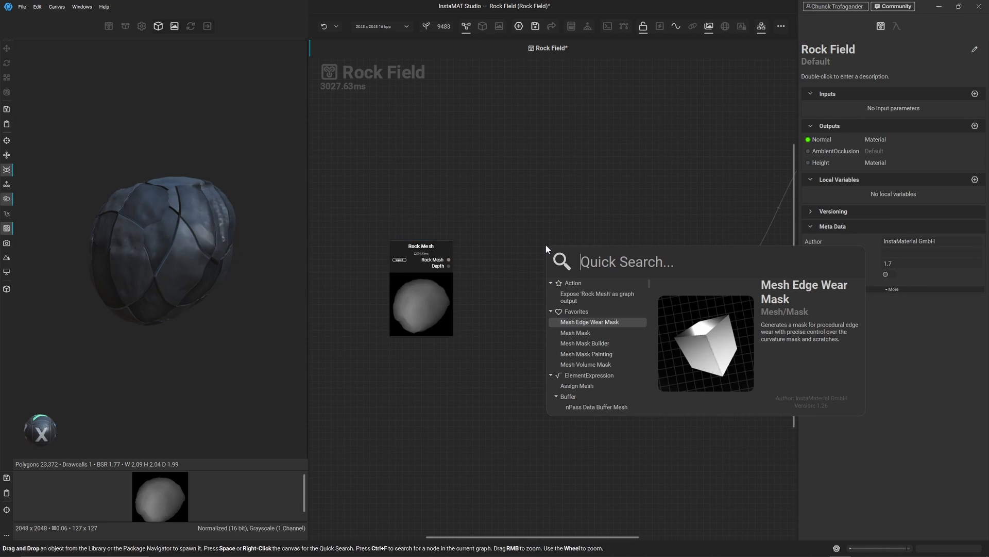
type("mesh drop")
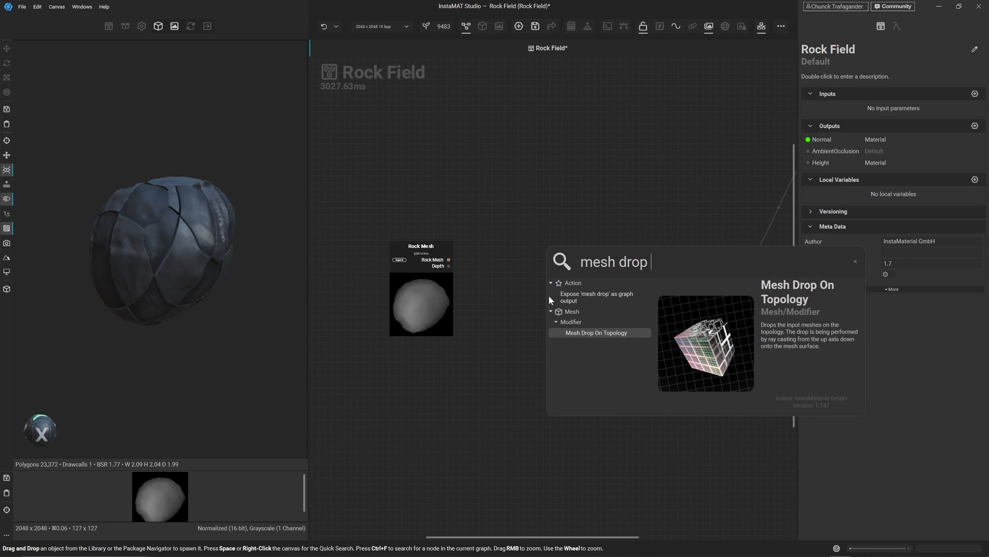
left_click(589, 334)
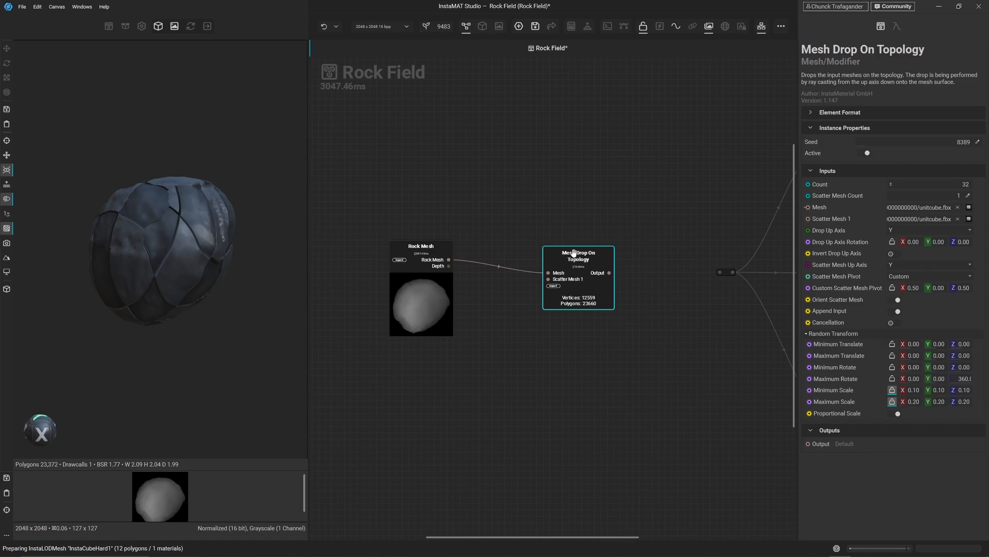
- Replace the connection into the Mesh input with one from Rock Mesh to Scatter Mesh 1, and preview the Mesh Drop On Topology output
scroll(541, 272, "up", 2)
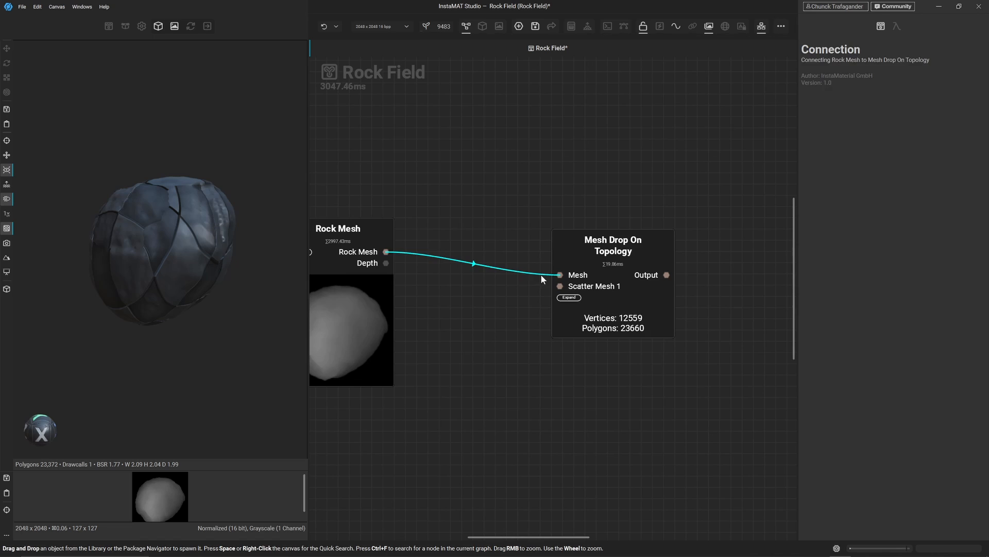
key("Delete")
left_click_drag(386, 252, 560, 286)
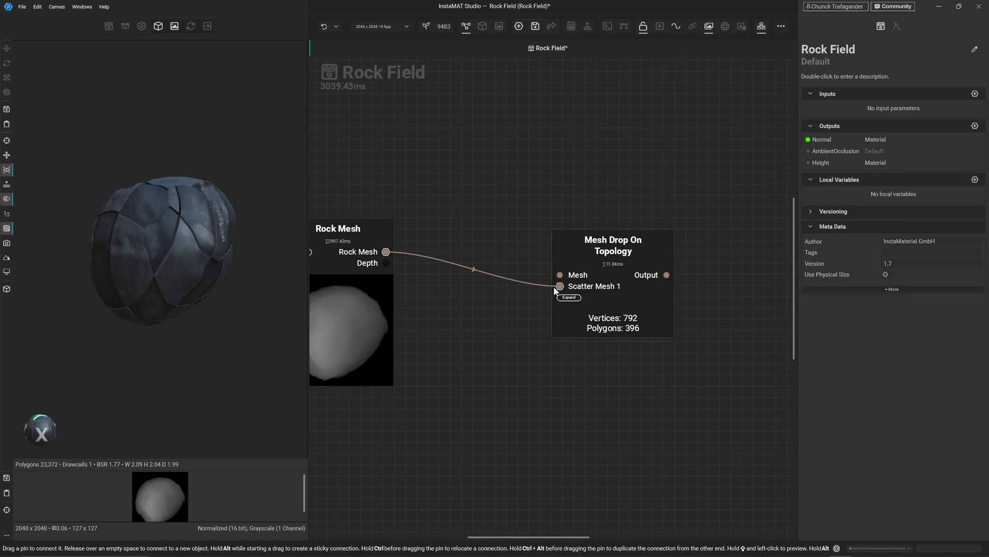
left_click_drag(616, 236, 603, 191)
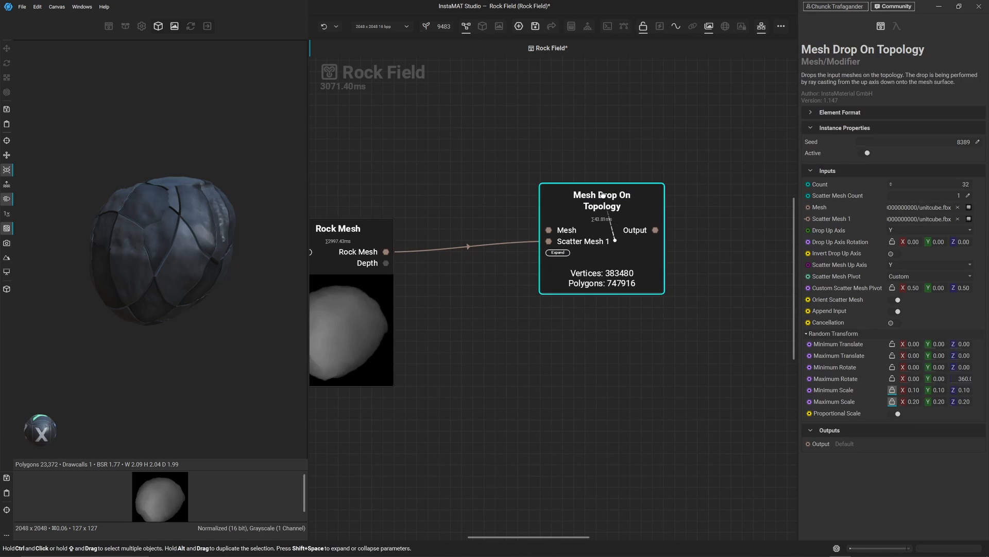
middle_click_drag(446, 190, 494, 217)
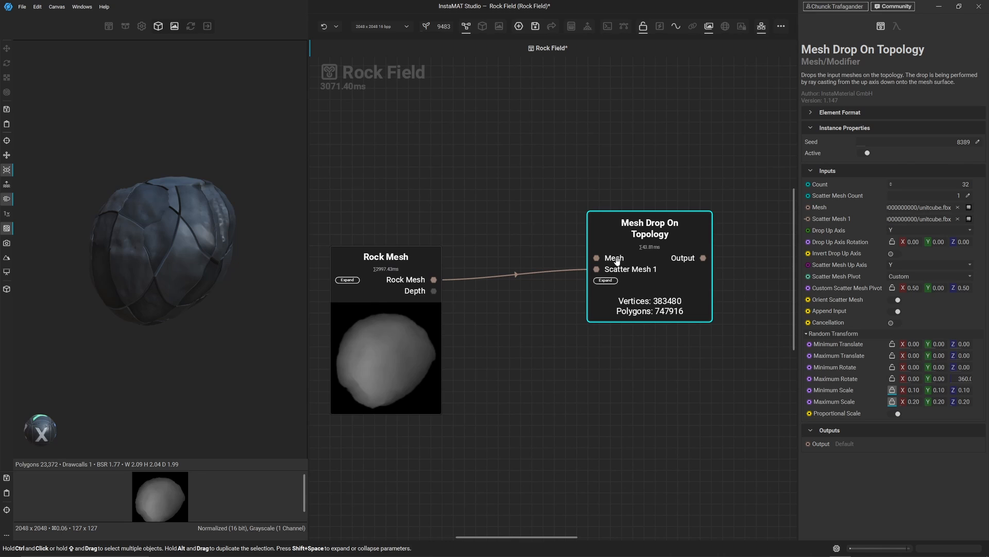
left_click(701, 257)
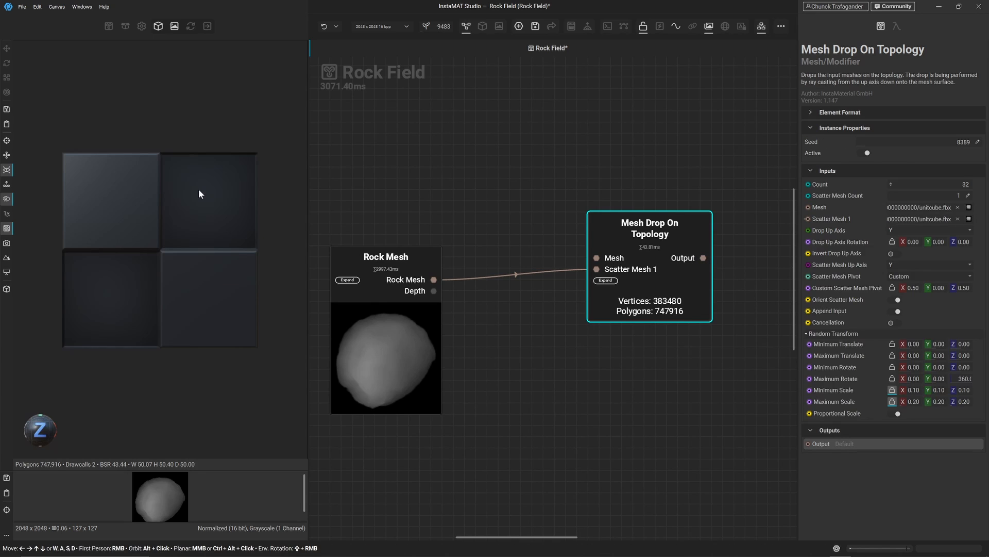
- Examine the small rocks scattered on top of the cube from several angles and up close in the 3D view
left_click_drag(187, 193, 215, 231, "alt")
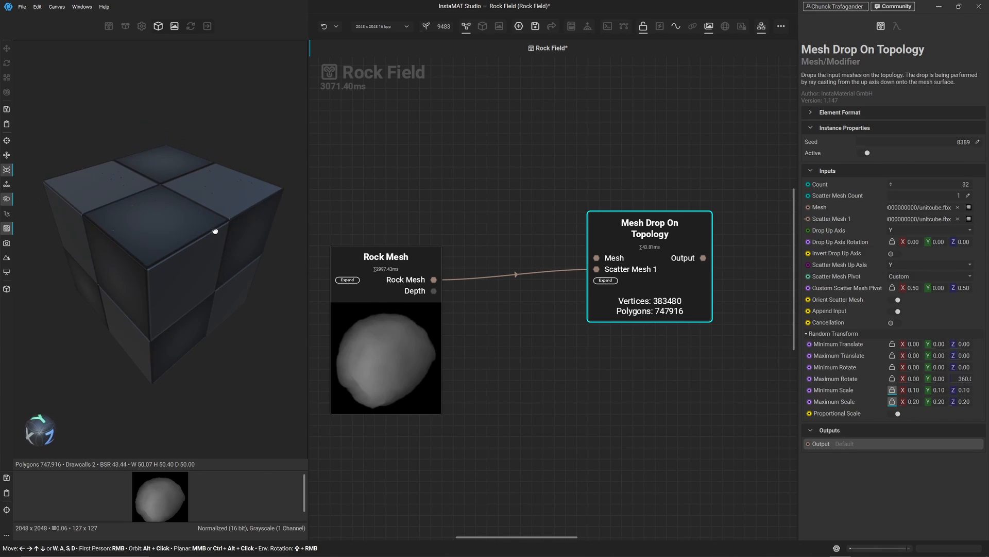
scroll(119, 186, "up", 10)
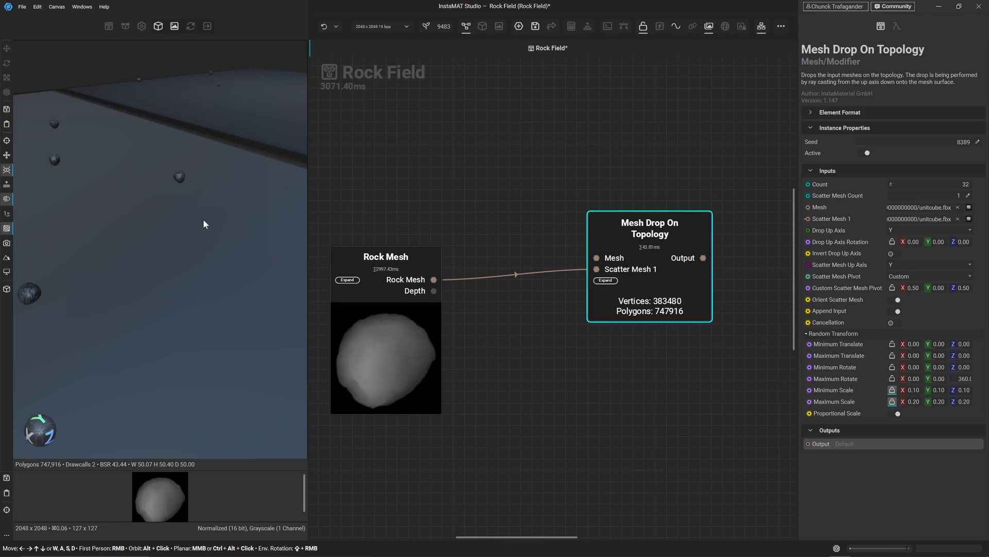
scroll(170, 157, "up", 2)
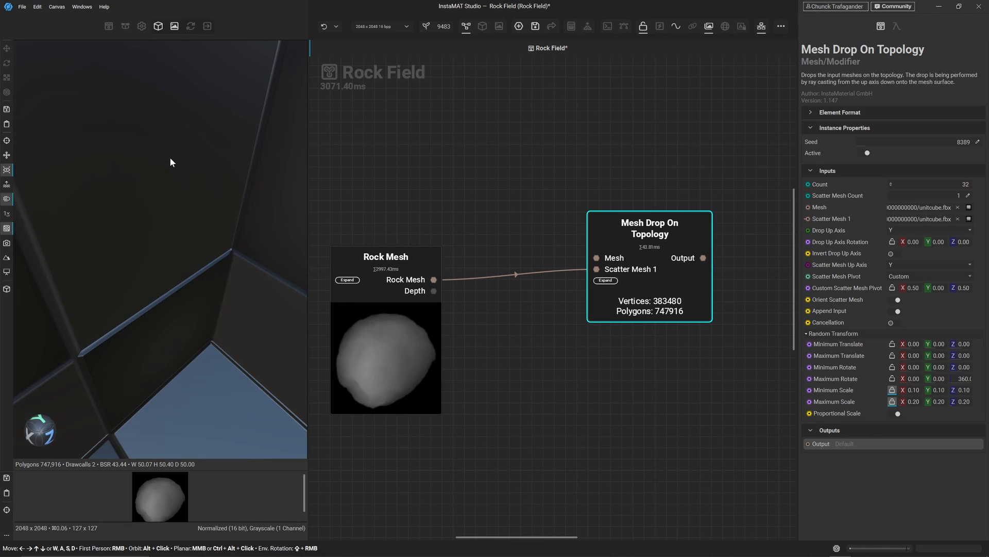
scroll(169, 156, "down", 2)
mouse_move(151, 195)
left_mouse_down("alt")
mouse_move(162, 196)
mouse_move(148, 195)
left_mouse_up("alt")
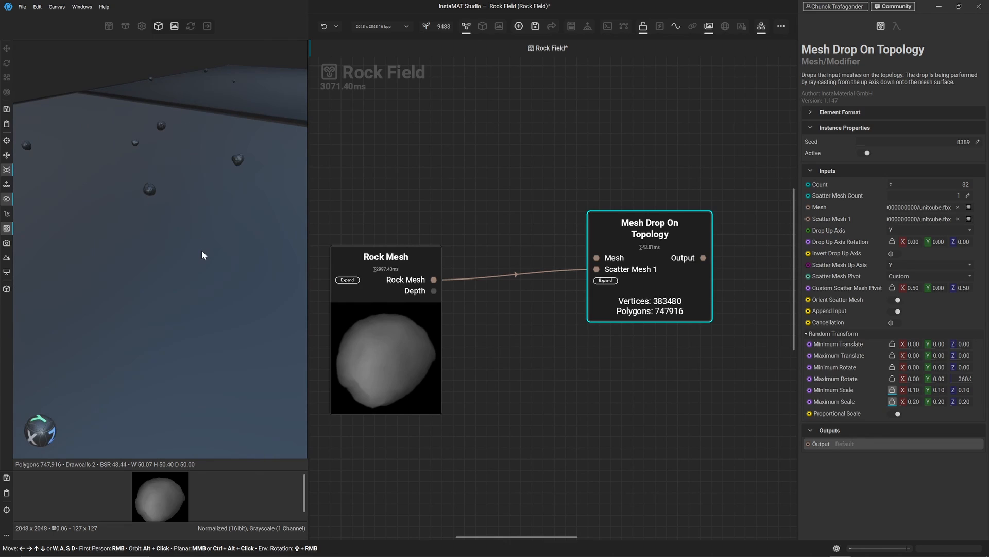
scroll(202, 249, "down", 5)
left_click_drag(242, 283, 297, 206, "alt")
- Add a Mesh Shape Generator node above the Rock Mesh and connect its output to the Mesh input of Mesh Drop On Topology
left_click(407, 157)
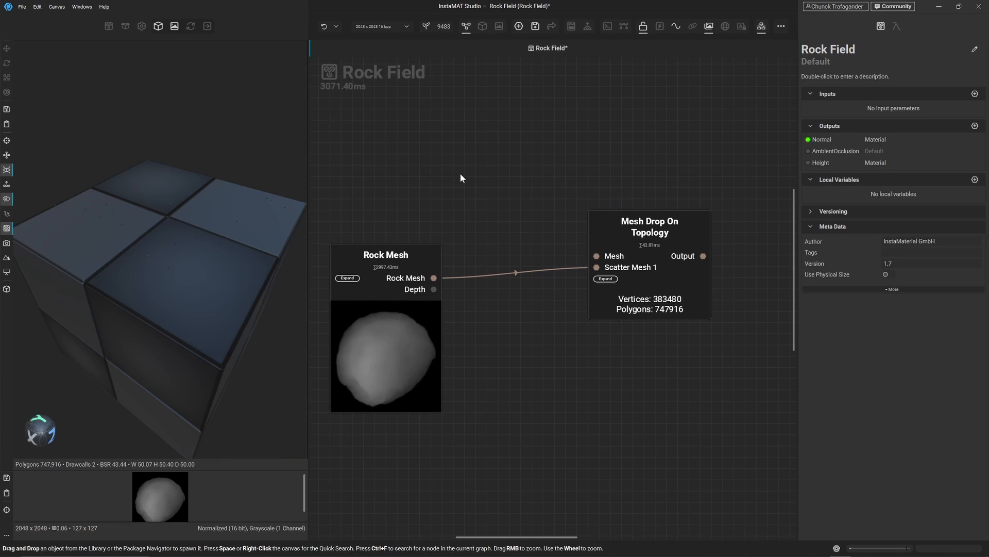
key("space")
type("mesh")
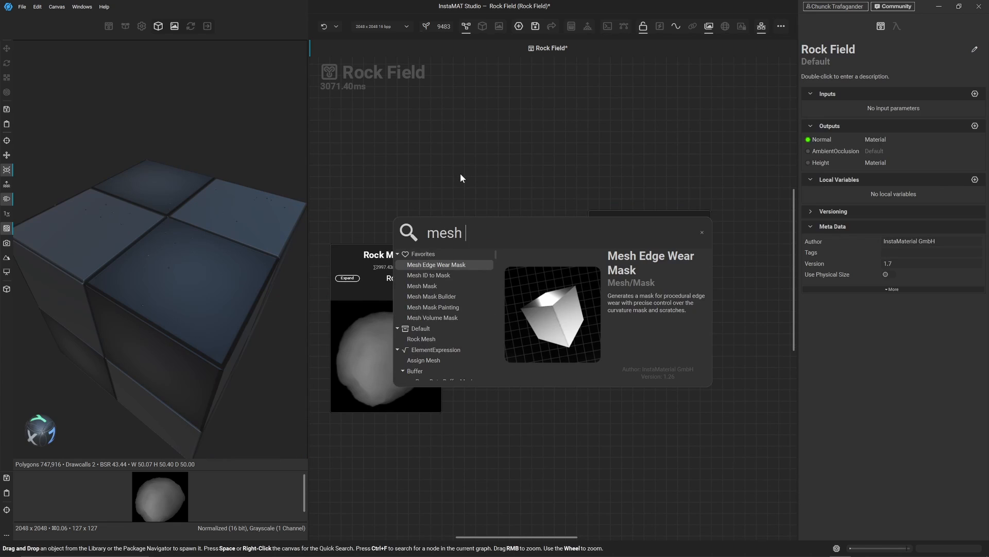
type(" shape")
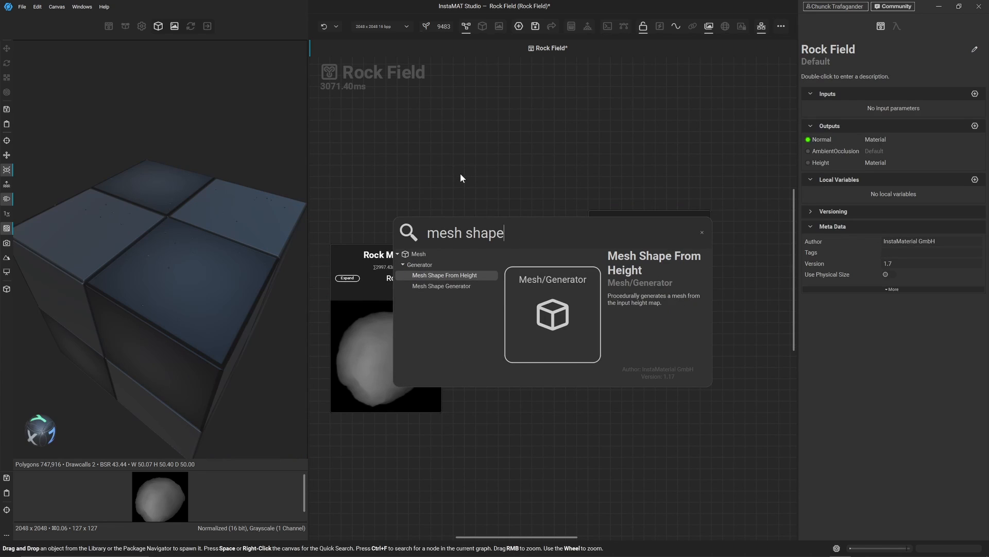
left_click(453, 287)
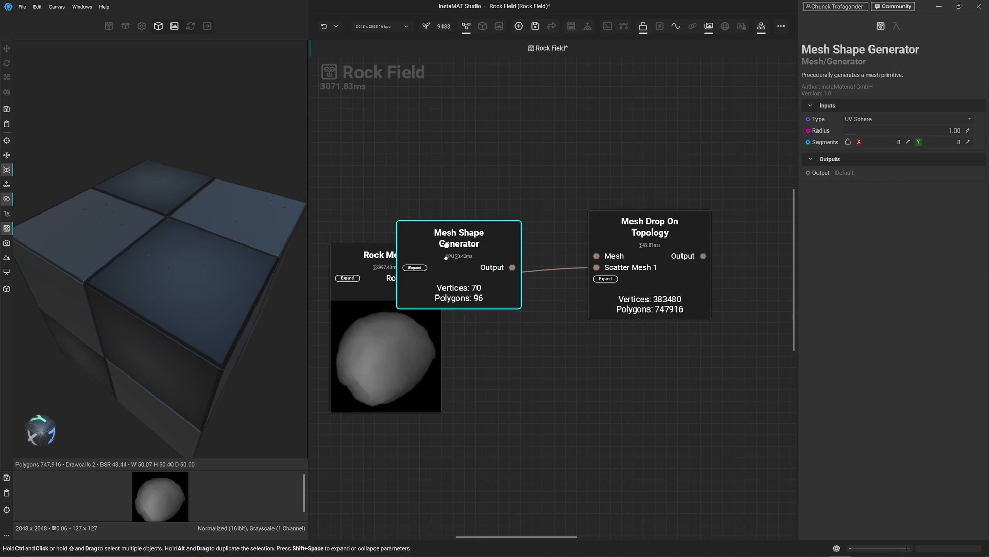
left_click_drag(446, 256, 375, 142)
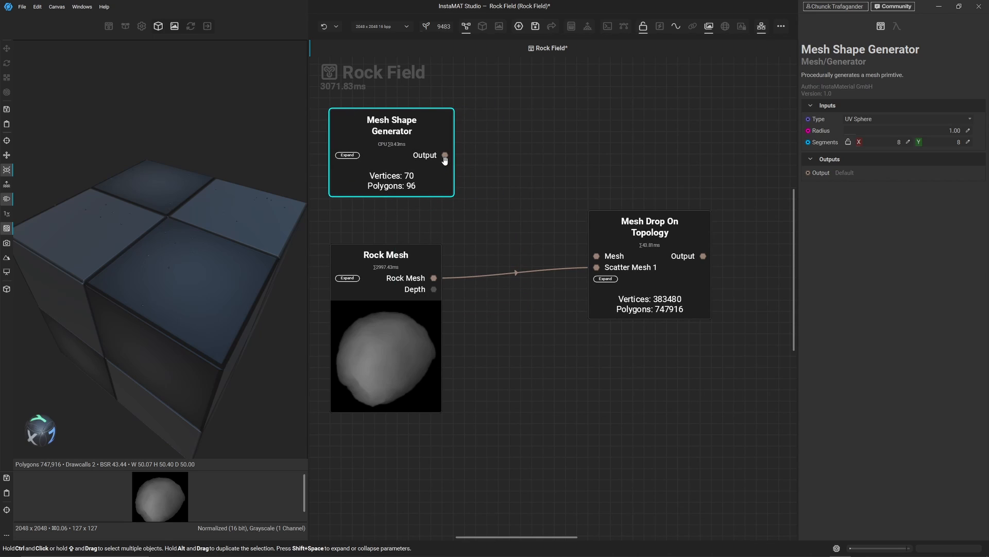
left_click_drag(445, 155, 582, 253)
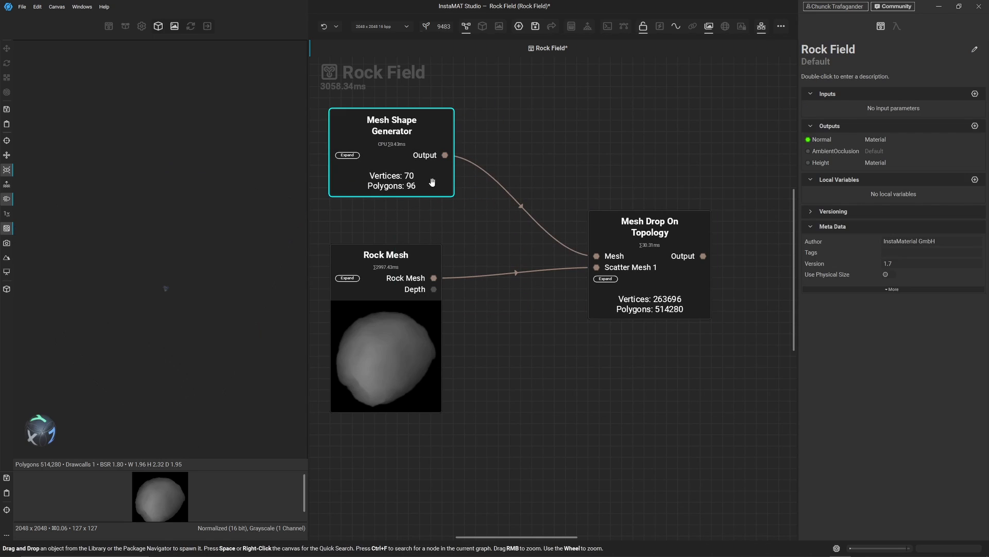
- Change the generated shape's type to Plane and set its width and depth to 2
left_click(890, 119)
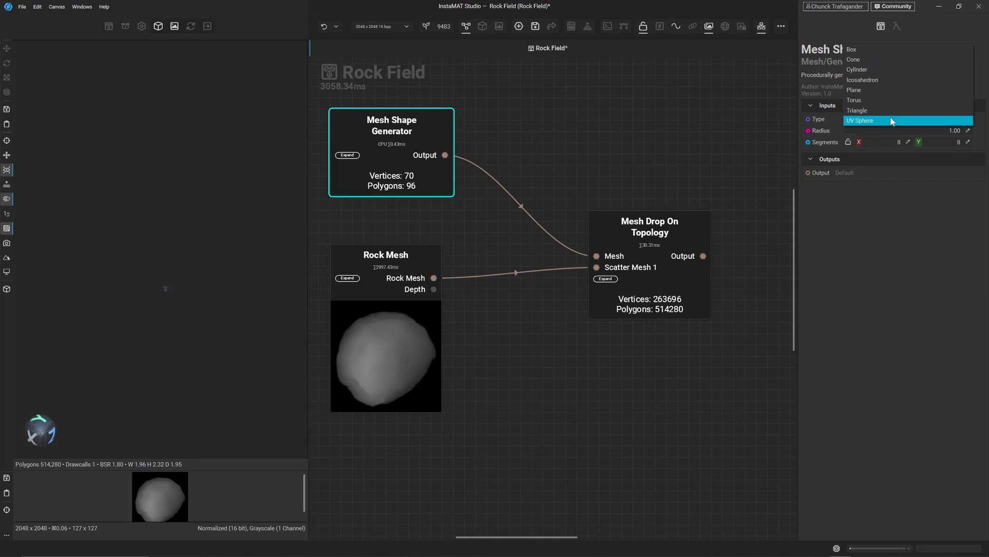
left_click(870, 90)
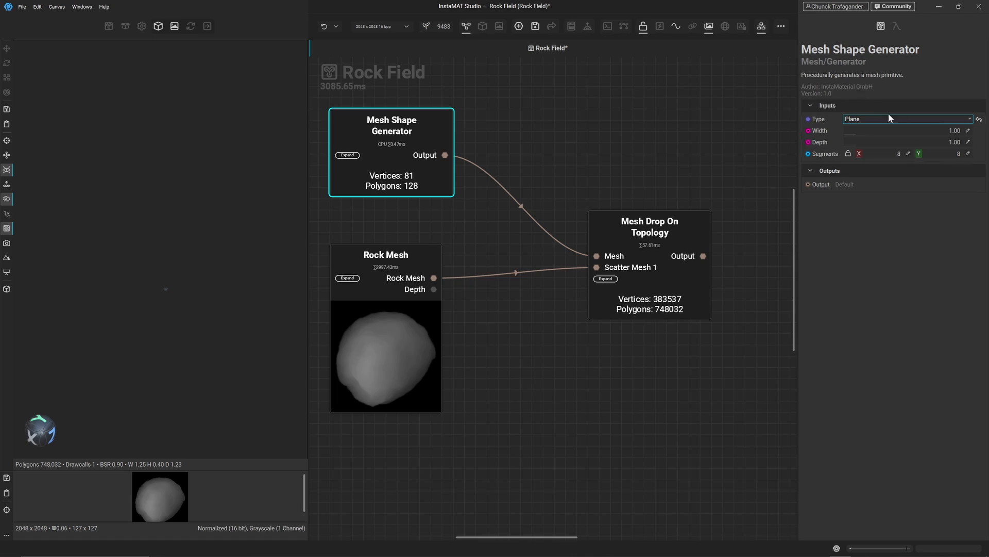
left_click(968, 130)
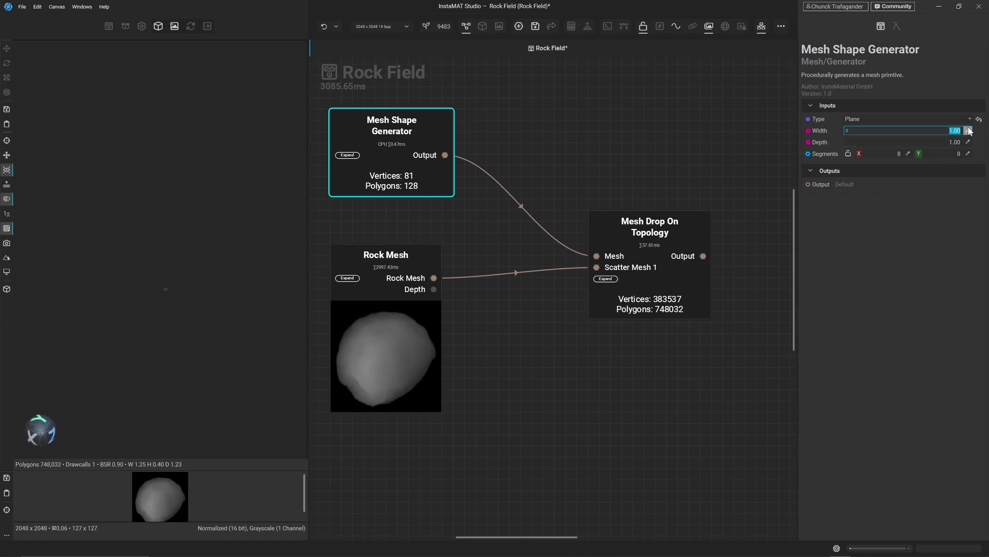
type("2")
key("Tab")
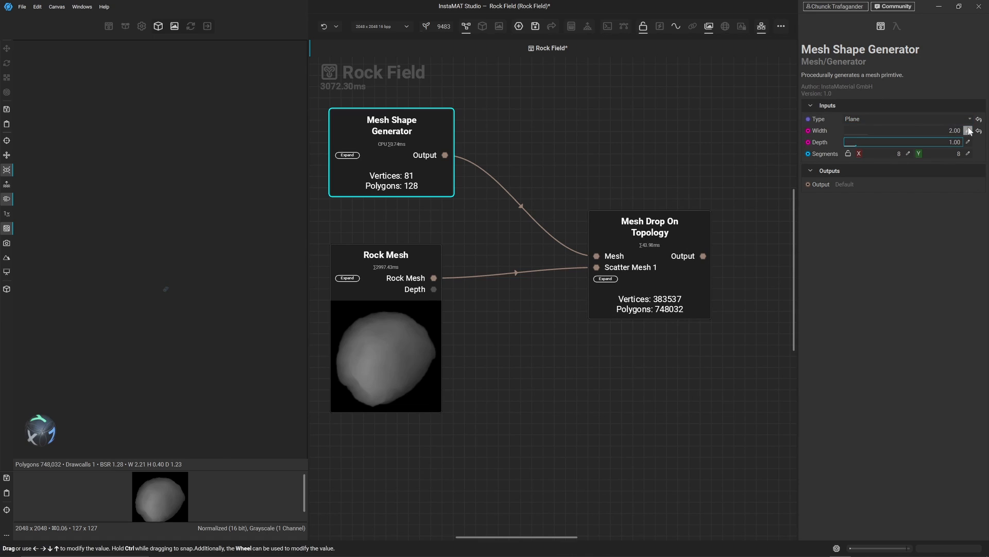
key("F2")
key("F2")
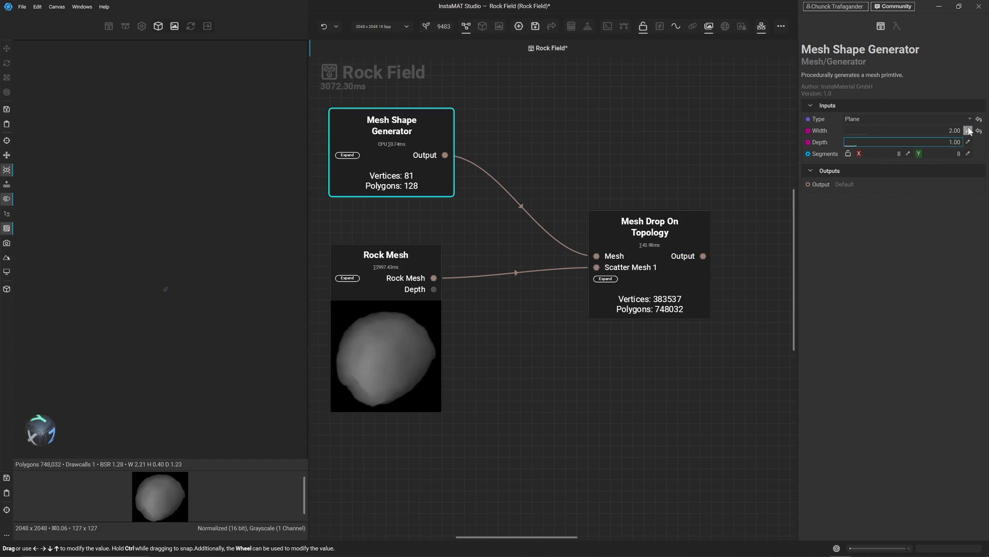
type("2")
key("Return")
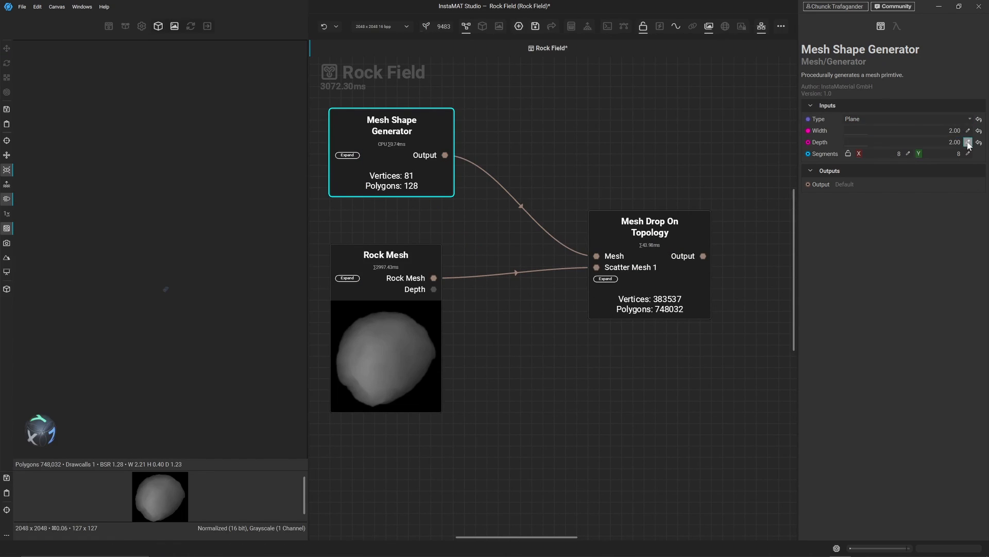
left_click(526, 144)
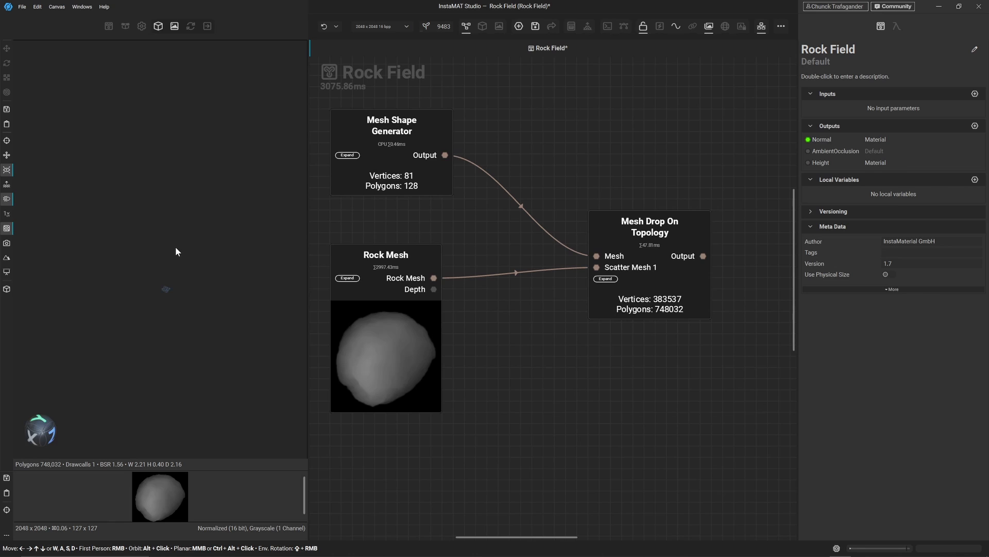
- Frame the plane mesh in the 3D view and examine the rocks scattered over it from above and up close
key("f")
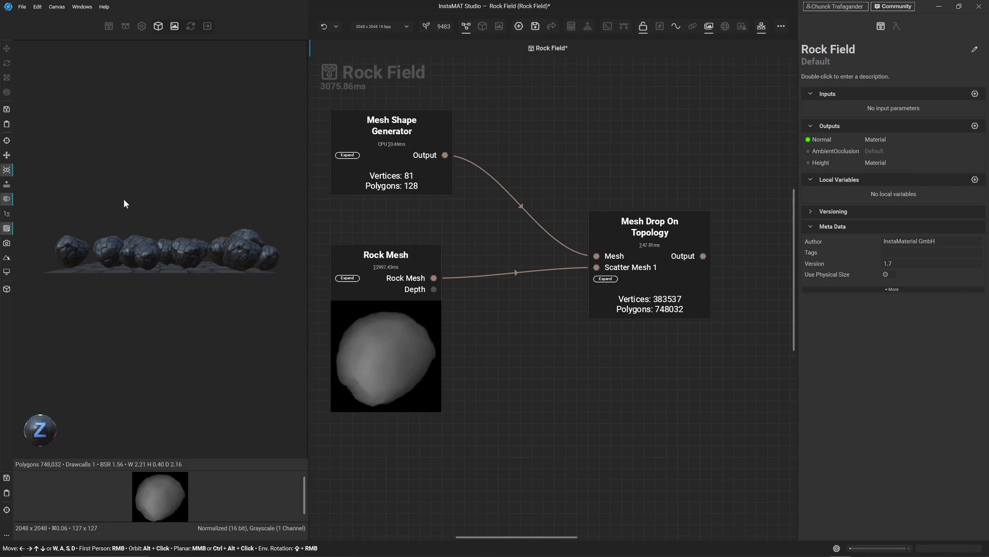
left_click_drag(124, 203, 233, 228, "alt")
left_click_drag(159, 232, 171, 240, "alt")
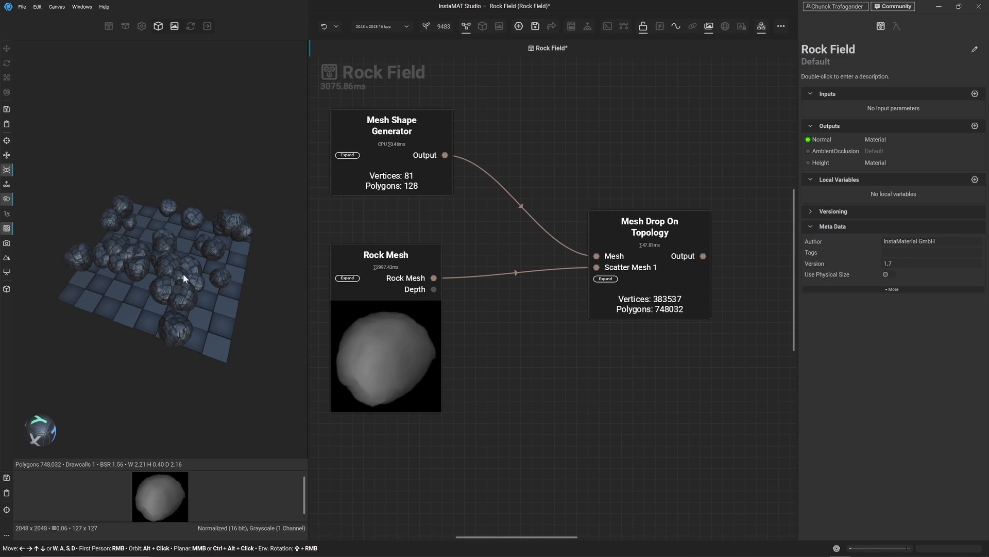
left_click(664, 266)
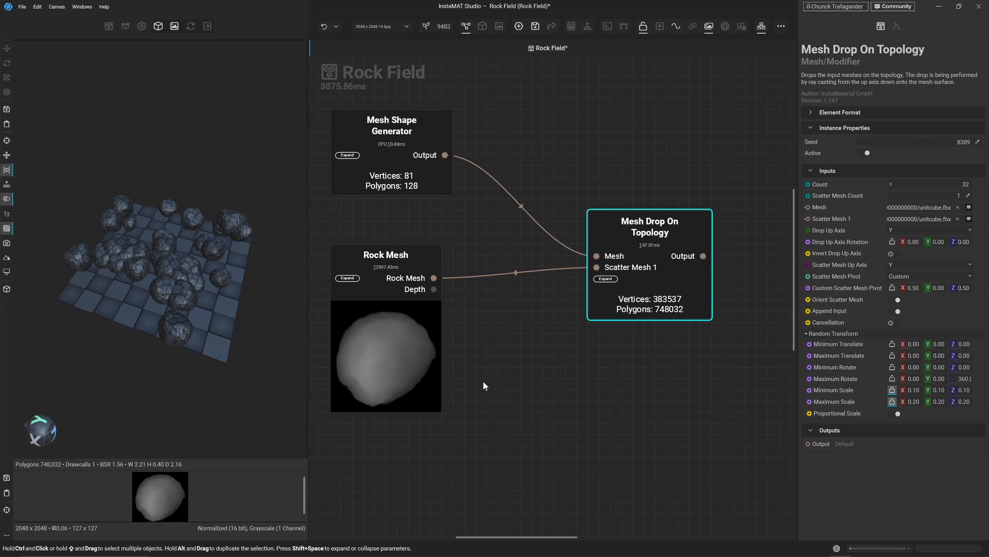
scroll(207, 240, "up", 3)
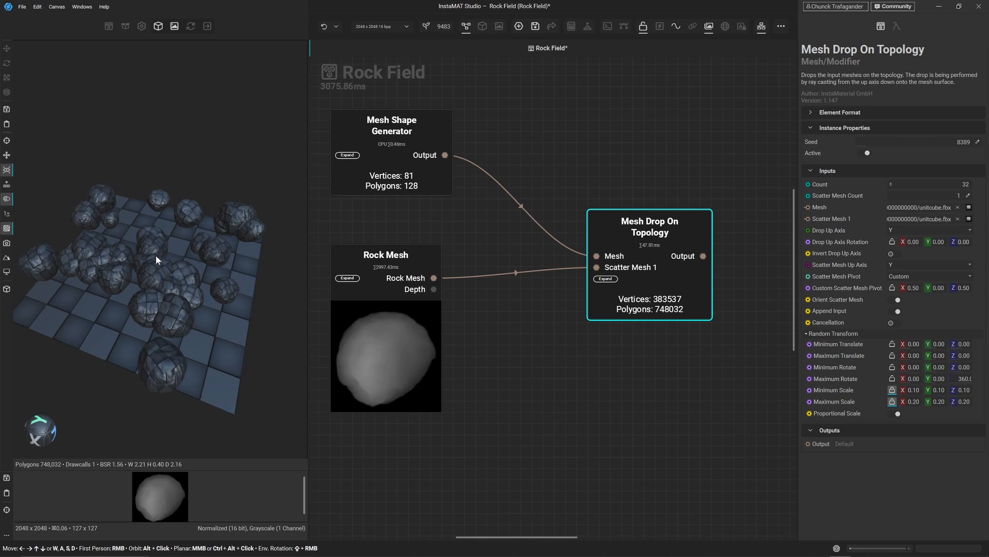
middle_click_drag(156, 255, 169, 255)
key("f")
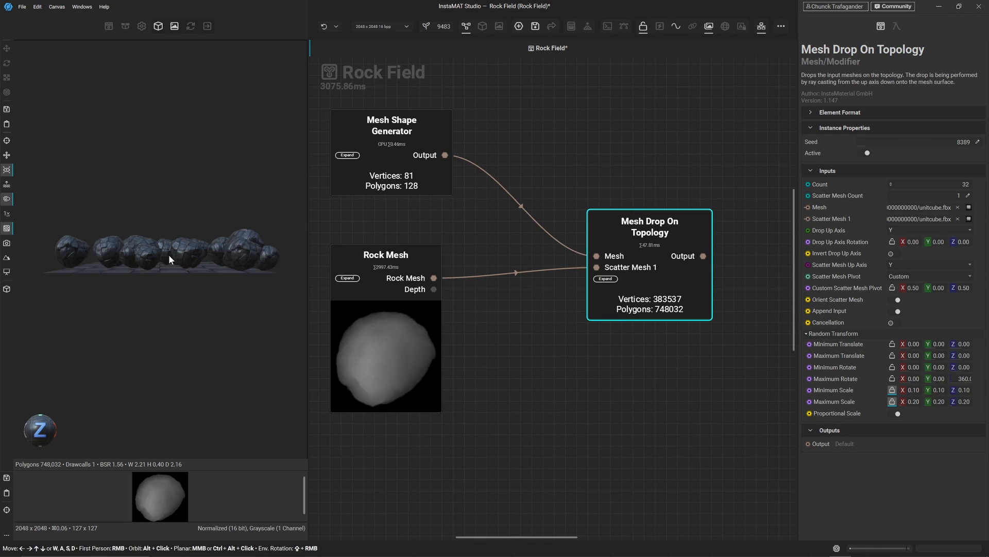
left_click_drag(159, 236, 184, 271, "alt")
scroll(185, 271, "up", 3)
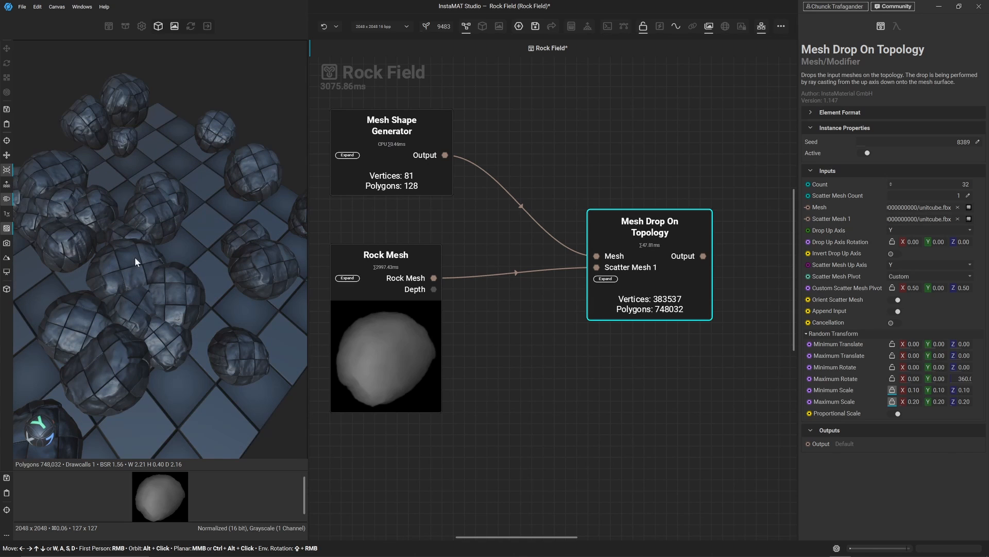
middle_click_drag(134, 307, 153, 249)
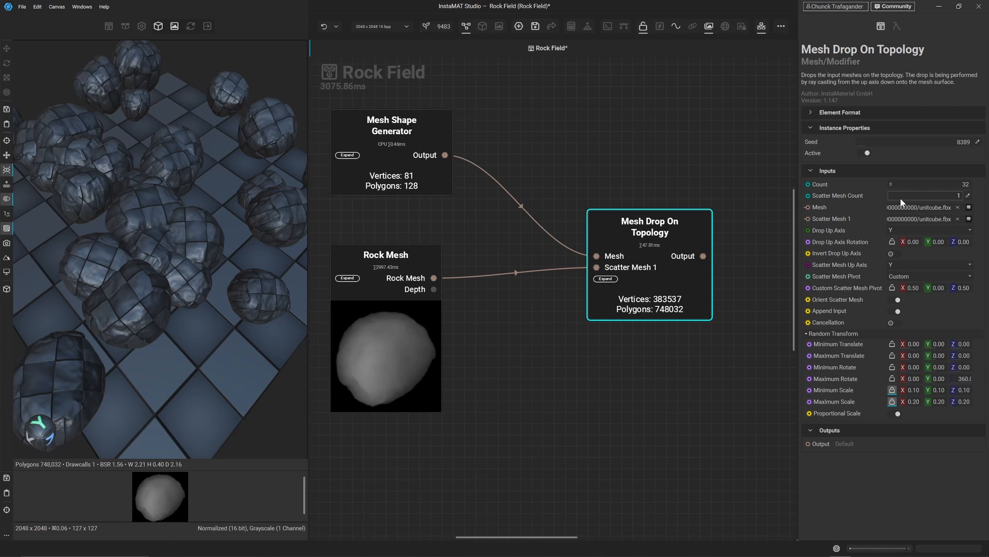
- Set the Mesh Drop On Topology's Scatter Mesh Count to 3 and connect a duplicate of the Rock Mesh node to Scatter Mesh 2
left_click_drag(901, 197, 907, 200)
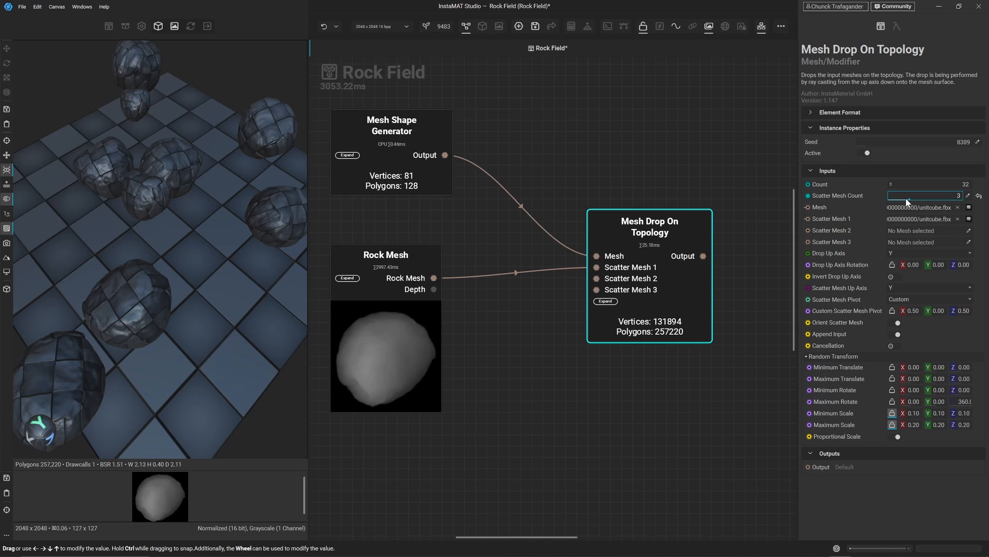
scroll(505, 407, "down", 2)
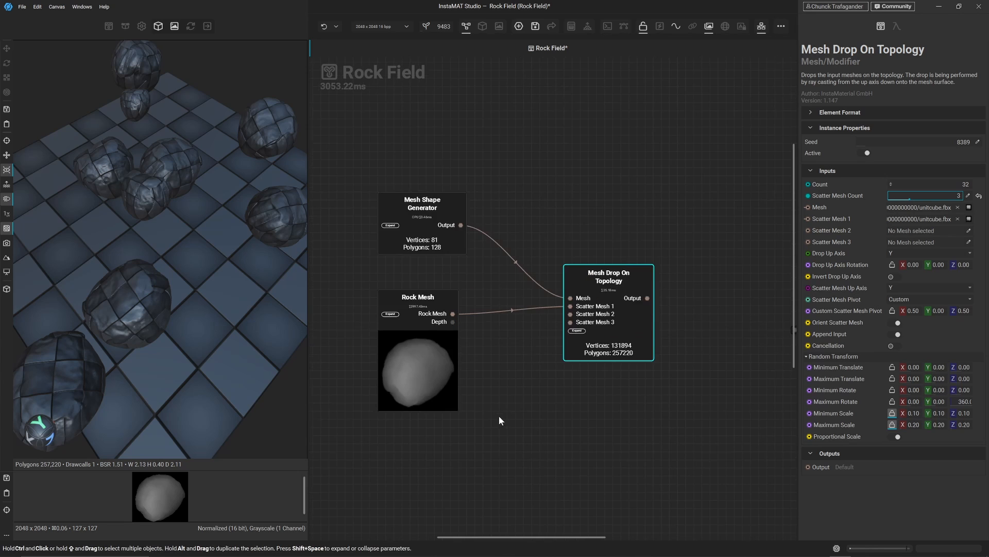
middle_click_drag(499, 416, 527, 311)
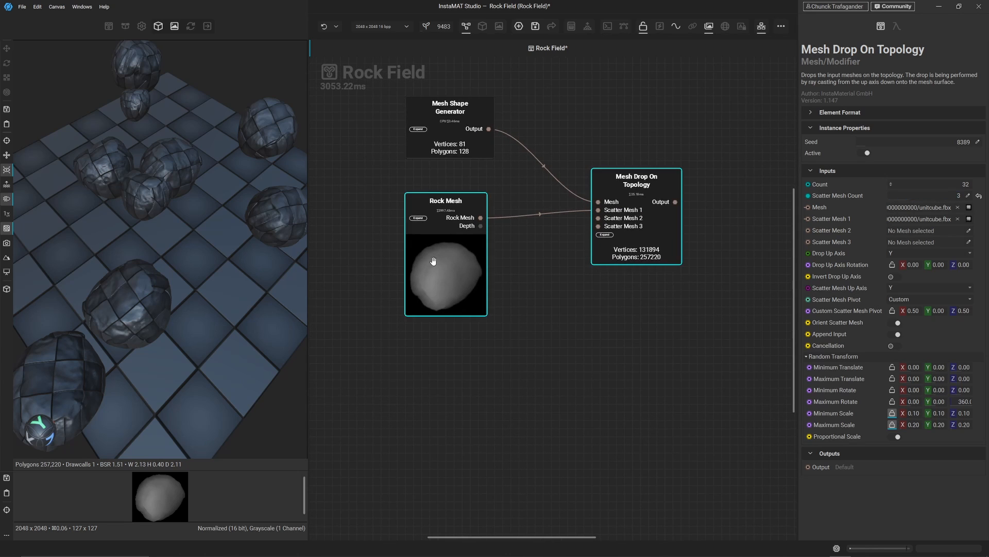
left_click_drag(434, 263, 389, 412)
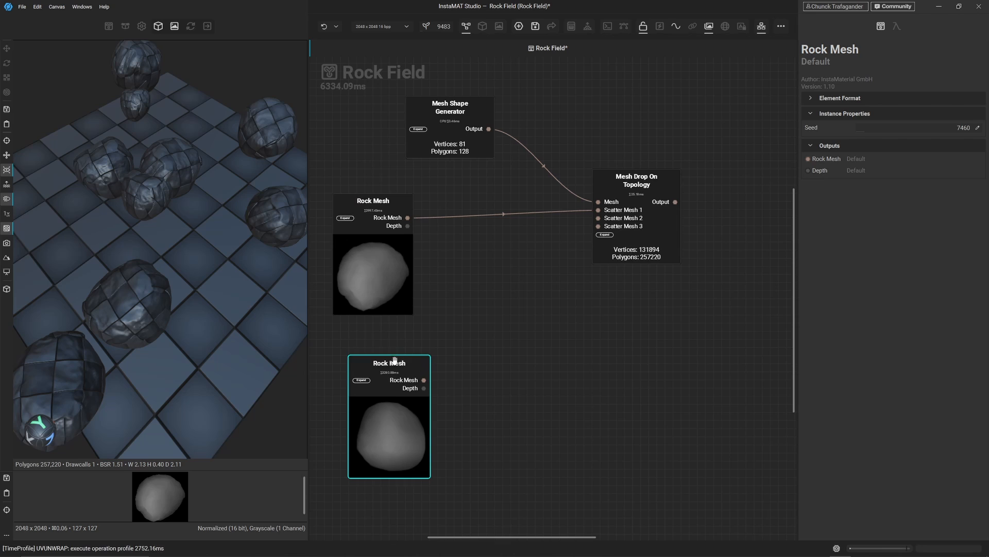
left_click_drag(394, 361, 385, 345)
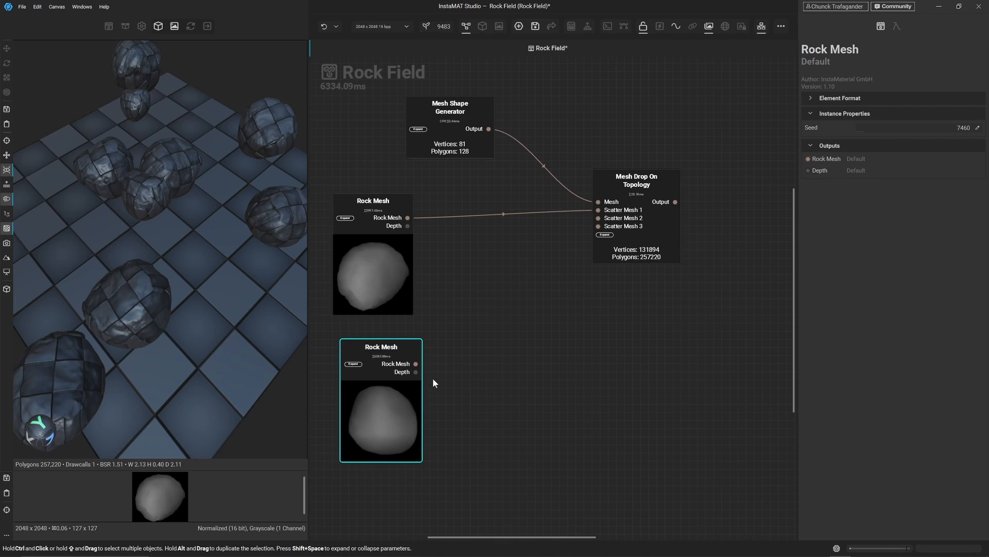
left_click_drag(416, 363, 590, 219)
- Duplicate the second Rock Mesh node beside it and connect the copy's Rock Mesh output to Scatter Mesh 3
left_click_drag(394, 410, 513, 411)
left_click_drag(498, 362, 515, 345)
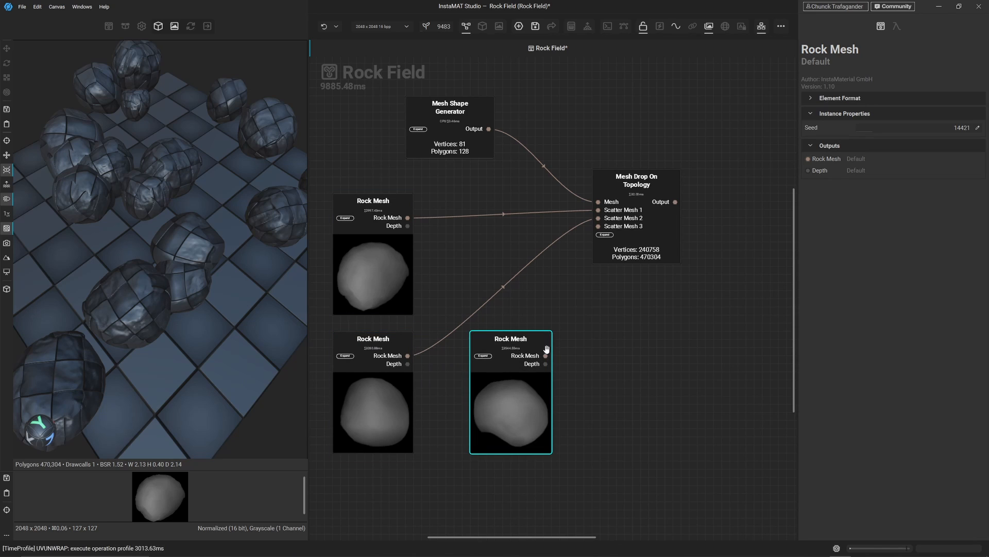
left_click_drag(545, 356, 594, 232)
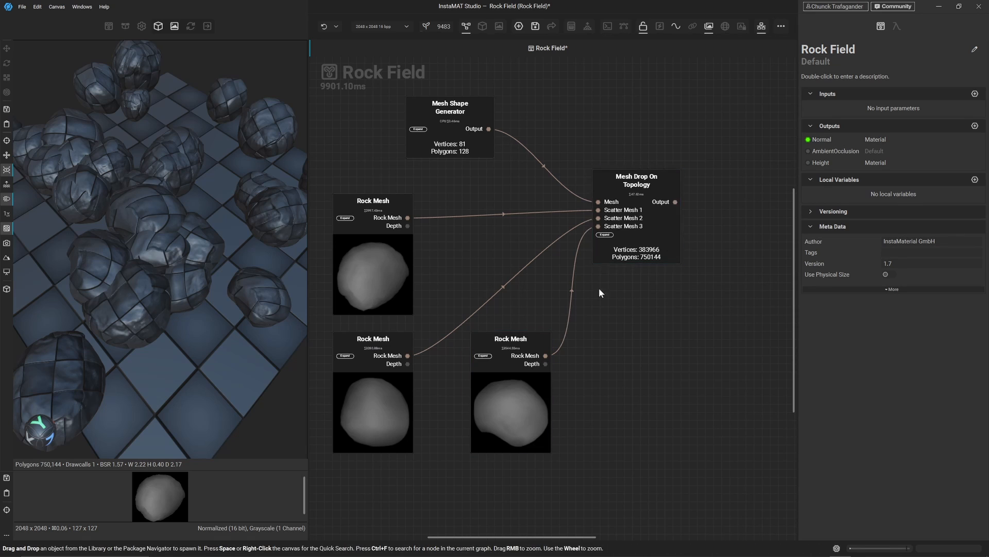
- Turn off Append Input on Mesh Drop On Topology and enable Cancellation with a radius of about 13.45 %
left_click(644, 232)
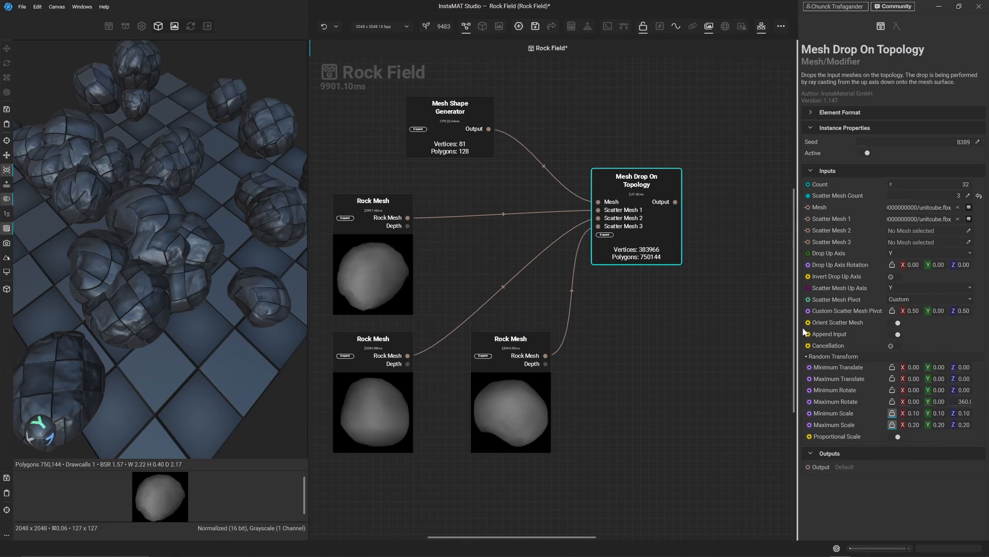
left_click(894, 334)
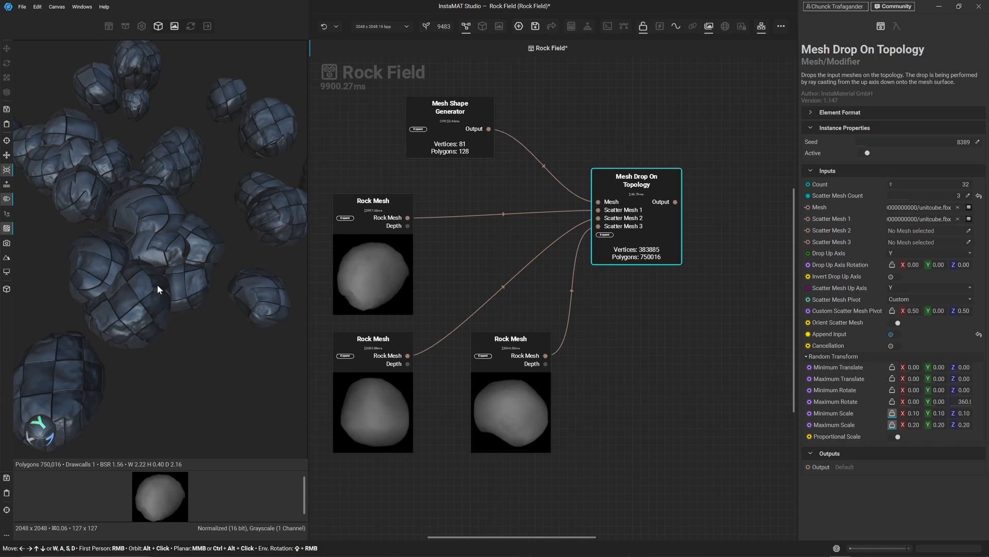
left_click(893, 346)
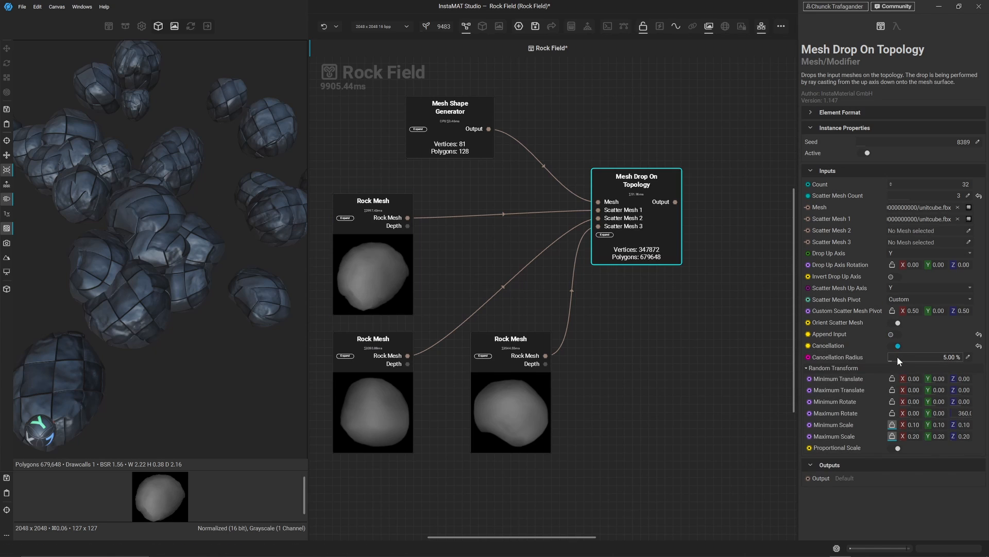
mouse_move(892, 356)
left_mouse_down()
mouse_move(911, 358)
mouse_move(898, 358)
left_mouse_up()
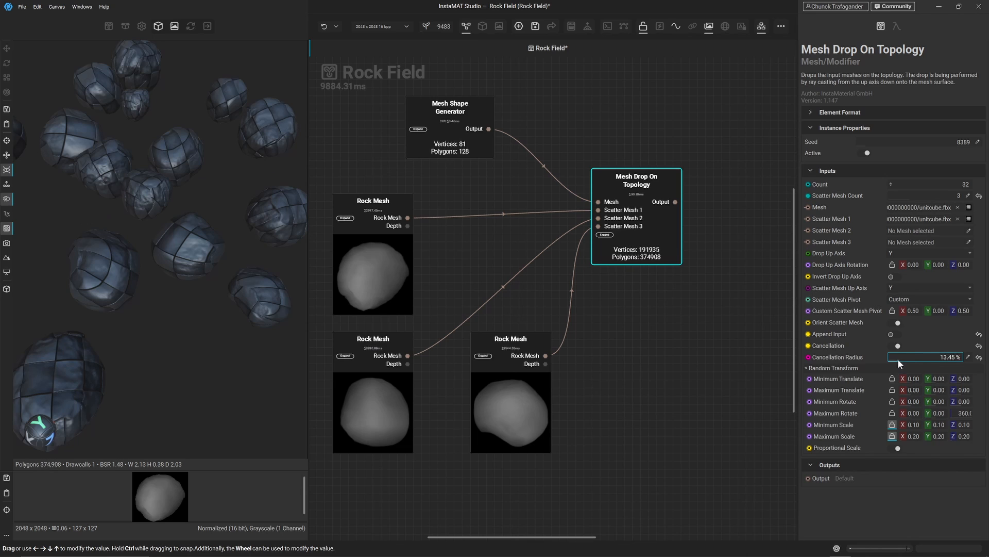
- Try Cancellation Radius values of 7 % and 8 % on Mesh Drop On Topology, and set the radius to 10 %
left_click(967, 356)
type("7")
key("Return")
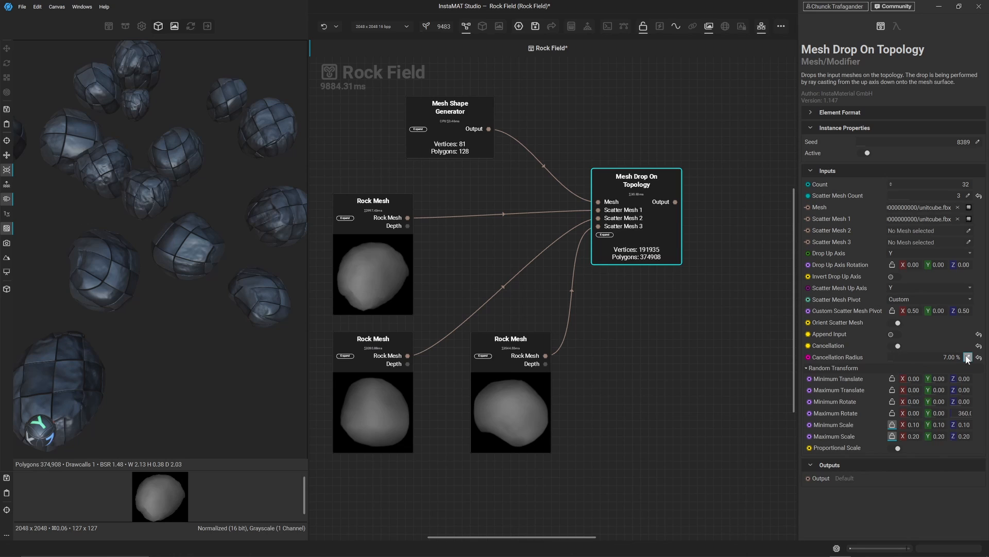
left_click(967, 356)
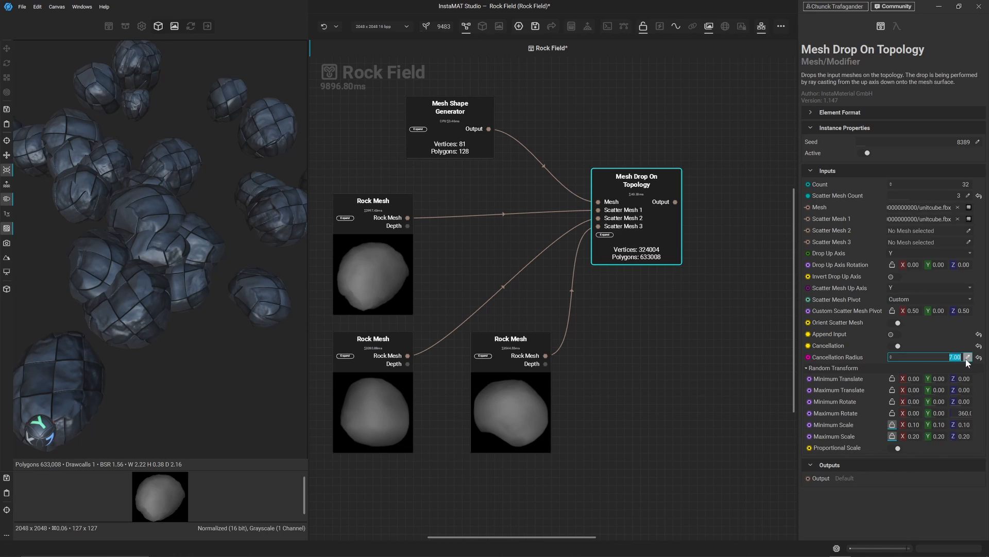
type("8")
key("Return")
left_click(968, 357)
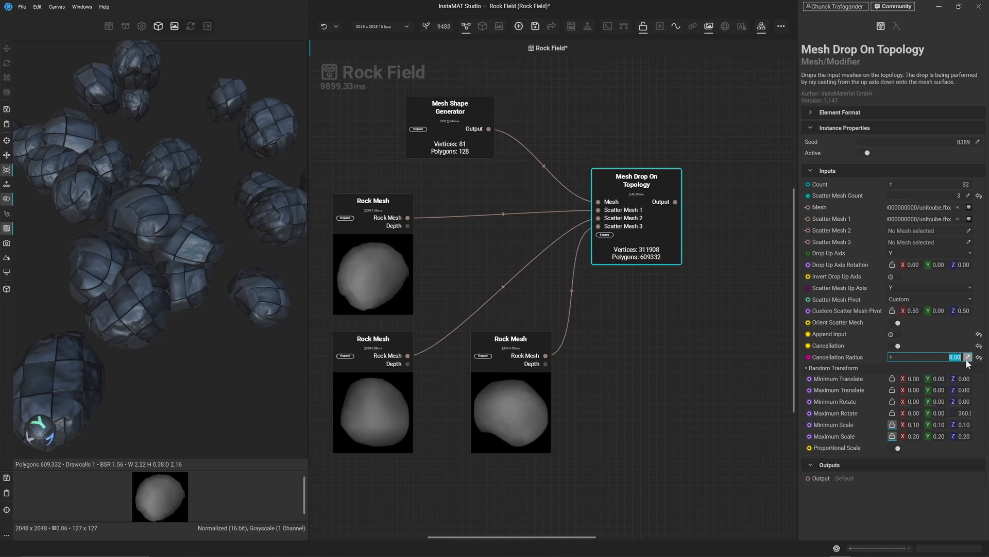
type("10")
key("Return")
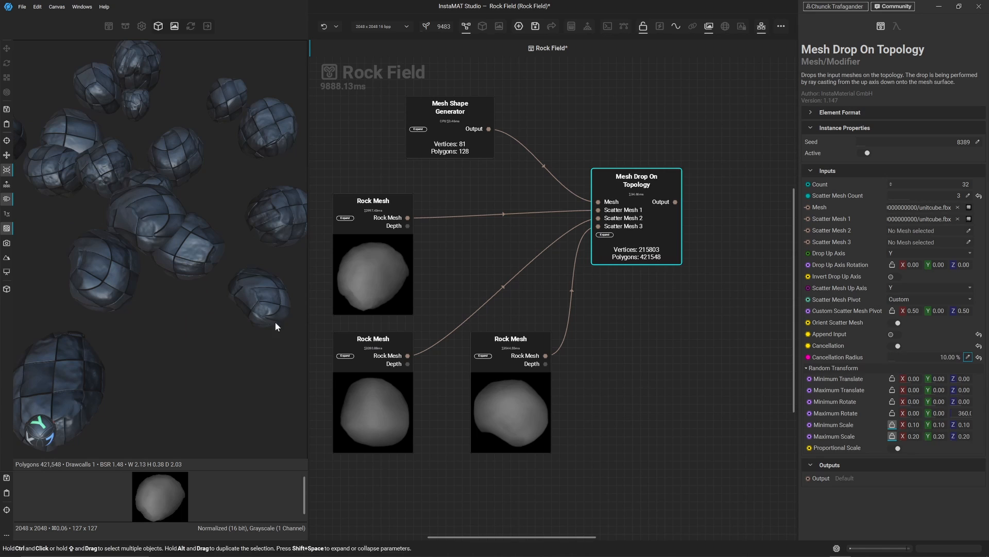
- Set Mesh Drop On Topology's Count to 80 and examine the denser rock scatter in the 3D view
left_click_drag(130, 195, 128, 198, "alt")
left_click_drag(168, 168, 166, 180, "alt")
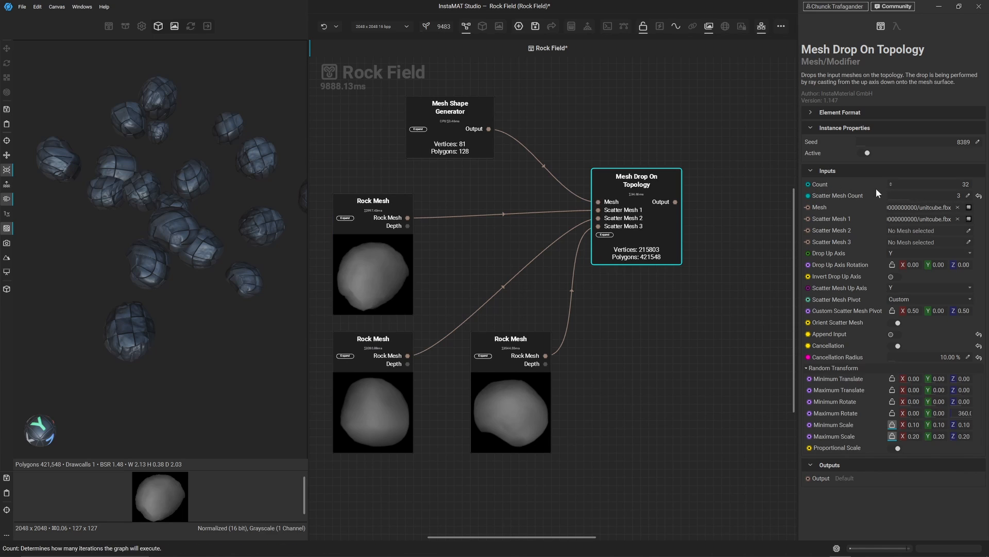
left_click(905, 184)
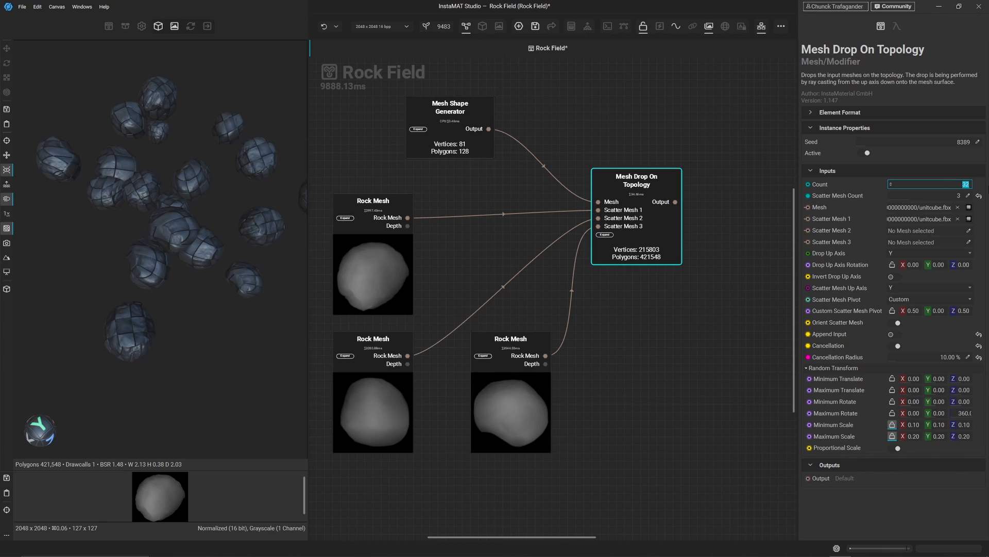
type("80")
key("Return")
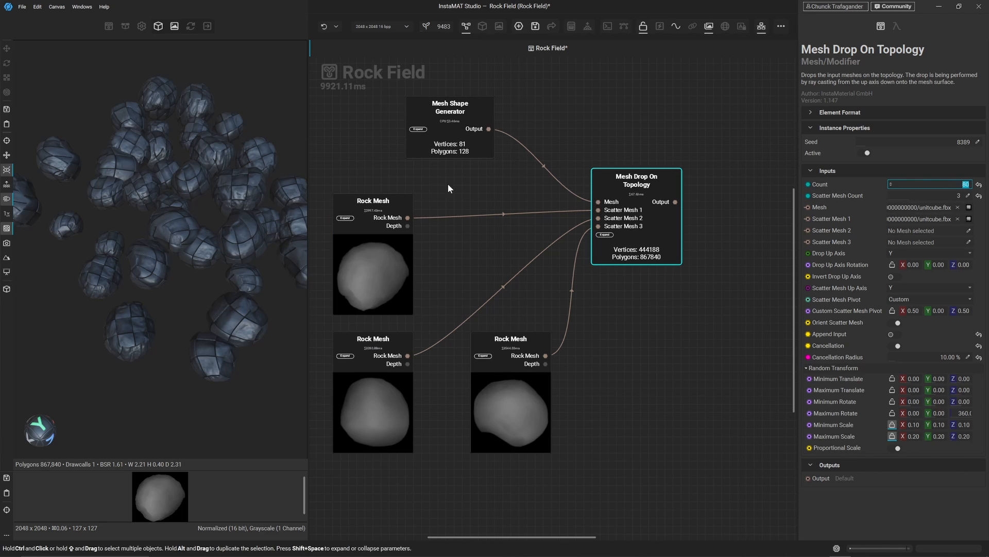
middle_click_drag(252, 226, 253, 221)
right_click_drag(253, 221, 157, 131, "alt")
mouse_move(157, 131)
middle_mouse_down()
mouse_move(175, 125)
mouse_move(156, 133)
middle_mouse_up()
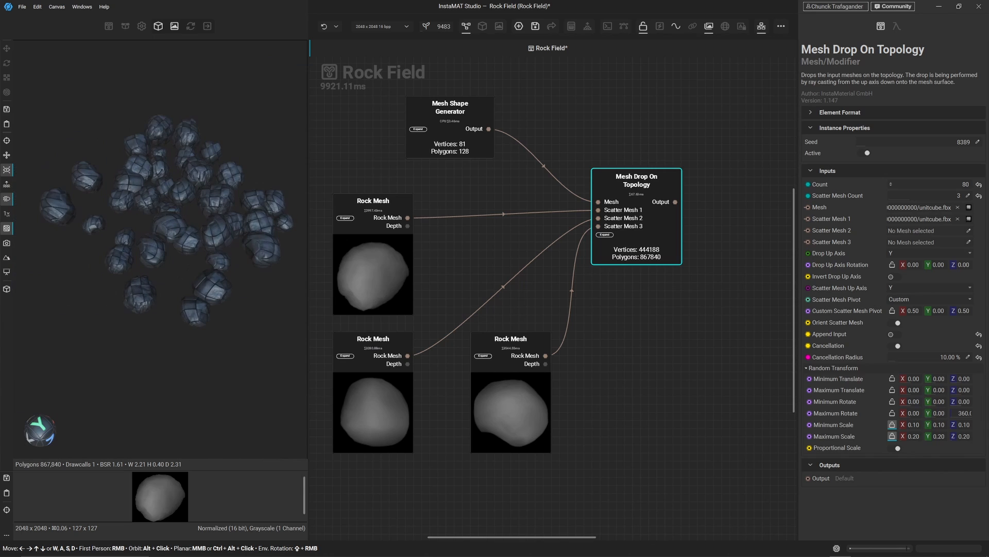
right_click_drag(156, 133, 197, 200, "alt")
left_click_drag(197, 200, 214, 175, "alt")
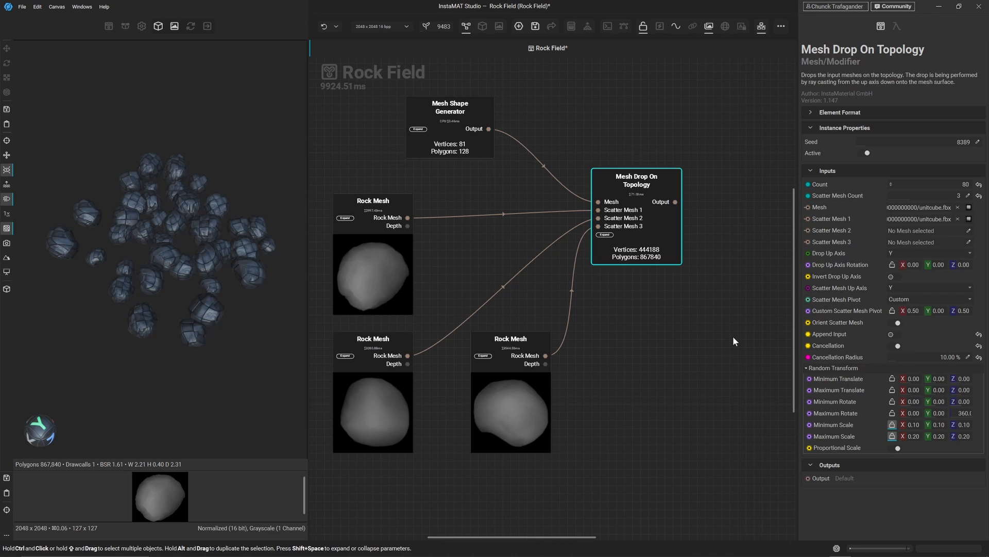
- Reset a trial Y offset in Minimum Translate, and set Minimum Translate X to -1 and Maximum Translate X to 1
mouse_move(932, 378)
left_mouse_down()
mouse_move(917, 378)
mouse_move(948, 382)
mouse_move(917, 382)
mouse_move(931, 382)
left_mouse_up()
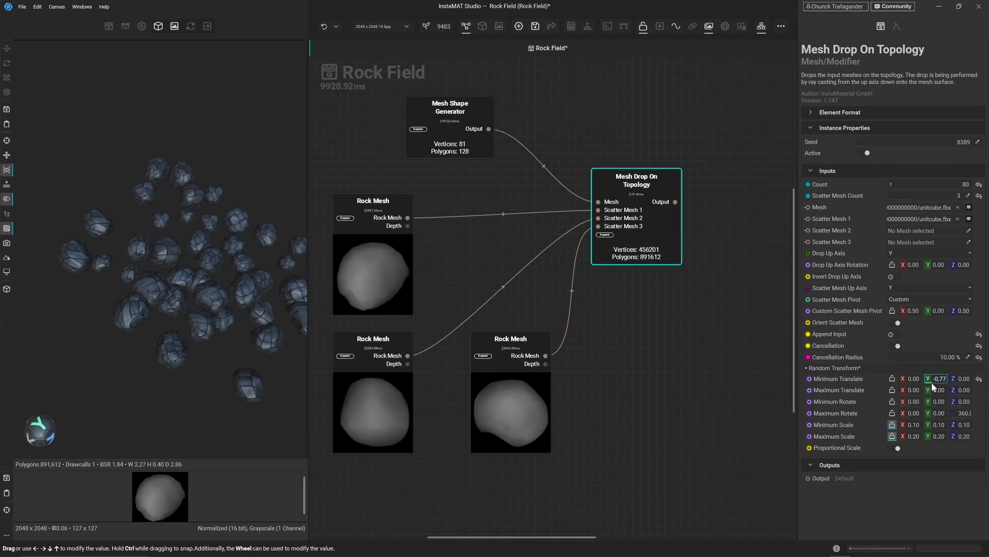
left_click(978, 378)
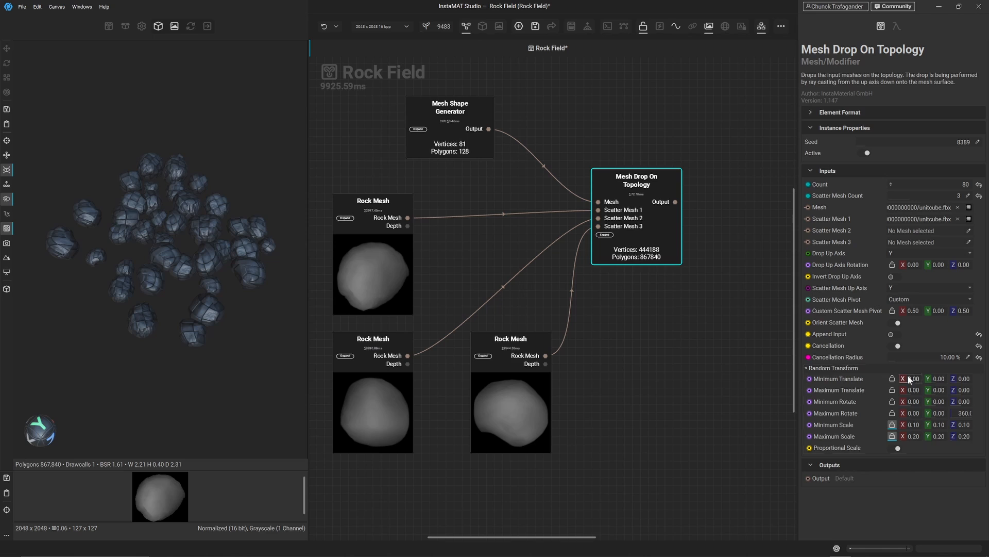
left_click_drag(913, 378, 913, 378)
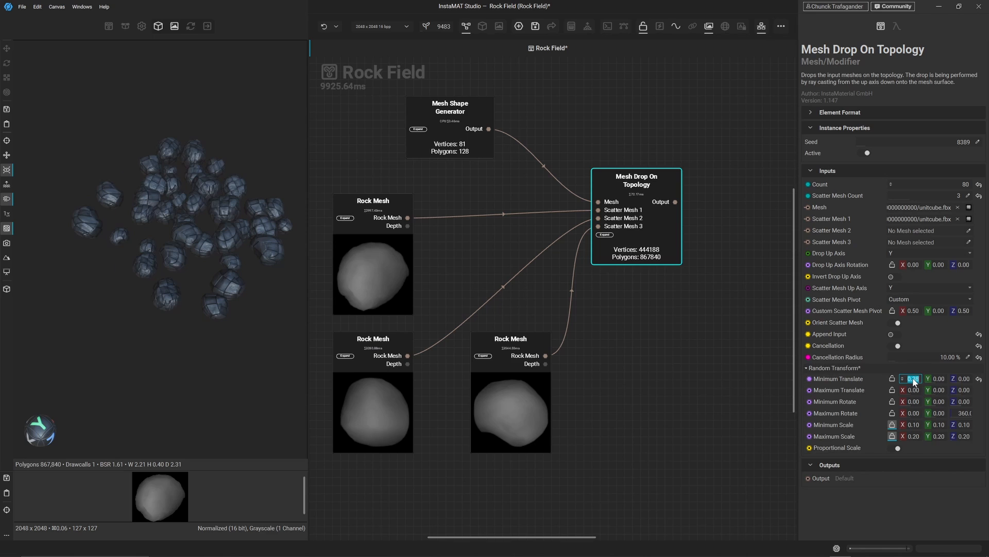
type("-1")
key("Return")
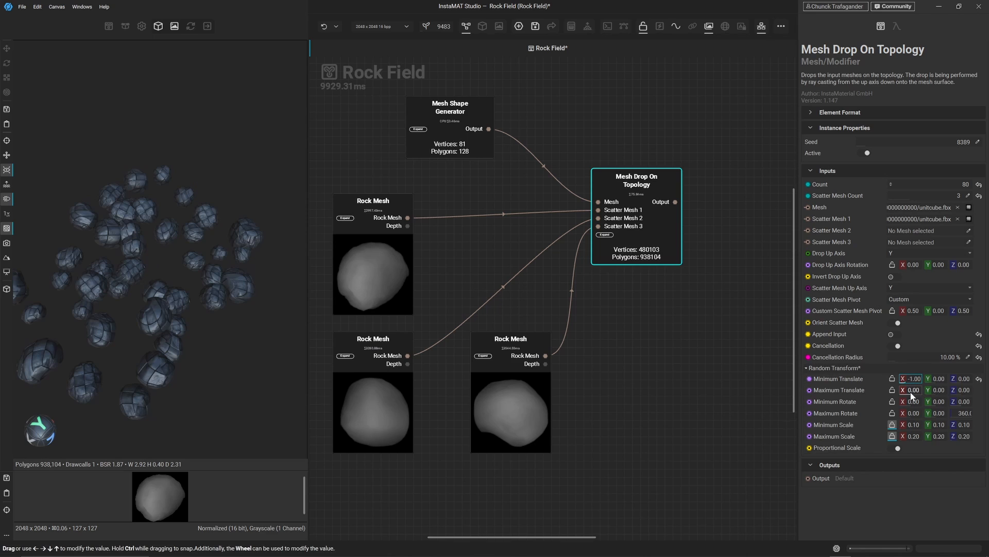
left_click(912, 389)
type("1")
key("Return")
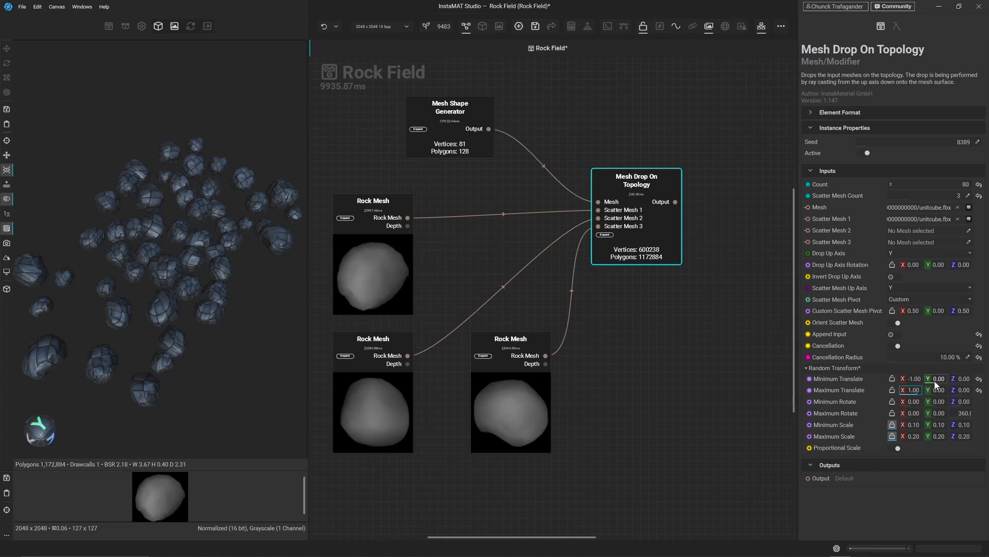
- Set Minimum Translate Y to -1 and Maximum Translate Y to 1 in the node's Random Transform settings
left_click_drag(961, 379, 936, 384)
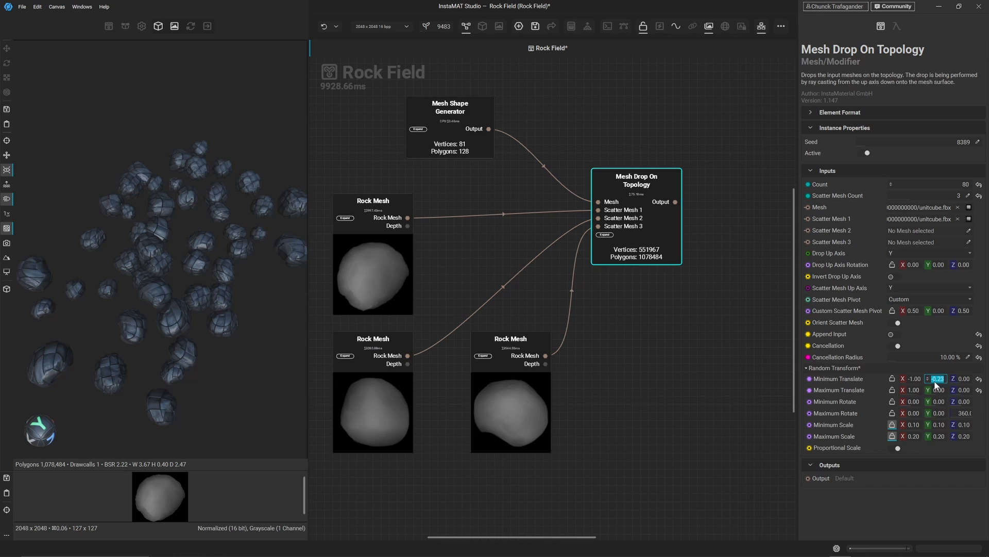
key("Return")
double_click(936, 391)
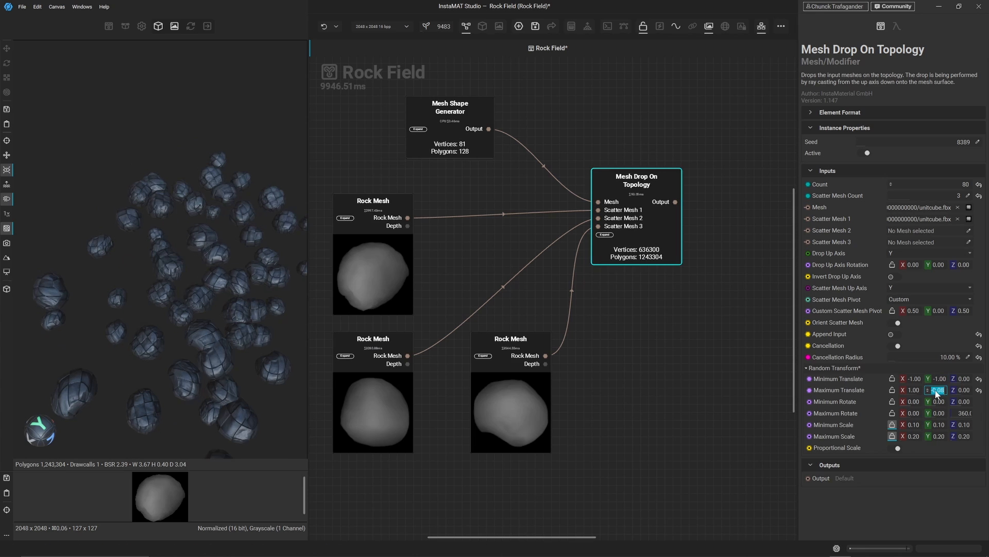
type("1")
key("Return")
scroll(203, 246, "down", 4)
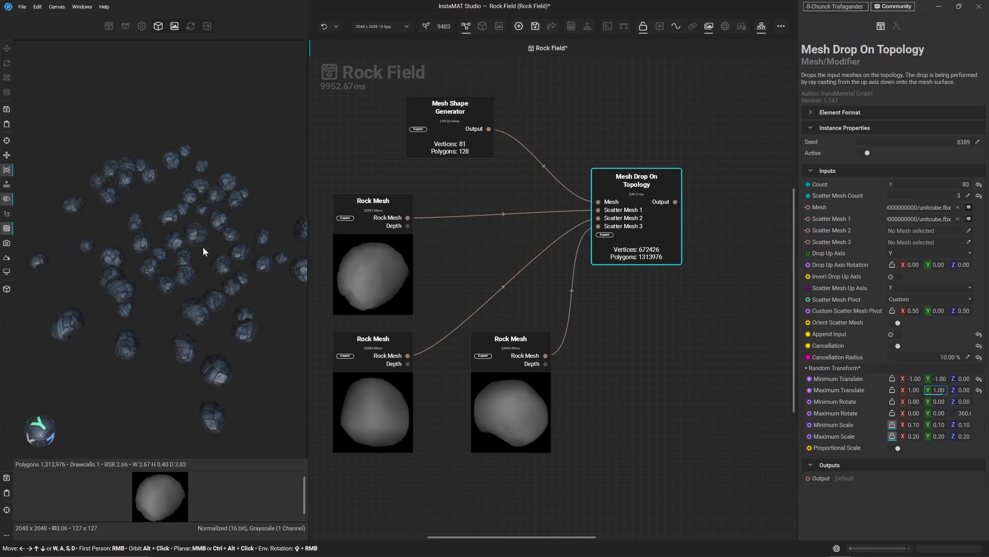
- Try a Maximum Translate Z of 1 for the rock scatter, and reduce it to 0.5
middle_click_drag(203, 247, 202, 250)
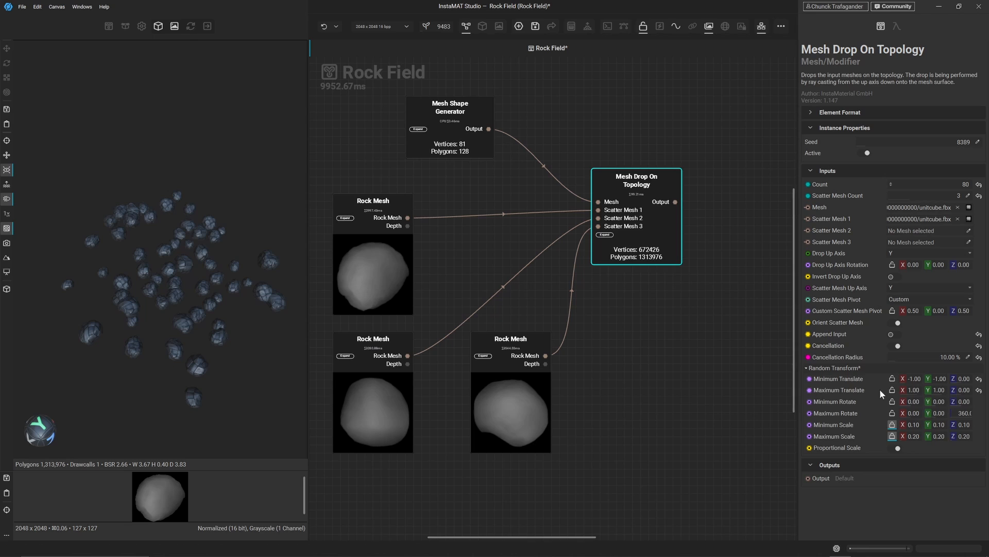
left_click(961, 393)
type("1")
key("Return")
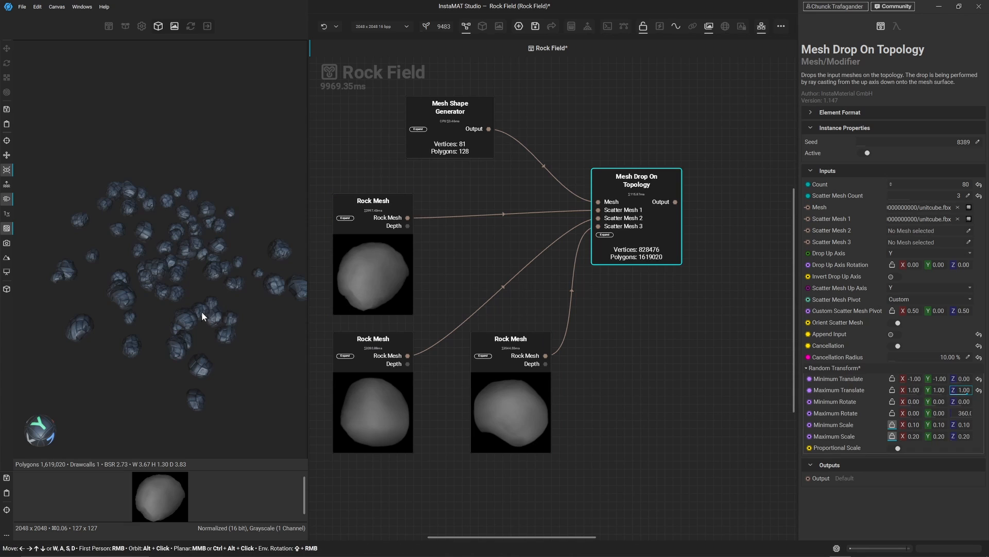
mouse_move(202, 312)
left_mouse_down("alt")
mouse_move(203, 290)
mouse_move(205, 309)
left_mouse_up("alt")
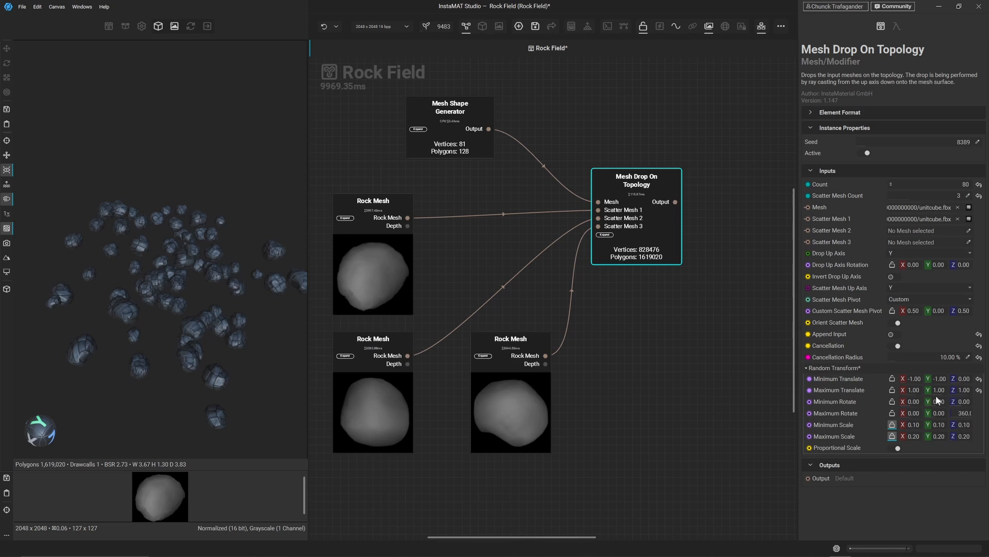
double_click(964, 393)
type(".5")
key("Return")
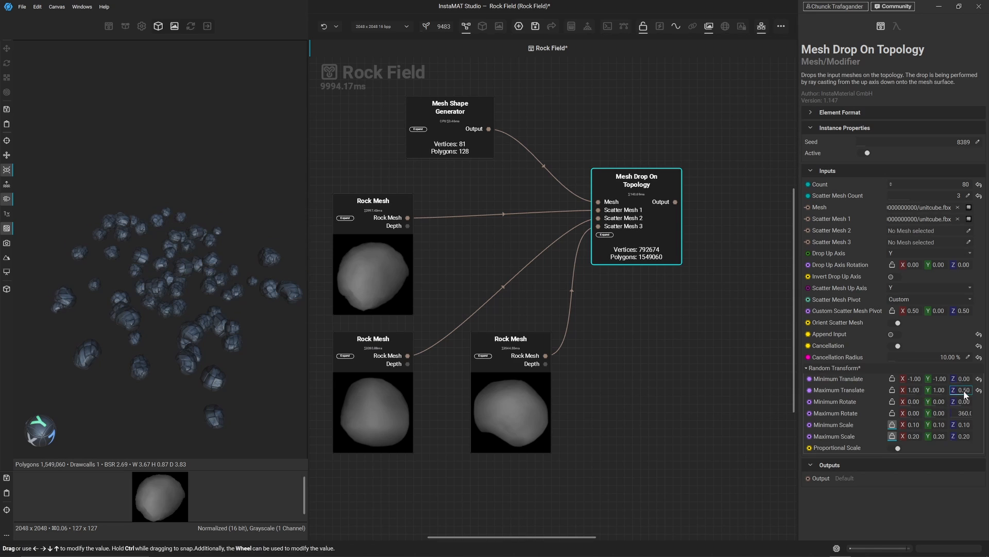
scroll(157, 308, "up", 5)
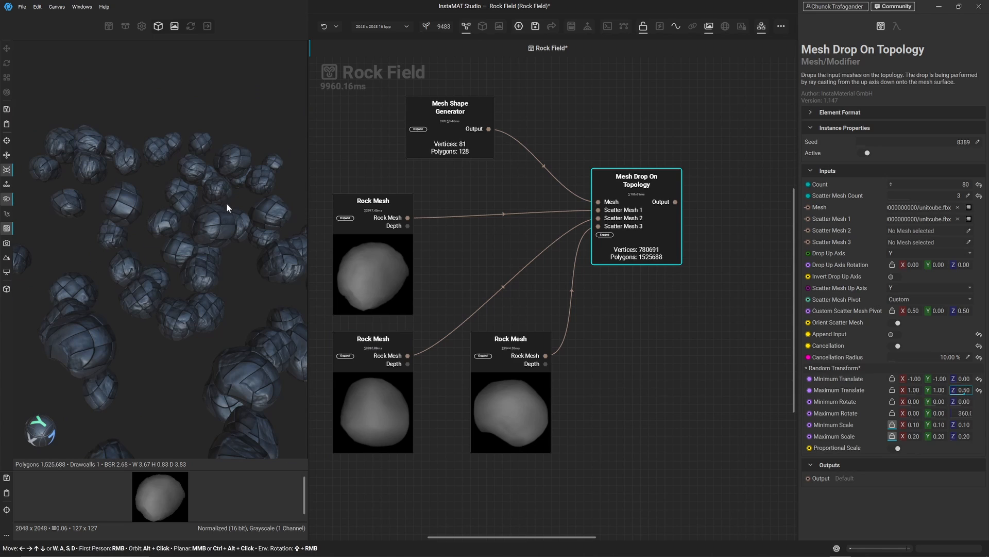
- Lower the graph resolution to 1024 x 1024 and check the scattered rocks in the 3D view
left_click(406, 27)
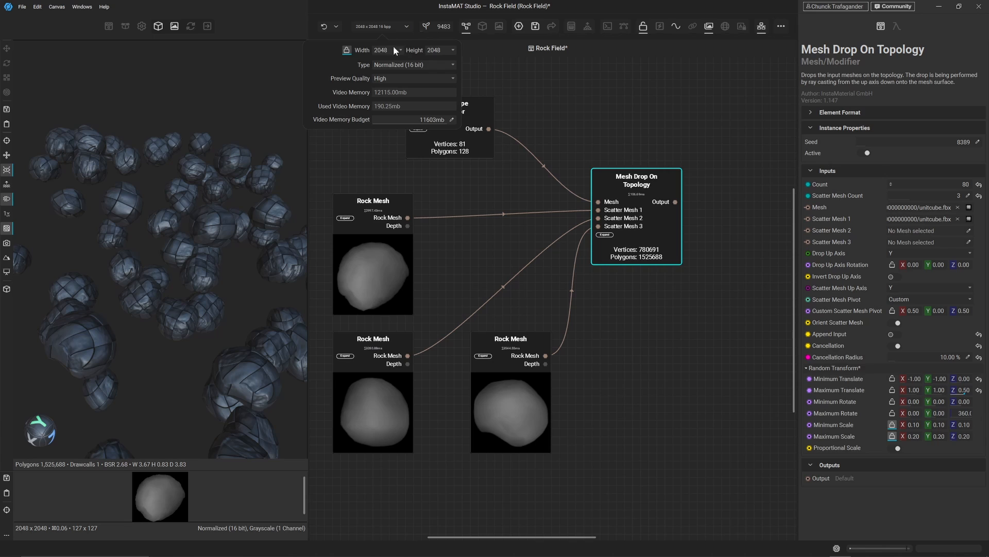
left_click(401, 52)
left_click(400, 49)
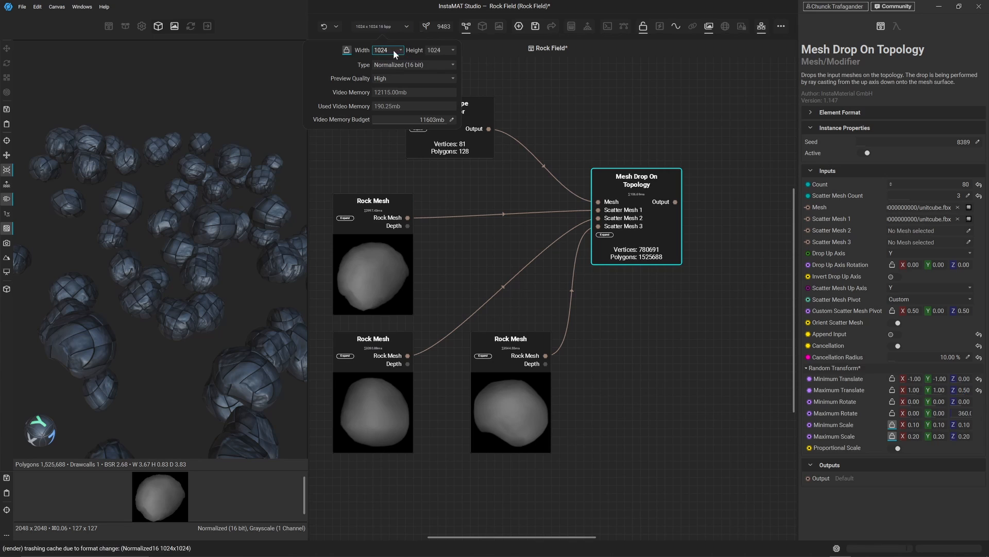
left_click(202, 242)
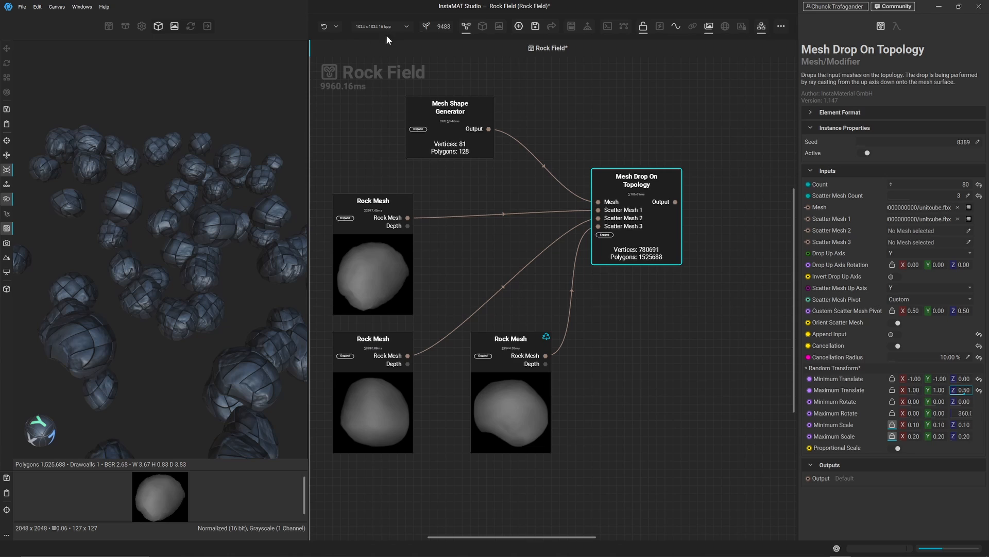
mouse_move(168, 229)
middle_mouse_down()
mouse_move(181, 246)
mouse_move(181, 232)
mouse_move(177, 240)
middle_mouse_up()
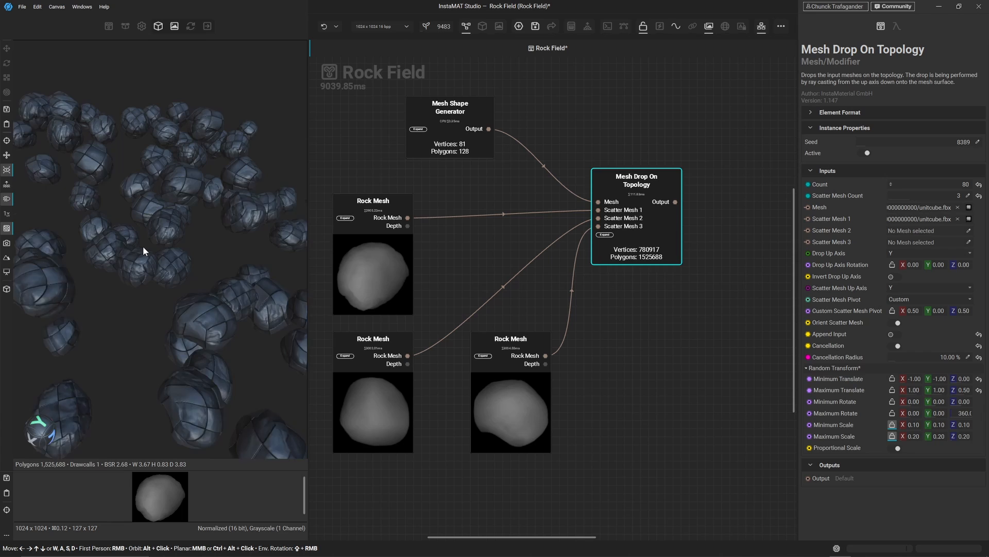
scroll(143, 245, "down", 2)
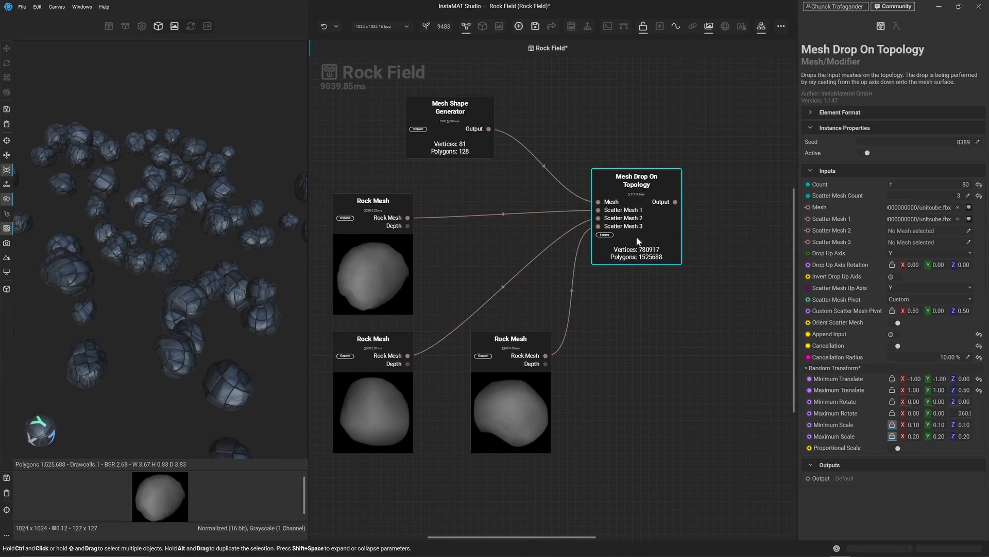
- Duplicate the Mesh Drop On Topology node and place the copy below the original
left_click_drag(638, 207, 665, 480, "alt")
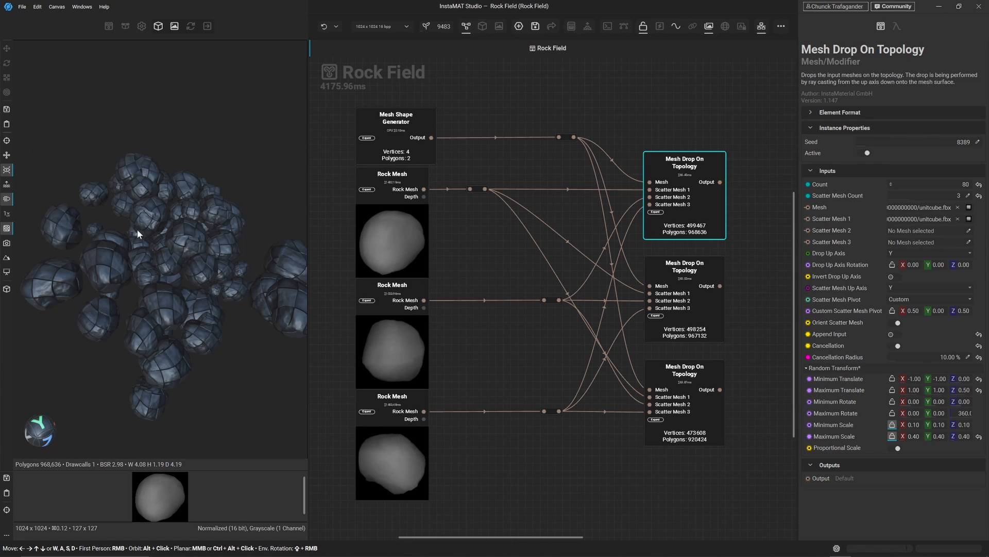
left_click_drag(142, 212, 141, 216, "alt")
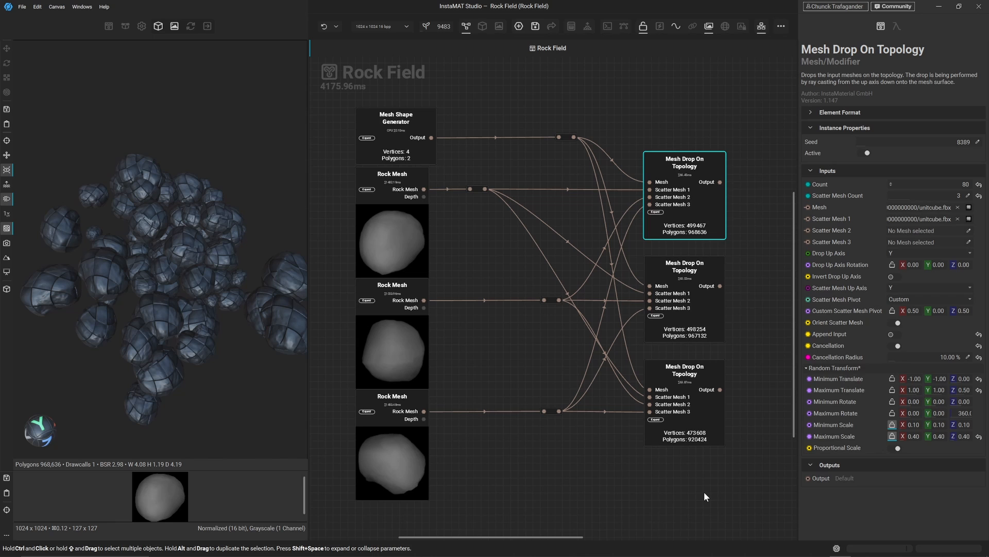
- Select the Mesh Shape Generator, Rock Mesh, reroute and Mesh Drop On Topology nodes and move them farther from the output nodes
middle_click_drag(749, 328, 586, 409)
scroll(586, 409, "down", 4)
middle_click_drag(520, 338, 533, 306)
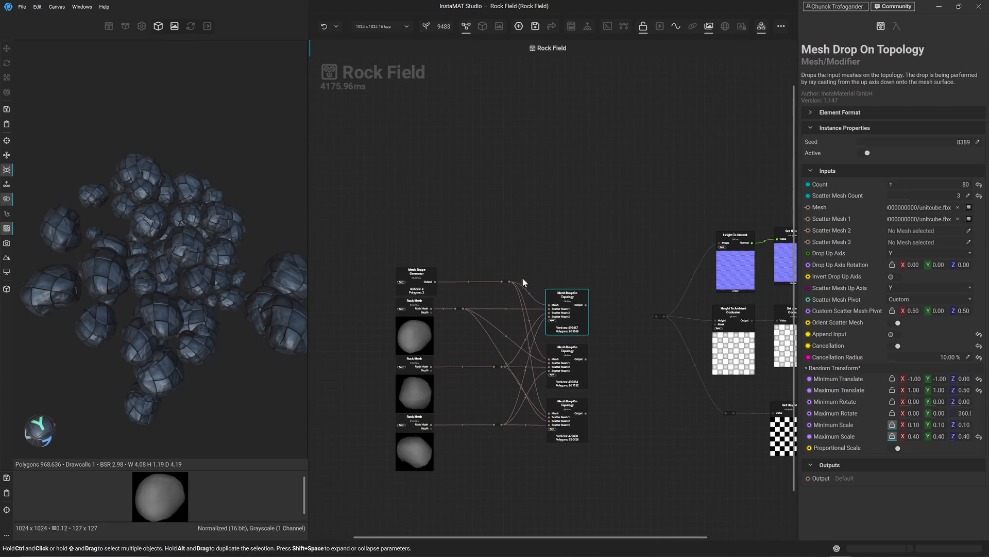
left_click_drag(362, 206, 572, 463)
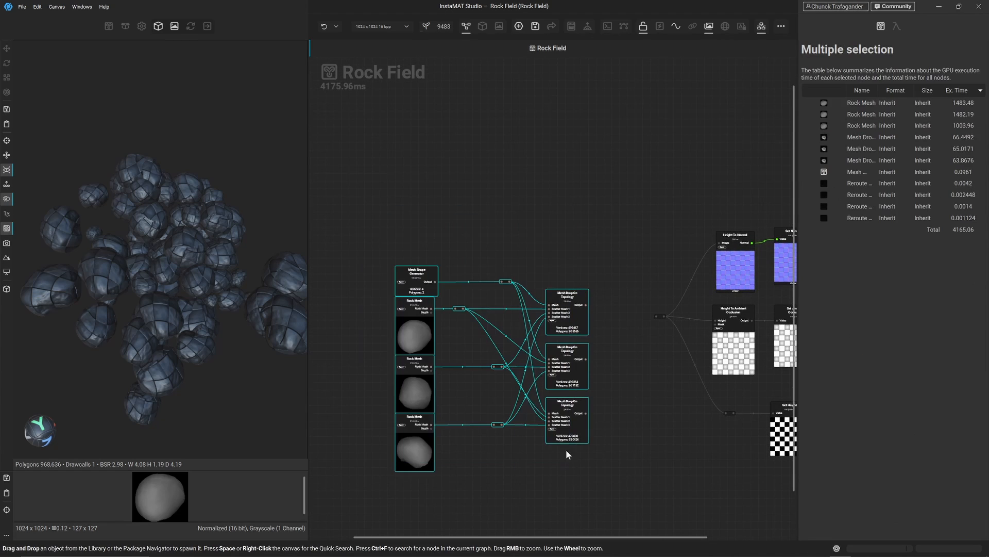
left_click_drag(579, 321, 378, 324)
middle_click_drag(378, 323, 601, 308)
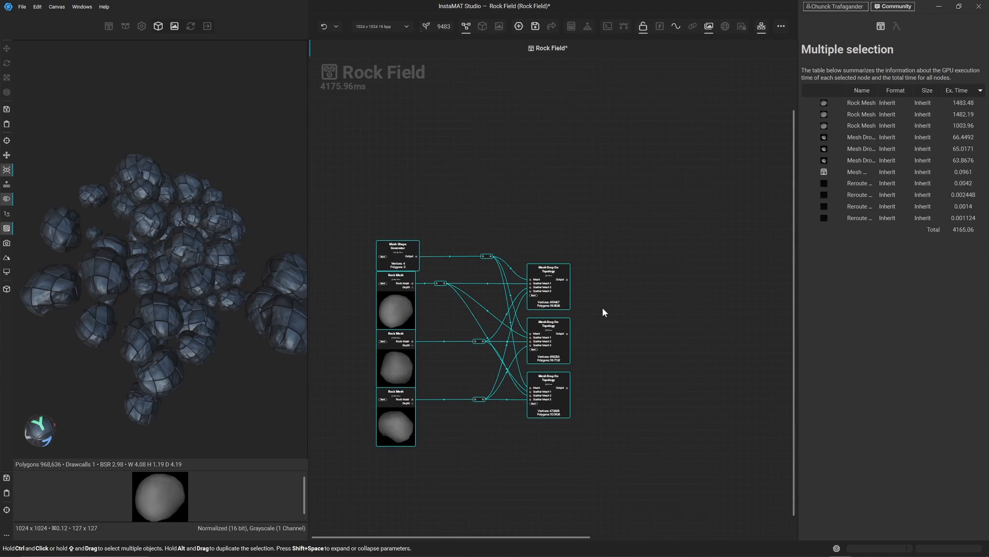
- Frame the selected mesh nodes in a comment titled "Mesh Pile"
key("c")
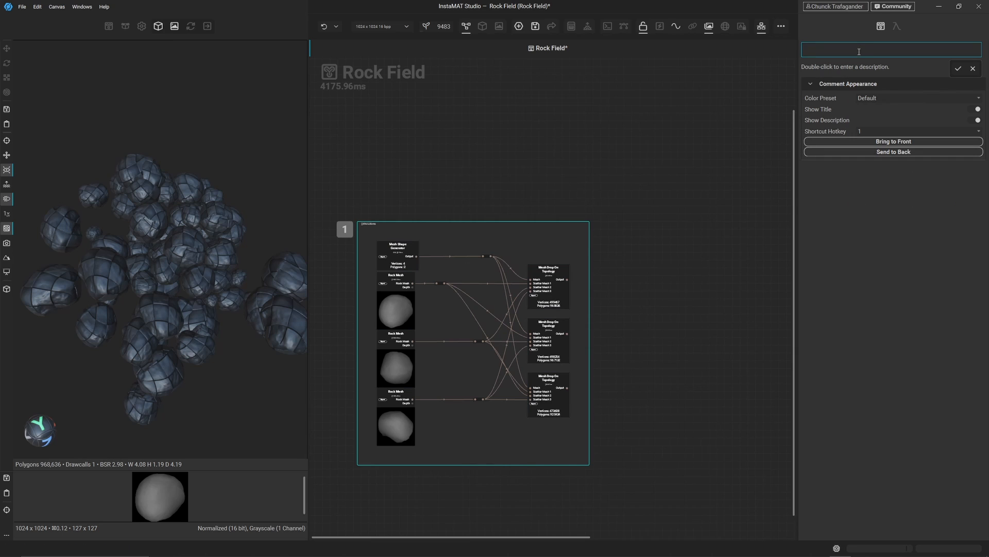
type("Mesh Pile")
key("Return")
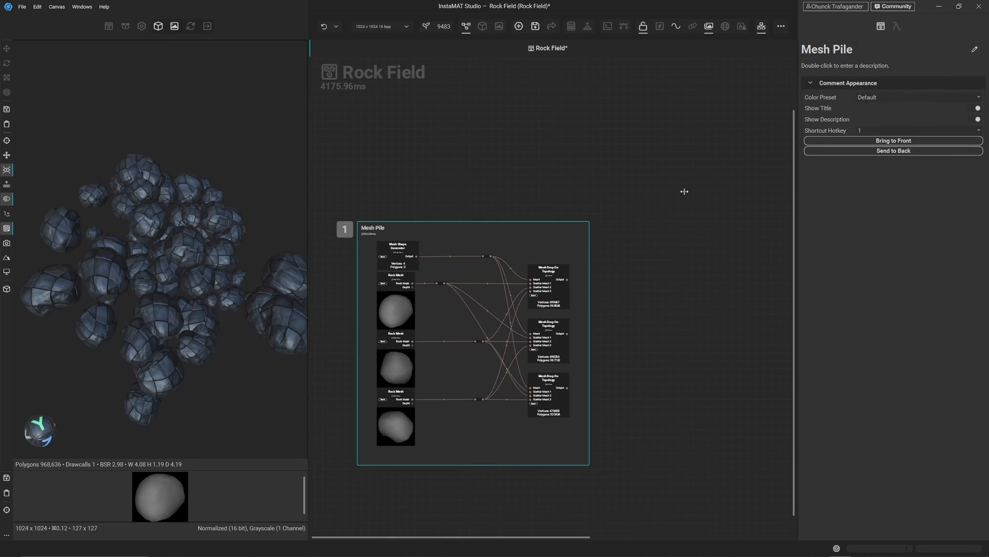
left_click(684, 191)
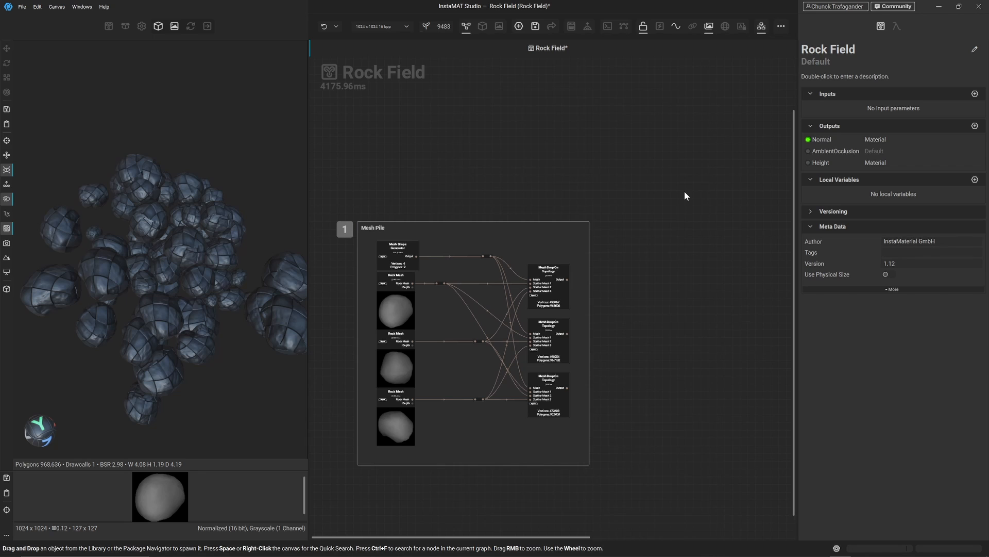
- Add a Mesh Render Depth node fed by the first Mesh Drop On Topology node's output, placed outside the Mesh Pile comment
scroll(684, 190, "up", 5)
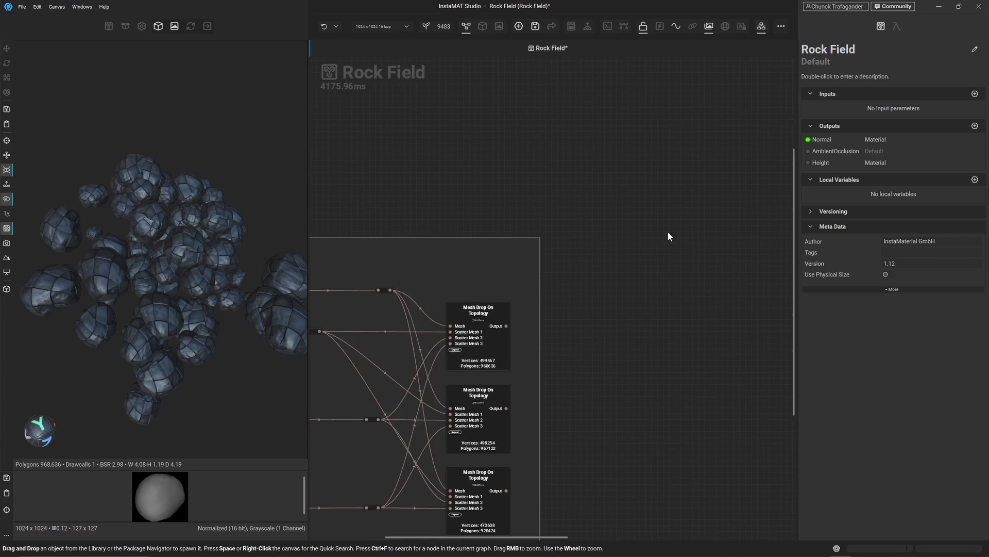
left_click(493, 241)
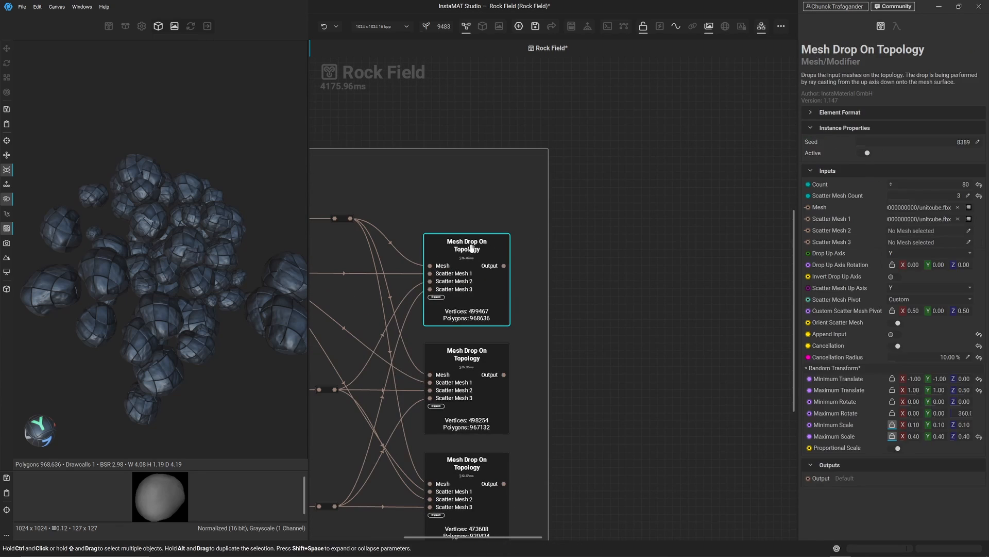
left_click_drag(504, 267, 625, 256)
type("render")
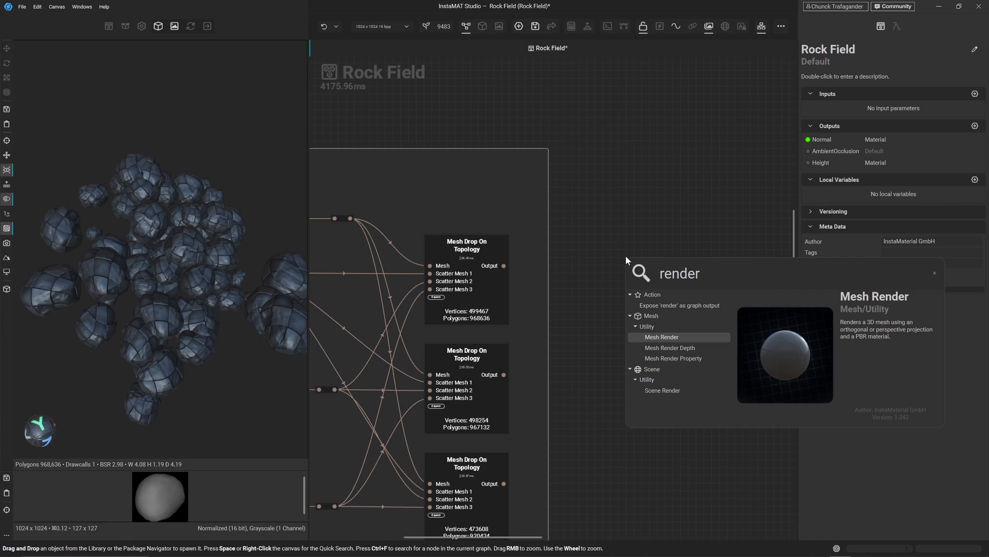
left_click(678, 352)
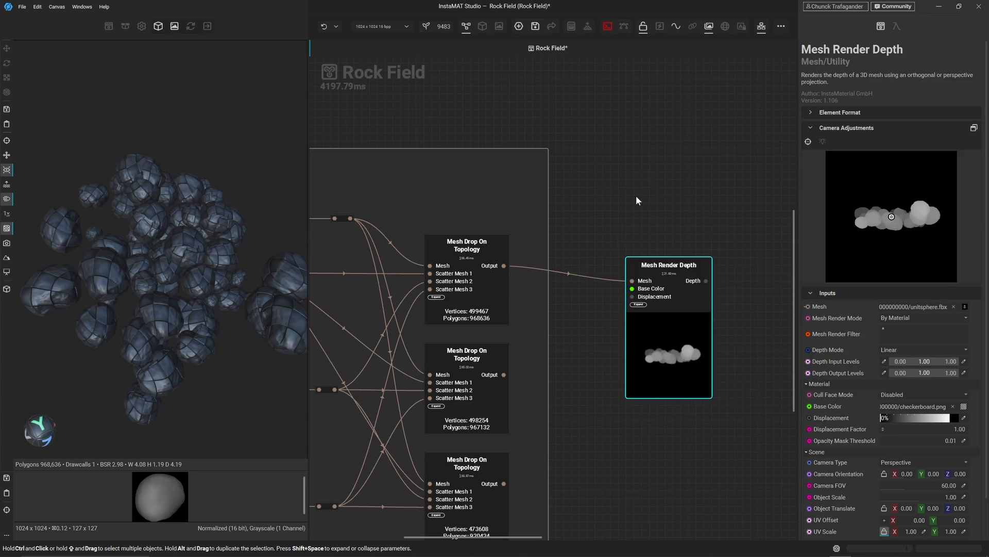
middle_click_drag(570, 335, 791, 292)
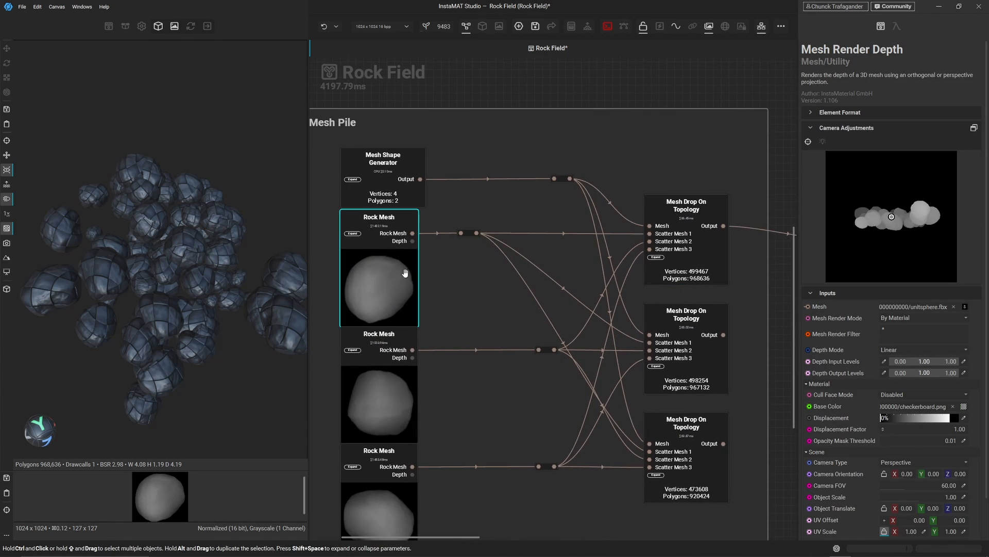
middle_click_drag(724, 278, 404, 346)
left_click_drag(607, 342, 600, 329)
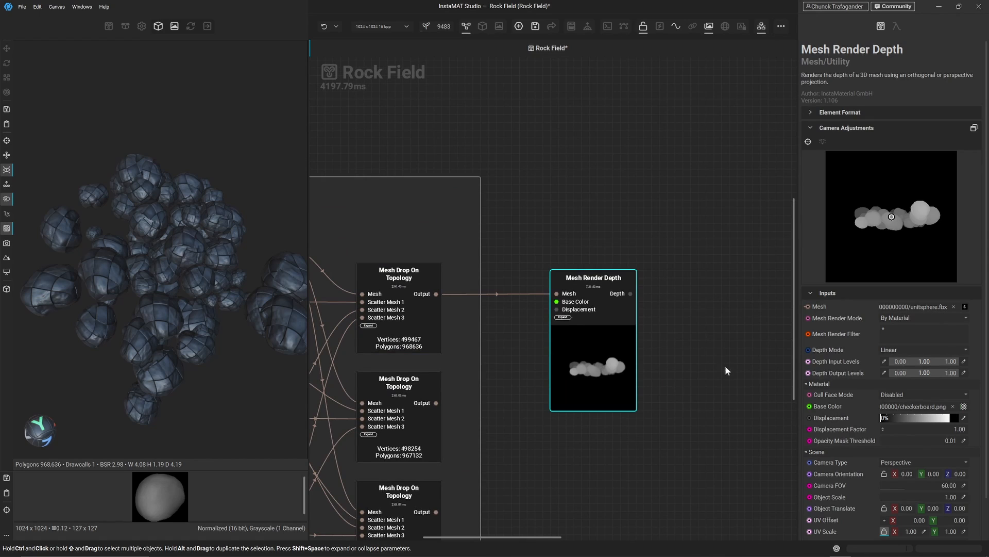
- Set the Mesh Render Depth node's camera orientation to -90 on X and its camera type to Orthographic
scroll(839, 362, "down", 2)
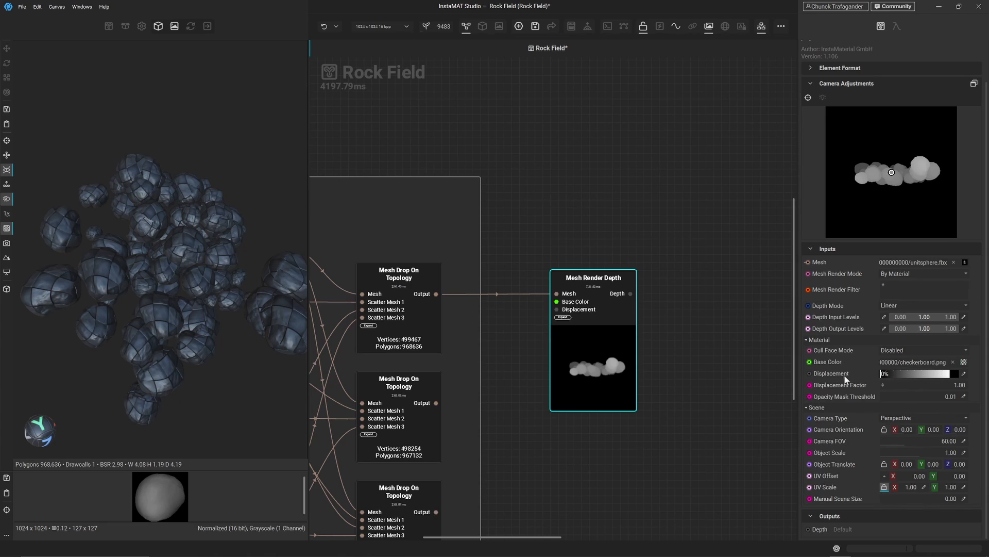
double_click(911, 431)
type("-90")
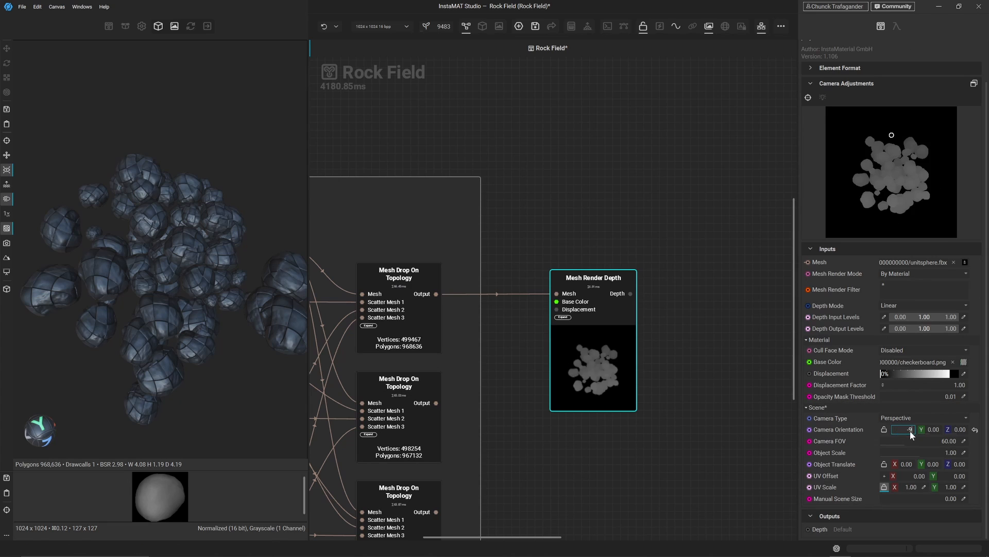
key("Return")
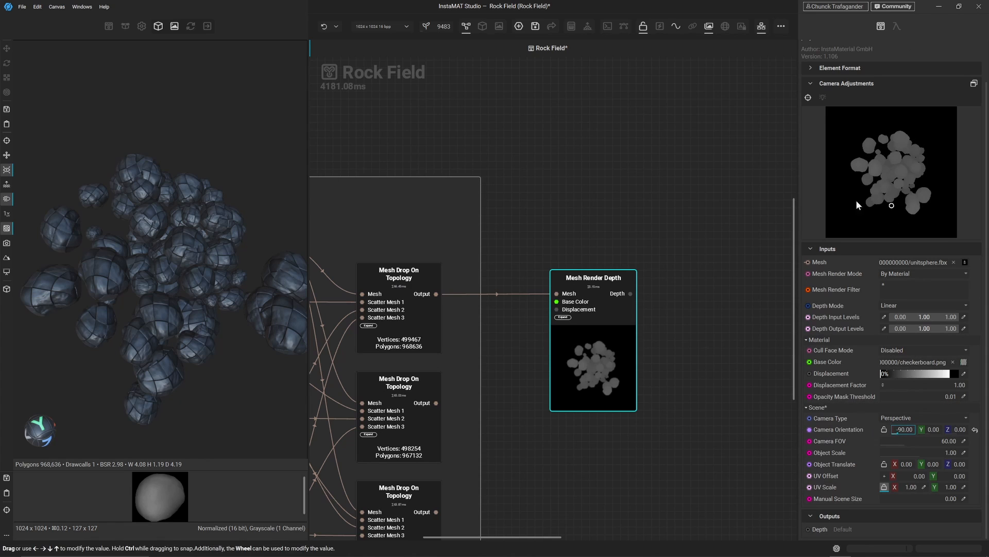
left_click(899, 419)
left_click(898, 410)
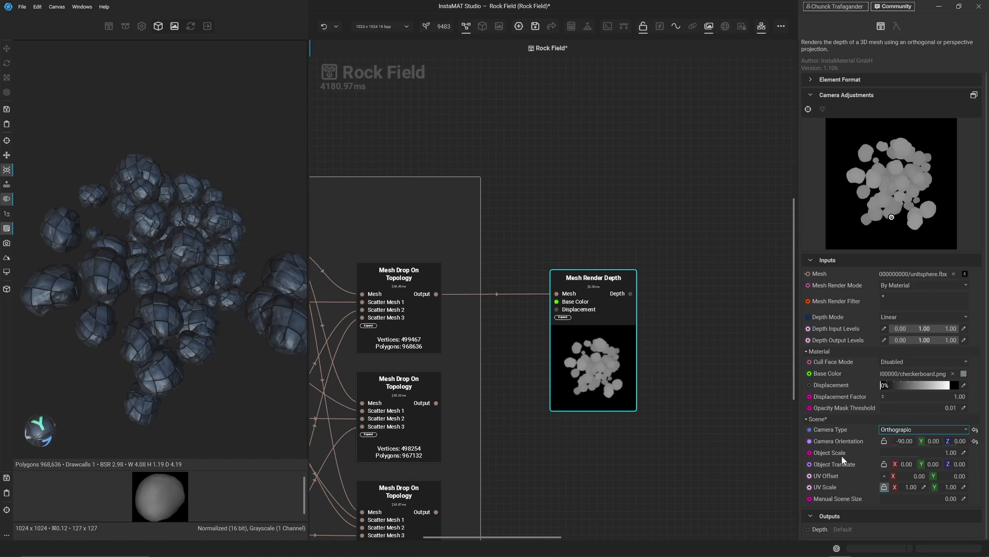
- Raise the Mesh Render Depth node's object scale to 1.38 and try another depth mode before resetting it to Linear
left_click_drag(882, 497, 874, 499)
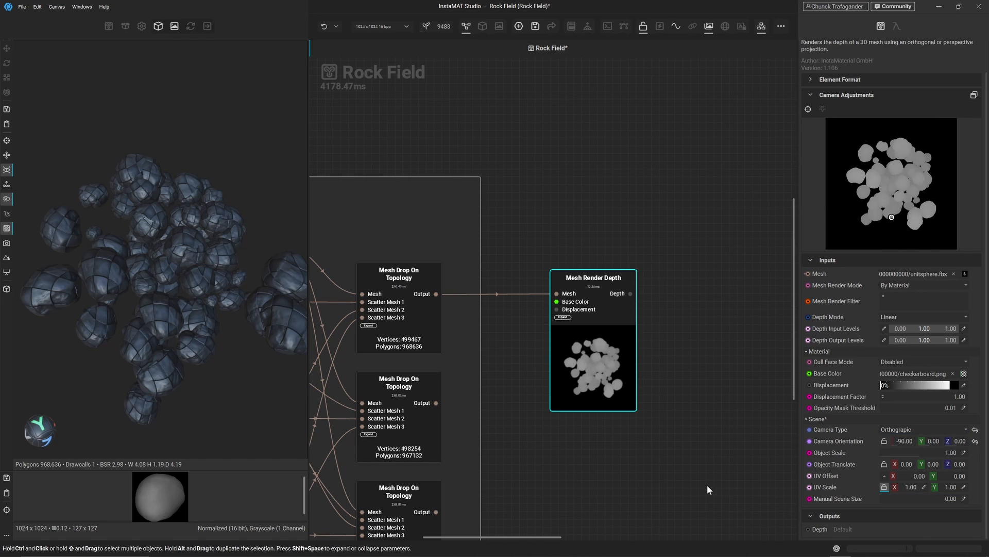
left_click_drag(919, 452, 935, 453)
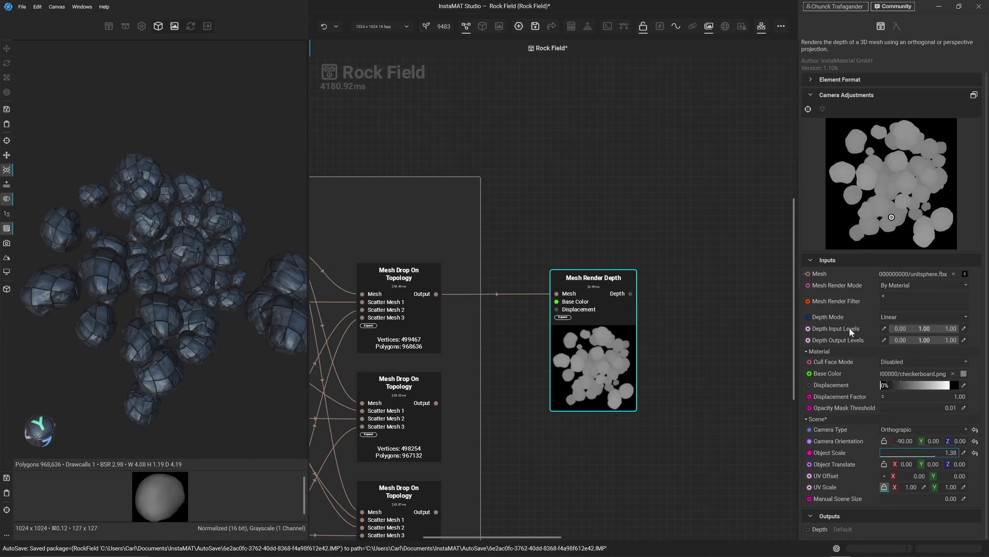
scroll(908, 315, "down", 1)
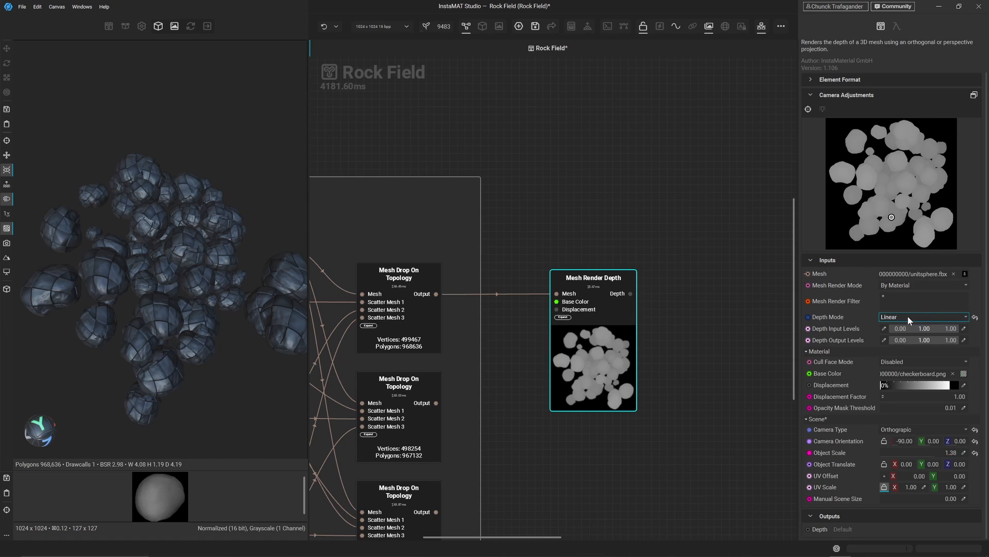
left_click(975, 317)
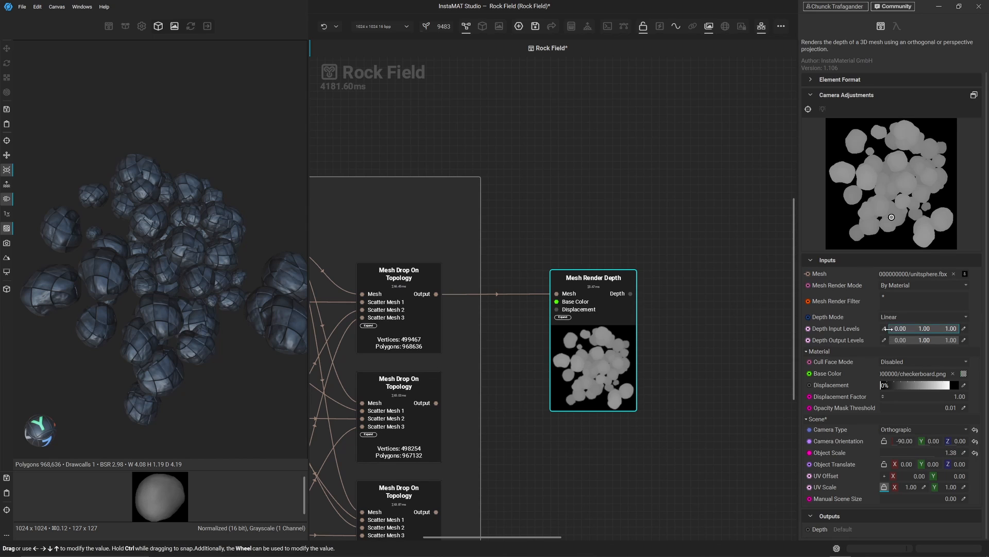
- Try a lower depth input level of 0.35 on the Mesh Render Depth node and reset the depth input levels
left_click_drag(889, 328, 910, 329)
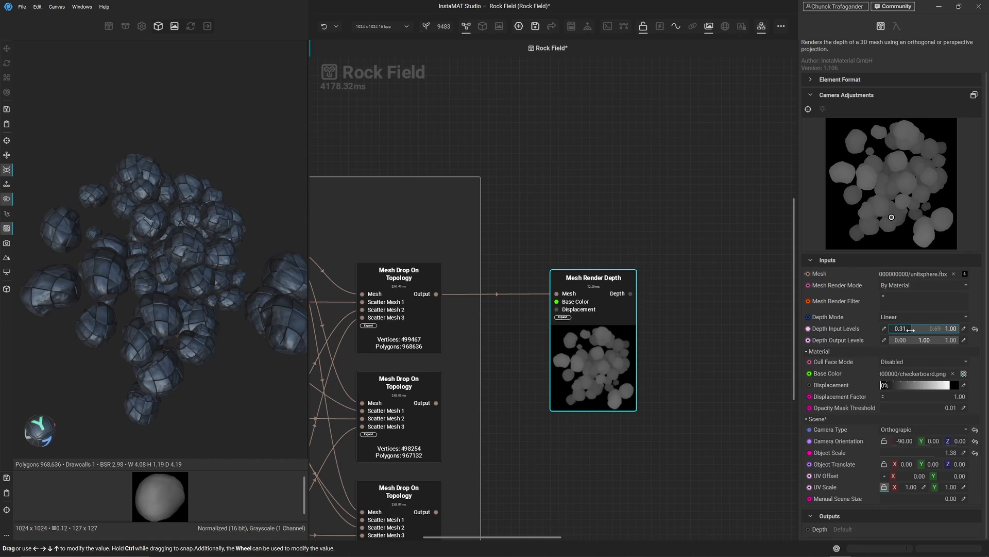
left_click(886, 331)
type("0.35")
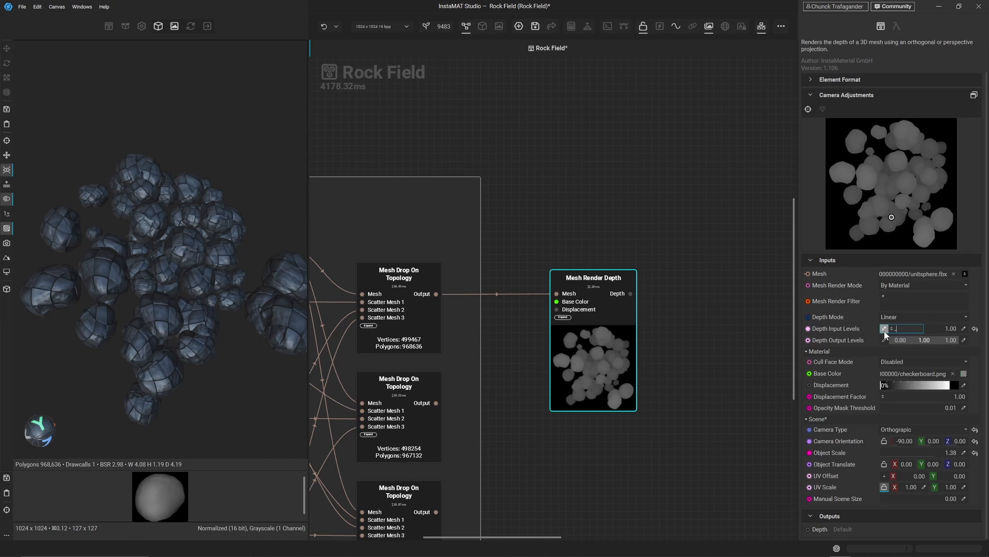
key("Return")
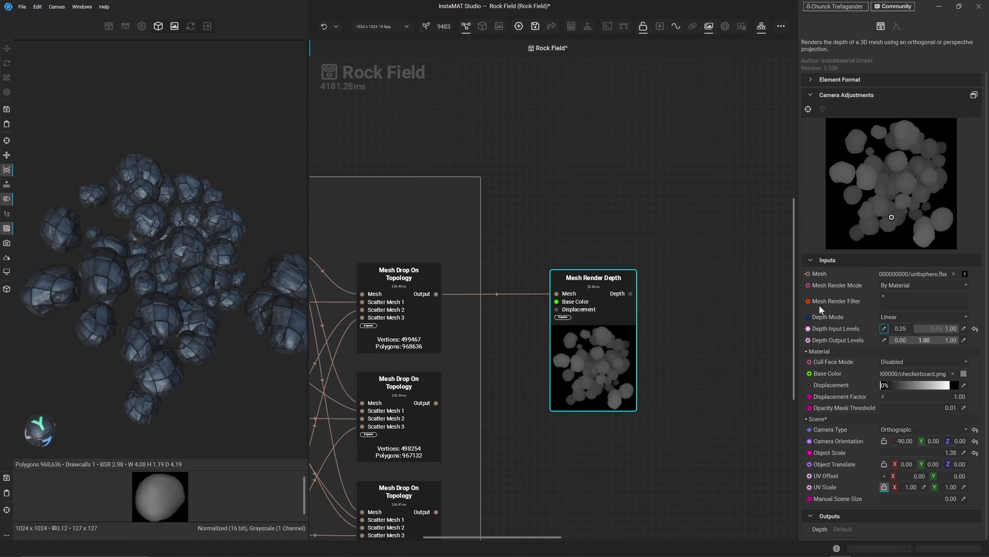
left_click(974, 328)
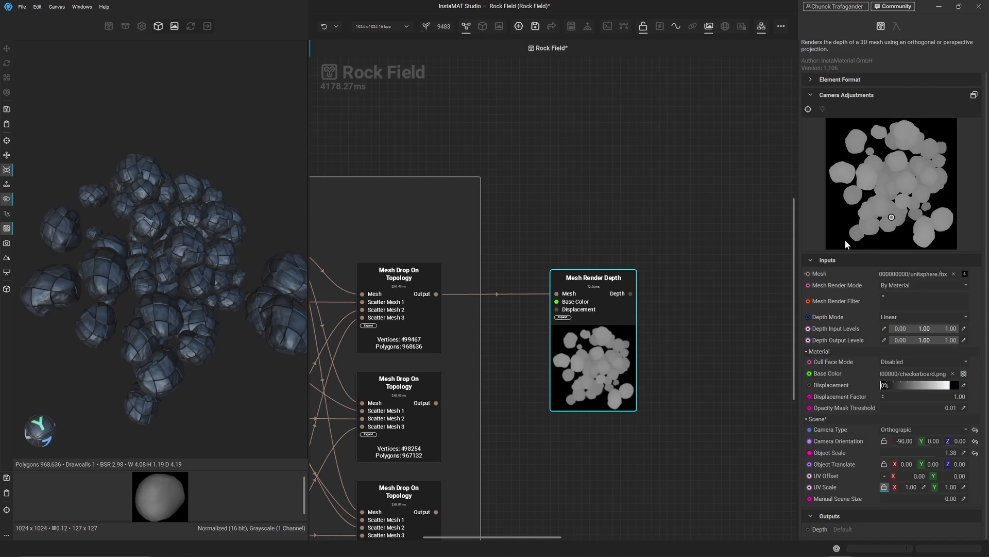
- Set the lower depth input level to 0.35 and try the Exponential depth mode before resetting it to Linear
left_click(884, 330)
type("0.35")
key("Return")
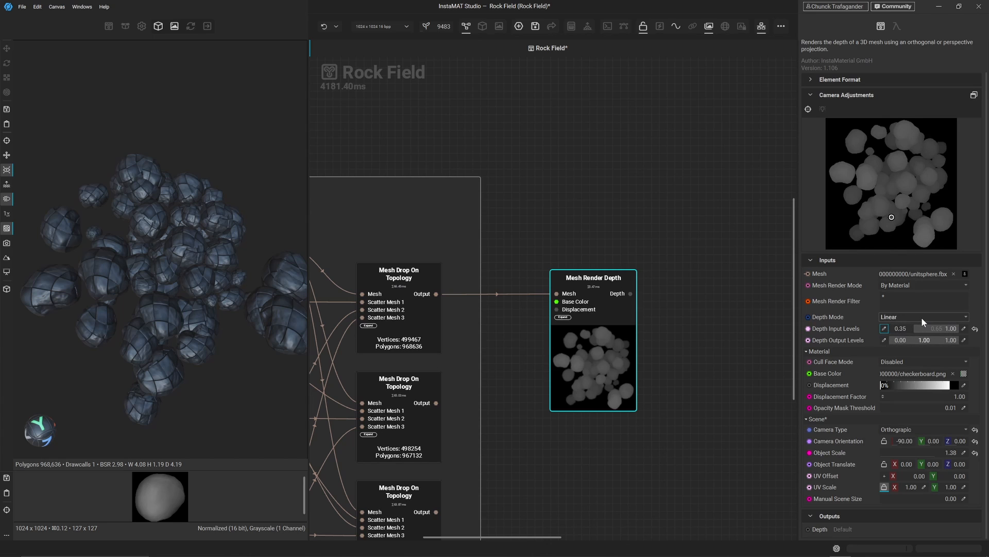
scroll(921, 318, "down", 1)
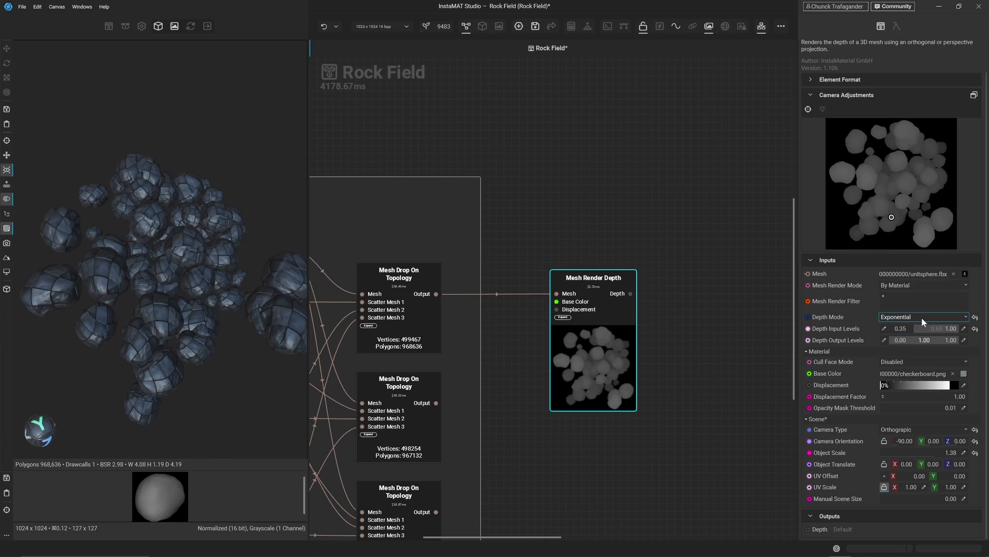
left_click(975, 316)
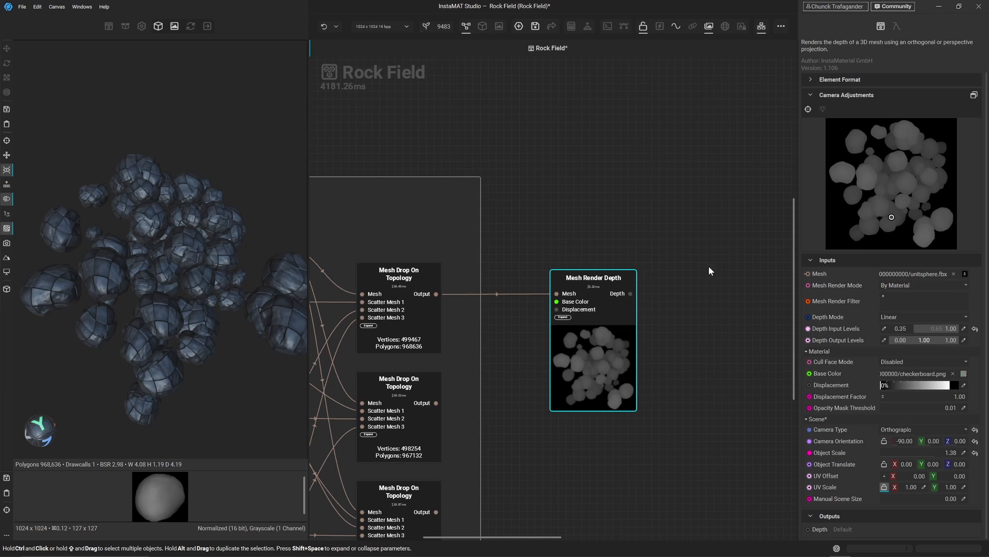
- Add an Auto Levels node to the Mesh Render Depth output and enlarge the 2D preview to fit its image
left_click_drag(590, 279, 660, 279)
type("auto")
key("Return")
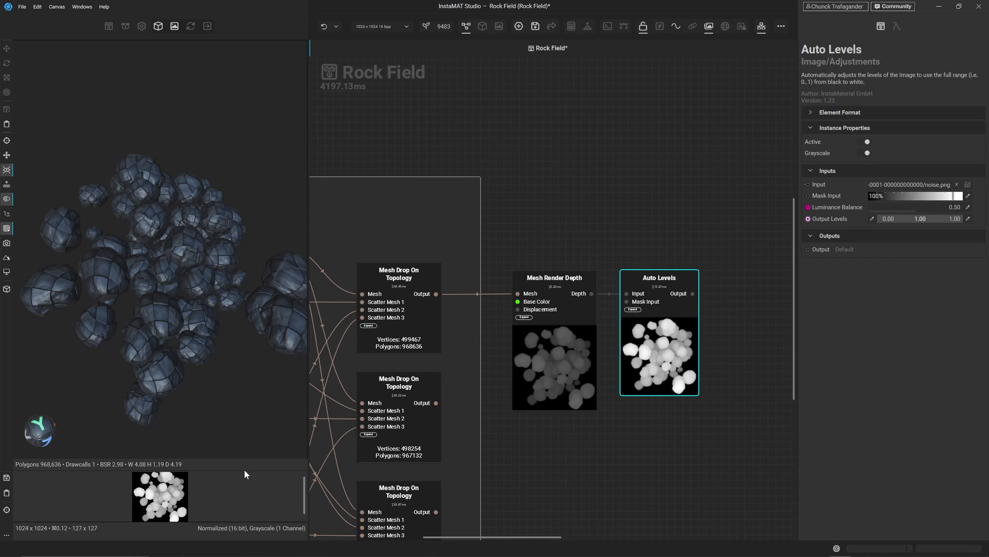
left_click_drag(243, 470, 235, 170)
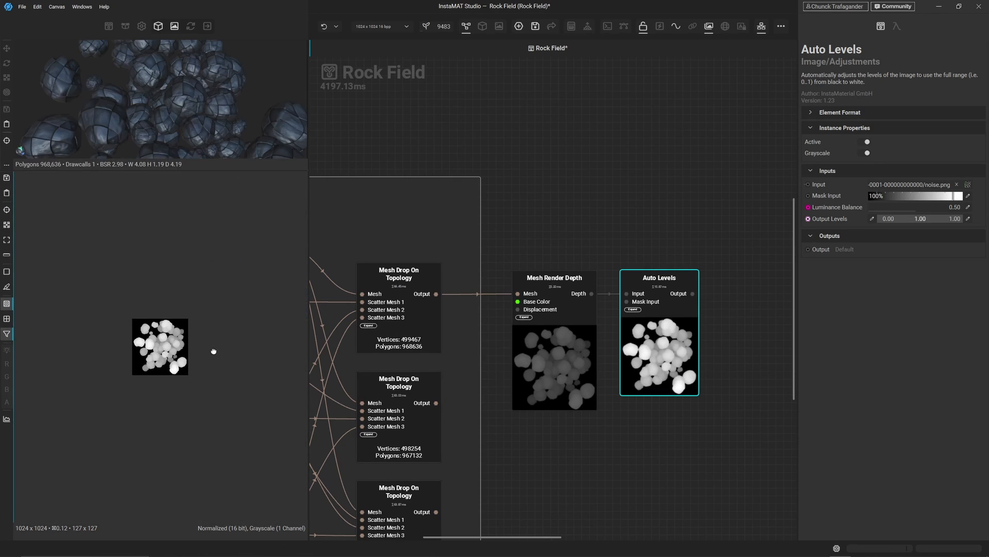
key("f")
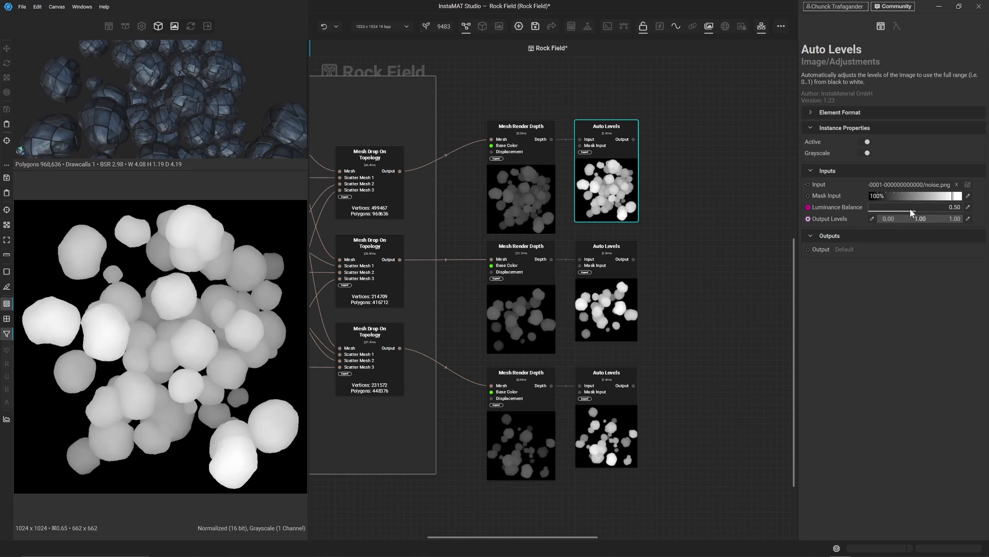
- Set the luminance balance to 1.00 on each of the three Auto Levels nodes
left_click_drag(915, 208, 984, 217)
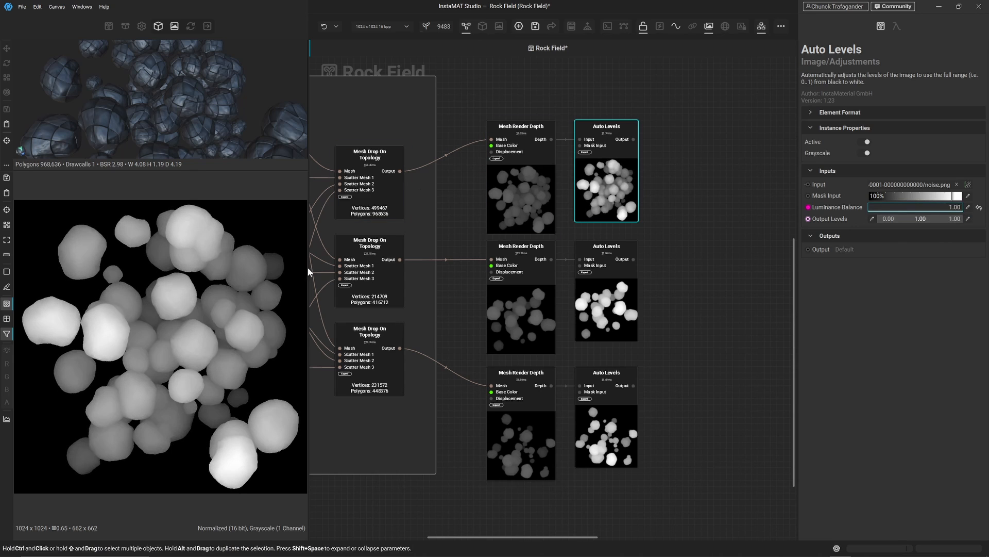
left_click(620, 317)
left_click(917, 211)
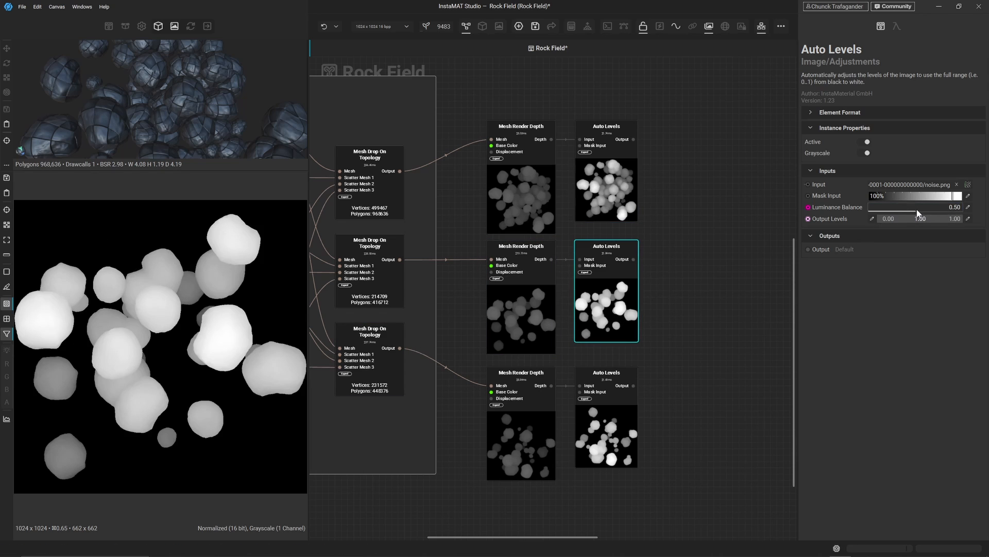
left_click_drag(917, 211, 982, 211)
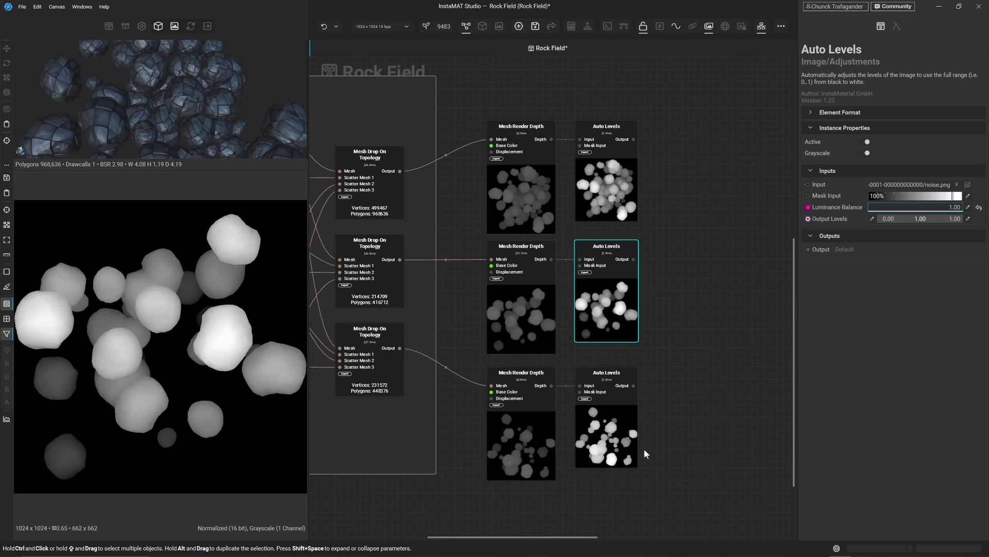
left_click(607, 429)
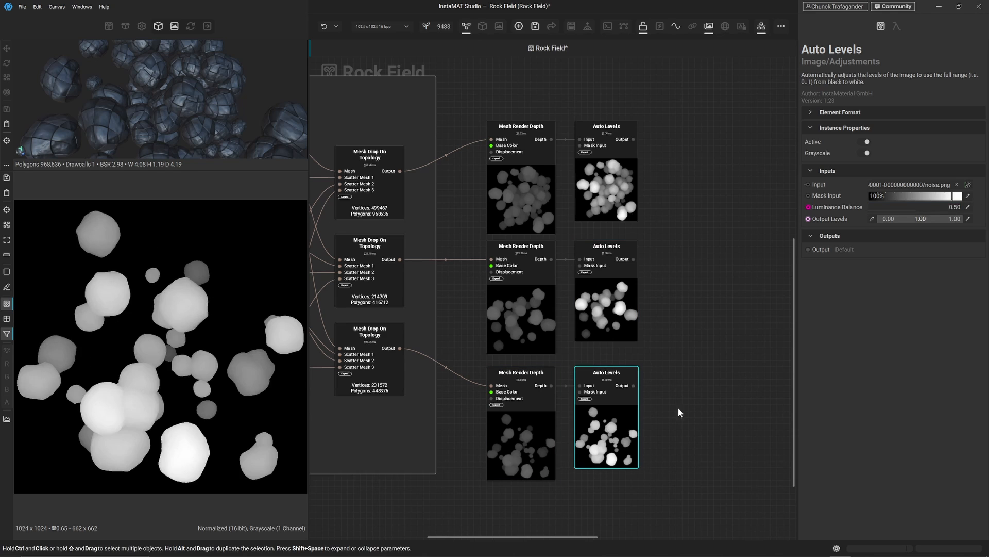
left_click_drag(927, 208, 977, 211)
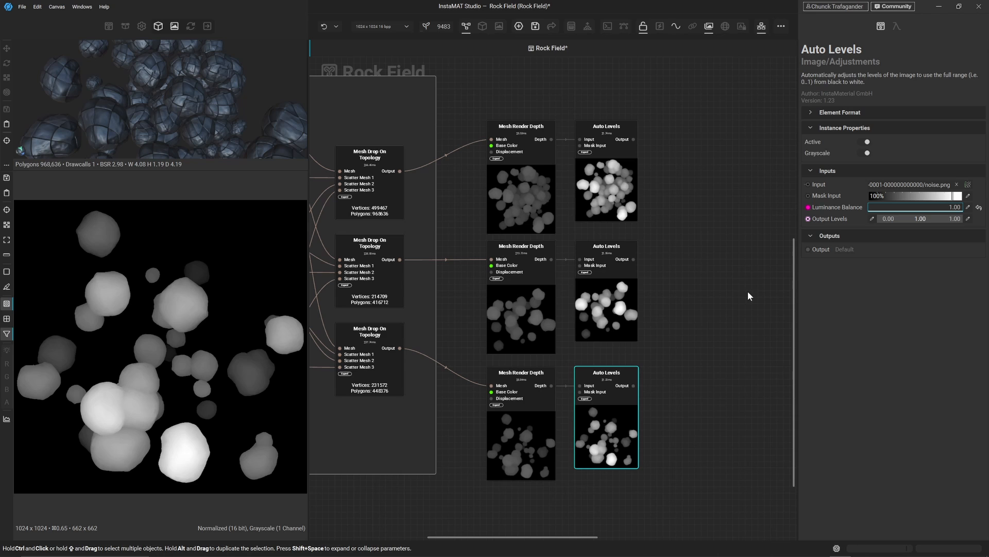
- Change the third Mesh Drop On Topology node's seed to 71321 and set its count to 16
left_click(366, 390)
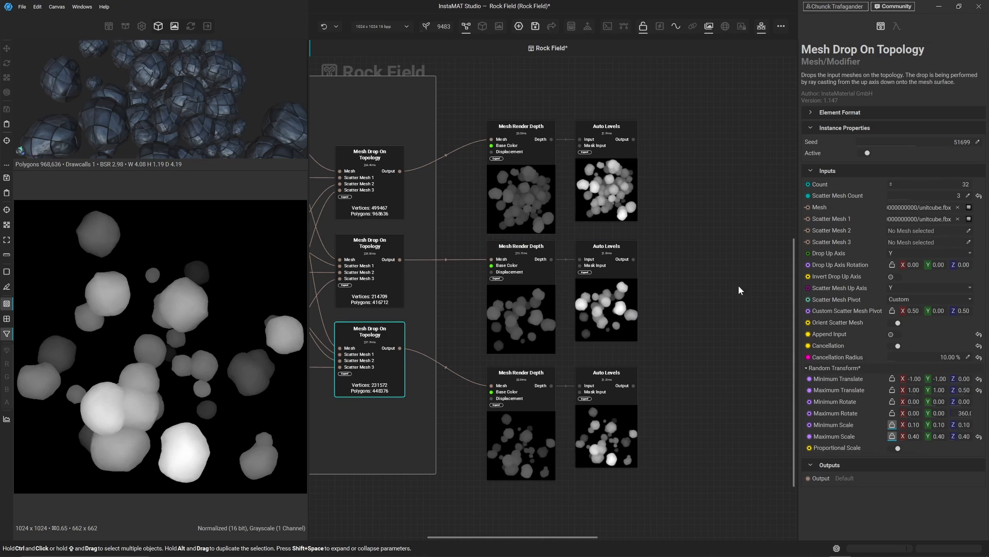
left_click(899, 142)
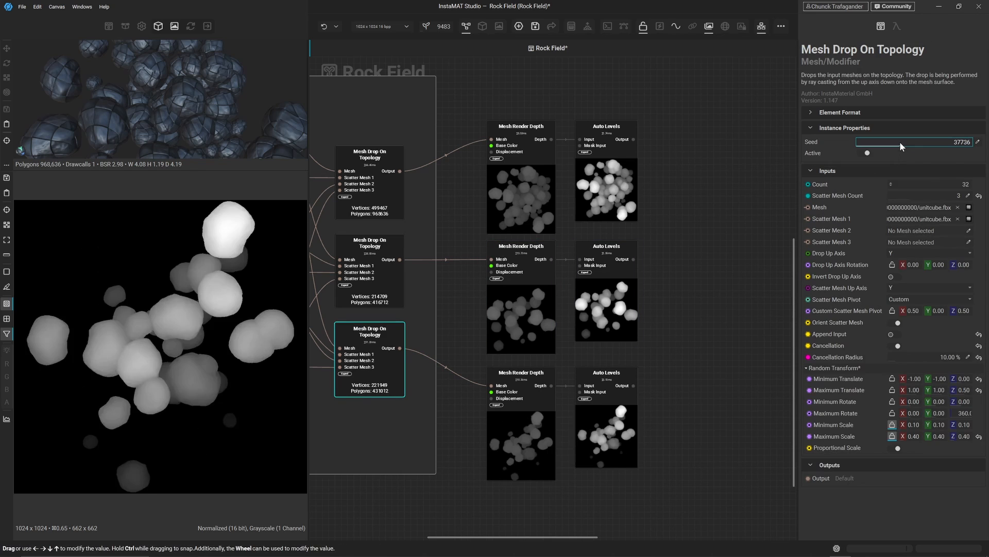
left_click(901, 141)
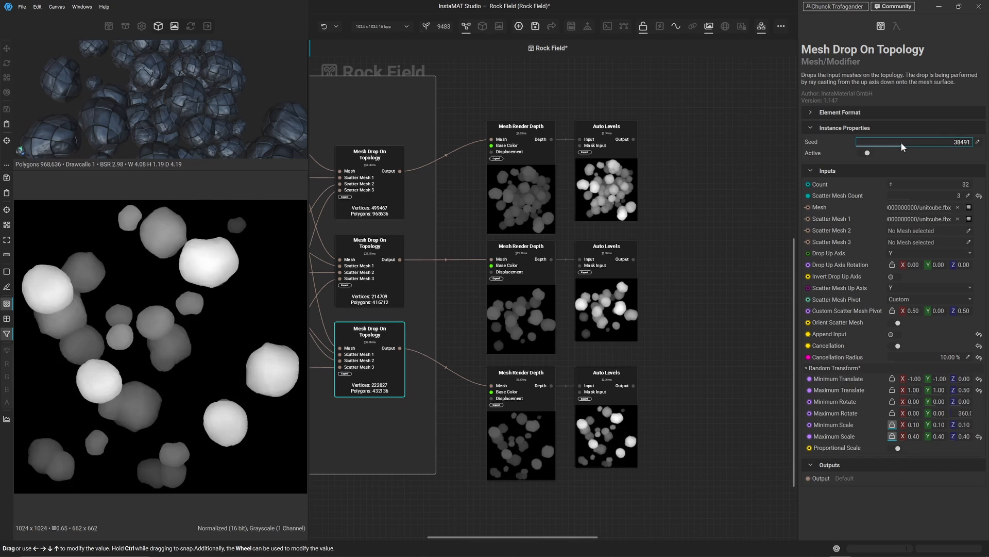
left_click_drag(901, 142, 939, 143)
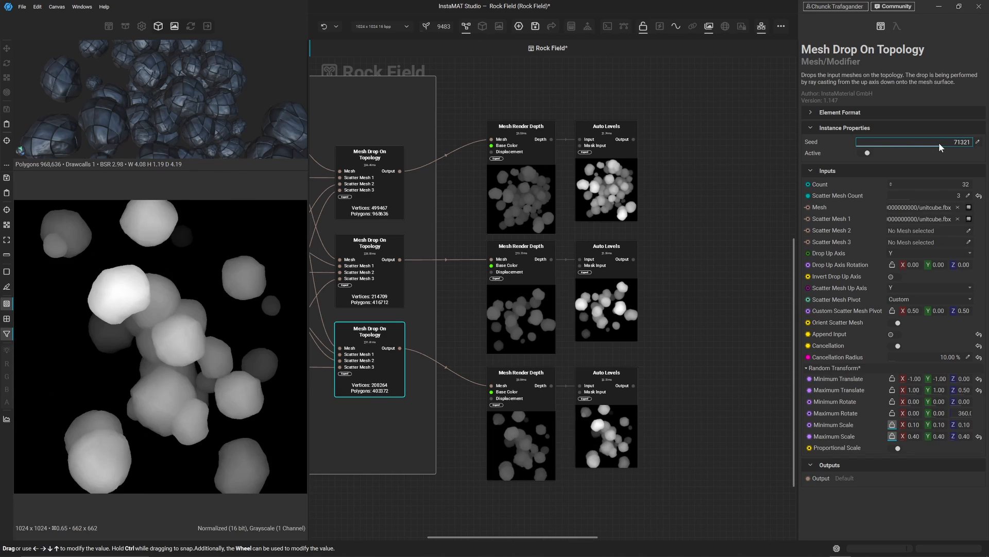
left_click(970, 183)
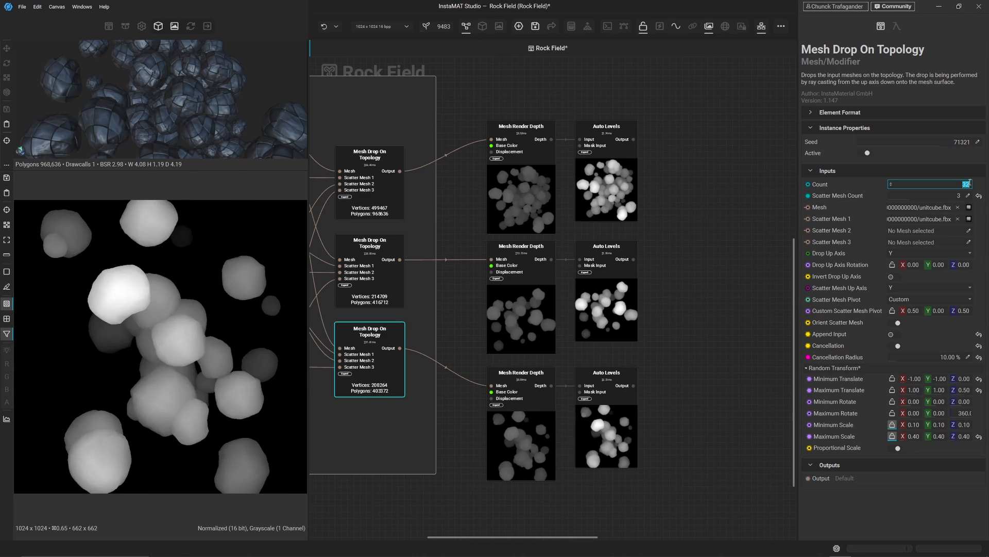
type("16")
key("Return")
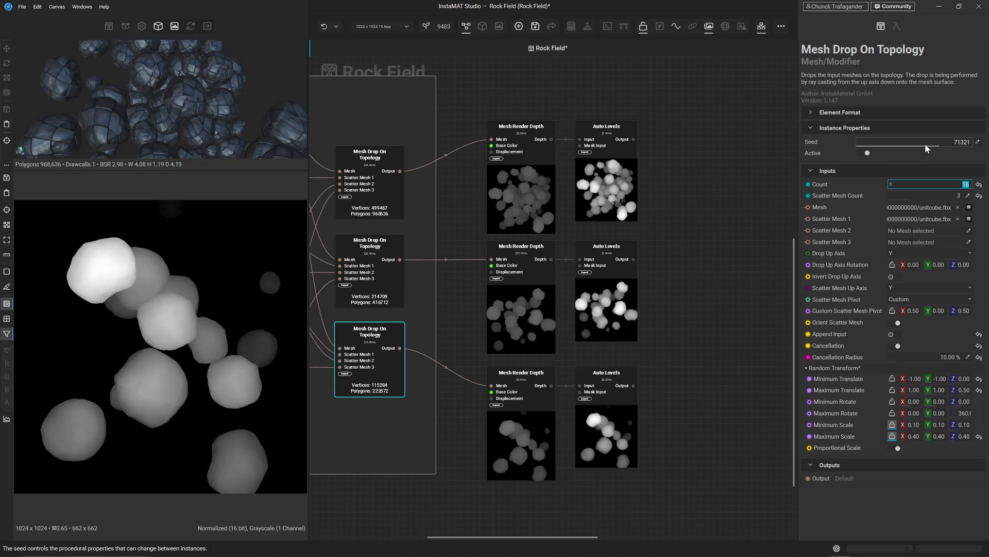
- Set the third Mesh Drop On Topology node's seed to 53963 and the third Mesh Render Depth node's object scale to 1.18
left_click_drag(925, 144, 920, 142)
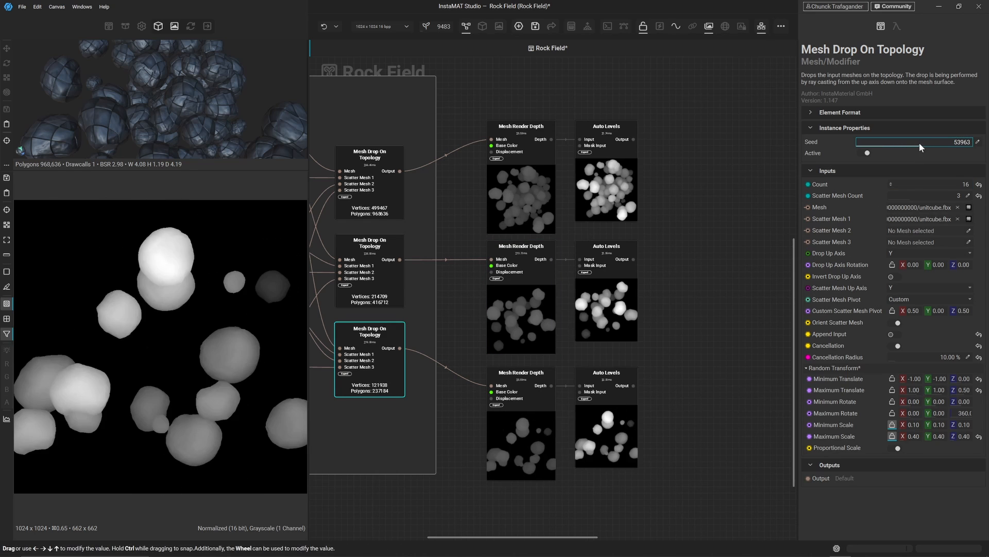
left_click(528, 452)
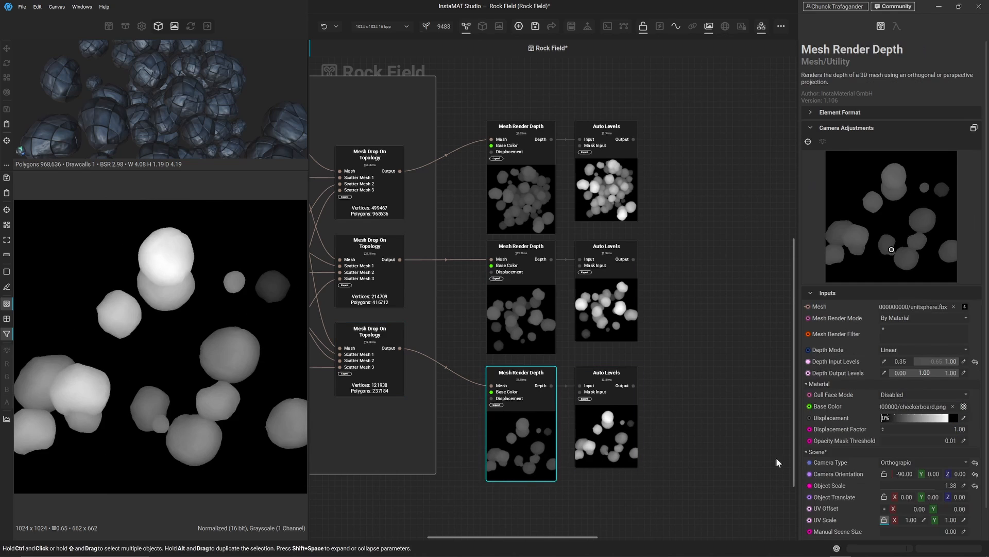
scroll(855, 447, "down", 1)
left_click_drag(931, 453, 928, 456)
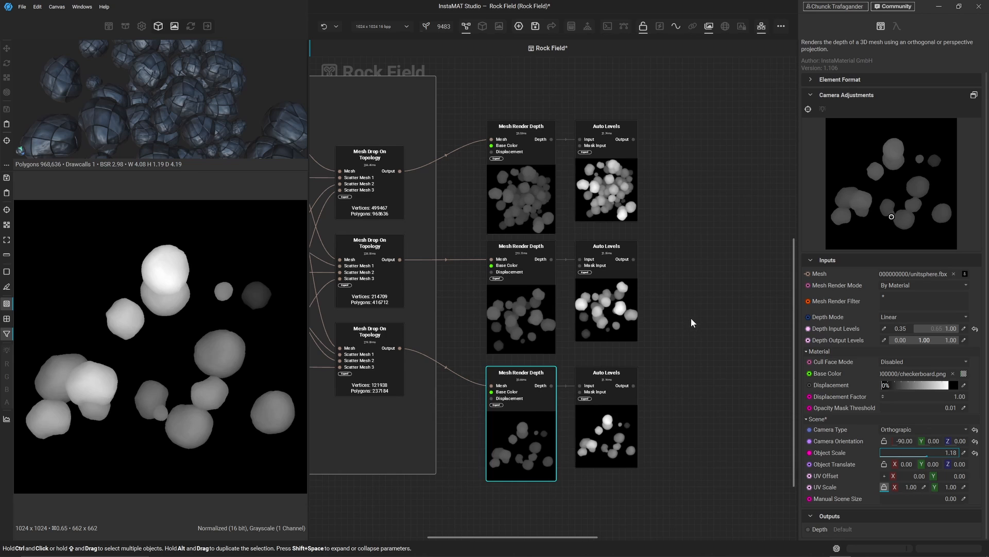
- Move the Mesh Render Depth and Auto Levels nodes together up above the frame to free the graph area beside it
scroll(691, 317, "down", 2)
middle_click_drag(709, 243, 623, 286)
left_click_drag(658, 198, 506, 50)
left_click(536, 244)
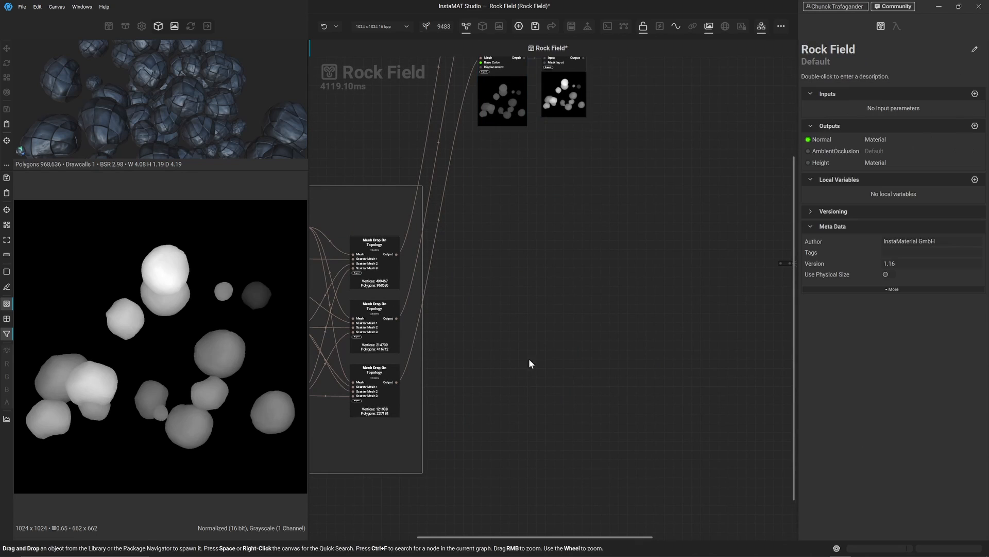
- Add a Guided Scatter node and place it in the empty area below the frame
middle_click_drag(531, 360, 703, 256)
scroll(621, 242, "up", 3)
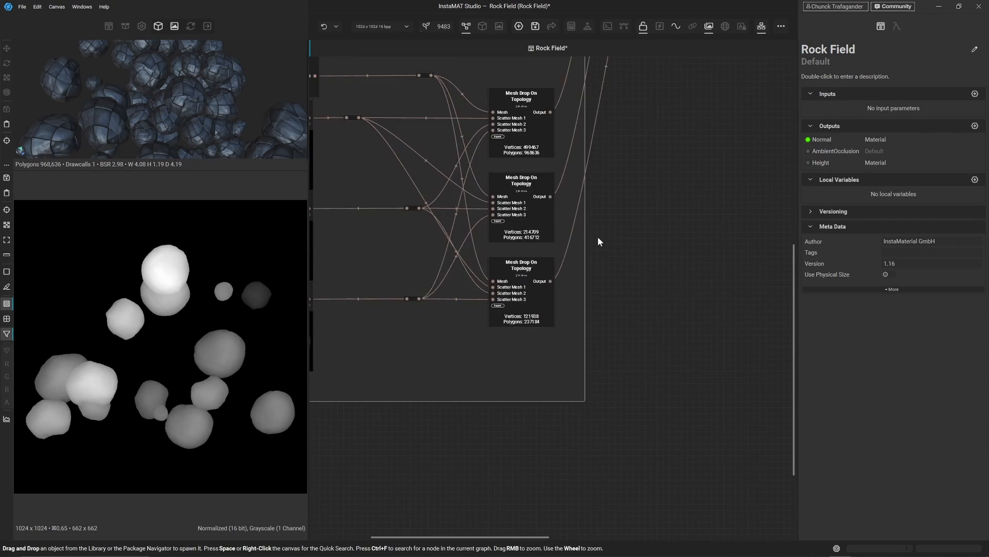
middle_click_drag(620, 249, 736, 252)
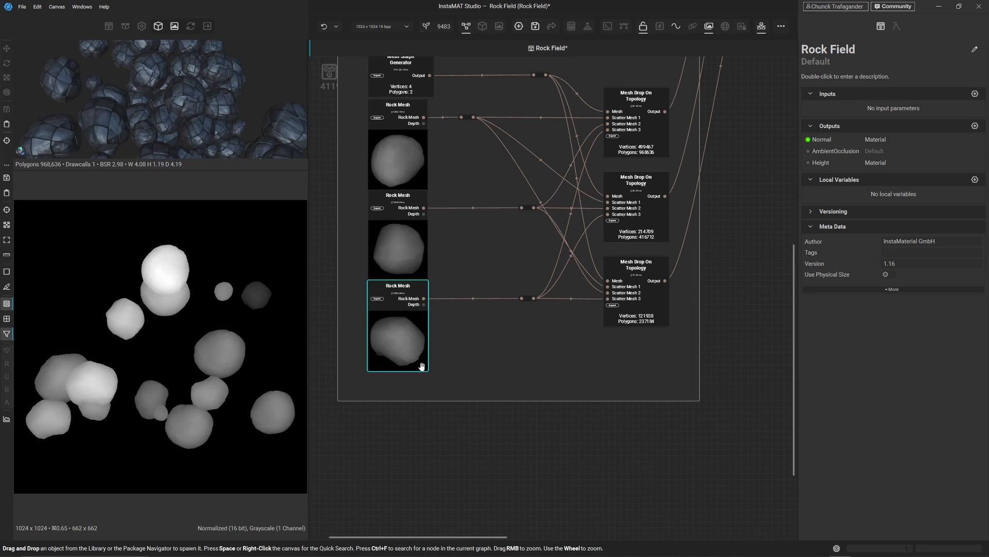
middle_click_drag(544, 468, 549, 445)
key("space")
type("guid")
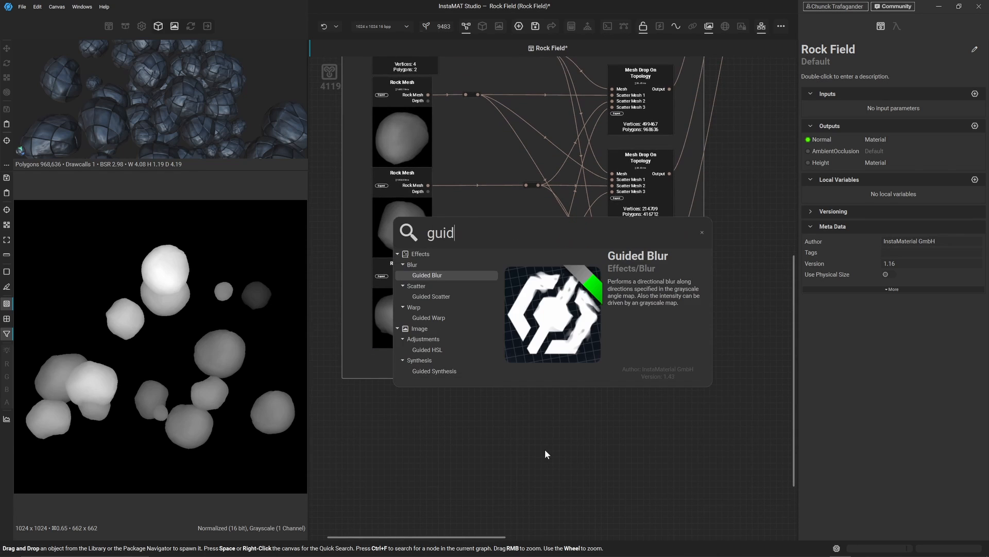
type("ed")
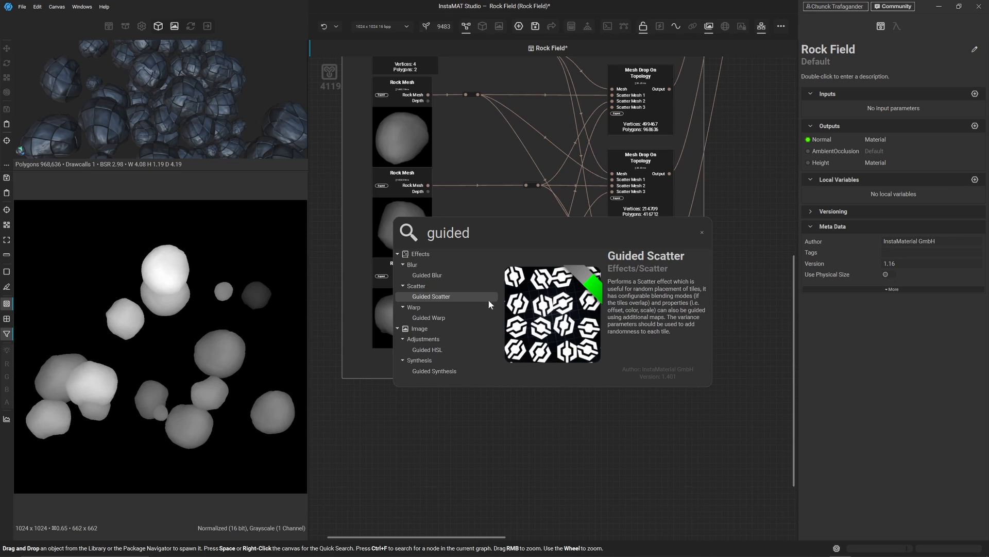
left_click(459, 298)
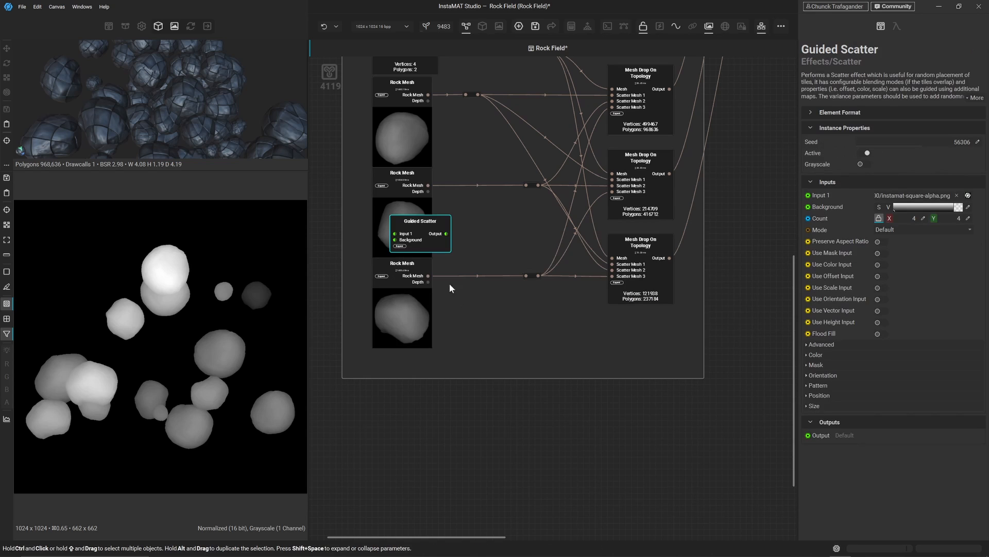
left_click_drag(421, 224, 555, 405)
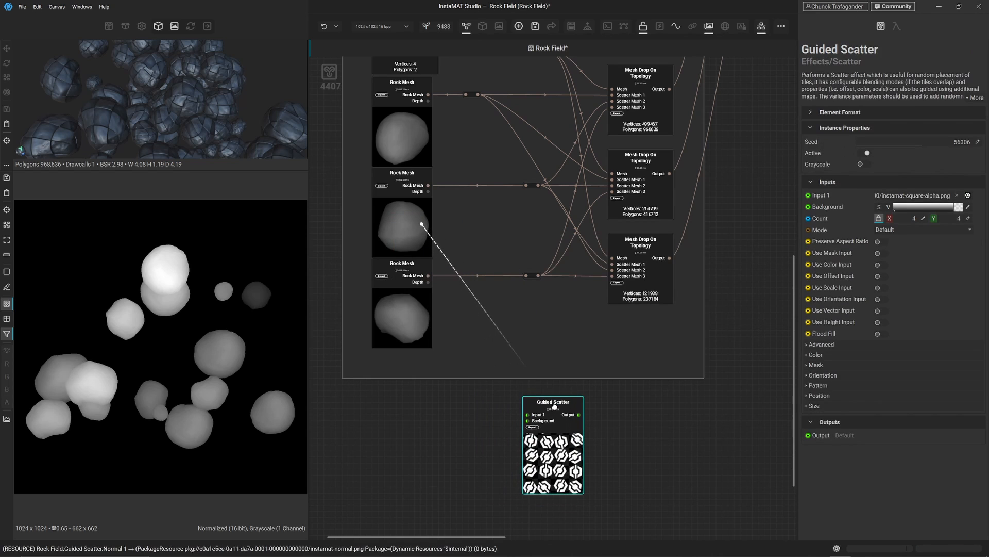
- Switch the Guided Scatter node to grayscale and set its pattern count to 3
left_click(861, 164)
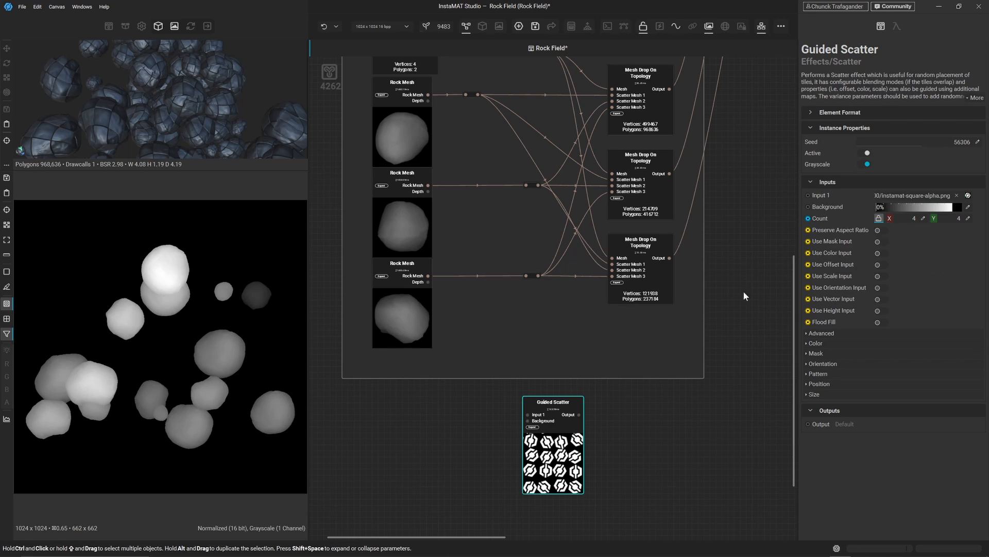
left_click(810, 373)
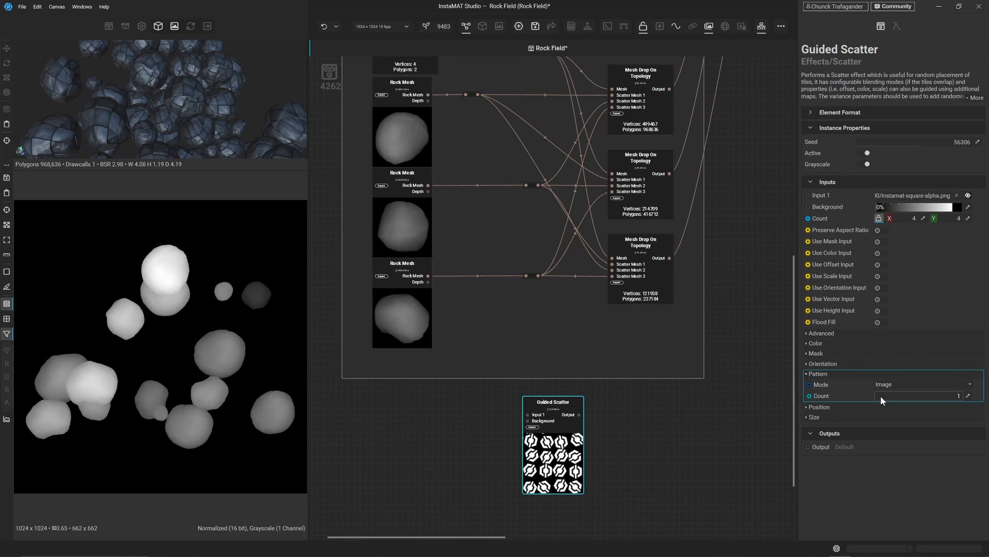
left_click_drag(881, 398, 894, 397)
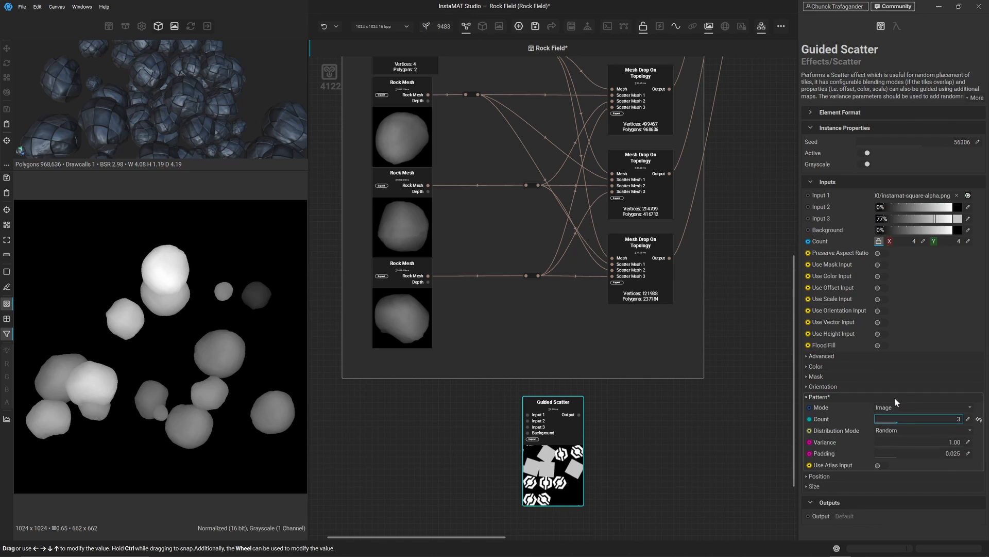
- Connect the three Rock Mesh Depth outputs to Guided Scatter inputs 1, 2 and 3, keeping the scatter node below the frame
left_click_drag(541, 449, 535, 358)
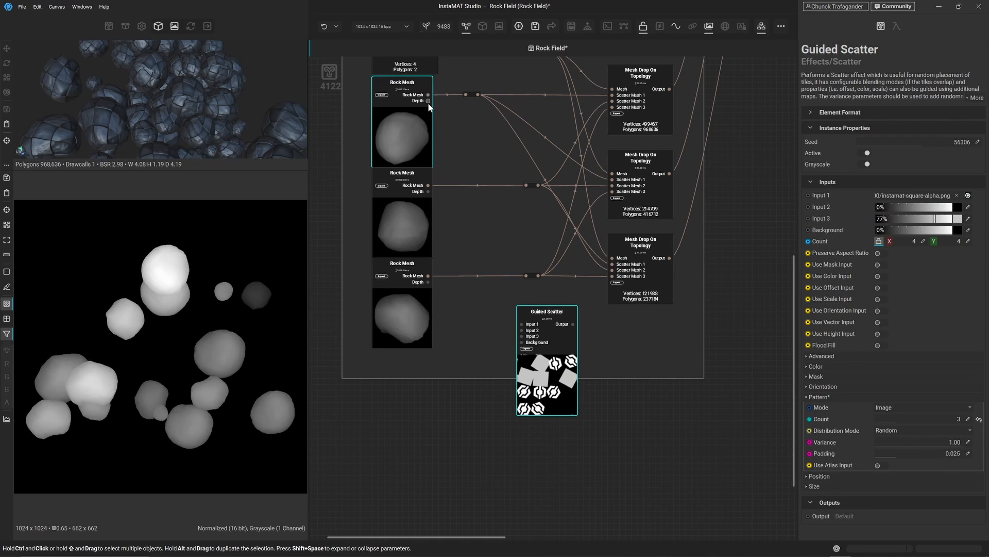
left_click(449, 114)
left_click_drag(466, 144, 519, 326)
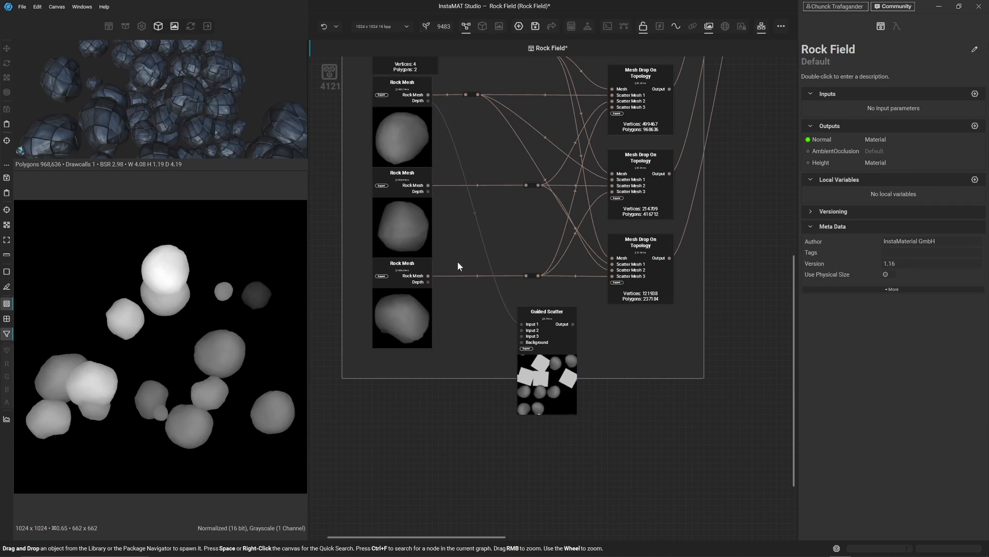
left_click_drag(428, 191, 517, 330)
left_click(427, 282)
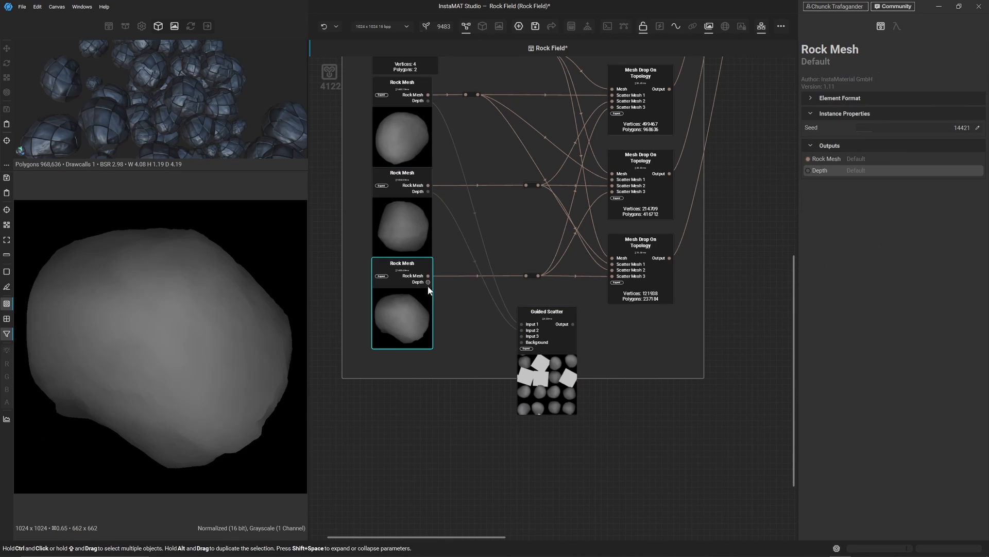
left_click_drag(427, 282, 561, 401)
left_click(544, 364)
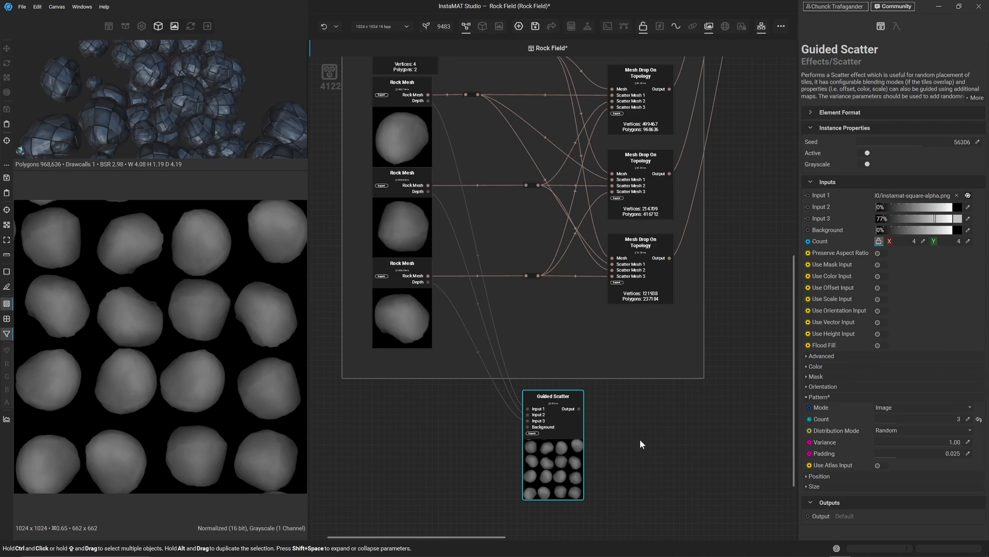
- Set the Guided Scatter tile count to 5 by 5
left_click(922, 242)
type("5")
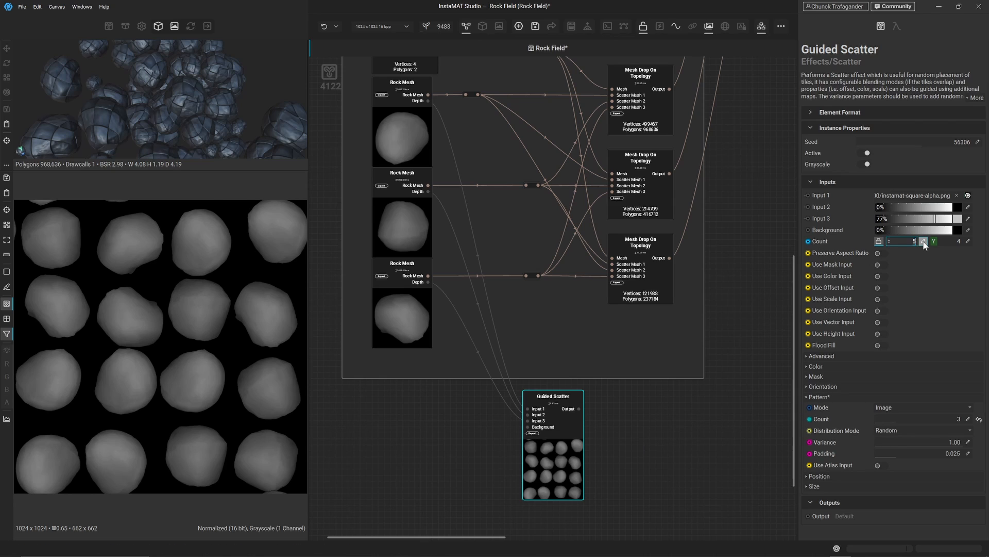
key("Return")
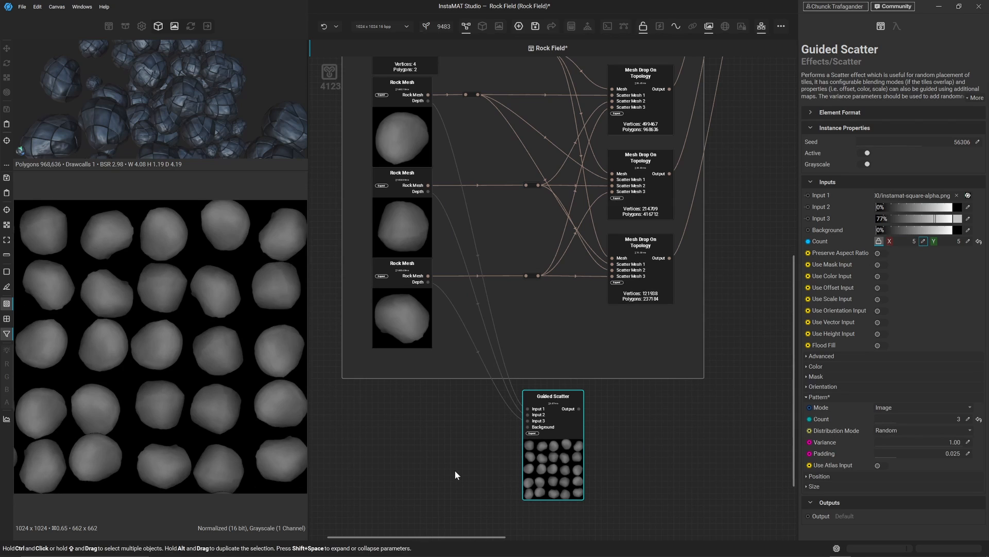
- Compare the Default and Maximum color blend modes where scattered rocks touch, and keep the Guided Scatter on Maximum
left_click(806, 395)
left_click(807, 365)
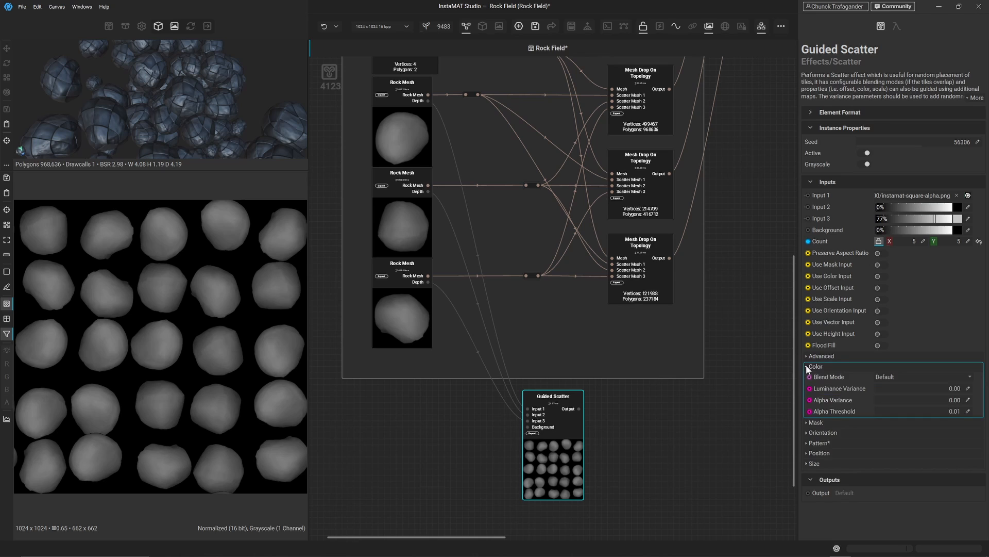
left_click(906, 377)
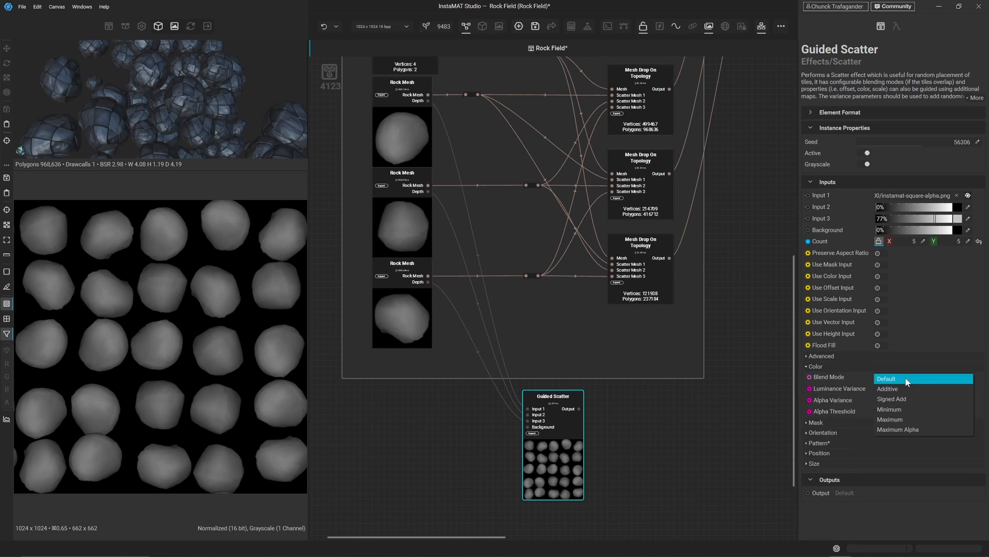
left_click(908, 420)
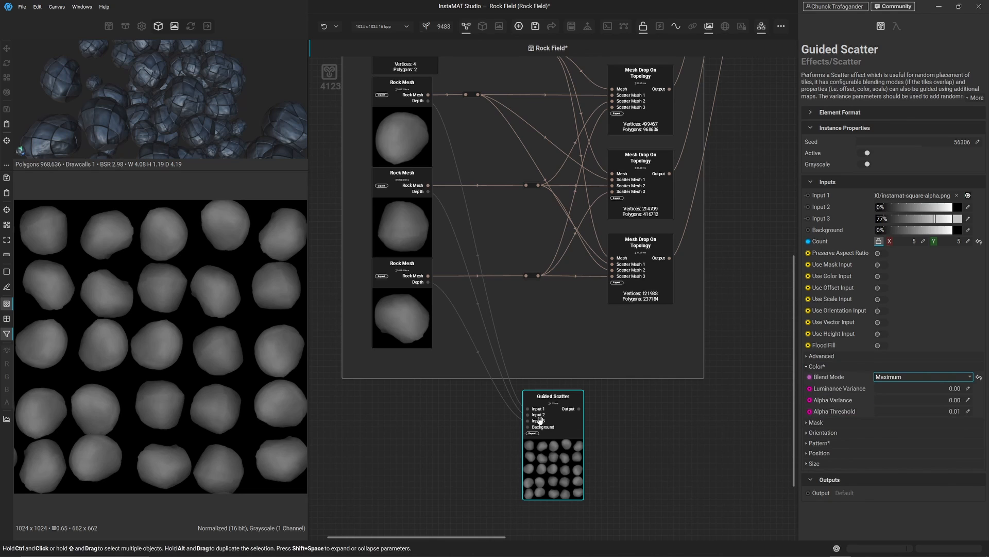
scroll(73, 460, "up", 6)
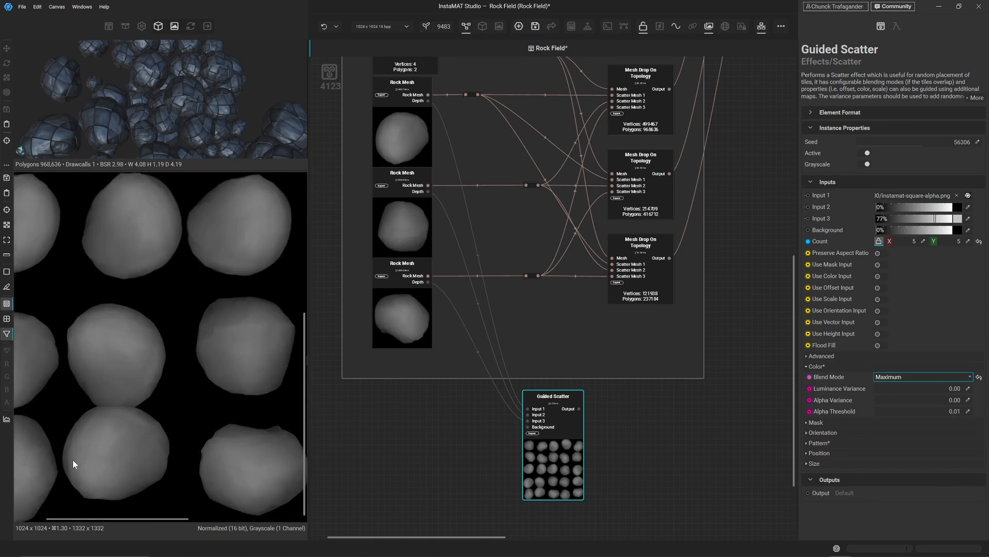
left_click(978, 376)
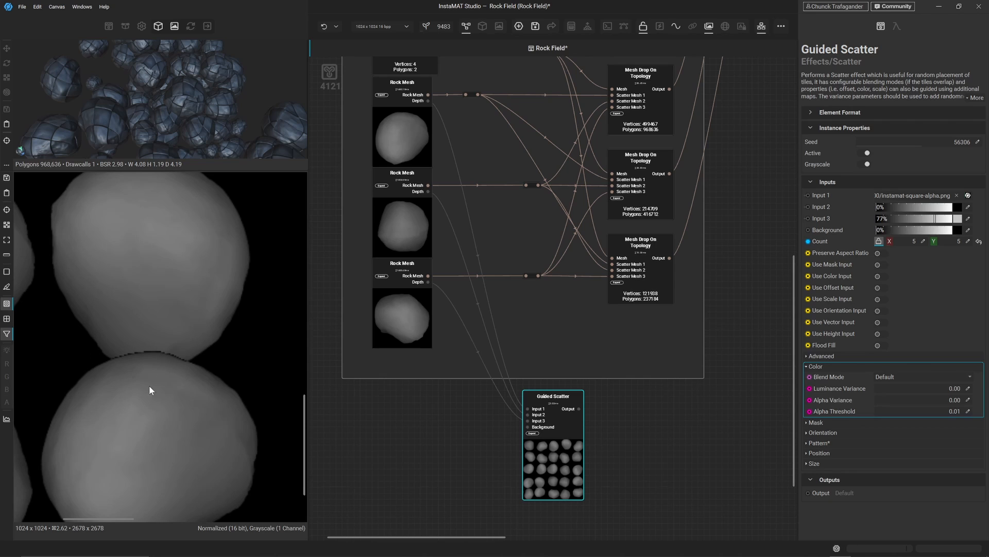
left_click(907, 376)
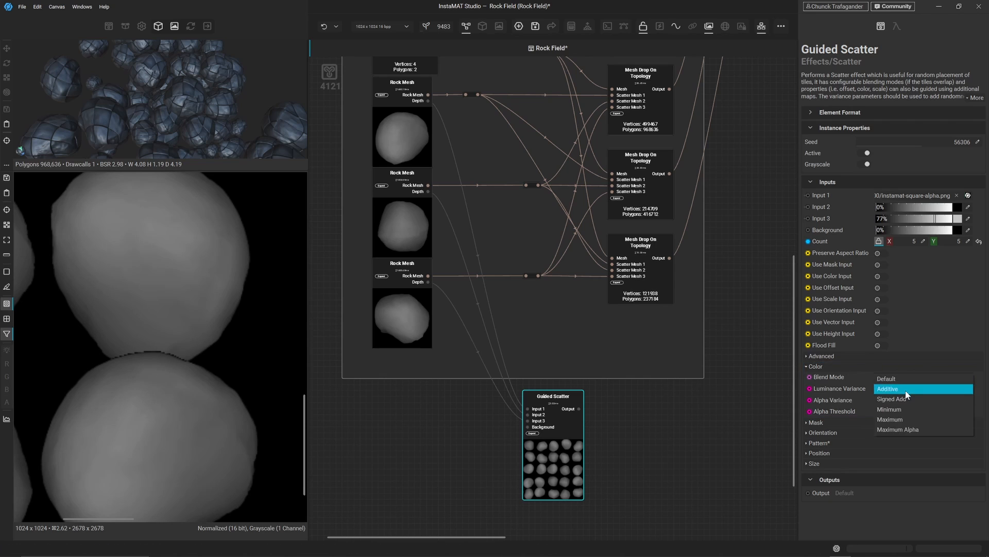
left_click(897, 420)
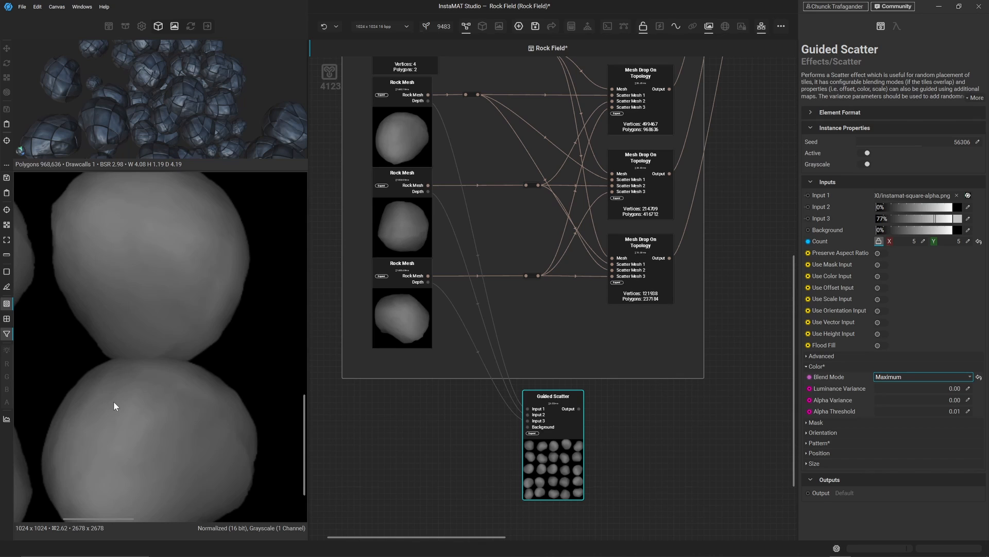
scroll(160, 400, "down", 3)
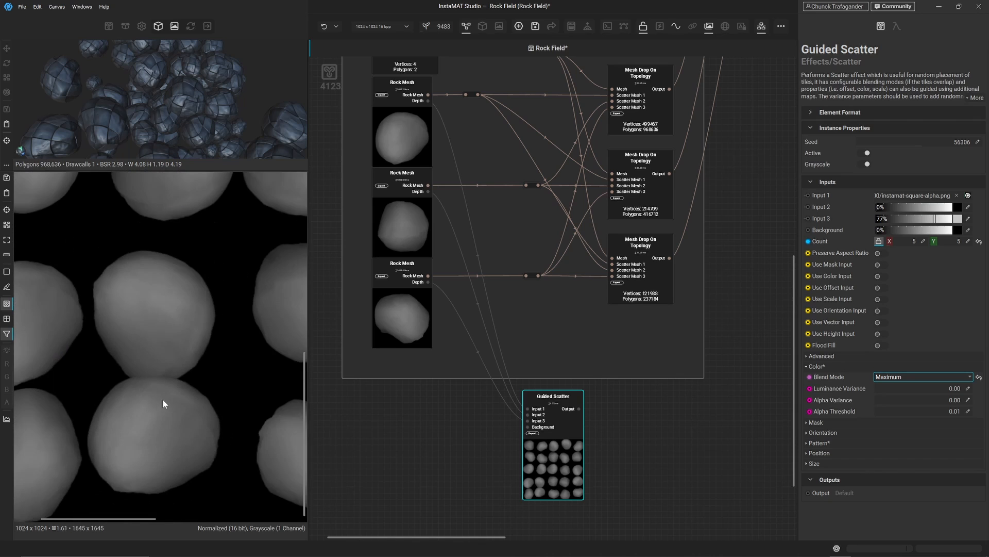
scroll(193, 338, "down", 5)
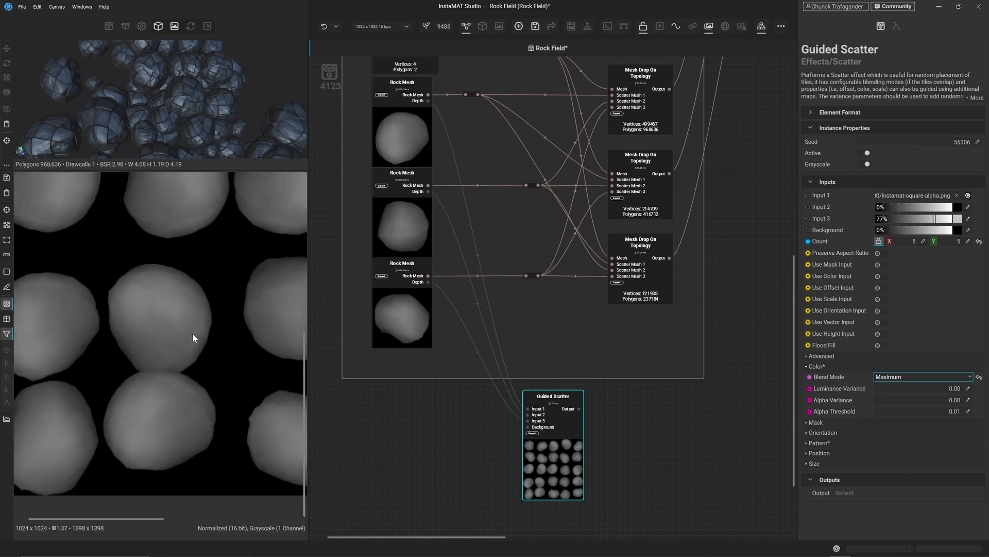
middle_click_drag(210, 320, 190, 355)
scroll(141, 382, "down", 2)
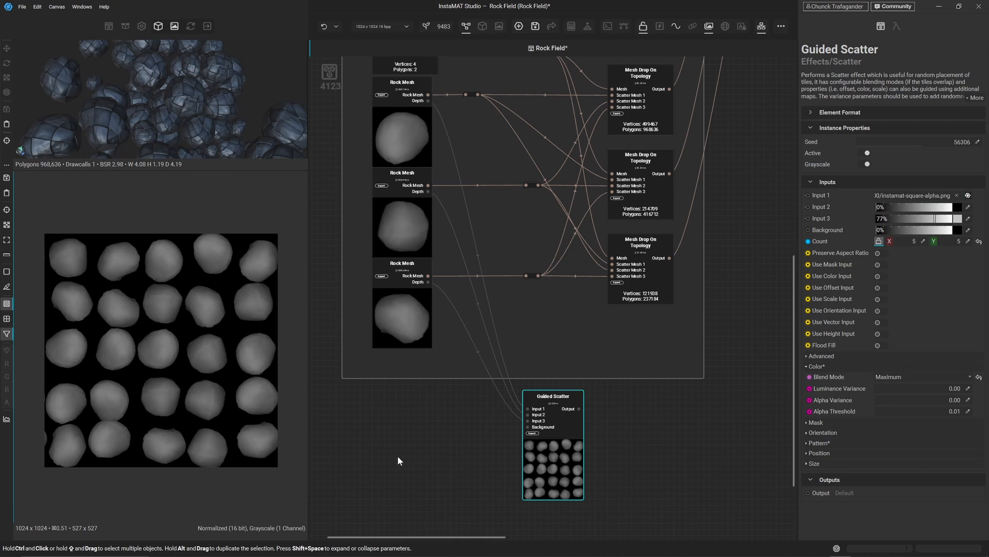
- Set the Guided Scatter position offset variance to 2.00 on both X and Y
left_click(816, 366)
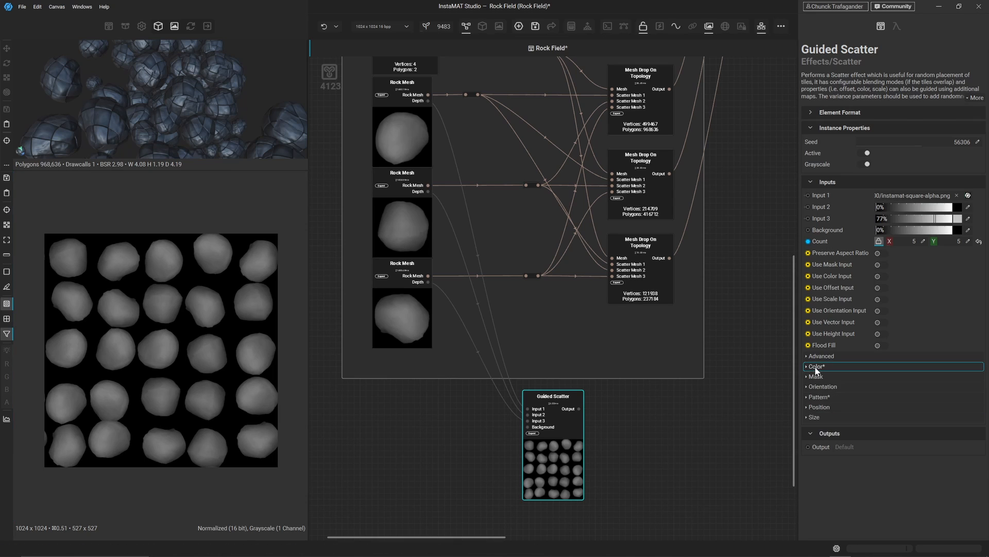
left_click(812, 408)
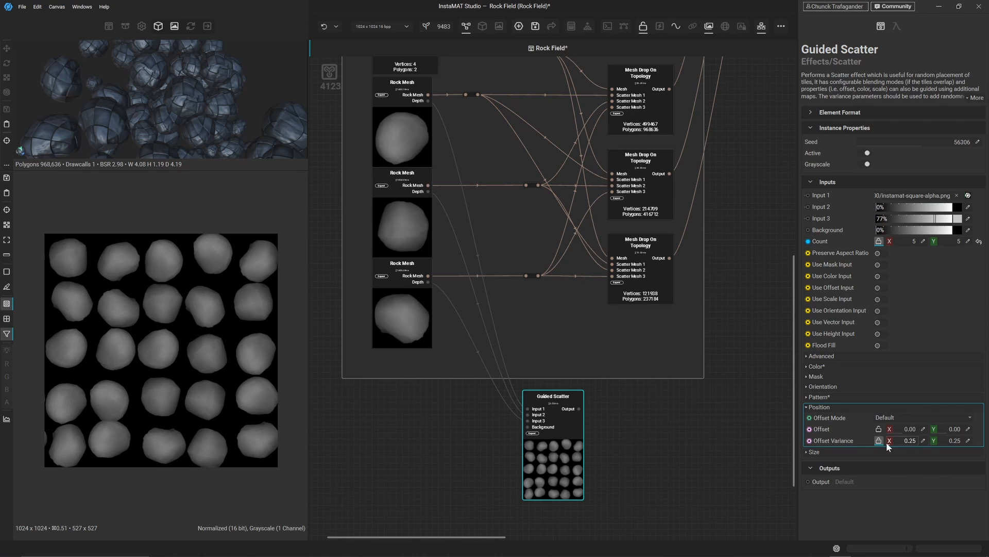
left_click(919, 440)
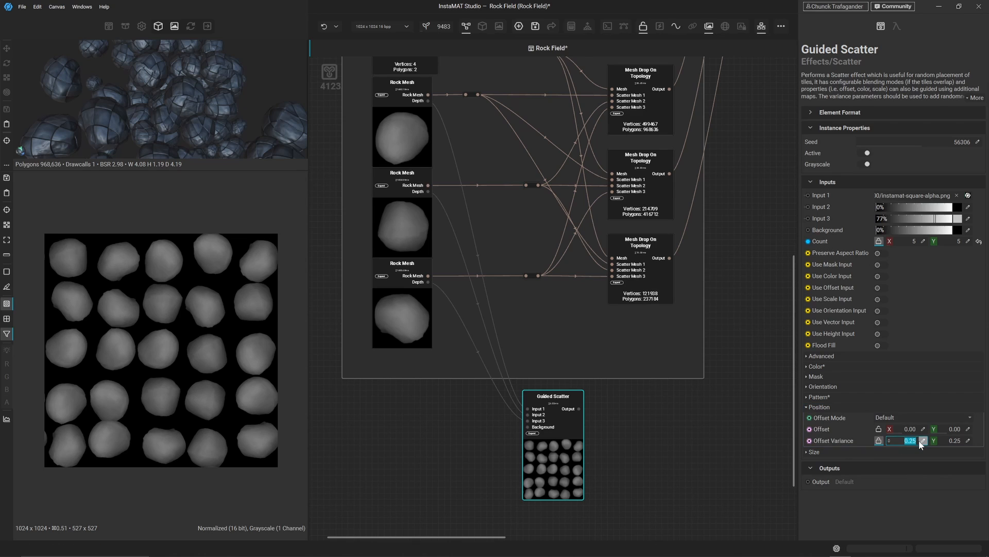
type("2")
key("Return")
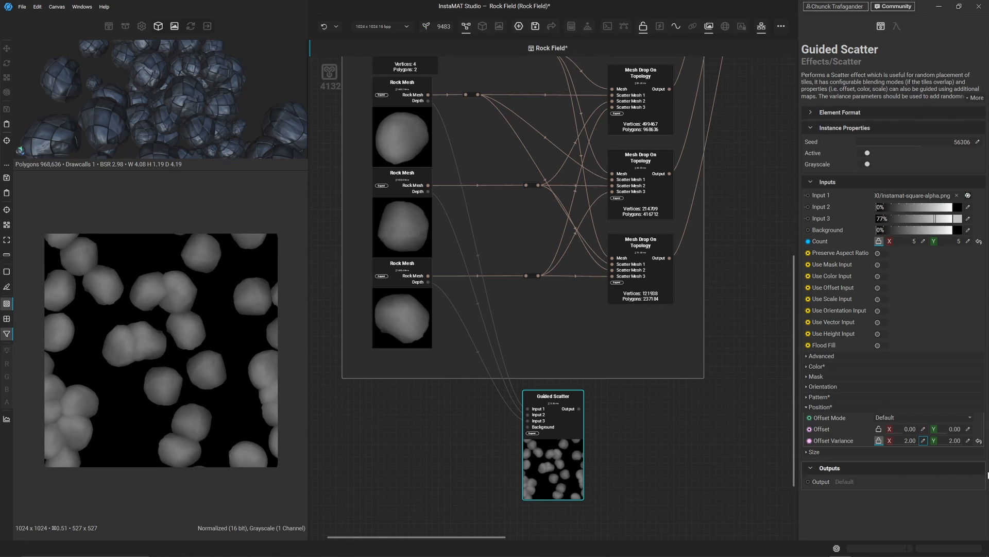
- Set the Guided Scatter size variance to 1.00 on X
left_click(810, 454)
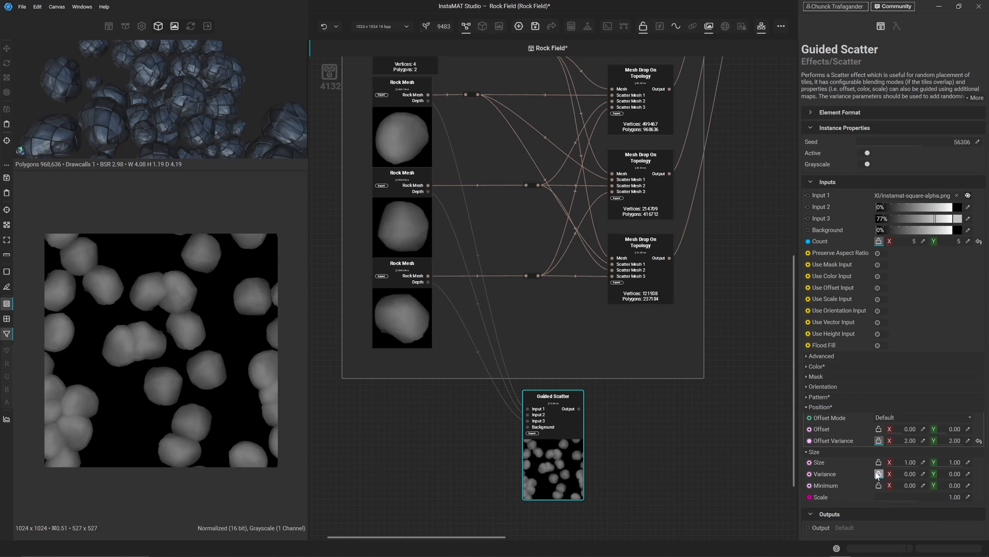
left_click_drag(898, 473, 925, 477)
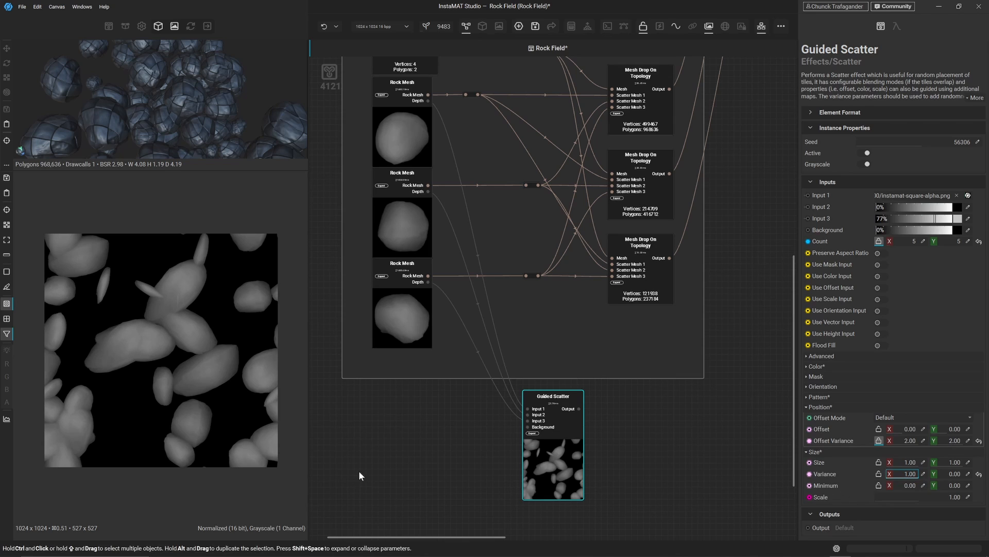
- Reset the Guided Scatter size variance, link its X and Y values, and set it to 0.50 on both
left_click(979, 474)
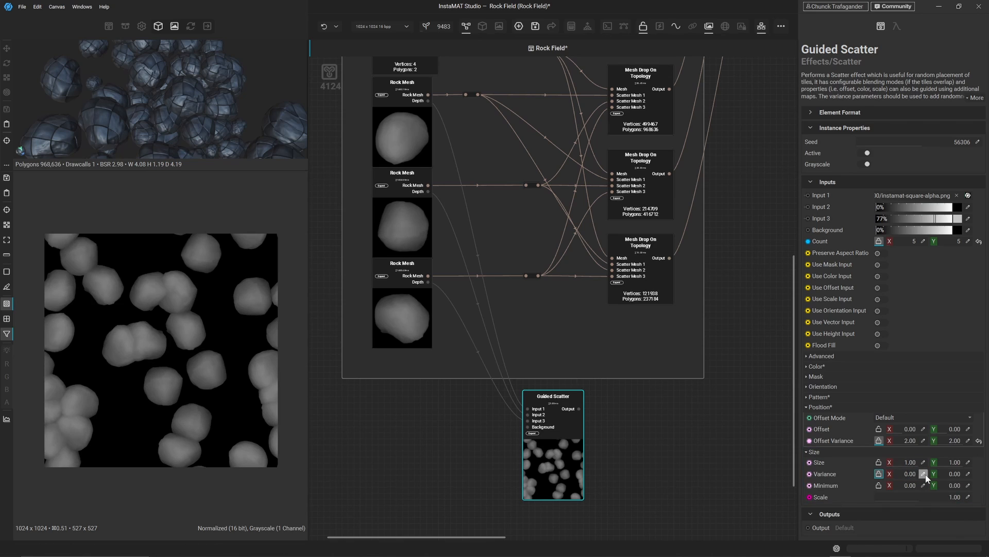
left_click(910, 474)
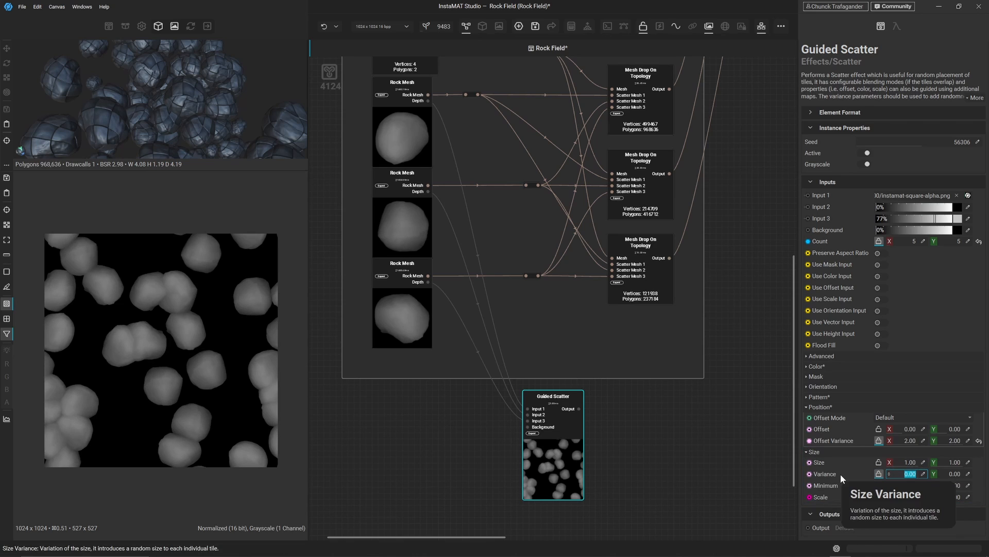
type("0.5")
key("Return")
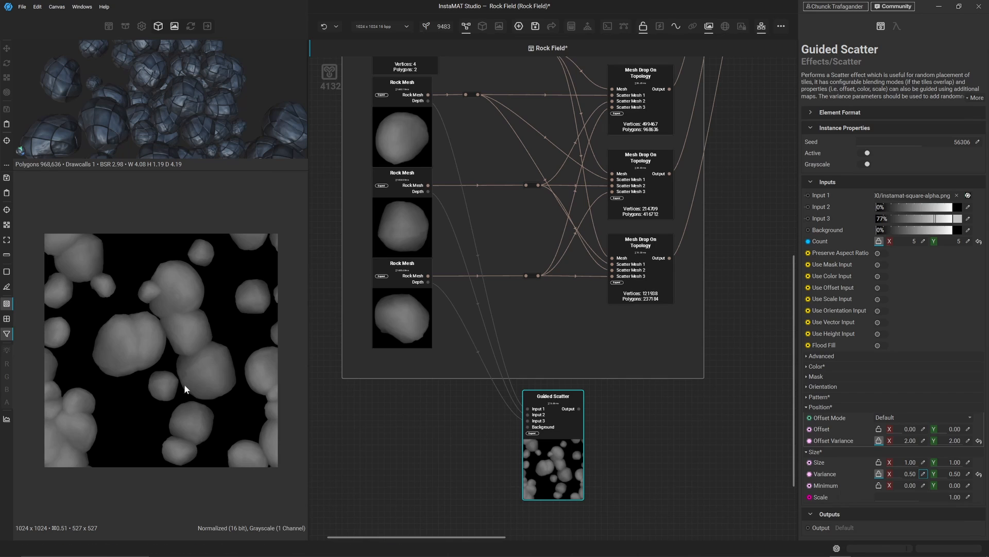
- Try a size variance of 1.00 with the linked minimum size raised to 0.76, and reset the minimum
left_click_drag(904, 473, 947, 478)
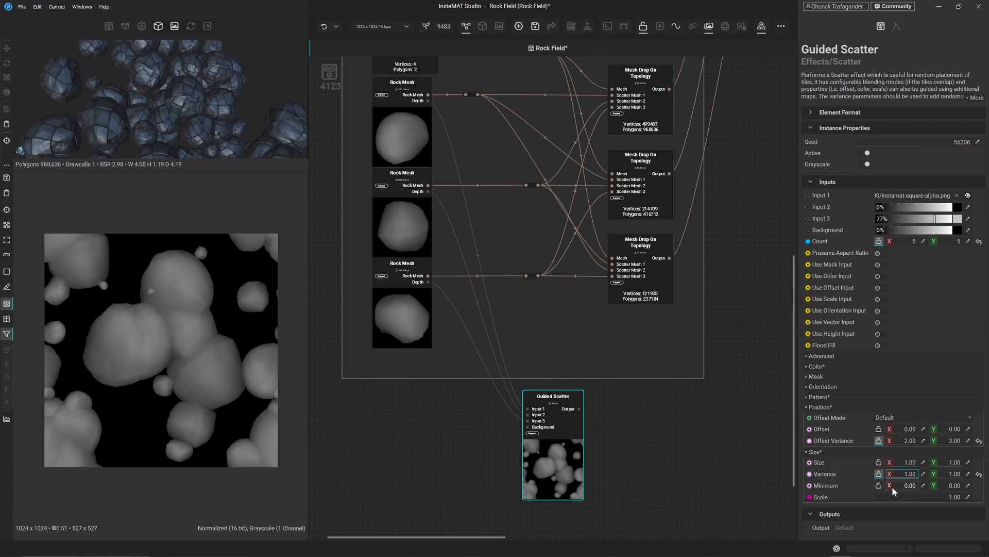
left_click(879, 485)
left_click_drag(891, 487, 901, 487)
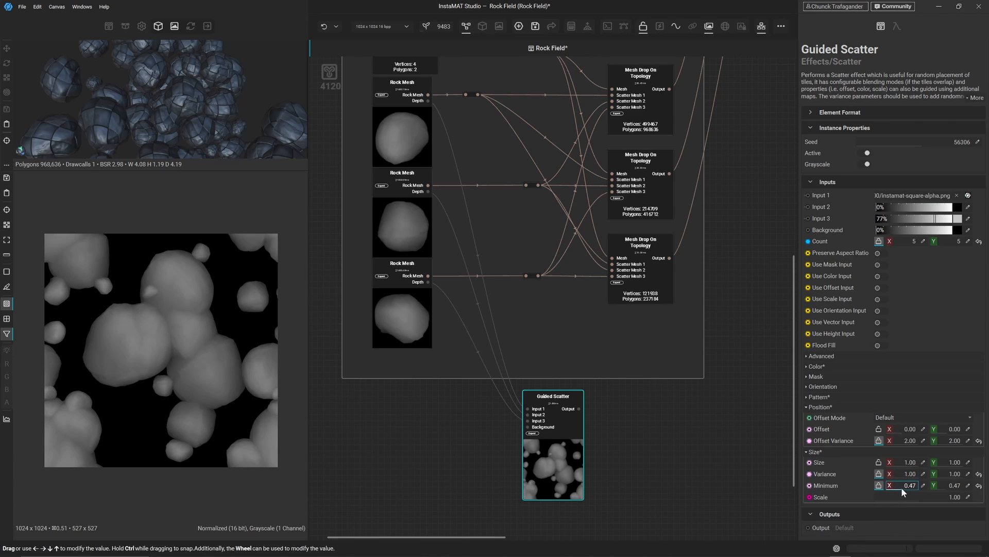
scroll(902, 487, "up", 6)
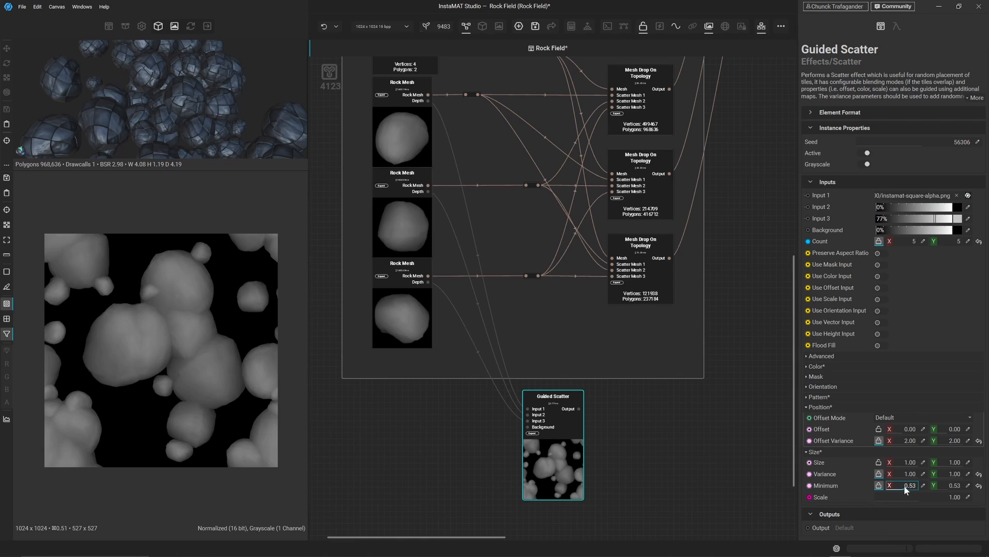
left_click_drag(905, 485, 911, 487)
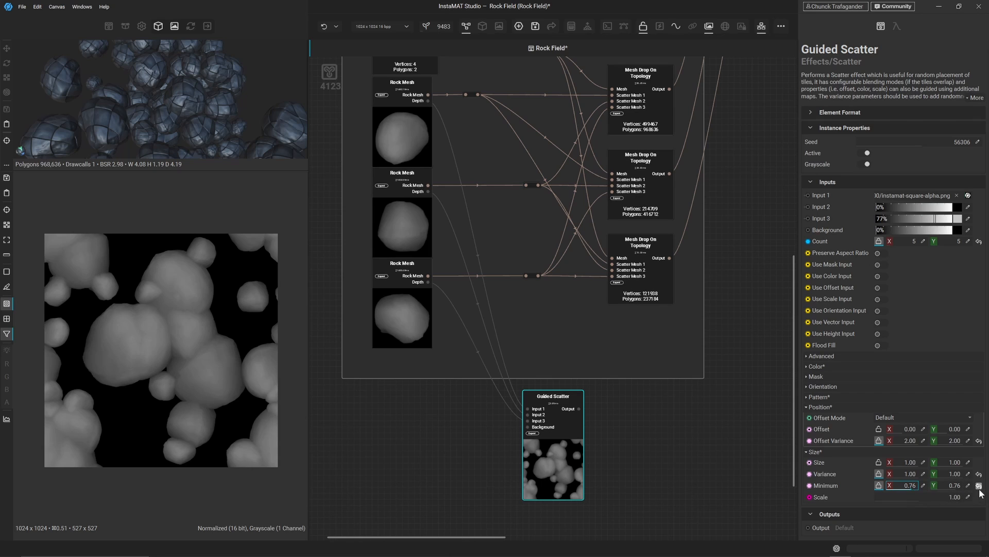
left_click(977, 484)
- Set the Guided Scatter size variance to 0.50 on X and Y and the minimum size to 0.40 on X
left_click(924, 474)
type(".5")
key("Return")
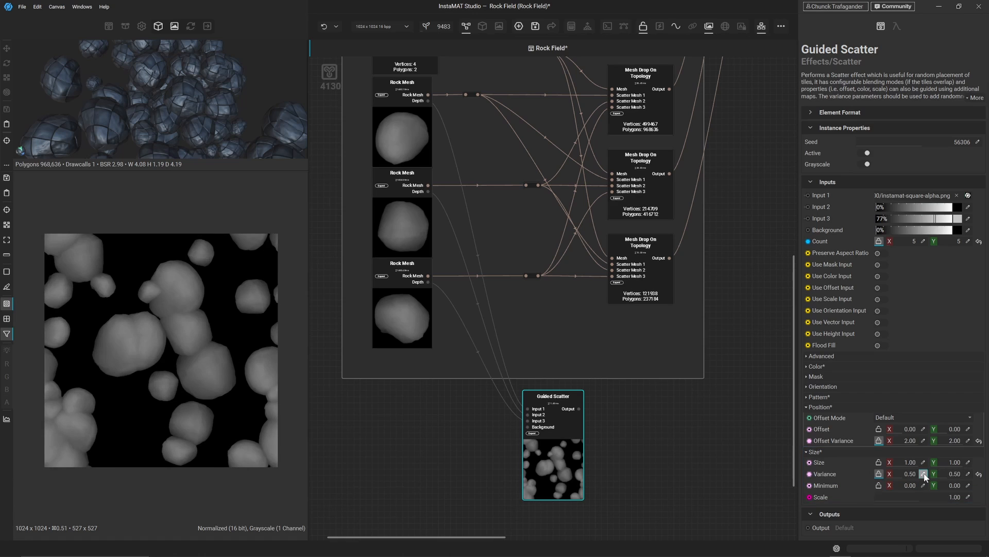
left_click(923, 487)
type("0.4")
key("Return")
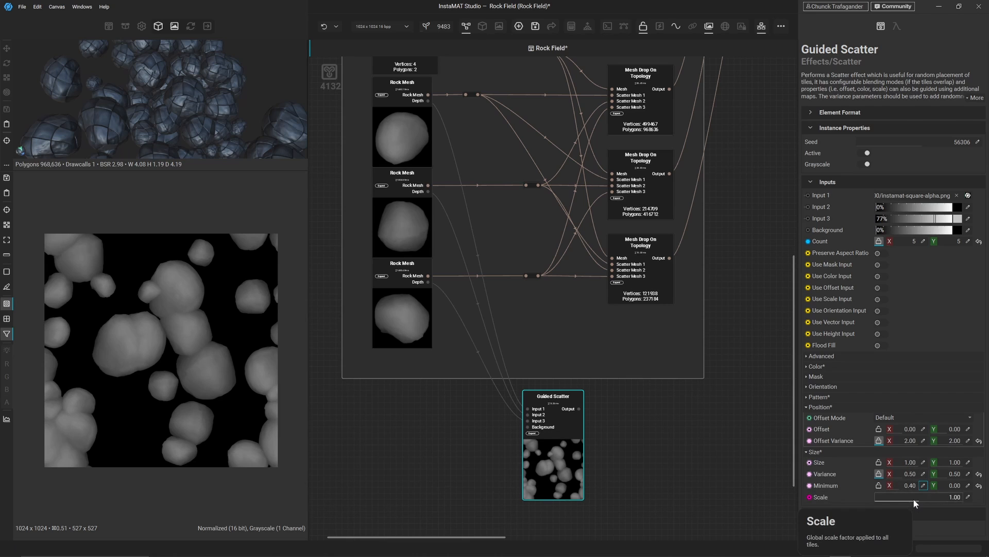
- Set the global tile scale to 0.35 and link the minimum size so 0.40 applies to both X and Y
left_click_drag(915, 502, 896, 503)
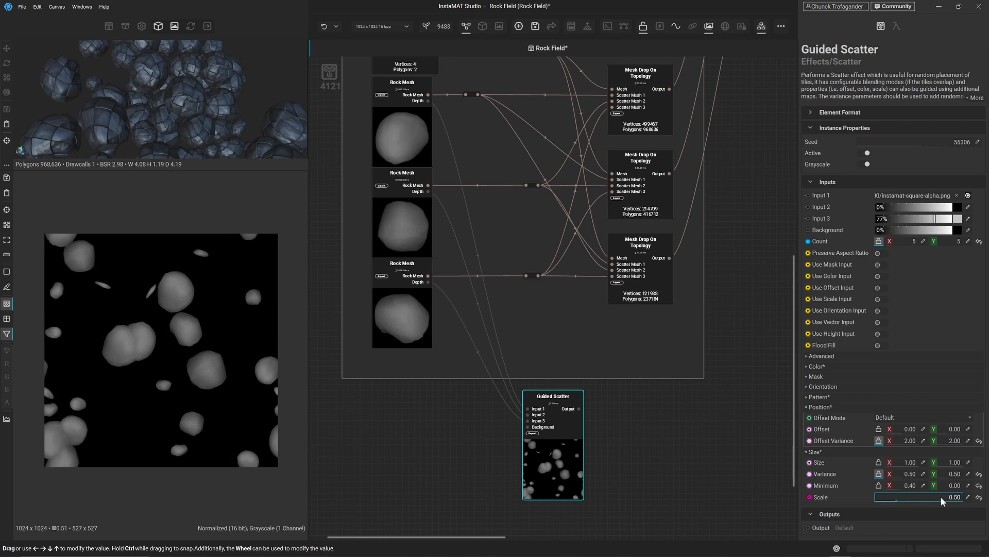
left_click(967, 496)
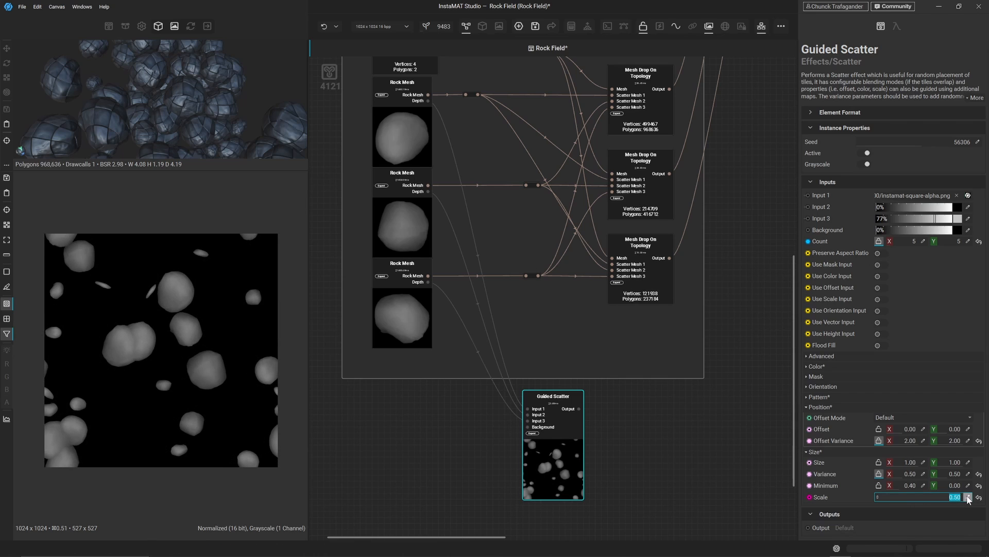
type("0.35")
key("Return")
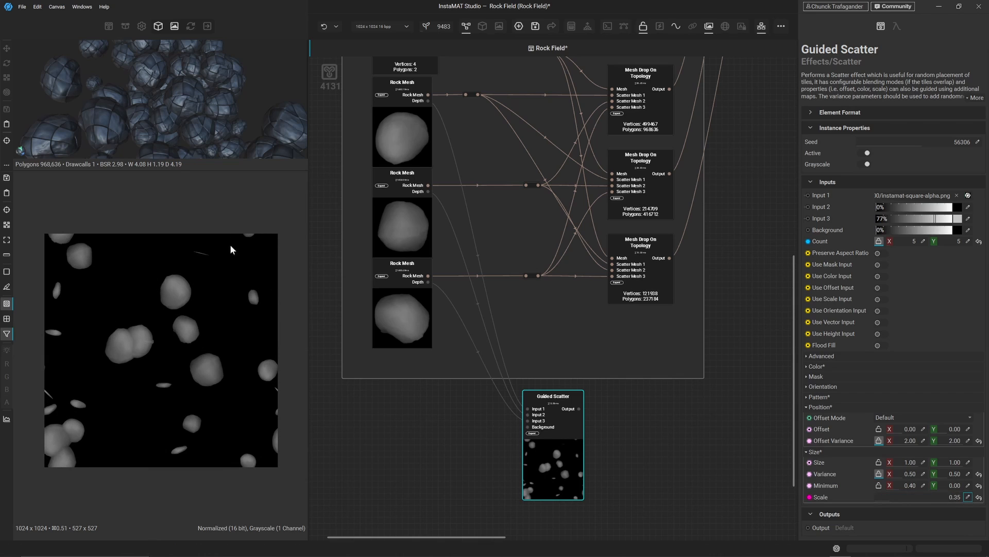
left_click(879, 485)
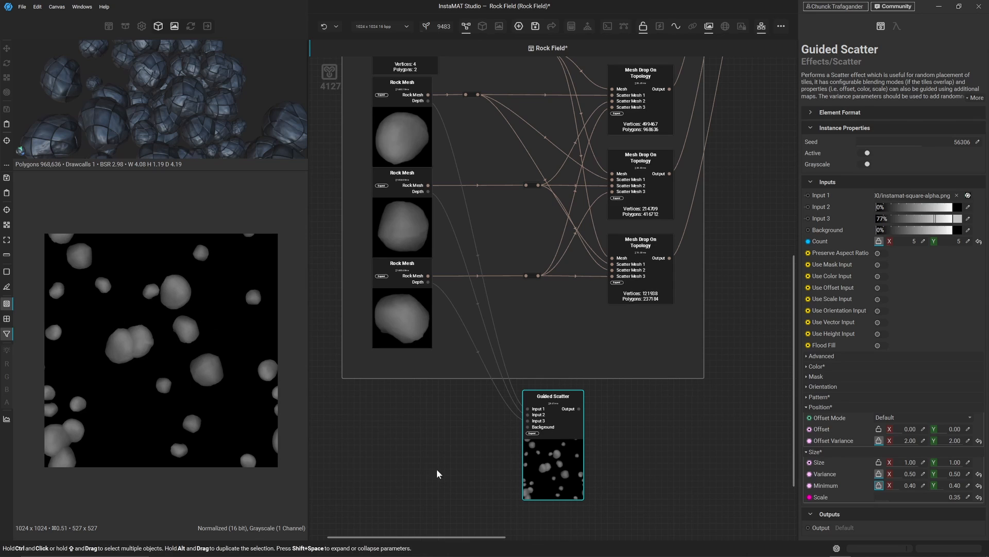
- Try a position offset variance of 5.00 on X and return it to 2.00
left_click_drag(906, 441, 954, 448)
left_click(921, 442)
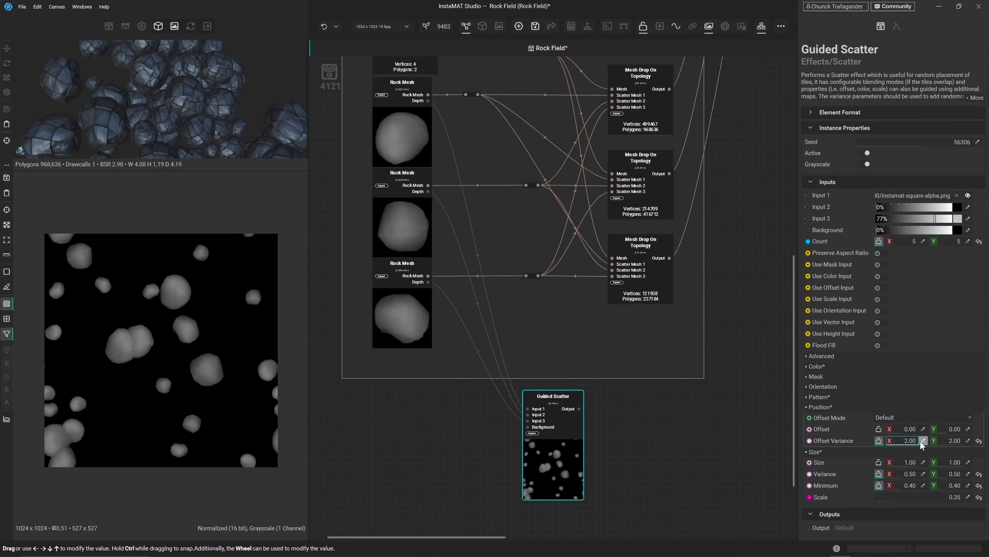
type("5")
key("Return")
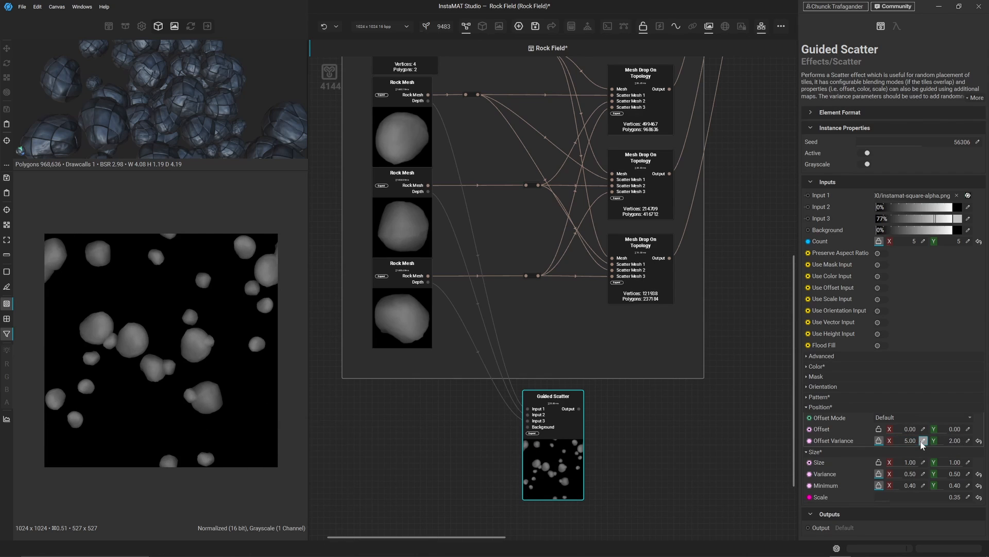
left_click(922, 441)
mouse_move(914, 444)
left_mouse_down()
mouse_move(924, 443)
mouse_move(898, 452)
left_mouse_up()
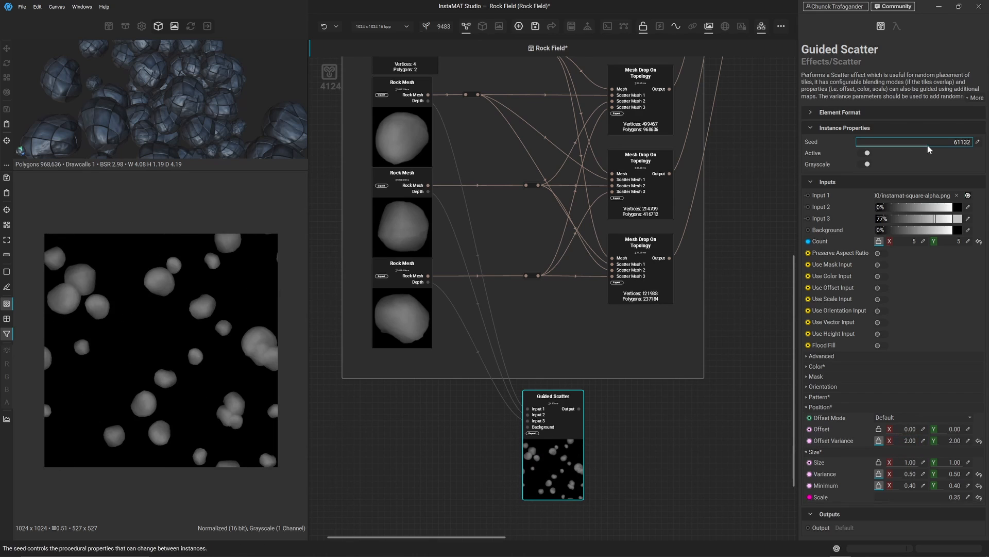
- Change the Guided Scatter seed to get a different layout of the small rocks
left_click_drag(927, 144, 931, 143)
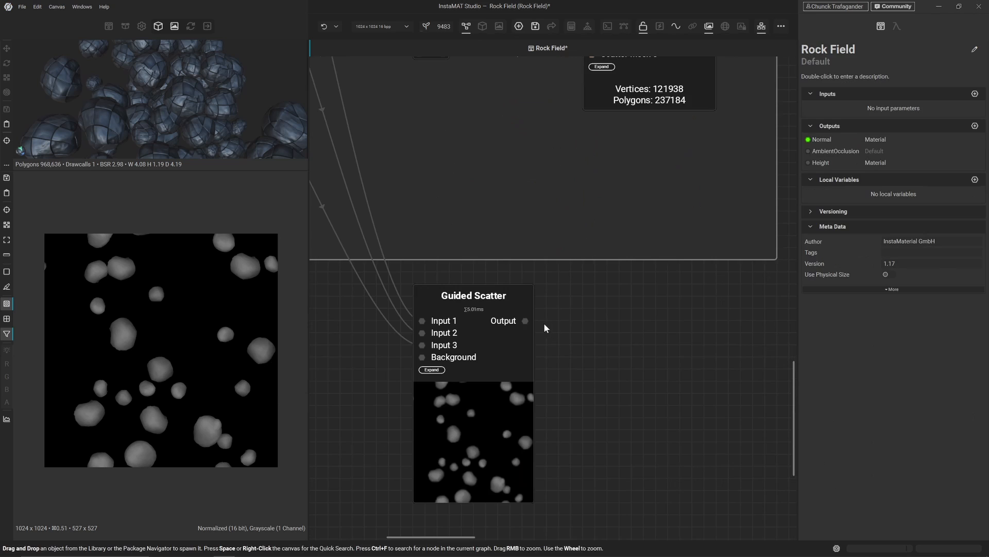
- Add an Auto Levels node to the Guided Scatter output and preview it in the 2D view
left_click_drag(525, 320, 588, 322)
type("auto")
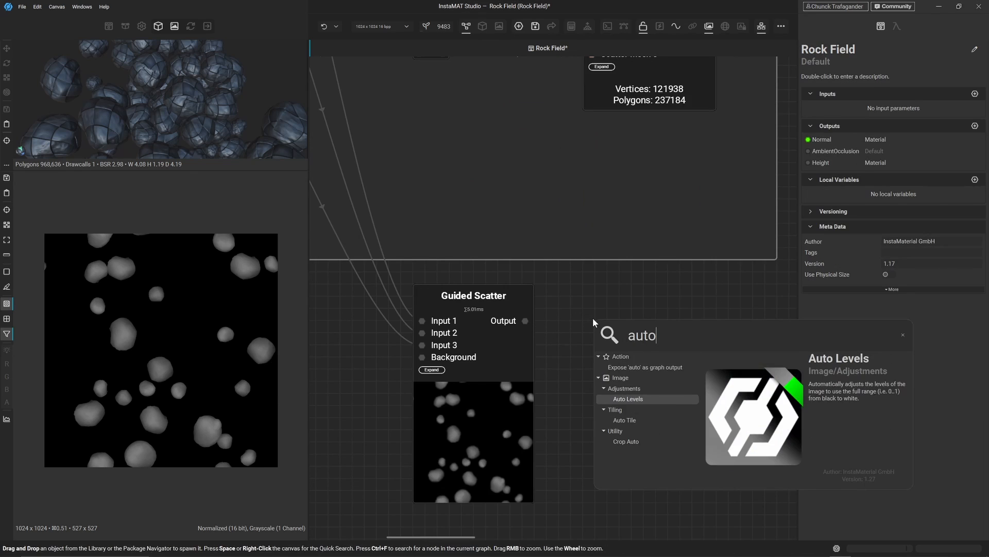
key("Return")
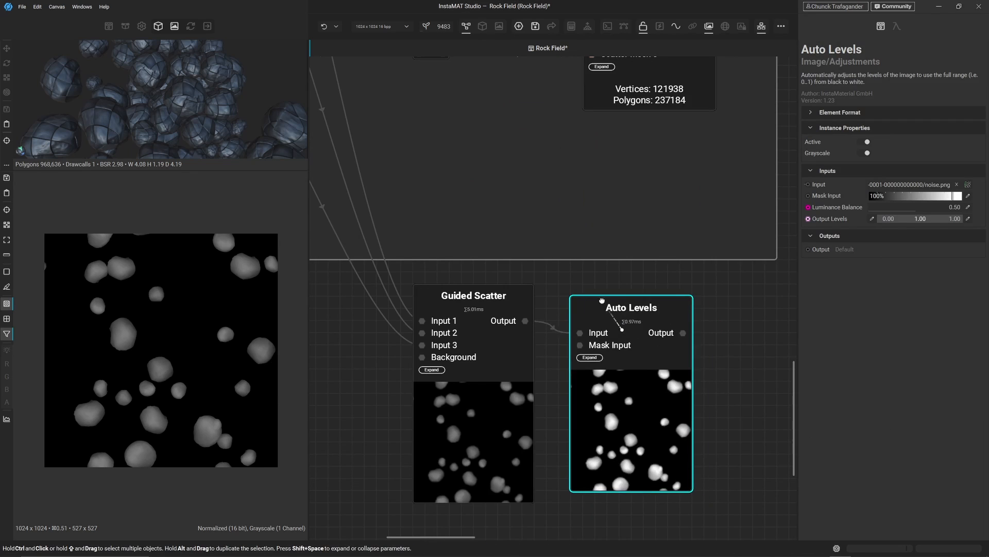
double_click(639, 393)
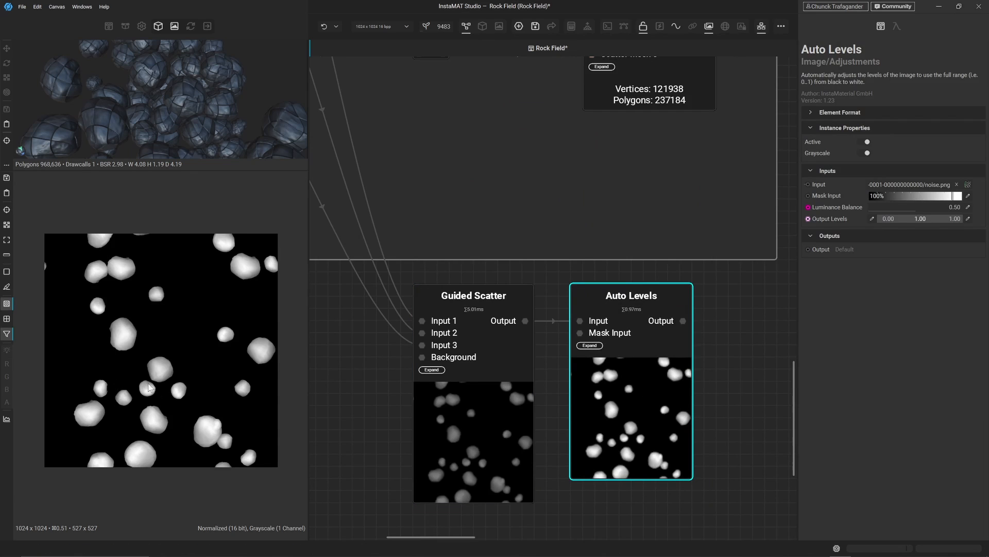
- Set the Luminance Balance of the scattered rocks' Auto Levels node to 1.00
scroll(143, 383, "up", 2)
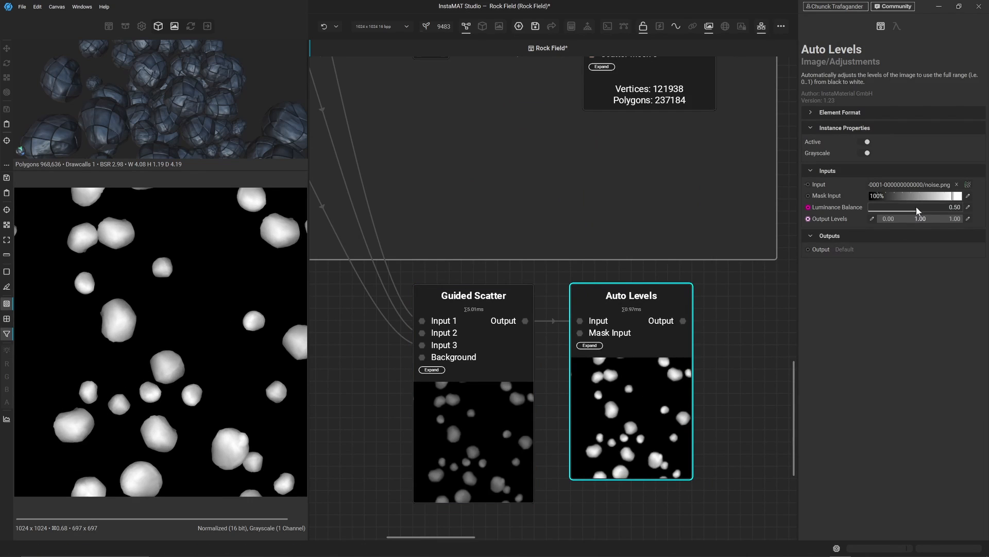
left_click_drag(918, 212, 986, 215)
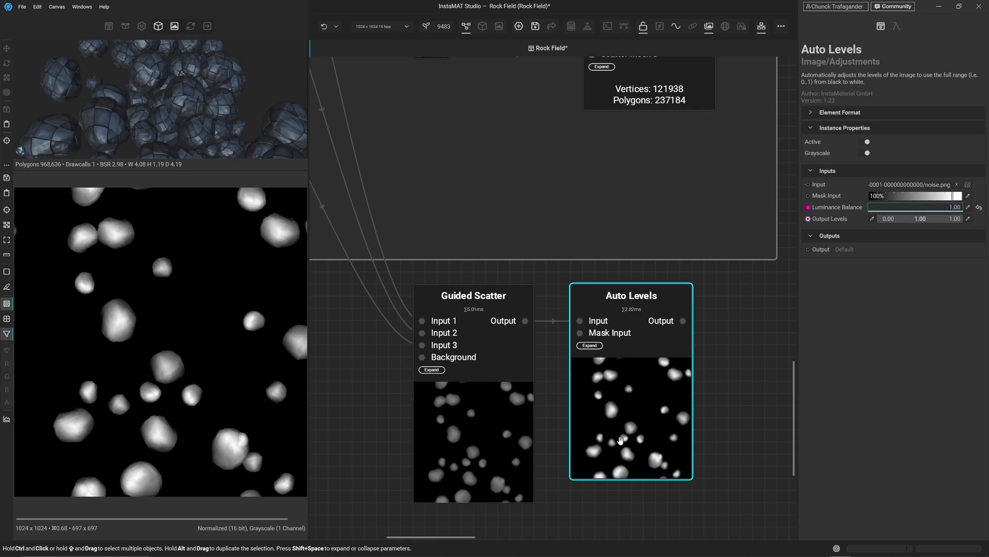
left_click(231, 399)
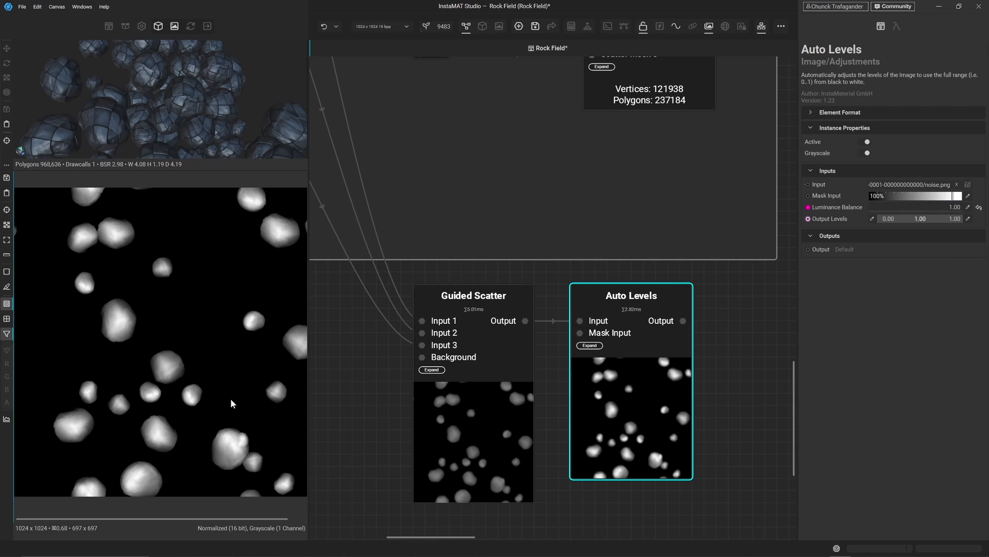
scroll(212, 349, "down", 3)
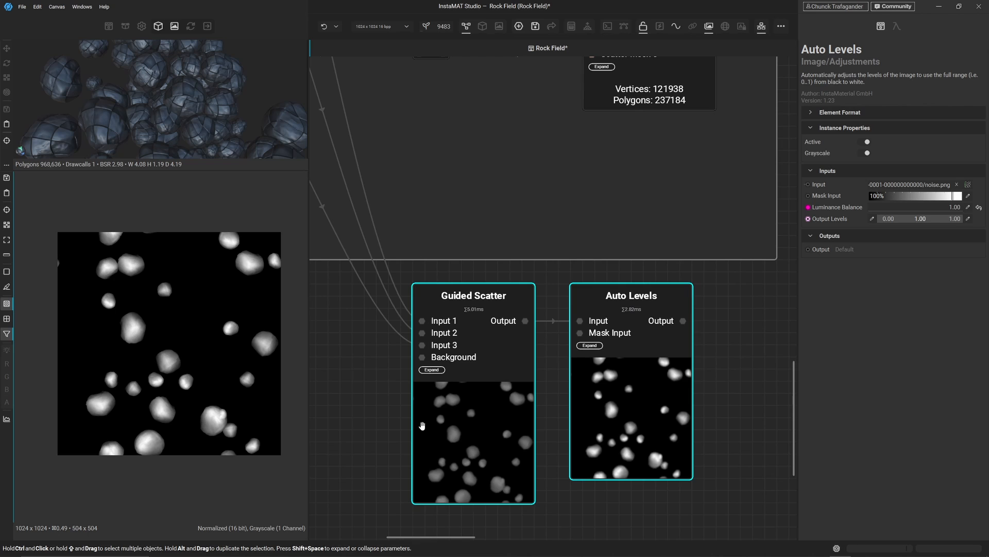
- Move the Guided Scatter and its Auto Levels node together farther below the Mesh Pile frame
scroll(426, 438, "down", 5)
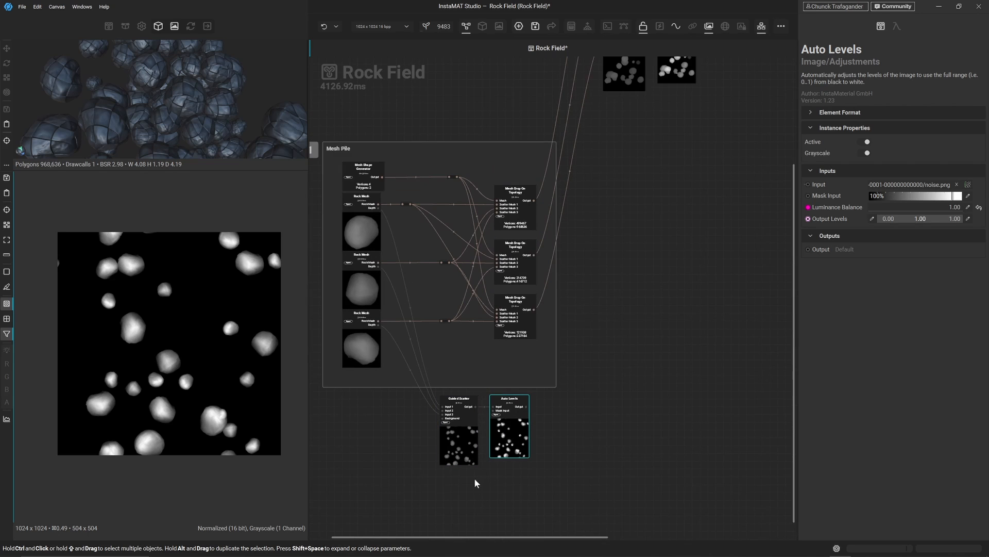
left_click_drag(439, 490, 530, 395)
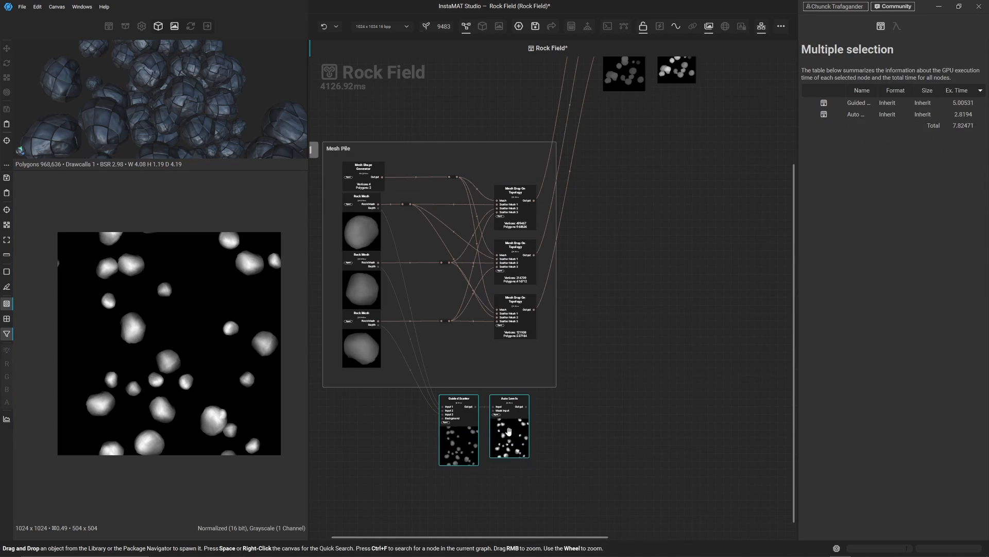
left_click_drag(507, 431, 535, 463)
scroll(581, 433, "down", 4)
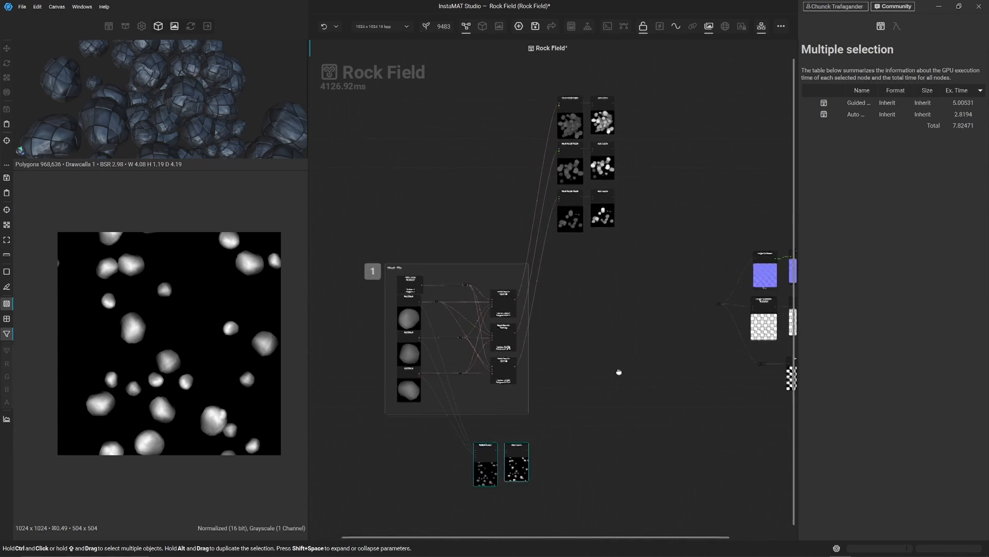
- Shift the rock nodes away from the output nodes and line up the three Mesh Render Depth and Auto Levels pairs beside the Mesh Pile frame
left_click_drag(335, 98, 583, 489)
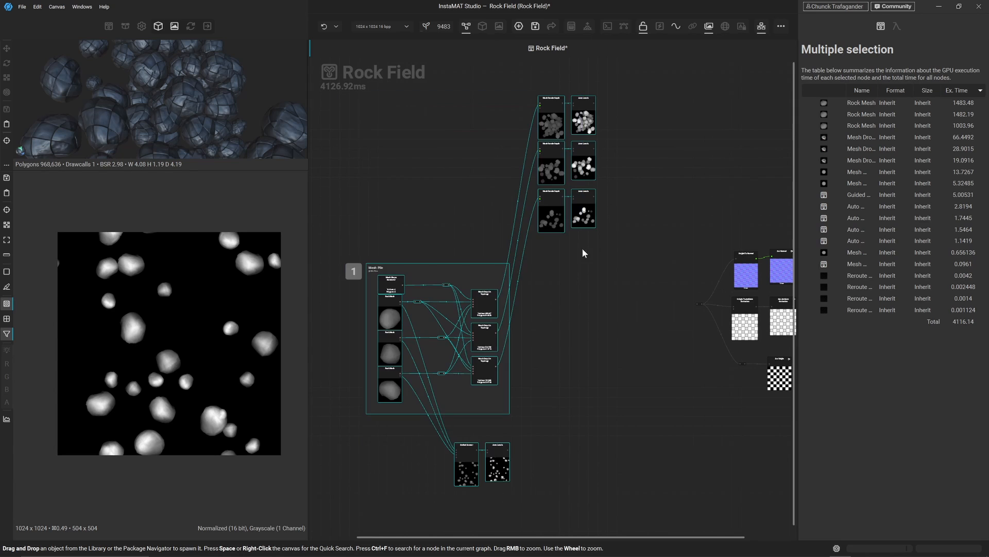
left_click_drag(587, 225, 427, 237)
left_click(438, 270)
left_click_drag(391, 278, 428, 126)
left_click_drag(427, 126, 425, 343)
middle_click_drag(483, 377, 522, 331)
scroll(522, 332, "up", 3)
scroll(517, 274, "up", 2)
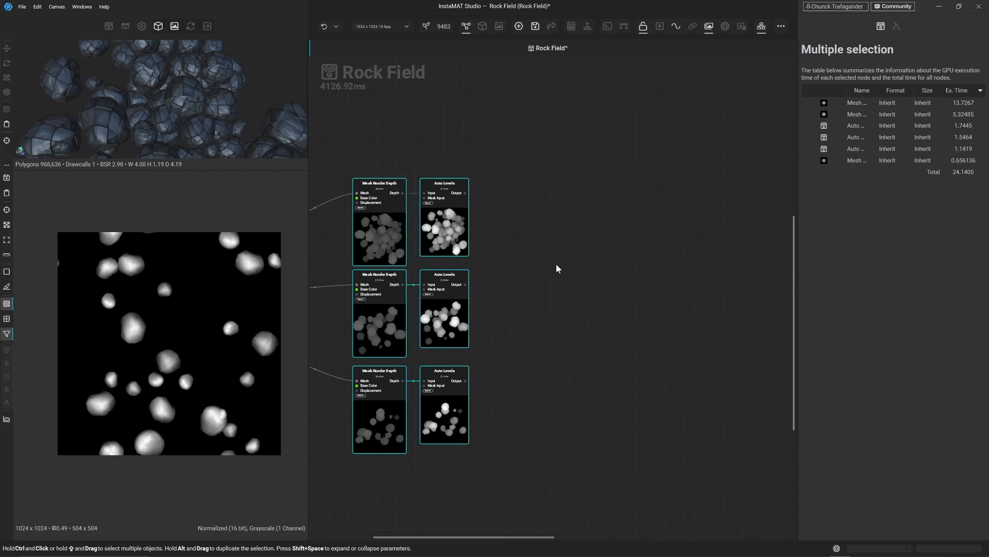
- Add a second Guided Scatter node and place it to the right of the three piles' Auto Levels nodes
left_click(556, 268)
key("space")
type("guided")
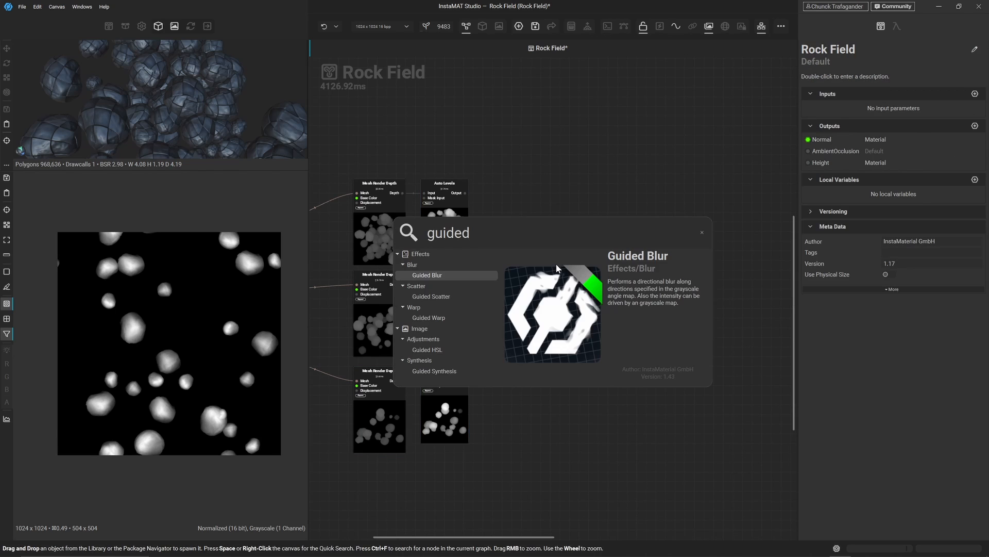
key("Down")
key("Return")
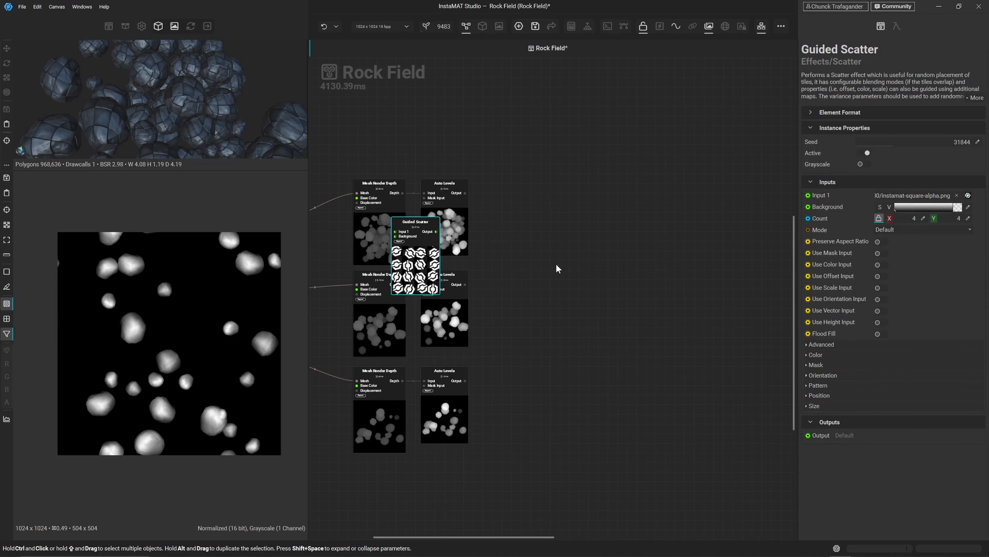
left_click_drag(412, 258, 555, 283)
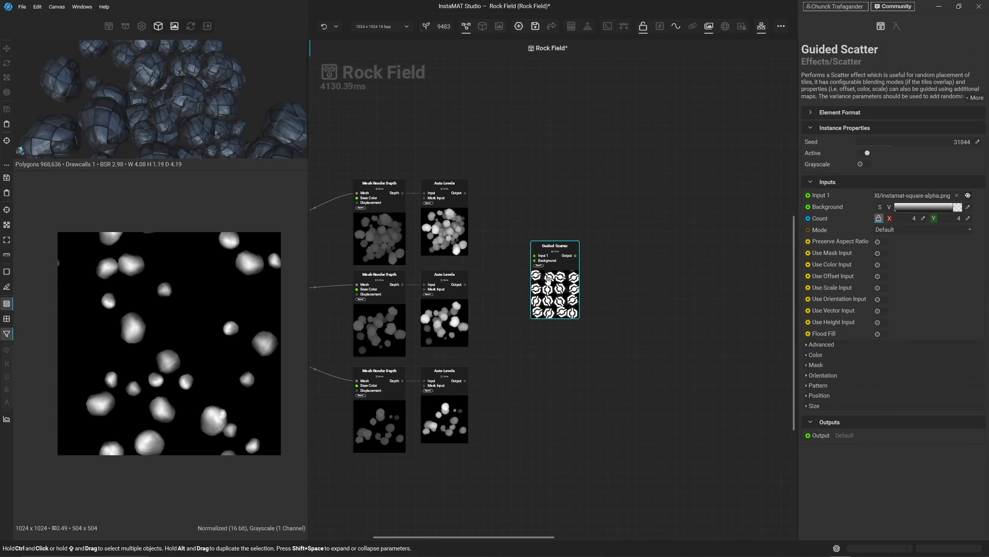
- Switch the new Guided Scatter to grayscale and set its pattern count to 3
left_click(864, 164)
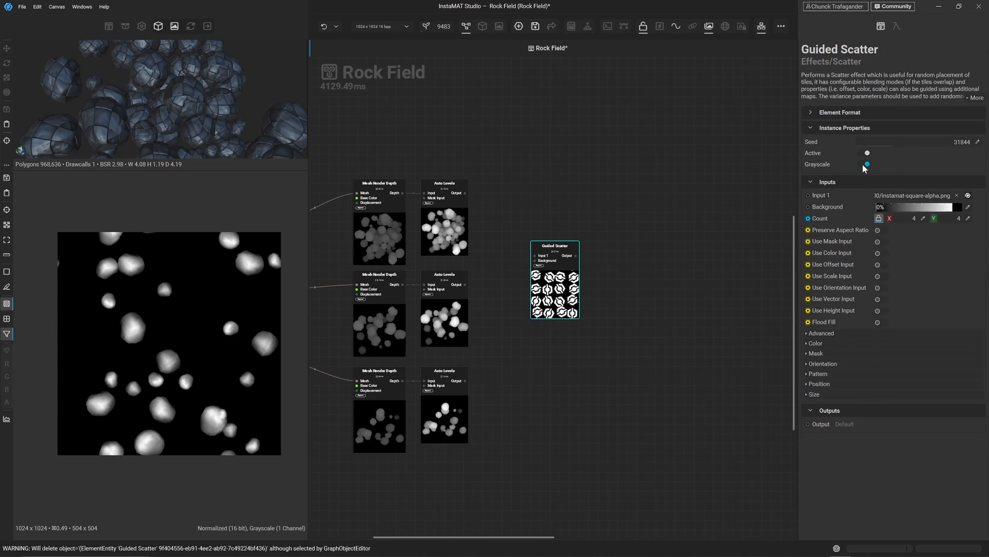
scroll(568, 203, "up", 1)
scroll(567, 201, "up", 1)
middle_click_drag(645, 357, 710, 301)
left_click(818, 373)
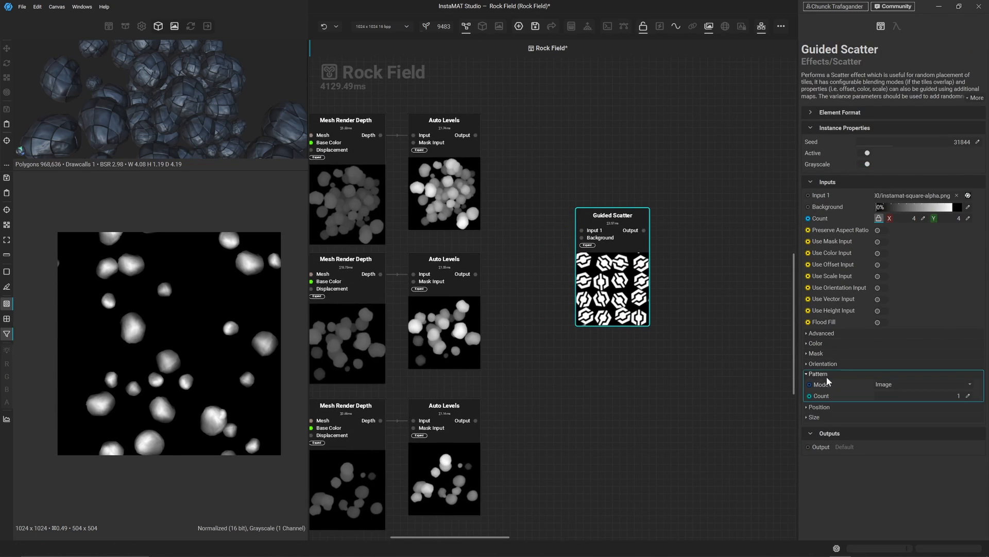
left_click(970, 396)
type("3")
key("Return")
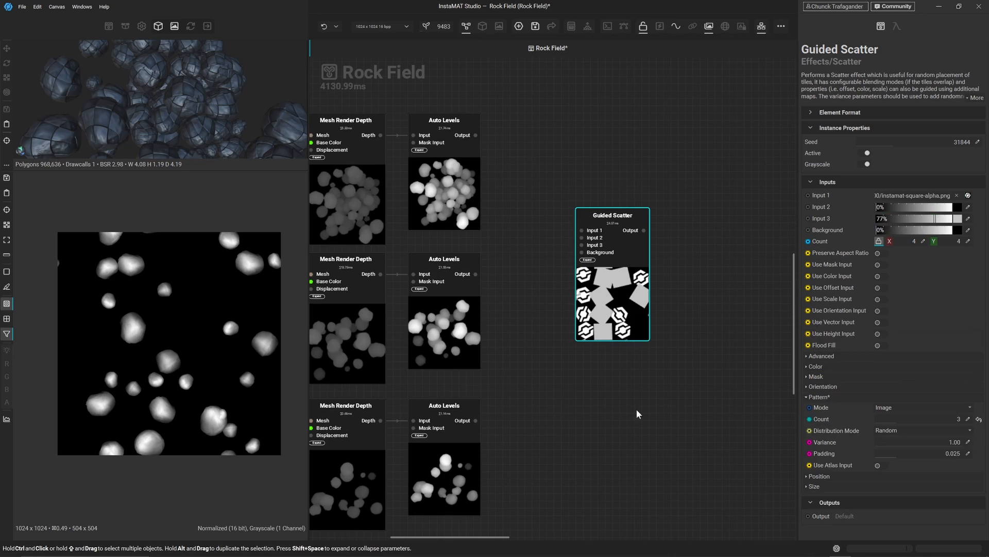
- Connect the three piles' Auto Levels outputs to Input 1, Input 2 and Input 3 of the new Guided Scatter
left_click_drag(476, 135, 581, 230)
left_click_drag(475, 274, 581, 240)
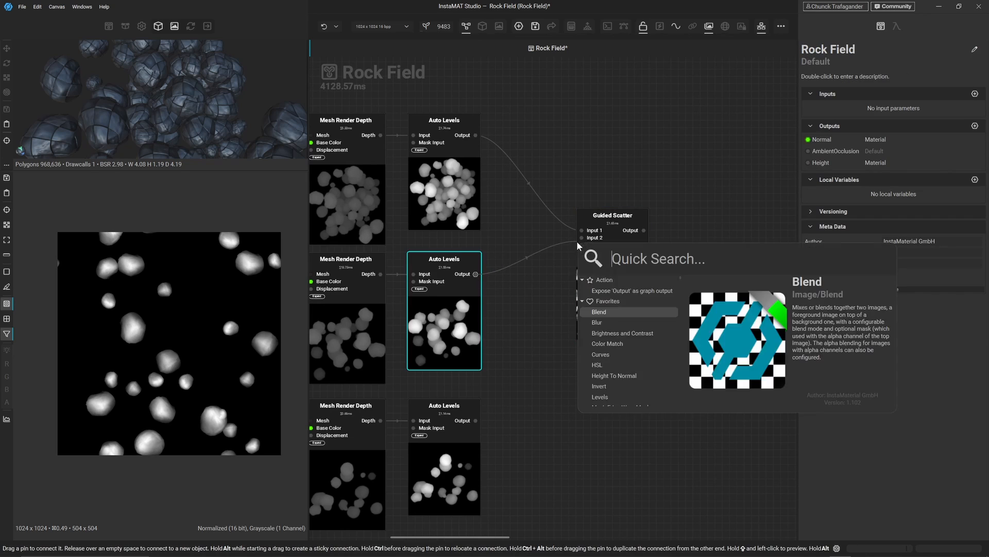
left_click(581, 241)
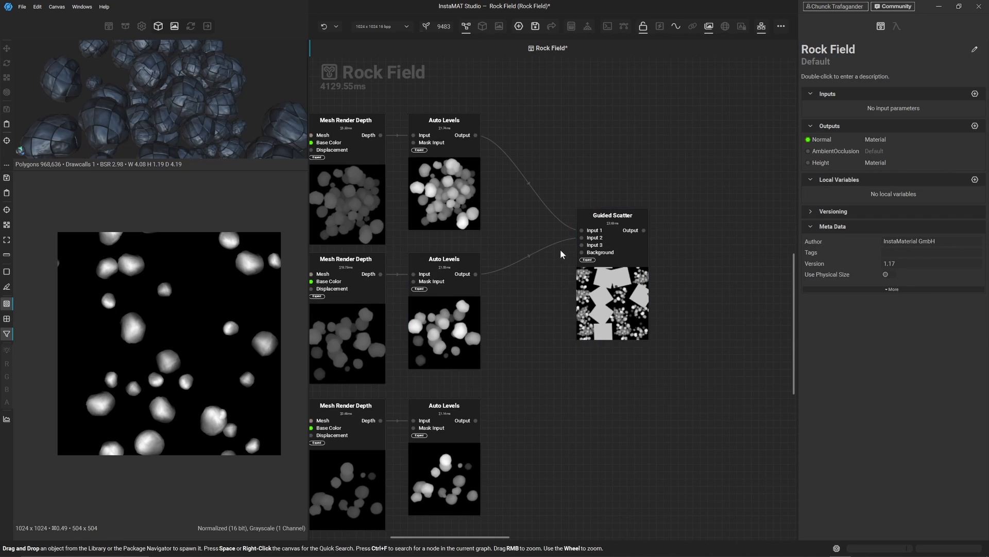
left_click_drag(476, 420, 578, 338)
left_click(579, 337)
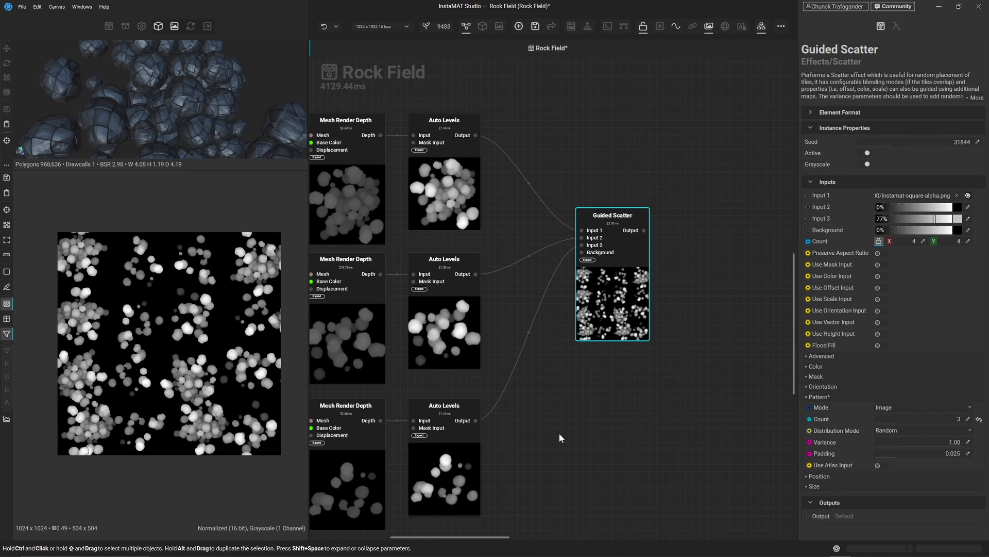
- Set the color Blend Mode of the piles' Guided Scatter to Maximum
left_click(816, 367)
left_click(945, 374)
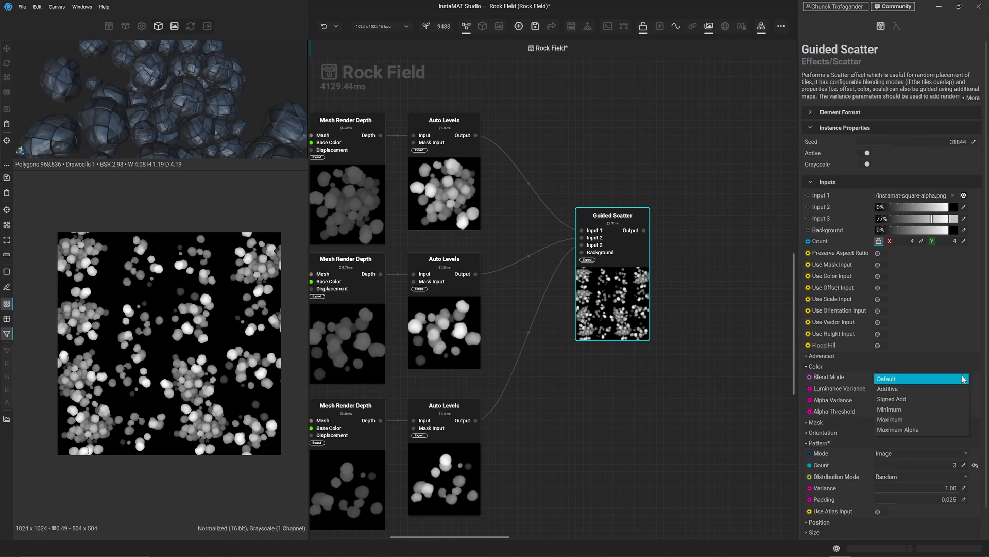
left_click(937, 416)
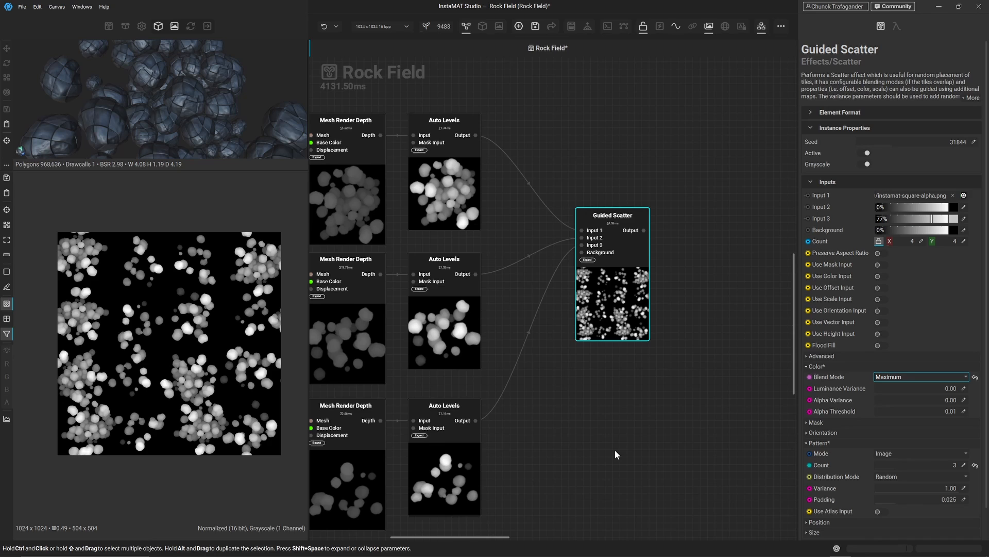
- Raise the size Scale of the piles' Guided Scatter to 1.46, inspect the pattern up close, and reduce the scale to 1.30
scroll(821, 437, "down", 2)
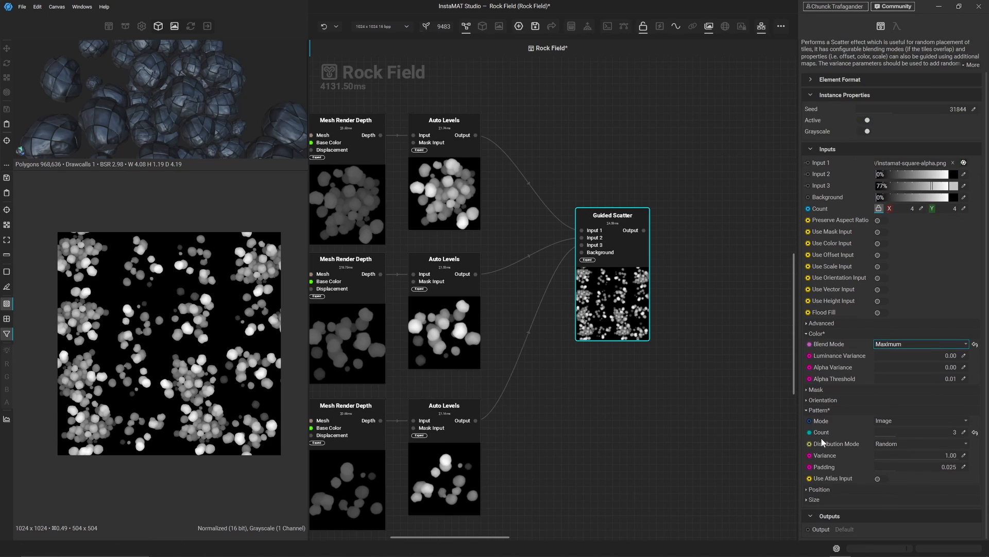
left_click(812, 490)
scroll(810, 488, "down", 2)
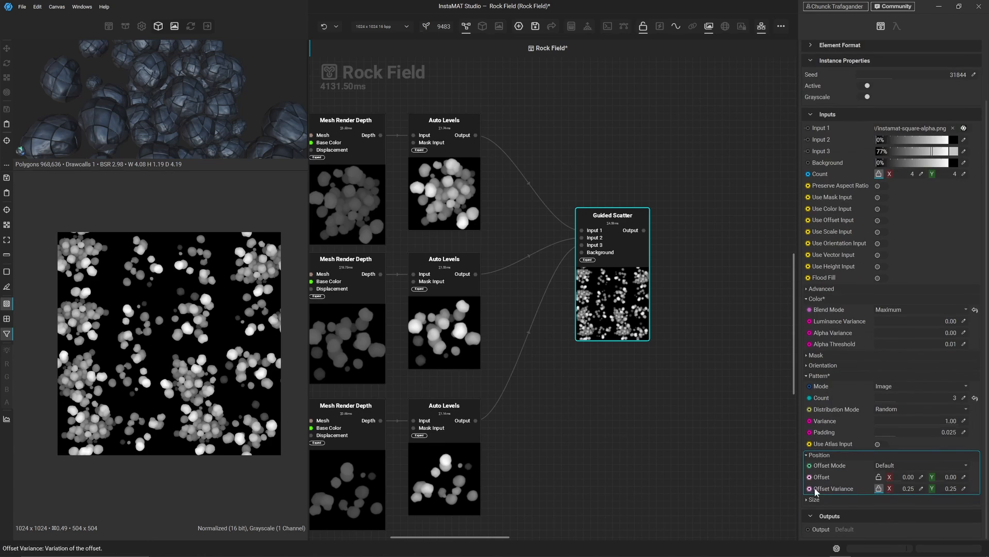
left_click(816, 499)
scroll(815, 500, "down", 3)
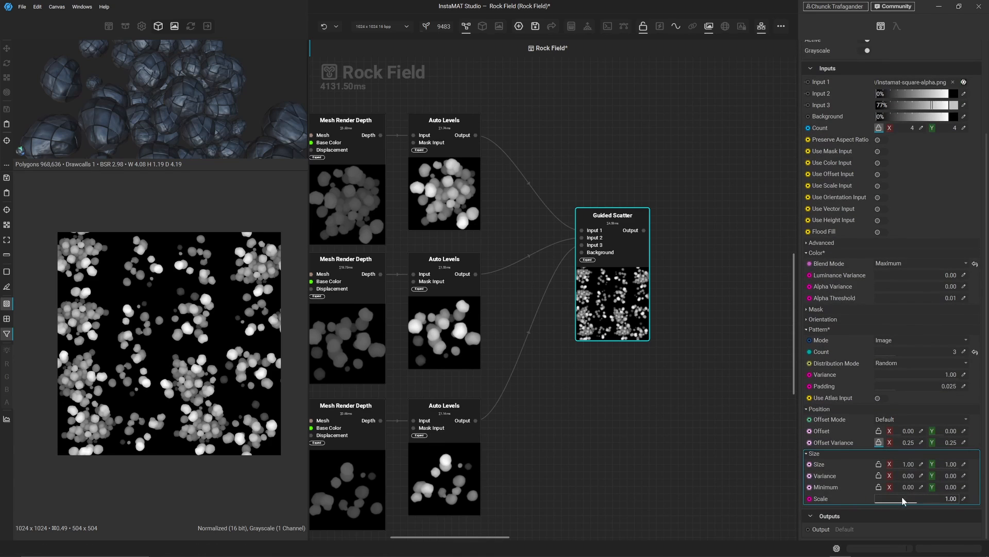
mouse_move(916, 499)
left_mouse_down()
mouse_move(946, 498)
mouse_move(935, 501)
left_mouse_up()
scroll(192, 425, "up", 8)
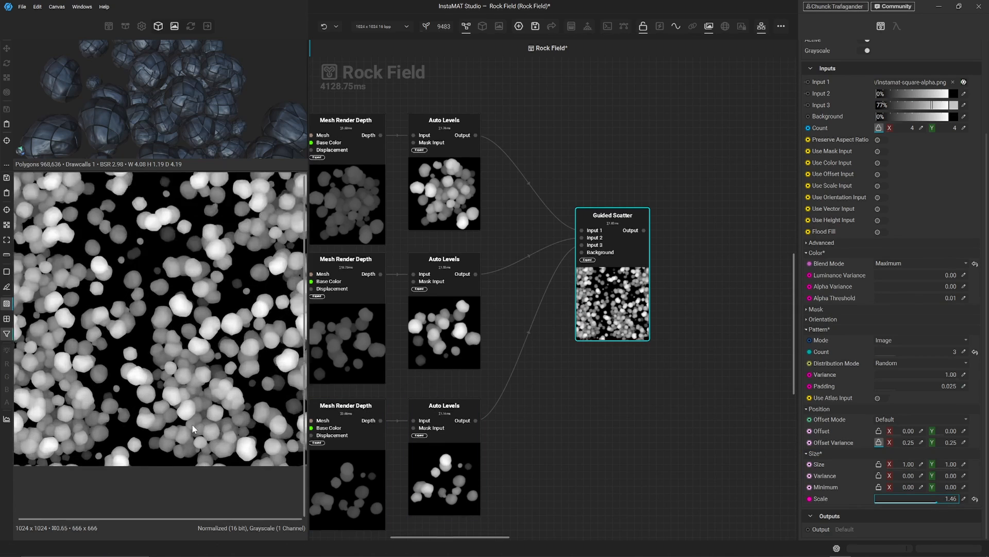
middle_click_drag(154, 292, 176, 325)
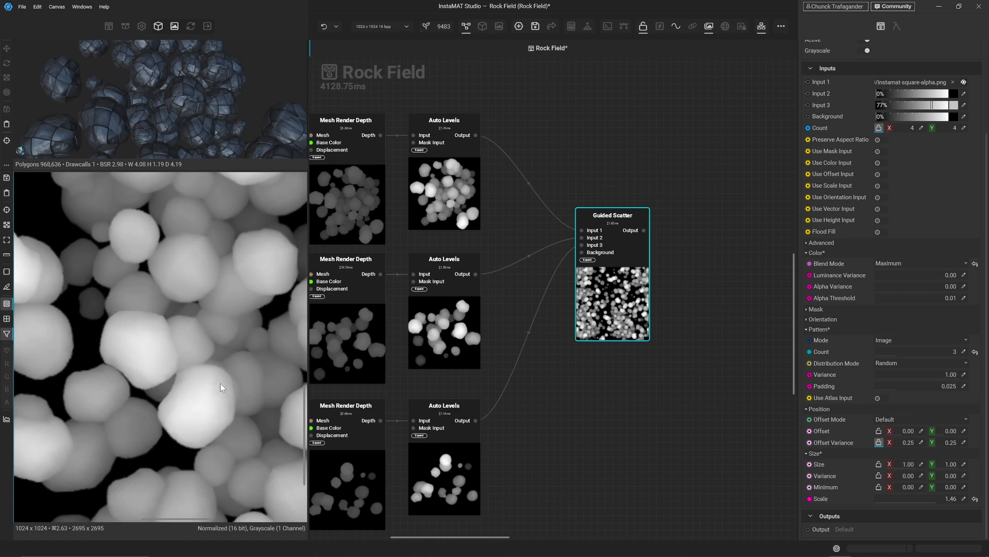
mouse_move(930, 499)
left_mouse_down()
mouse_move(920, 500)
mouse_move(930, 502)
left_mouse_up()
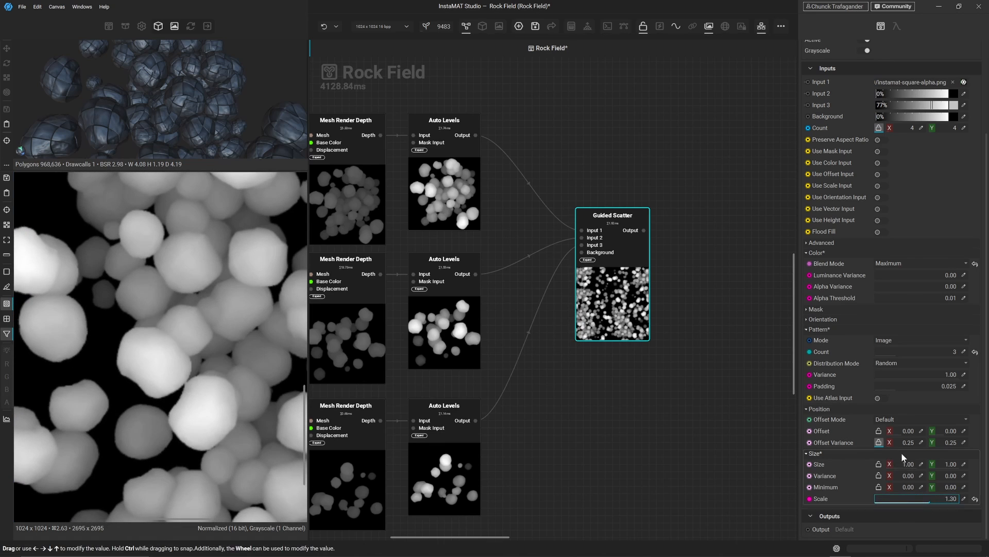
- Try an Offset Variance of 2.00 on the piles' Guided Scatter, and settle on 0.50 for both axes
left_click_drag(895, 445, 921, 445)
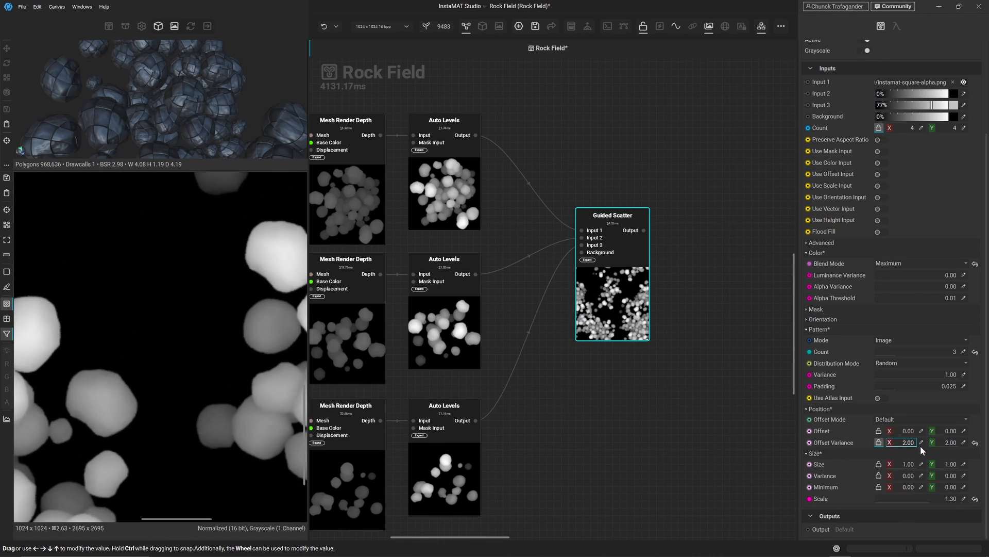
scroll(147, 354, "down", 8)
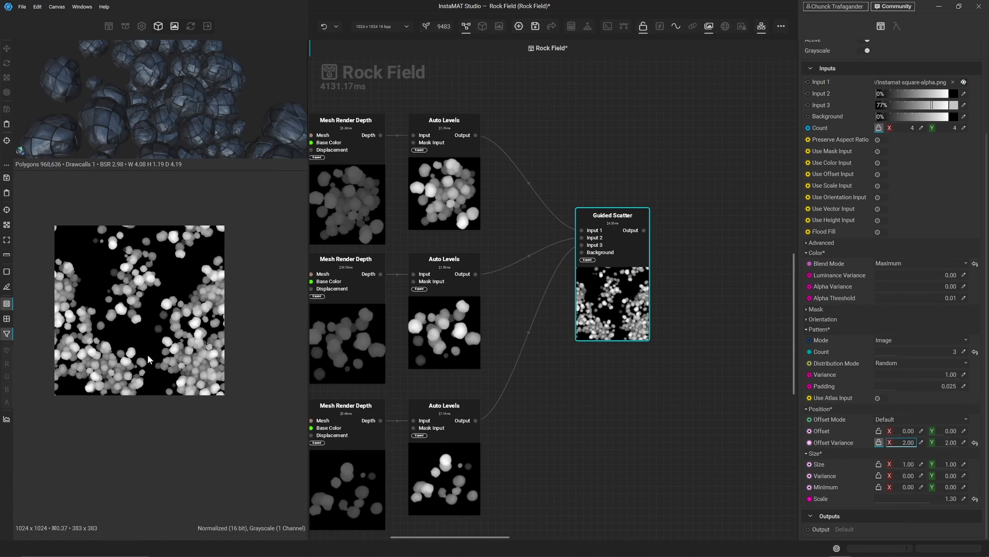
left_click(921, 443)
type("0.5")
key("Return")
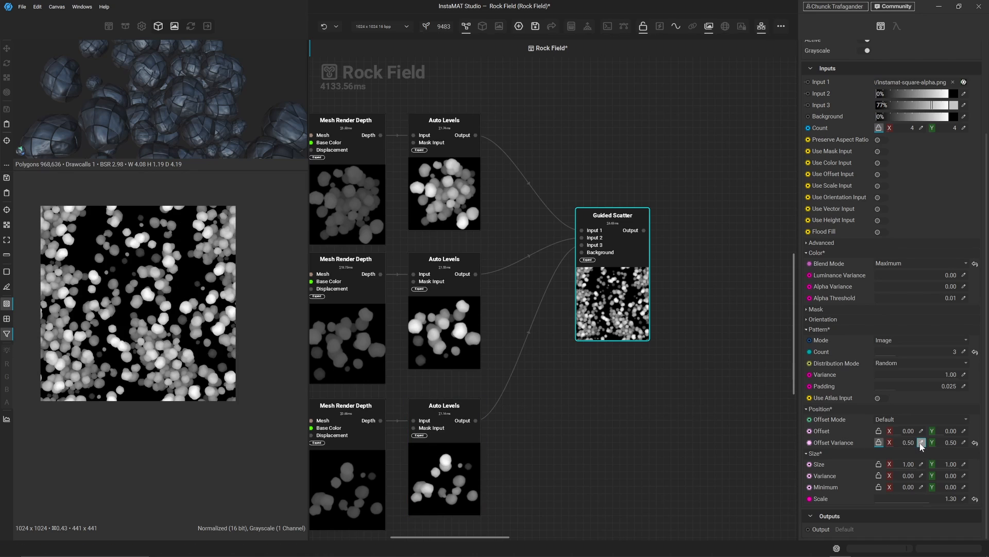
- Set the orientation Variance of the piles' Guided Scatter to 2.00
left_click(810, 319)
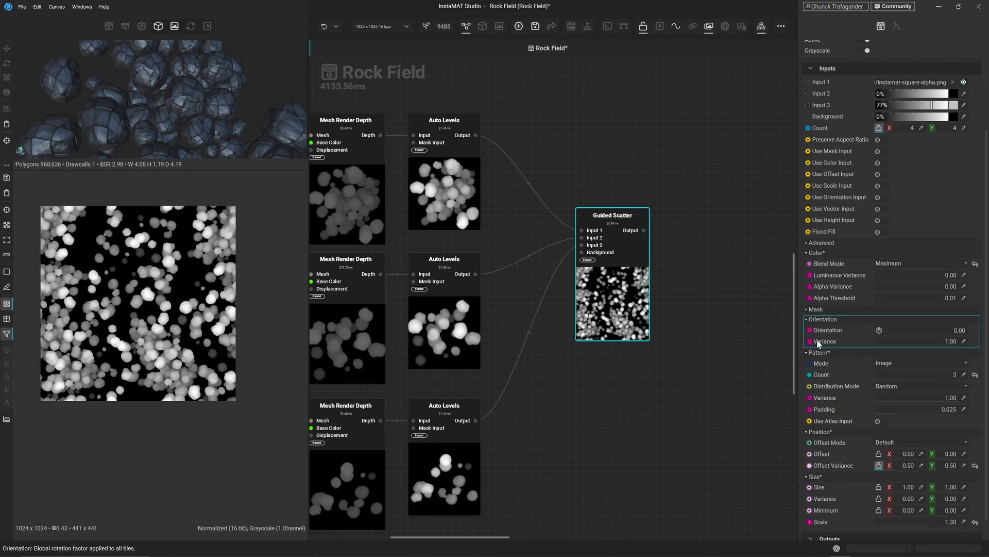
double_click(951, 341)
type("2")
key("Return")
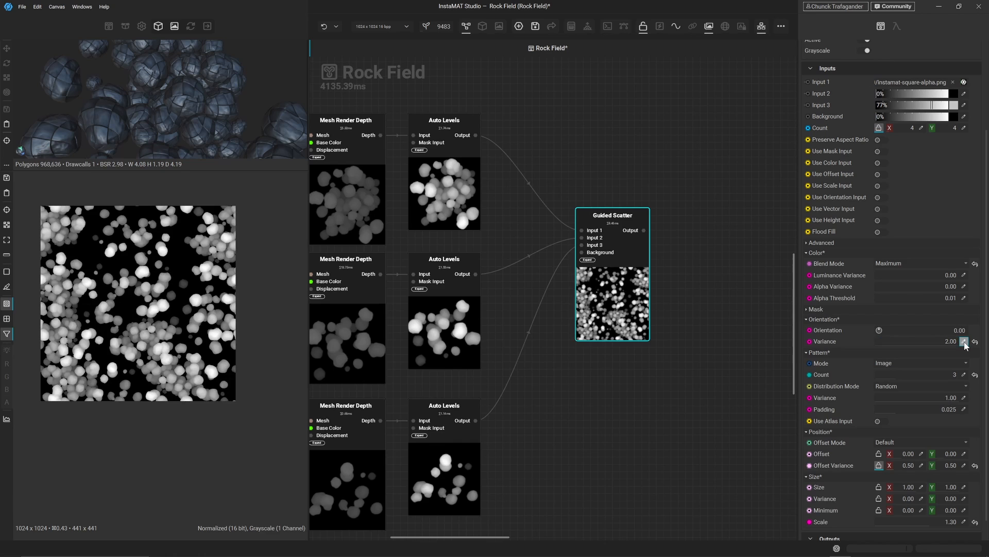
left_click_drag(902, 345, 979, 346)
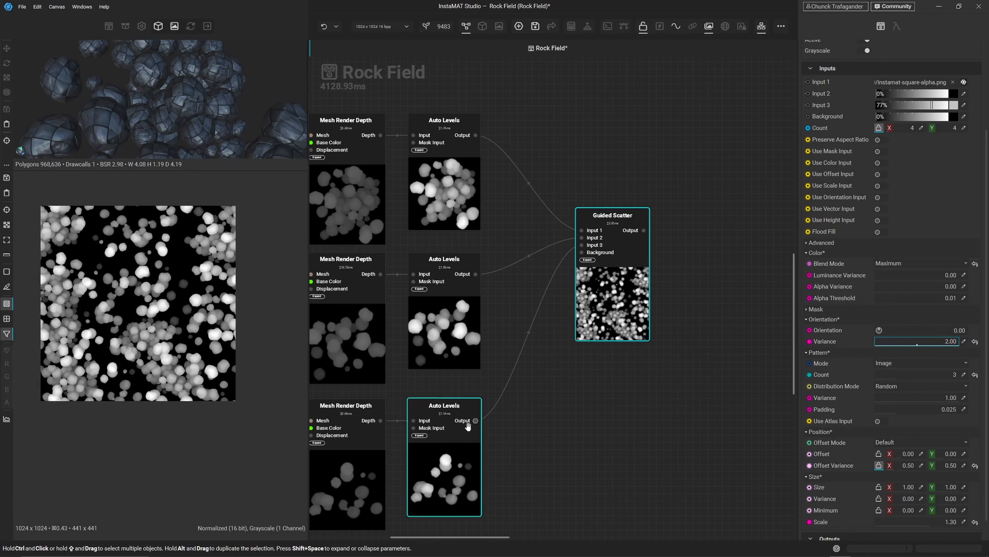
- Change the seed of the piles' Guided Scatter to 21485 and enlarge its size Scale to about 1.46
scroll(828, 393, "up", 3)
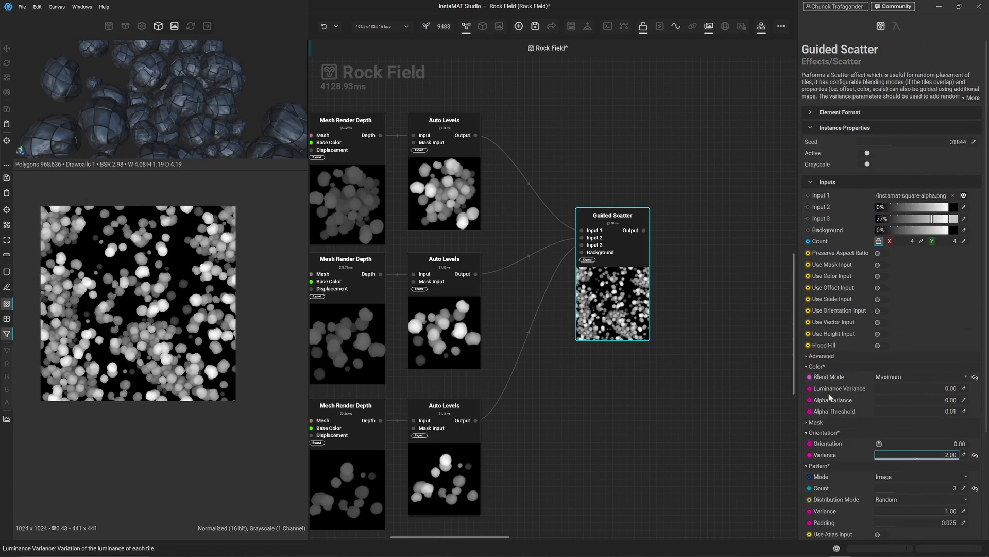
mouse_move(898, 144)
left_mouse_down()
mouse_move(903, 138)
mouse_move(886, 144)
left_mouse_up()
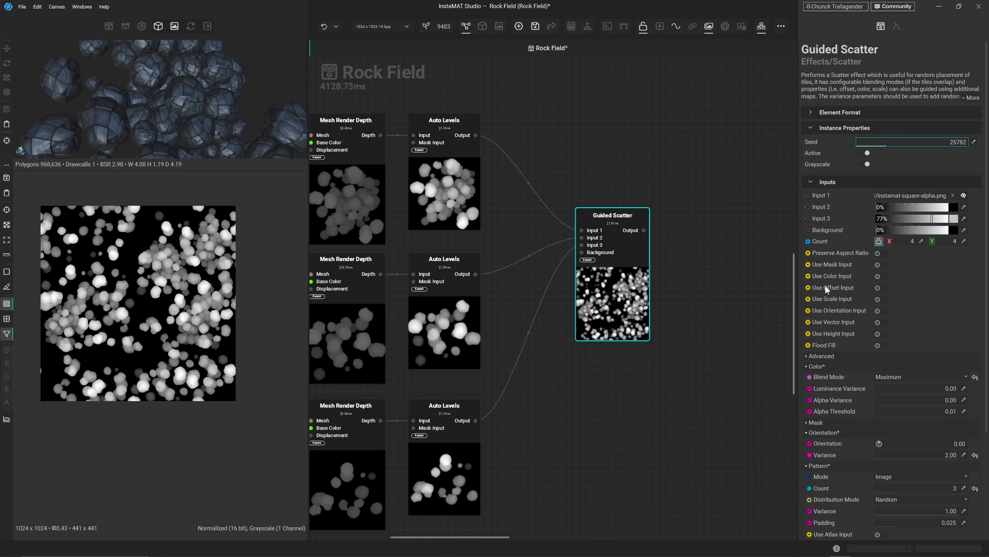
scroll(837, 337, "down", 3)
left_click_drag(920, 496, 937, 498)
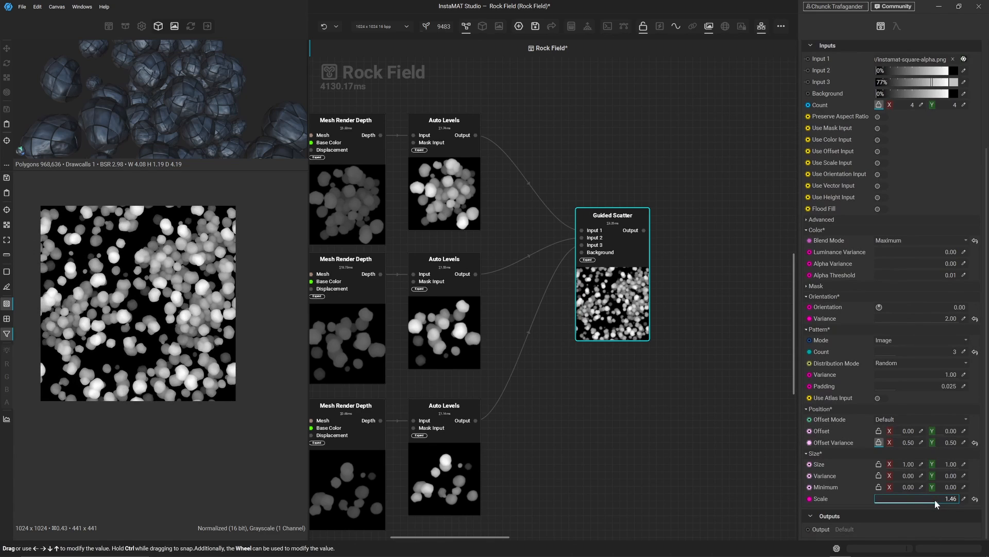
left_click_drag(934, 500, 932, 498)
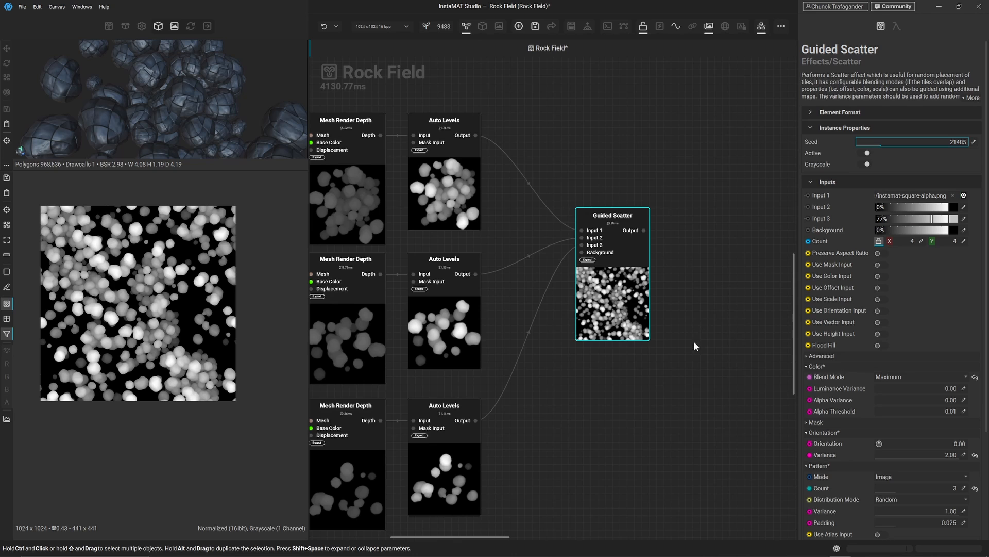
- Move the individual rocks' Guided Scatter and Auto Levels pair below the pile depth nodes, and nudge the piles' Guided Scatter closer to its inputs
scroll(679, 356, "down", 5)
middle_click_drag(628, 409, 580, 335)
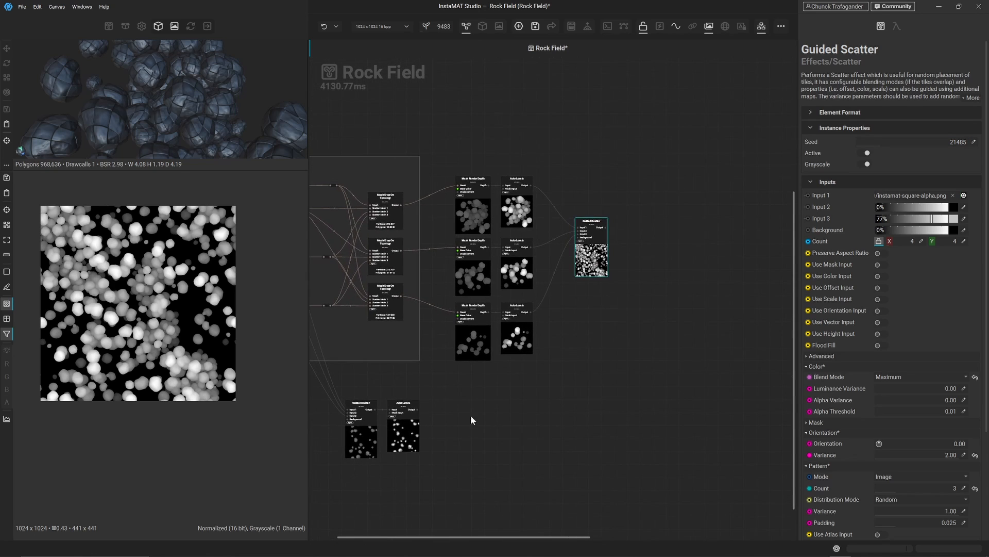
left_click_drag(345, 468, 506, 423)
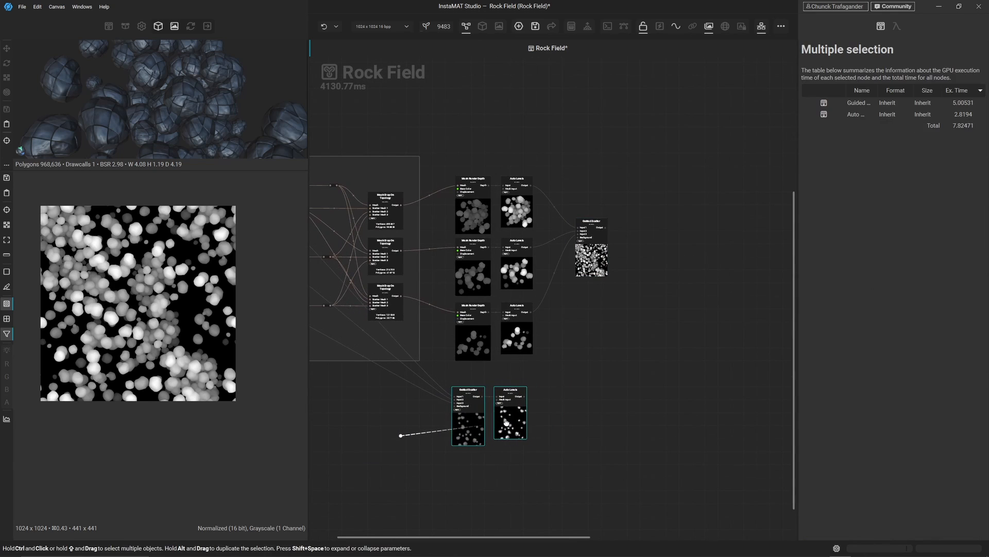
left_click(506, 422)
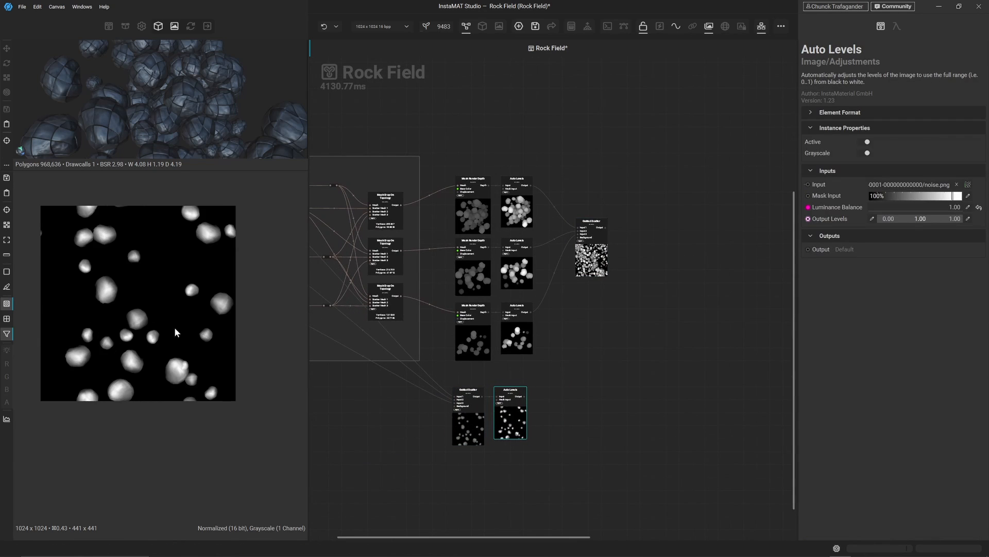
left_click(601, 260)
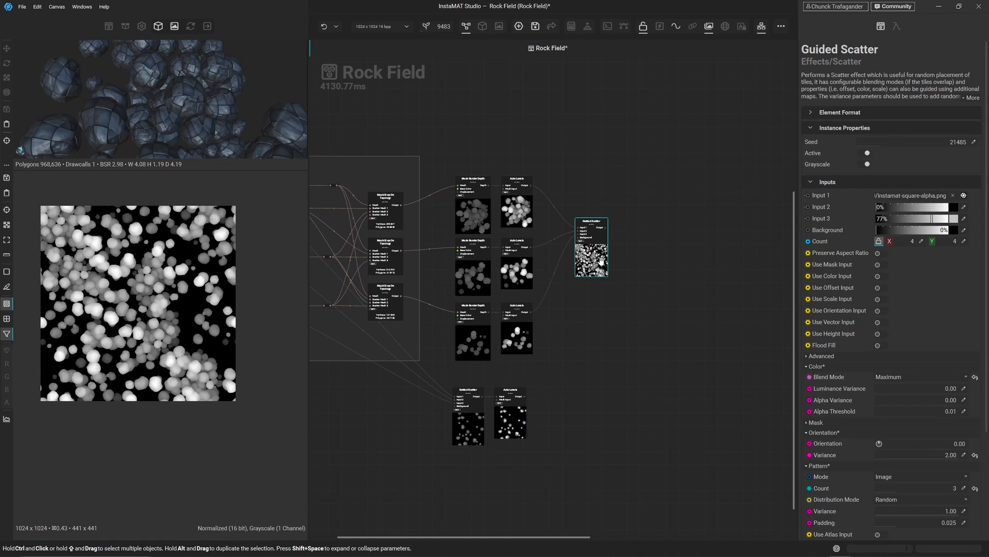
left_click_drag(601, 260, 591, 260)
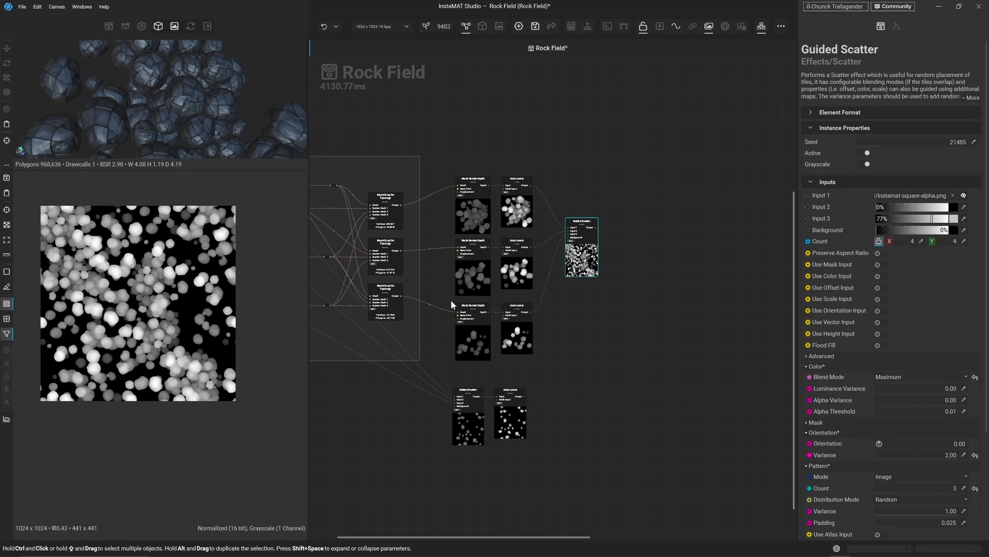
- Feed the piles' Guided Scatter output into a new Auto Levels node and set its Luminance Balance to 1.00
scroll(638, 283, "up", 3)
left_click_drag(574, 206, 604, 207)
type("auto")
key("Return")
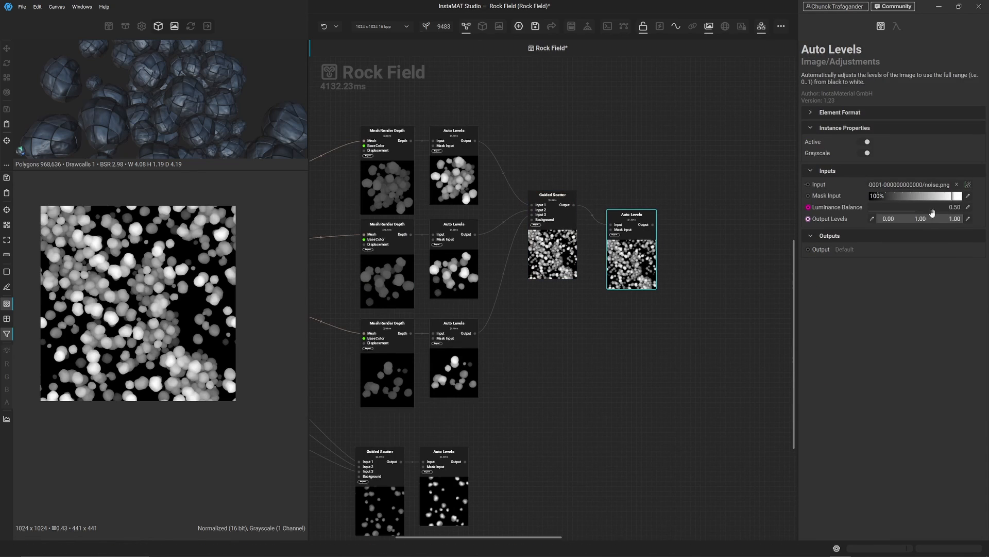
left_click_drag(933, 213, 963, 212)
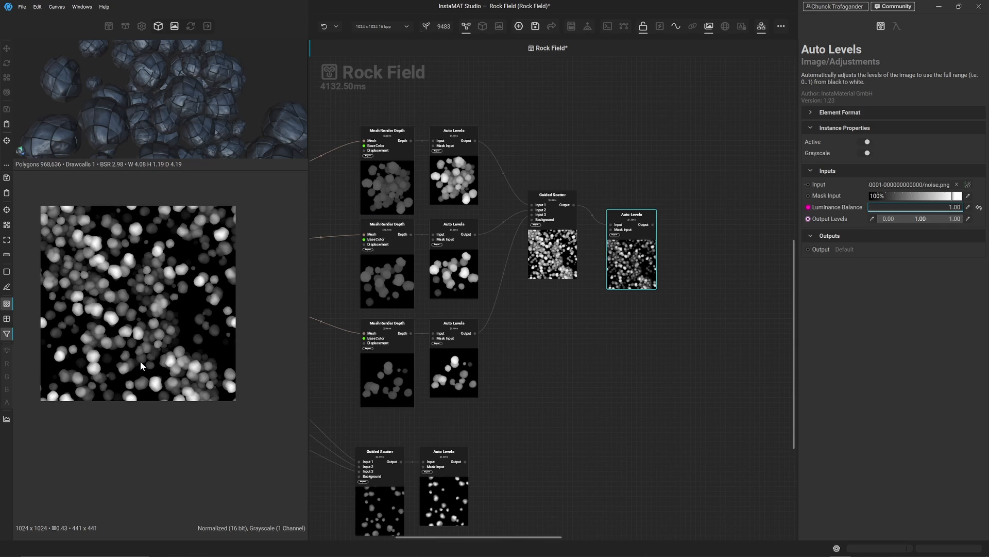
scroll(140, 360, "up", 5)
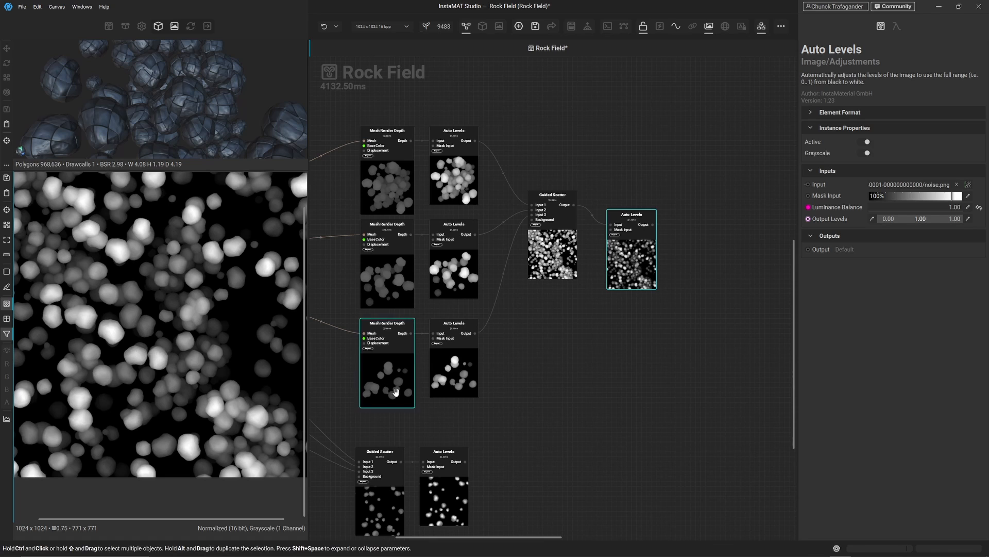
- Move the individual rocks' Auto Levels node directly beneath the piles' final Auto Levels node
left_click_drag(452, 485, 632, 482)
middle_click_drag(691, 405, 663, 380)
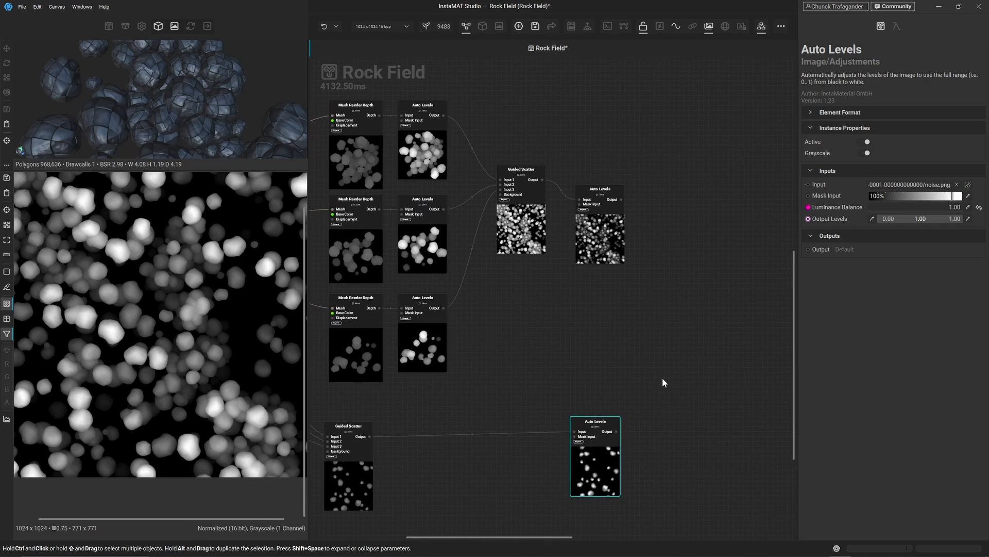
left_click(663, 383)
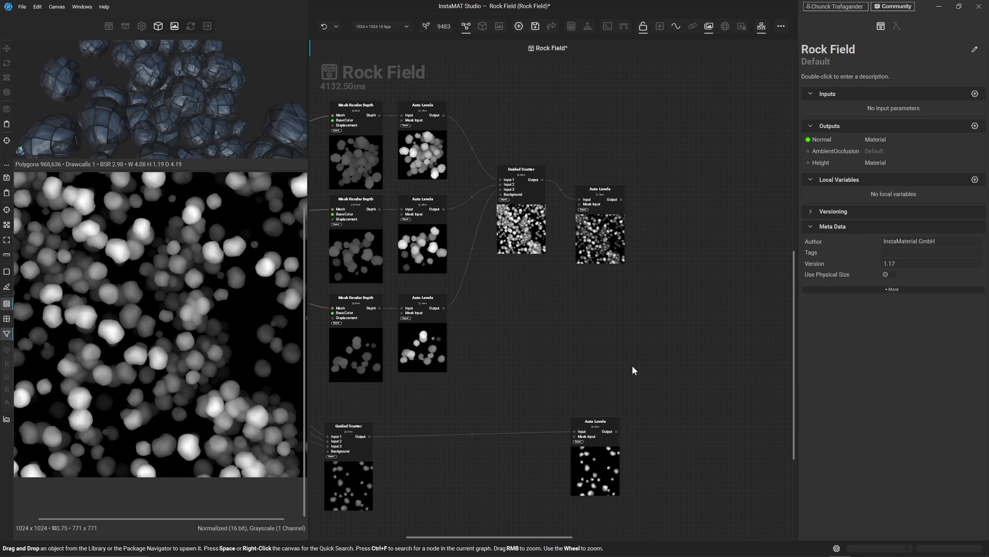
- Add a Blend Height node to the right of the two final Auto Levels nodes
key("space")
type("heig")
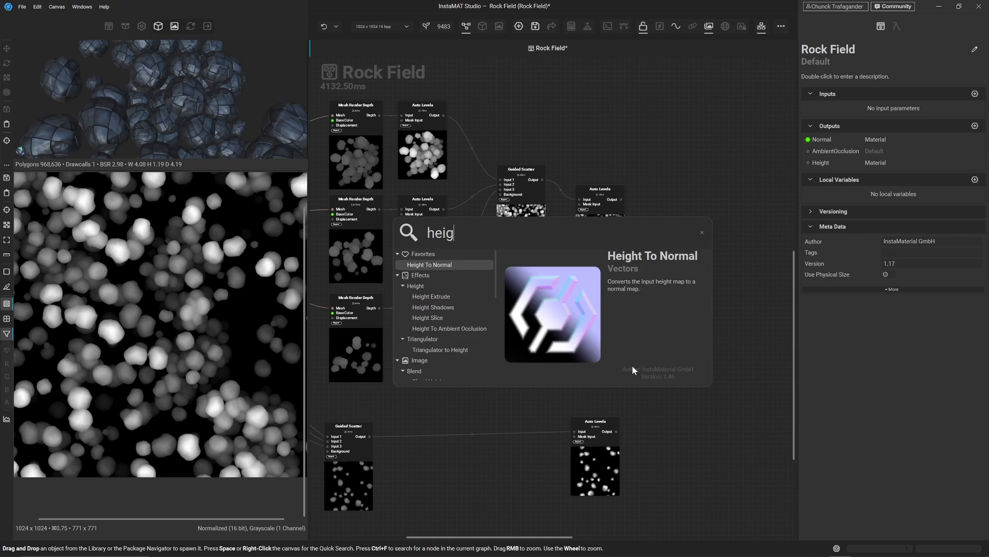
type("ht blen")
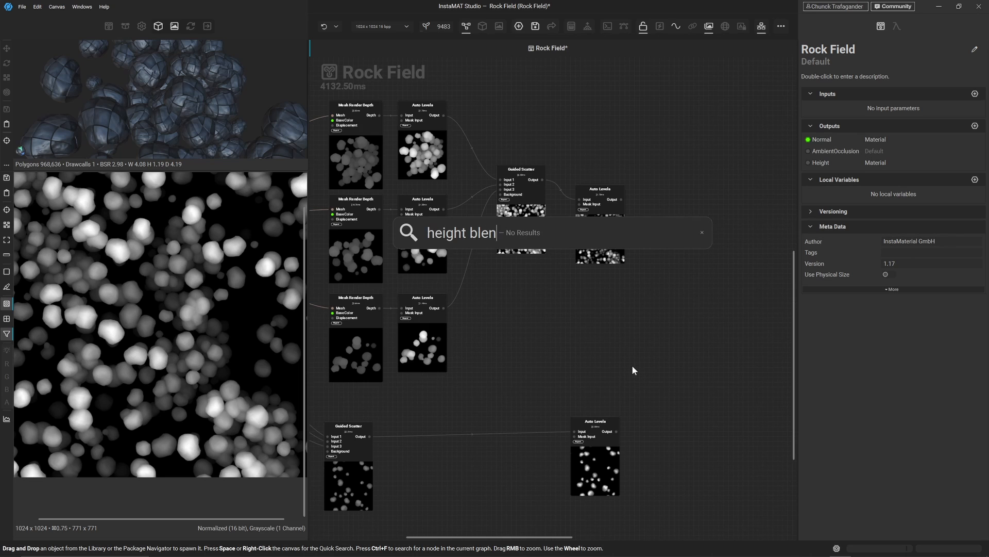
key("BackSpace")
key("BackSpace")
key("BackSpace")
key("BackSpace")
key("BackSpace")
key("BackSpace")
key("BackSpace")
key("BackSpace")
key("BackSpace")
key("BackSpace")
key("BackSpace")
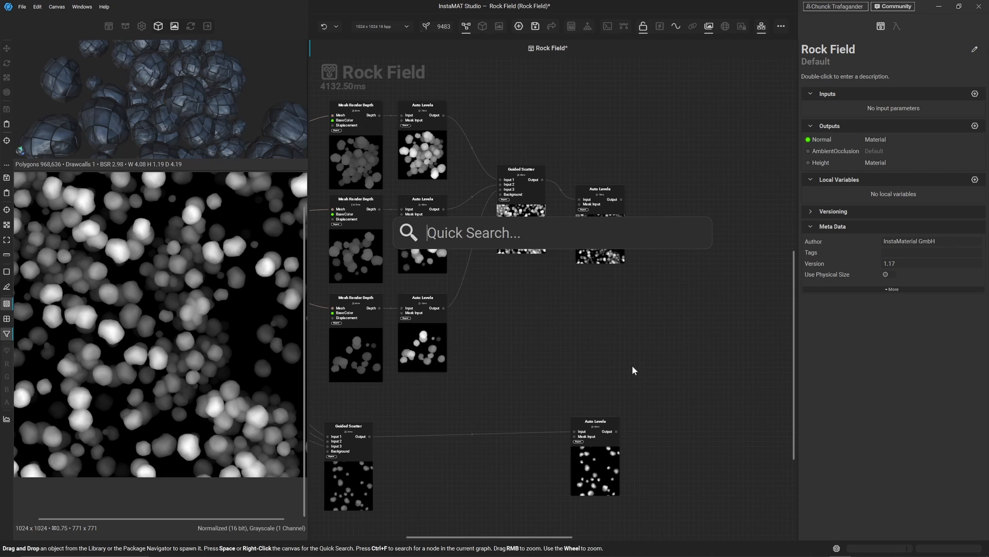
type("blend heih")
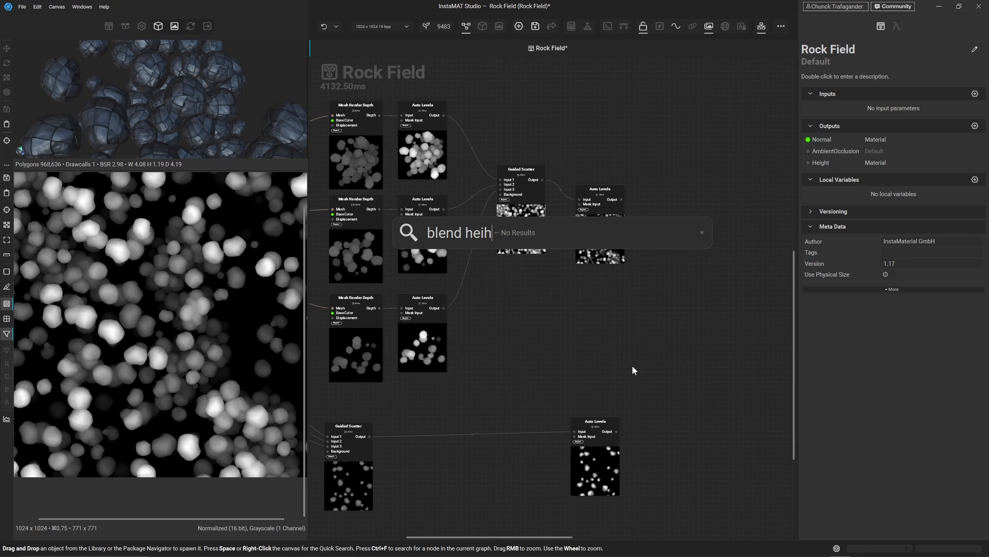
key("BackSpace")
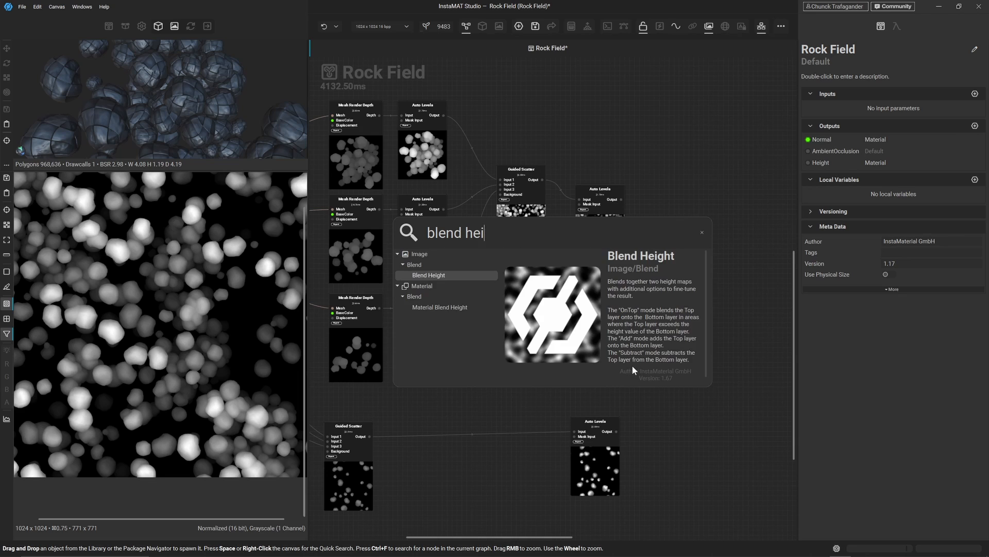
left_click(435, 276)
left_click_drag(434, 276, 708, 350)
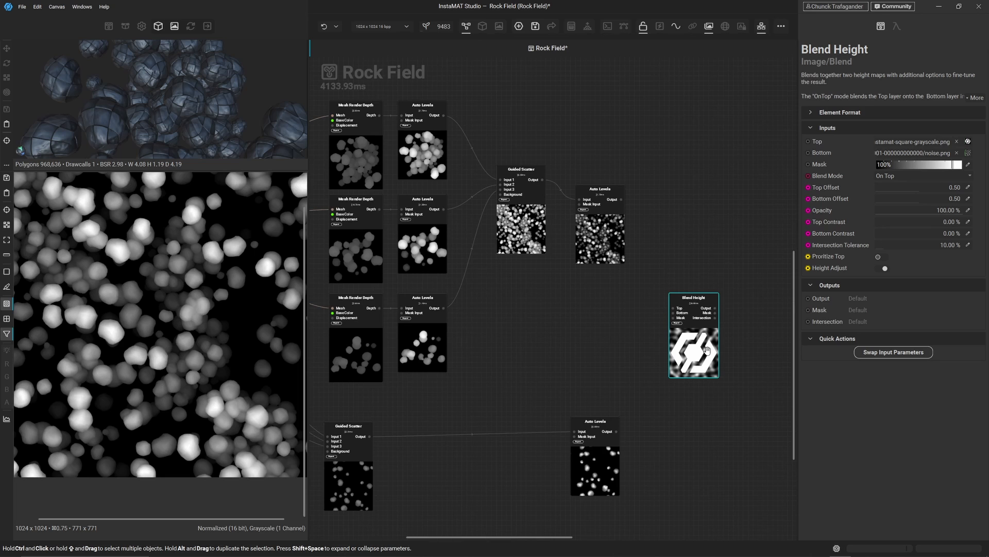
- Stack the piles' and individual rocks' Auto Levels nodes closely together and move the Blend Height node next to them
scroll(707, 351, "up", 3)
middle_click_drag(557, 347, 546, 300)
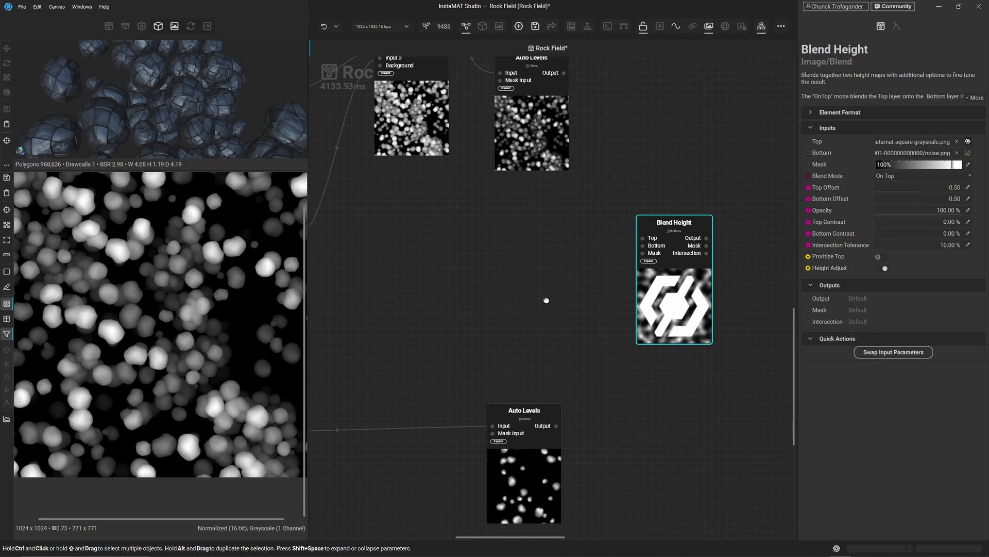
left_click_drag(521, 149, 521, 313)
left_click(543, 410)
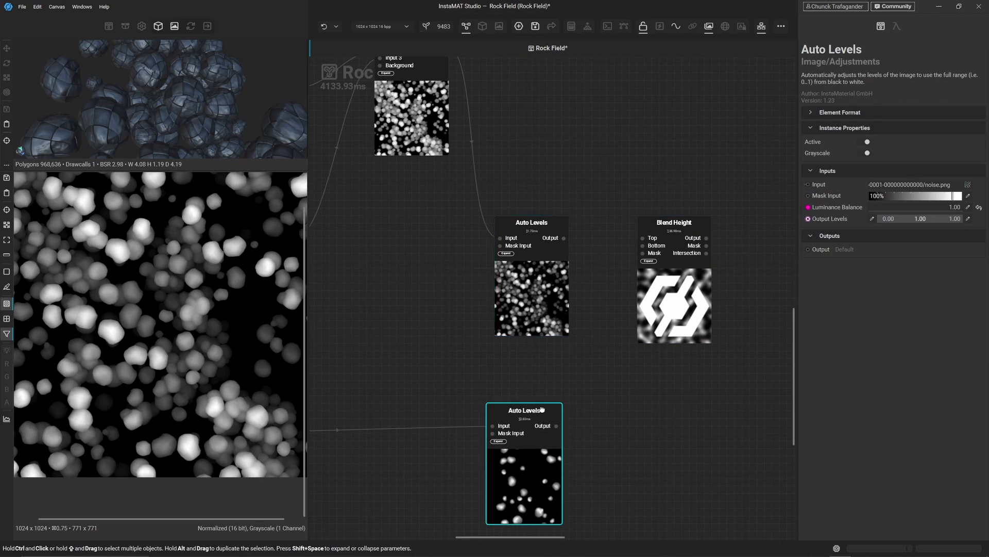
left_click_drag(543, 409, 551, 354)
scroll(606, 313, "up", 3)
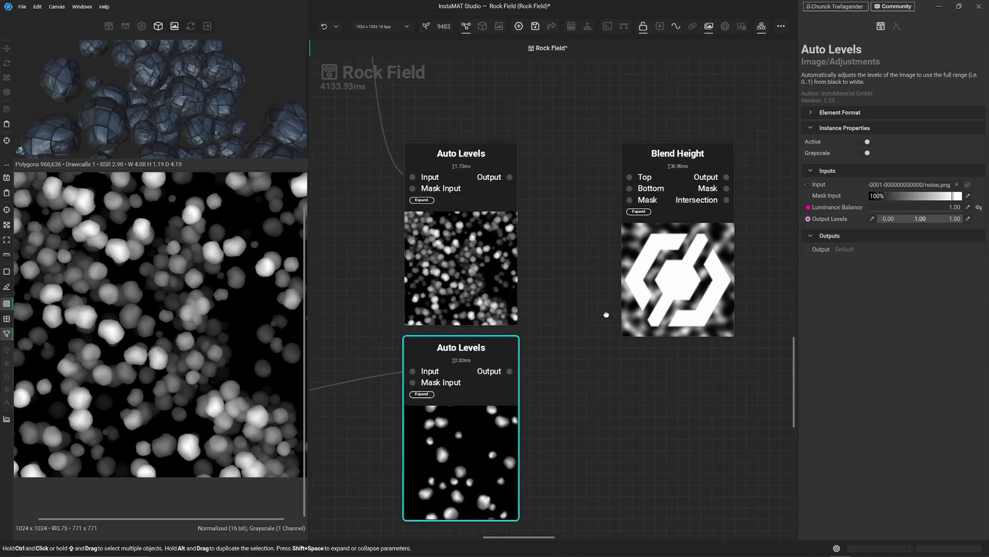
middle_click_drag(606, 313, 583, 284)
left_click_drag(661, 247, 600, 357)
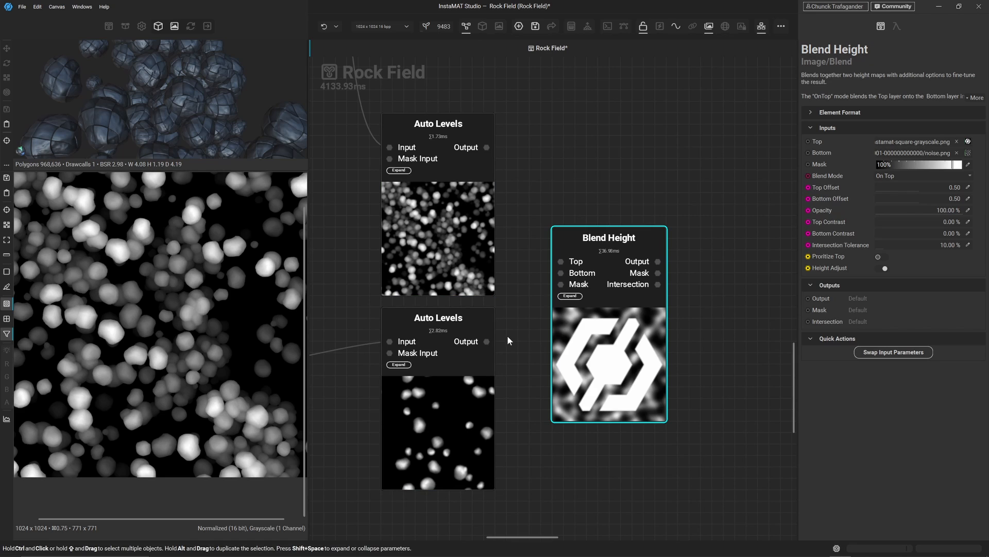
- Connect the individual rocks' Auto Levels to Blend Height's Bottom input and the piles' to its Top input, and compare the blend with its sources
left_click(403, 415)
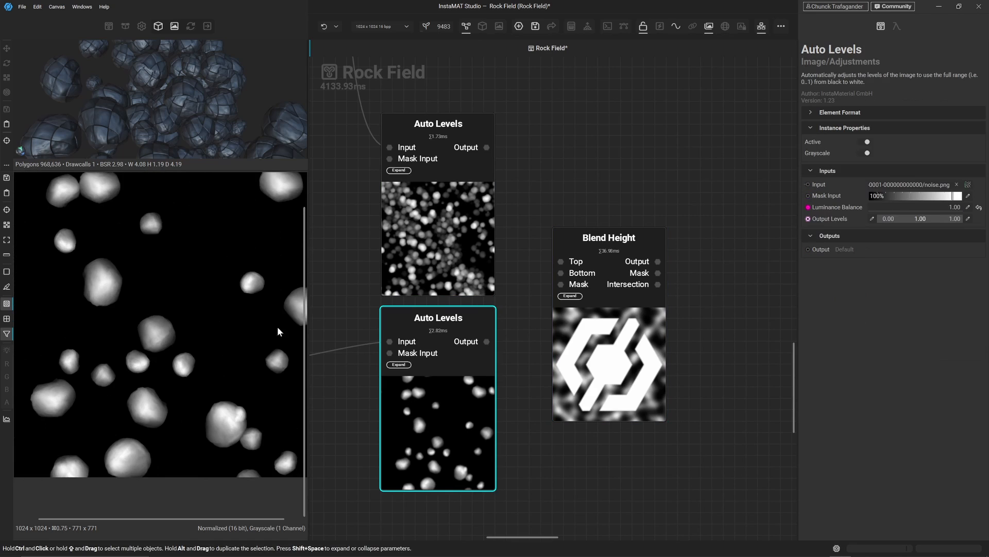
middle_click_drag(120, 236, 140, 306)
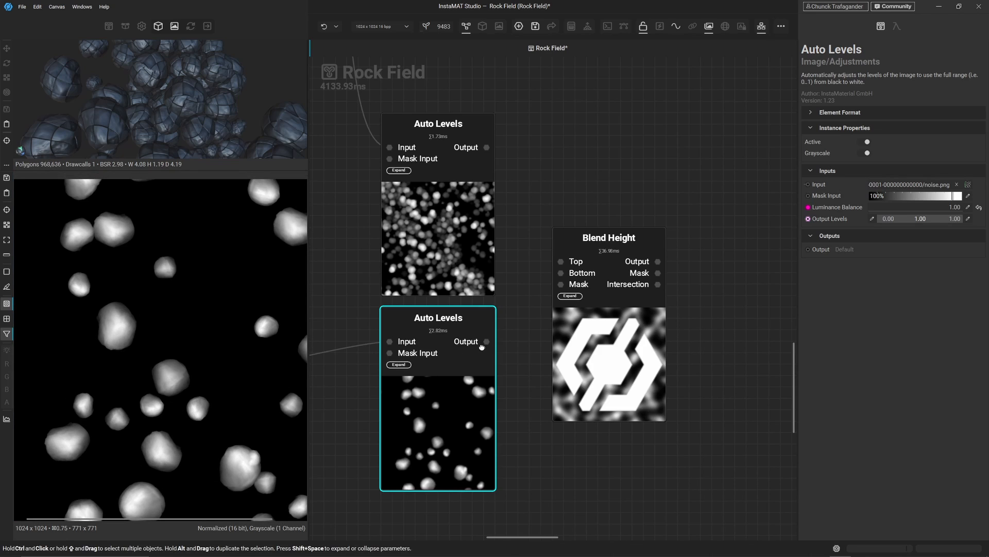
left_click_drag(487, 341, 552, 276)
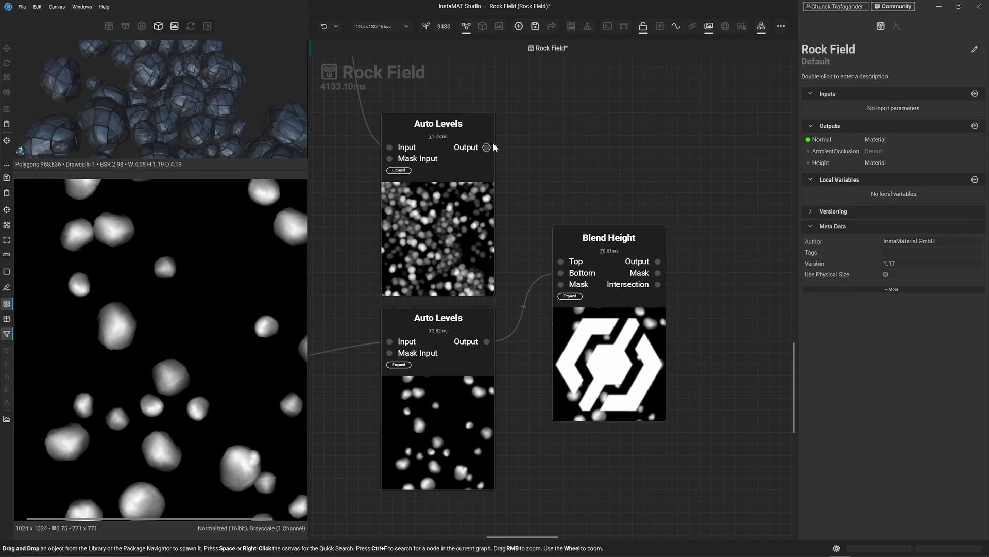
left_click_drag(486, 147, 559, 262)
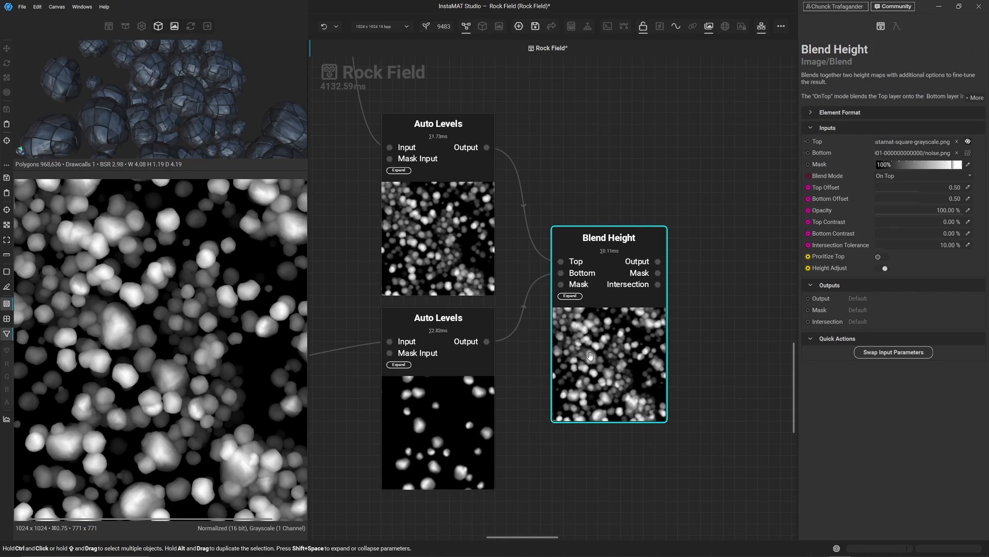
scroll(159, 331, "down", 2)
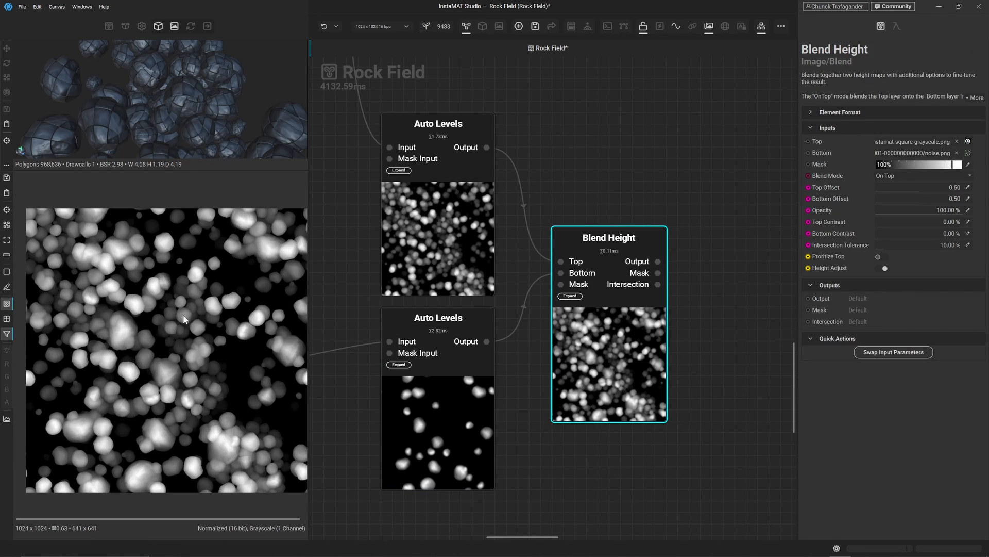
left_click(434, 259)
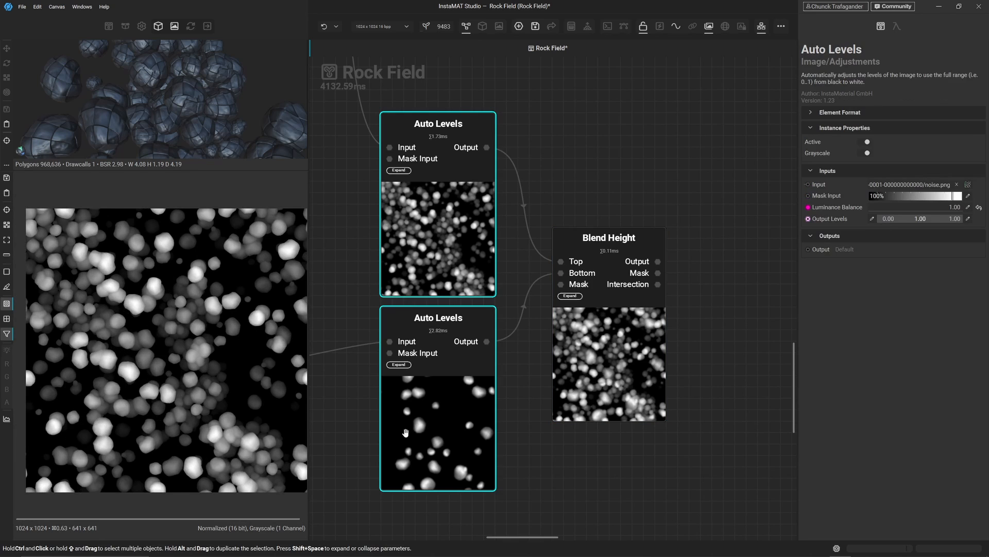
left_click(413, 412)
- Try adjusting Blend Height's Top Offset and a Bottom Offset of 0.24, and reset both to their defaults
left_click(589, 336)
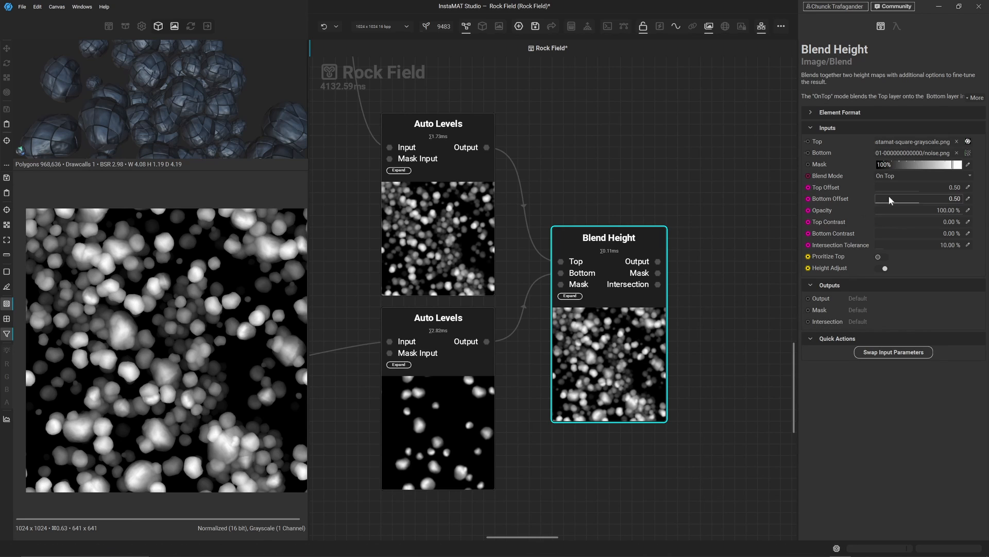
left_click_drag(919, 186, 896, 200)
left_click(979, 188)
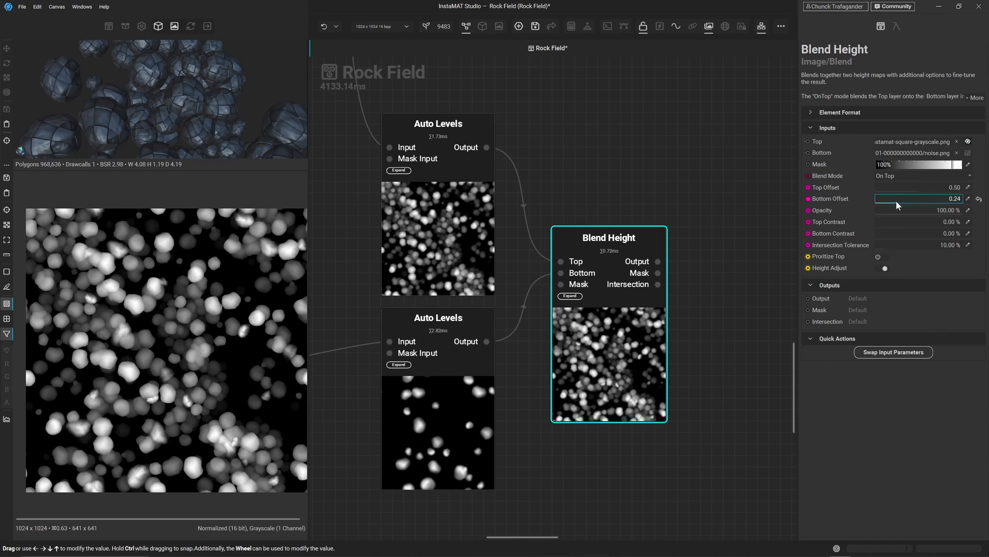
left_click(977, 200)
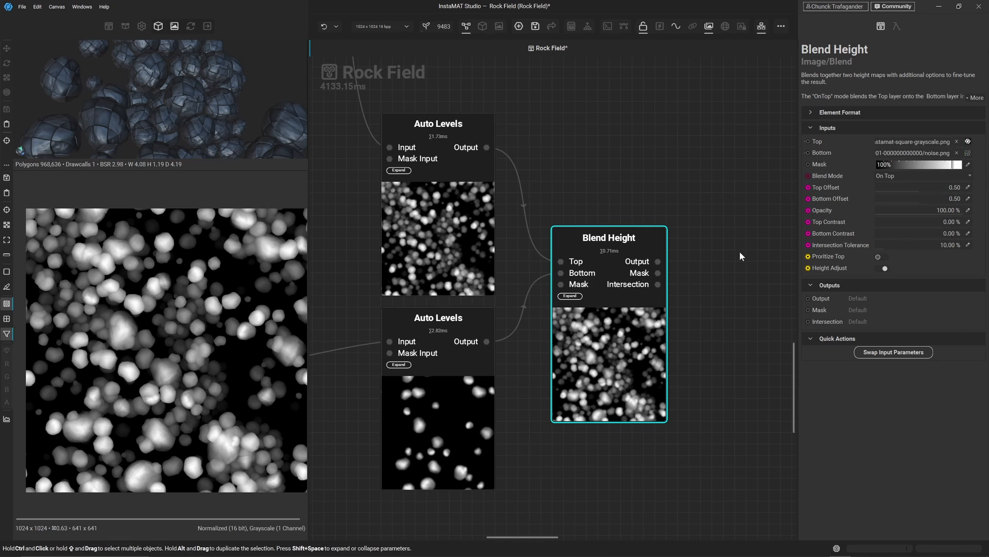
left_click_drag(948, 213, 961, 187)
- Preview Blend Height's Mask output up close and compare it with the blended result and the individual rocks' Auto Levels
left_click(657, 261)
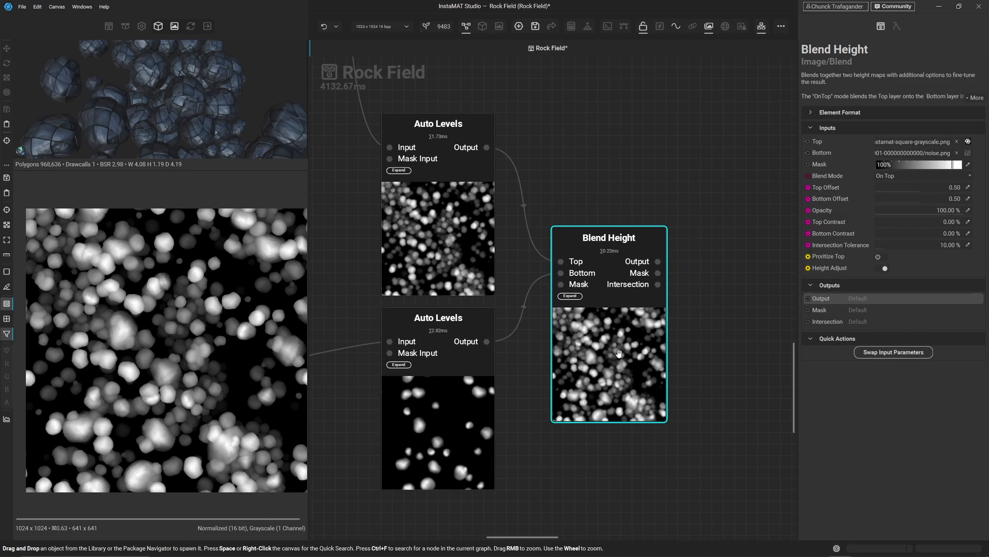
left_click(657, 273)
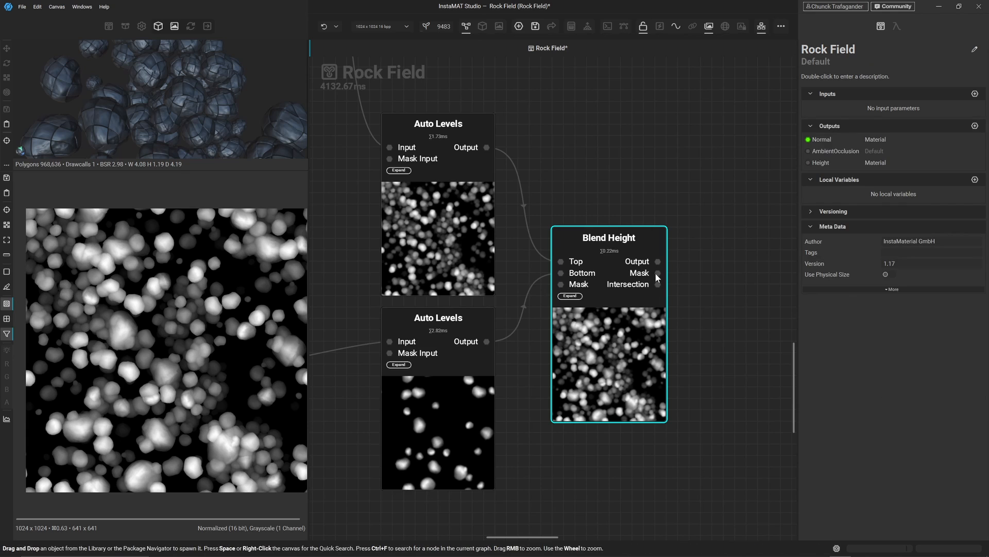
left_click(658, 273)
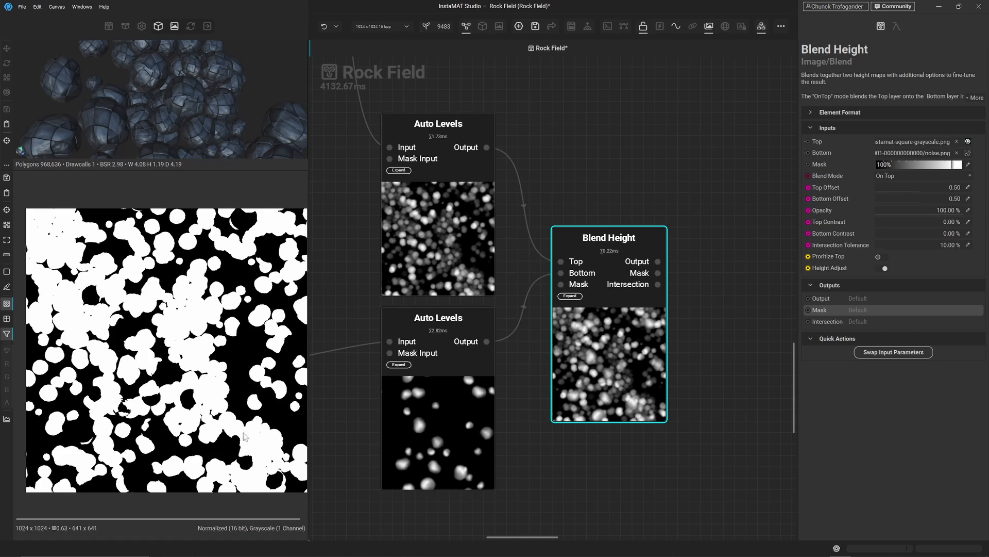
scroll(245, 437, "up", 6)
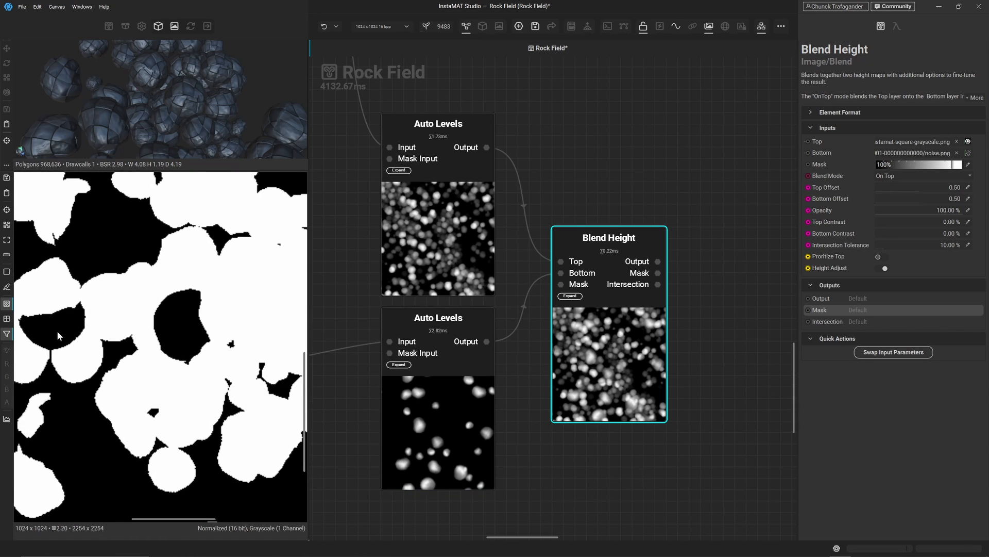
left_click(602, 378)
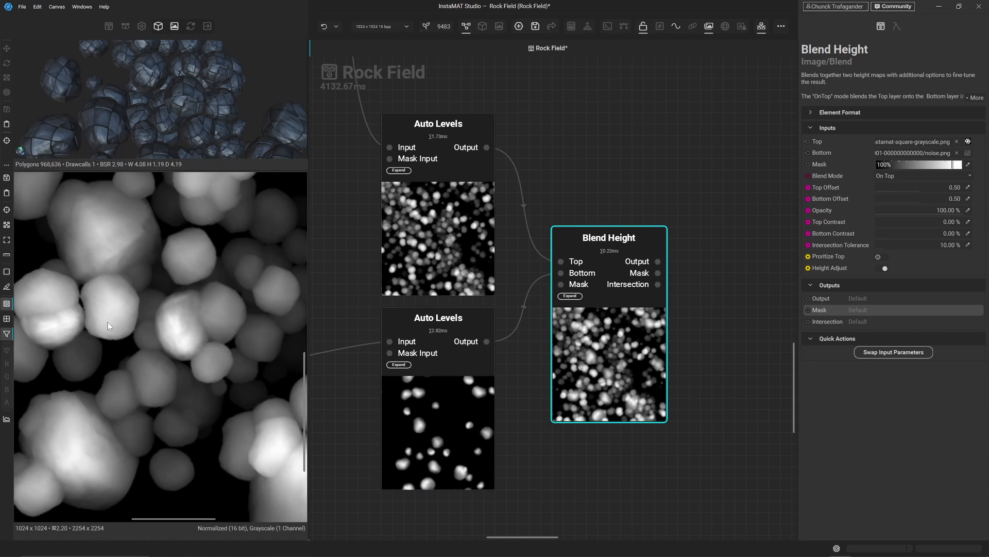
left_click(420, 426)
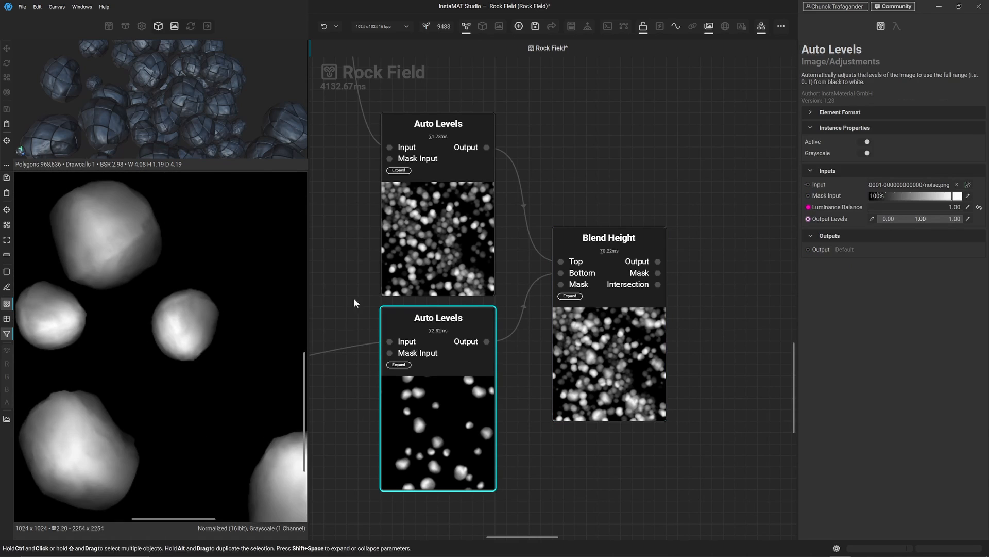
left_click(404, 251, "ctrl")
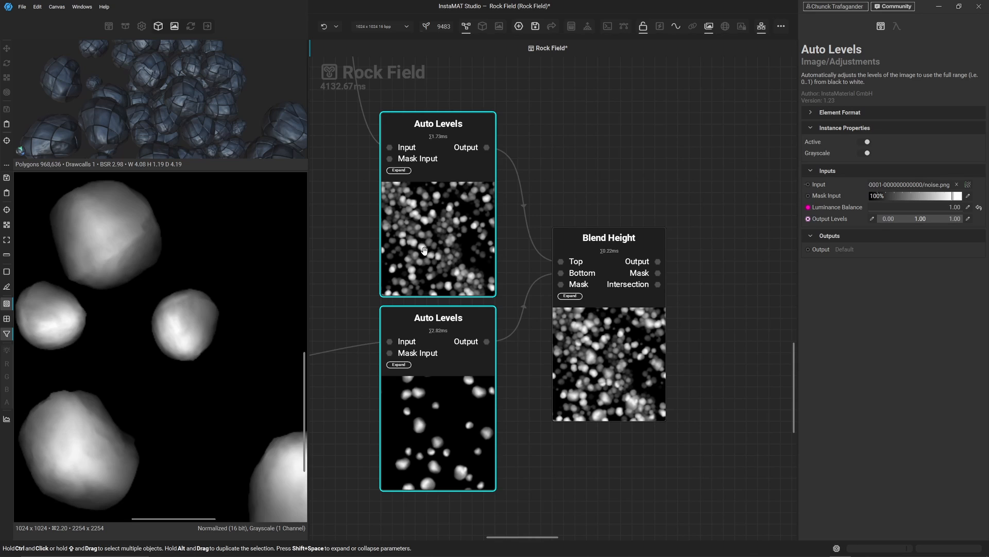
left_click(658, 273)
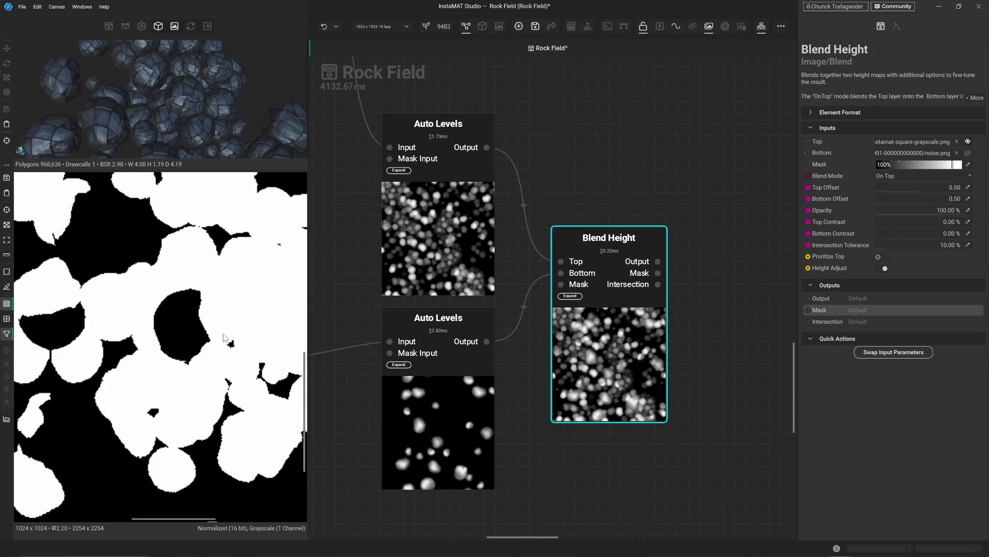
left_click(605, 340)
scroll(214, 352, "down", 3)
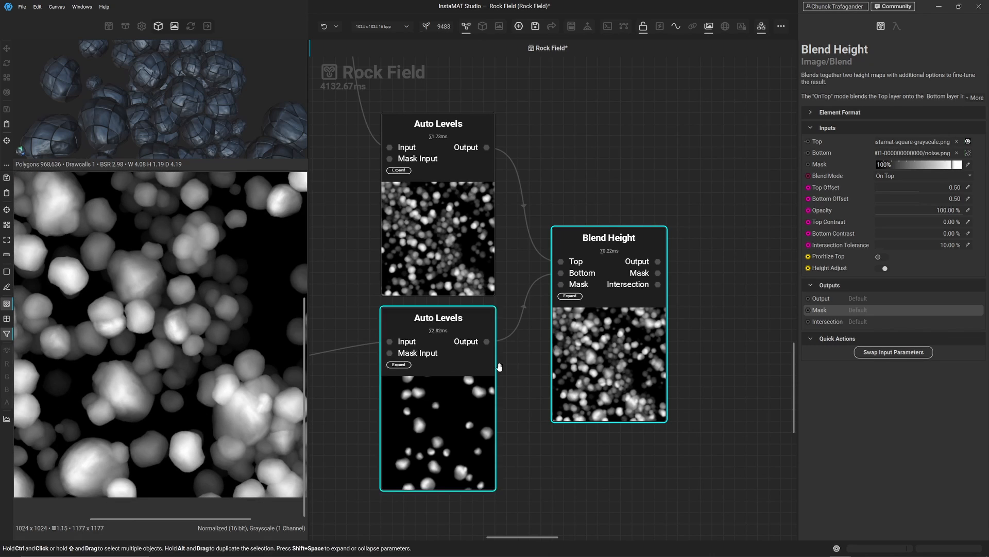
left_click(658, 273)
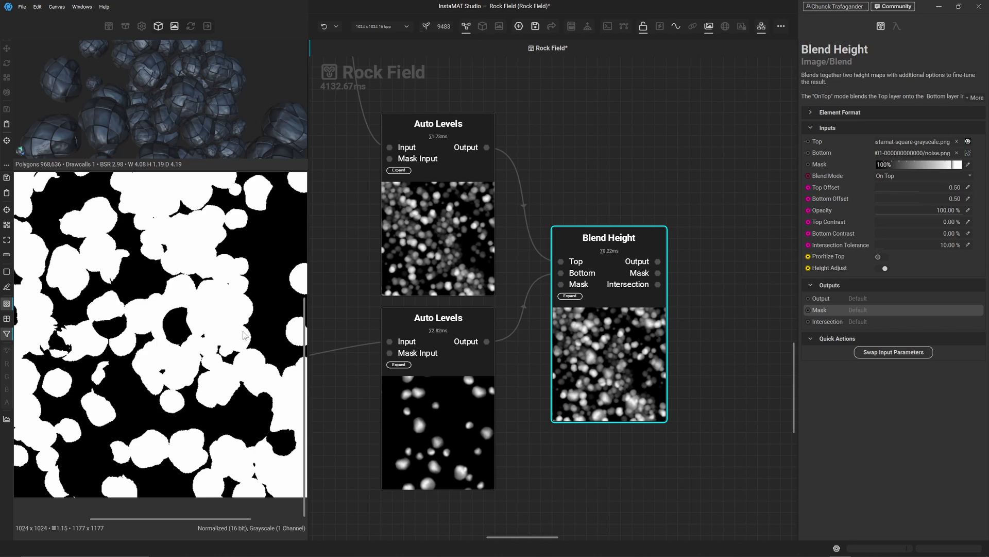
- Preview Blend Height's Intersection output, try an Intersection Tolerance of 21.50 %, and reset it to the default
left_click(658, 286, "shift")
left_click(656, 284, "shift")
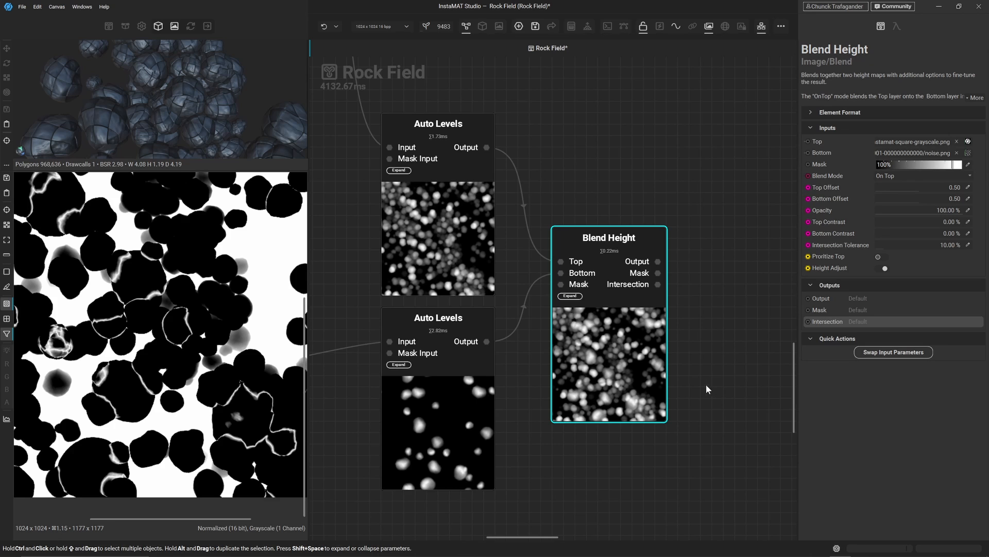
middle_click_drag(96, 311, 117, 350)
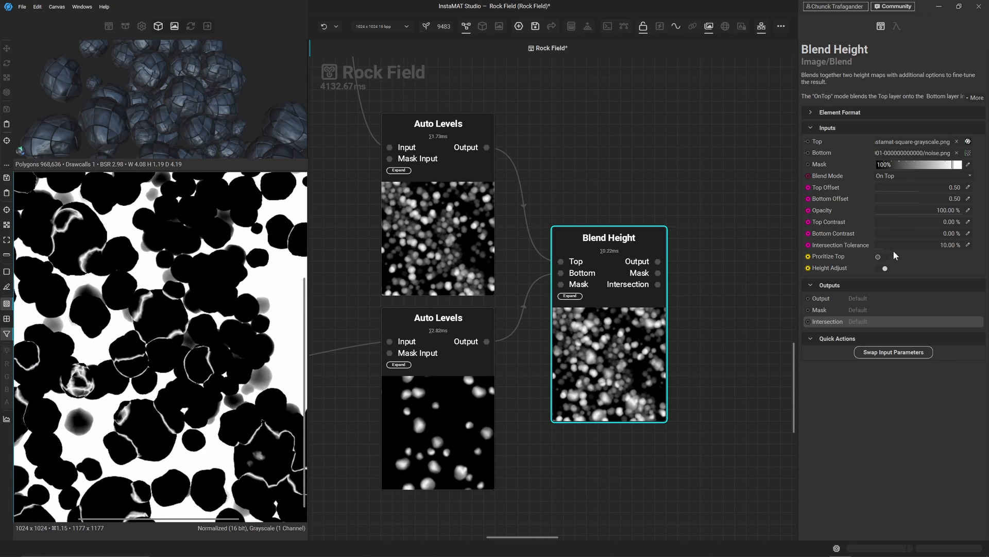
mouse_move(885, 246)
left_mouse_down()
mouse_move(922, 237)
mouse_move(895, 240)
left_mouse_up()
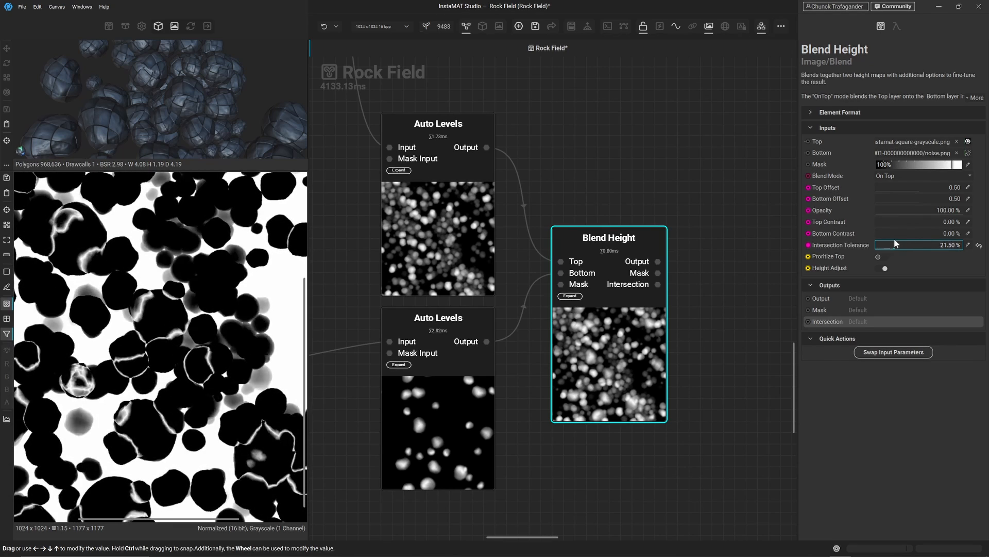
left_click(979, 245)
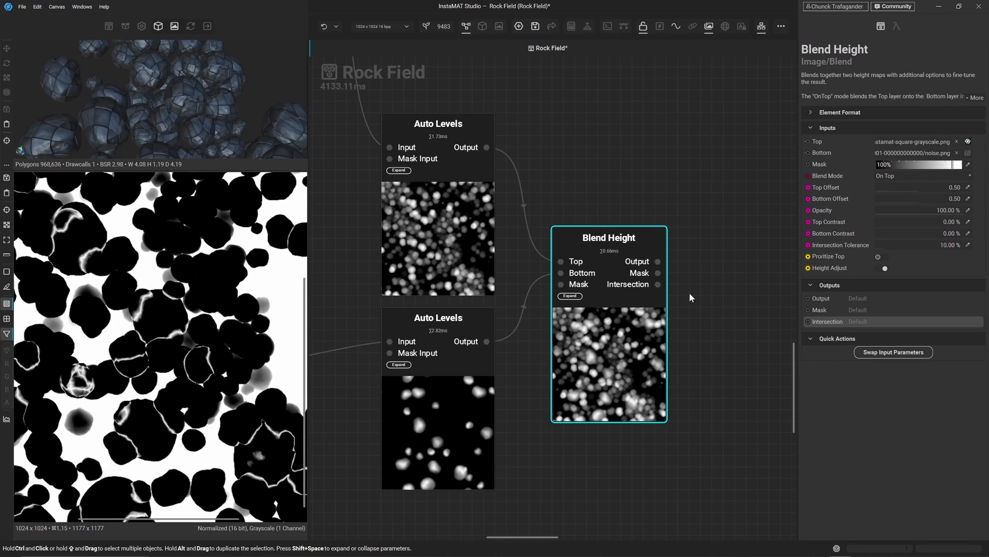
- Show Blend Height's main Output in the preview again and clear the node selection
left_click(657, 262)
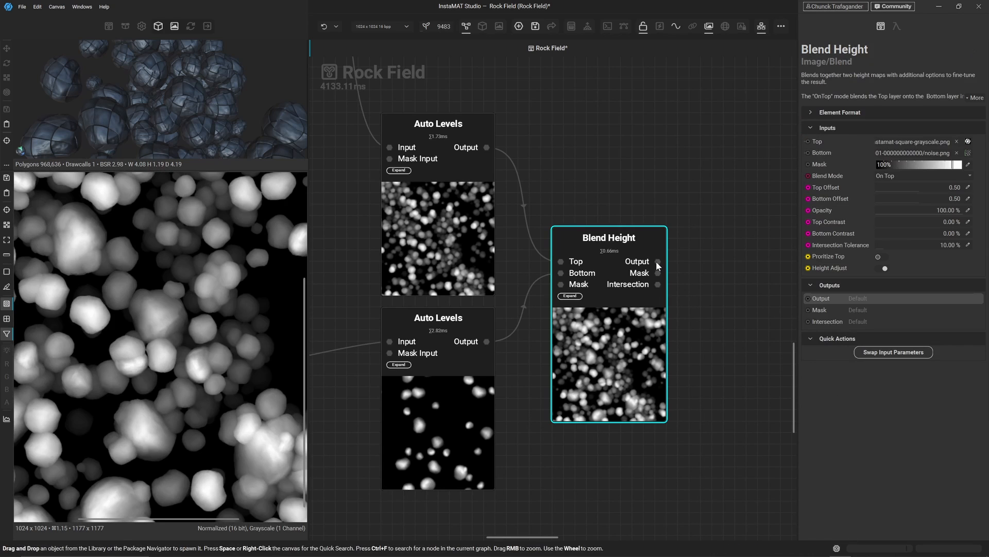
left_click(697, 372)
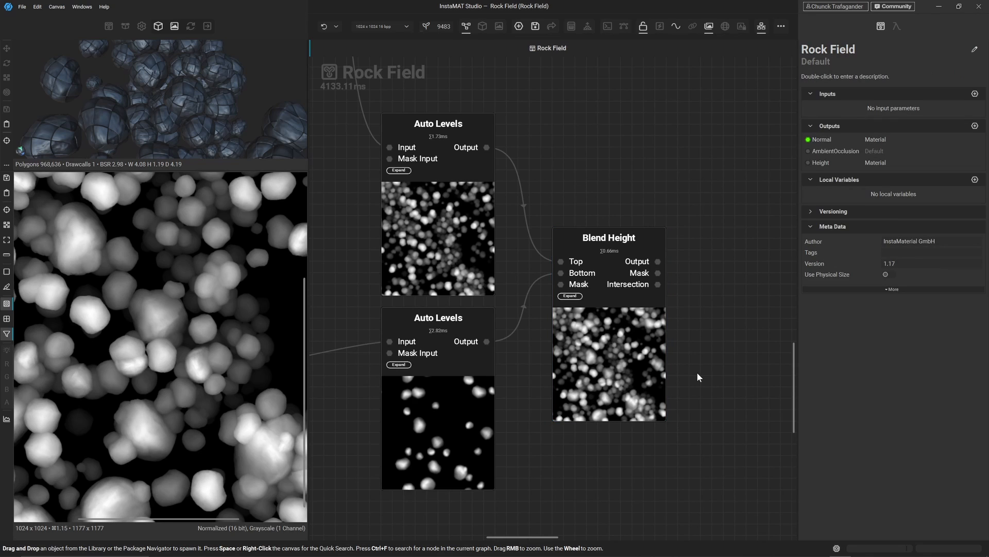
- Examine the Blend Height result in the preview, both as a whole tile and up close
left_click(657, 367)
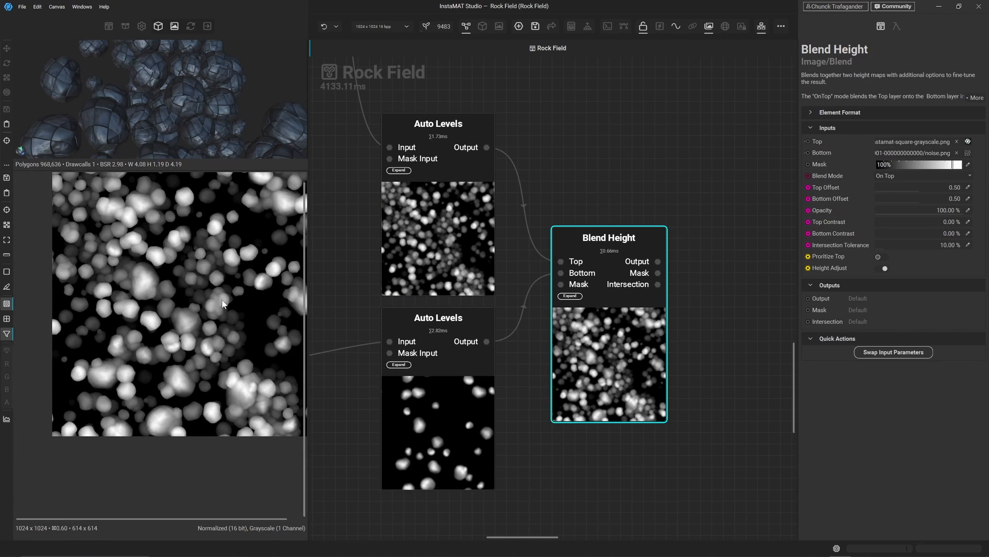
scroll(170, 344, "down", 4)
middle_click_drag(166, 347, 185, 341)
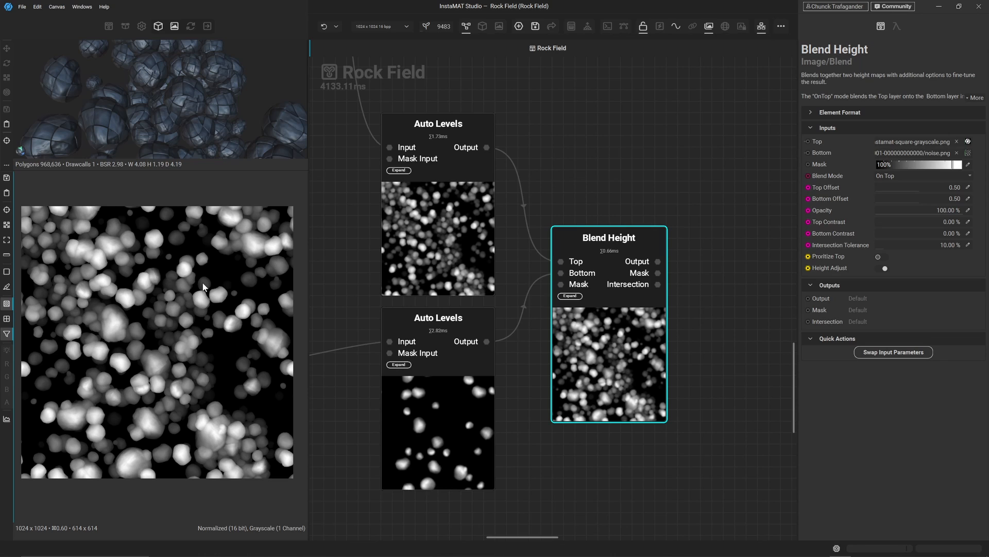
scroll(204, 286, "down", 2)
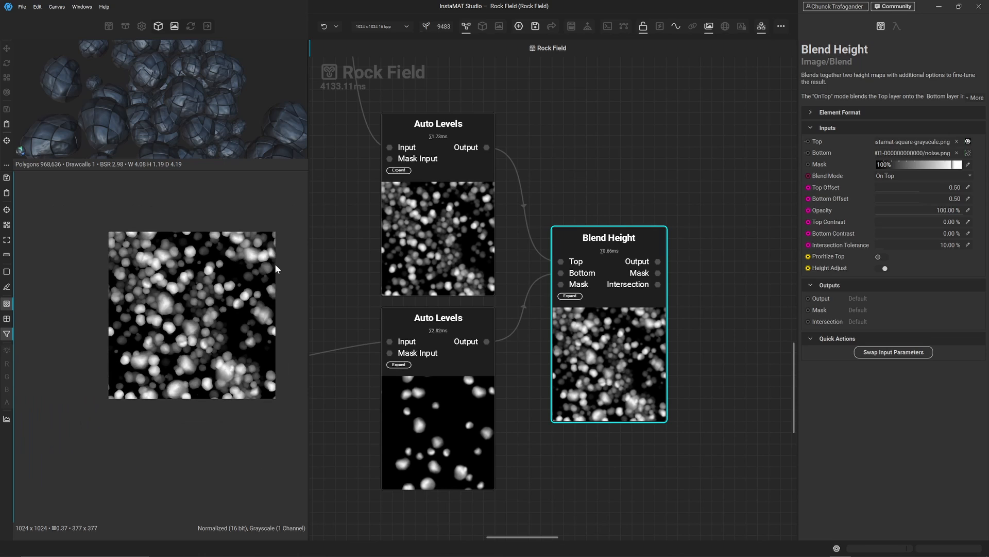
scroll(248, 267, "up", 3)
scroll(148, 321, "up", 1)
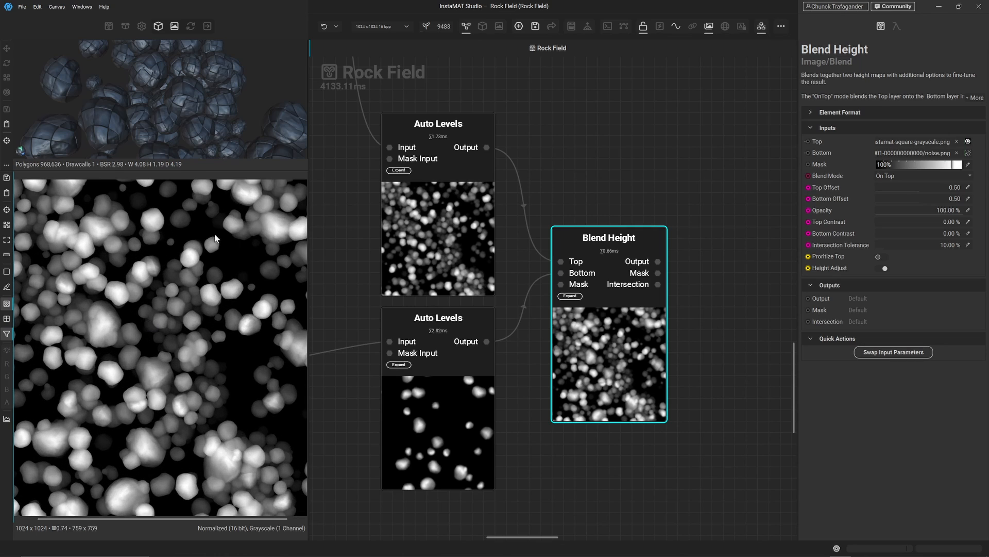
scroll(585, 270, "down", 5)
- Duplicate the rock piles' Guided Scatter with its three inputs connected and set the duplicate's Count to 6 in X and Y
scroll(590, 262, "down", 3)
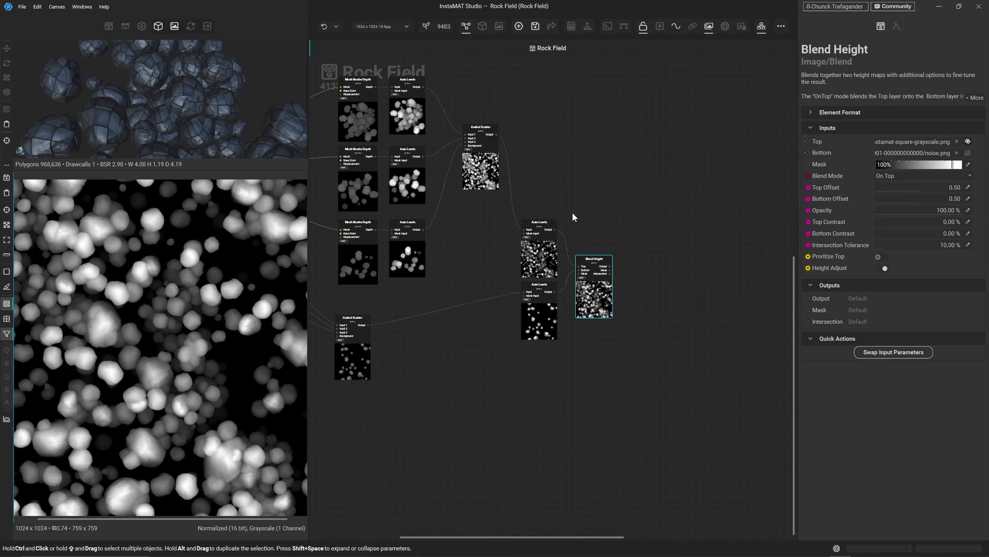
middle_click_drag(572, 213, 589, 284)
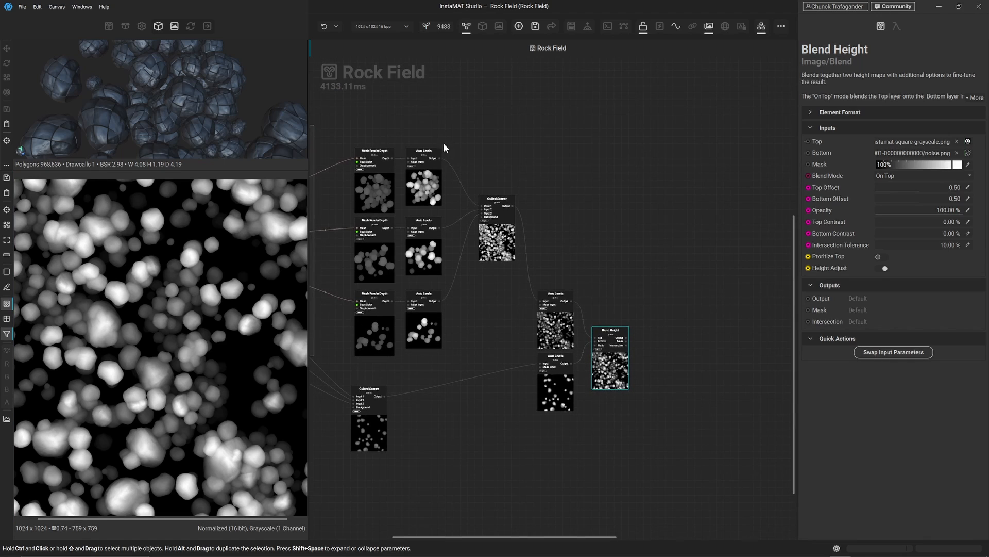
left_click(503, 213)
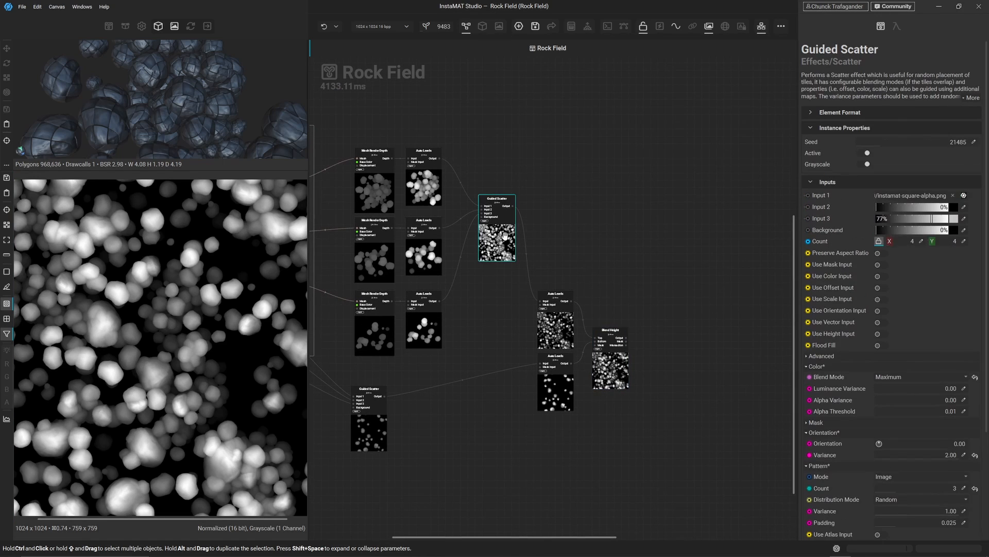
left_click_drag(497, 233, 629, 170, "alt")
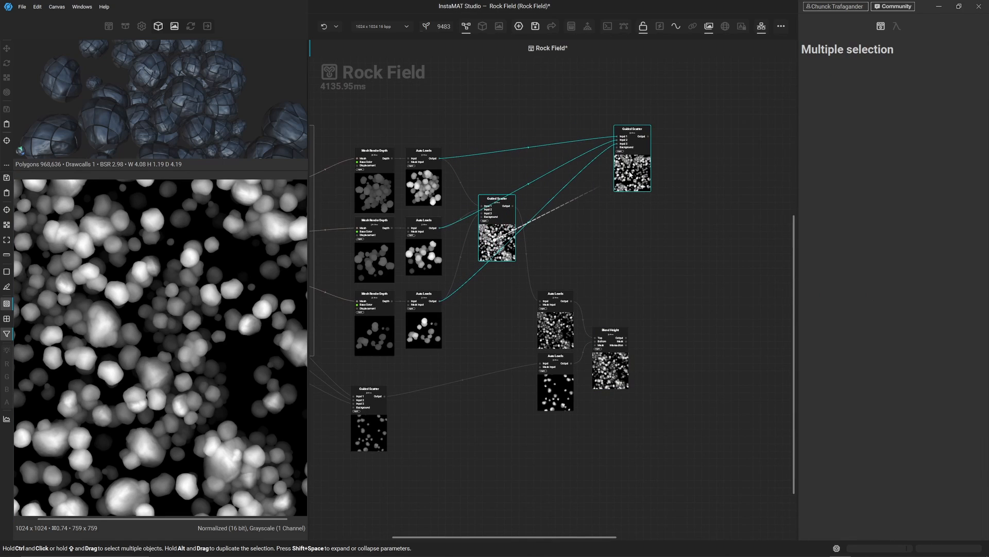
left_click(628, 170)
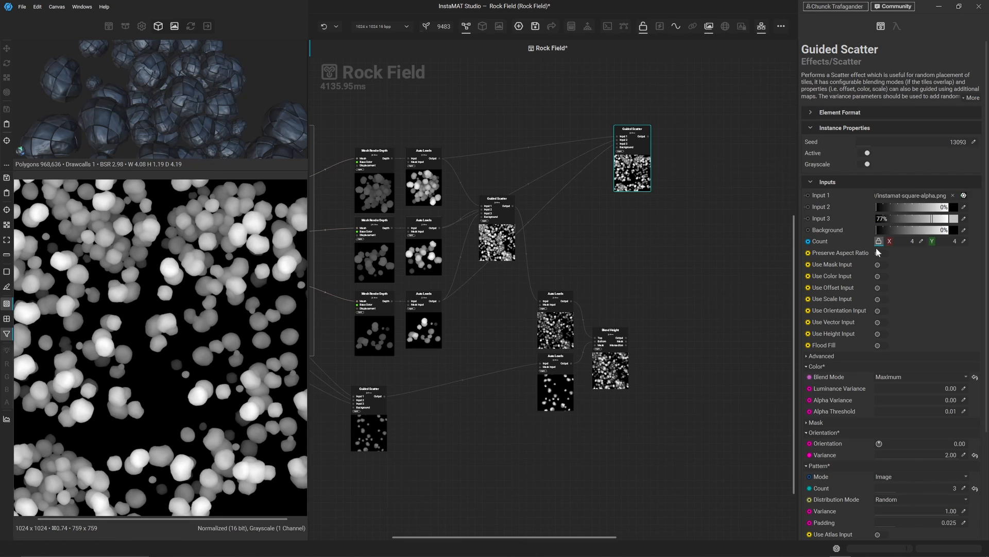
left_click(921, 242)
type("6")
key("Return")
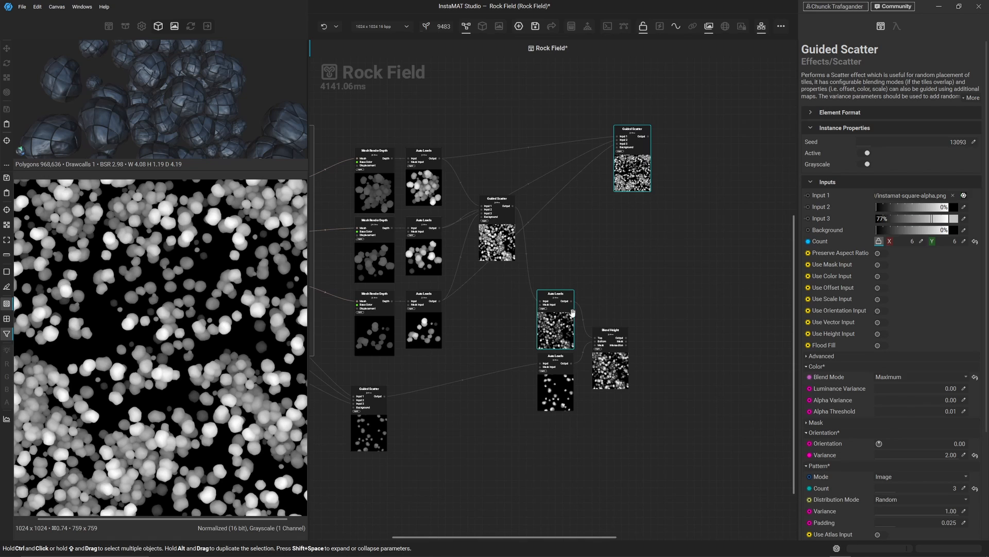
- Move the two Auto Levels and the Blend Height lower in the graph and the duplicated Guided Scatter higher to free up space
left_click_drag(623, 281, 536, 413)
left_click_drag(553, 364, 575, 397)
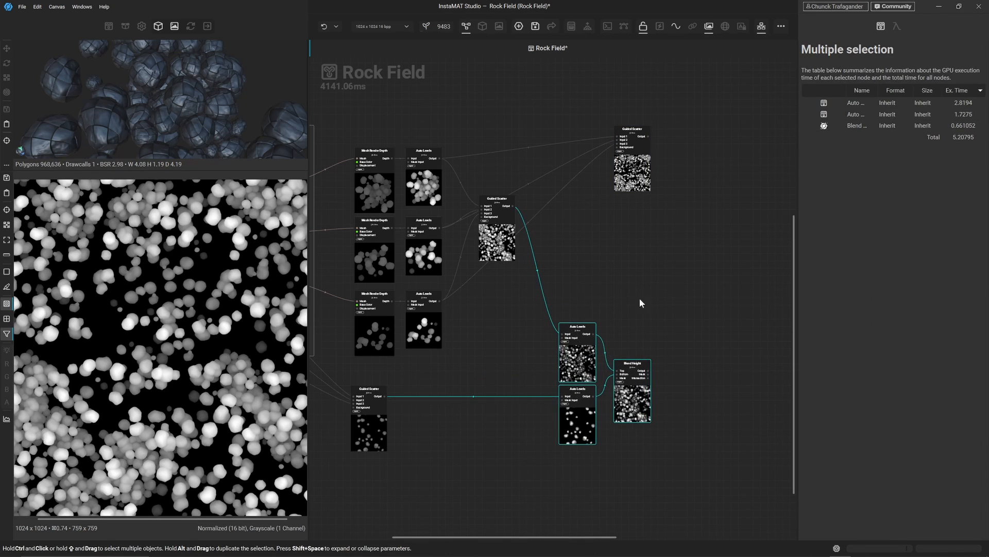
middle_click_drag(646, 292, 651, 268)
left_click(651, 267)
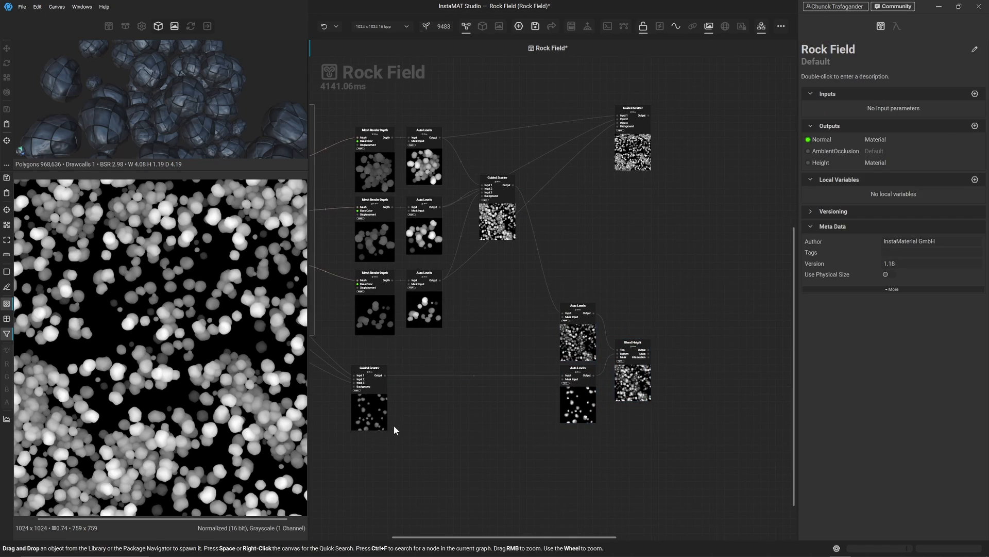
left_click(381, 423)
left_click(493, 221)
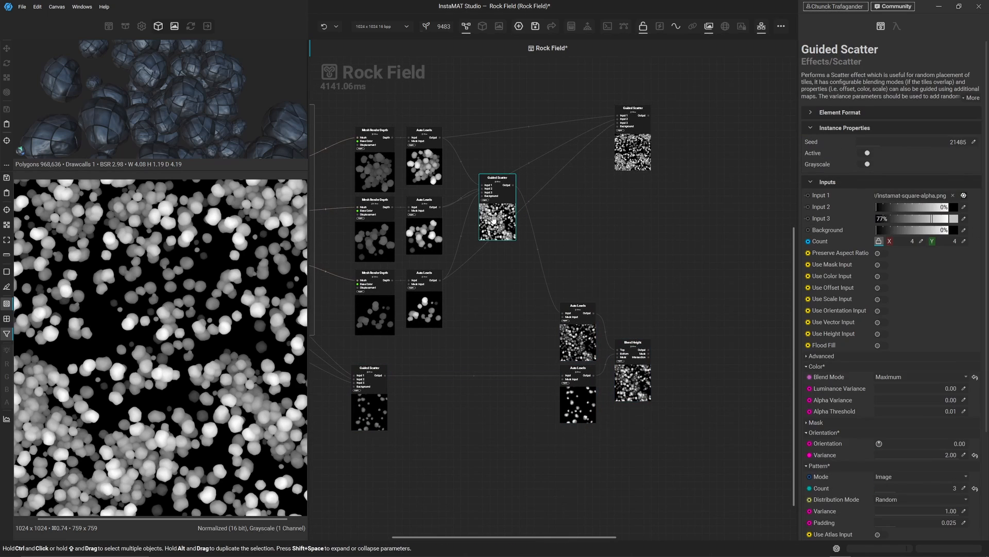
left_click_drag(650, 136, 679, 67)
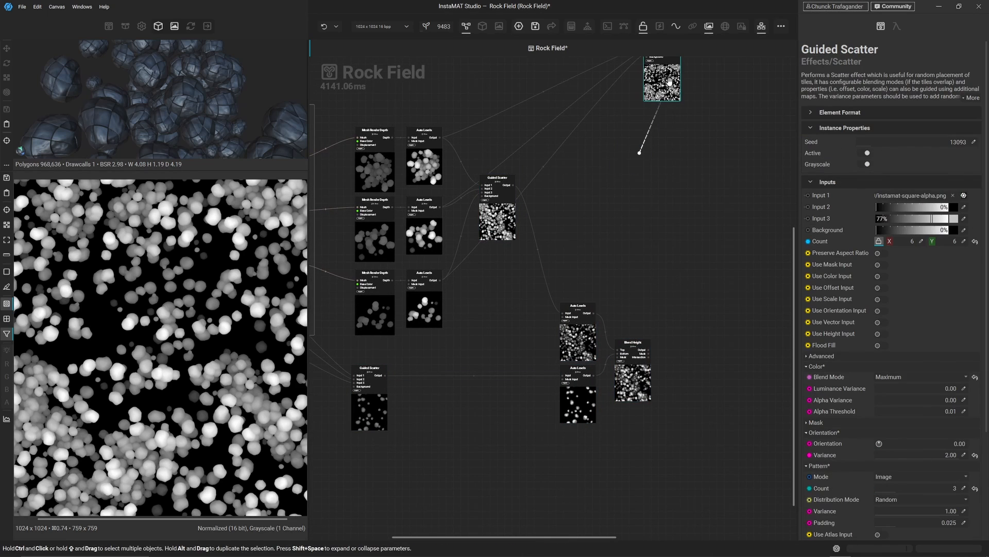
- Connect a new Auto Levels with Luminance Balance 1.00 to the duplicated Guided Scatter and arrange the two nodes side by side
middle_click_drag(646, 185, 503, 232)
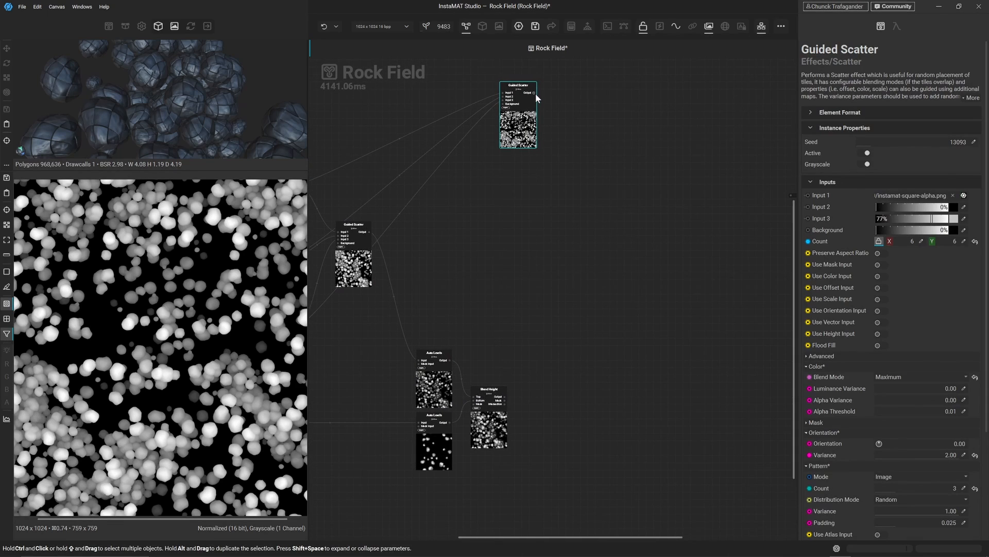
left_click_drag(535, 93, 577, 122)
type("auto")
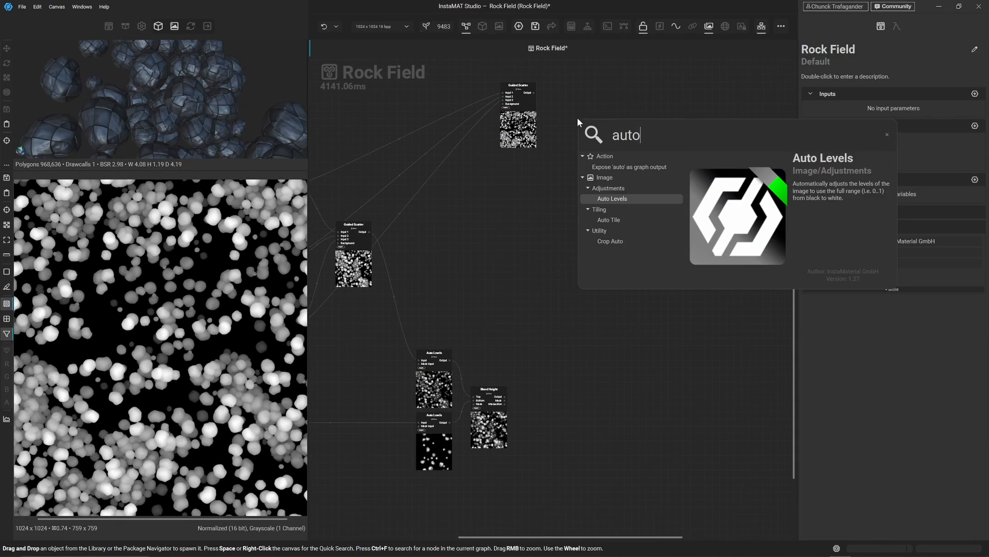
key("Return")
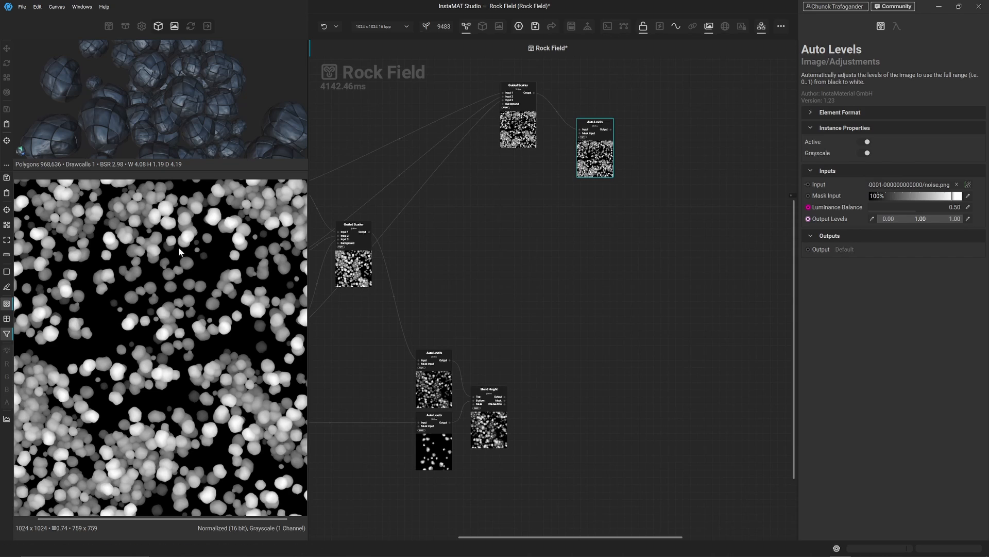
left_click_drag(921, 209, 963, 212)
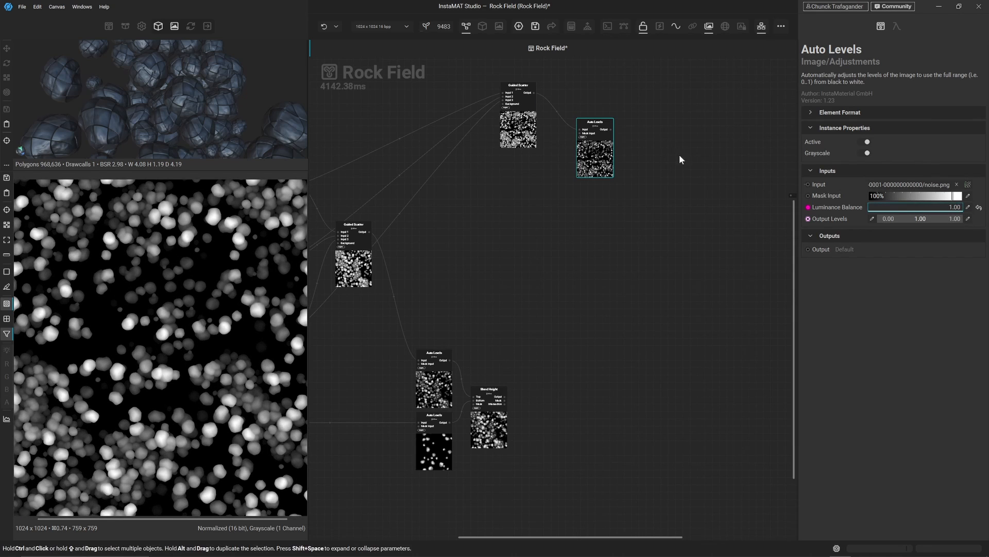
left_click_drag(510, 122, 500, 184)
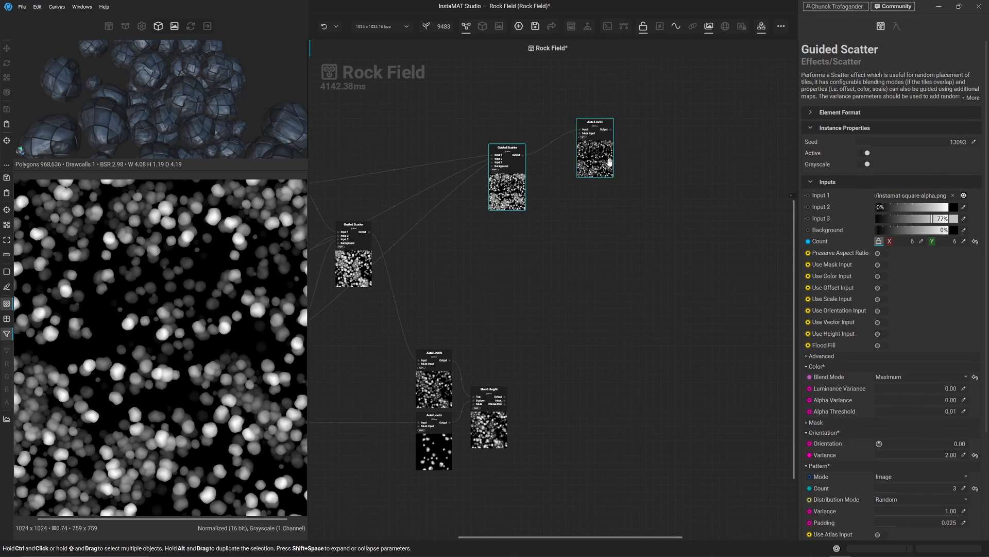
left_click_drag(595, 124, 569, 151)
- Duplicate the Blend Height node to its right and cut the duplicate's Top and Bottom connections
scroll(532, 356, "up", 3)
middle_click_drag(532, 352, 586, 223)
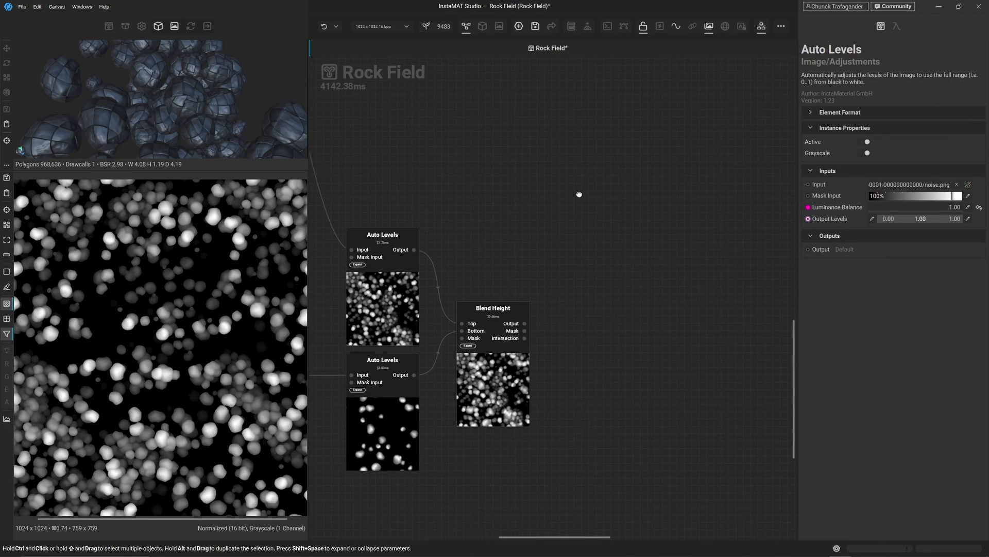
left_click(499, 381)
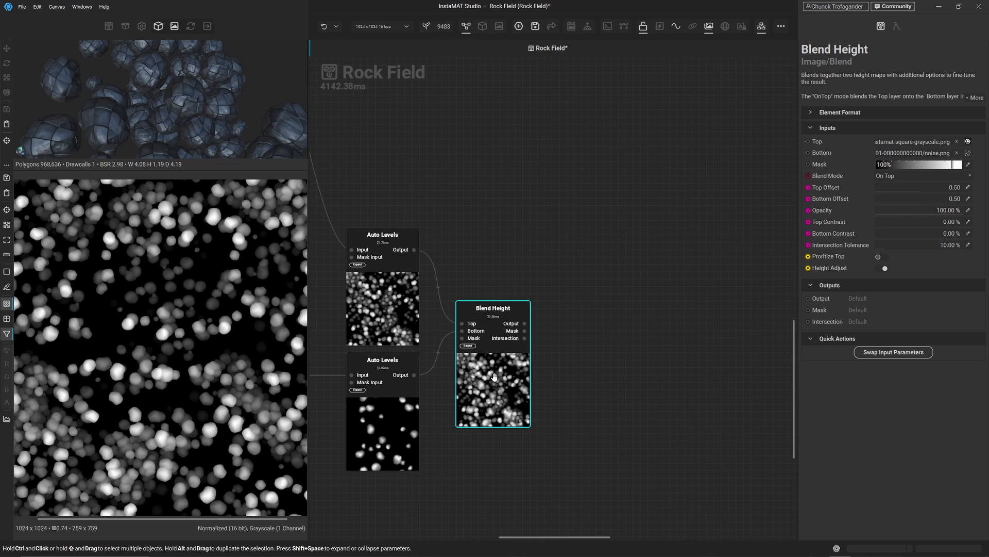
left_click_drag(494, 377, 711, 377, "alt")
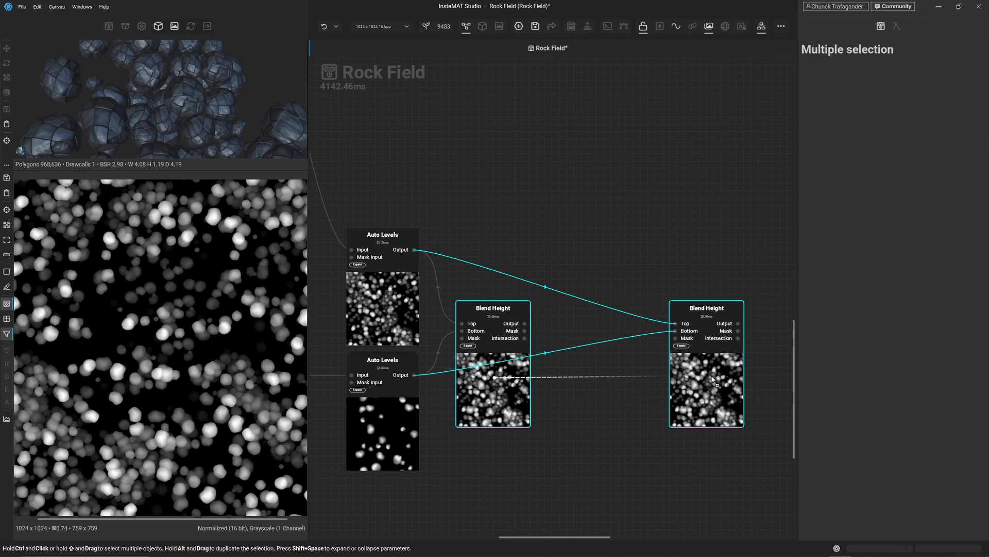
left_click_drag(604, 263, 617, 381)
left_click(702, 382)
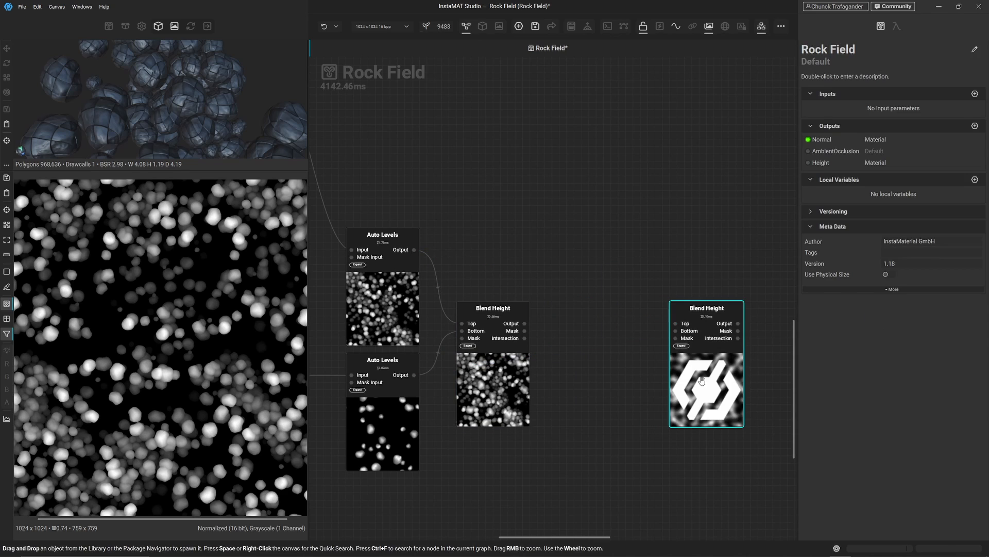
- Connect the first Blend Height's Output to the second one's Bottom, and the new Auto Levels' Output to its Top
middle_click_drag(686, 385, 622, 385)
scroll(623, 386, "down", 4)
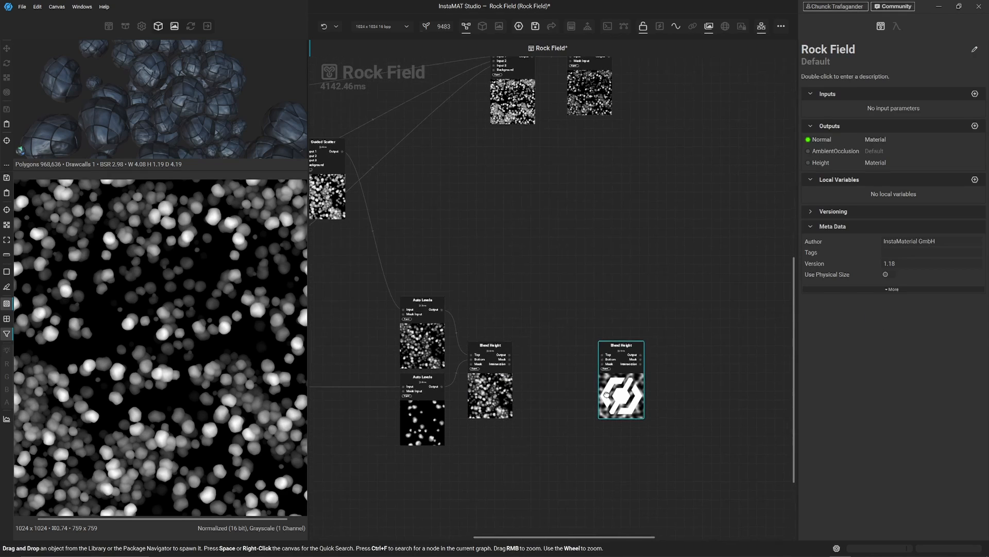
left_click(503, 318)
left_click(482, 397)
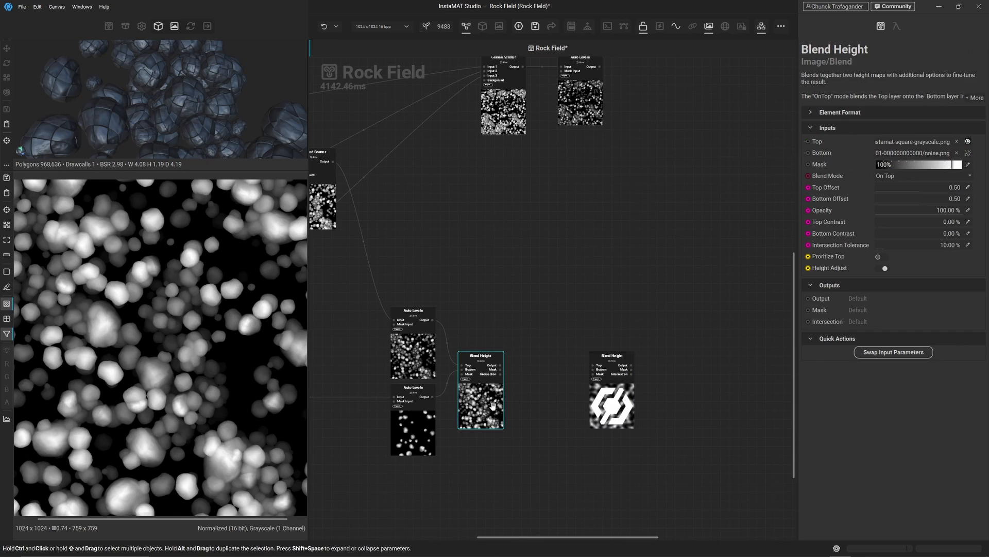
scroll(502, 392, "up", 1)
scroll(505, 392, "up", 2)
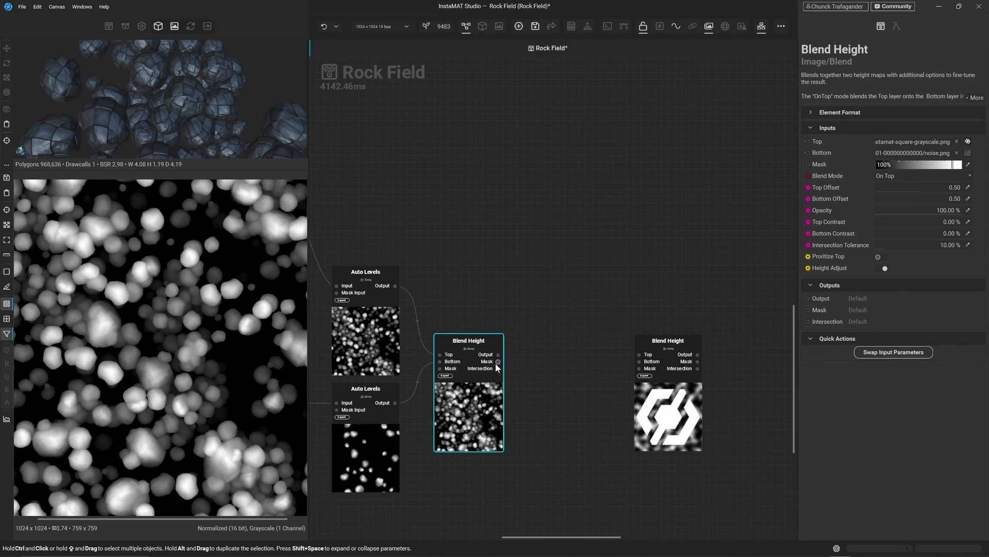
left_click_drag(497, 363, 664, 342)
left_click(523, 324)
scroll(650, 381, "down", 3)
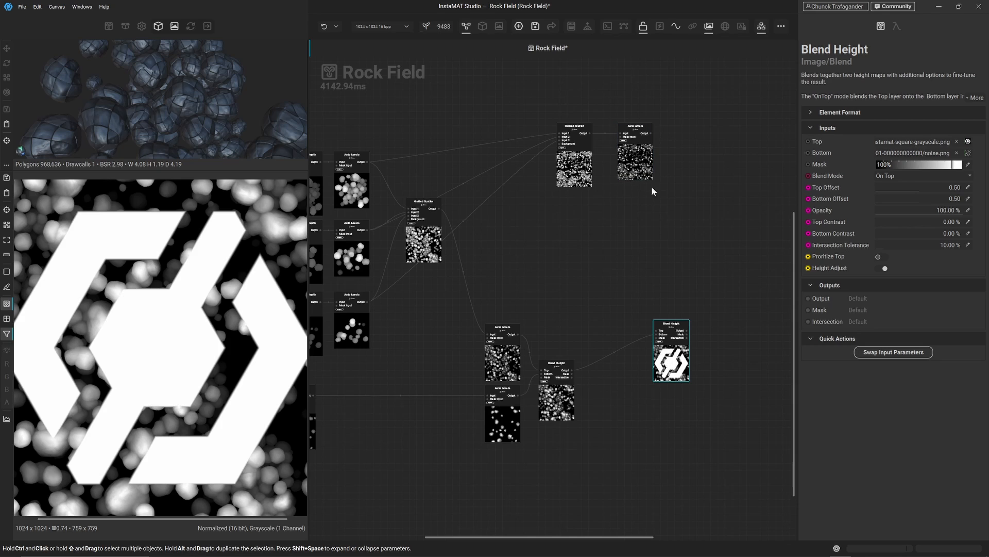
left_click_drag(651, 133, 655, 332)
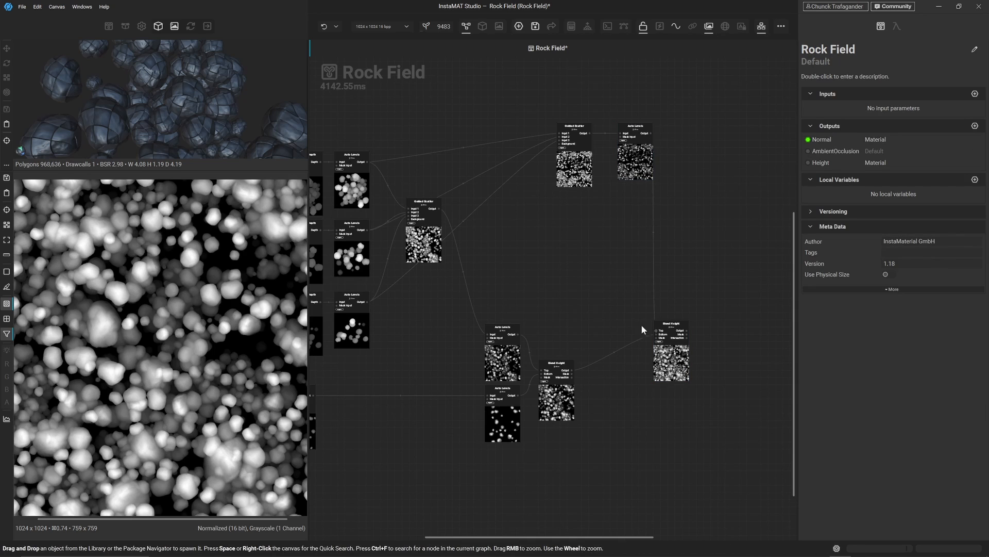
- Try the duplicated Guided Scatter's Count at its default and at 8, and set it to 7 in X and Y
scroll(134, 353, "down", 2)
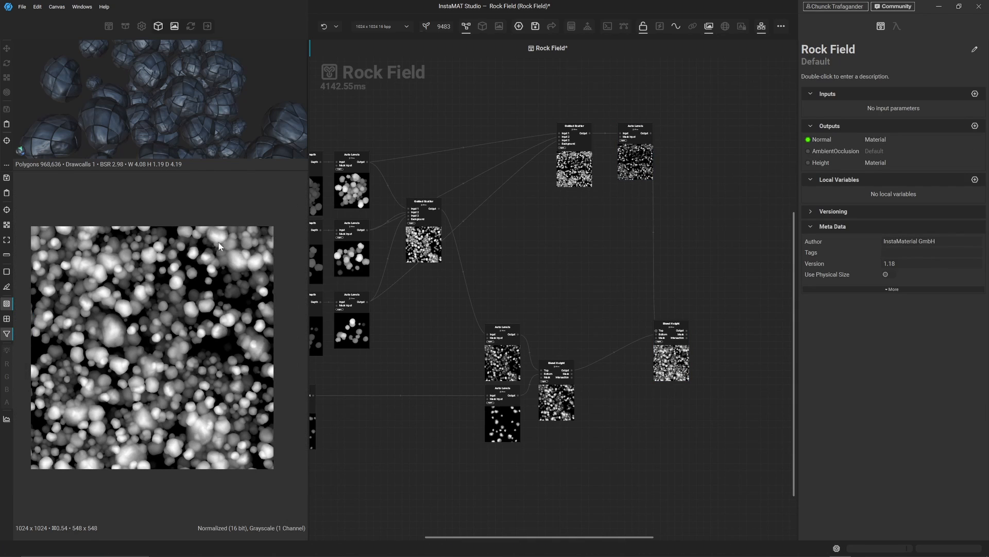
scroll(151, 335, "up", 3)
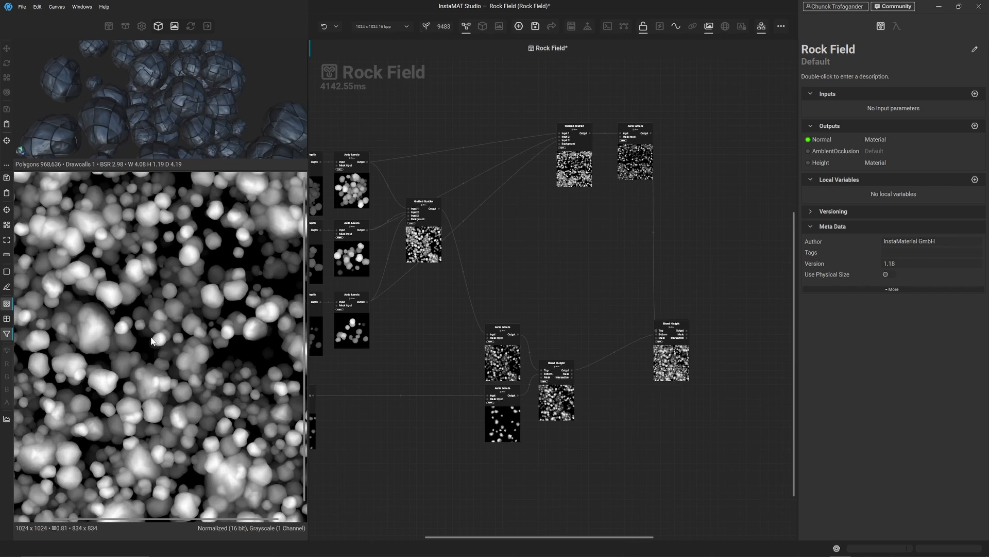
scroll(172, 309, "down", 1)
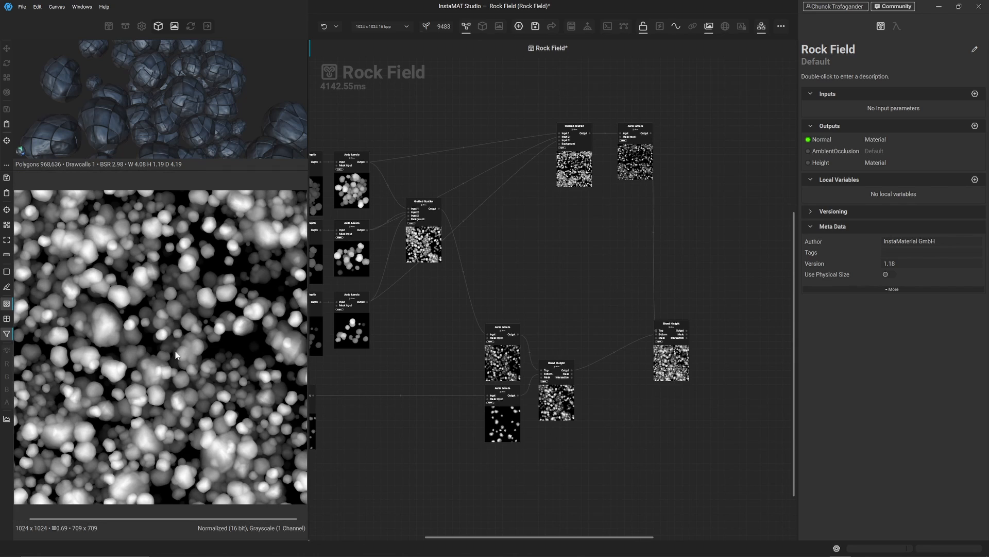
left_click(585, 170)
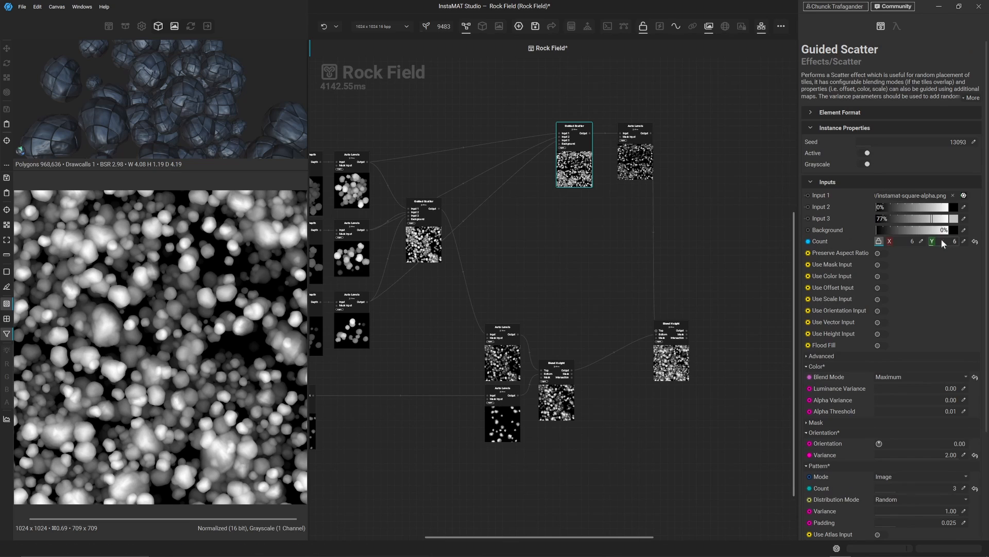
left_click(974, 242)
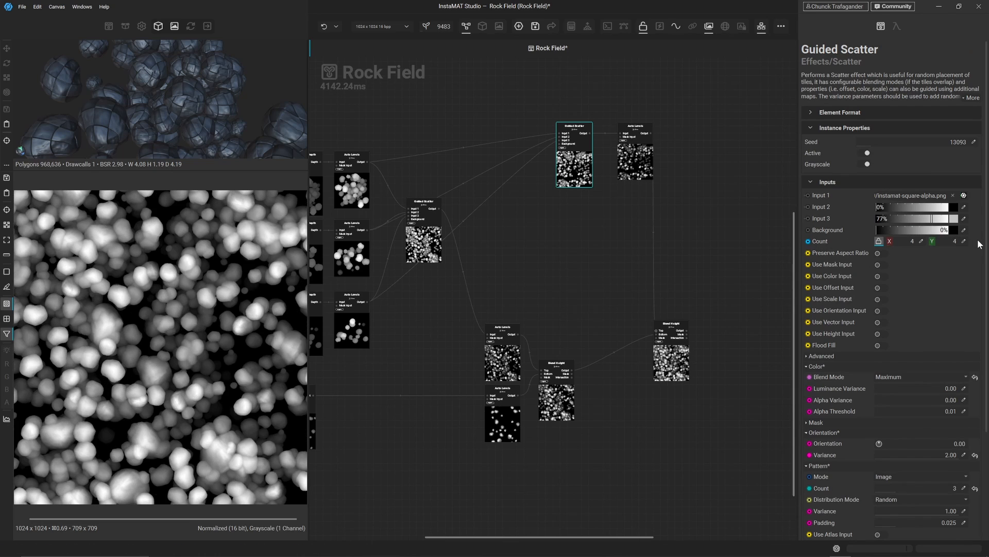
left_click(921, 241)
type("8")
key("Return")
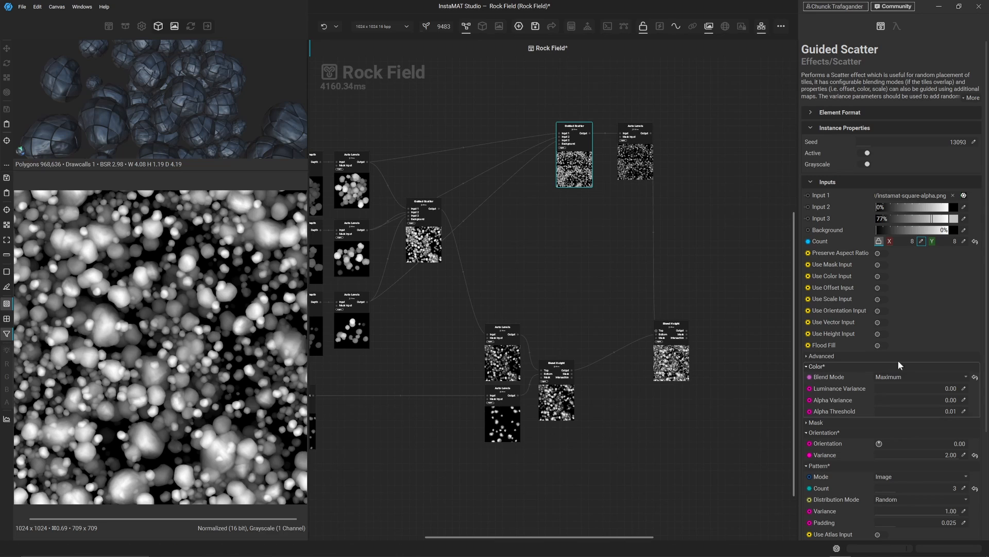
type("7")
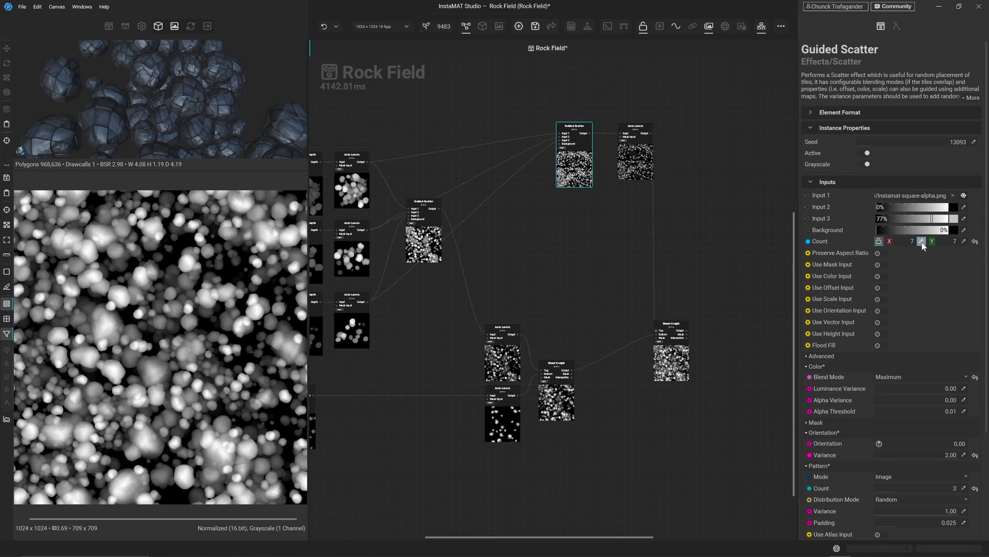
- Enlarge the 3D viewport and change the preview mesh to Plane_High.fbx
key("Return")
left_click_drag(243, 173, 238, 334)
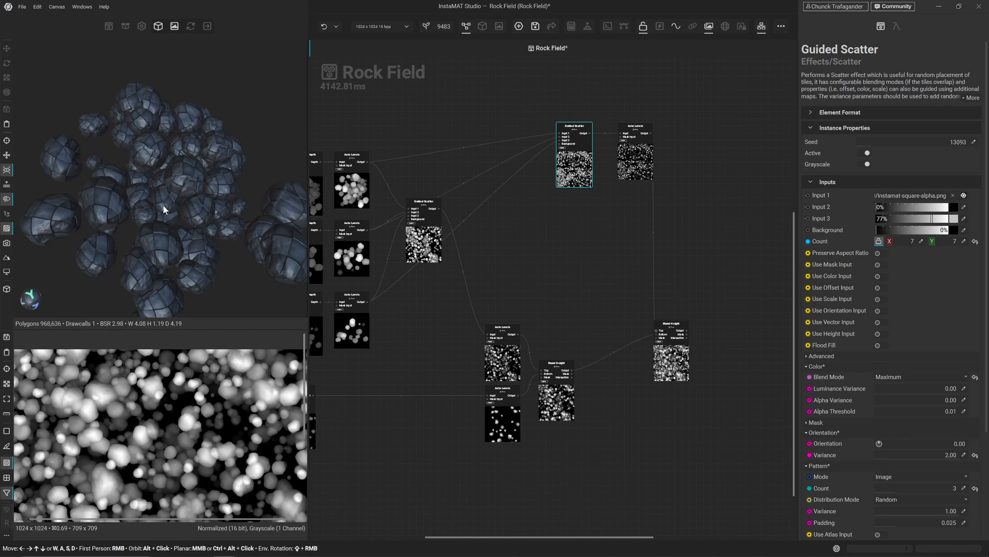
left_click(7, 290)
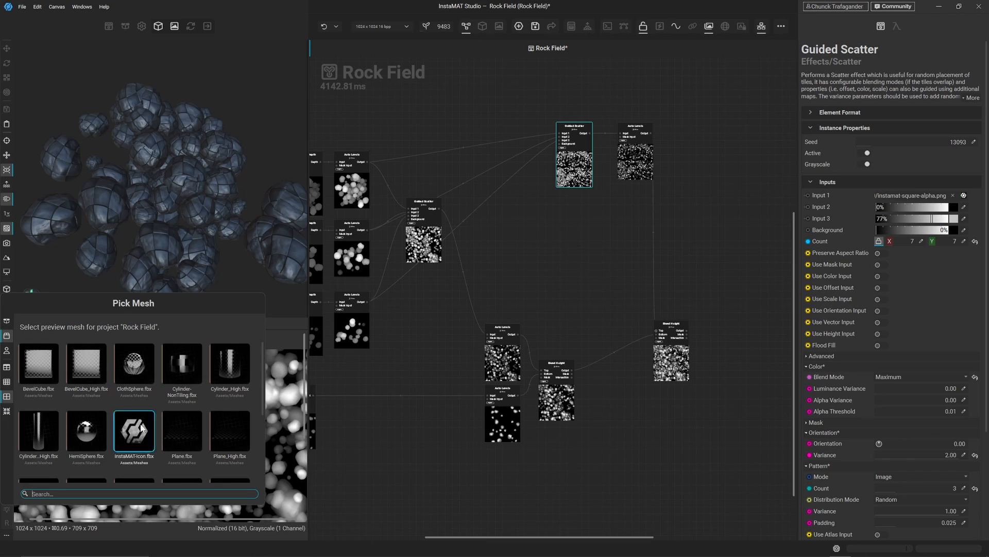
left_click(227, 425)
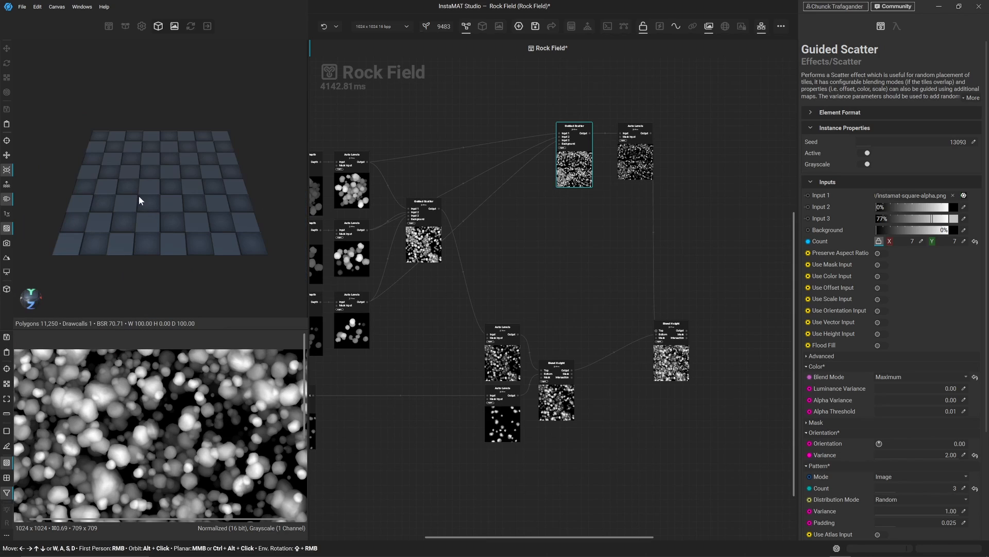
left_click_drag(125, 183, 155, 190, "alt")
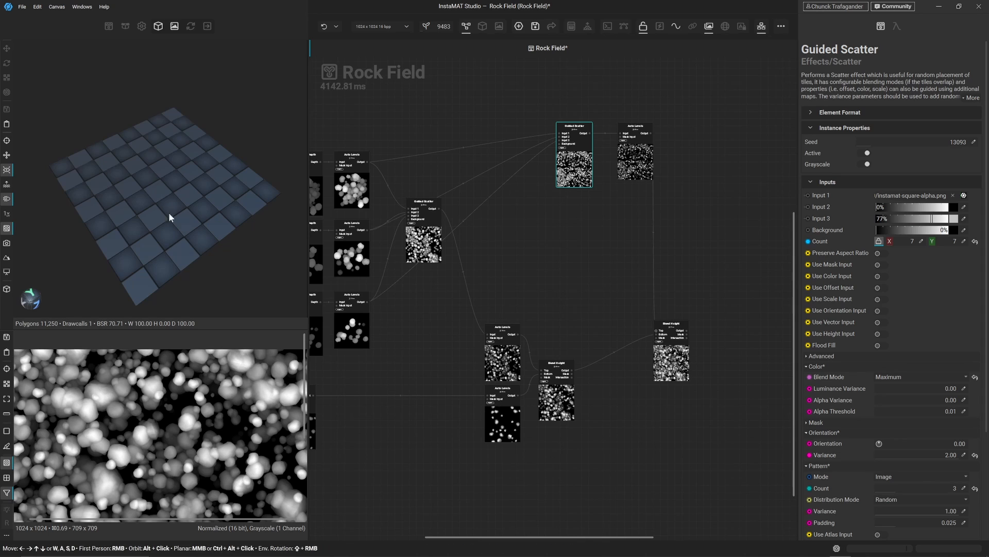
- Connect the second Blend Height's Output to the relay point feeding the normal, ambient occlusion and height outputs
middle_click_drag(735, 330, 415, 248)
scroll(395, 332, "up", 4)
left_click(396, 329)
left_click_drag(392, 269, 499, 206)
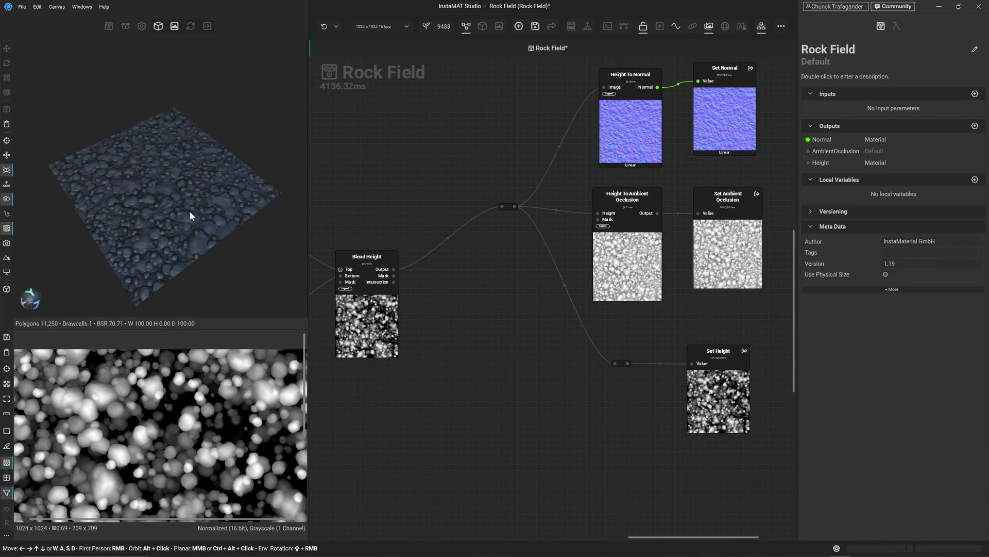
- Inspect the rocks on the preview plane and set the graph's resolution to 2048 x 2048
scroll(175, 197, "up", 8)
left_click_drag(154, 175, 227, 159, "alt")
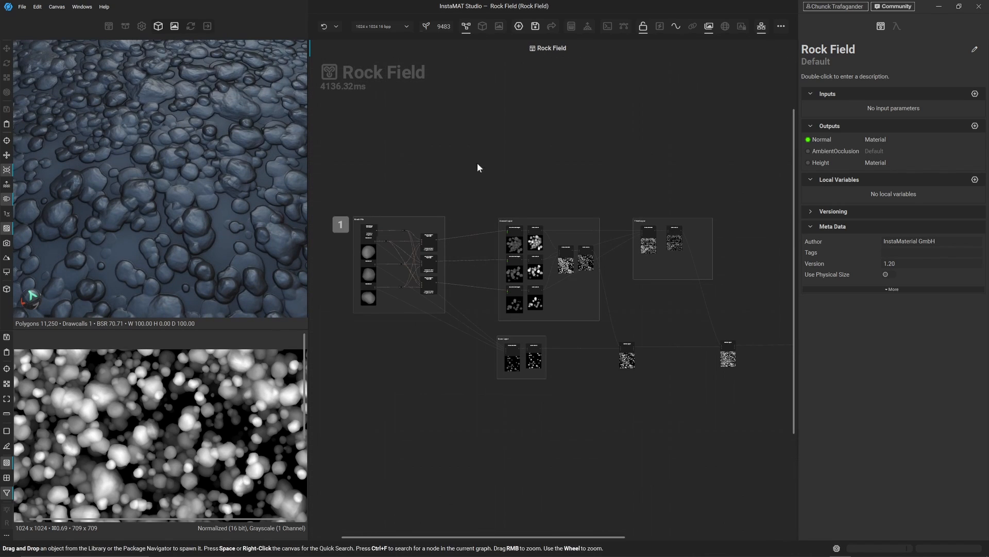
left_click_drag(184, 108, 183, 114, "alt")
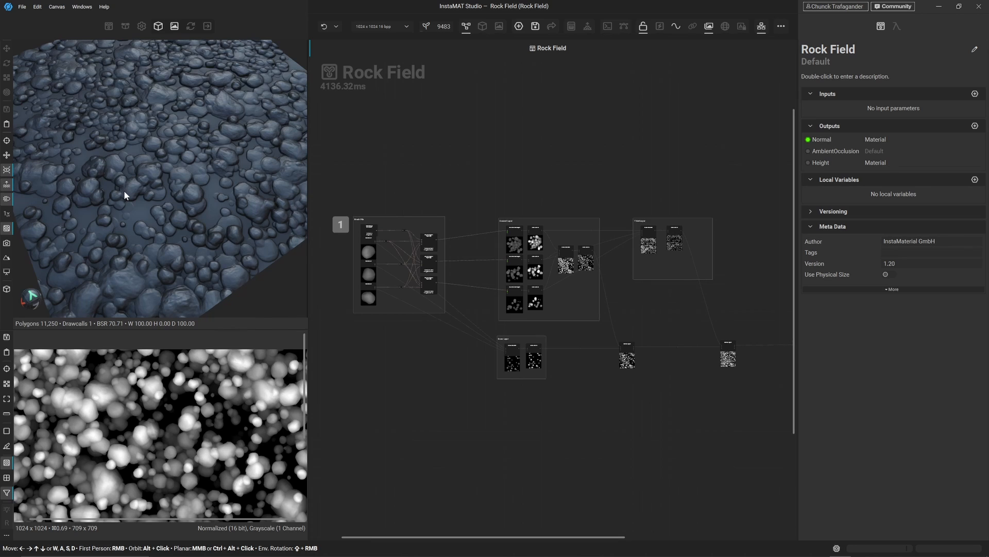
left_click_drag(132, 191, 203, 157, "alt")
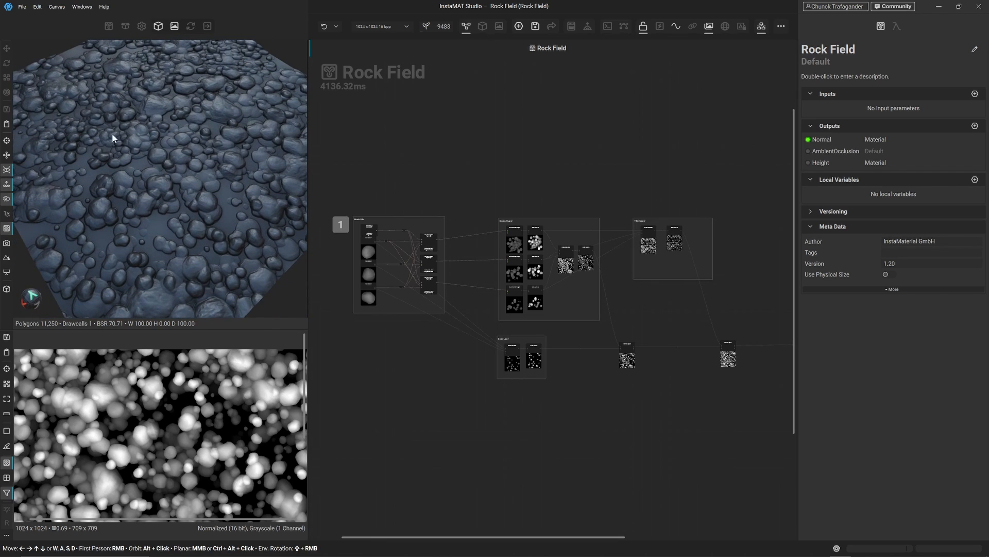
left_click(406, 27)
left_click(401, 50)
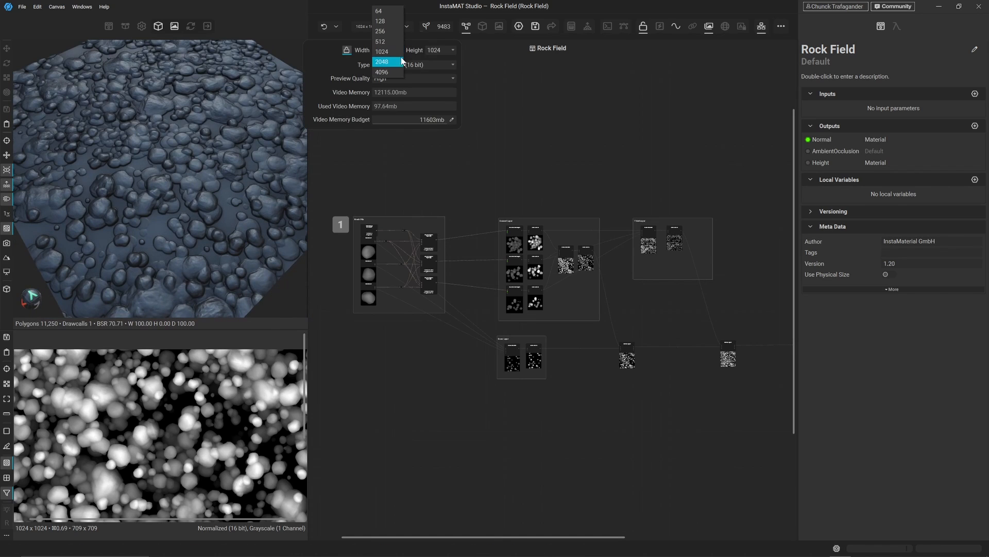
left_click(401, 62)
left_click(221, 183)
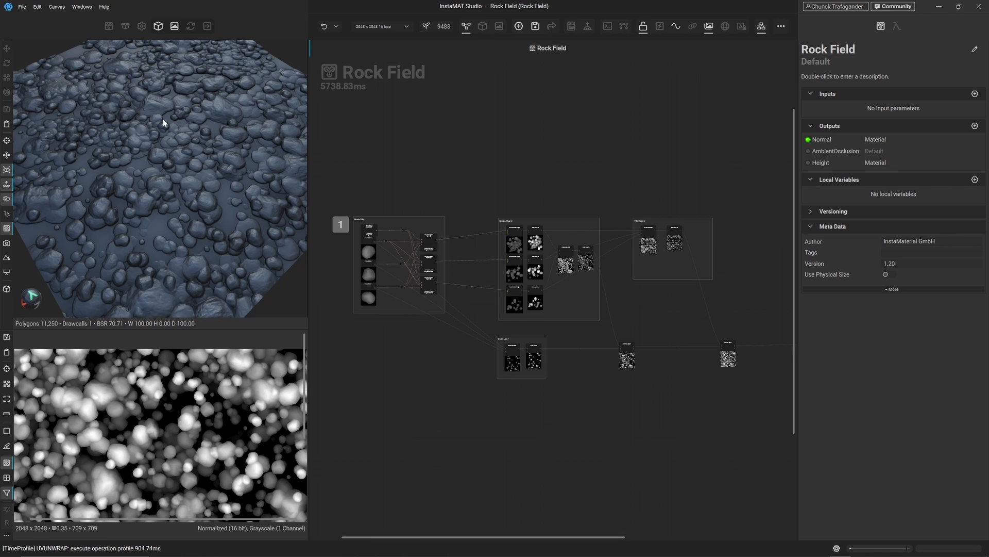
left_click_drag(163, 119, 198, 195)
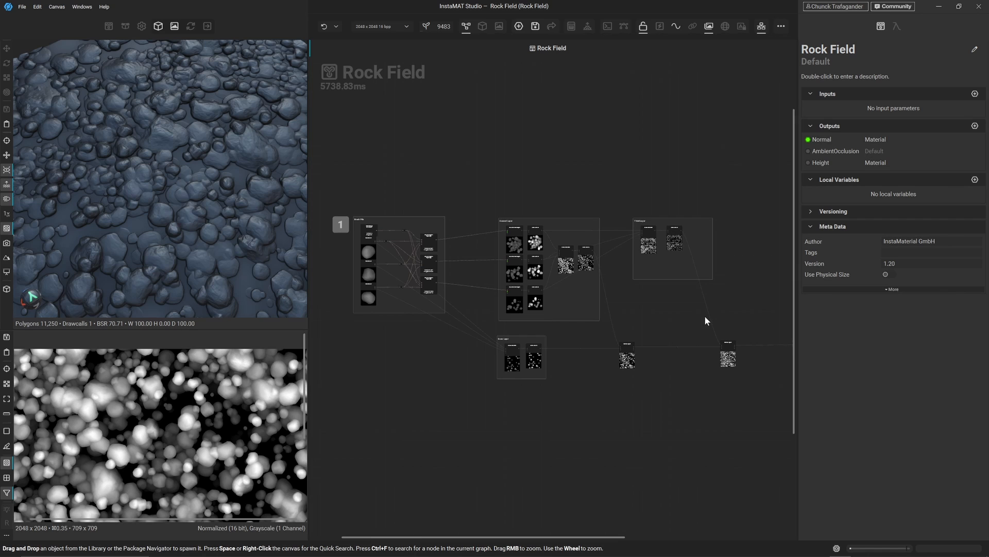
- Add a Transform node fed by the second Blend Height's Output, placed up and to its right
middle_click_drag(704, 317, 455, 323)
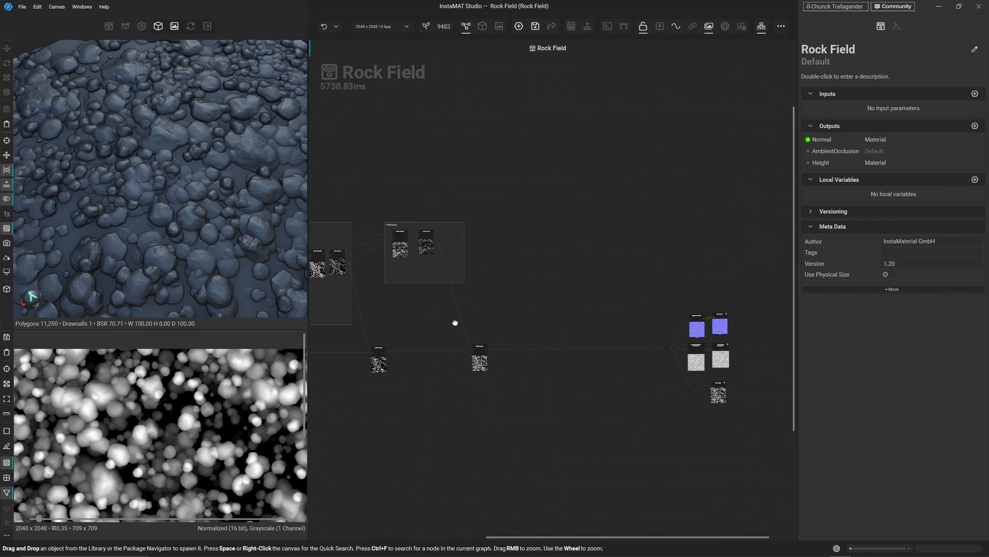
scroll(506, 360, "up", 5)
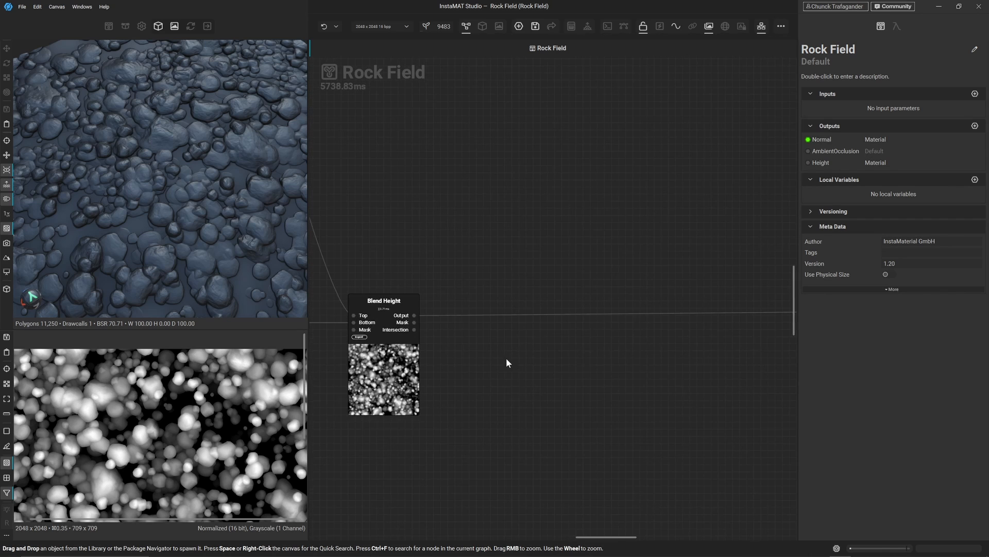
left_click_drag(418, 318, 471, 191)
type("trans")
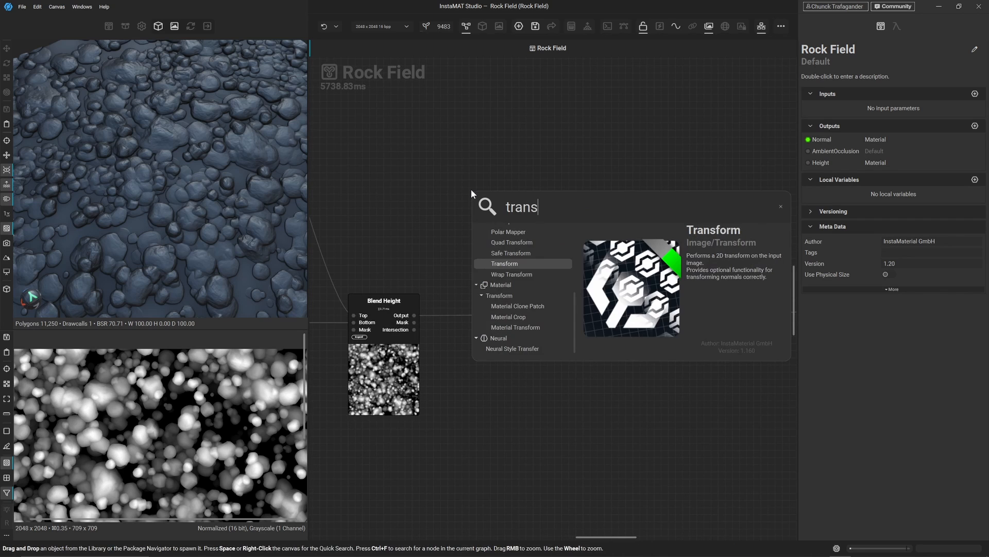
key("Return")
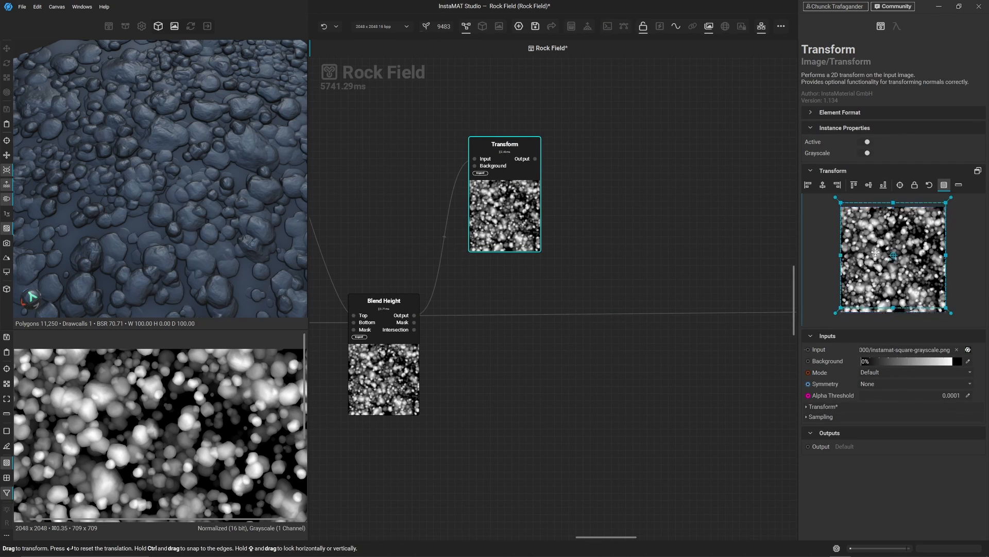
- Try offsetting the image in the Transform node, and reset its Rotate, Scale, Translate and Pivot to their defaults
mouse_move(877, 246)
left_mouse_down()
mouse_move(869, 263)
mouse_move(851, 255)
mouse_move(905, 247)
mouse_move(880, 244)
left_mouse_up()
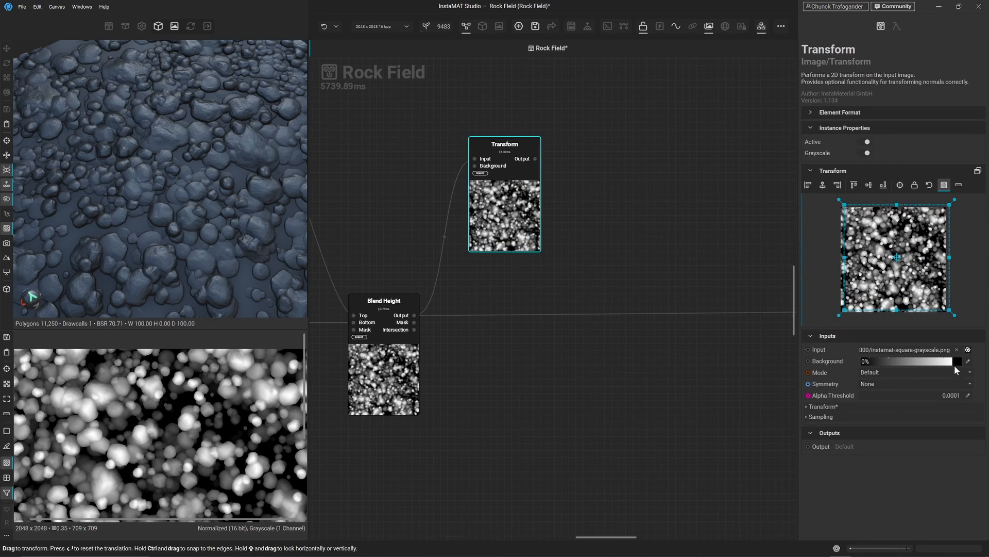
left_click(841, 407)
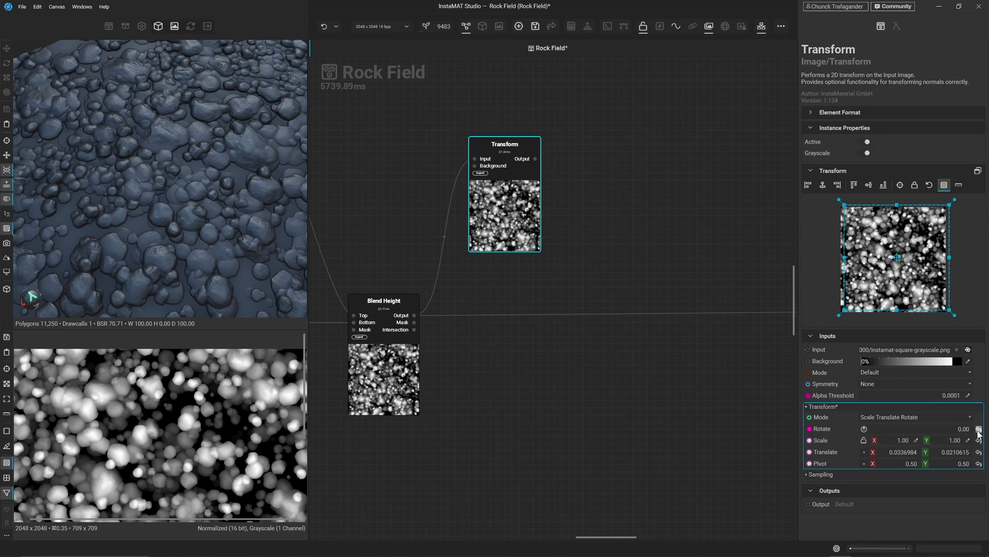
left_click(979, 430)
left_click(979, 441)
left_click(979, 452)
left_click(979, 464)
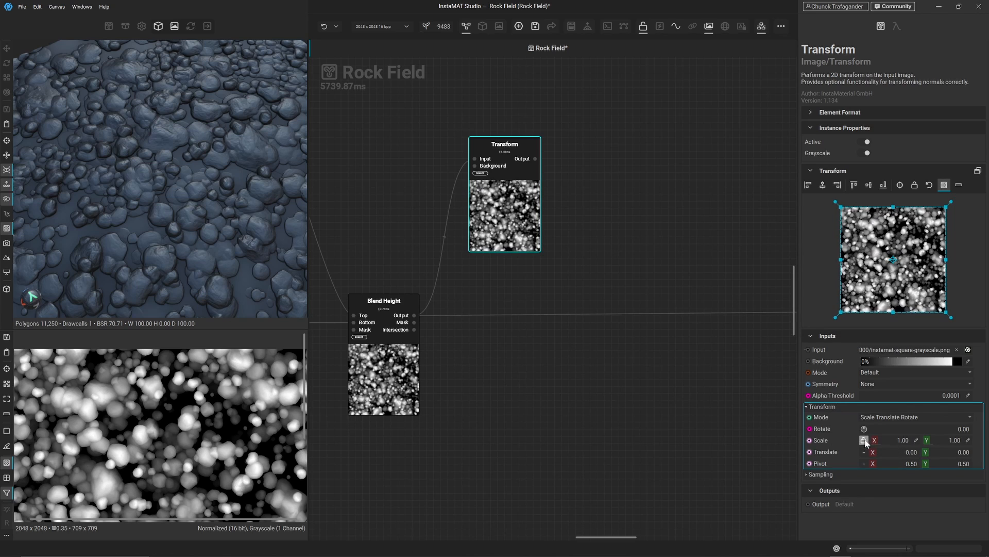
- Set the Transform node's Scale to 0.50 in X and Y and show its result in the image preview
left_click(915, 442)
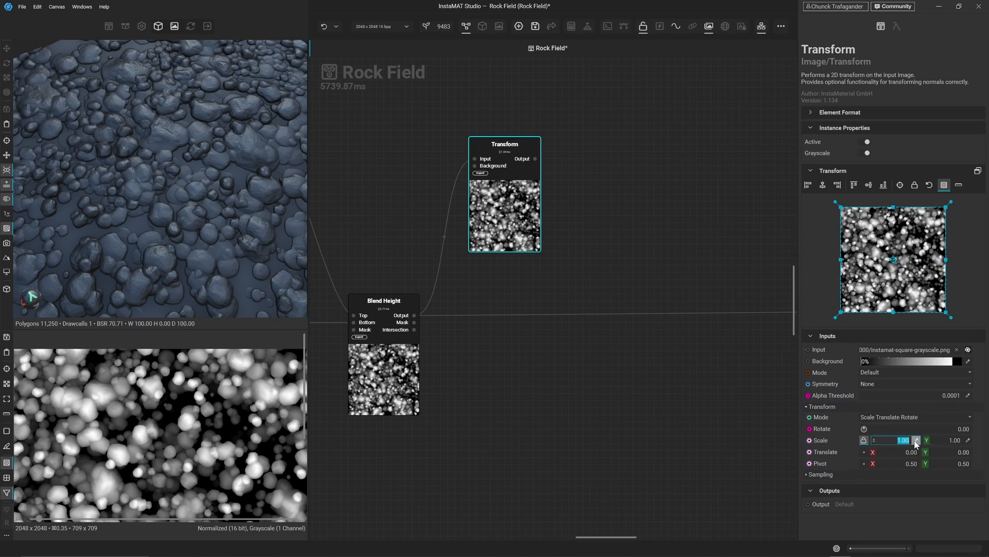
type("0.5")
key("Return")
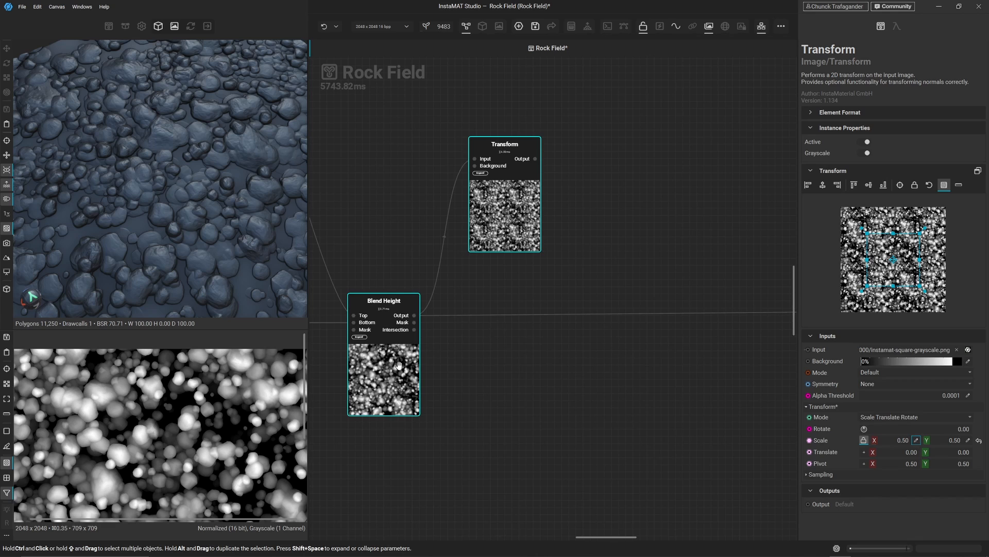
left_click(399, 366)
left_click(503, 236)
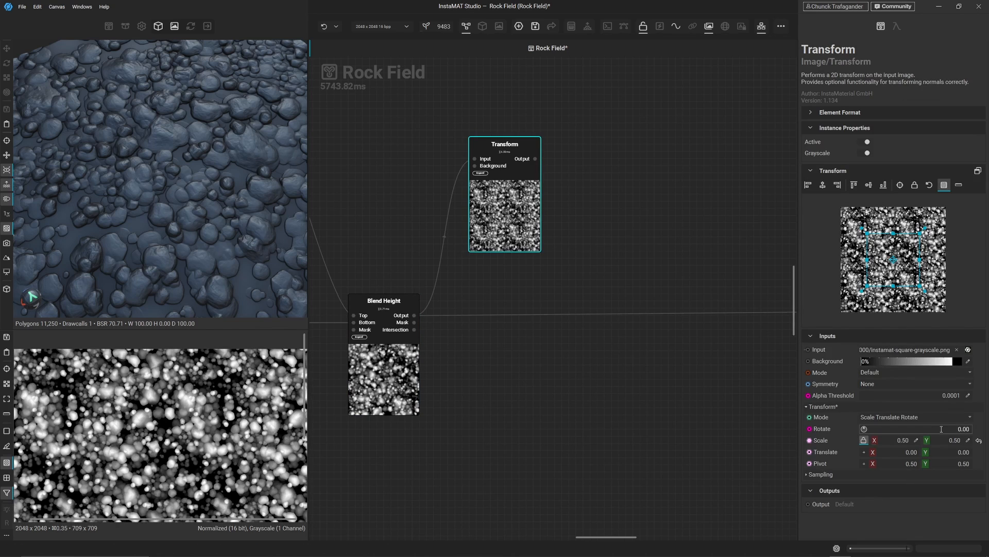
- Set the Transform node's Rotate value to 90.00
left_click(943, 430)
left_click(864, 430)
left_click_drag(865, 393, 936, 431)
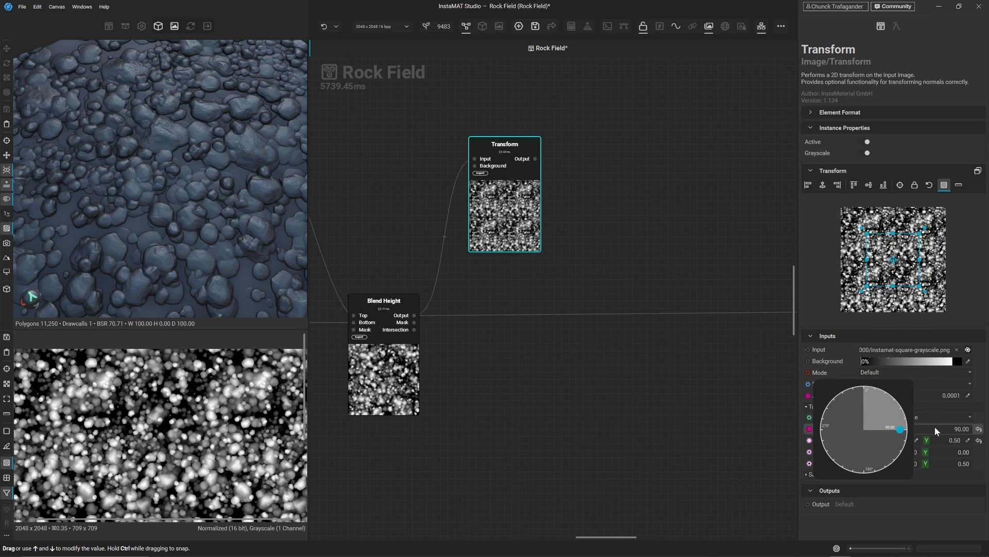
left_click(646, 411)
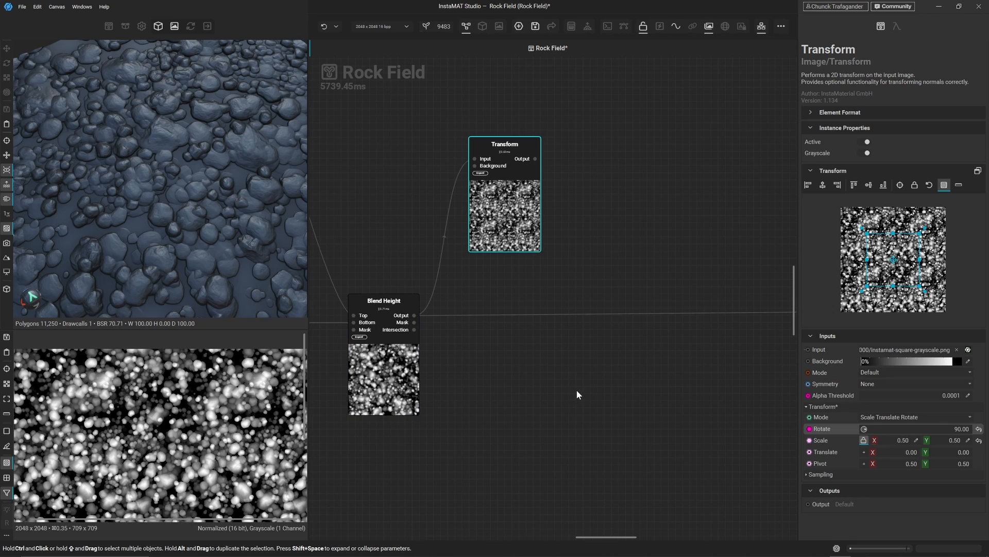
- Add an Auto Levels node after the Transform, set its Luminance Balance to 0.99 and inspect the result up close
left_click(567, 160)
right_click(617, 165)
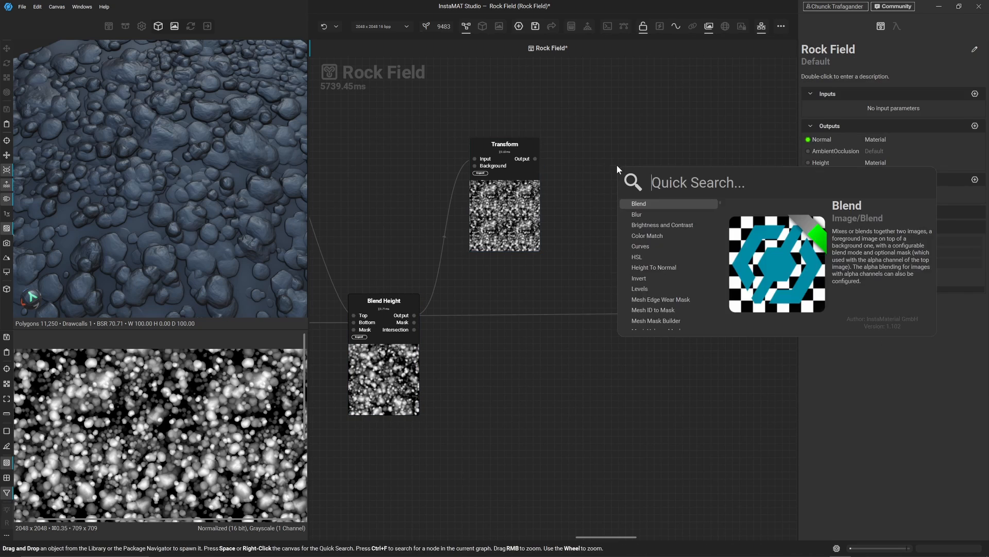
type("auto")
key("Return")
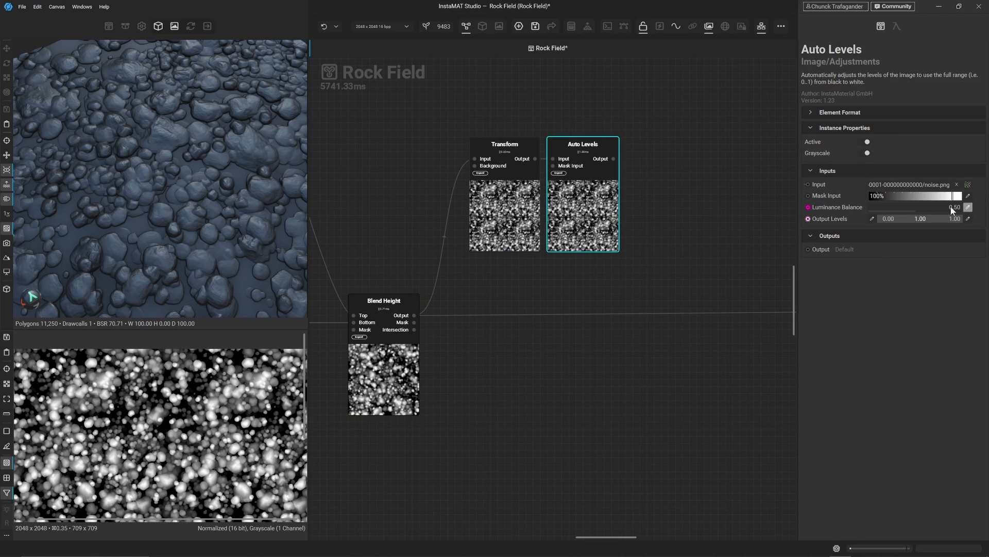
left_click_drag(916, 206, 962, 212)
scroll(141, 450, "up", 3)
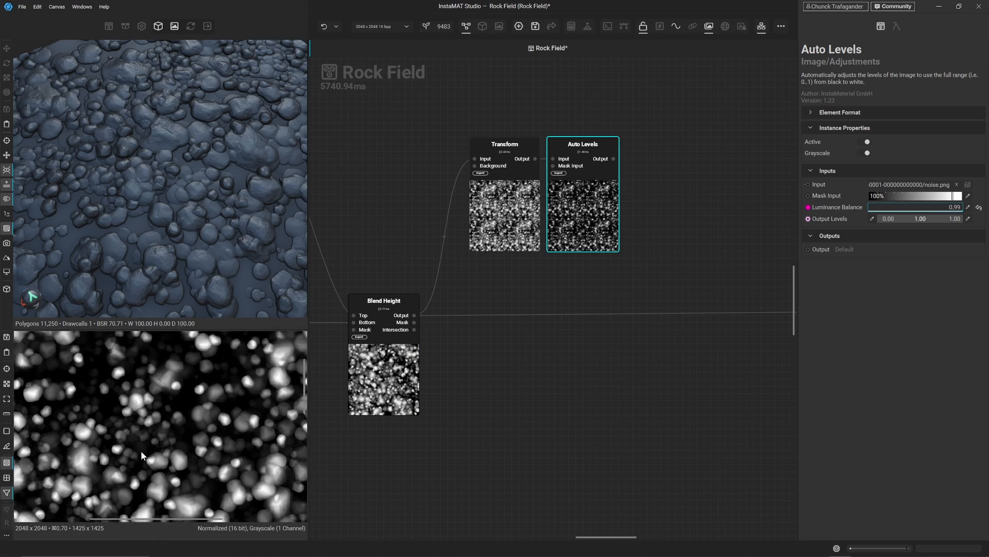
scroll(140, 451, "up", 2)
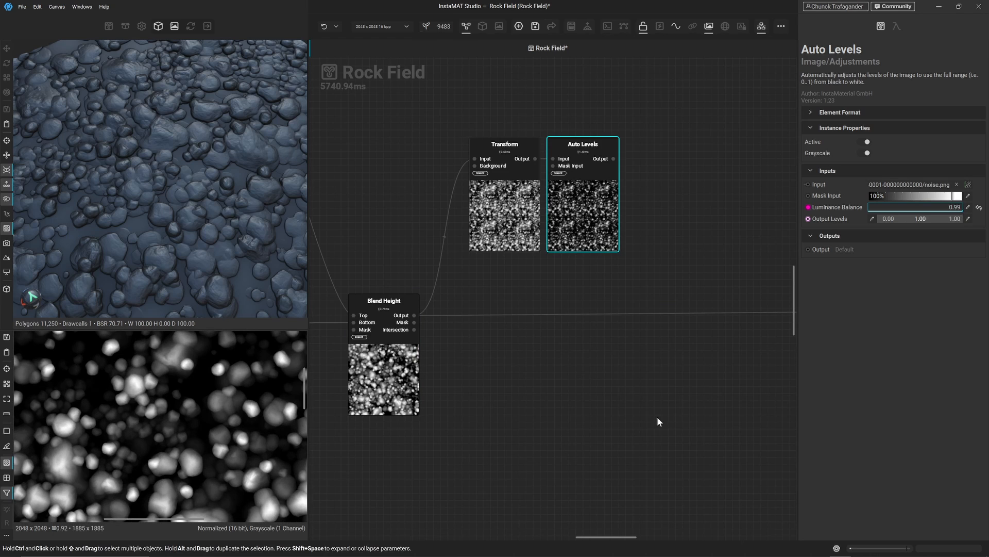
- Insert a third Blend Height node into the second one's output connection and move its incoming connection from Top to Bottom
middle_click_drag(658, 421, 622, 426)
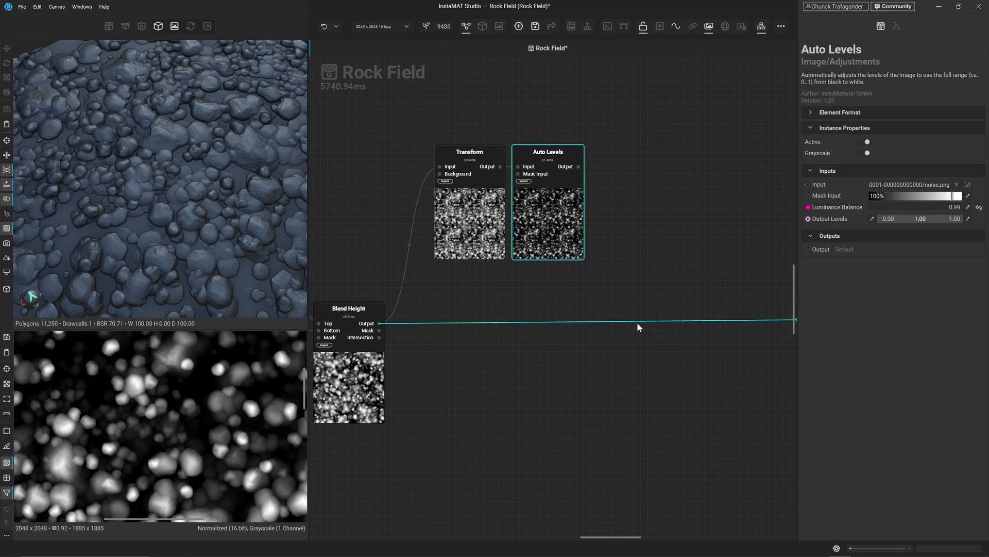
key("space")
type("blend height")
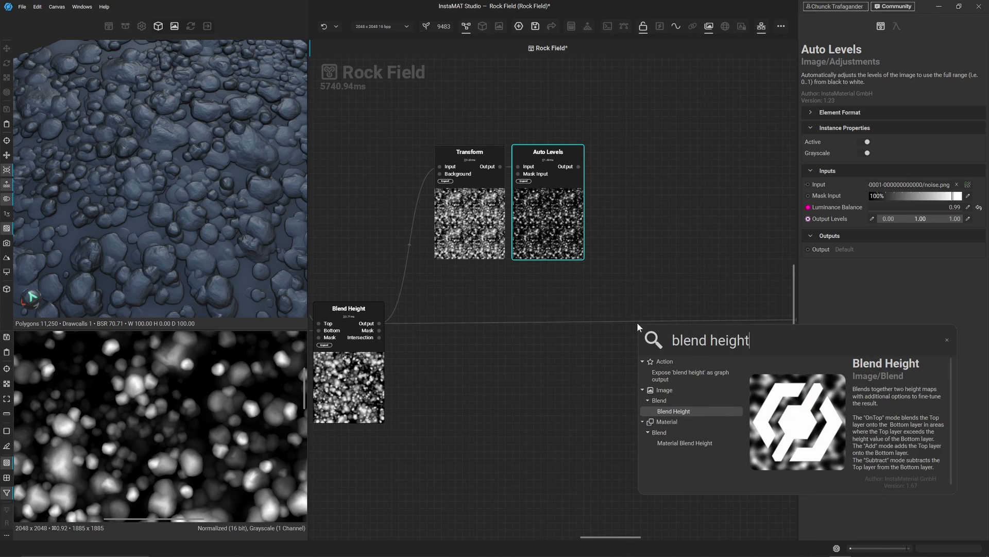
key("Return")
left_click_drag(670, 334, 684, 305)
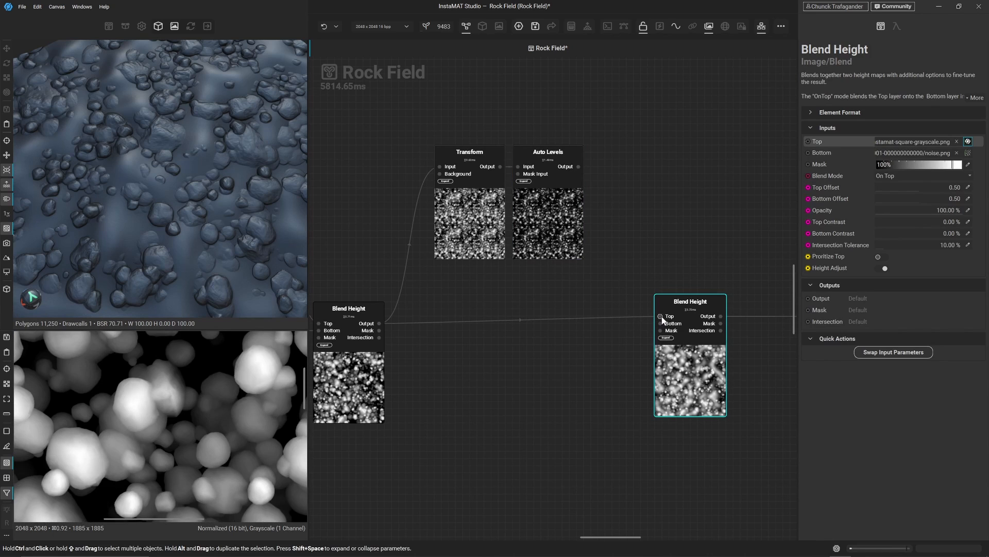
mouse_move(662, 318)
left_mouse_down()
mouse_move(633, 322)
mouse_move(661, 324)
left_mouse_up()
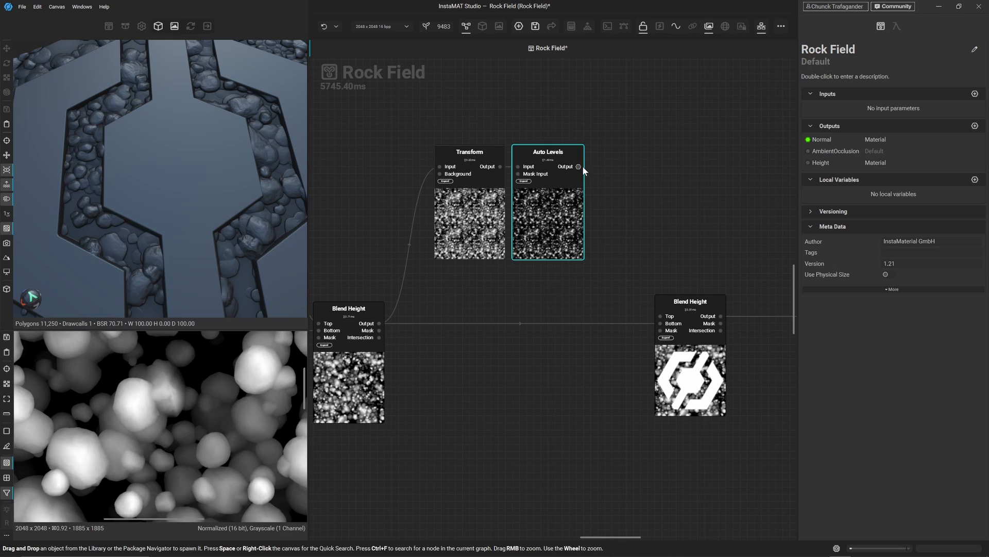
- Connect the new Auto Levels' Output to the third Blend Height's Top and inspect the rocks on the plane
left_click_drag(583, 168, 643, 302)
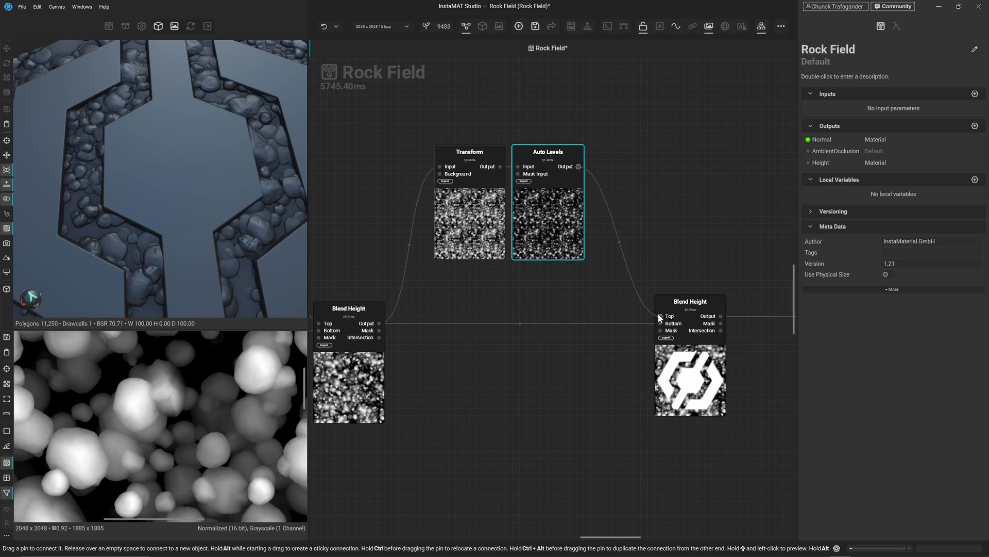
left_click(650, 313)
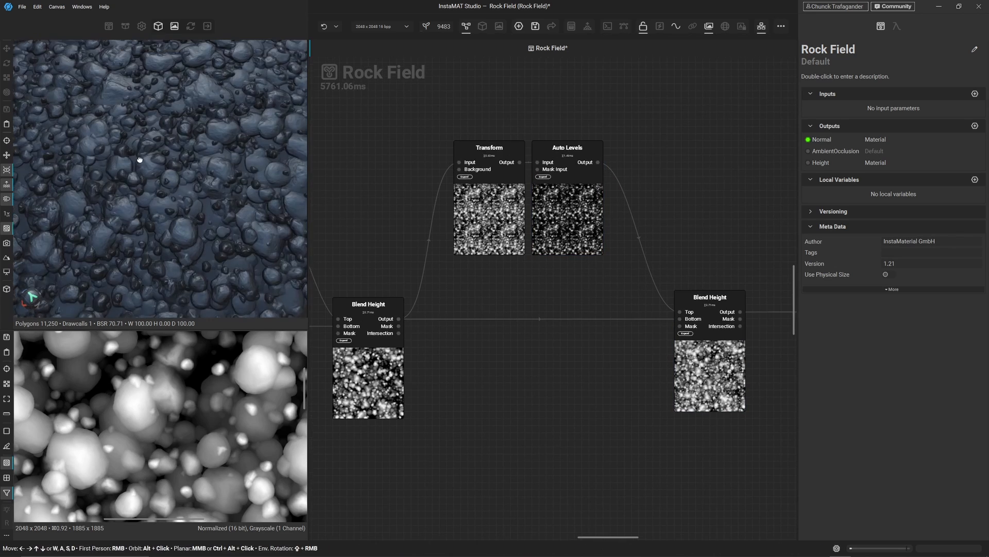
middle_click_drag(140, 160, 164, 186)
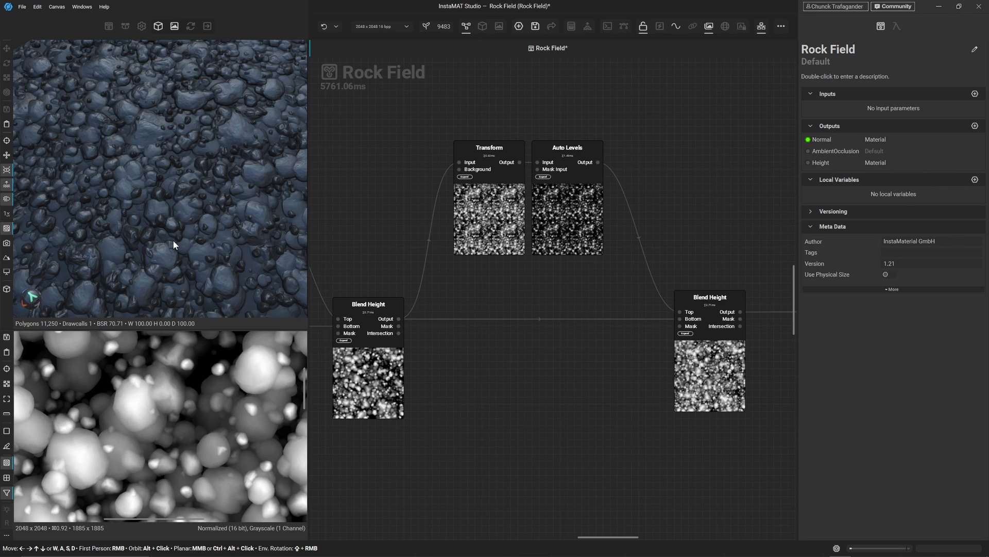
- Open the parameters of the Auto Levels node that follows the Transform
left_click(568, 235)
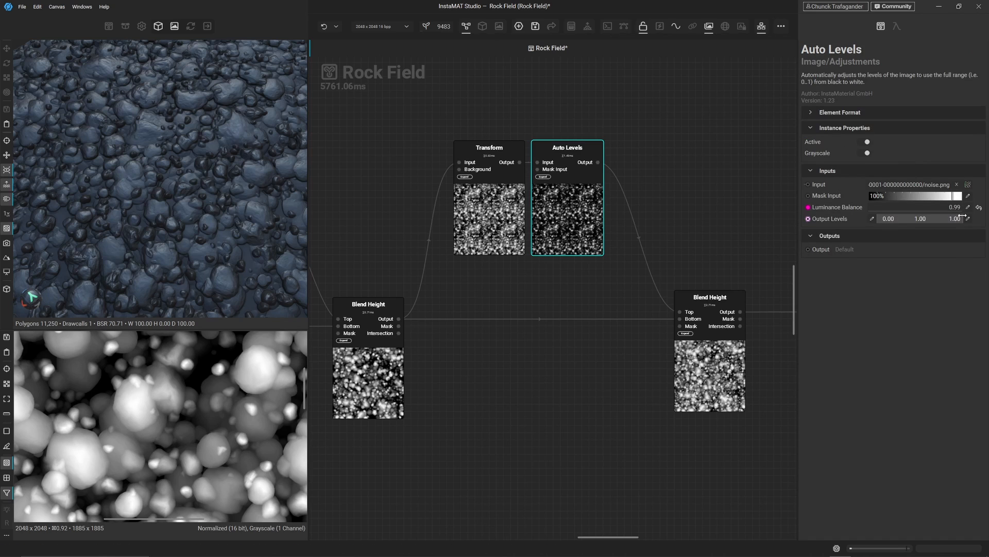
- Lower the upper output level of the quick fill layer's Auto Levels to 0.48 and compare the two Blend Height results
left_click_drag(962, 216, 918, 219)
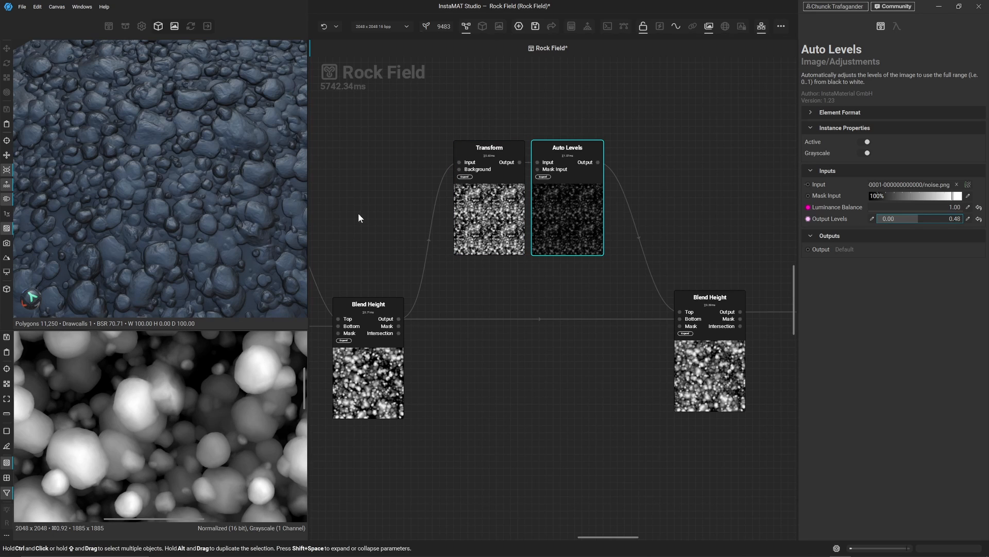
scroll(212, 448, "down", 3)
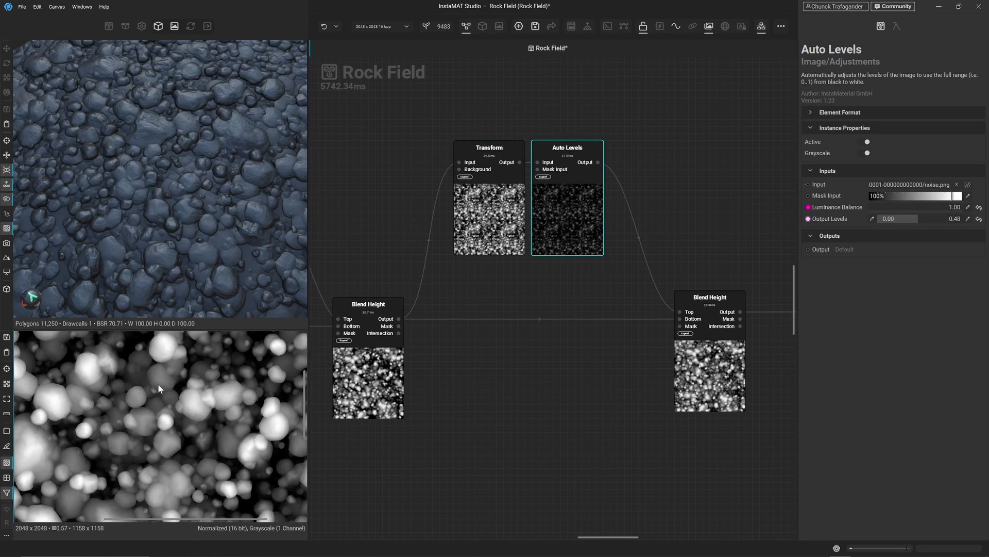
left_click(375, 373)
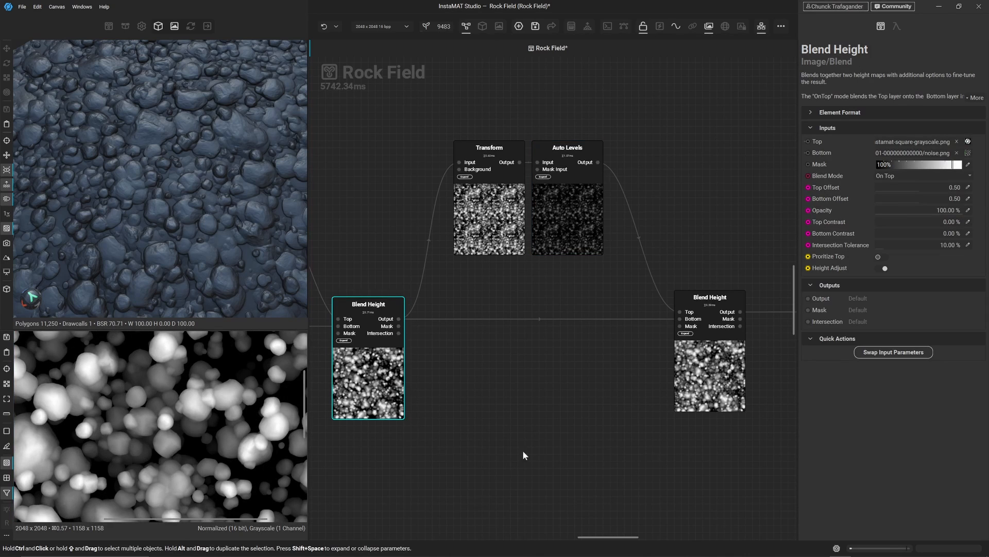
left_click(726, 361, "ctrl")
left_click(726, 361)
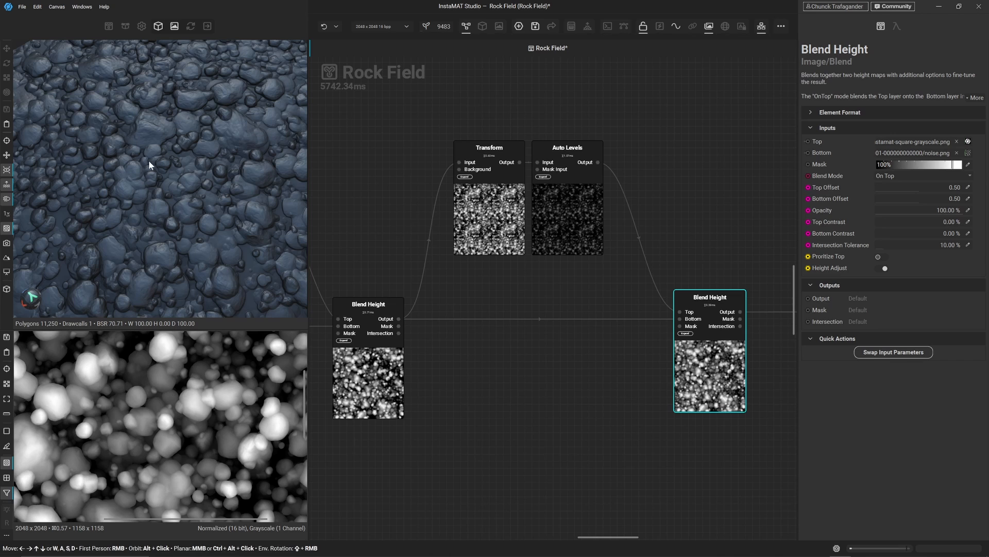
left_click_drag(150, 164, 190, 154, "alt")
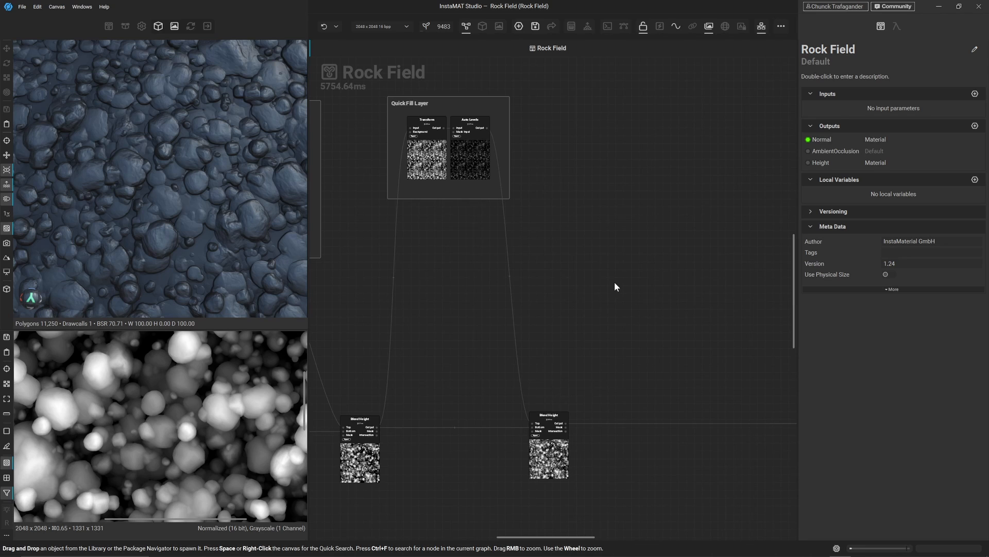
scroll(183, 232, "up", 5)
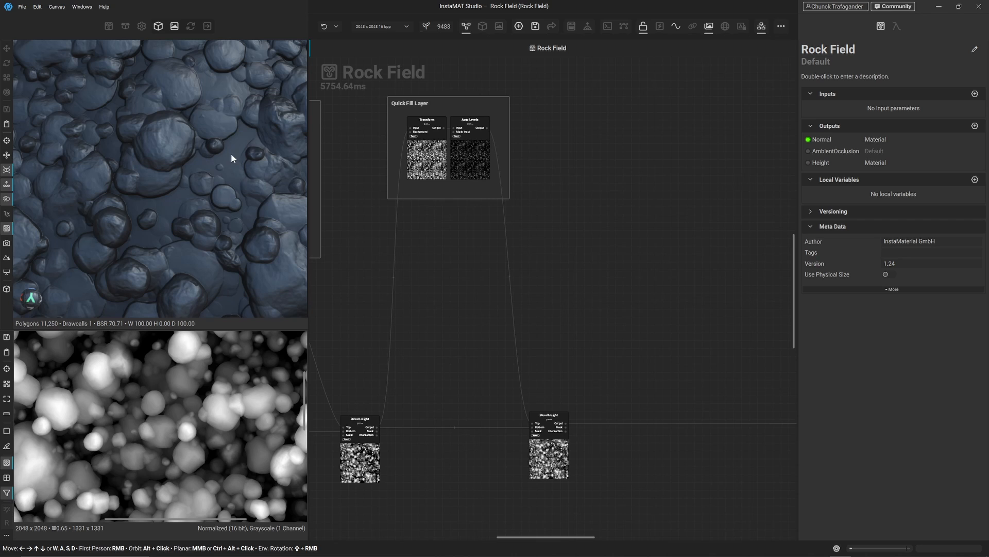
middle_click_drag(225, 137, 273, 267)
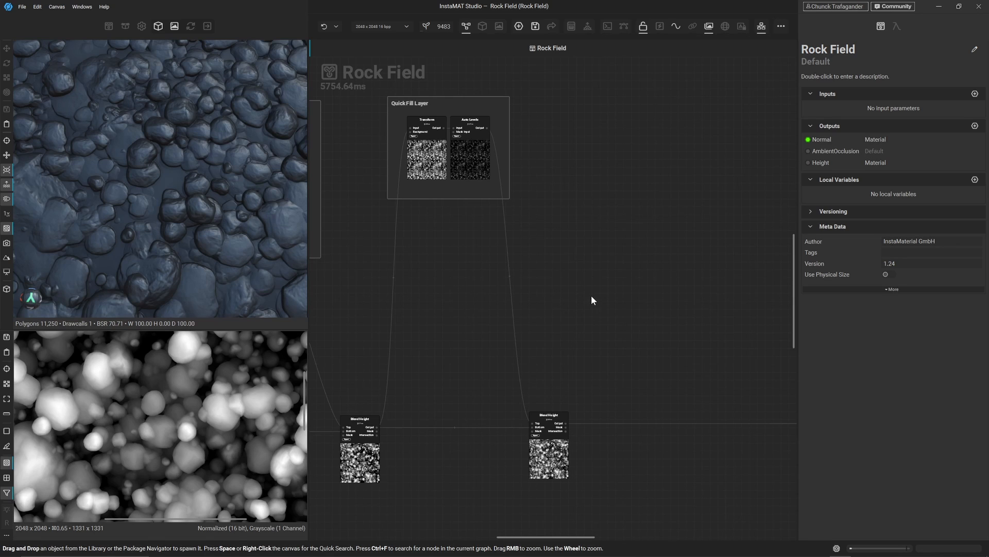
- Duplicate the Base Layer's Guided Scatter and Auto Levels nodes and place the copies beside the Quick Fill Layer frame
middle_click_drag(427, 425, 727, 261)
middle_click_drag(402, 359, 788, 359)
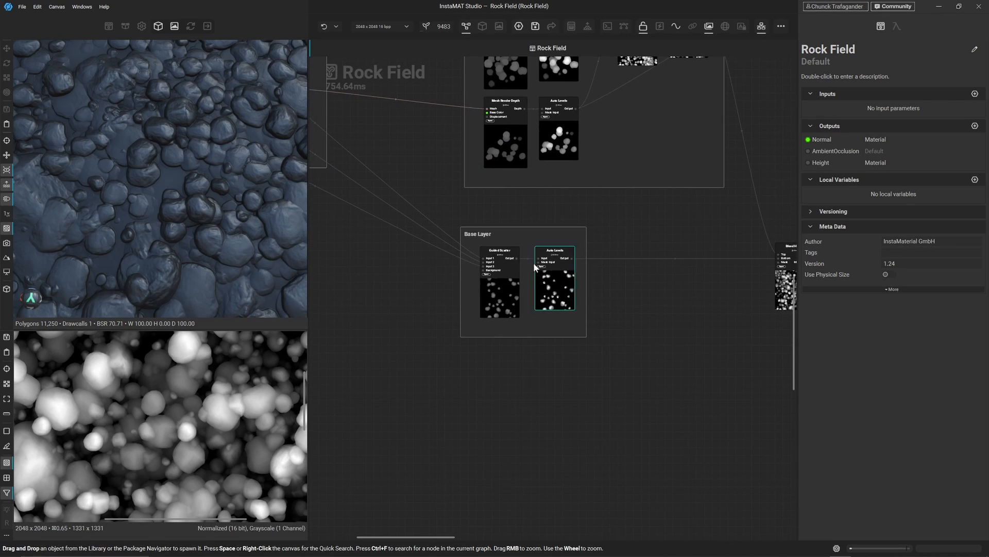
left_click(499, 288)
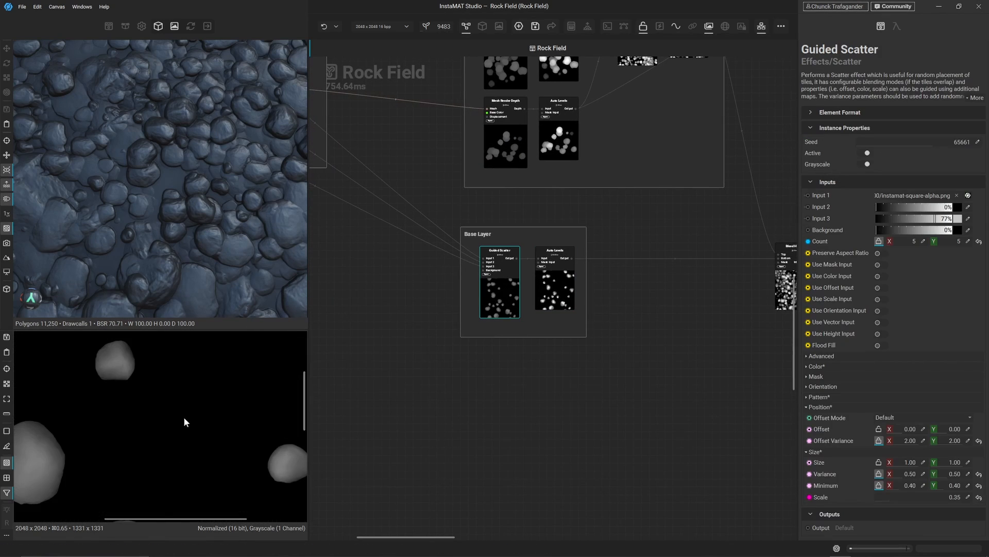
scroll(175, 412, "down", 5)
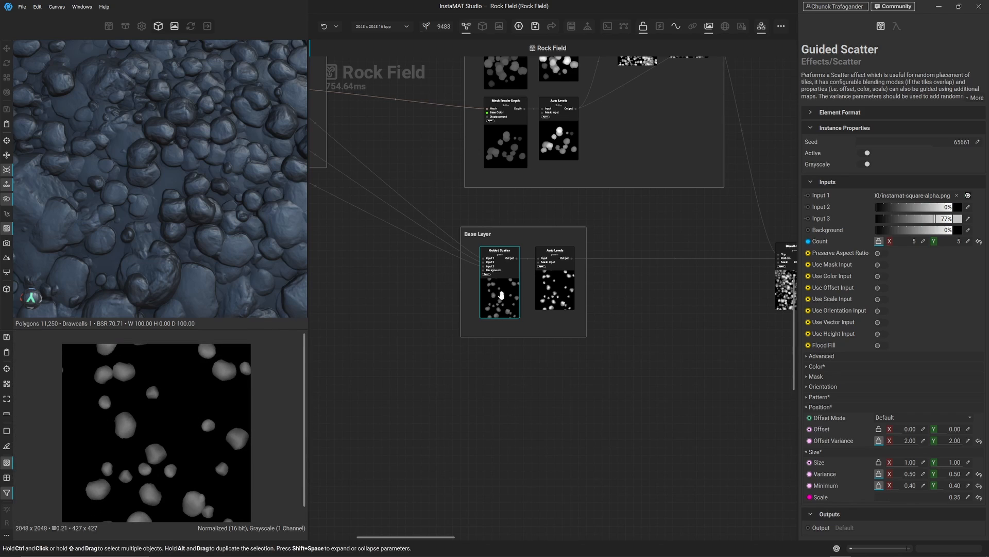
left_click_drag(475, 300, 523, 158, "shift")
left_click(518, 217)
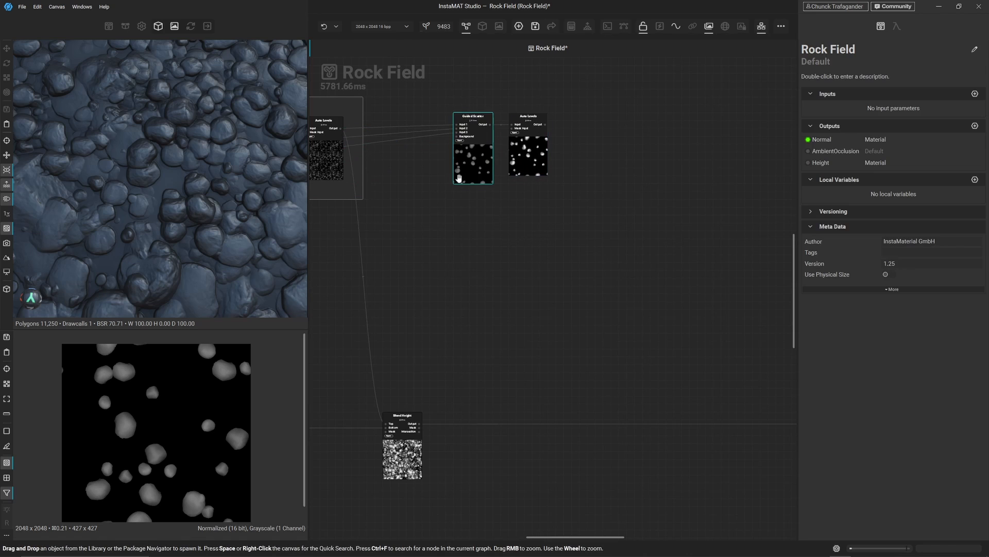
- Set the scatter count of the duplicated Guided Scatter to 80 and check the resulting pattern in the image preview
left_click(528, 155)
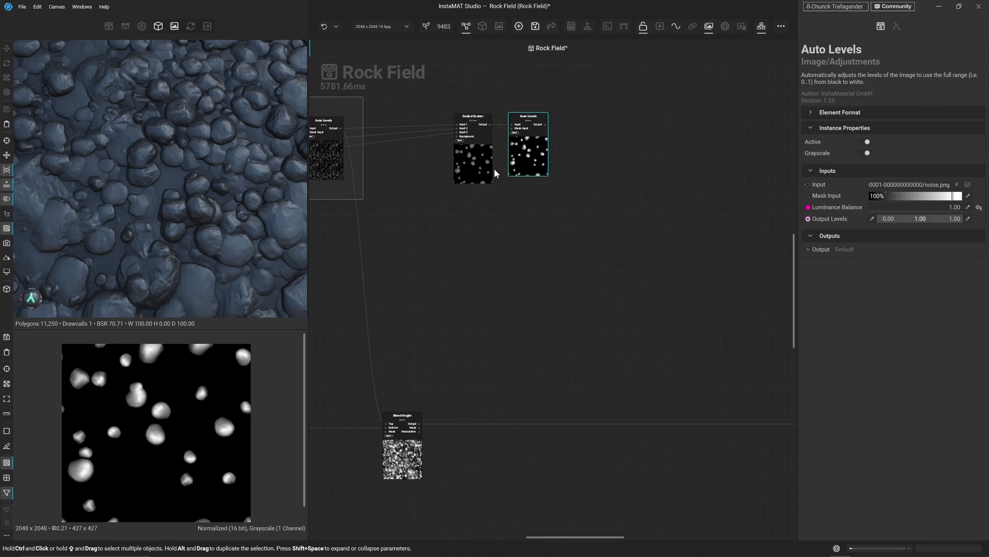
left_click(469, 169)
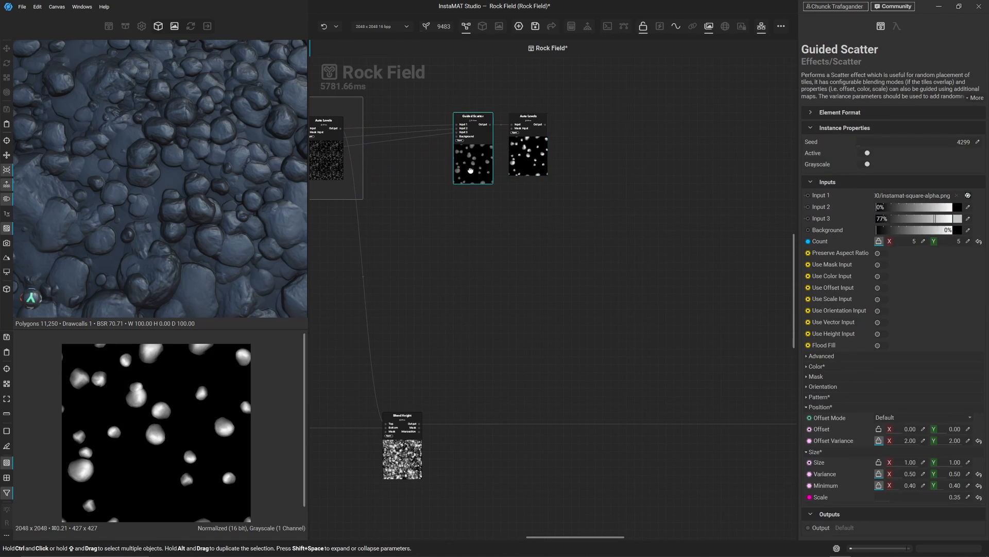
left_click(924, 244)
type("80")
key("Return")
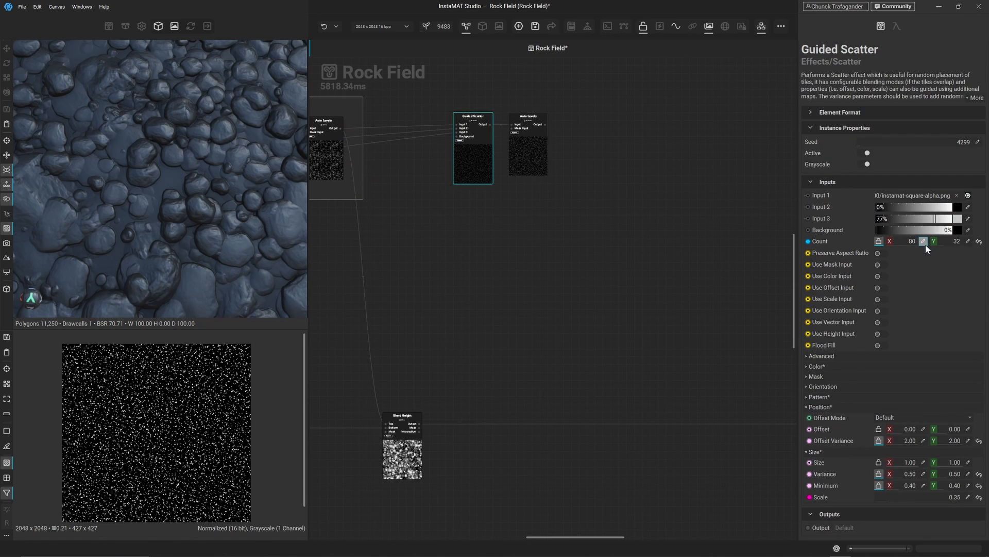
scroll(165, 427, "up", 3)
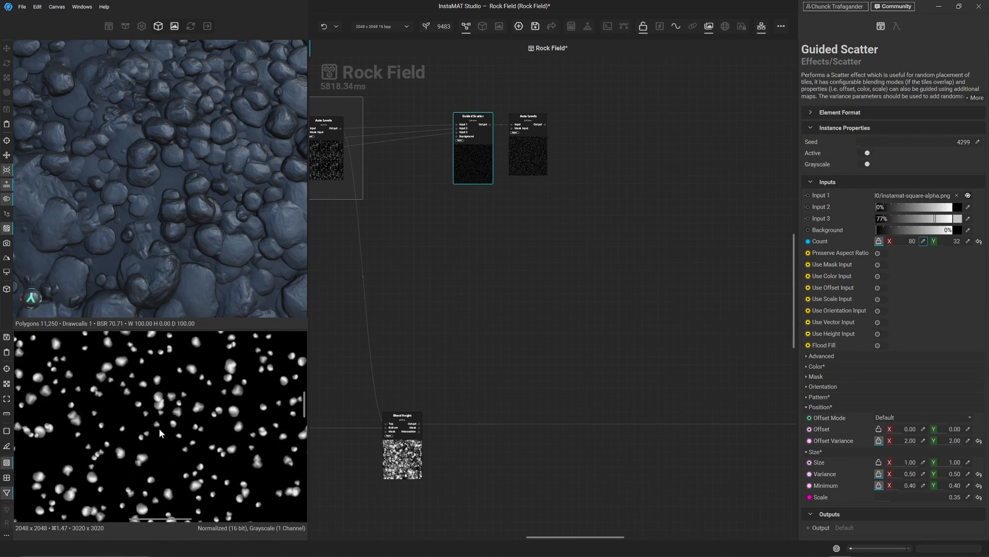
scroll(158, 427, "down", 2)
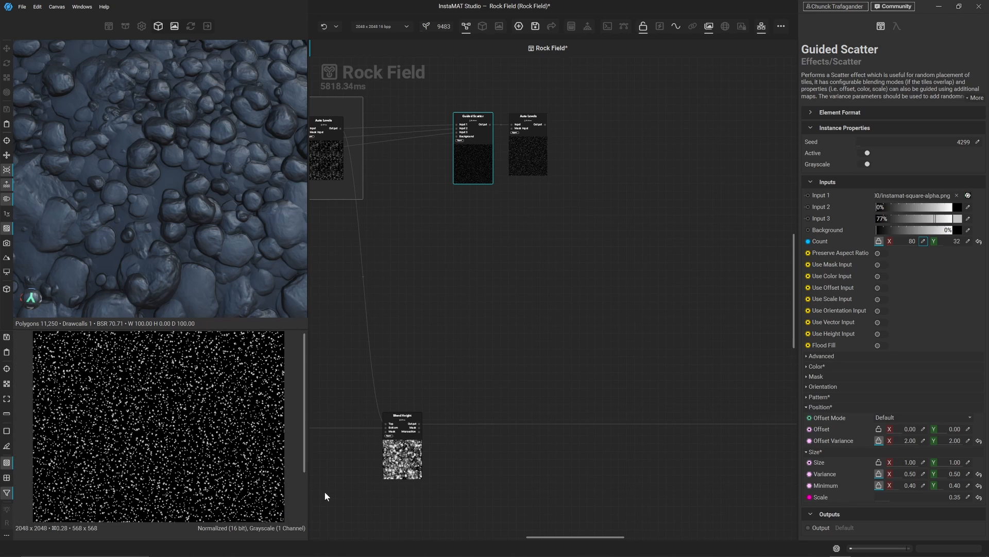
- Add a Blend Height node to the main chain after the last Blend Height
right_click(535, 424)
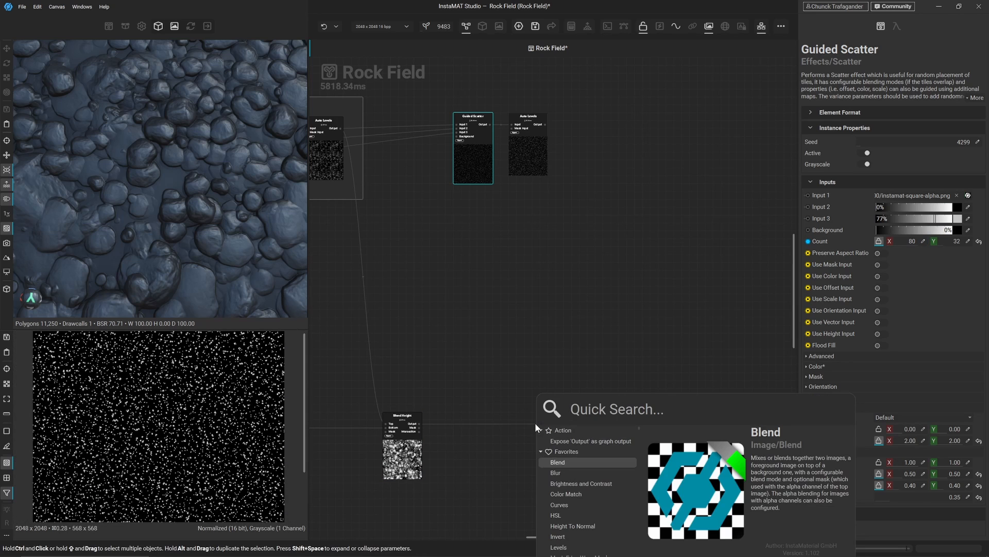
type("blend e")
key("BackSpace")
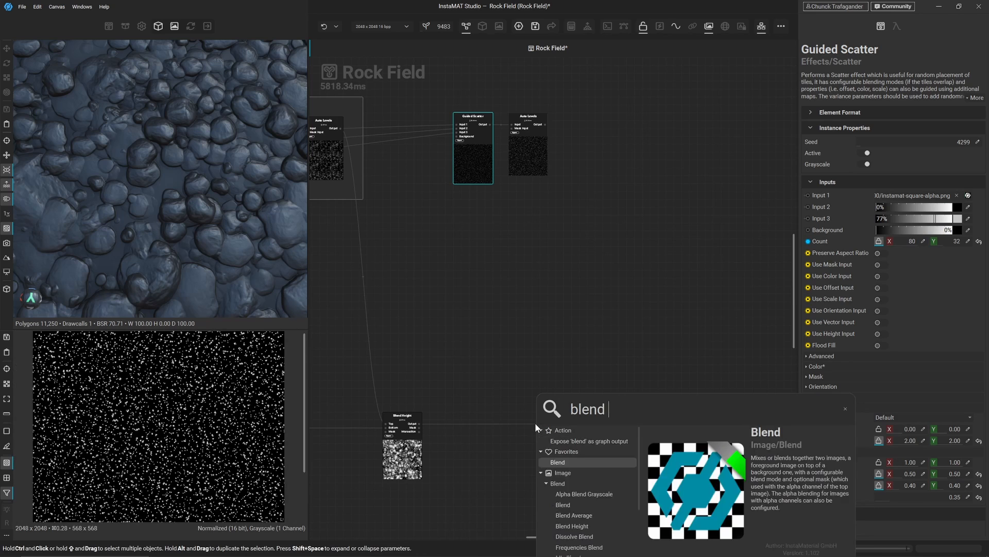
type("g")
key("BackSpace")
type("hei")
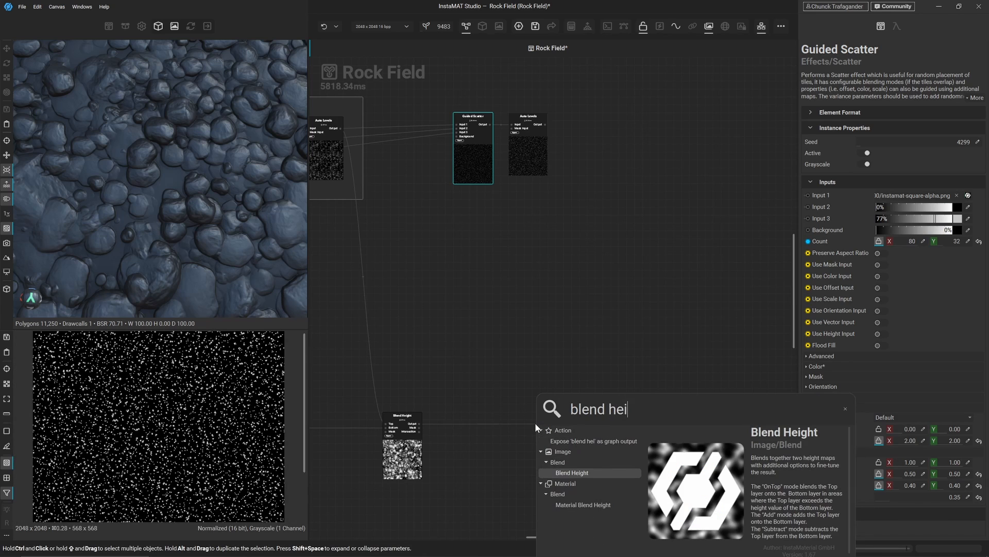
key("Return")
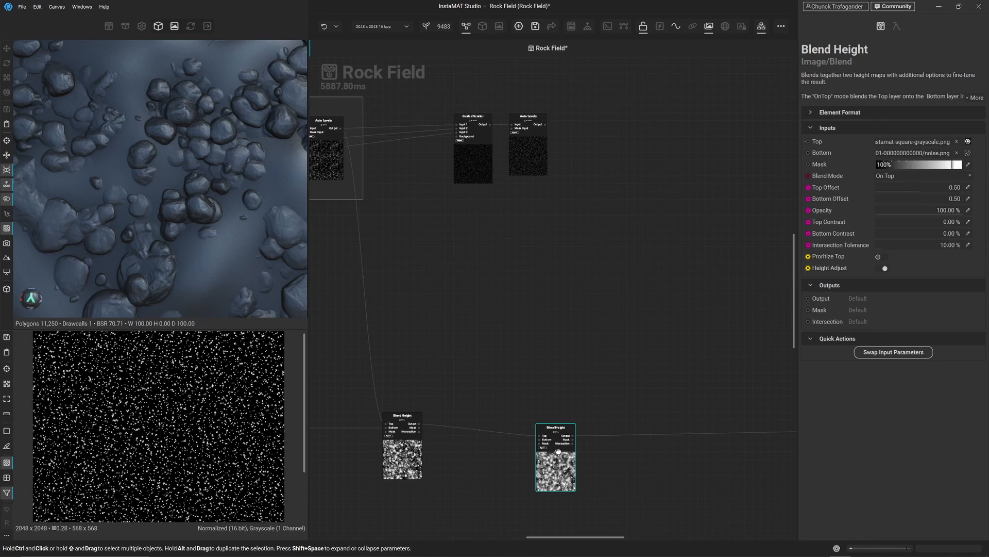
- Position the new Blend Height in the chain and connect the duplicated Auto Levels output to its Top input
left_click_drag(555, 450, 549, 417)
scroll(574, 440, "up", 3)
scroll(573, 466, "down", 3)
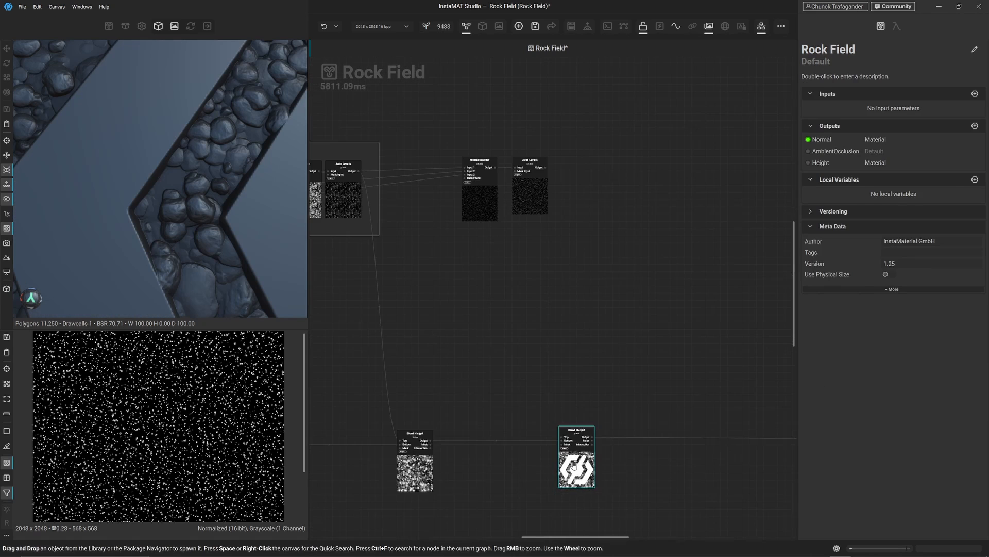
left_click_drag(574, 465, 542, 168)
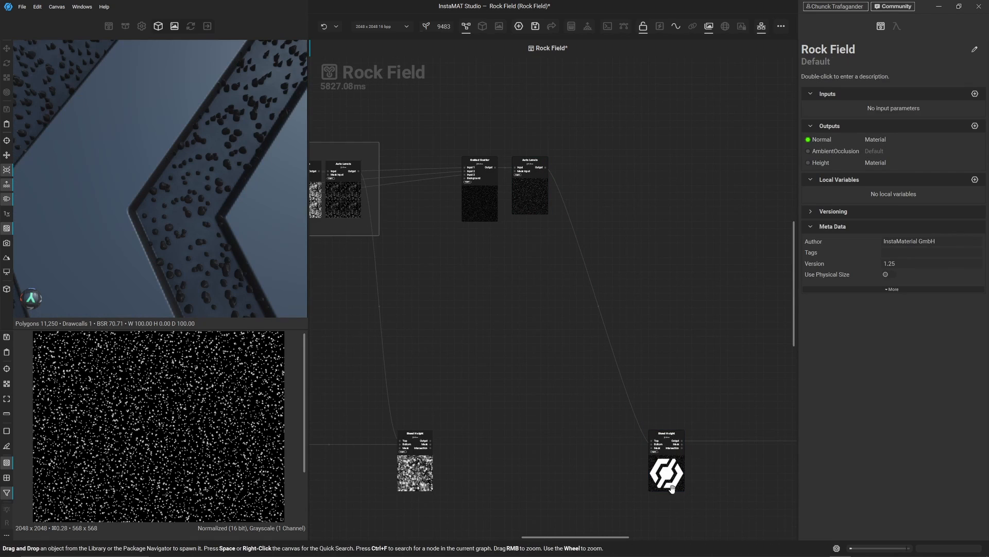
key("ctrl+z")
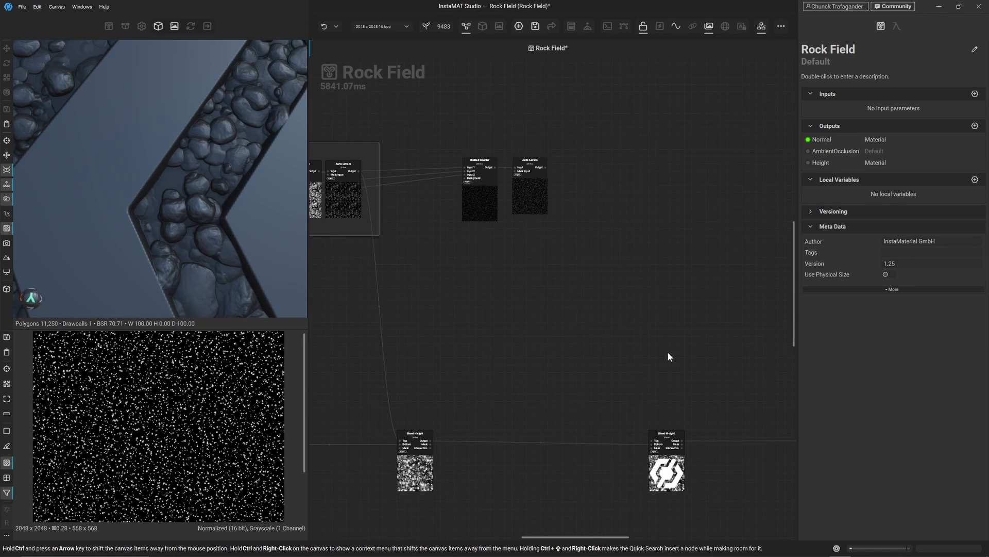
left_click_drag(641, 430, 544, 167)
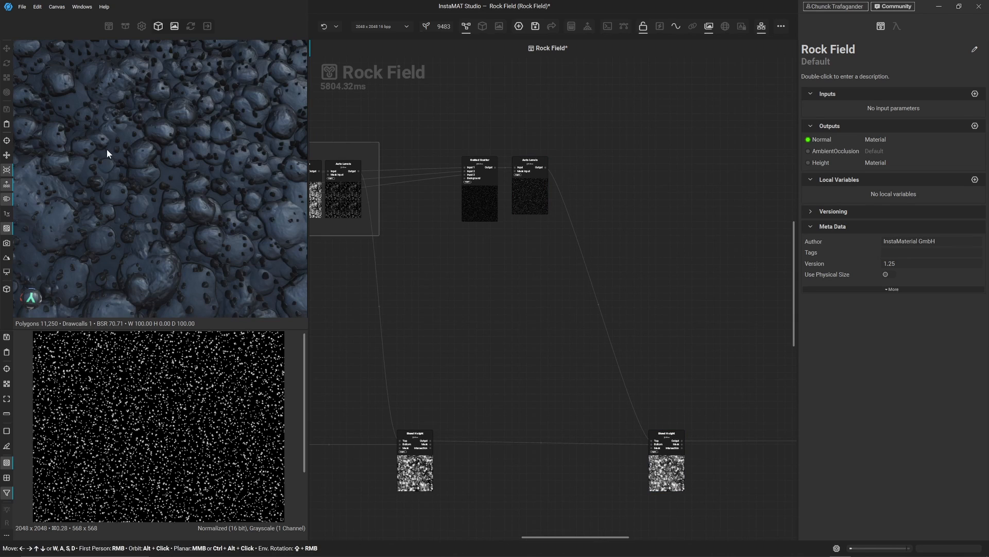
- Inspect the small scattered rocks in the 3D view and enable Use Mask Input on the duplicated Guided Scatter
left_click_drag(107, 181, 142, 172, "alt")
scroll(154, 198, "up", 5)
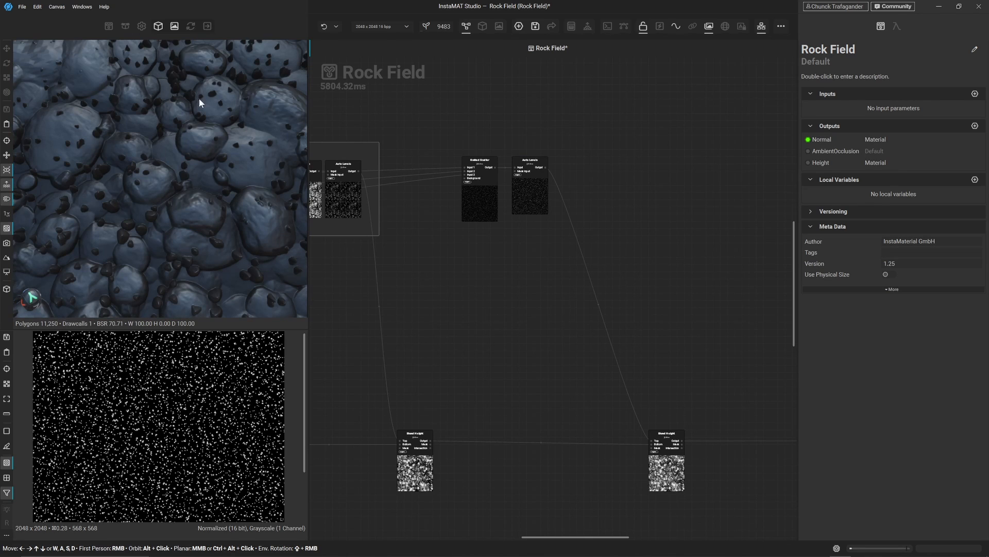
scroll(209, 124, "down", 5)
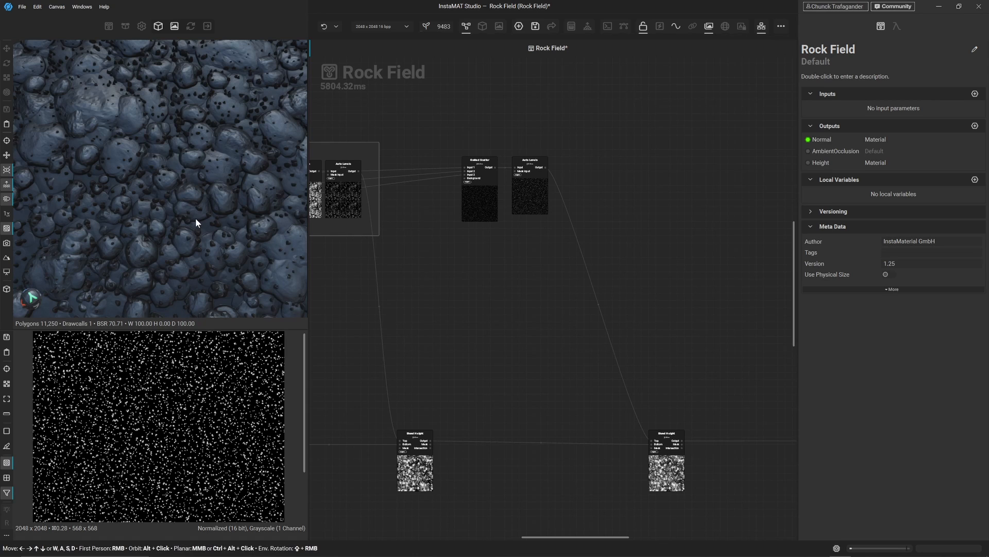
left_click(477, 206)
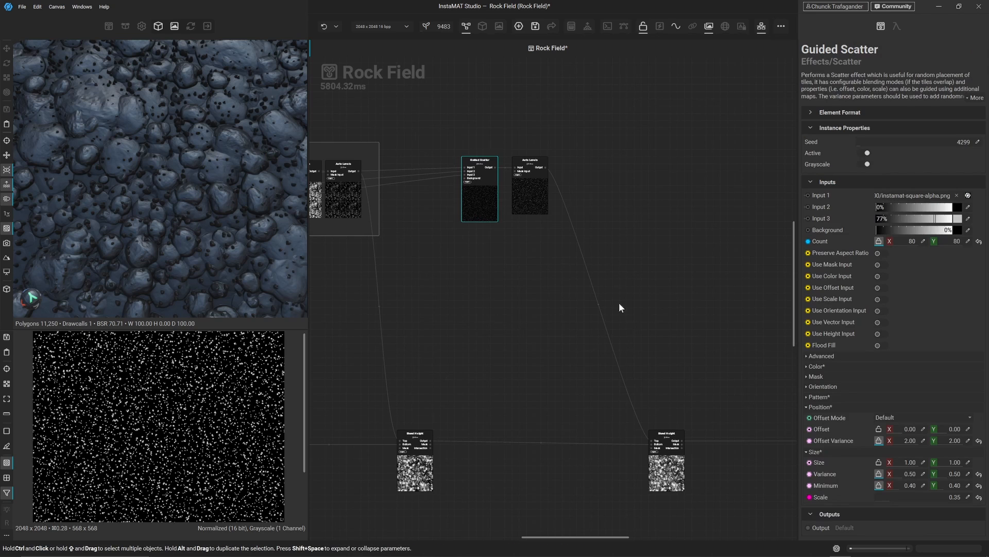
left_click(879, 264)
- Add a Blur node fed by the quick fill layer's Blend Height output and place it above the main chain
scroll(417, 460, "up", 5)
left_click(418, 460)
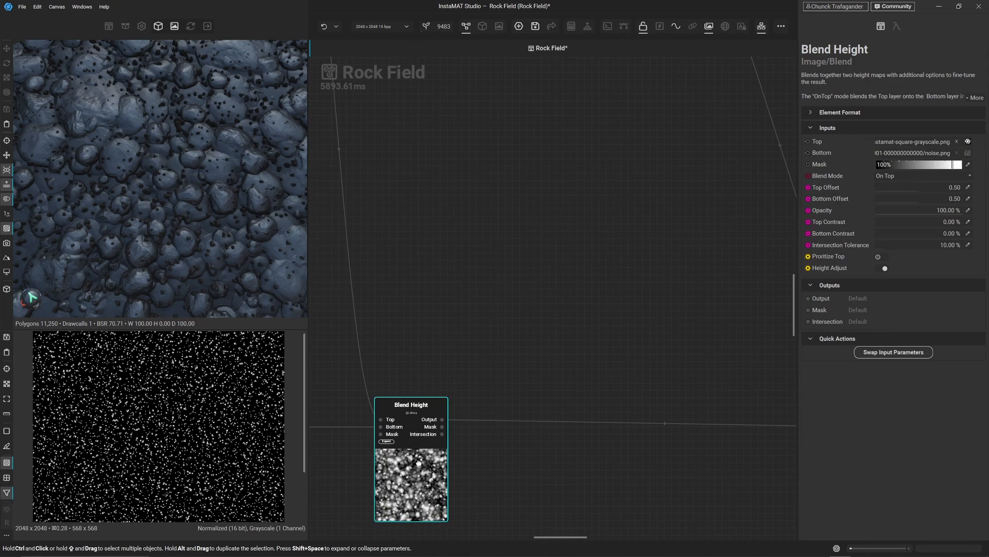
scroll(155, 404, "up", 5)
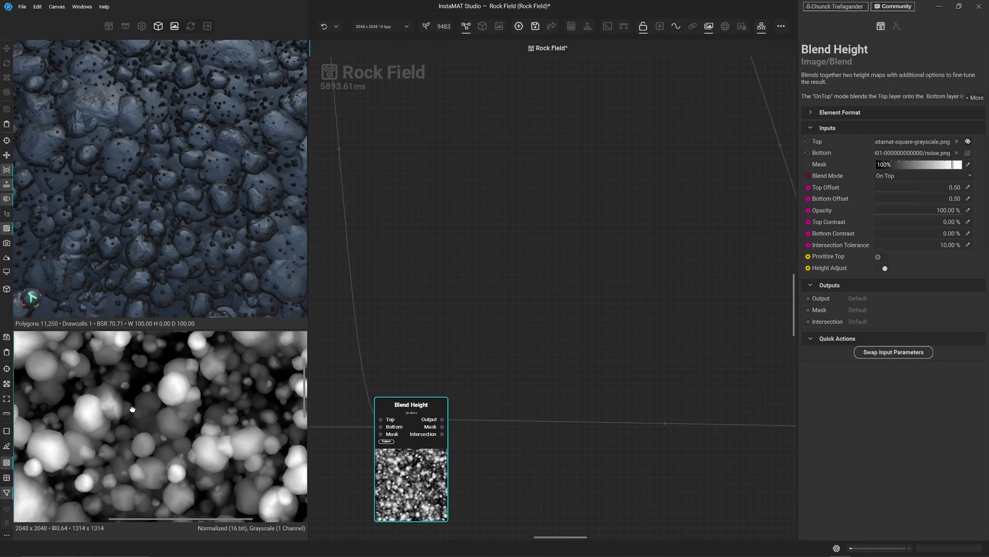
middle_click_drag(131, 412, 171, 427)
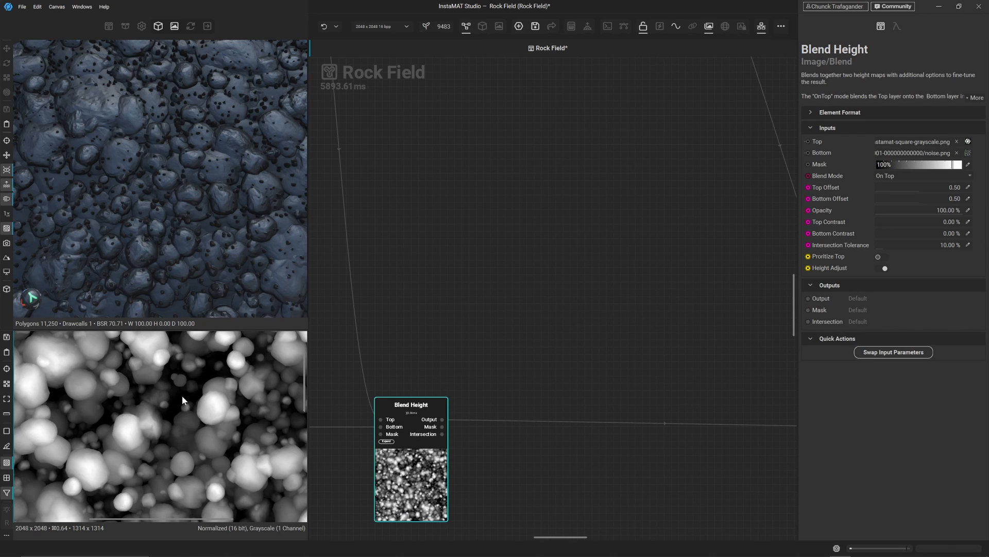
left_click_drag(442, 419, 467, 326)
type("blu")
type("r")
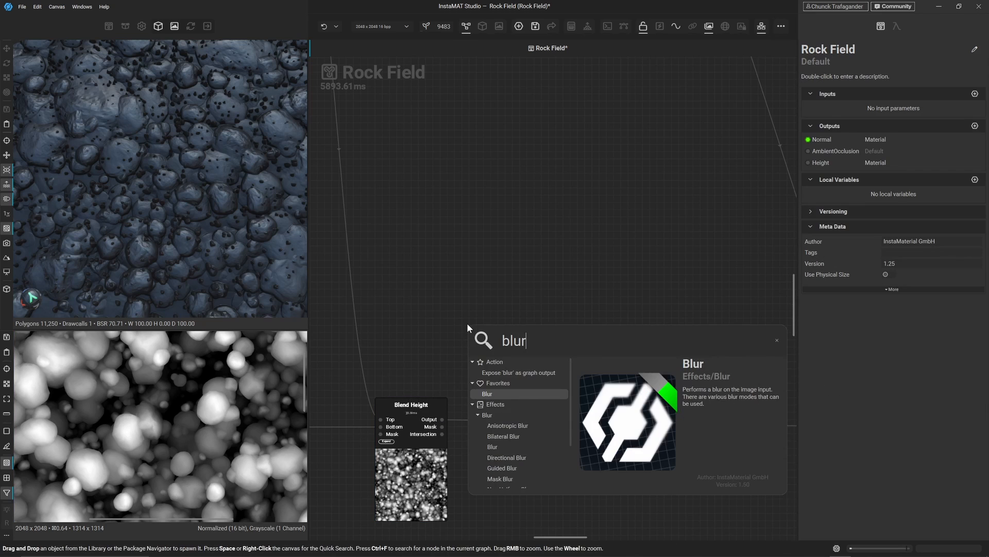
key("Return")
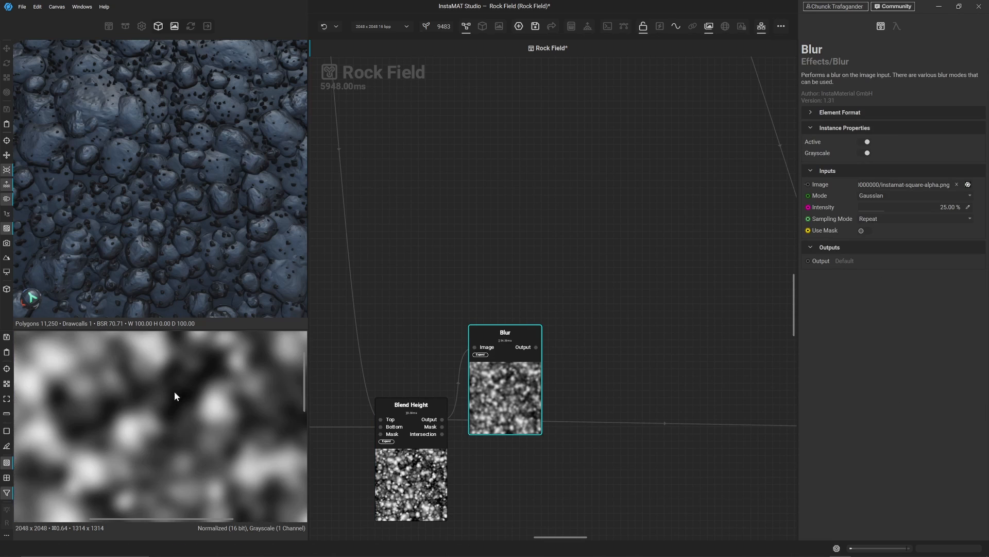
left_click_drag(512, 395, 513, 321)
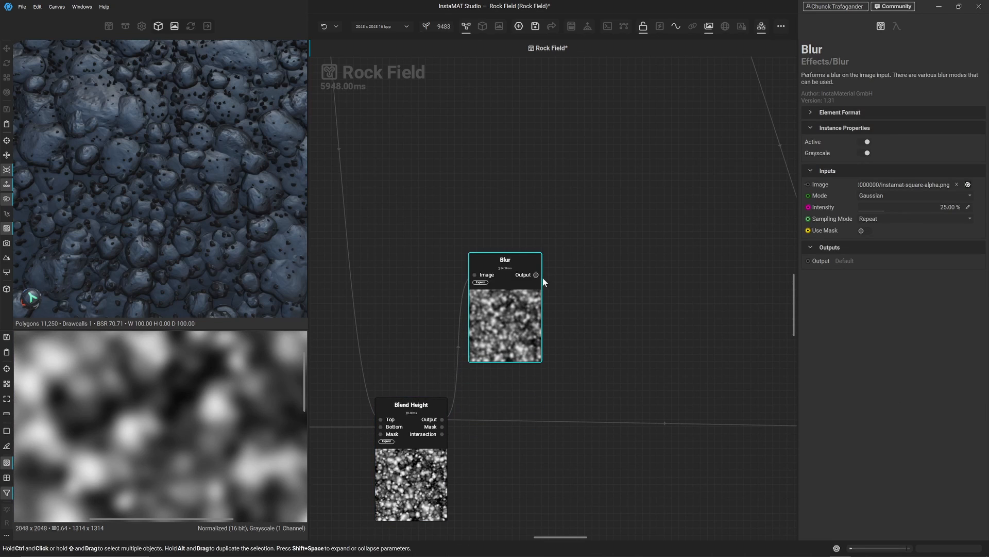
- Add an Invert node fed by the Blur output and place it beside the Blur
left_click_drag(536, 274, 577, 278)
type("invert")
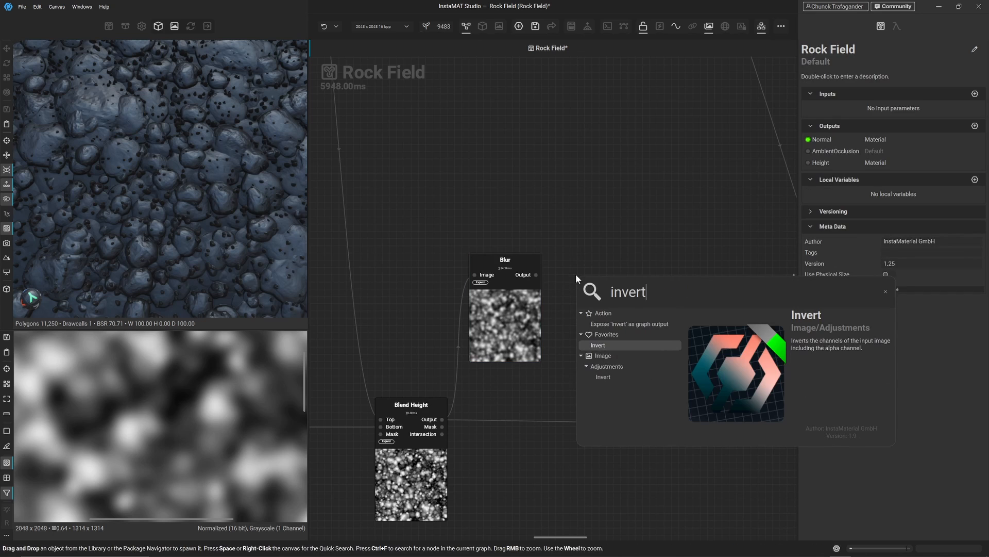
key("Escape")
left_click_drag(609, 367, 590, 346)
- Expand the Mask parameters of the duplicated Guided Scatter
middle_click_drag(541, 202, 509, 370)
left_click(502, 205)
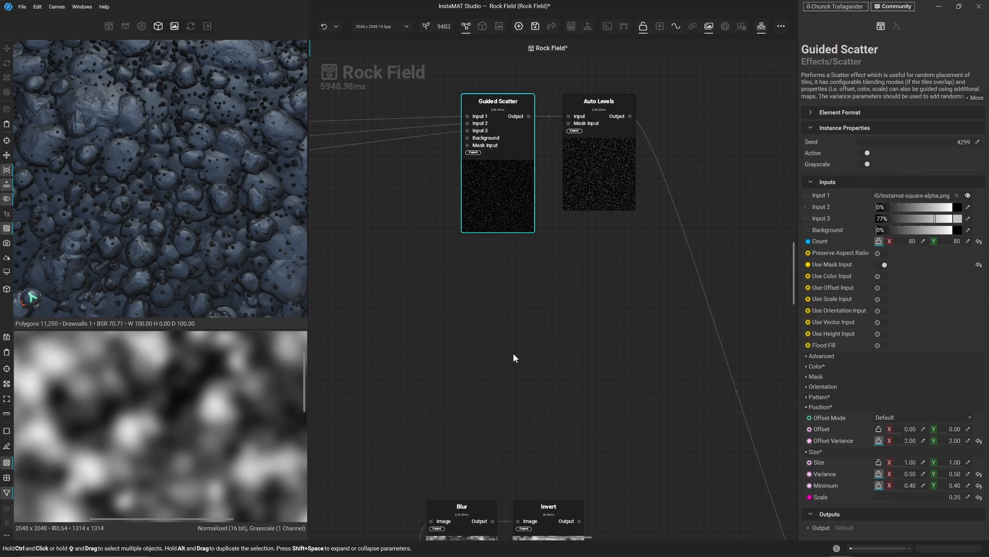
left_click(818, 377)
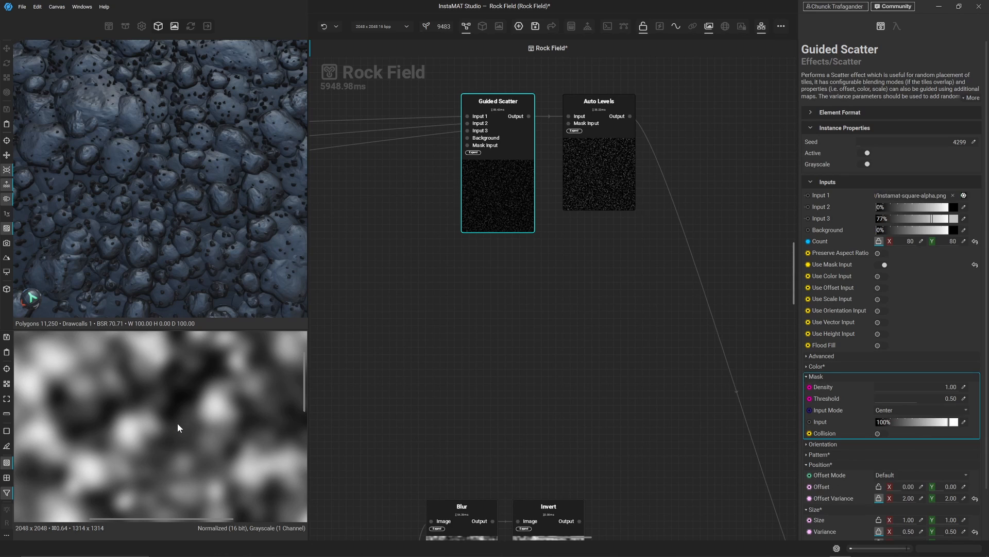
scroll(406, 411, "down", 5)
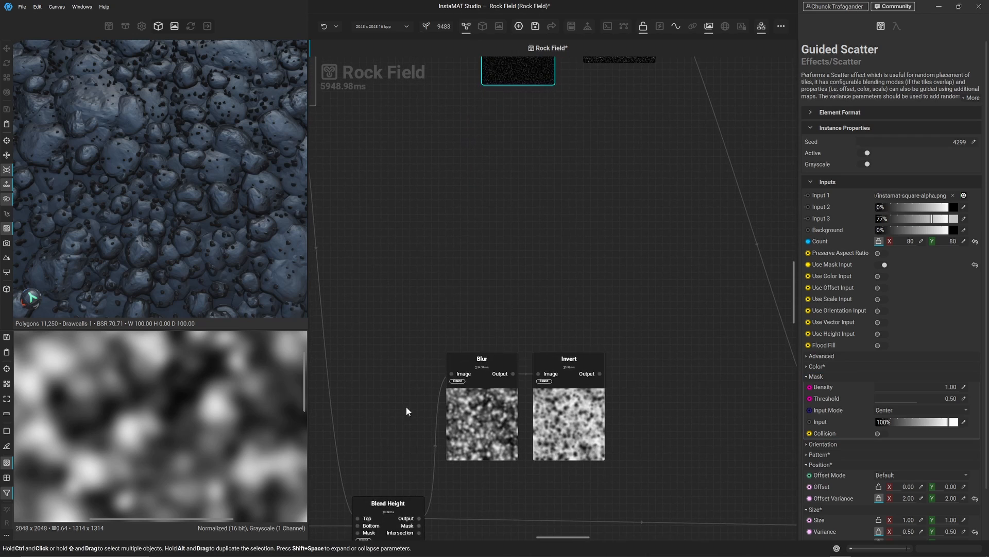
- Preview the Blur and Invert results and connect the Invert output to the duplicated Guided Scatter's Mask Input
middle_click_drag(406, 407, 437, 277)
left_click(529, 268)
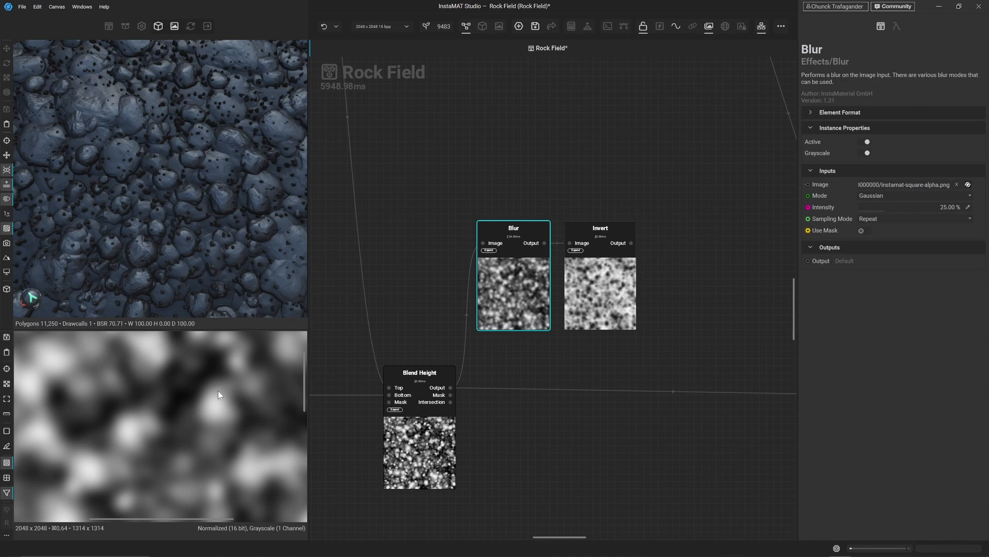
left_click(581, 308)
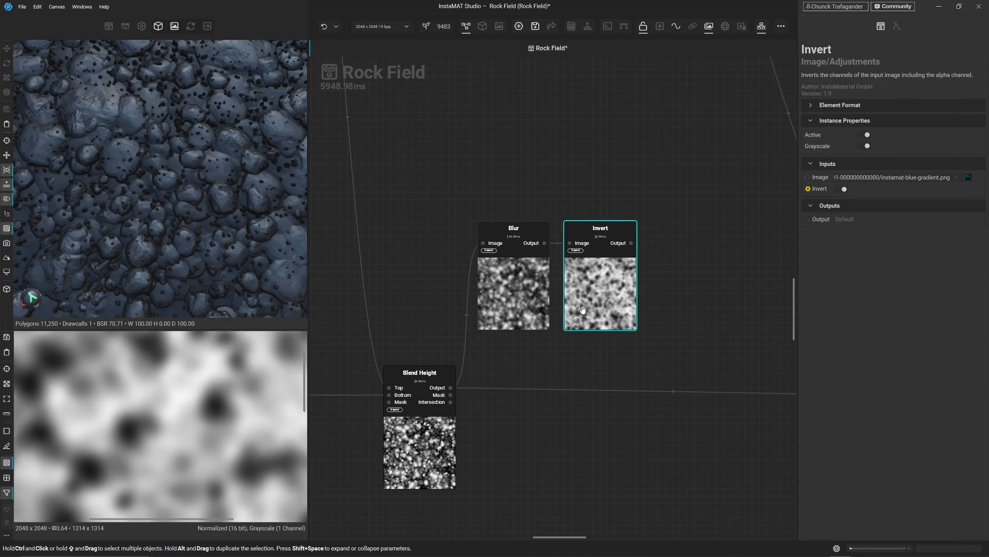
middle_click_drag(588, 248, 553, 461)
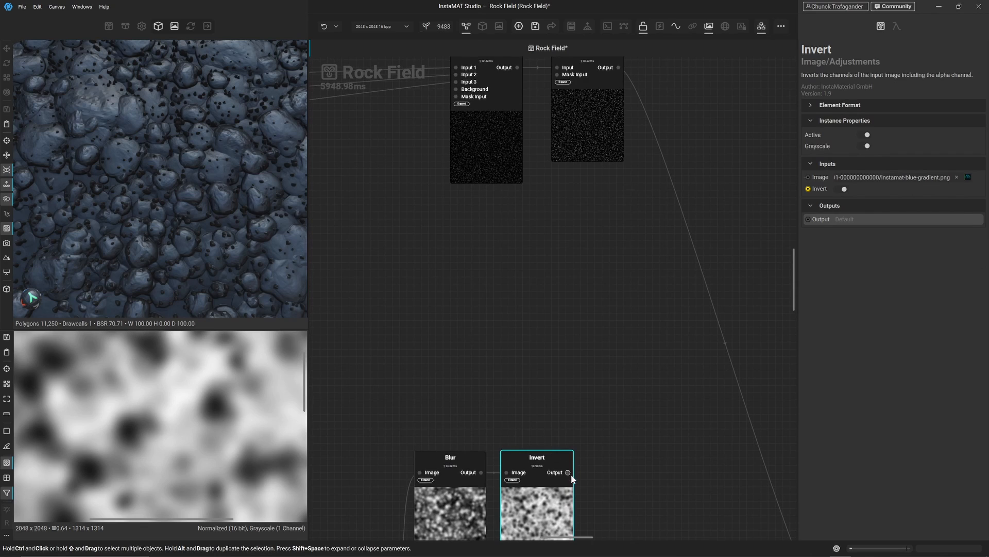
left_click_drag(567, 472, 455, 97)
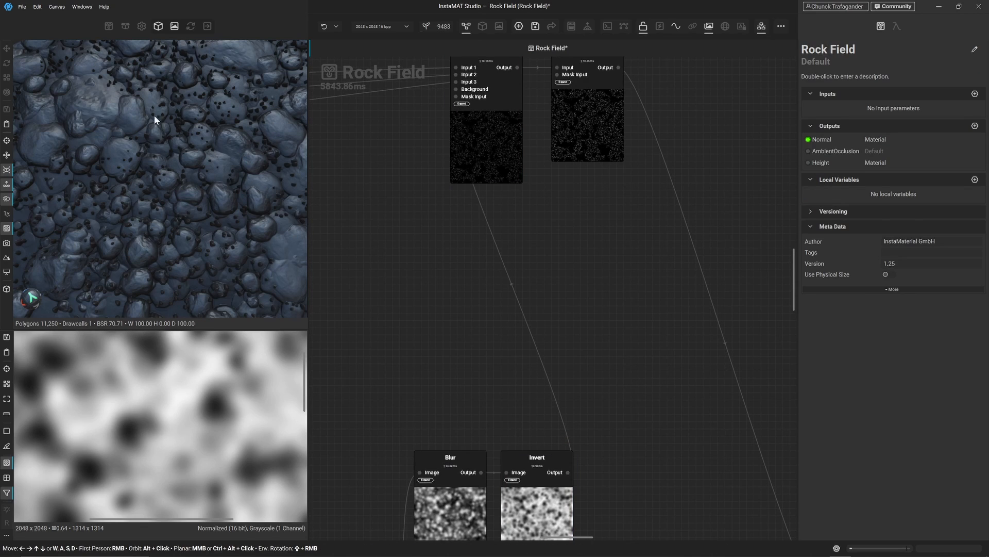
- Set the mask Threshold of the duplicated Guided Scatter to 0.70
left_click(509, 161)
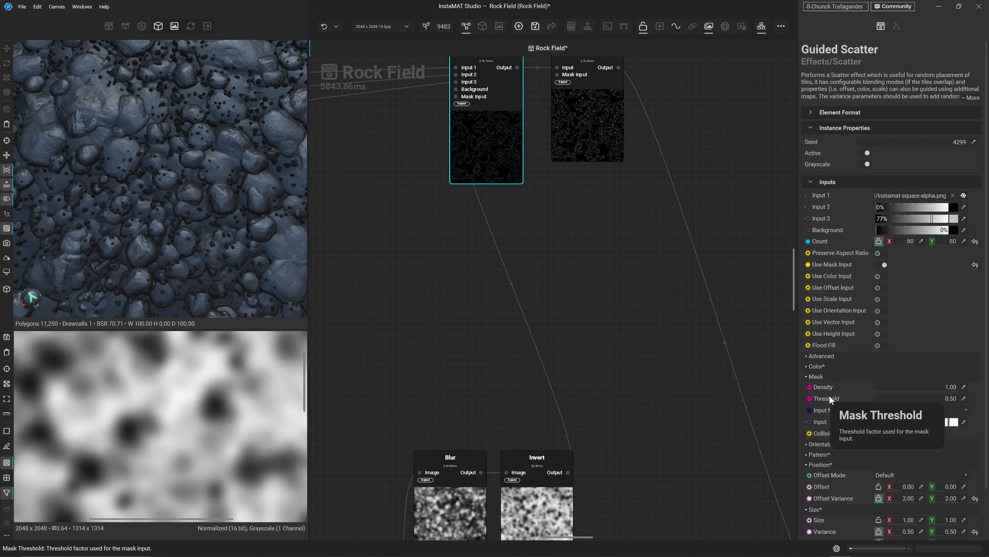
left_click_drag(917, 397, 932, 411)
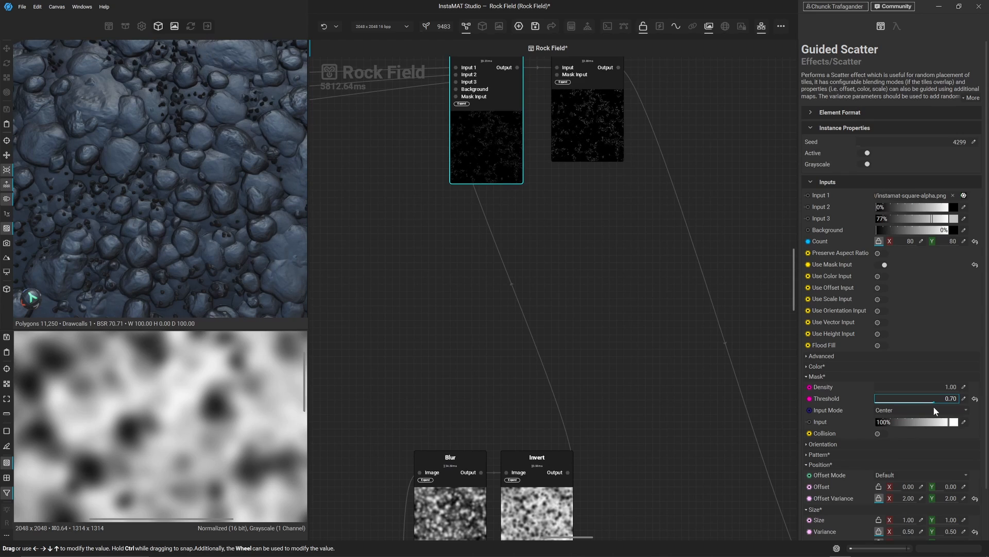
left_click_drag(930, 406, 932, 407)
- Reduce the mask Density of the duplicated Guided Scatter, settling on 0.65
left_click_drag(933, 389, 909, 394)
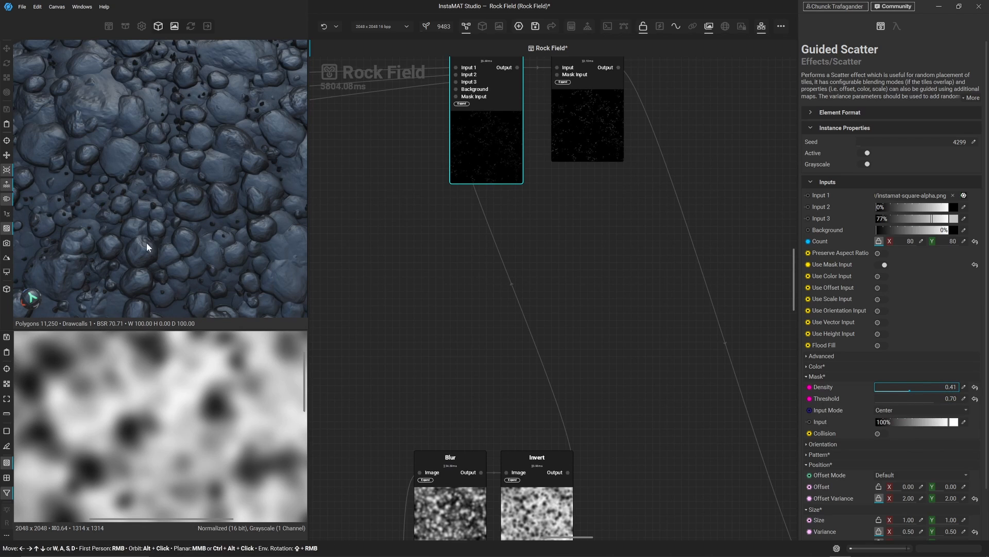
scroll(147, 246, "down", 5)
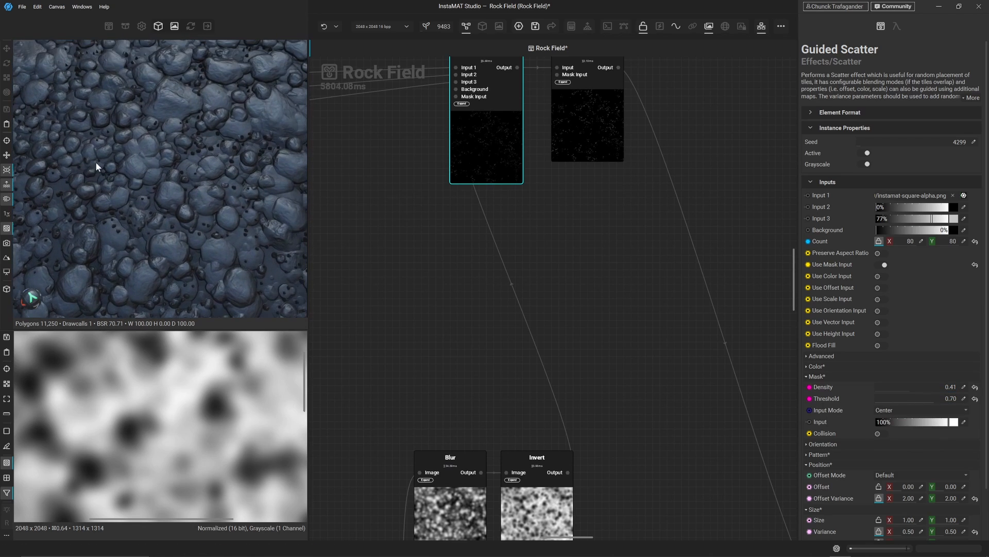
mouse_move(914, 391)
left_mouse_down()
mouse_move(934, 390)
mouse_move(921, 388)
left_mouse_up()
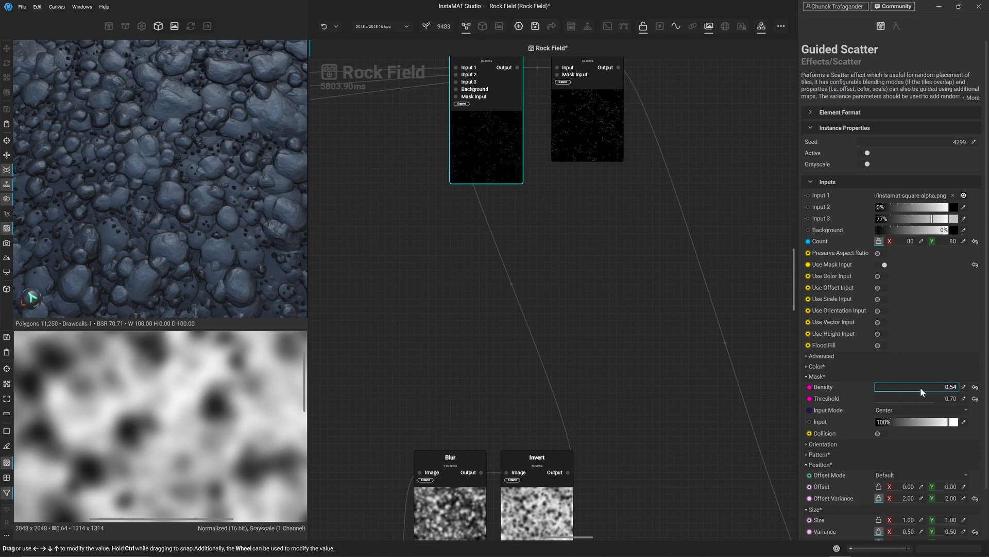
left_click(965, 387)
type("0.65")
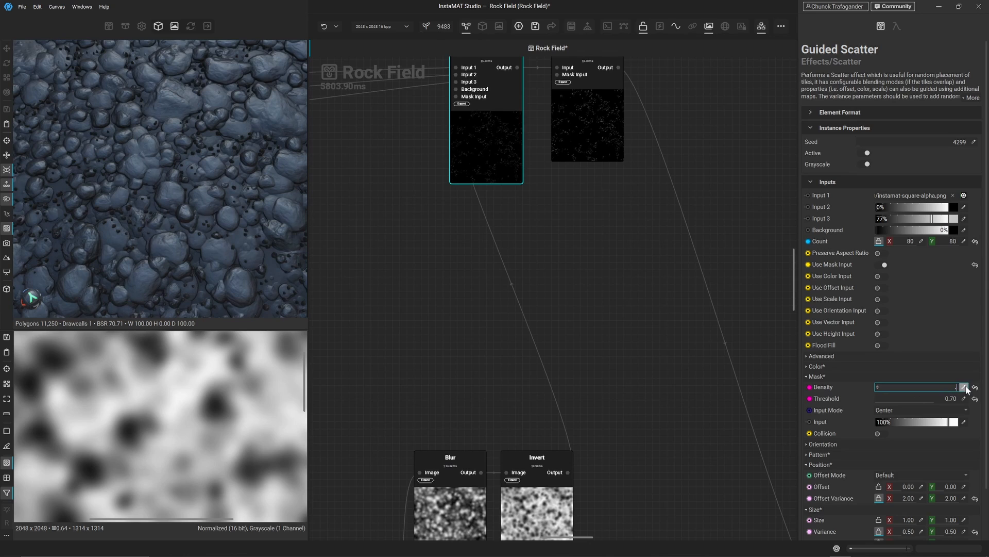
key("Return")
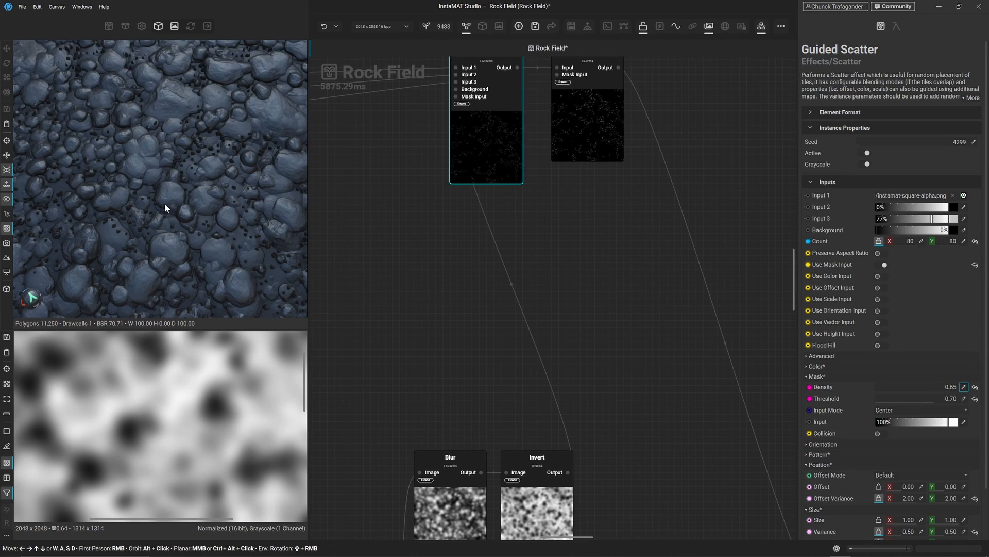
- Lower the small rocks' height by setting the upper Output Levels value of the duplicated Auto Levels to 0.37
mouse_move(175, 142)
middle_mouse_down()
mouse_move(175, 215)
mouse_move(154, 258)
mouse_move(166, 189)
mouse_move(153, 120)
mouse_move(169, 117)
mouse_move(180, 136)
middle_mouse_up()
scroll(180, 135, "up", 3)
scroll(199, 150, "up", 5)
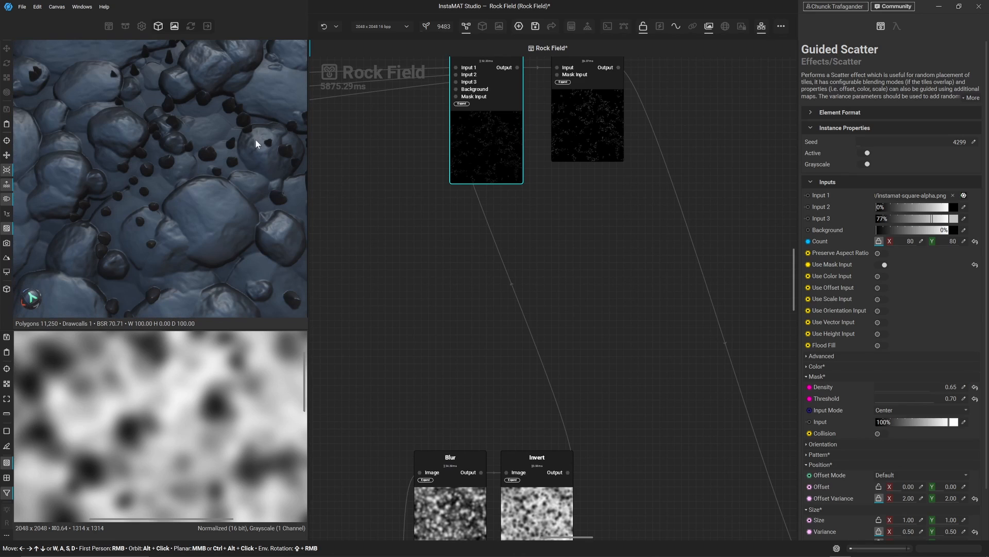
left_click(582, 133)
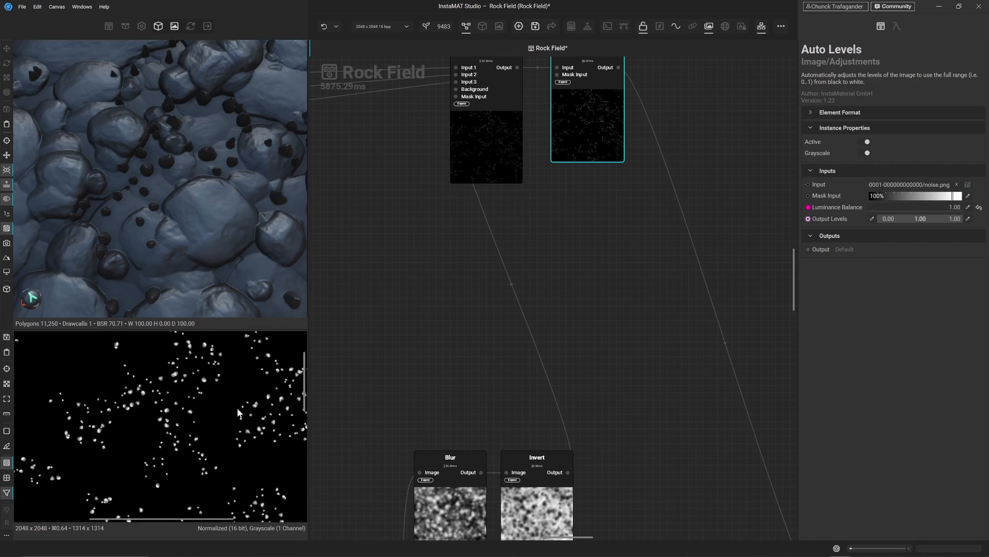
scroll(200, 412, "up", 3)
middle_click_drag(200, 414, 203, 437)
middle_click_drag(544, 302, 516, 372)
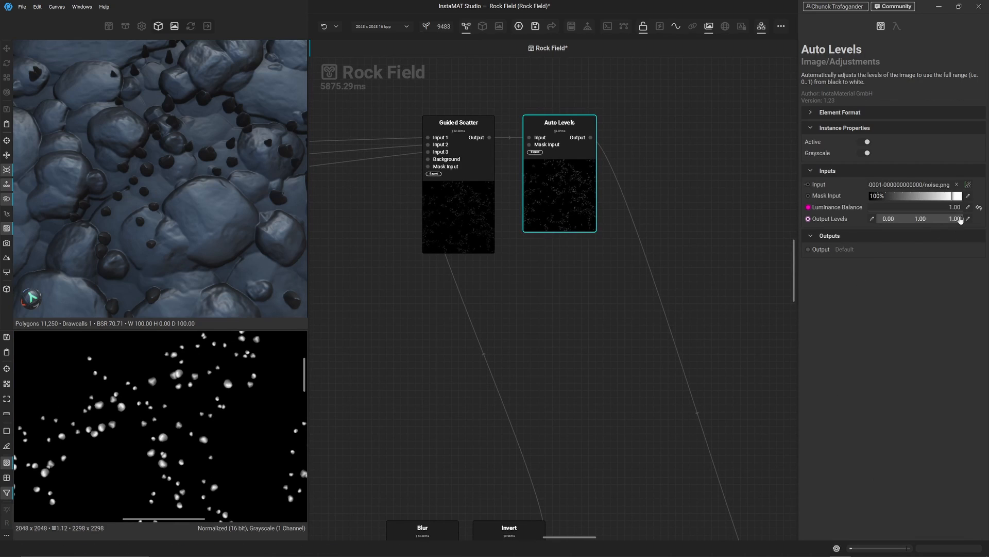
left_click_drag(961, 219, 910, 218)
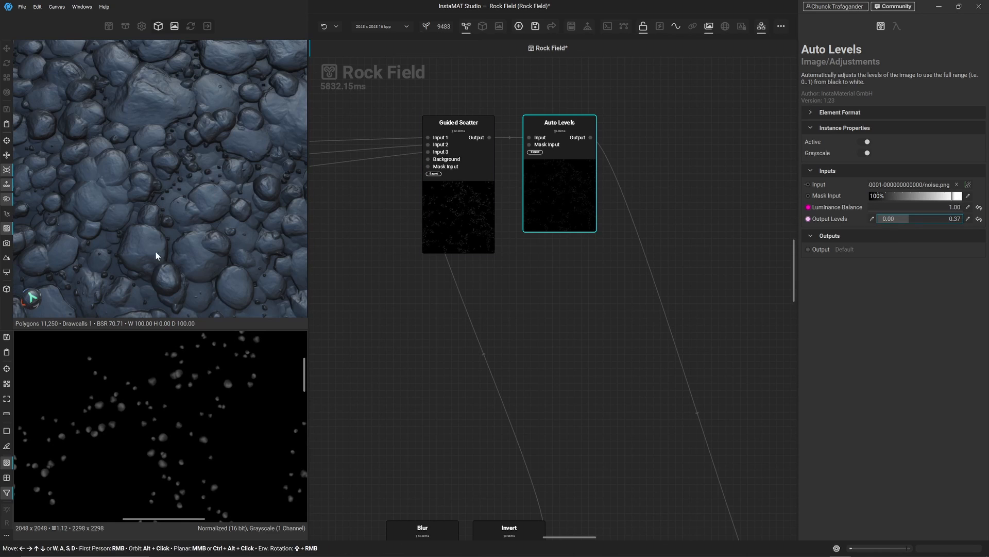
- Check the lowered small rocks in the 3D view and set the duplicated Guided Scatter's mask Density to 0.88
left_click_drag(163, 255, 156, 187, "alt")
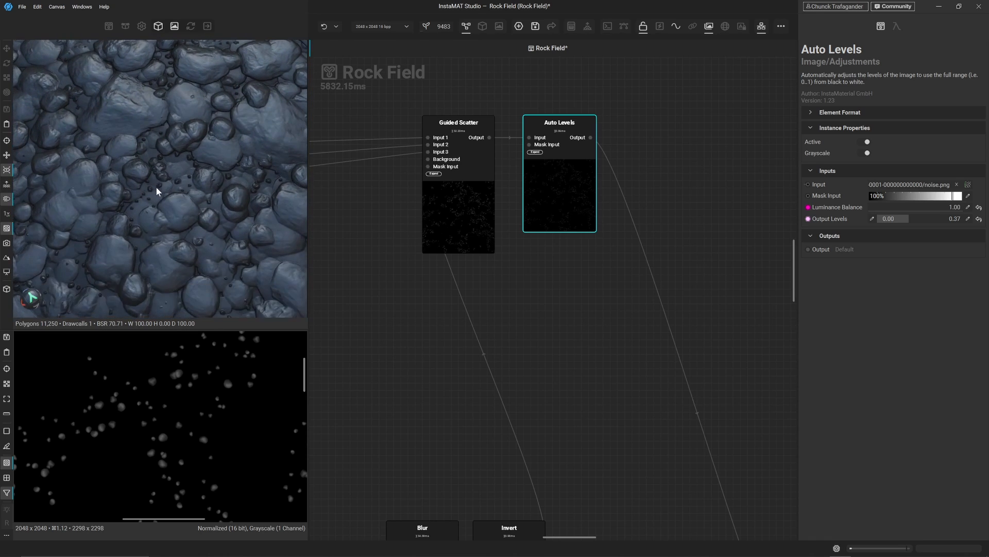
scroll(157, 187, "up", 3)
key("d")
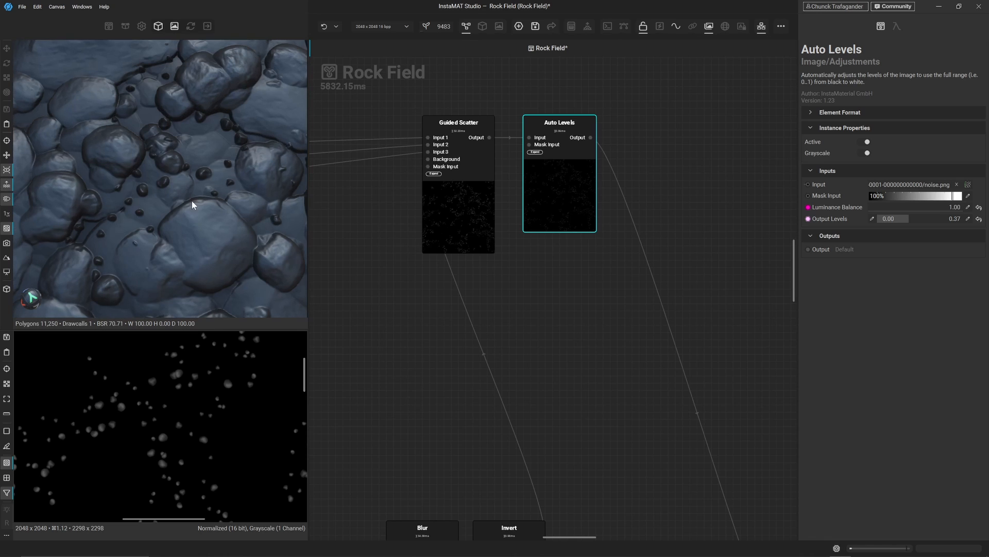
scroll(163, 150, "down", 5)
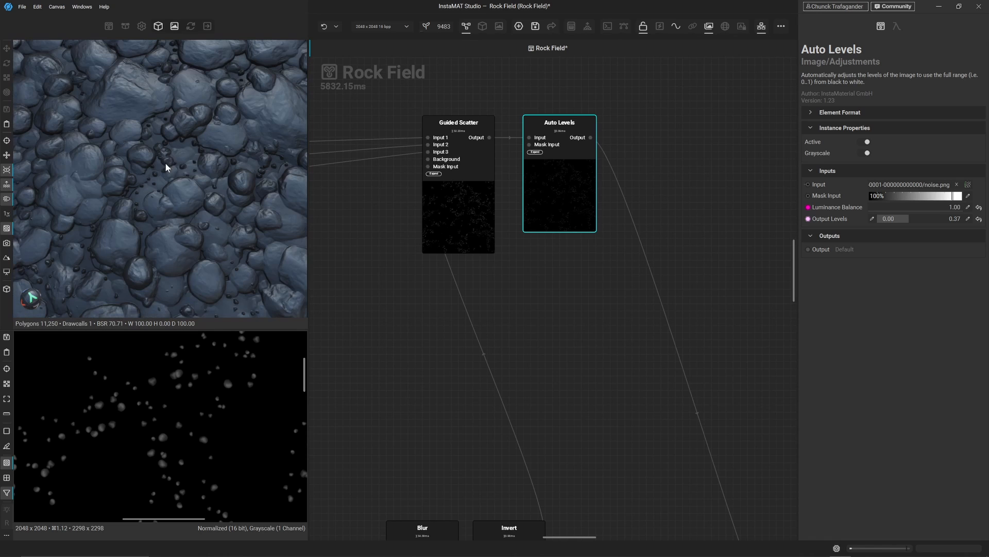
left_click_drag(220, 201, 207, 159, "alt")
scroll(207, 159, "down", 3)
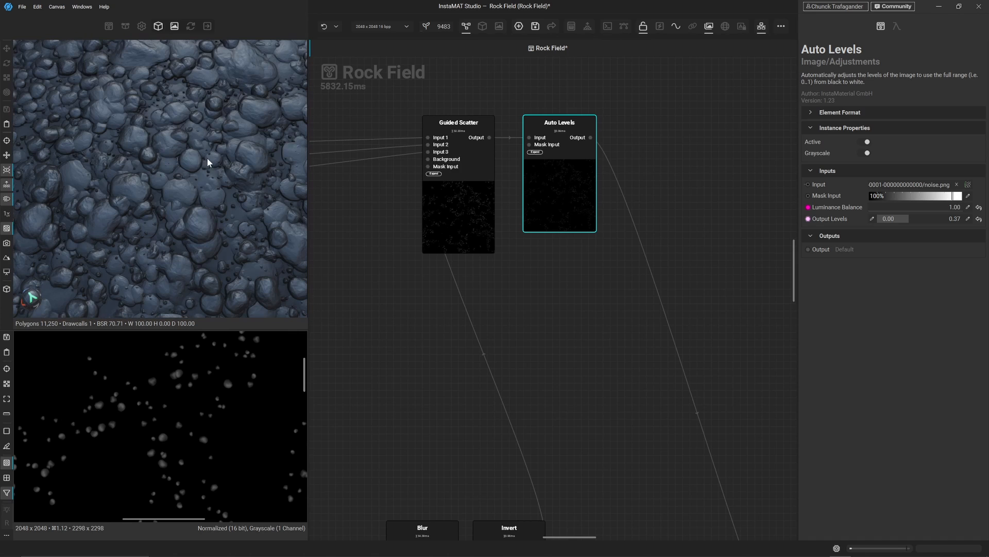
left_click(450, 227)
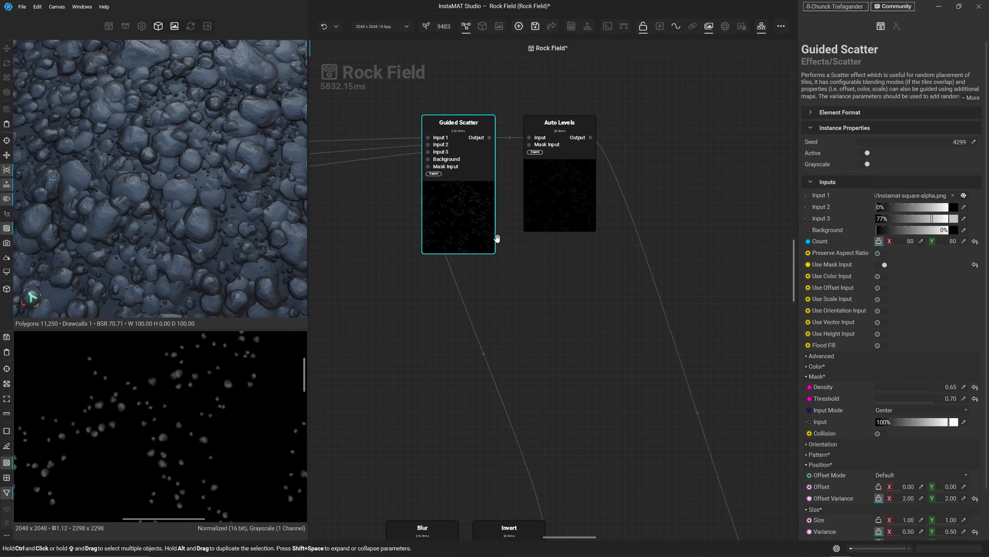
mouse_move(927, 388)
left_mouse_down()
mouse_move(949, 388)
mouse_move(934, 402)
left_mouse_up()
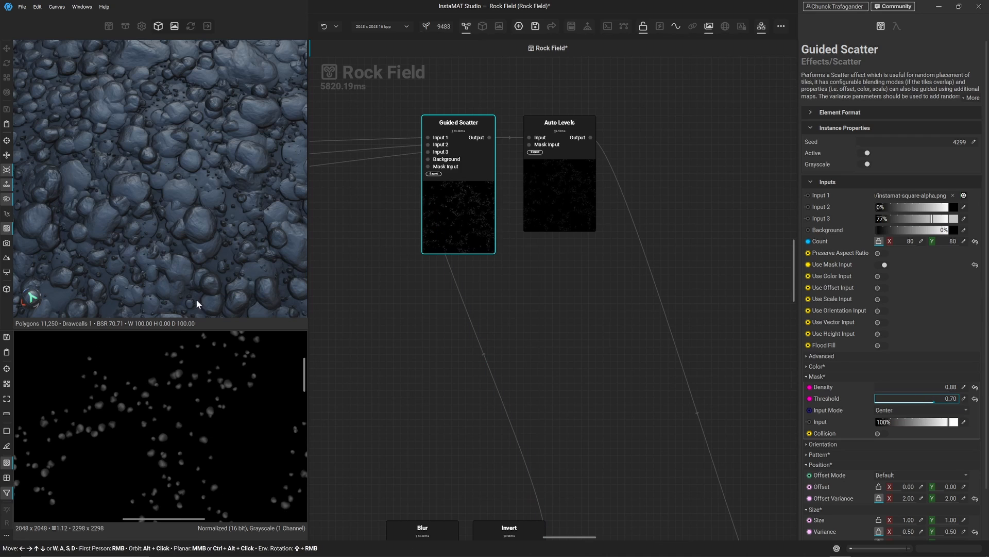
- Enlarge the small scattered rocks by setting the duplicated Guided Scatter's size Scale to 0.60
left_click_drag(196, 299, 184, 233, "alt")
middle_click_drag(184, 233, 168, 245)
scroll(169, 243, "up", 4)
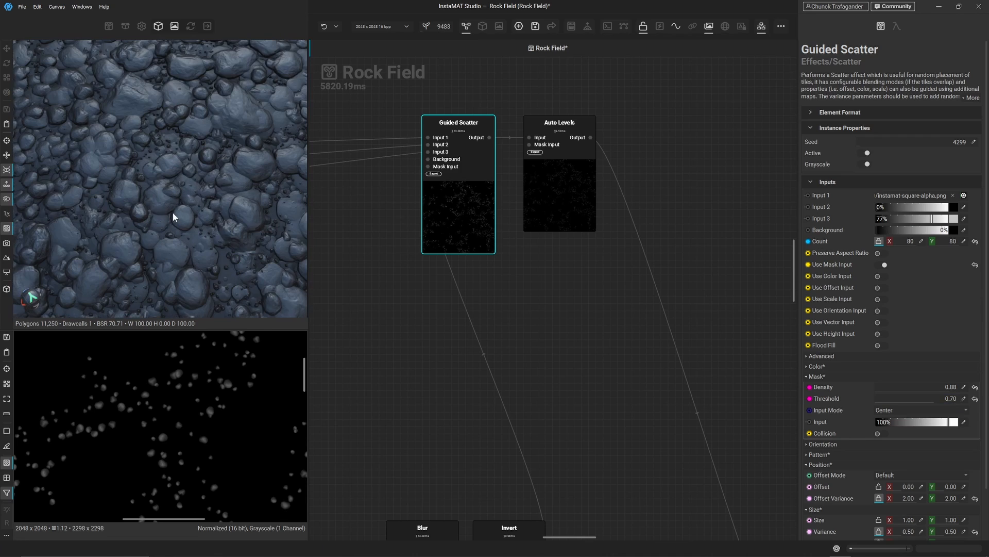
mouse_move(172, 212)
middle_mouse_down()
mouse_move(166, 201)
mouse_move(165, 215)
middle_mouse_up()
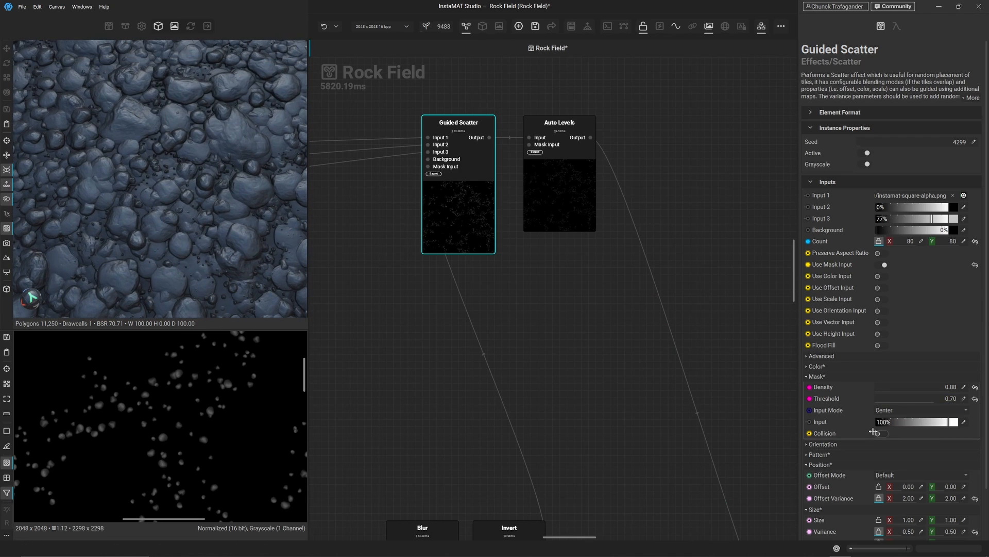
scroll(821, 397, "down", 2)
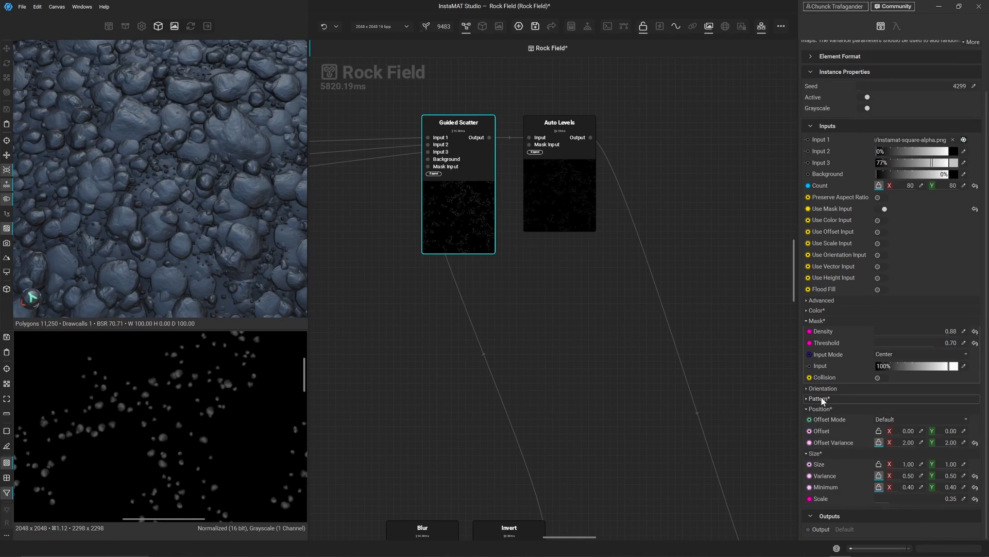
left_click(888, 503)
mouse_move(891, 502)
left_mouse_down()
mouse_move(921, 502)
mouse_move(910, 502)
left_mouse_up()
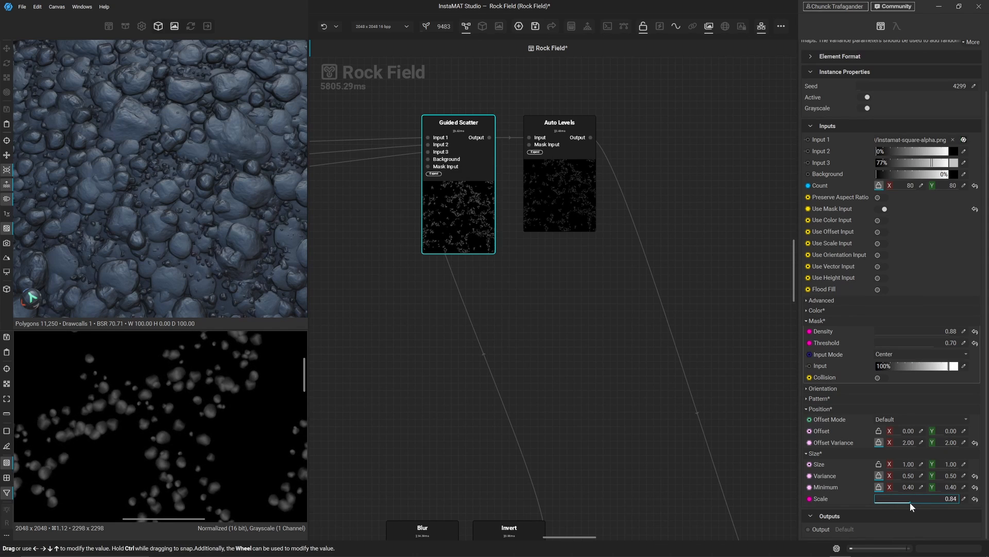
left_click(963, 499)
type(".6")
key("Return")
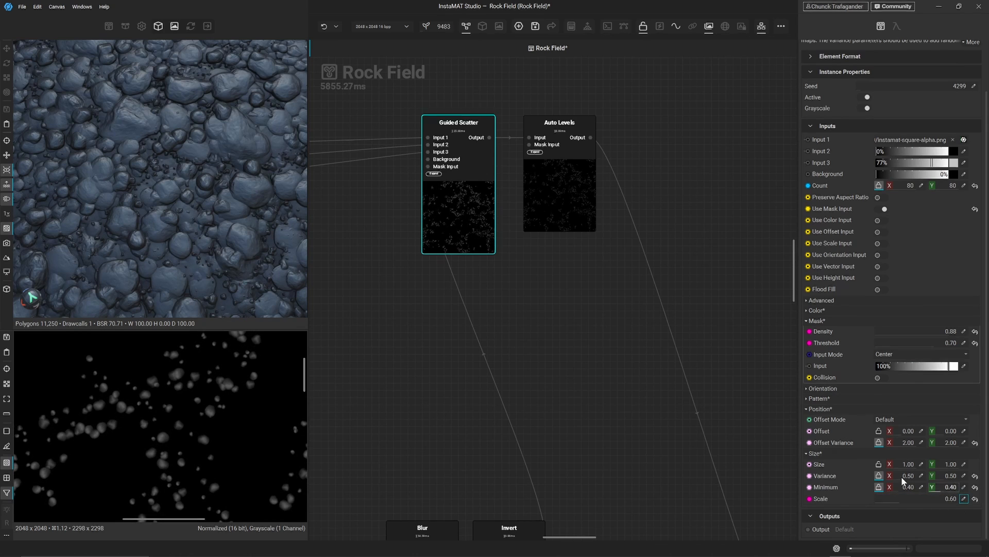
left_click_drag(216, 135, 224, 208, "alt")
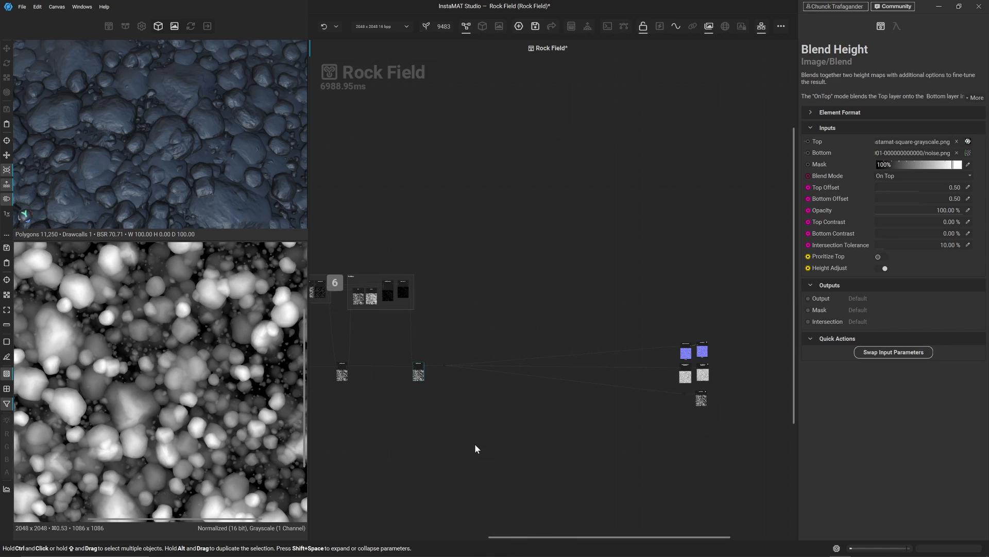
- Add a Gradient Map node above the main chain, fed from the reroute point after the final Blend Height
scroll(443, 412, "up", 5)
middle_click_drag(455, 338, 484, 409)
scroll(485, 409, "up", 2)
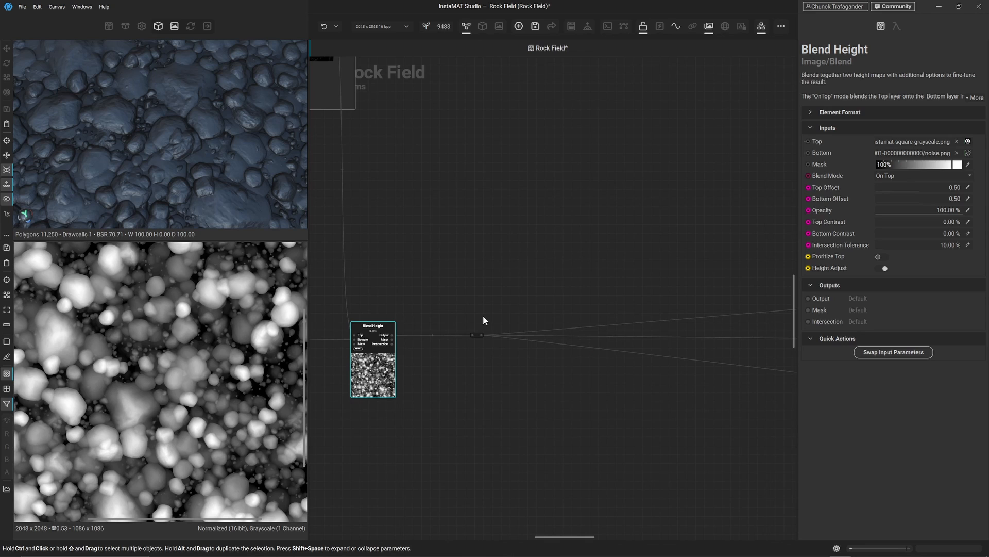
left_click_drag(483, 335, 564, 177)
type("gradien")
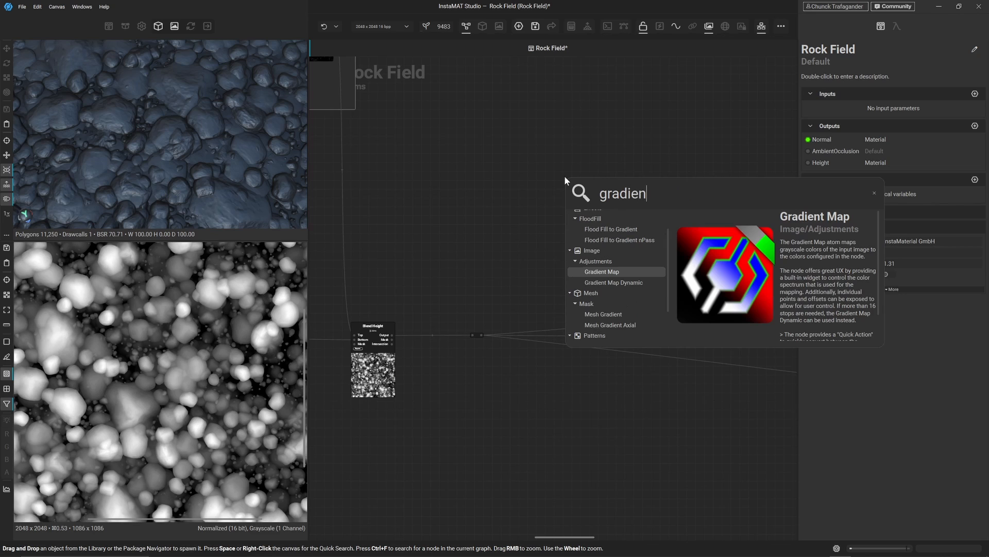
key("Return")
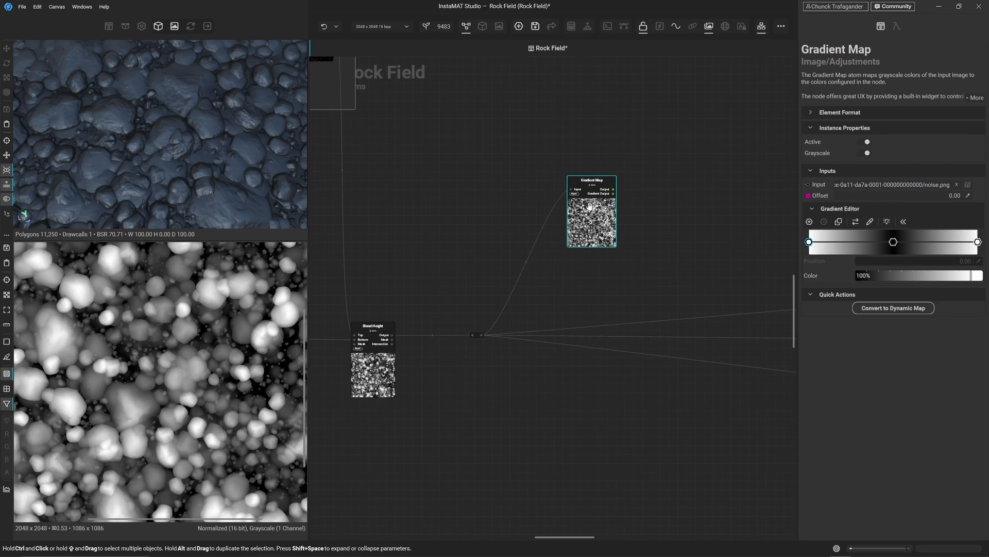
middle_click_drag(596, 221, 539, 256)
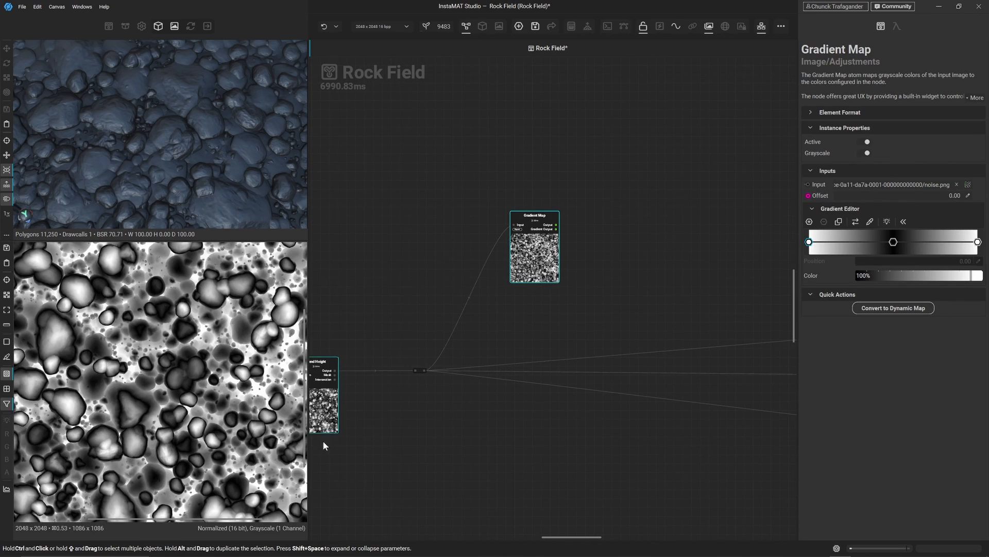
middle_click_drag(577, 317, 529, 342)
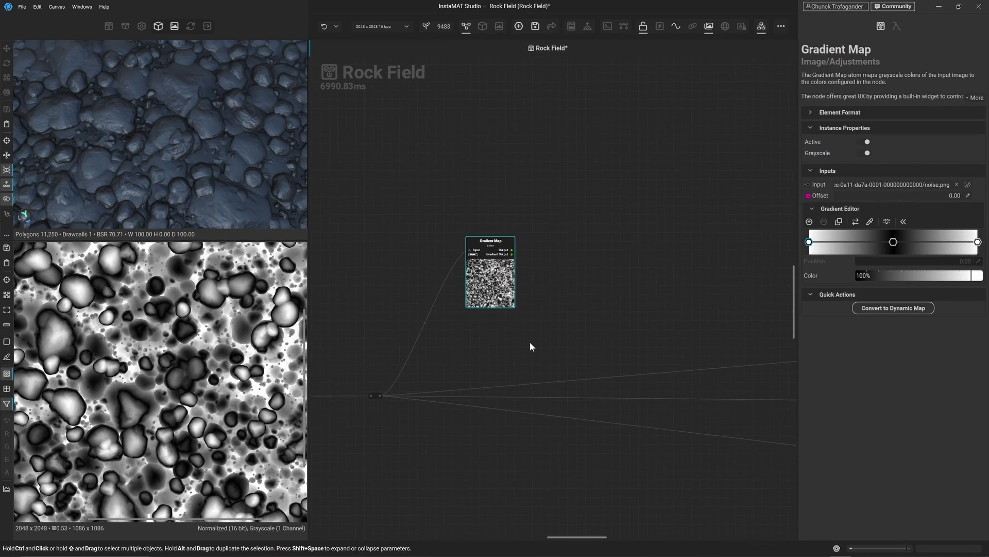
- Switch the Gradient Map from grayscale to color and remove its middle green stop
scroll(529, 342, "up", 4)
middle_click_drag(498, 287, 510, 331)
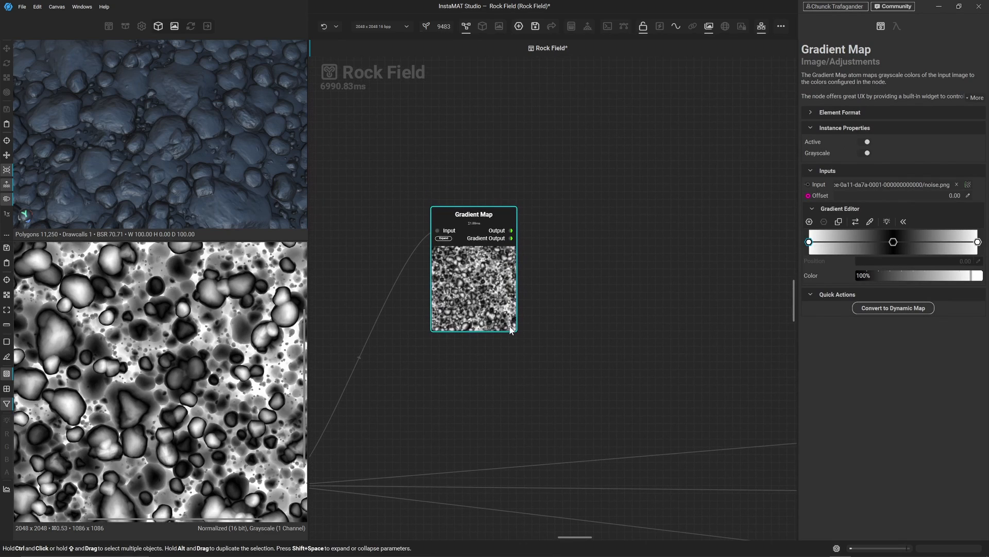
left_click(867, 152)
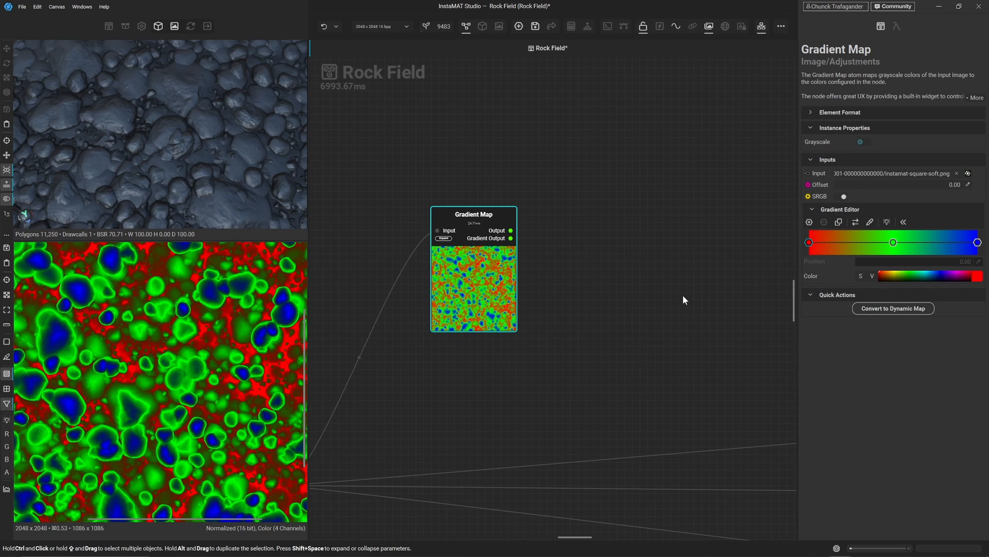
left_click(893, 242)
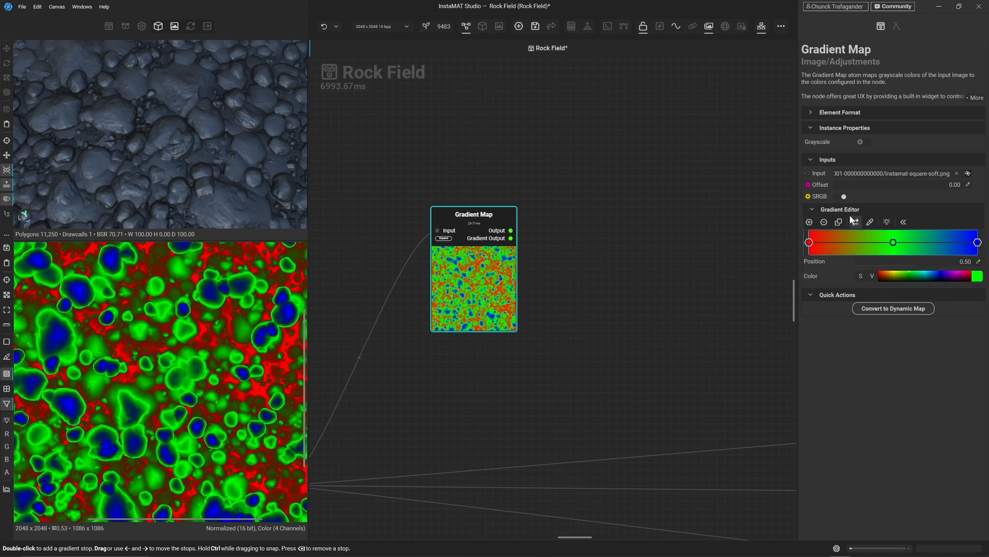
left_click(825, 222)
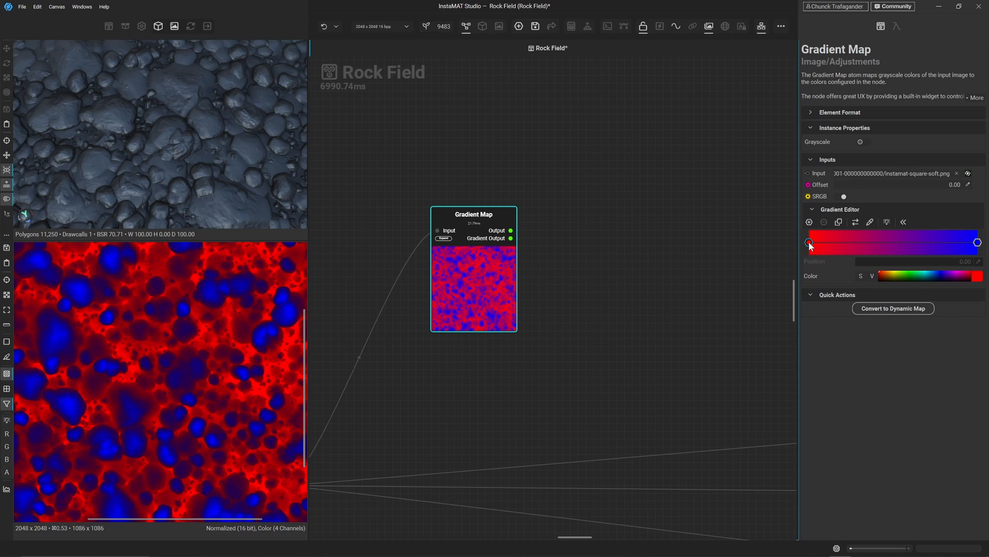
- Sample a dark brown for the gradient's red starting stop, with HSV 0.0882, 0.2125, 0.3137
left_click(978, 277)
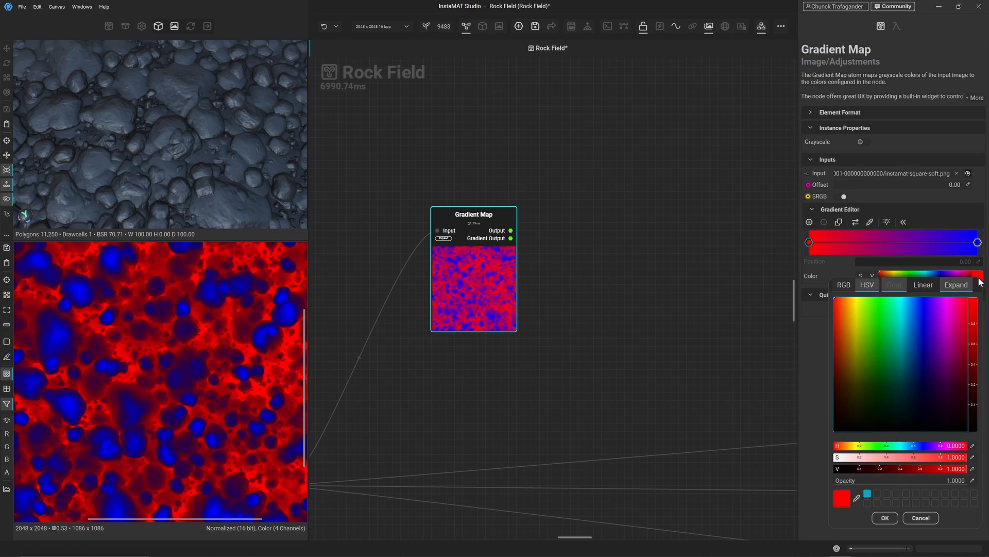
left_click(856, 498)
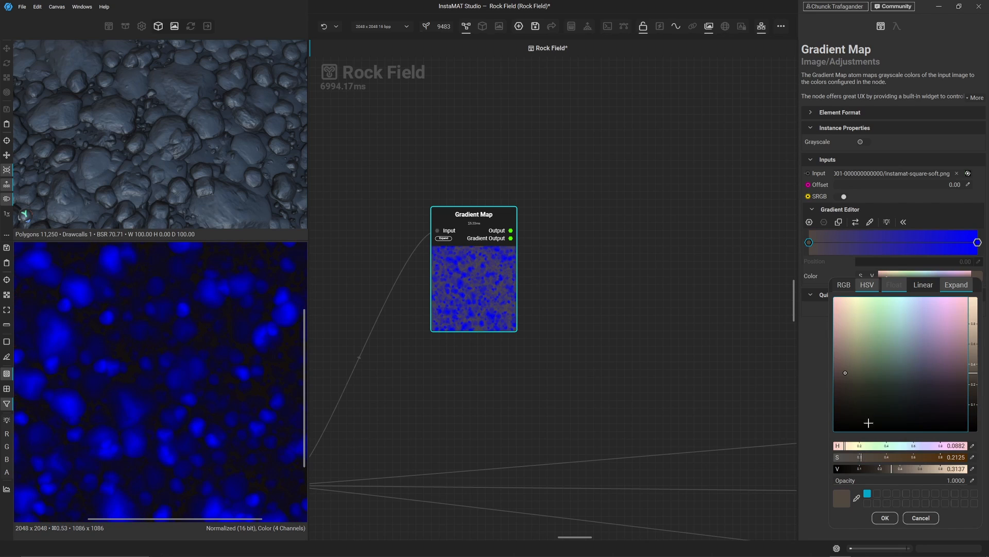
left_click(885, 518)
- Sample a neutral gray for the gradient's blue end stop, with HSV 0.6667, 0.0211, 0.3725
left_click(977, 243)
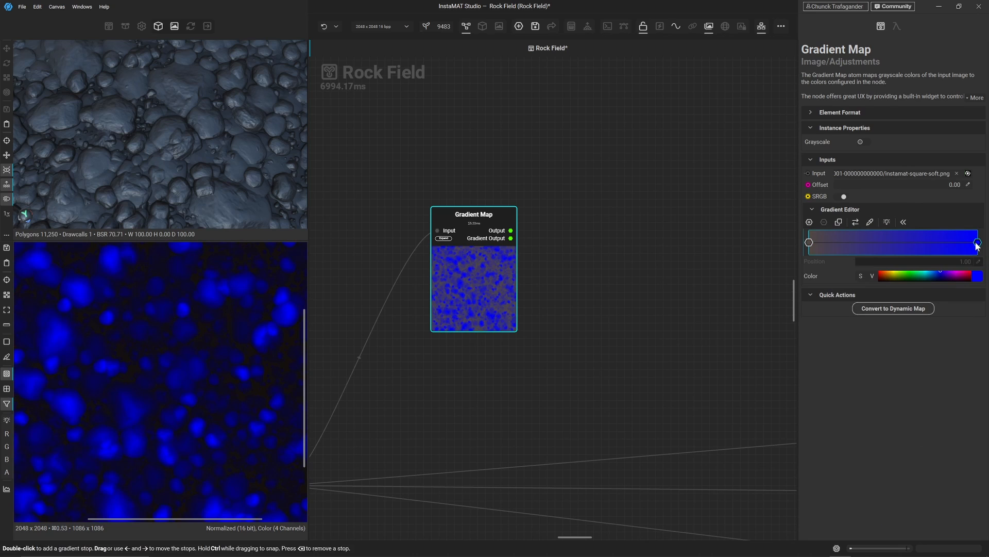
left_click(978, 276)
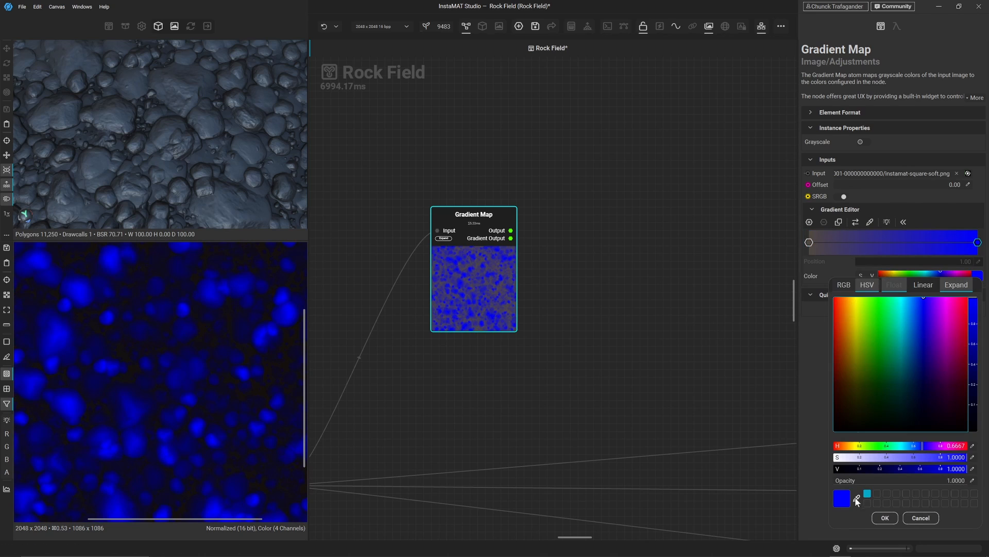
left_click(856, 501)
left_click(1, 268)
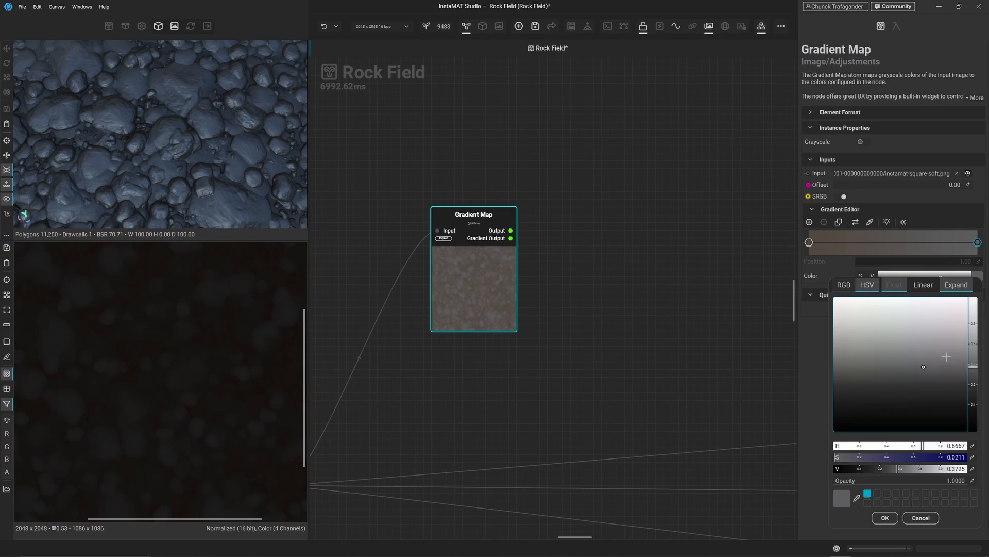
left_click(884, 517)
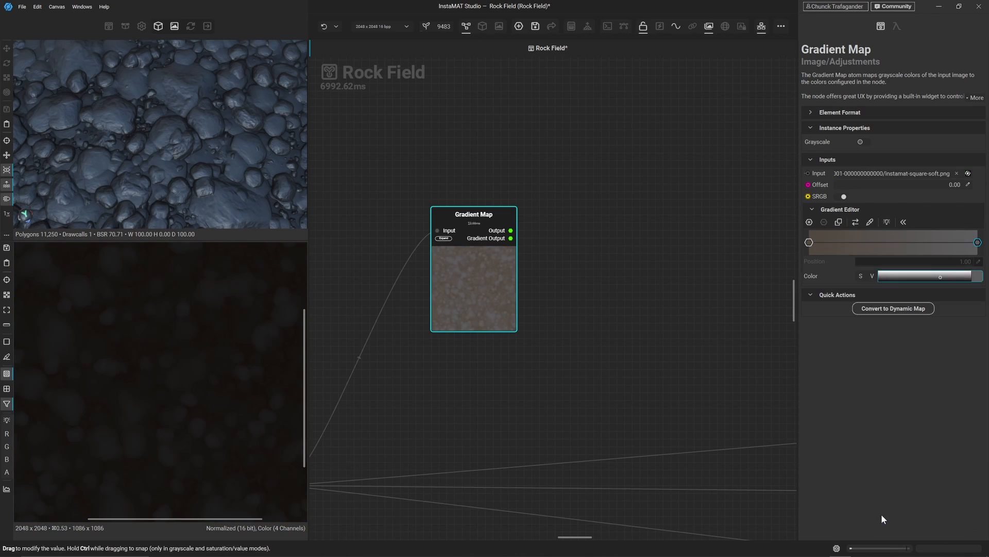
- Expose the Gradient Map's color output as a graph output named BaseColor
left_click(455, 230)
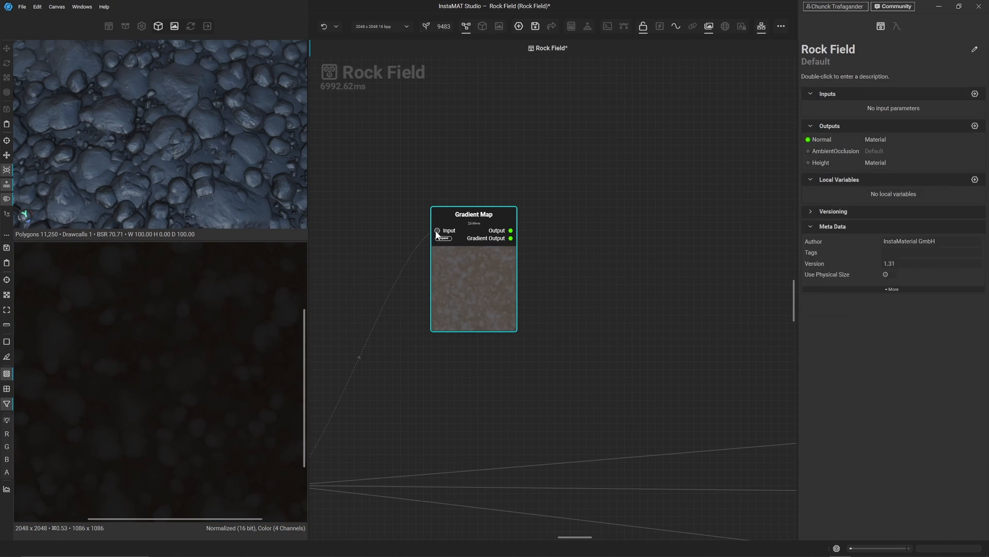
left_click(514, 233)
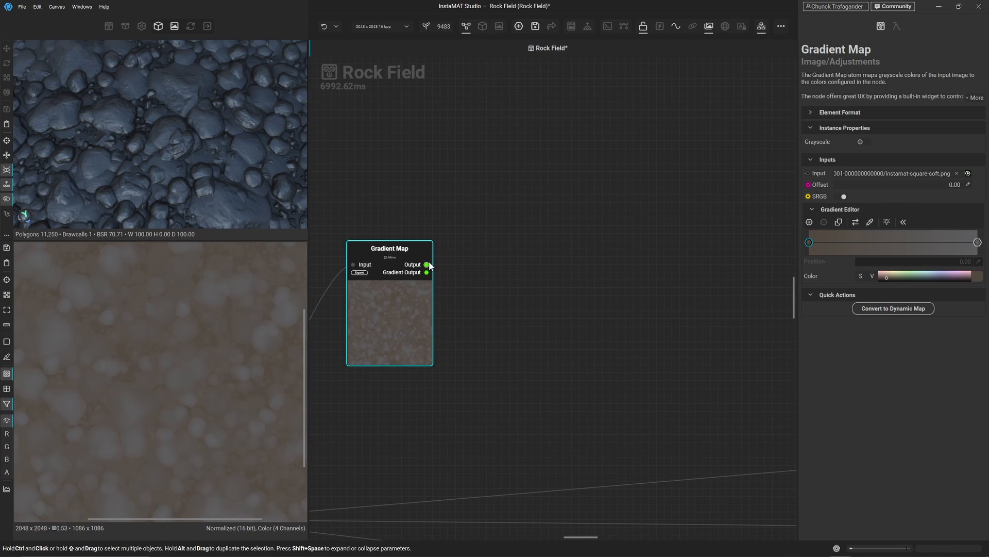
left_click_drag(428, 265, 537, 265)
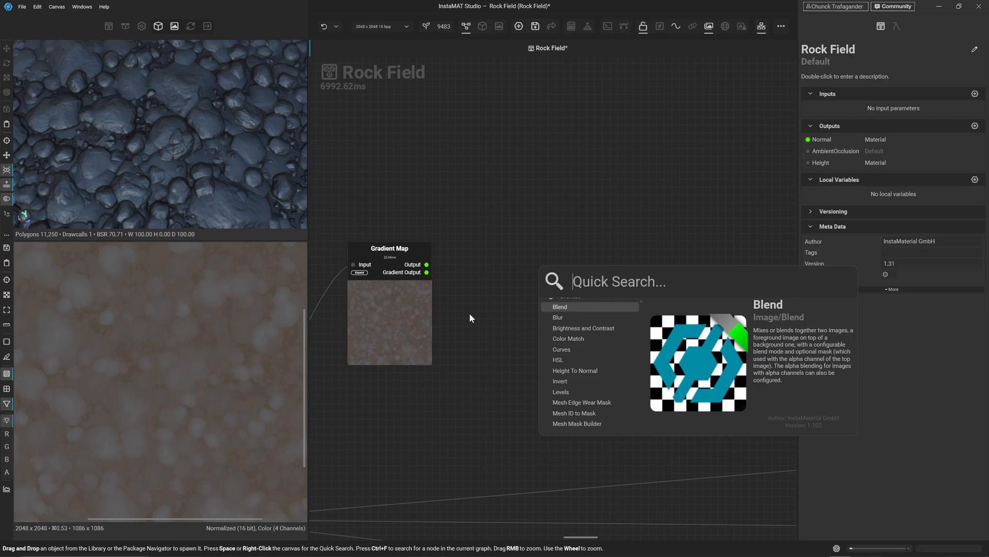
type("B")
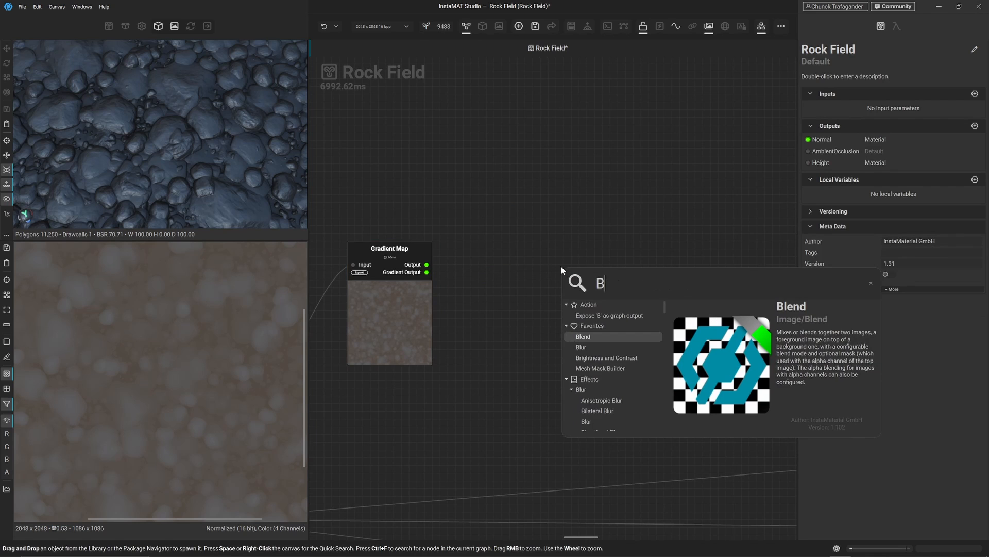
type("aseColor")
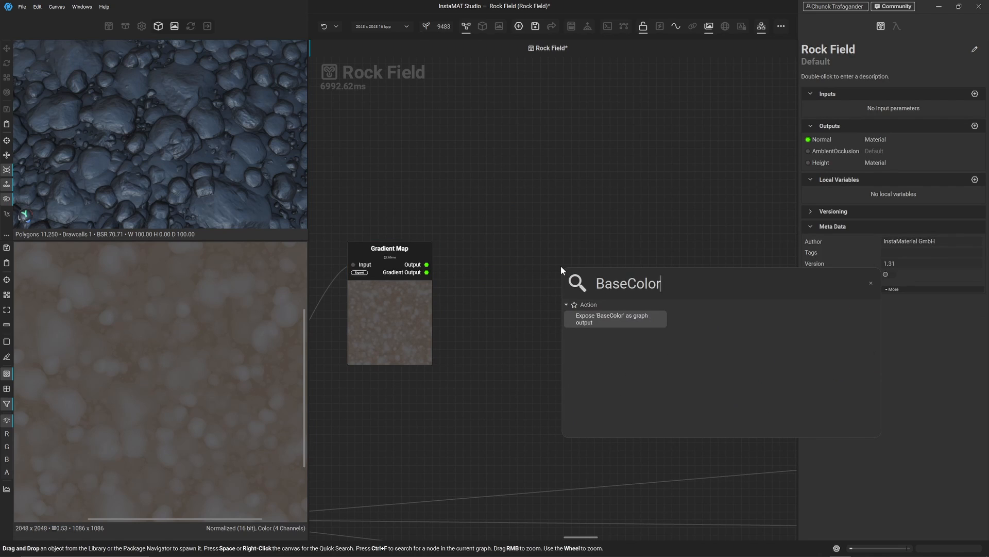
left_click(604, 319)
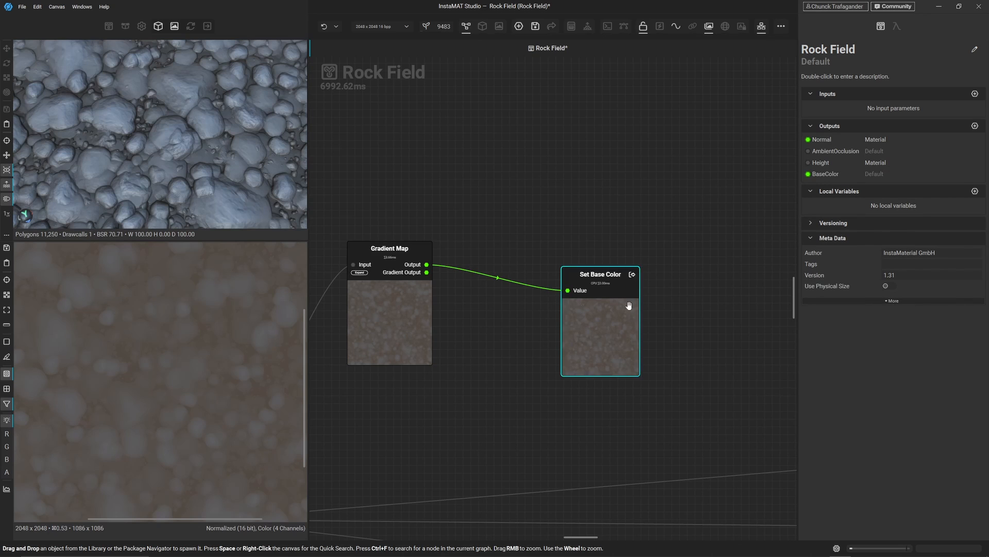
- Examine the colored rocks in the 3D view, cycling through the BaseColor, Normal, Height and Ambient Occlusion channel previews
left_click(574, 249)
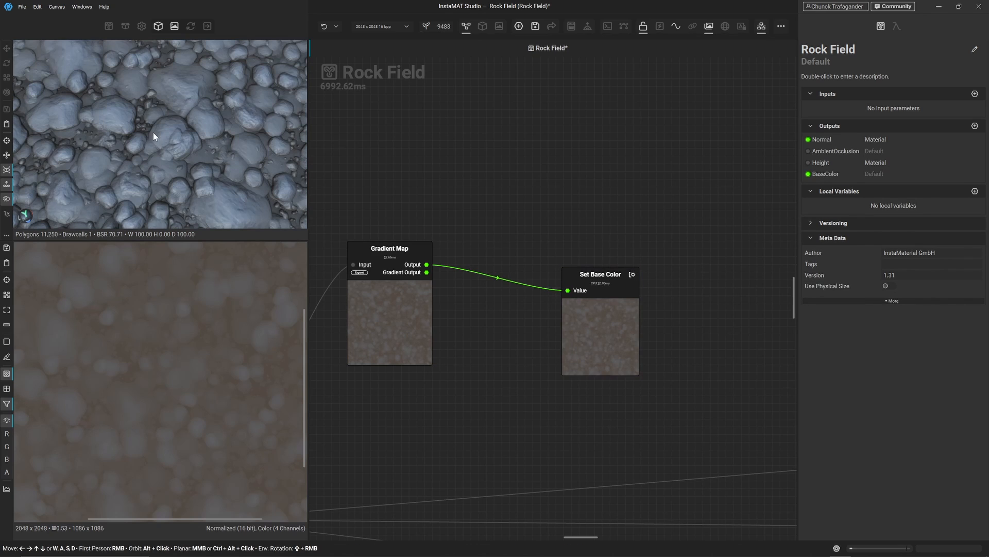
left_click_drag(146, 131, 163, 115, "alt")
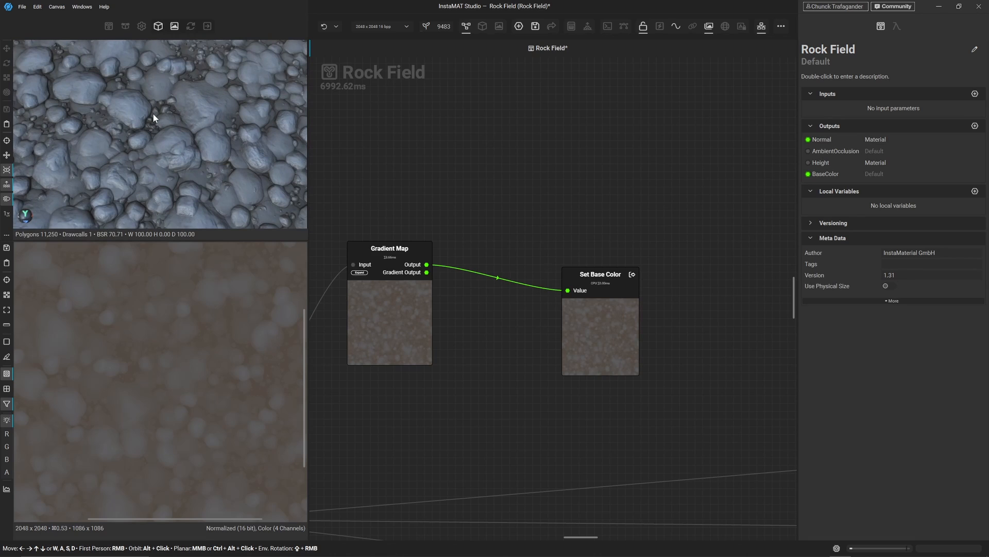
key("c")
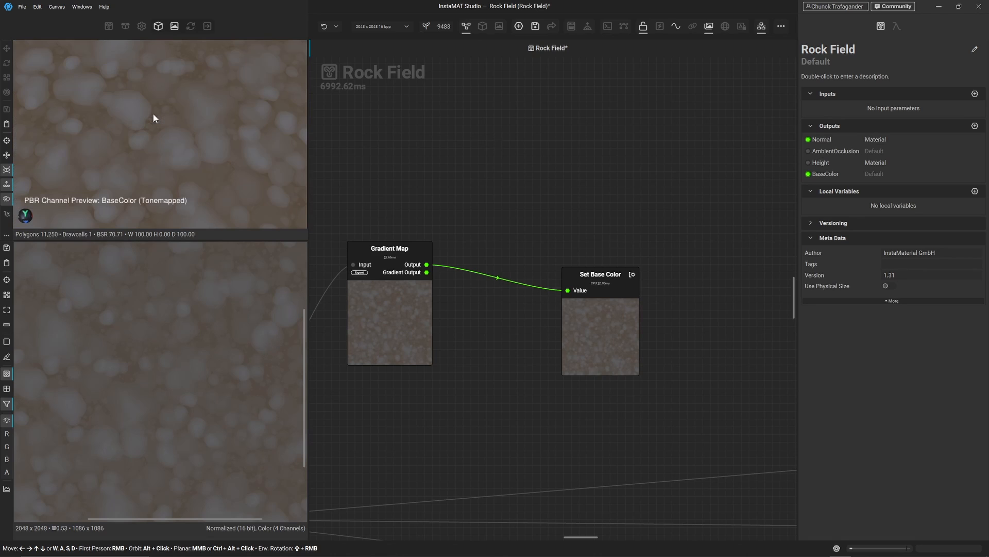
left_click_drag(153, 114, 82, 181, "alt")
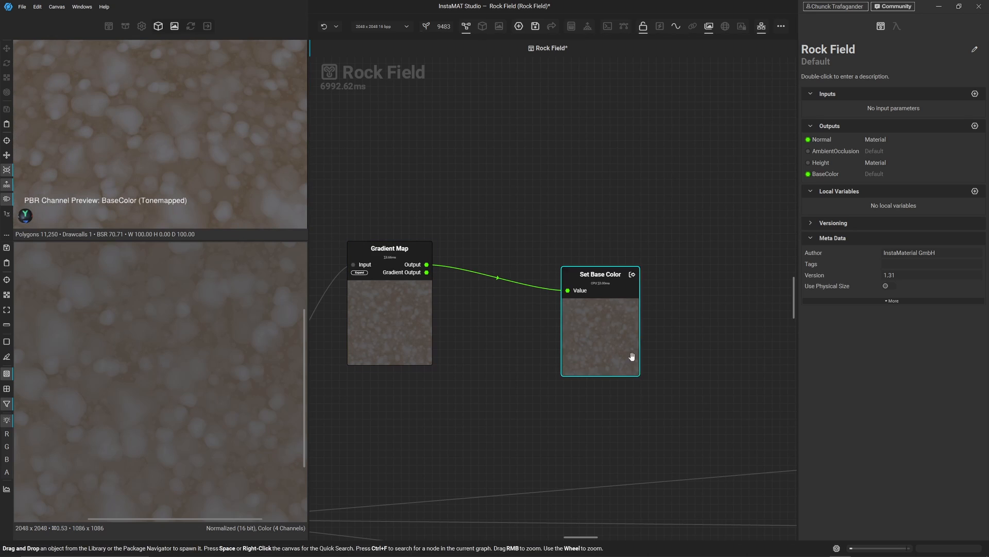
key("c")
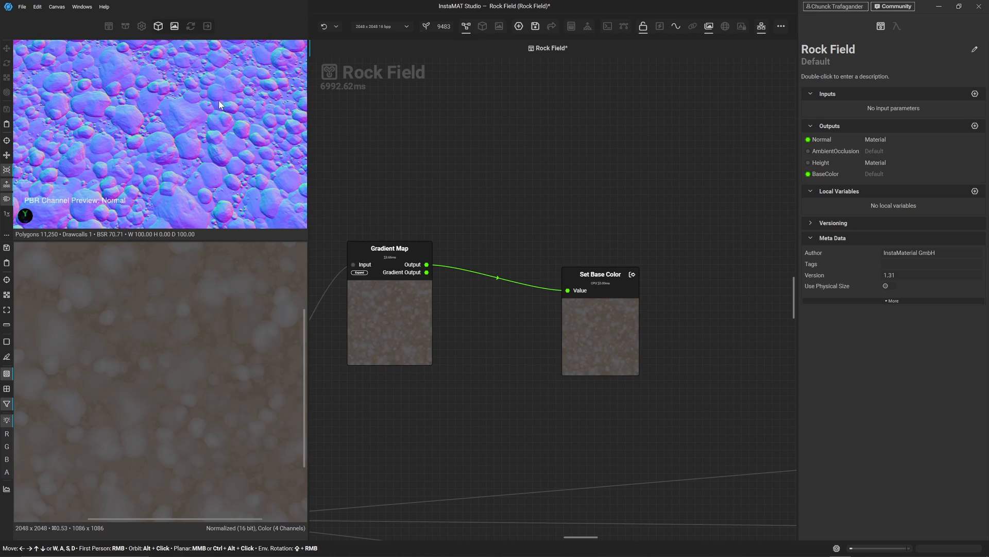
key("c")
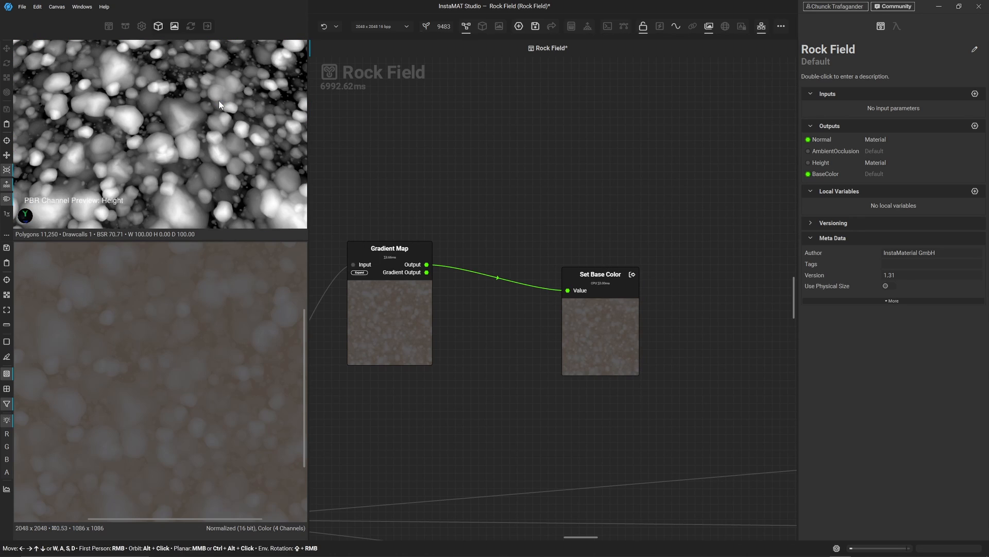
key("c")
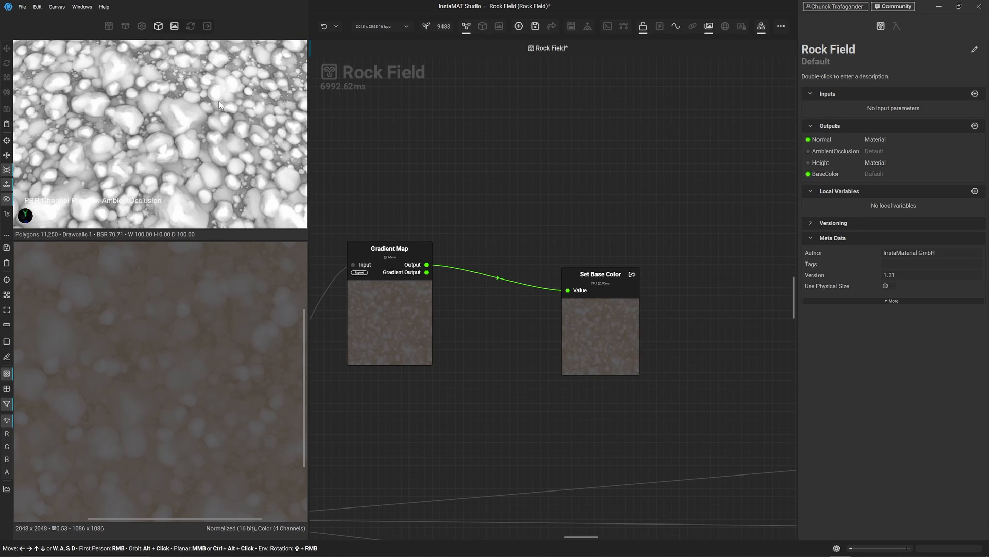
key("c")
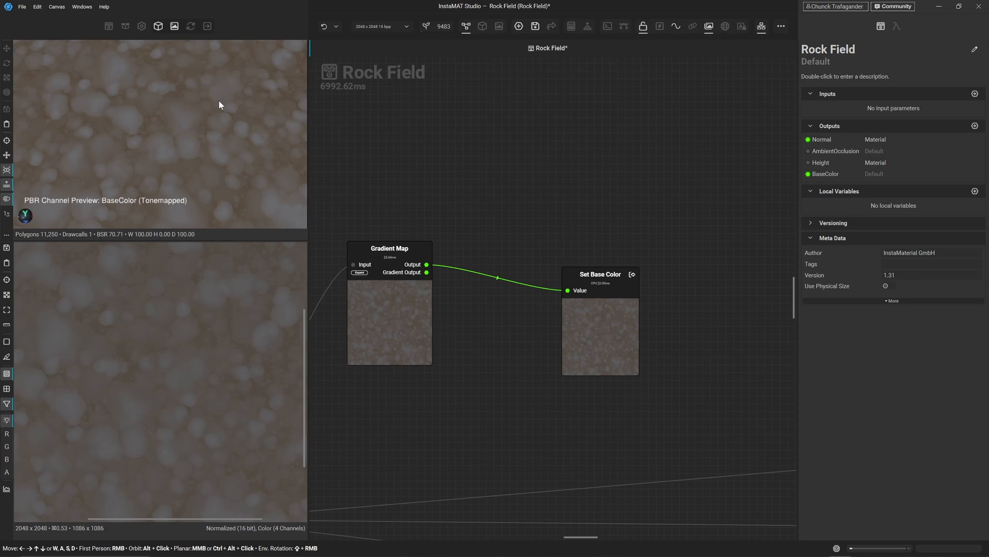
key("c")
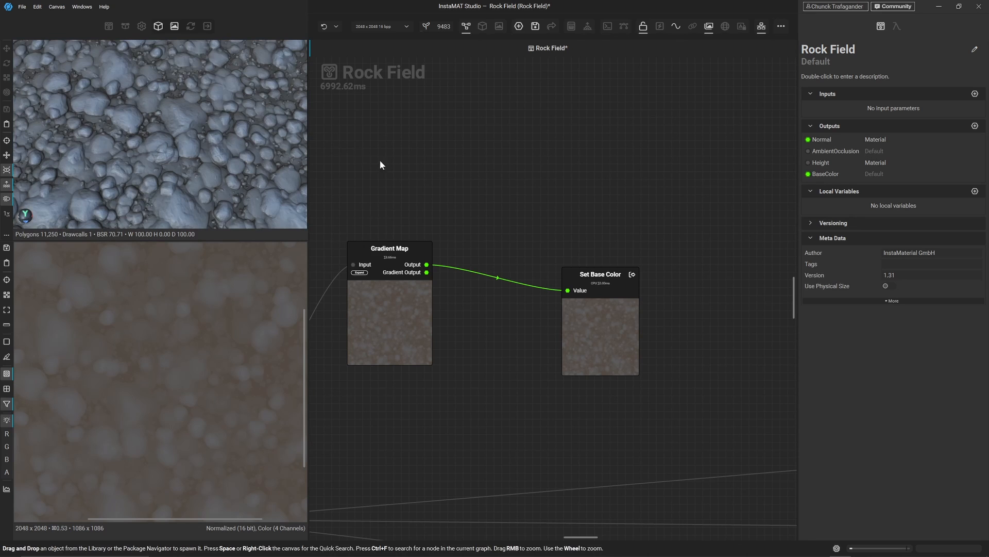
- Place the Set Base Color node above the Set Normal output and line the Gradient Map up with it
scroll(592, 333, "down", 4)
left_click_drag(597, 336, 692, 278)
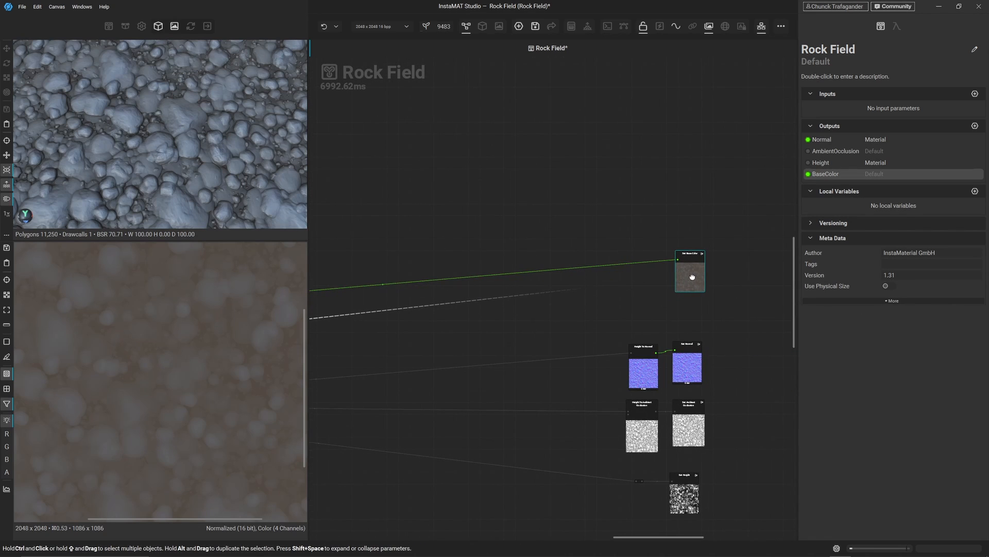
middle_click_drag(687, 278, 956, 299)
middle_click_drag(500, 346, 655, 323)
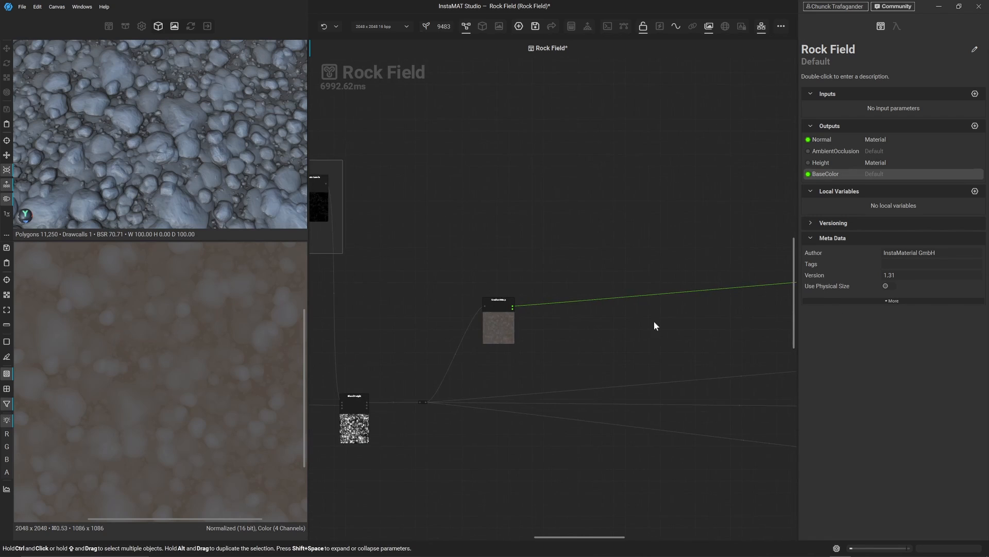
scroll(523, 337, "up", 2)
left_click_drag(473, 327, 514, 260)
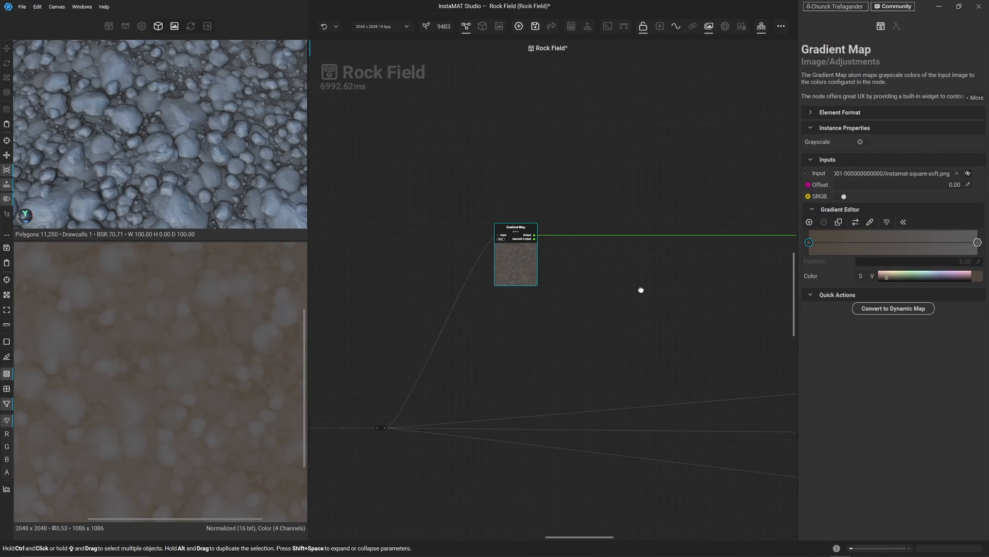
- Insert a Blend node between the Gradient Map and Set Base Color, using the gradient color as its background
middle_click_drag(641, 290, 579, 344)
scroll(579, 344, "up", 2)
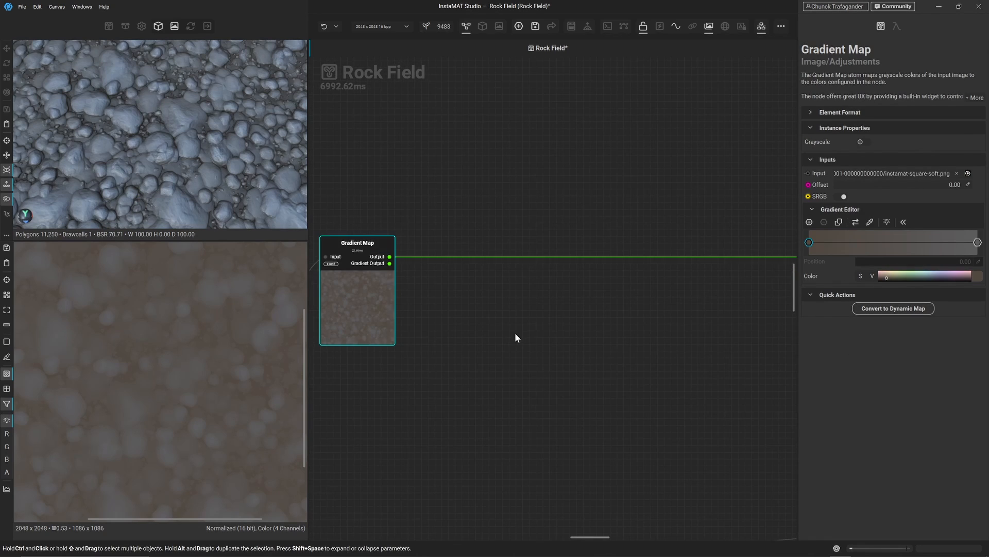
left_click(510, 310)
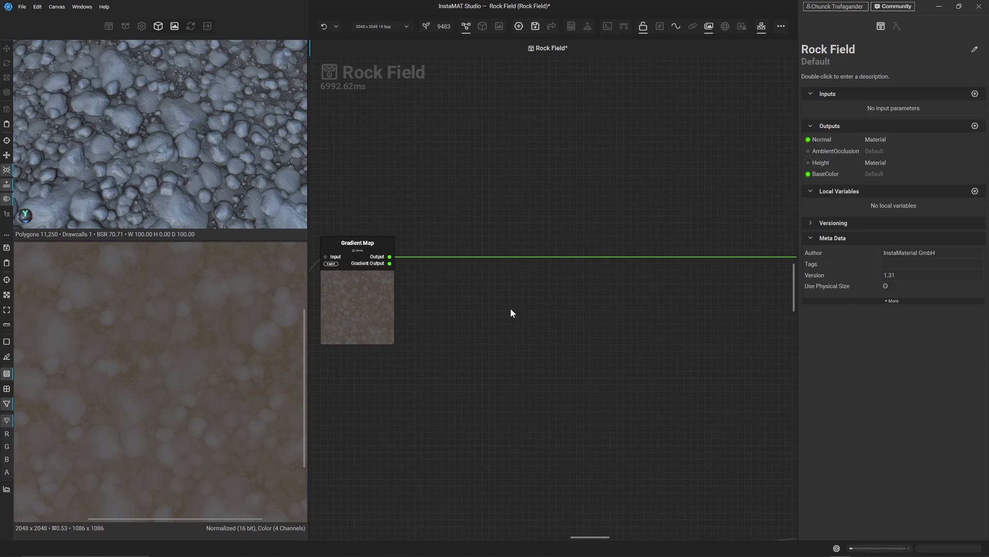
key("b")
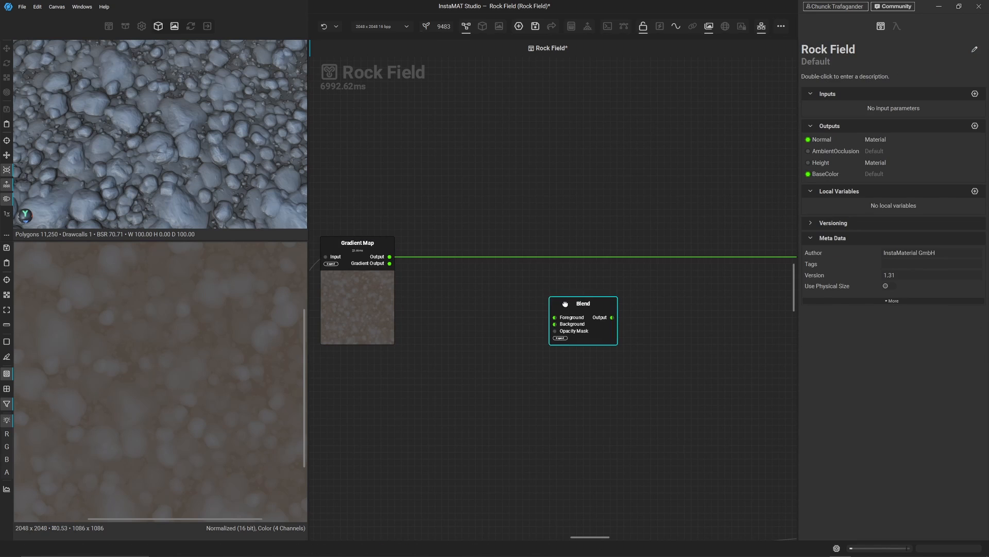
left_click_drag(565, 303, 580, 217)
left_click_drag(390, 256, 563, 236)
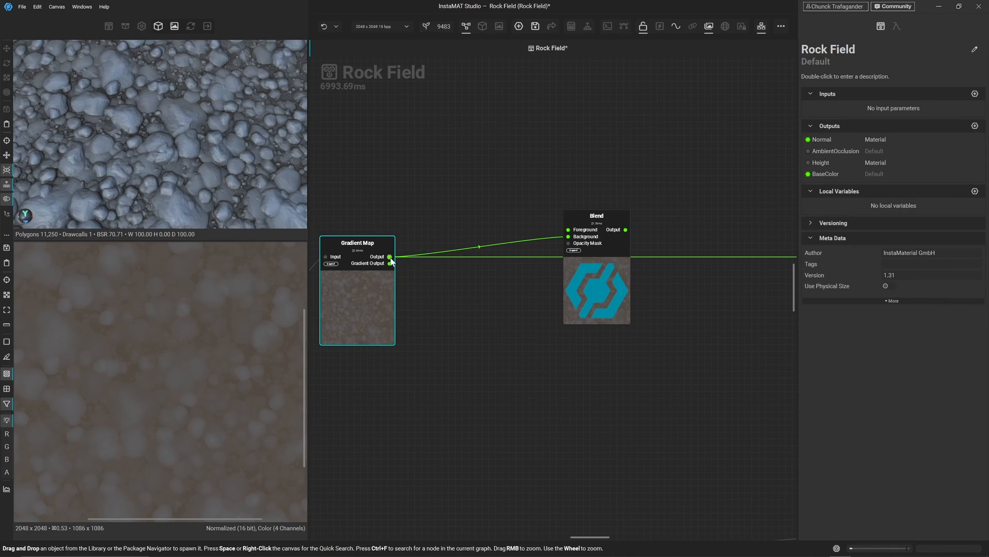
left_click_drag(390, 258, 625, 230)
left_click_drag(603, 222, 589, 242)
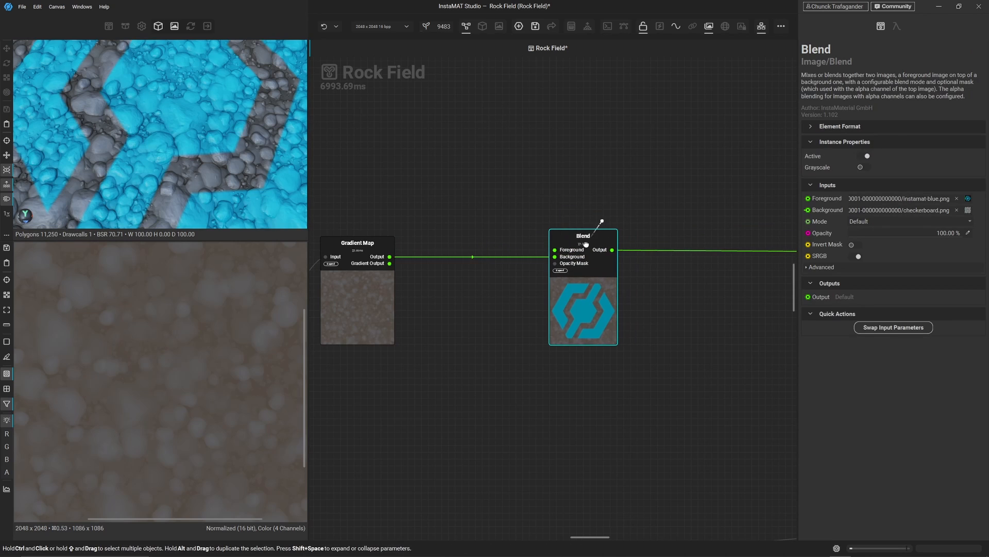
- Add a Clouds Heavy noise node above the Gradient Map and preview its pattern up close
middle_click_drag(500, 194, 564, 260)
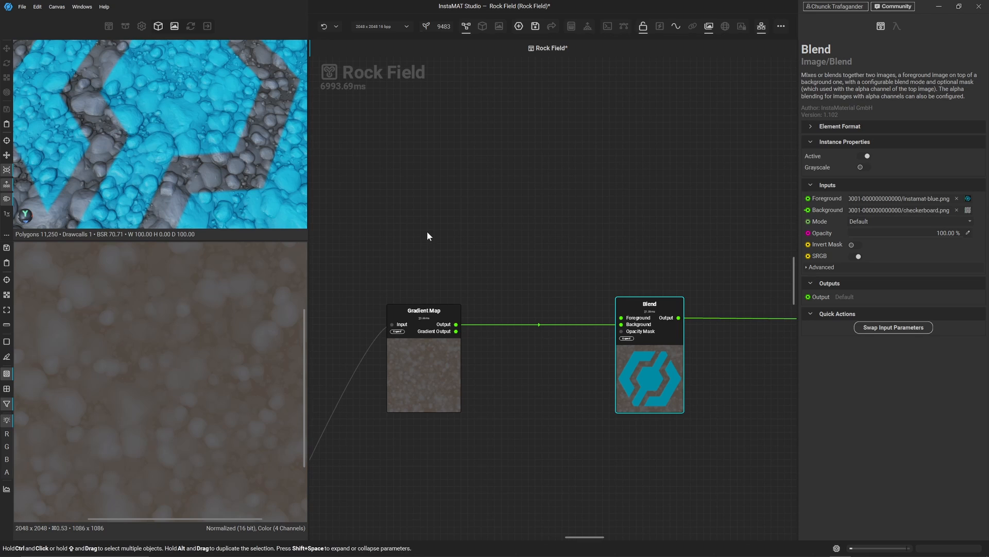
key("space")
type("cloud")
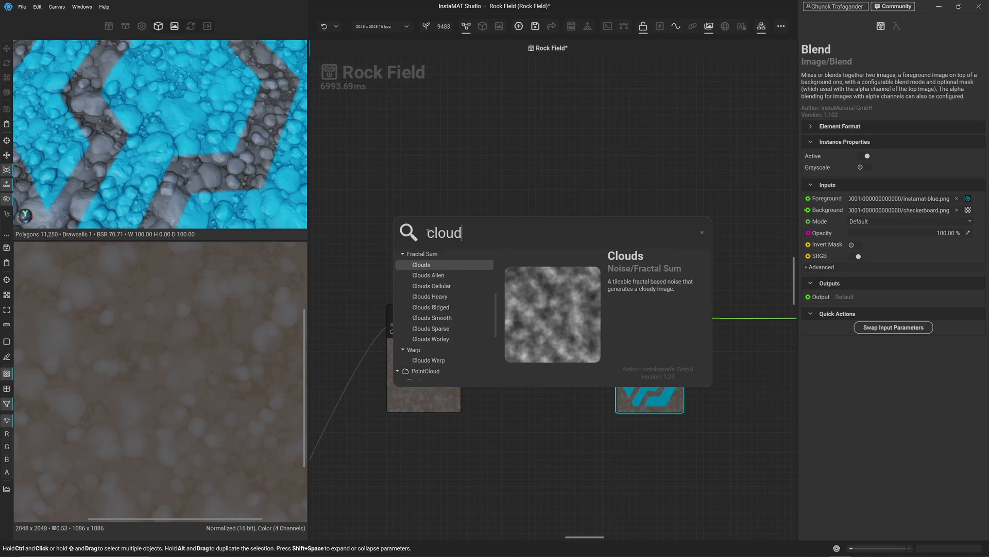
type("s heavy")
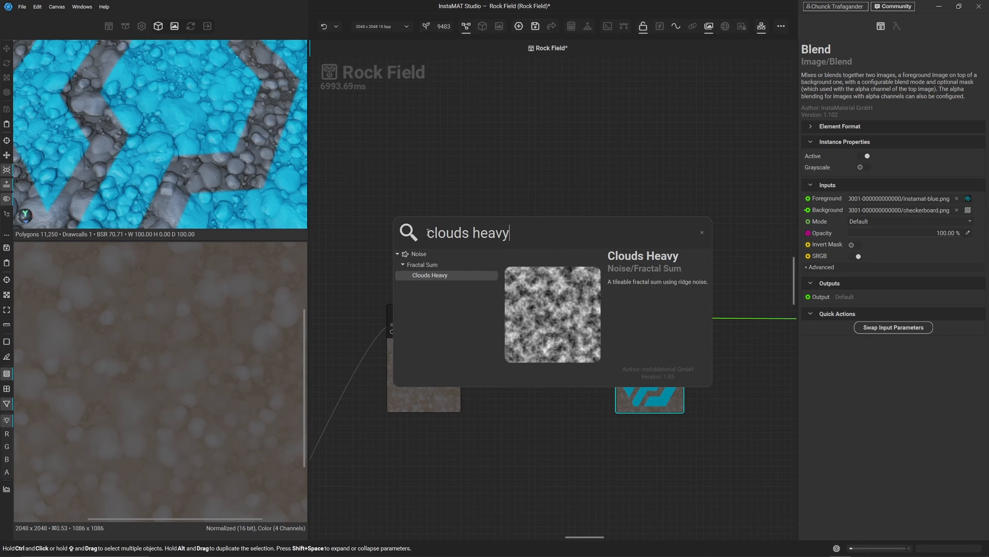
left_click(428, 275)
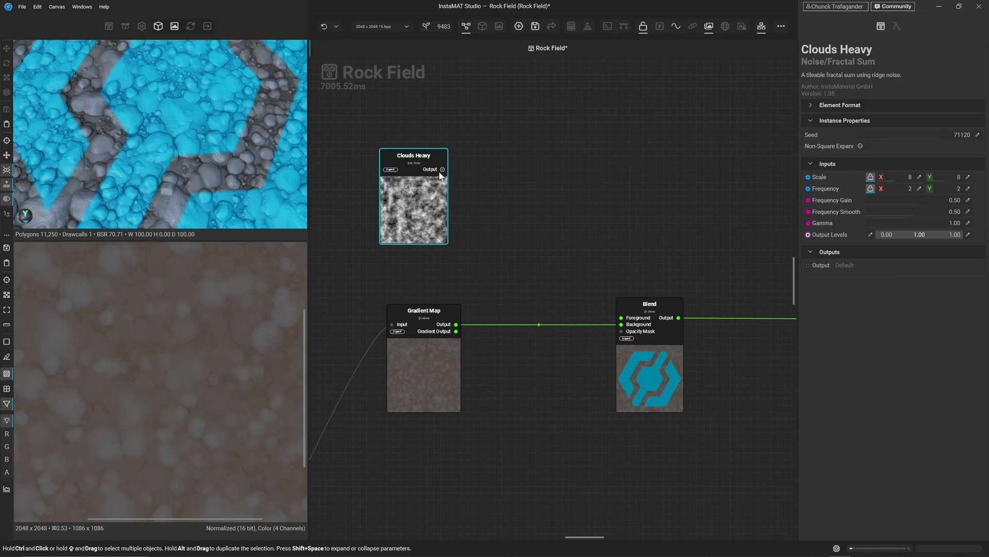
left_click_drag(443, 169, 448, 172)
double_click(416, 190)
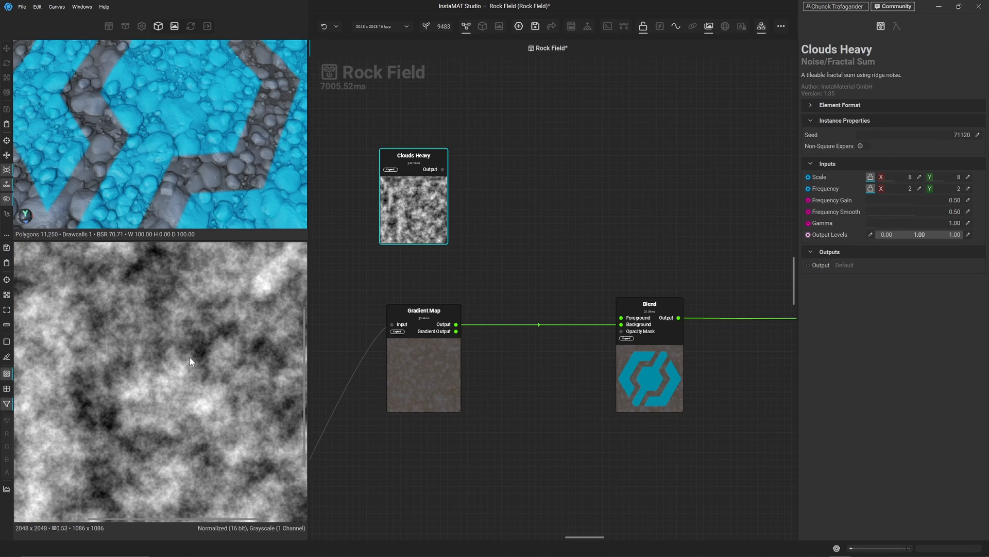
scroll(189, 357, "up", 5)
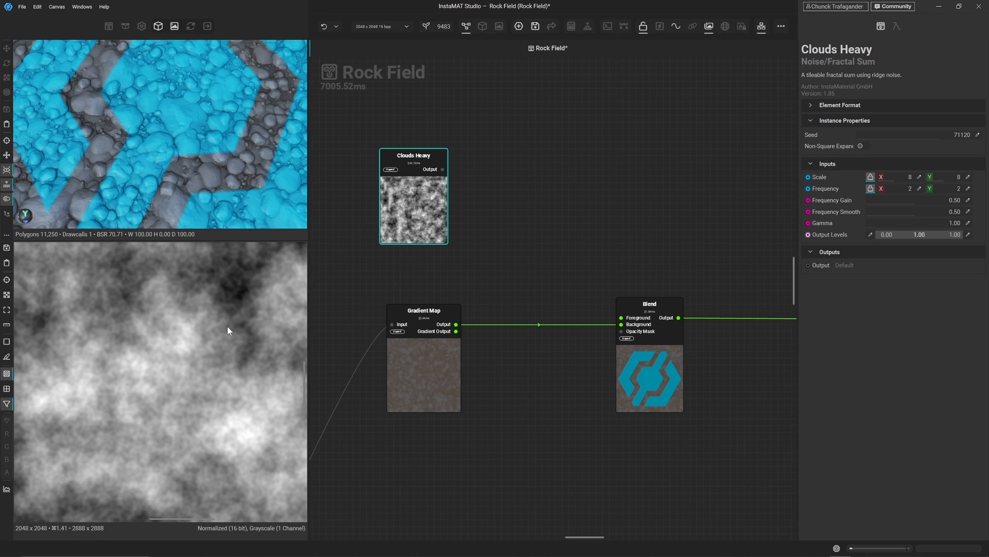
scroll(227, 326, "down", 3)
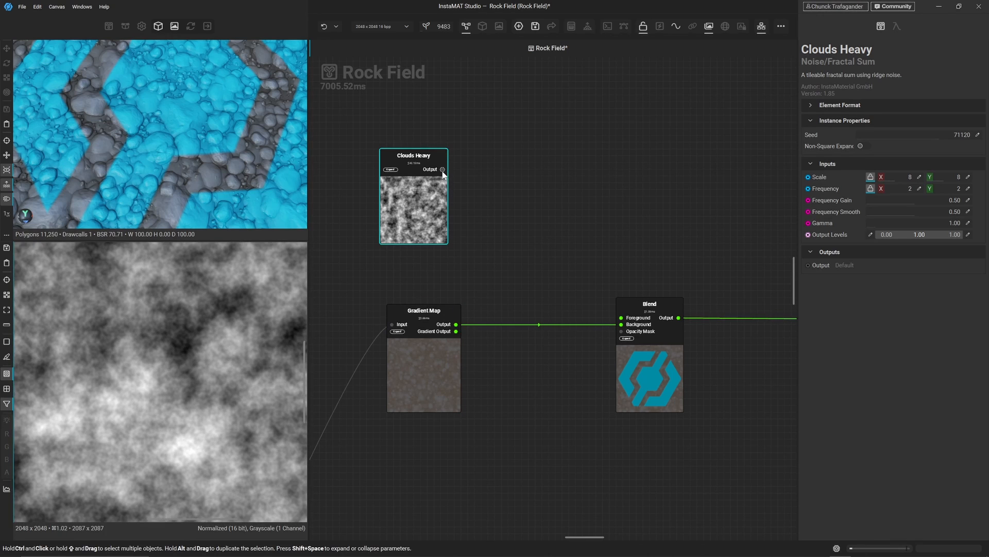
- Feed the Clouds Heavy output into a new Fractal Warp node and line both nodes up above the Gradient Map
left_click_drag(442, 170, 481, 171)
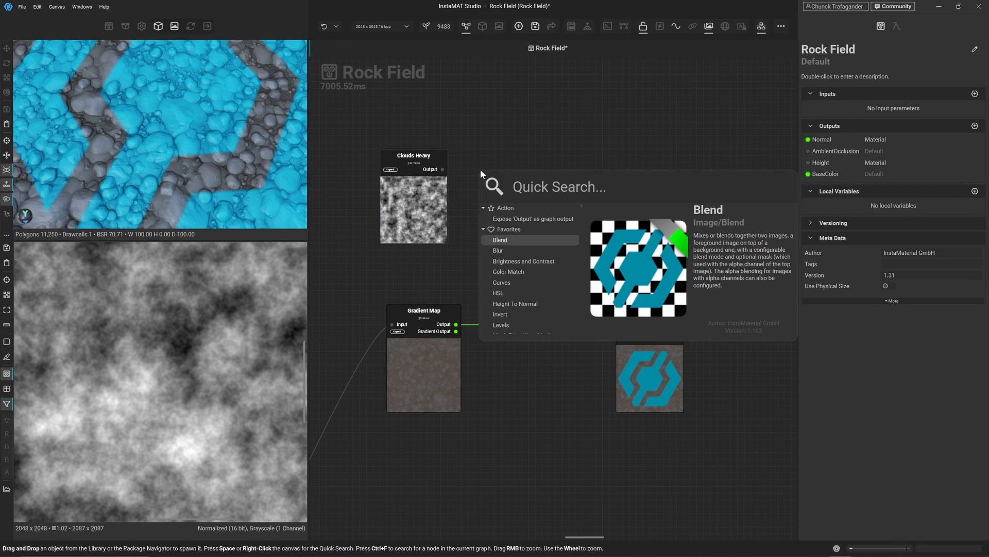
type("fra")
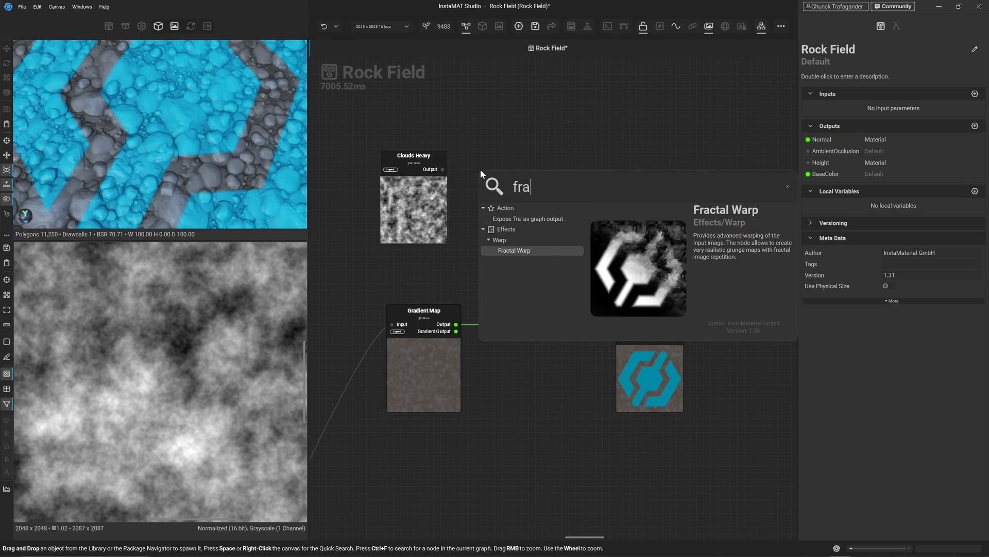
type("cta")
key("Return")
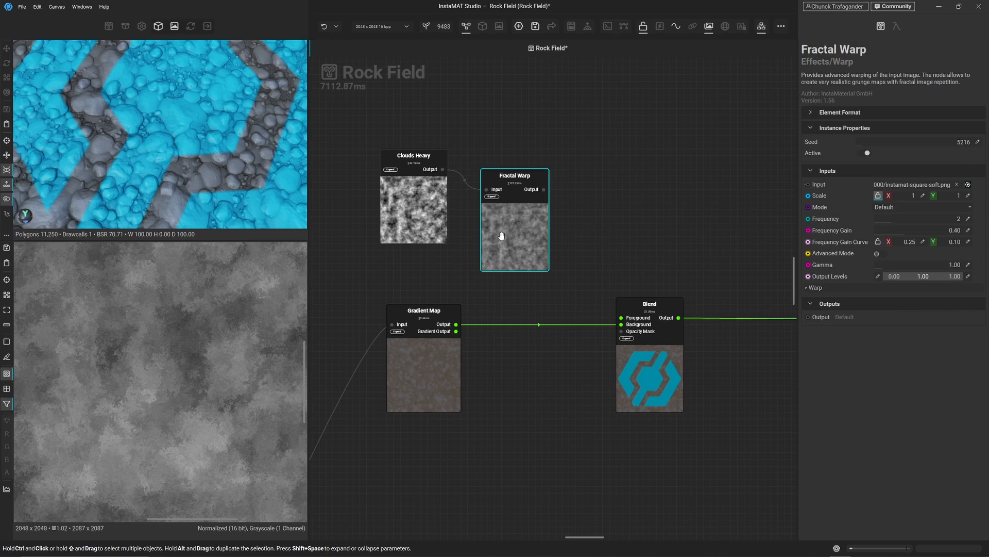
scroll(188, 352, "down", 3)
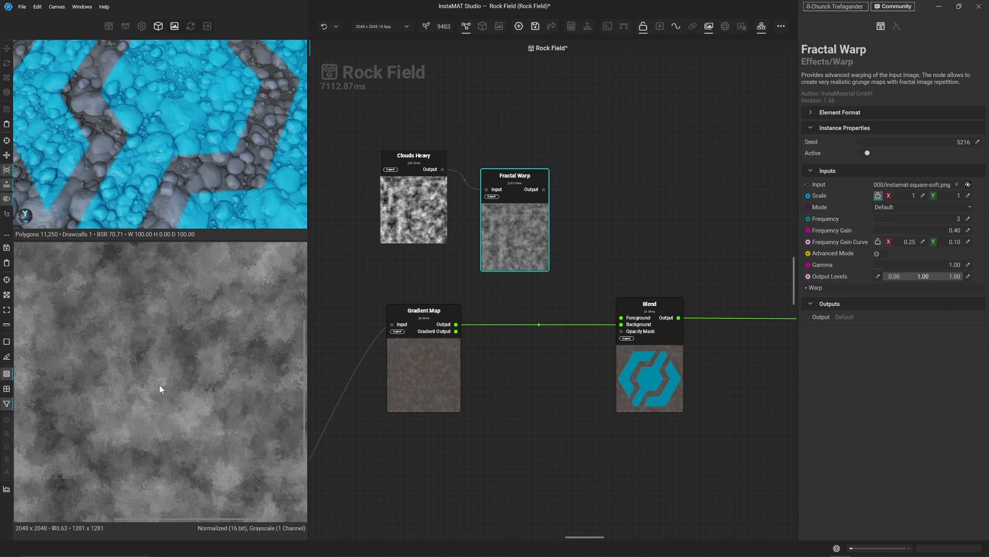
mouse_move(159, 385)
middle_mouse_down()
mouse_move(259, 257)
mouse_move(159, 388)
mouse_move(157, 368)
middle_mouse_up()
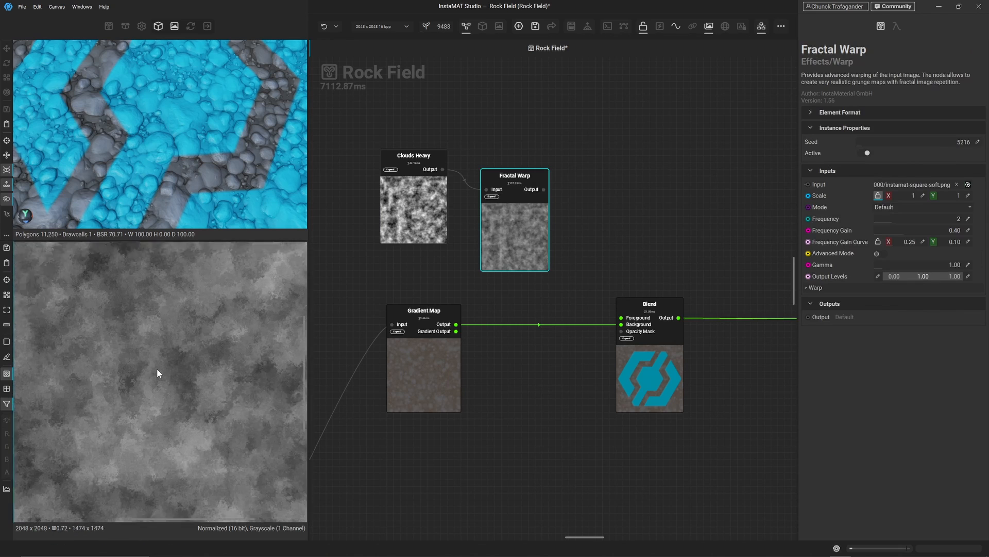
scroll(156, 368, "up", 4)
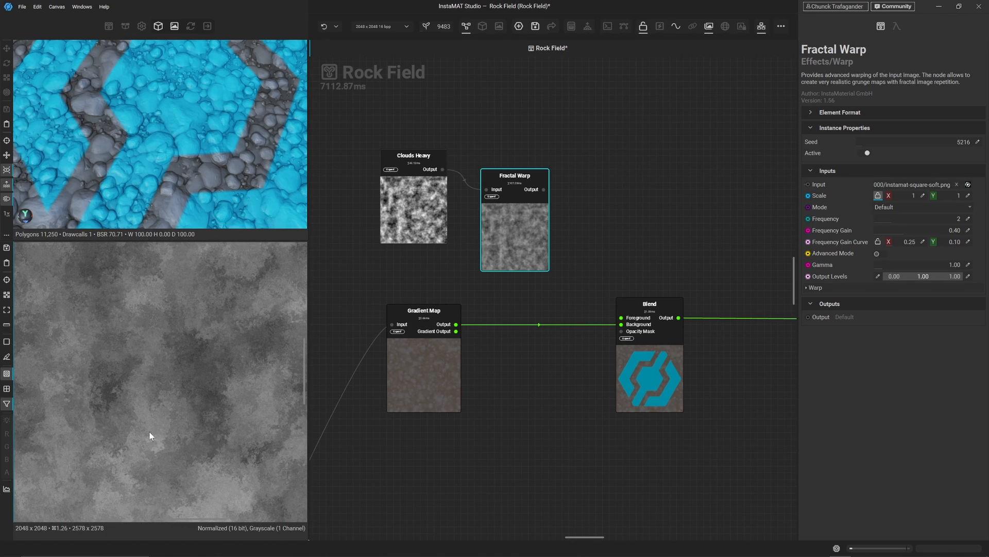
left_click_drag(422, 207, 350, 211)
left_click_drag(525, 227, 430, 212)
middle_click_drag(498, 261, 582, 219)
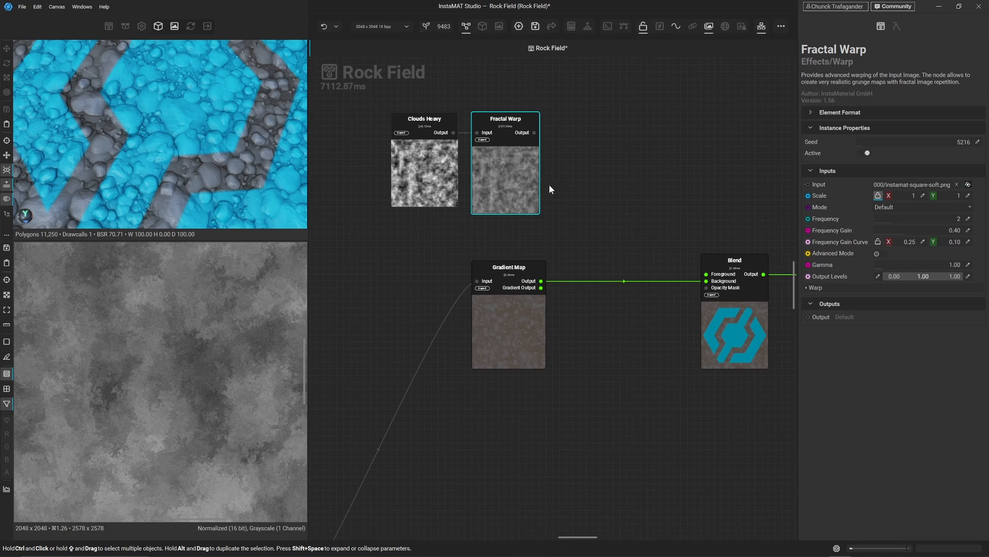
- Chain a Directional Warp node after the Fractal Warp and align it with the row of noise nodes
left_click(580, 136)
key("space")
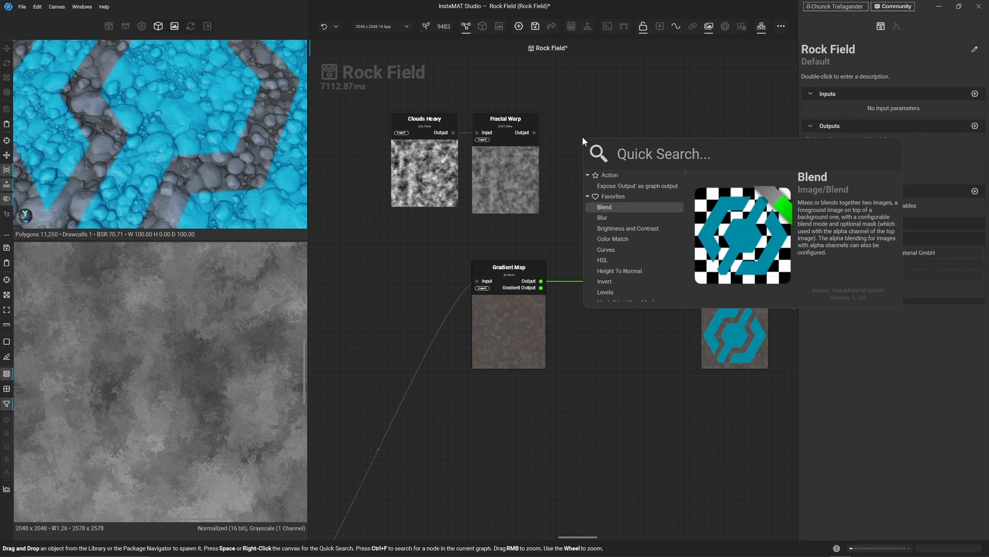
type("directiona")
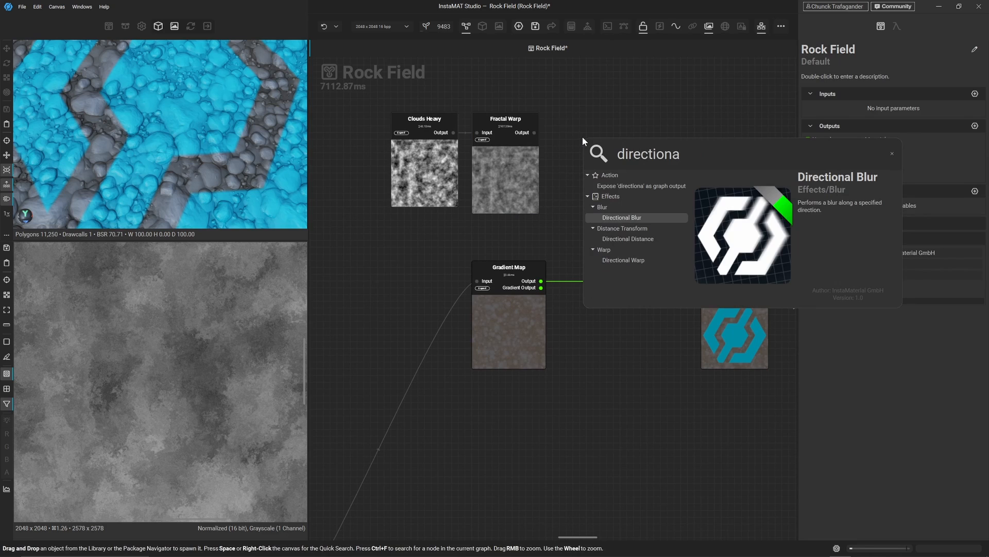
key("Down")
key("Down")
key("Down")
key("Down")
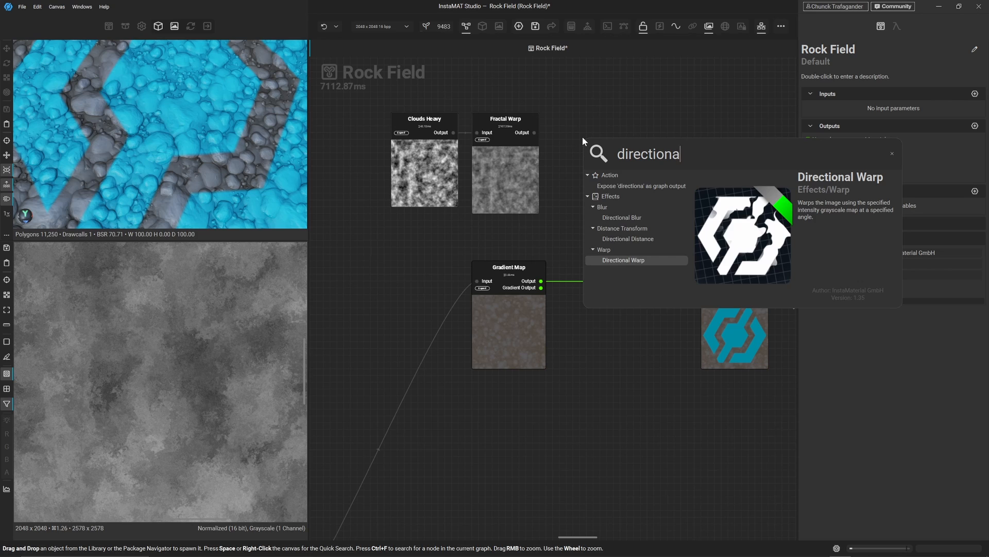
key("Return")
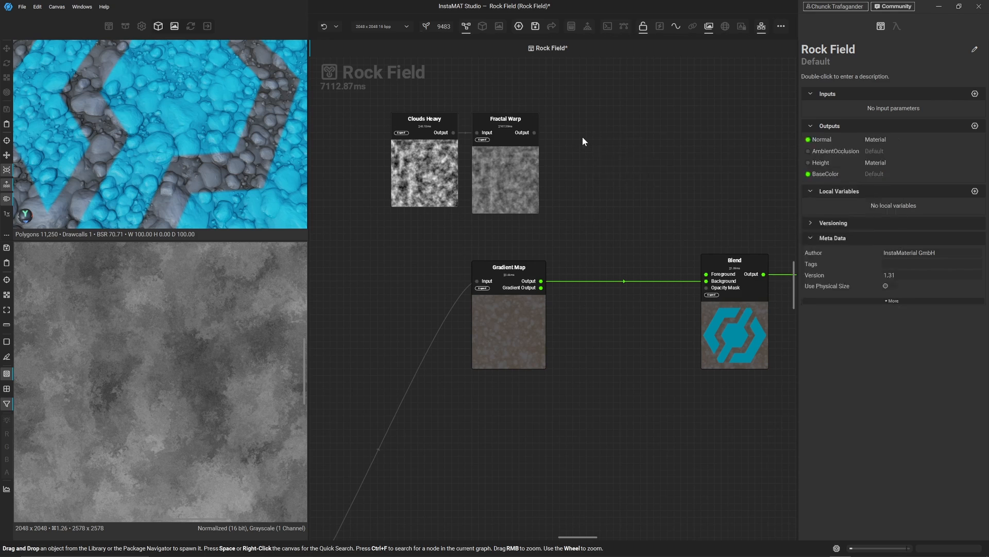
left_click_drag(604, 208, 572, 186)
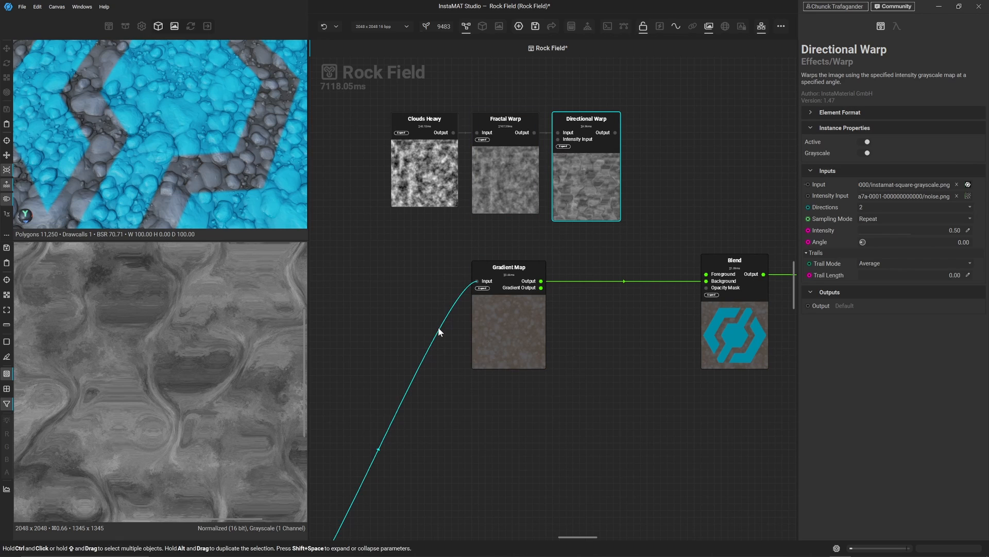
- Insert a Reroute Image node into the connection feeding the Gradient Map and align it in front of that node
key("space")
type("rerout")
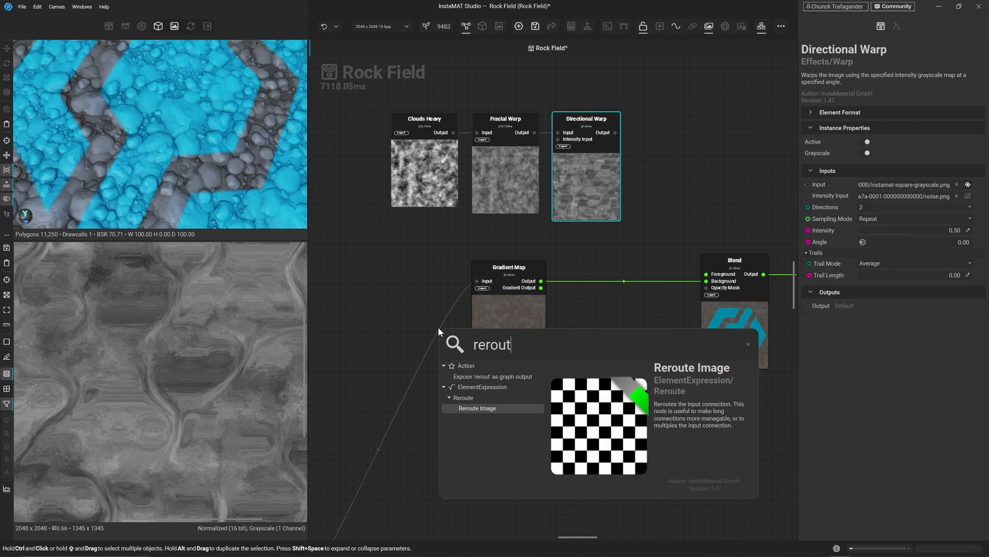
key("Return")
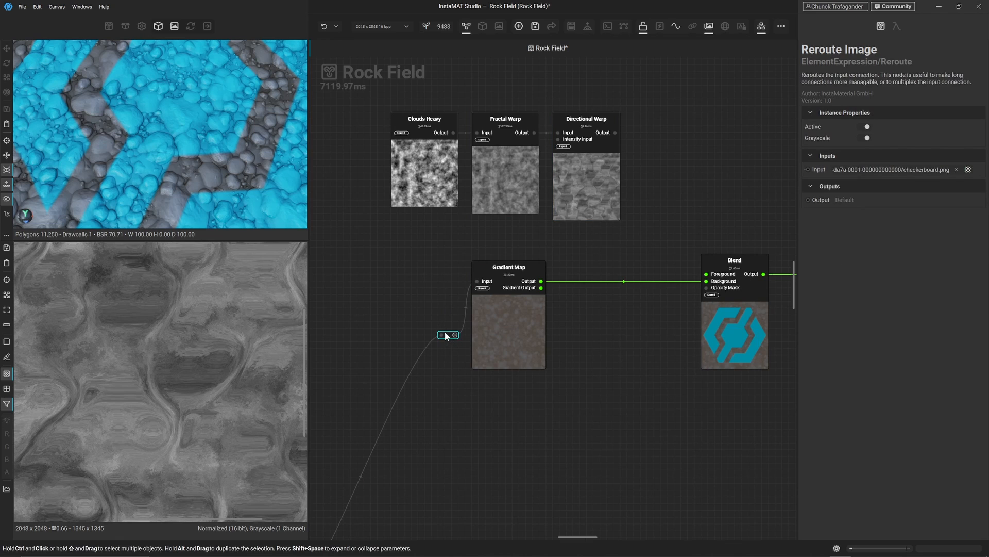
left_click_drag(446, 336, 403, 282)
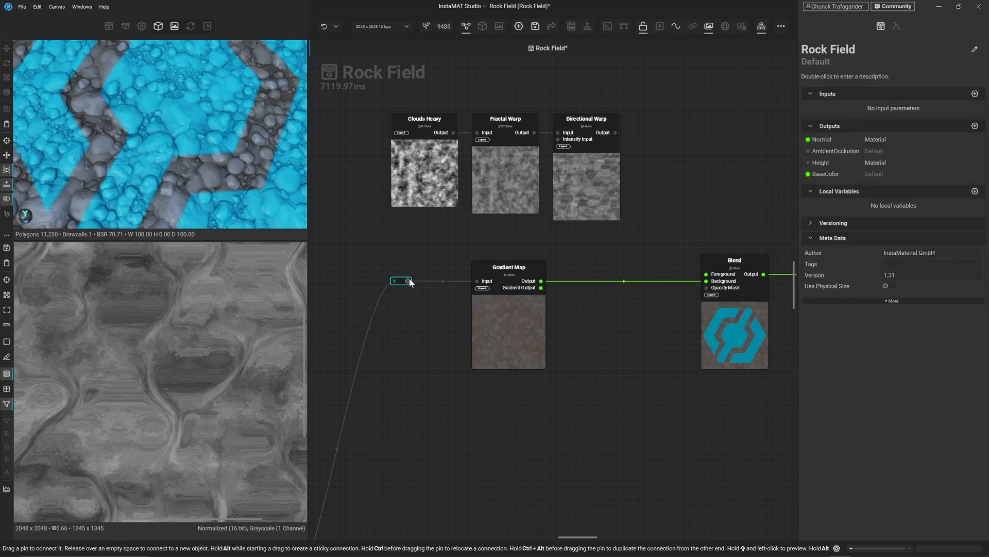
- Connect the rerouted rock height to the Directional Warp's Intensity Input and preview the warped noise
left_click(409, 282)
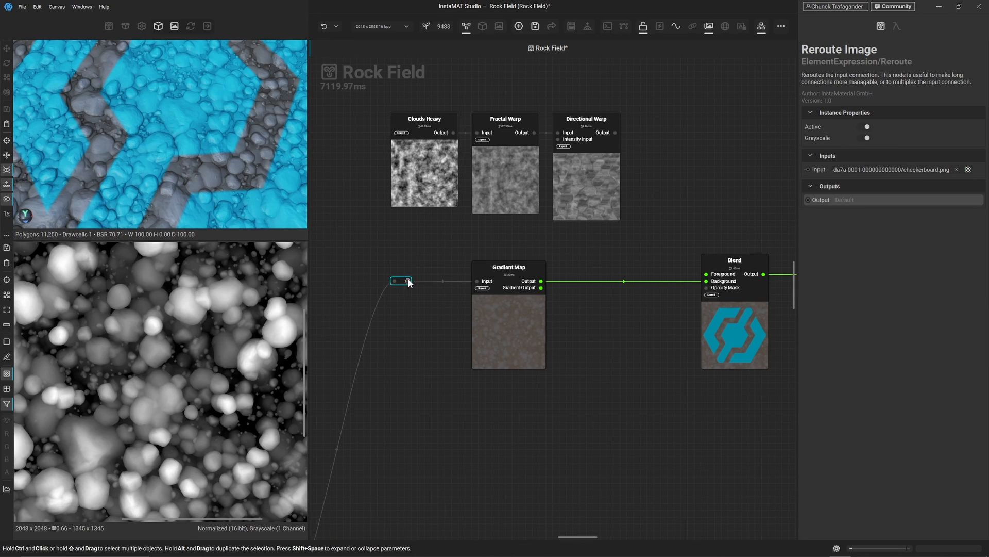
left_click_drag(409, 281, 558, 140)
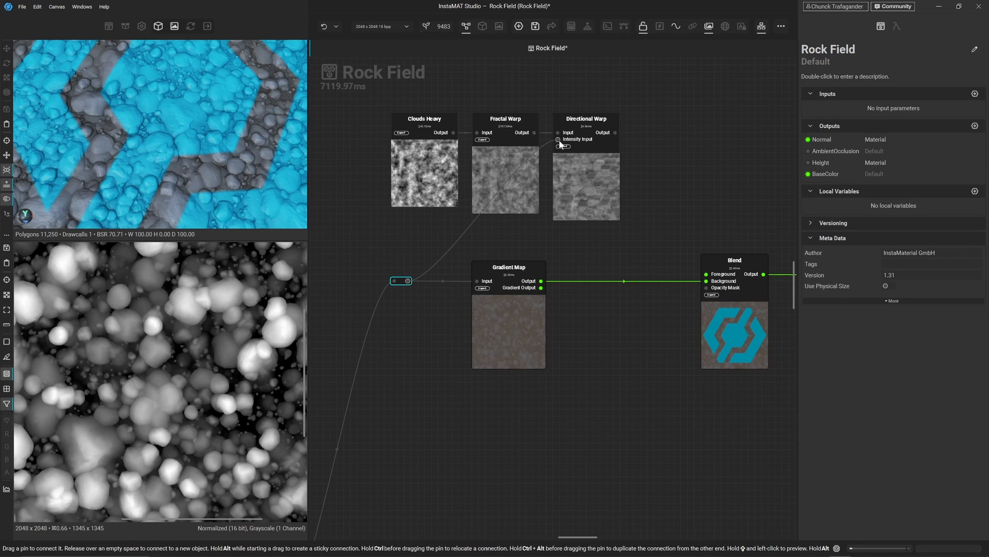
left_click(578, 177)
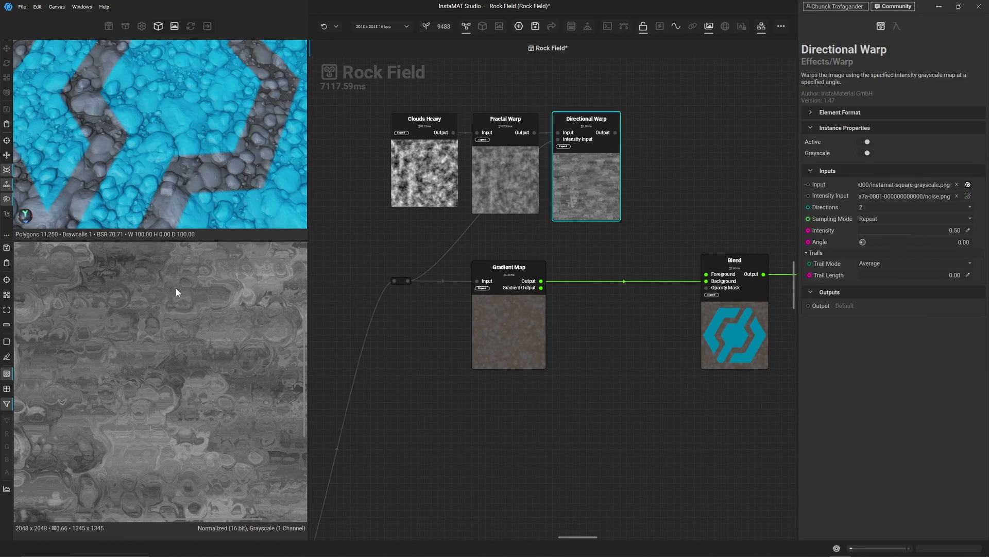
scroll(176, 288, "up", 3)
scroll(157, 308, "up", 3)
left_click(503, 186)
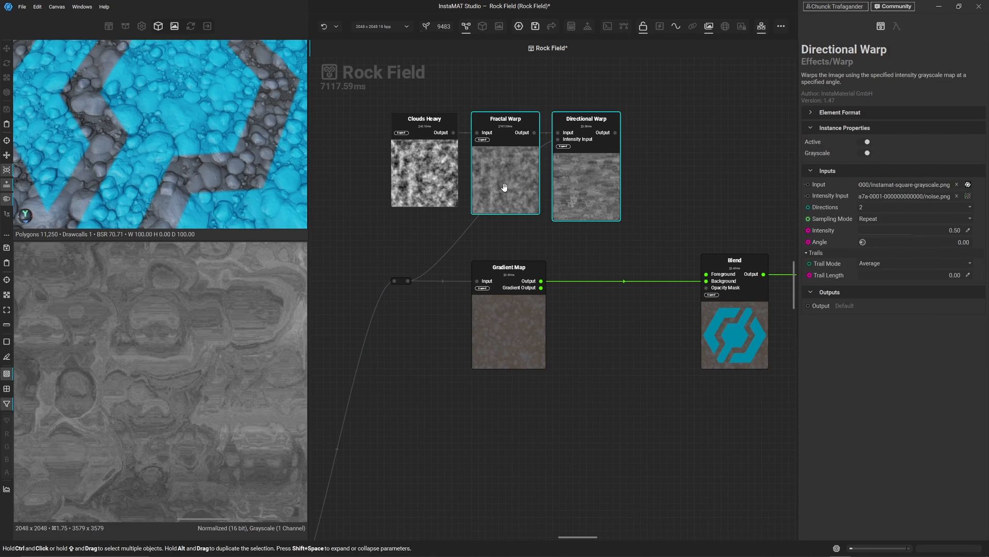
left_click(588, 202)
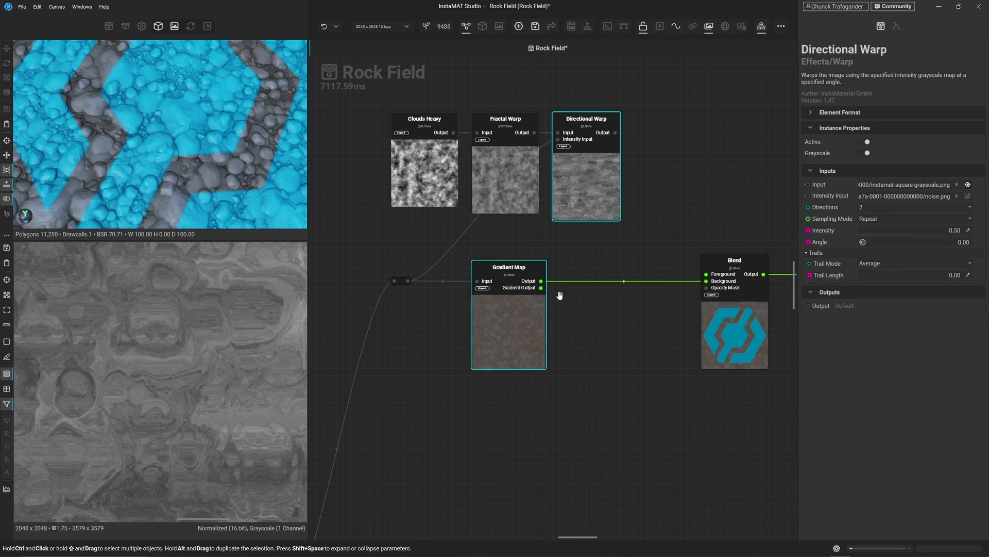
middle_click_drag(630, 142, 533, 143)
left_click(520, 136)
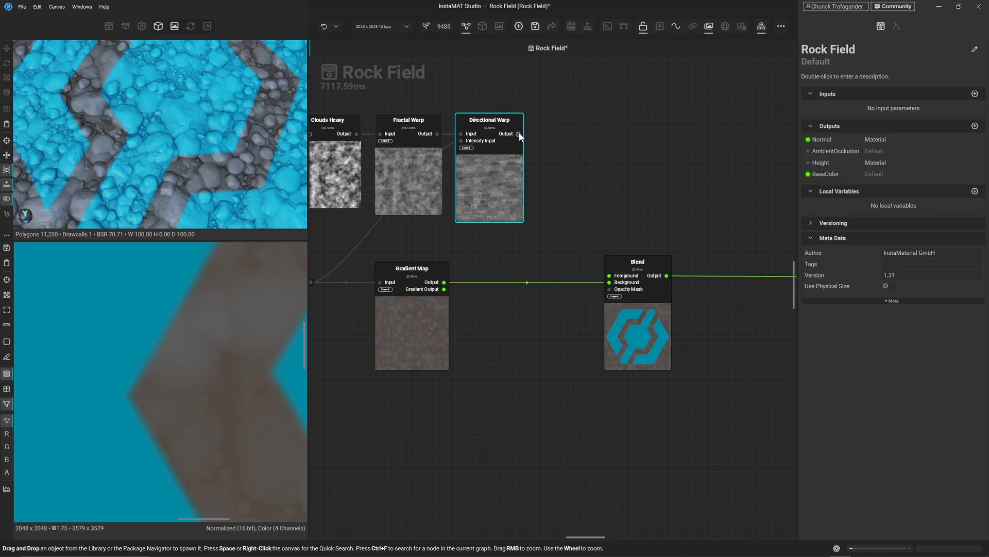
right_click(567, 148)
type("graysc")
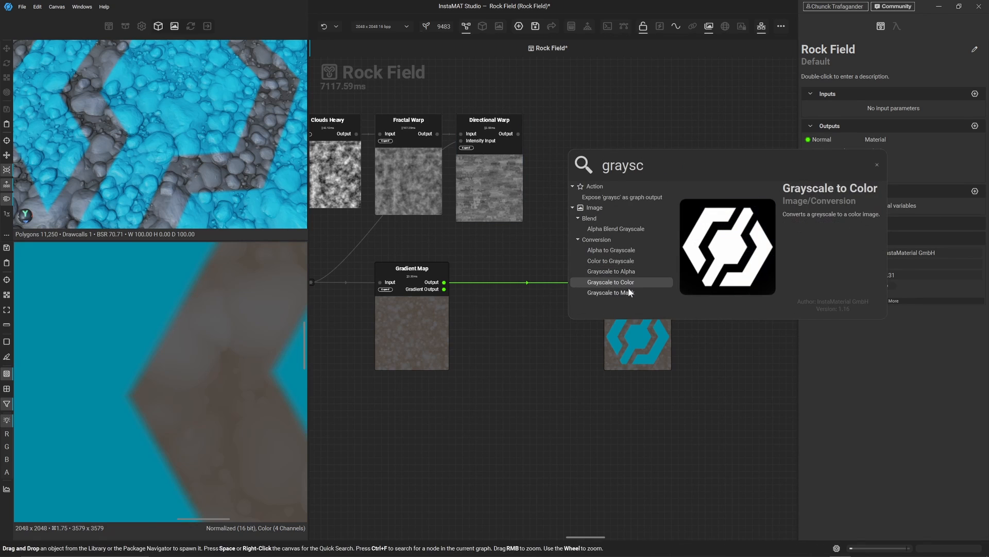
left_click(611, 281)
left_click_drag(610, 213, 610, 188)
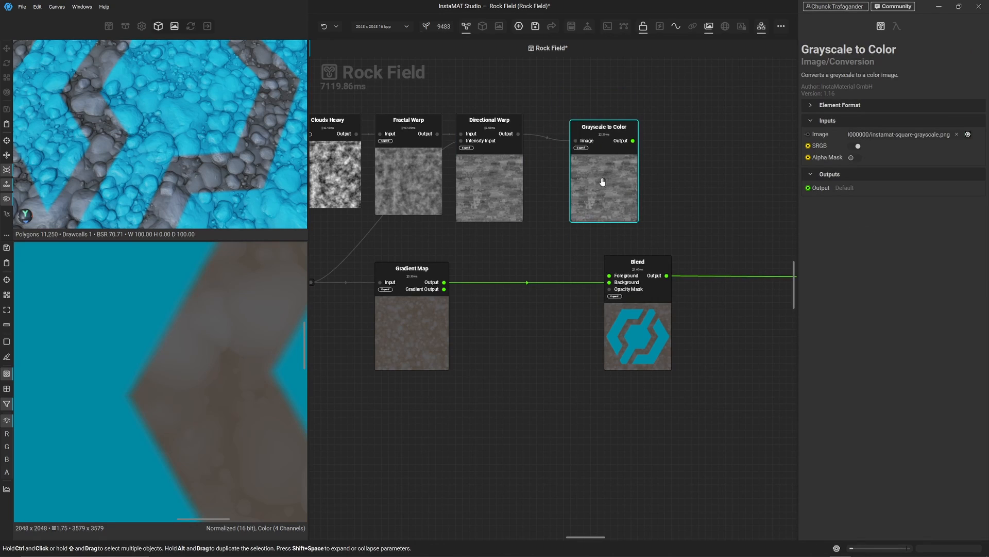
key("Delete")
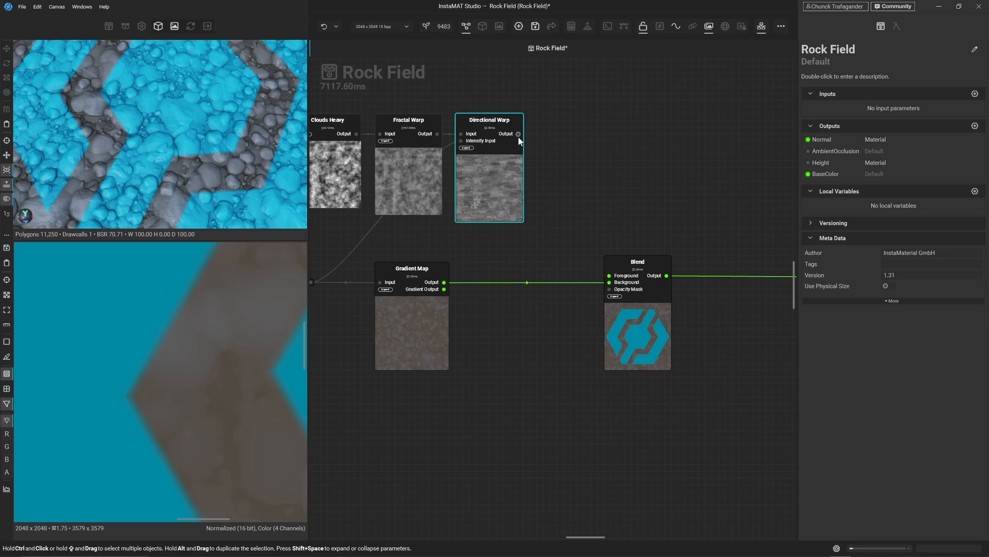
- Connect the Directional Warp output to the Blend's Foreground, nudge the Grayscale to Color converter upward, and select the Blend node
left_click_drag(518, 134, 609, 276)
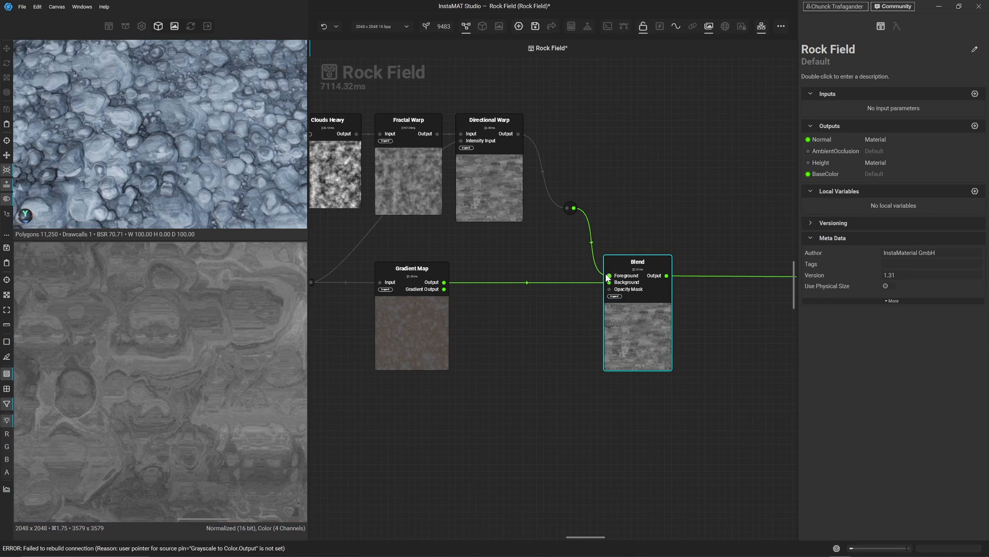
left_click(574, 206)
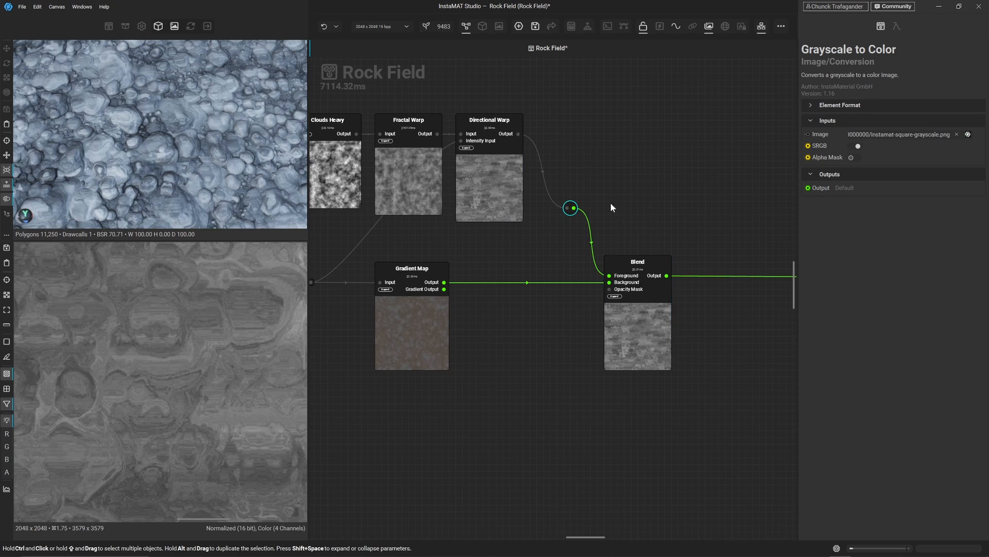
mouse_move(571, 201)
left_mouse_down()
mouse_move(587, 168)
mouse_move(571, 198)
left_mouse_up()
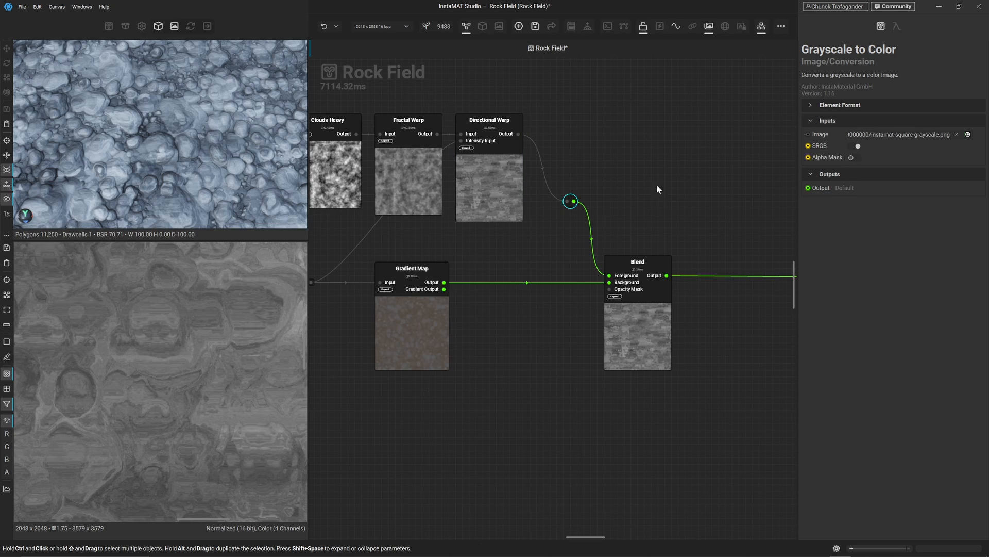
left_click(625, 326)
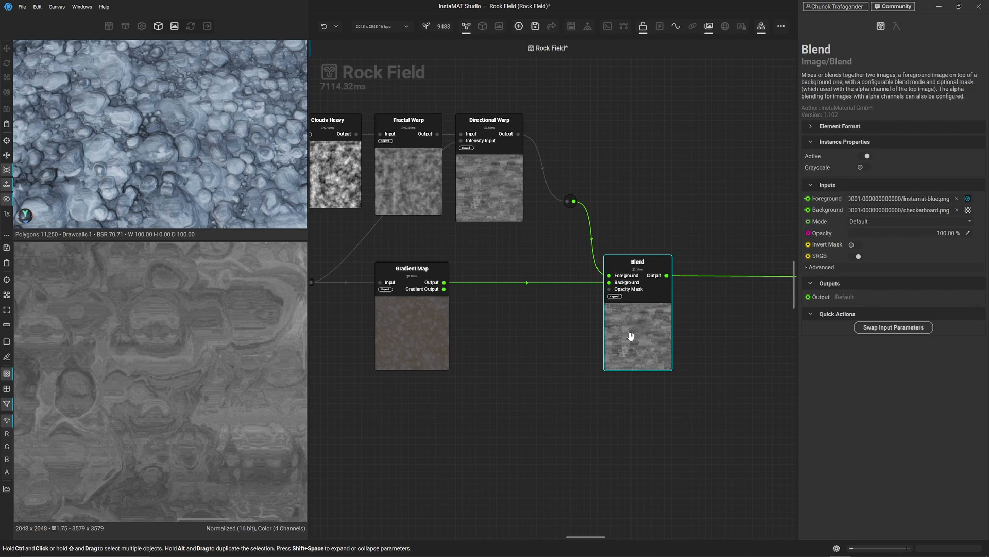
- Set the Blend node's Opacity to 50% and its Mode to Average, and inspect the blended color up close
left_click(969, 233)
type("50")
key("Return")
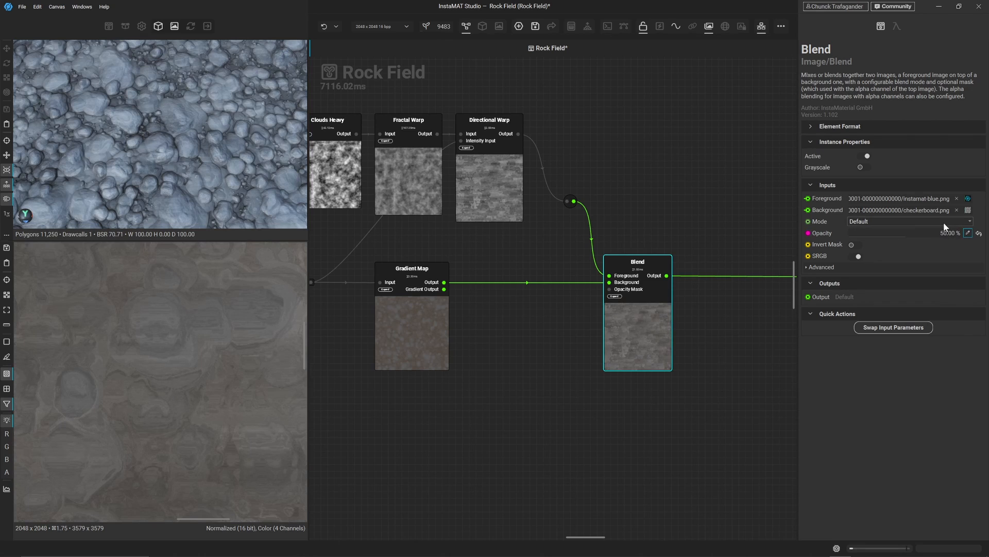
left_click(971, 222)
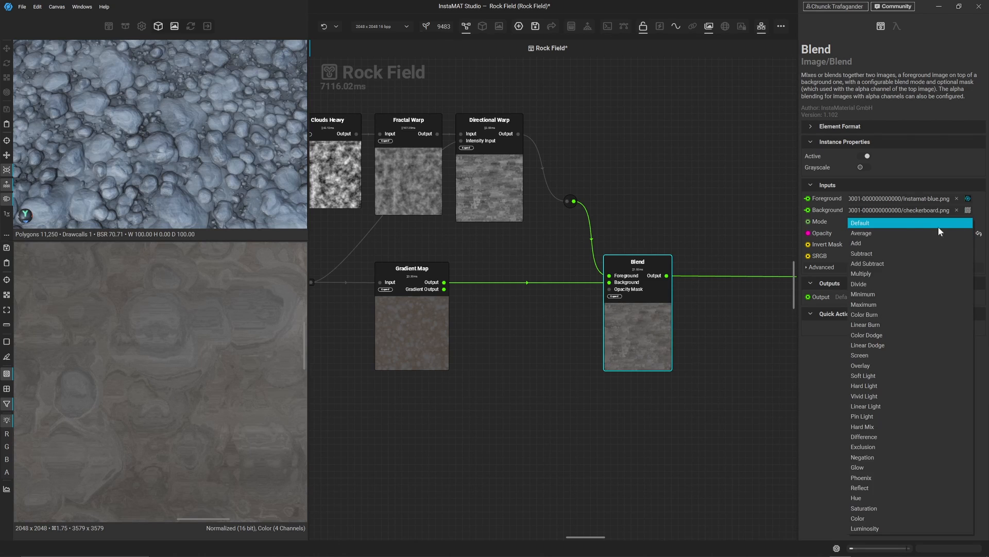
left_click(878, 233)
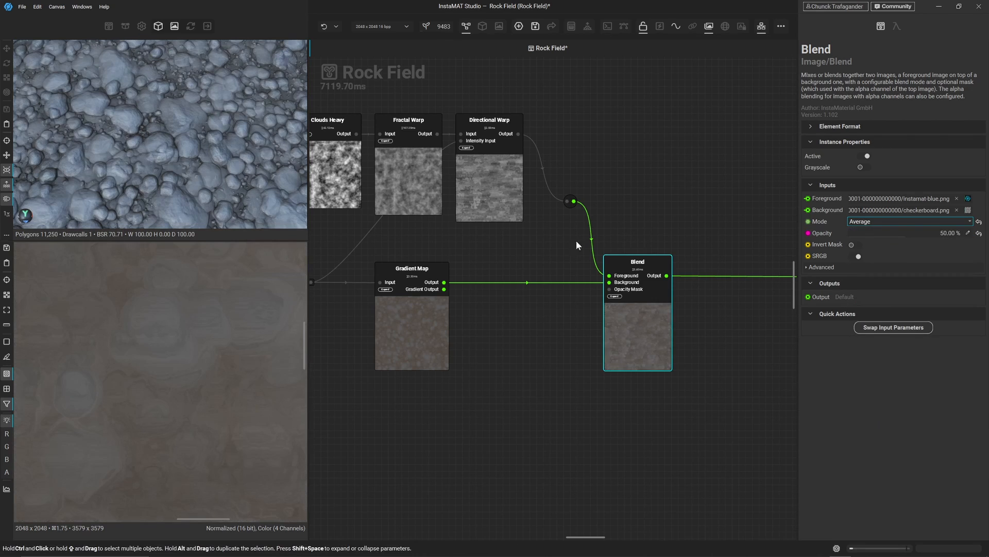
middle_click_drag(162, 338, 200, 475)
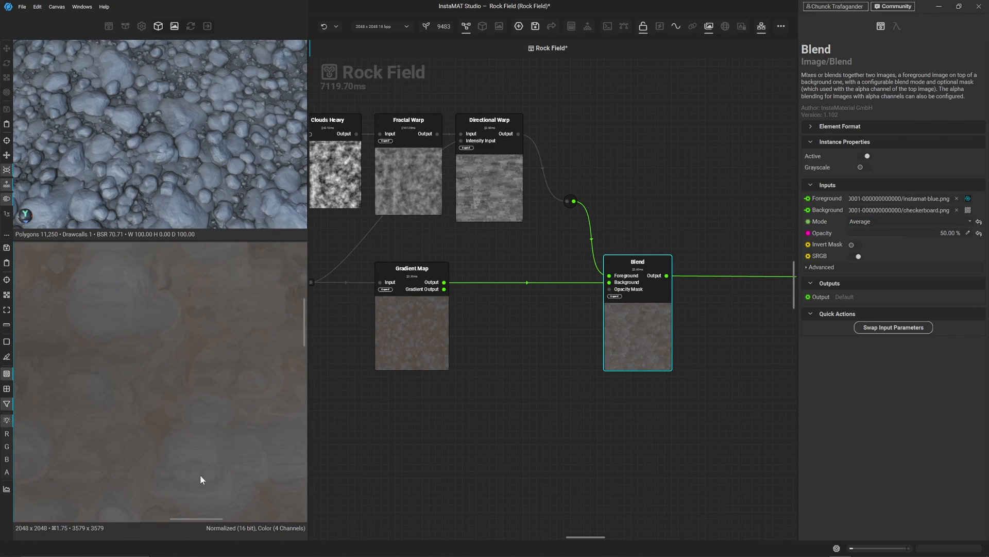
scroll(143, 307, "up", 2)
middle_click_drag(146, 313, 143, 431)
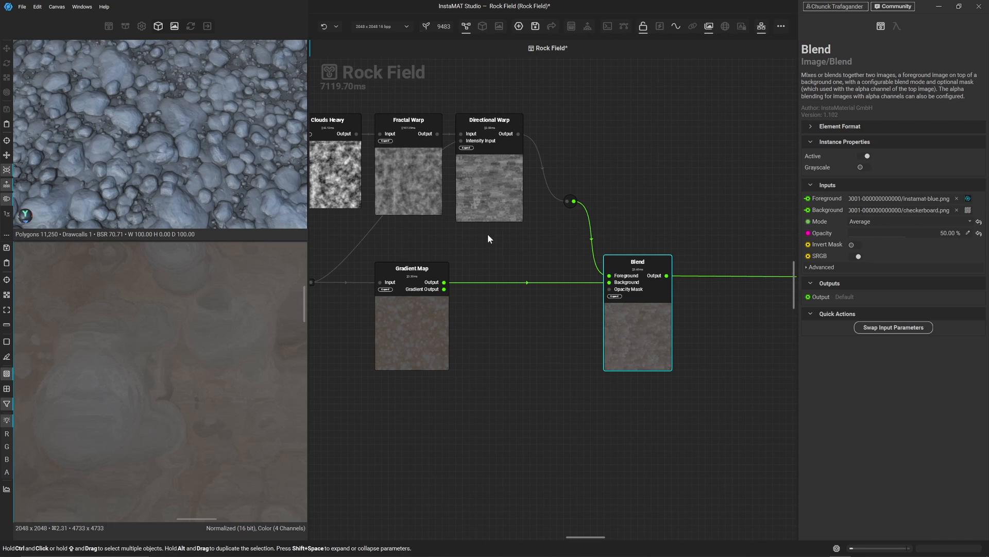
- Set the Scale of the Clouds Heavy noise node to 7
middle_click_drag(499, 244, 624, 320)
left_click(441, 266)
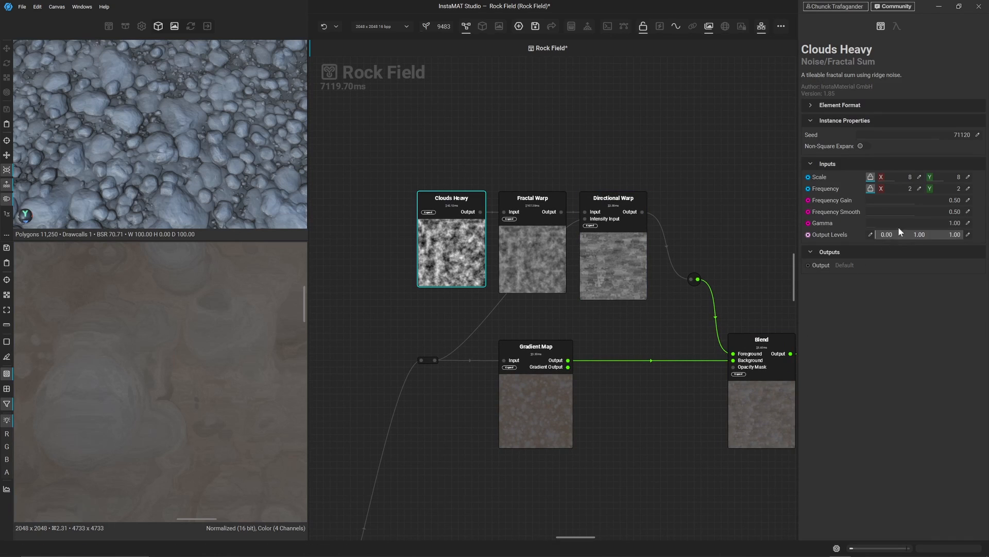
left_click(919, 178)
type("7")
key("Return")
- Set the Directional Warp node's Directions to 4 and its Mode to Minimum
left_click(603, 258)
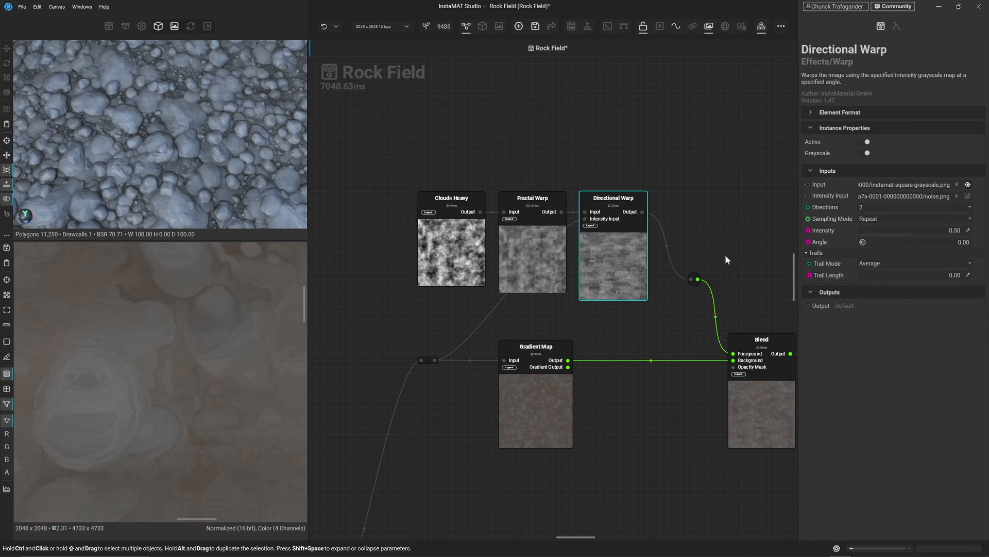
left_click(965, 207)
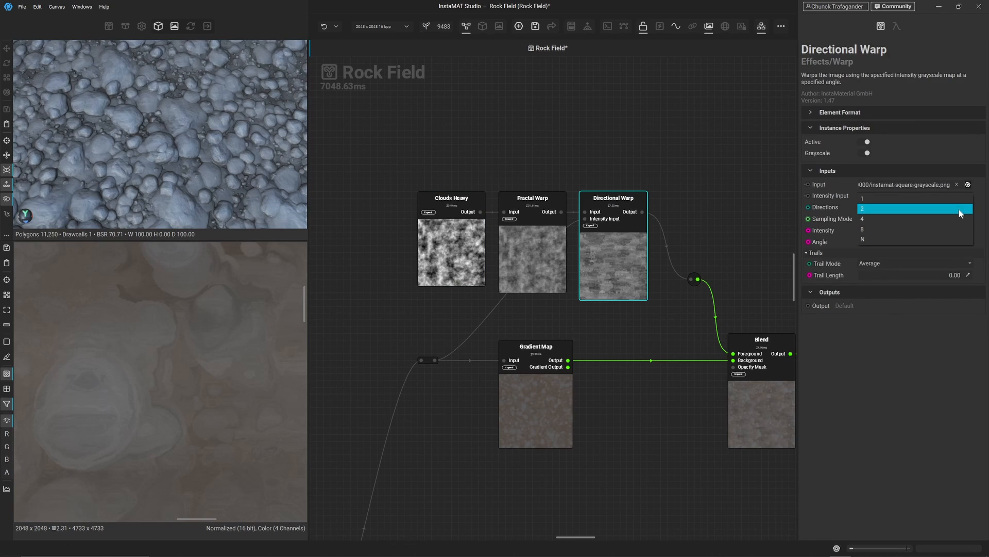
left_click(957, 217)
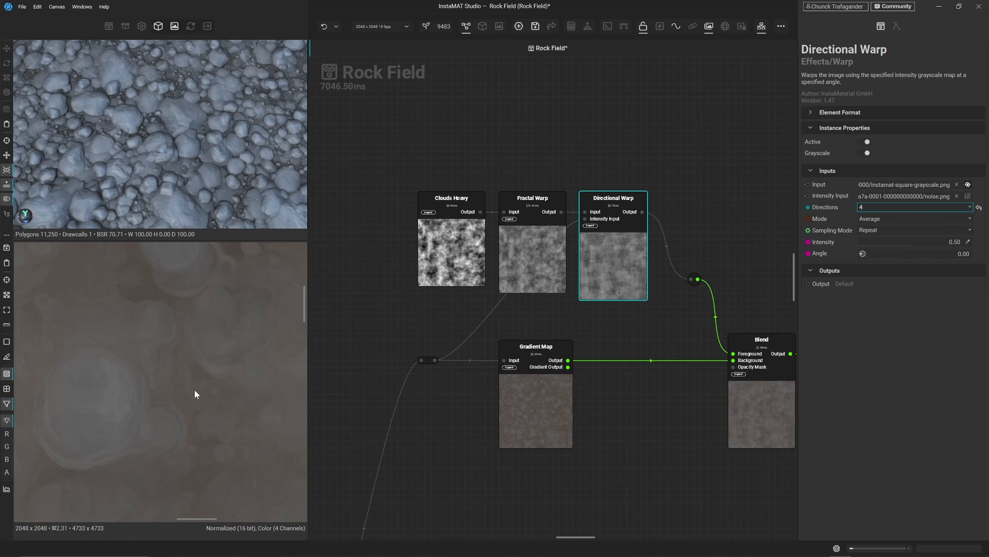
left_click(970, 220)
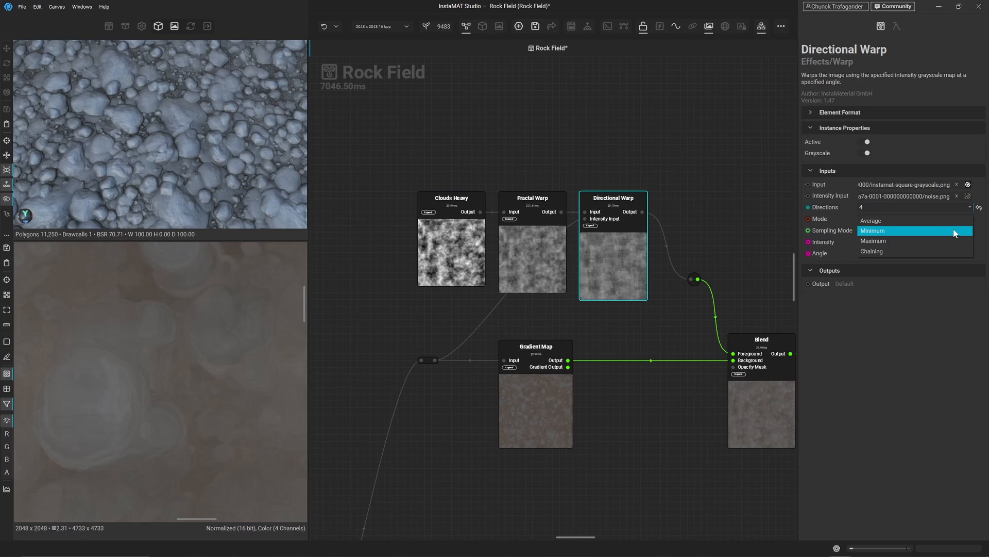
left_click(954, 232)
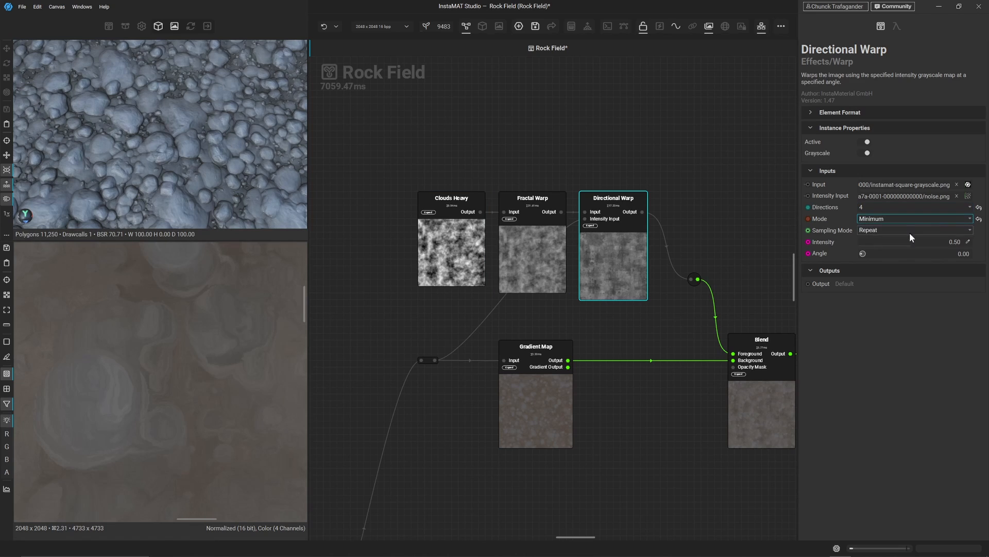
- Preview the Directional Warp, compare its default Average mode with Minimum, and restore Minimum
left_click(622, 267)
left_click(979, 218)
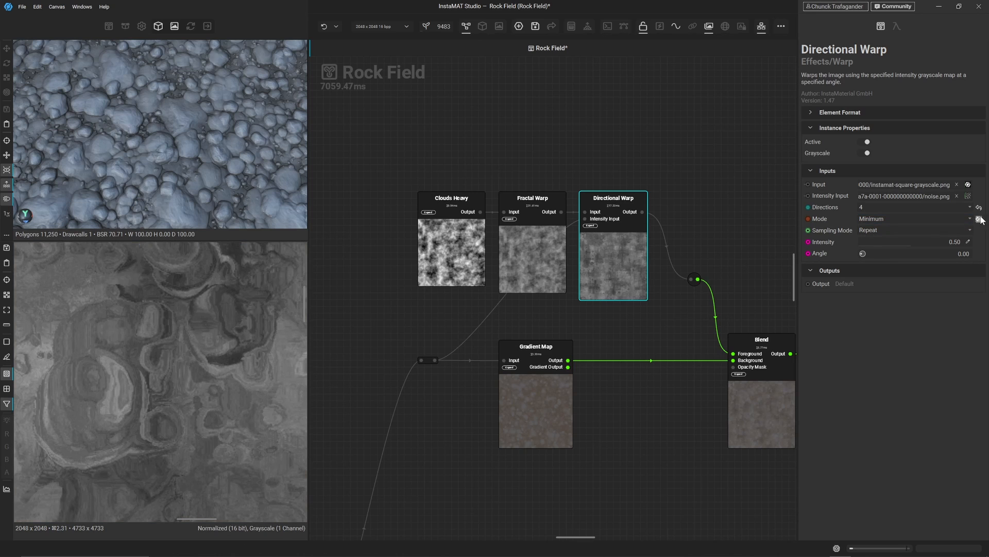
scroll(172, 390, "down", 5)
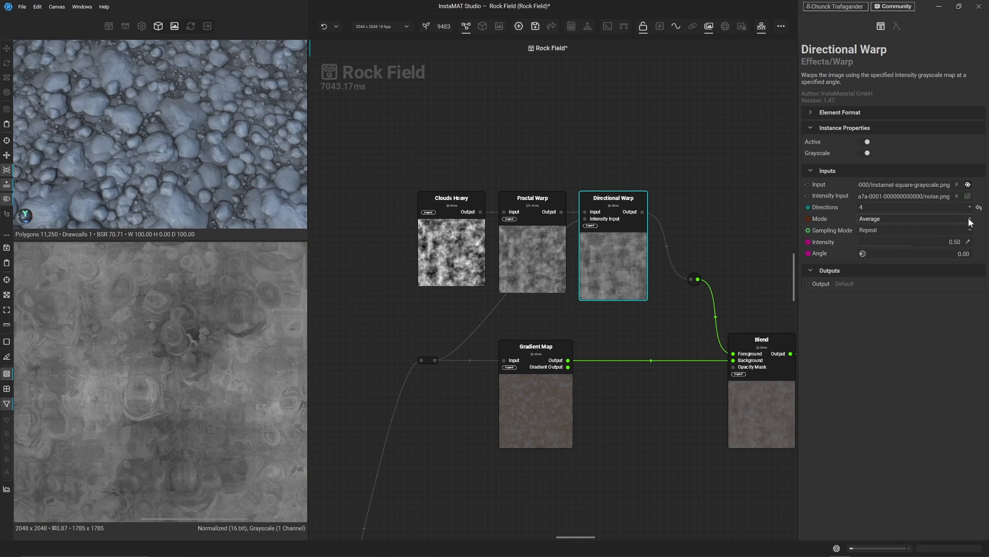
left_click(922, 218)
left_click(957, 229)
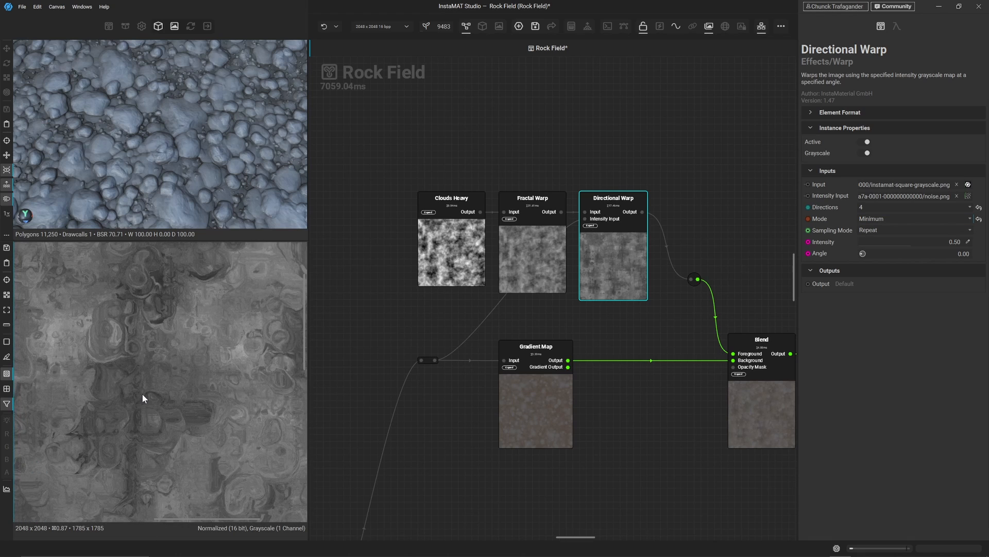
- Preview the Blend result, enlarge the 3D viewport slightly, and examine the rocks from several angles and distances
left_click(769, 430)
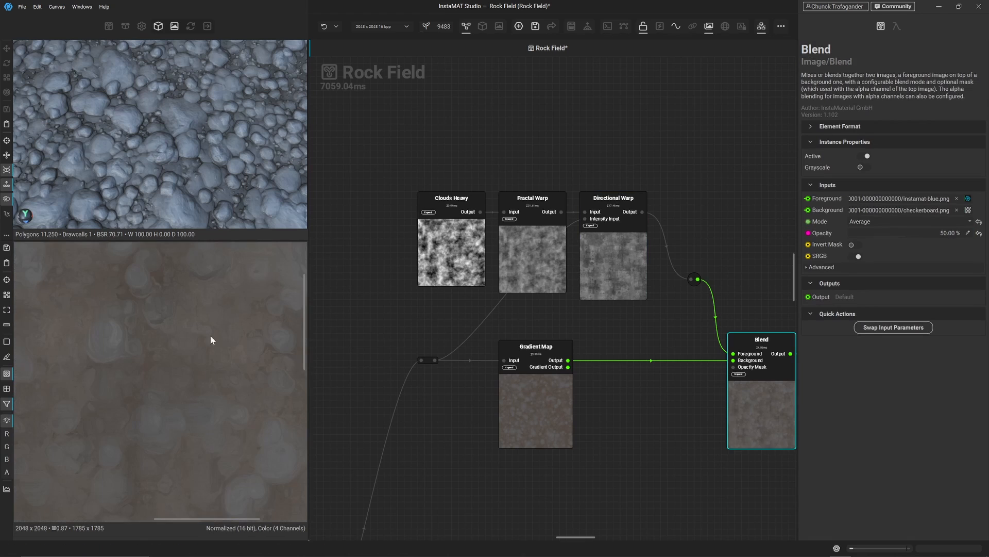
middle_click_drag(203, 456, 150, 368)
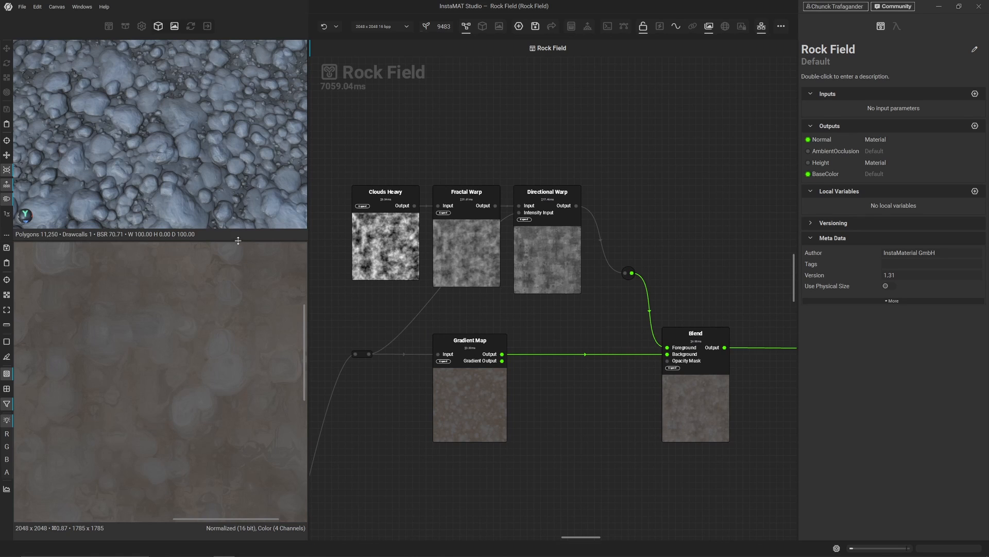
mouse_move(238, 240)
left_mouse_down()
mouse_move(236, 289)
mouse_move(236, 258)
left_mouse_up()
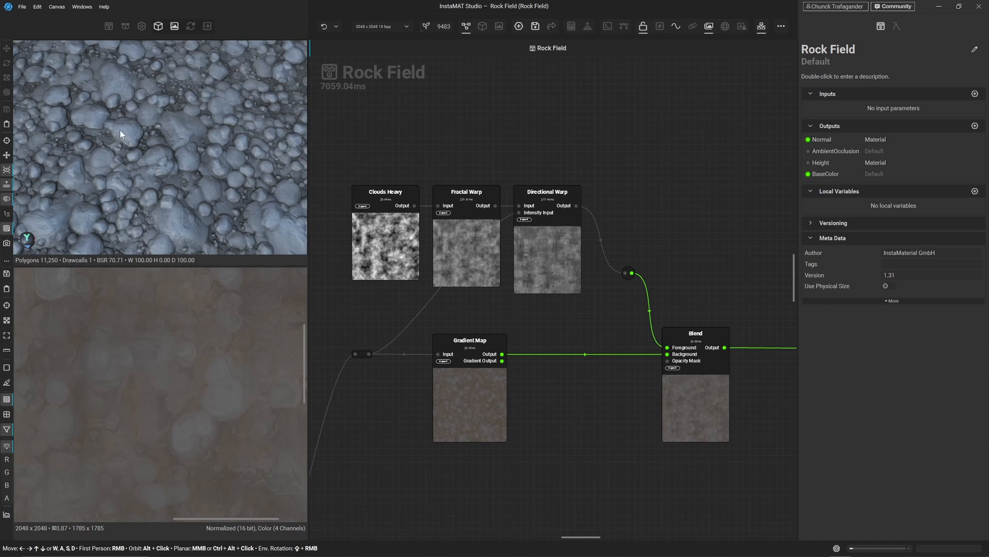
left_click_drag(100, 117, 272, 188, "alt")
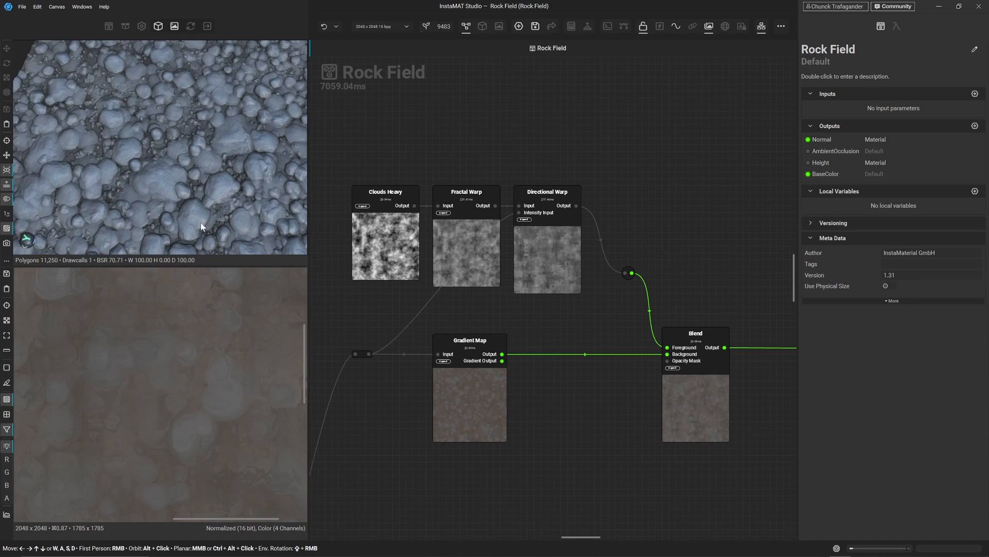
left_click_drag(200, 223, 243, 122, "alt")
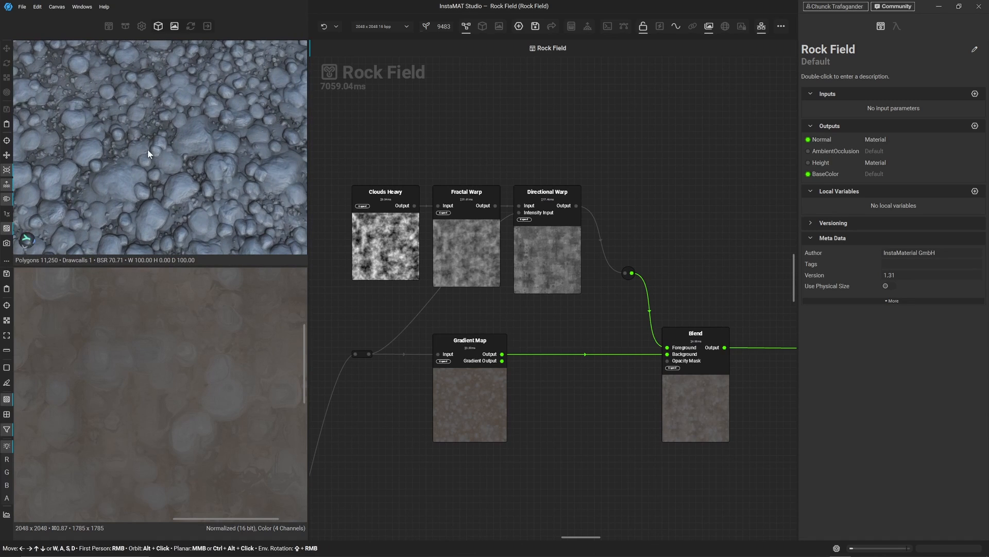
left_click_drag(150, 161, 185, 163, "alt")
scroll(198, 184, "up", 8)
scroll(189, 161, "down", 3)
scroll(189, 165, "down", 3)
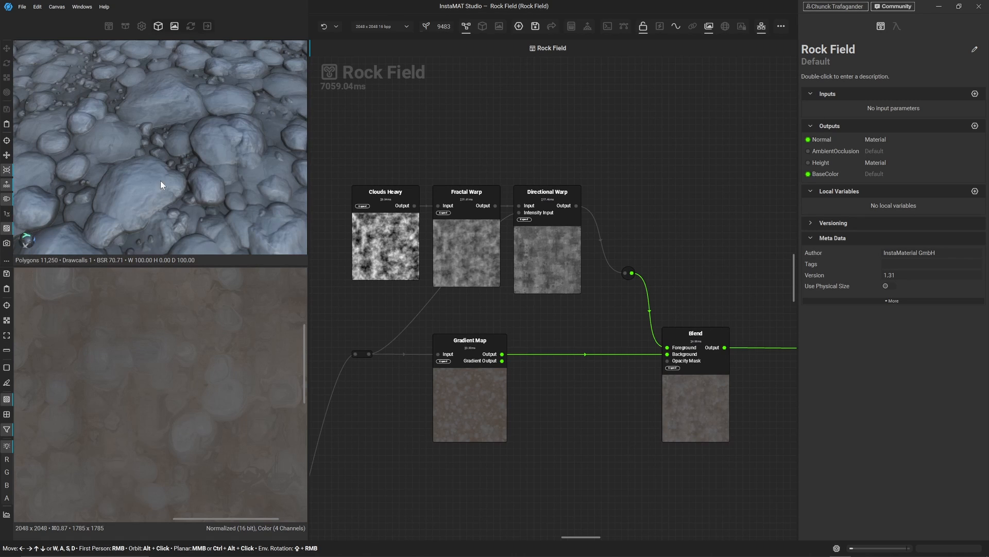
- Switch the 3D viewport's environment lighting to the bright white interior image and frame more of the rock field
key("e")
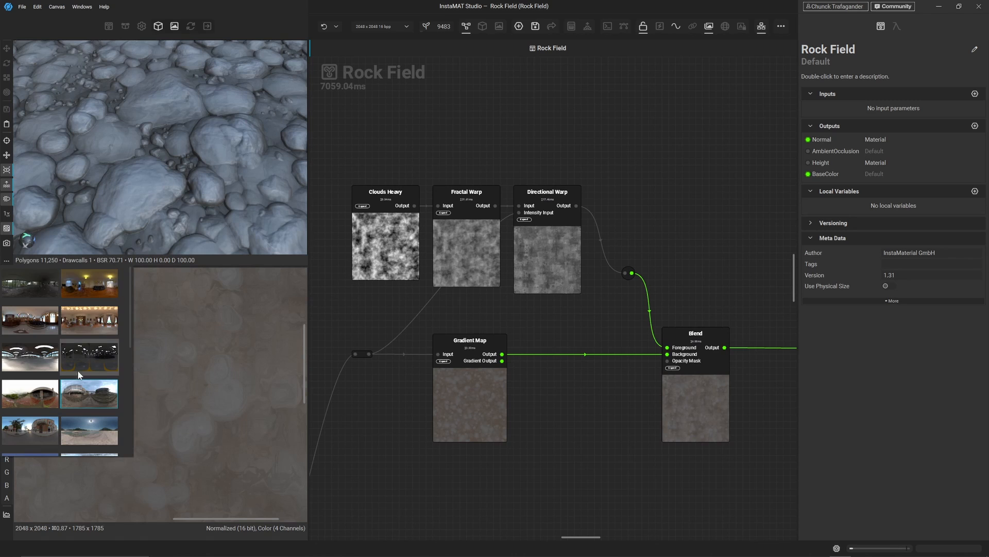
left_click(32, 356)
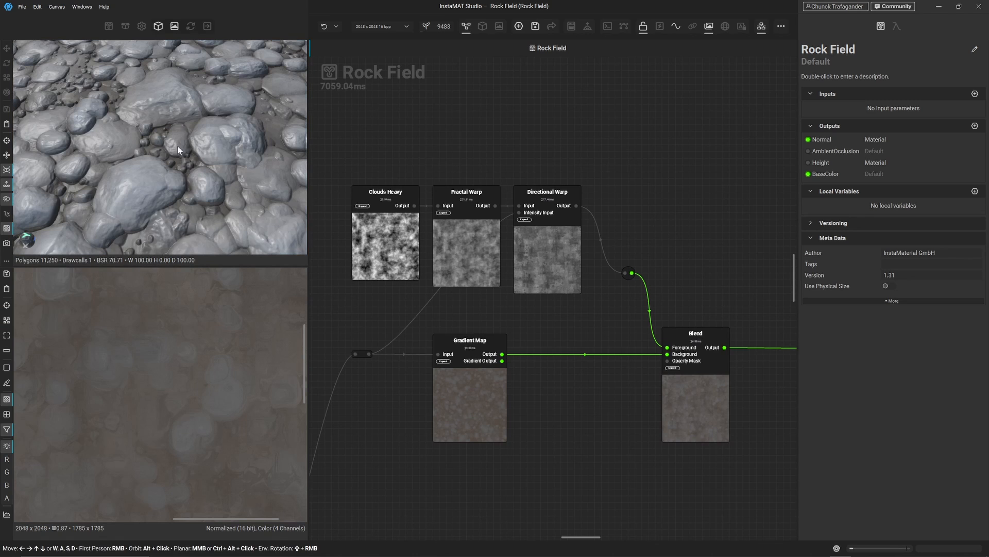
scroll(148, 120, "down", 5)
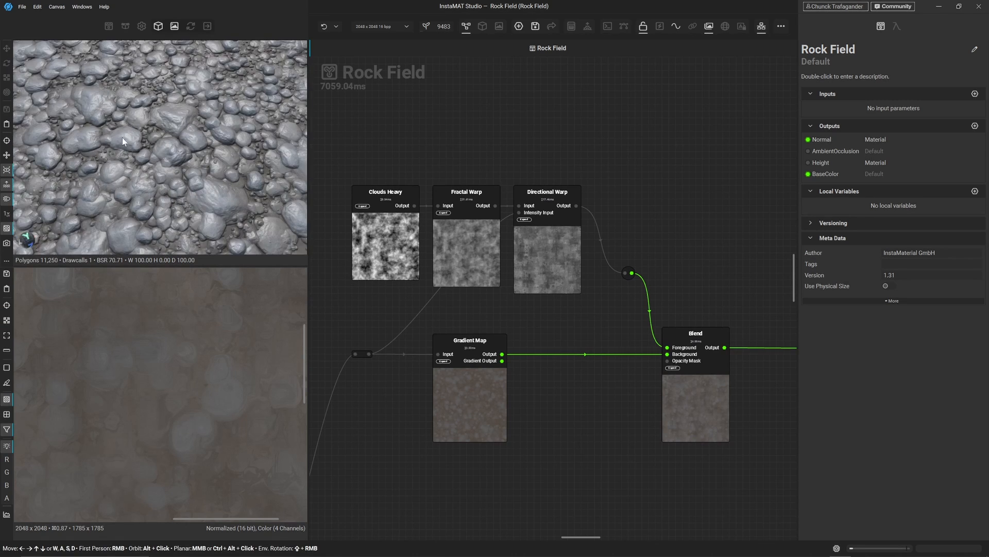
mouse_move(201, 165)
middle_mouse_down()
mouse_move(124, 196)
mouse_move(175, 159)
mouse_move(258, 149)
mouse_move(201, 171)
middle_mouse_up()
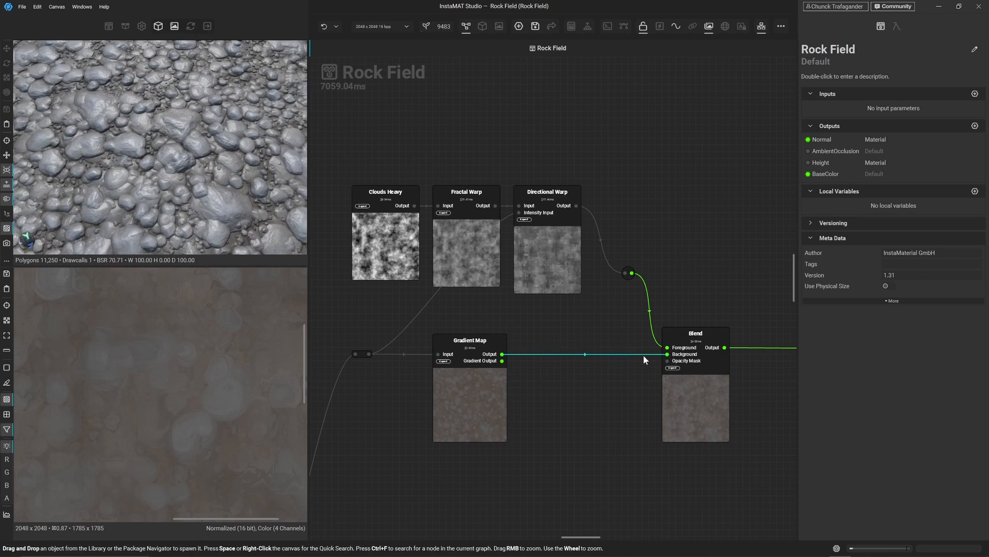
- Insert a new Blend node on the existing Blend's output and move the incoming connection to its Background
middle_click_drag(643, 354, 289, 320)
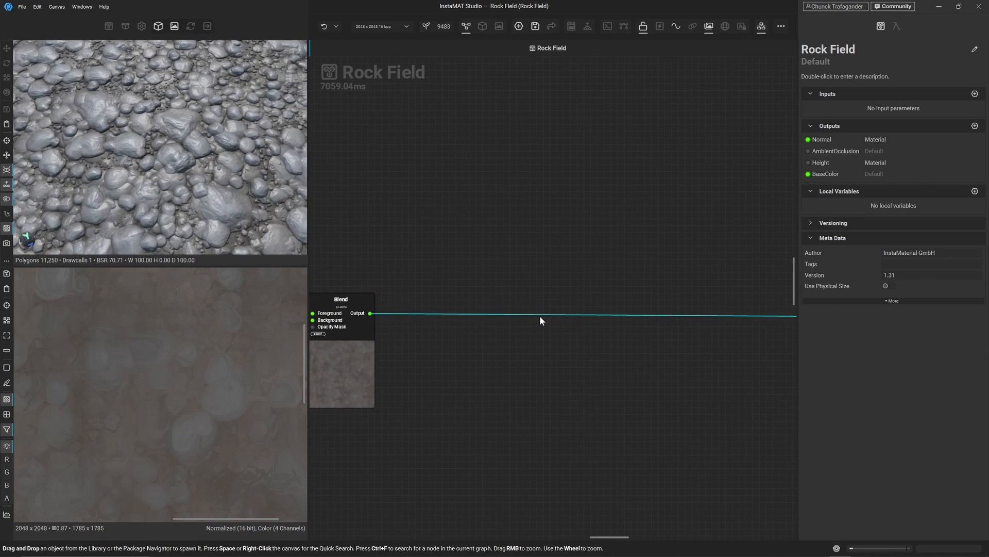
key("space")
type("bl")
key("Return")
left_click_drag(548, 320, 552, 314)
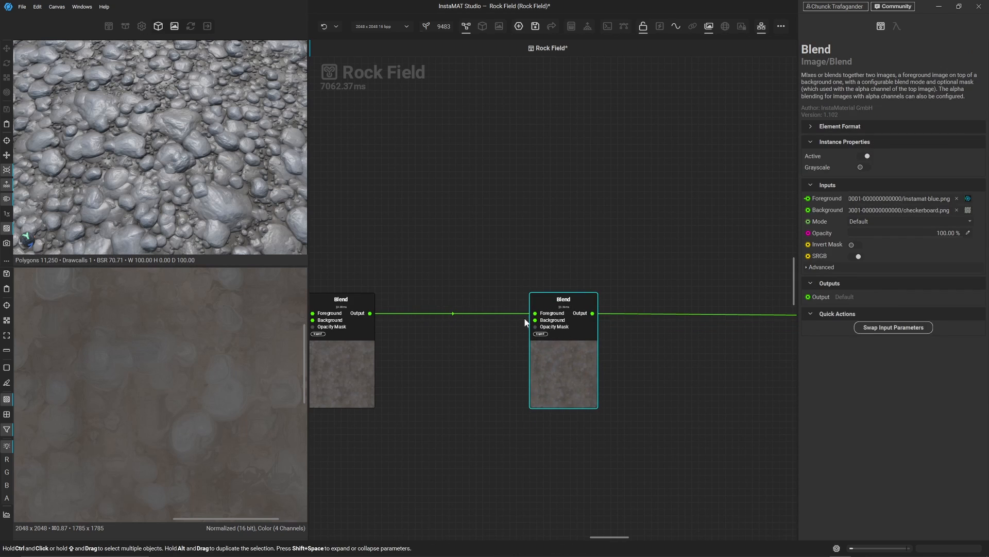
left_click(534, 315)
left_click_drag(533, 314, 577, 302)
left_click(570, 300)
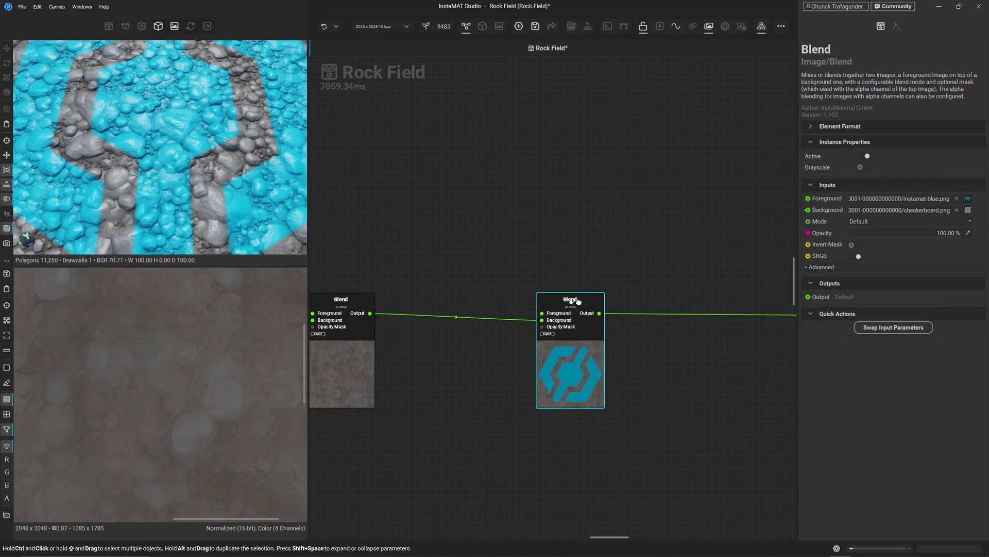
- Chain another Blend node after the new one, feeding its Background, and place it further along the line
middle_click_drag(624, 335, 489, 332)
key("space")
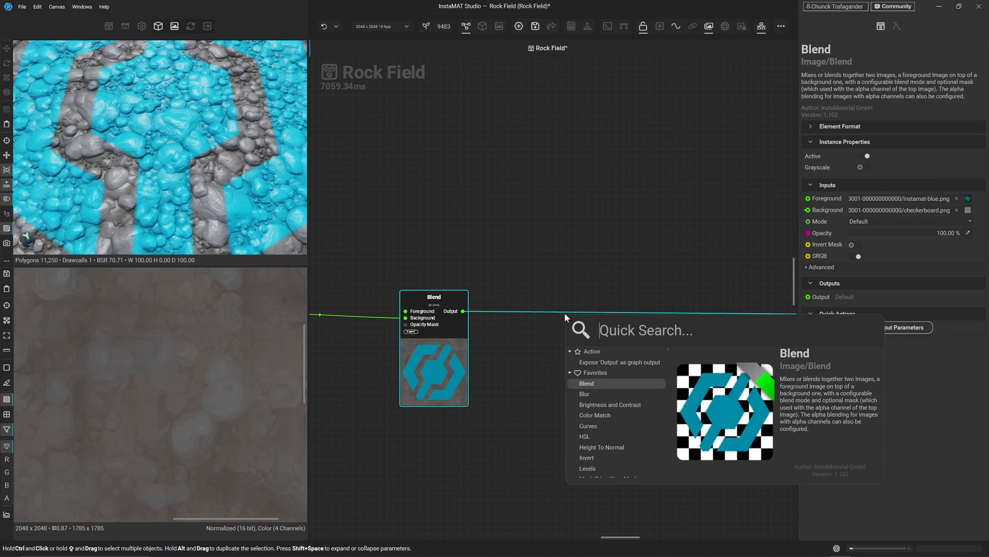
type("ble")
key("Return")
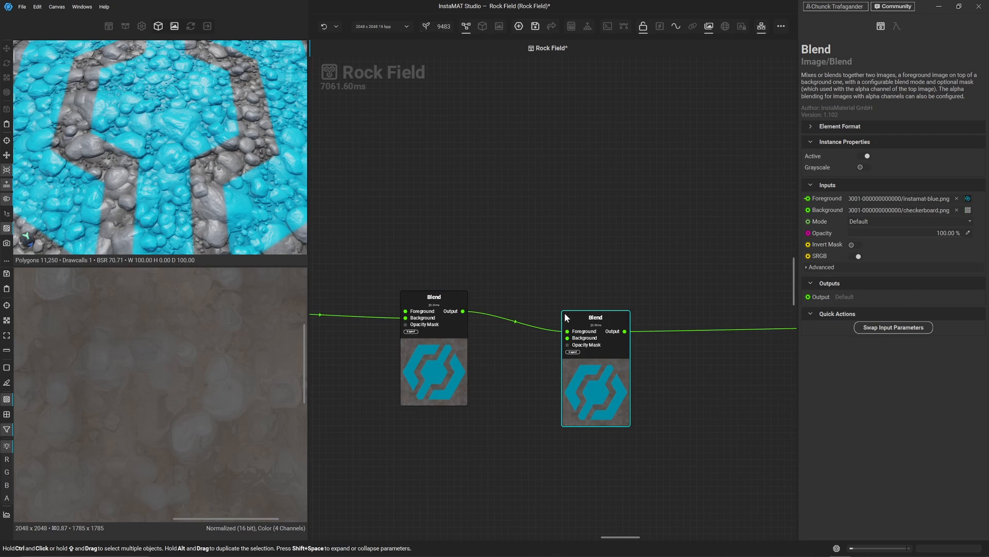
left_click_drag(569, 331, 681, 286, "ctrl")
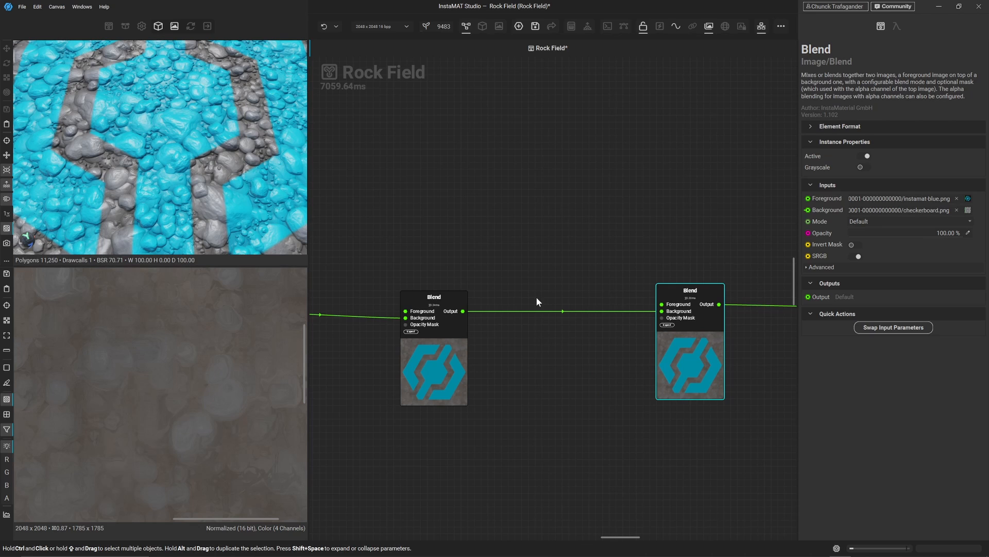
- Set the first newly added Blend node's Mode to Color
left_click(446, 355)
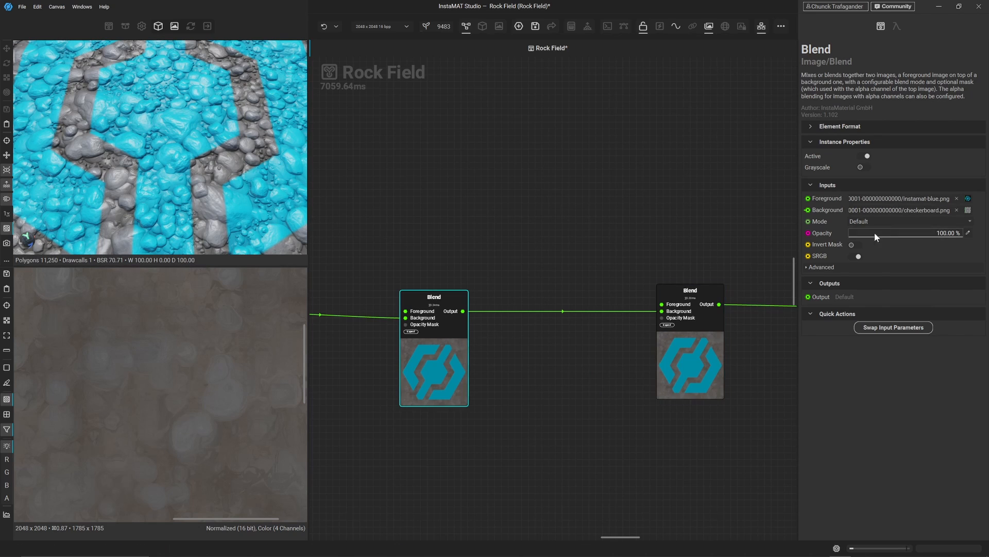
left_click(968, 221)
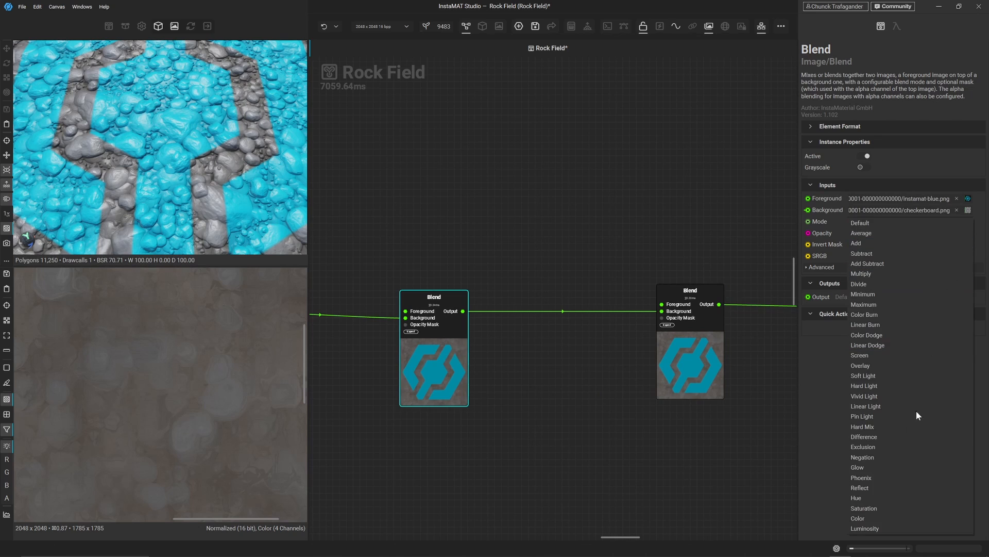
left_click(867, 518)
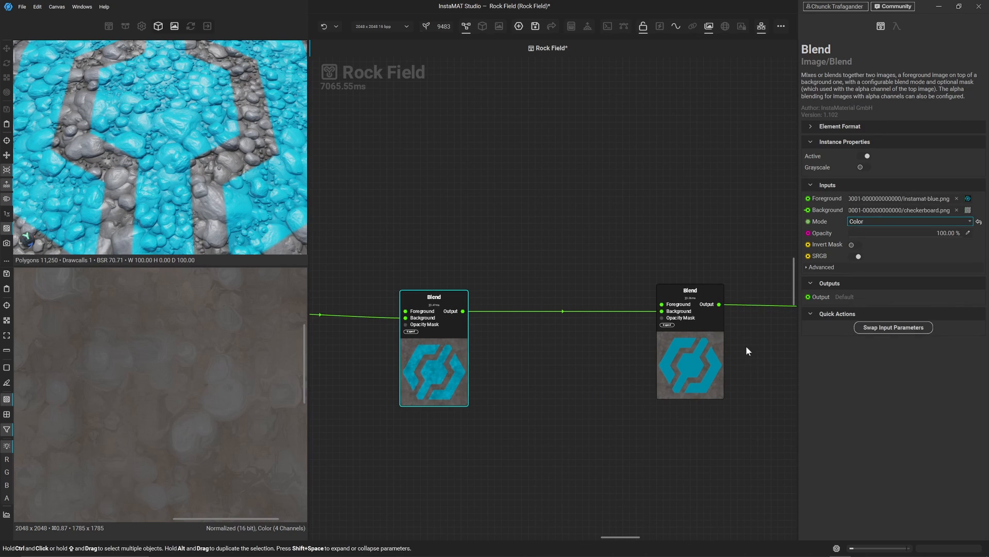
- Set the second added Blend node's Mode to Color
left_click(711, 322)
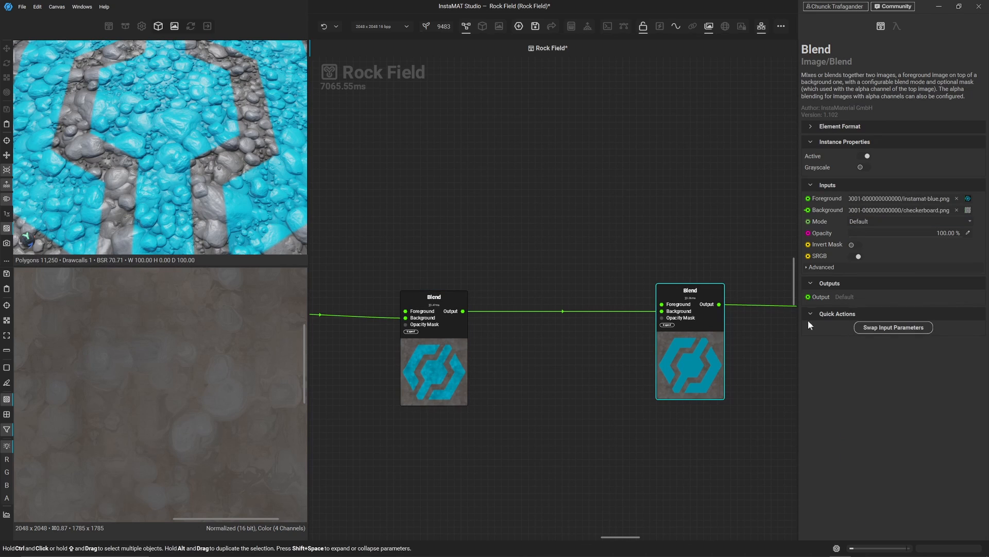
left_click(969, 221)
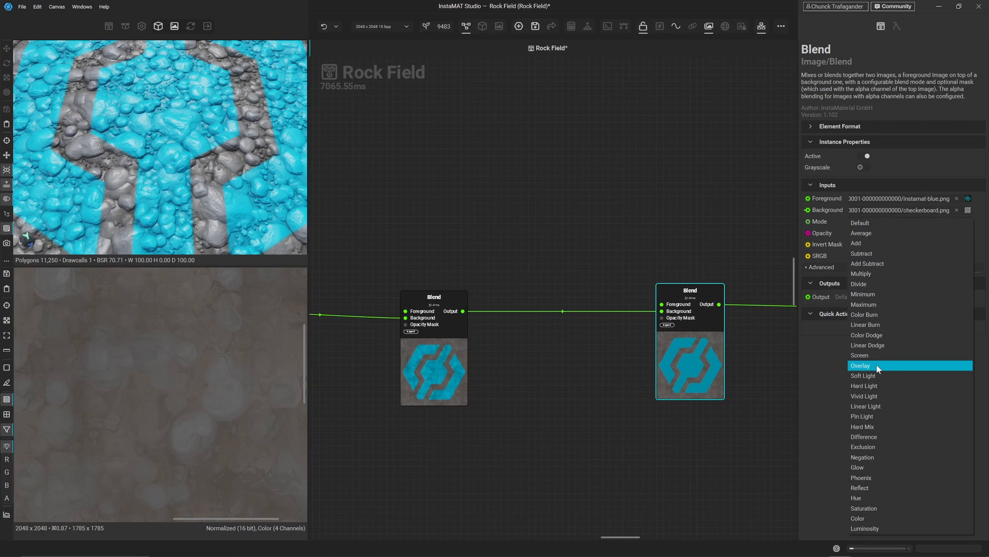
left_click(864, 518)
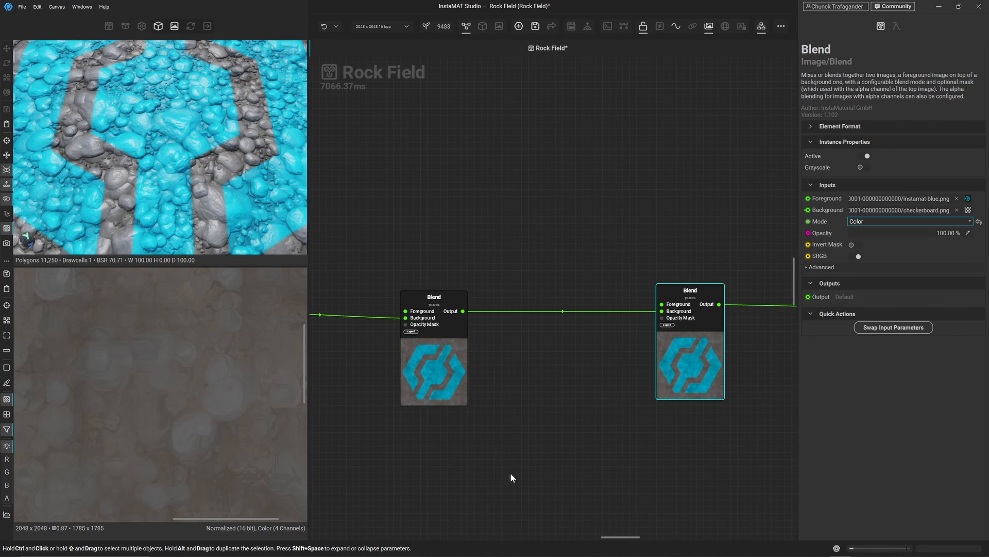
- Add a Solid Color node above the first color Blend and connect its Output to that Blend's Foreground
left_click(425, 267)
key("space")
type("solid")
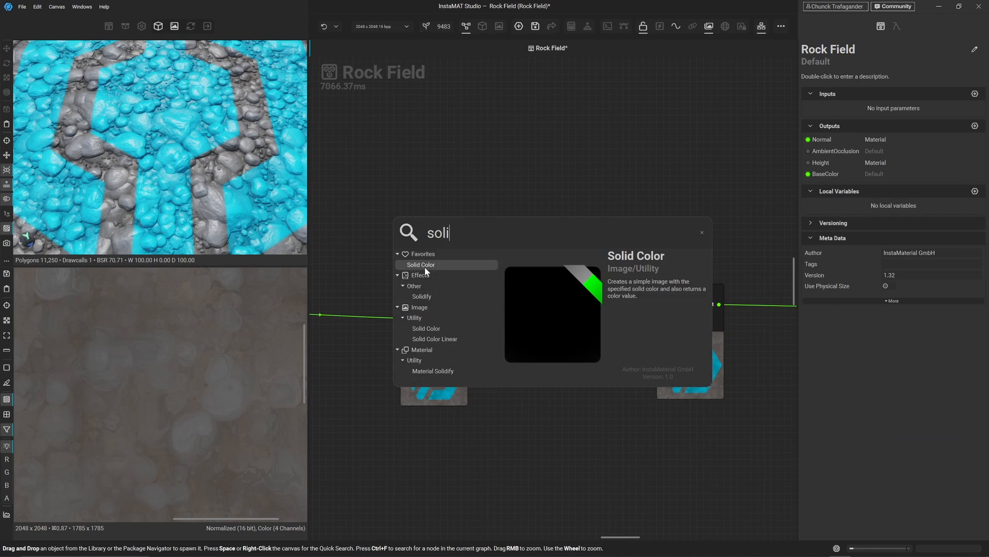
left_click(424, 267)
left_click_drag(425, 267, 385, 193)
left_click_drag(415, 162, 406, 312)
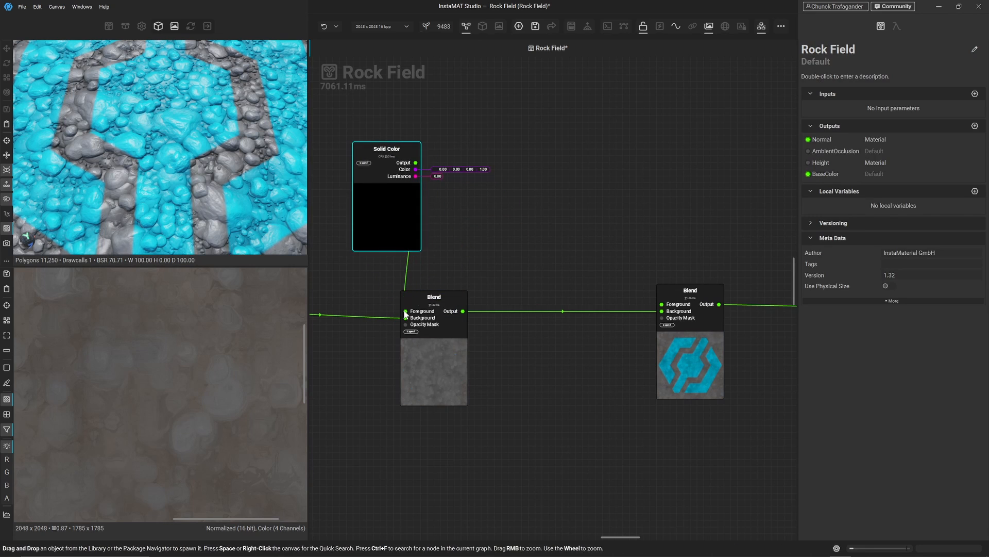
- Pick an orange for the Solid Color node with H 0.0790, S 1.0000 and V 0.8353
left_click(373, 218)
left_click(967, 181)
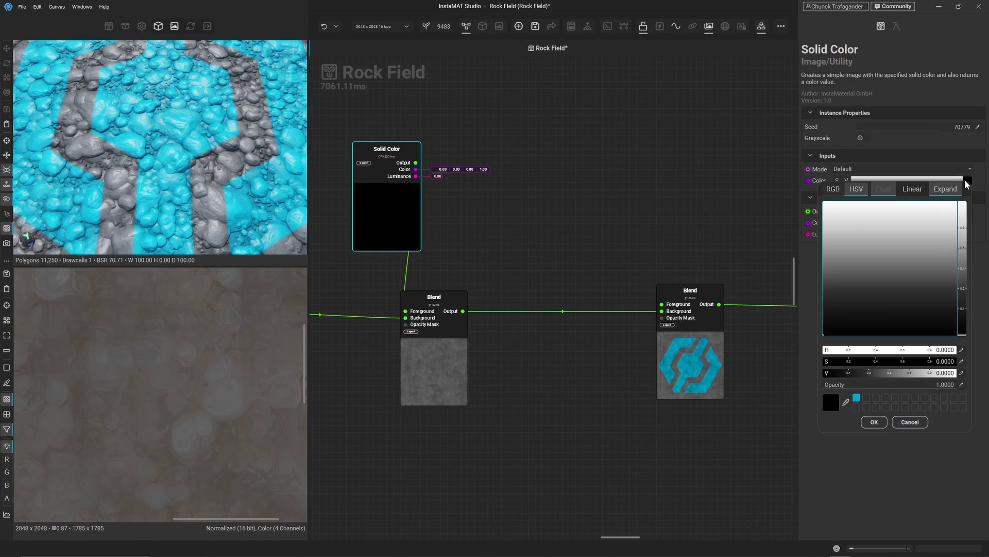
left_click(844, 403)
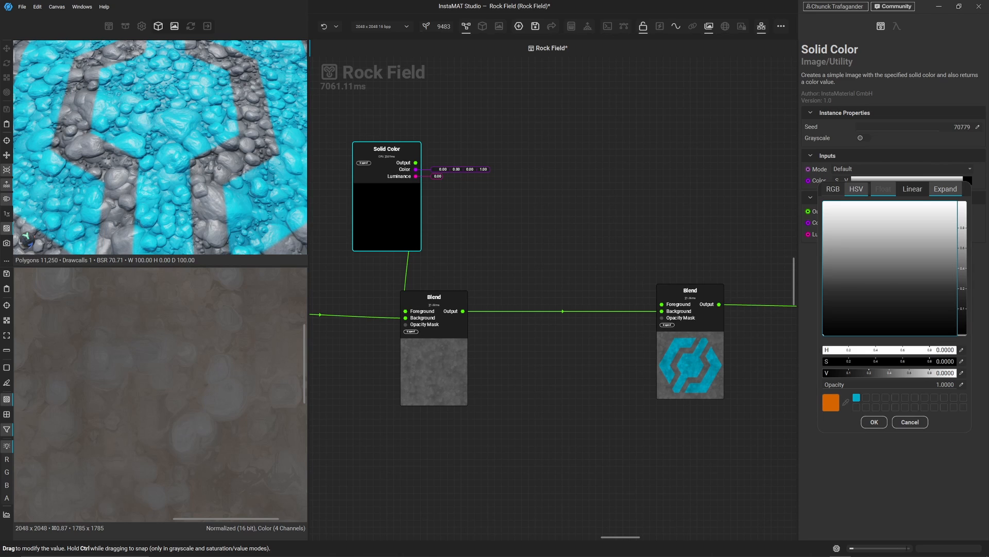
left_click(1, 216)
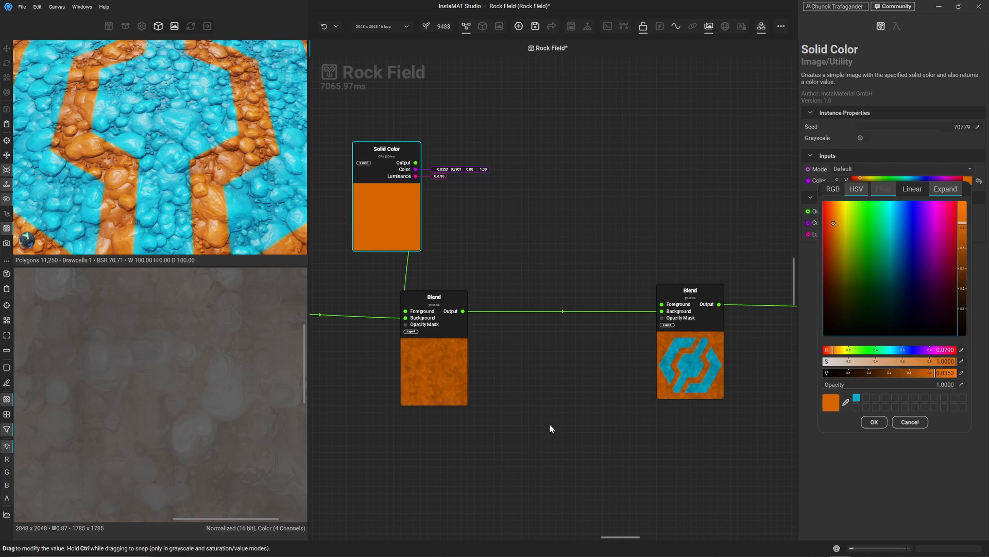
- Duplicate the orange Solid Color node and connect the copy's Output to the second color Blend's Foreground
left_click(408, 199)
left_click_drag(398, 223, 606, 229, "alt")
left_click_drag(625, 169, 651, 289)
- Set the duplicated Solid Color to red with H 0.0000, S 1.0000 and V 0.8353, and save the graph
left_click(607, 227)
left_click(967, 180)
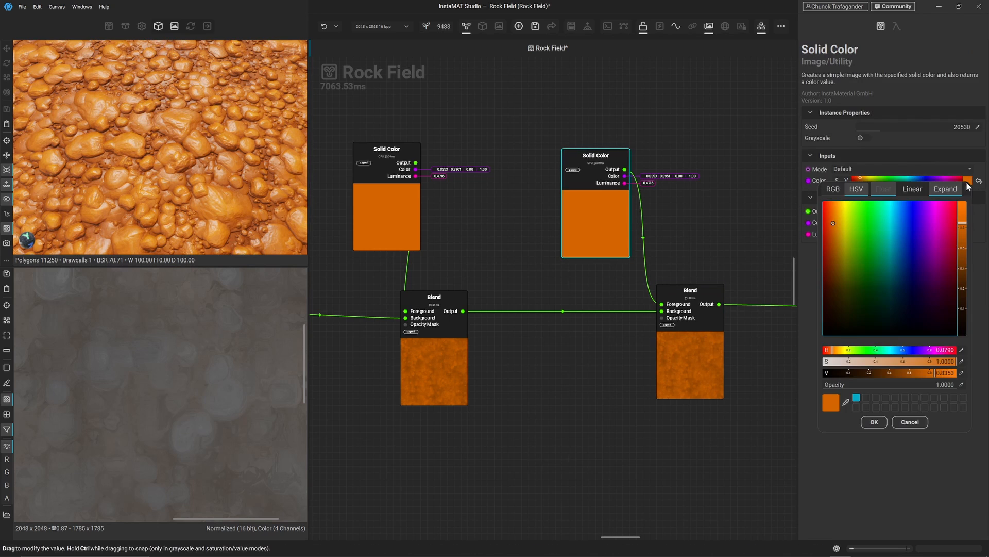
left_click(846, 402)
left_click(823, 223)
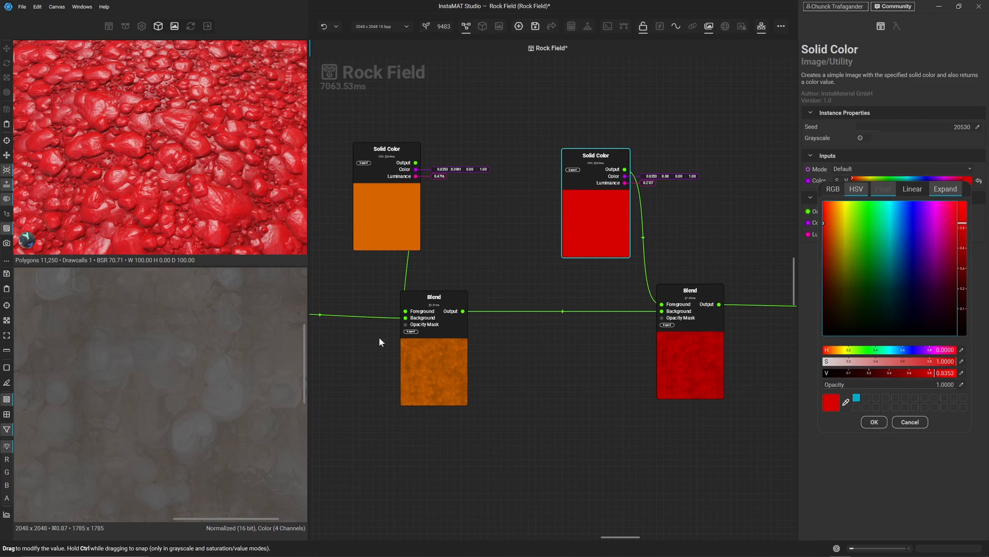
left_click(484, 471)
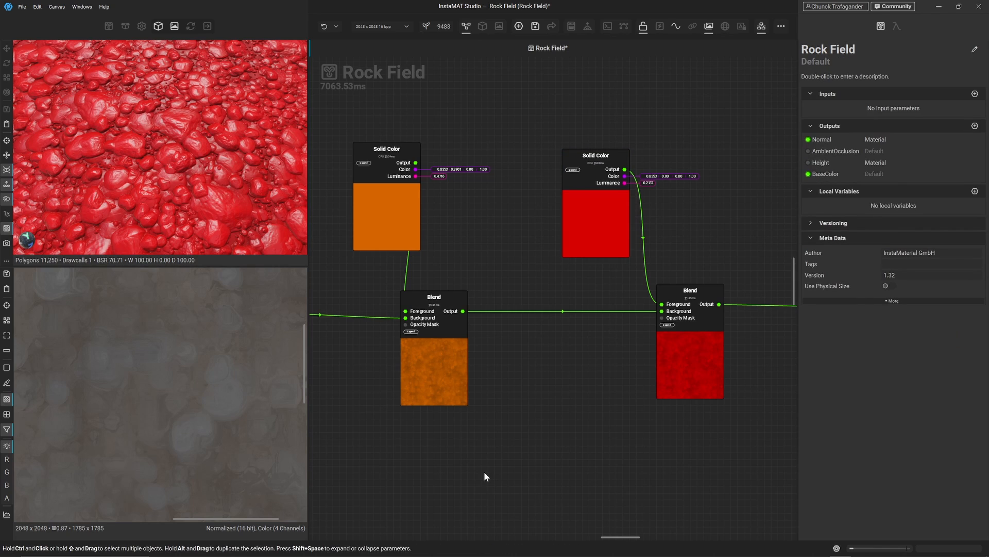
key("ctrl+s")
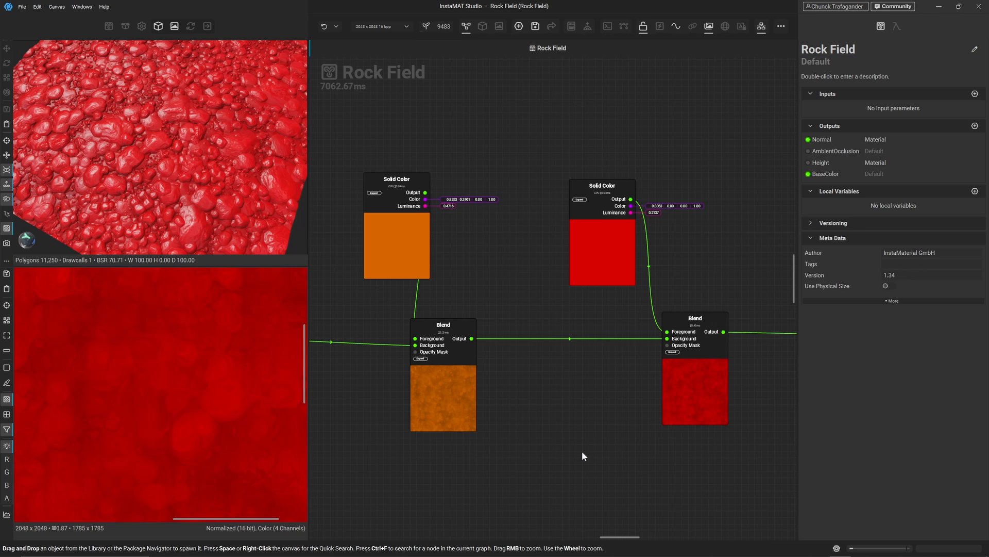
- Examine the height results of the last three Blend Height nodes one after another in the 2D preview
scroll(582, 451, "down", 5)
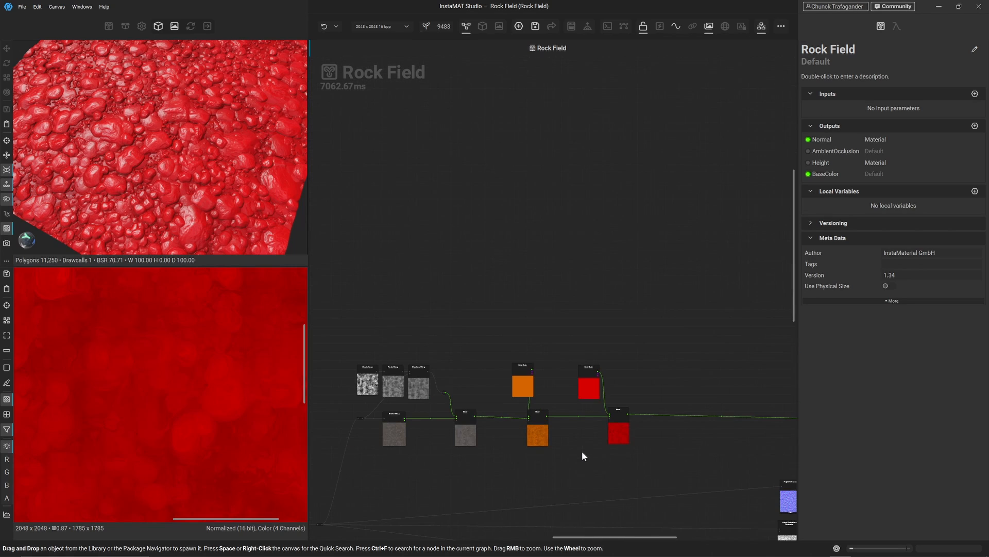
middle_click_drag(582, 453, 730, 248)
middle_click_drag(411, 365, 596, 322)
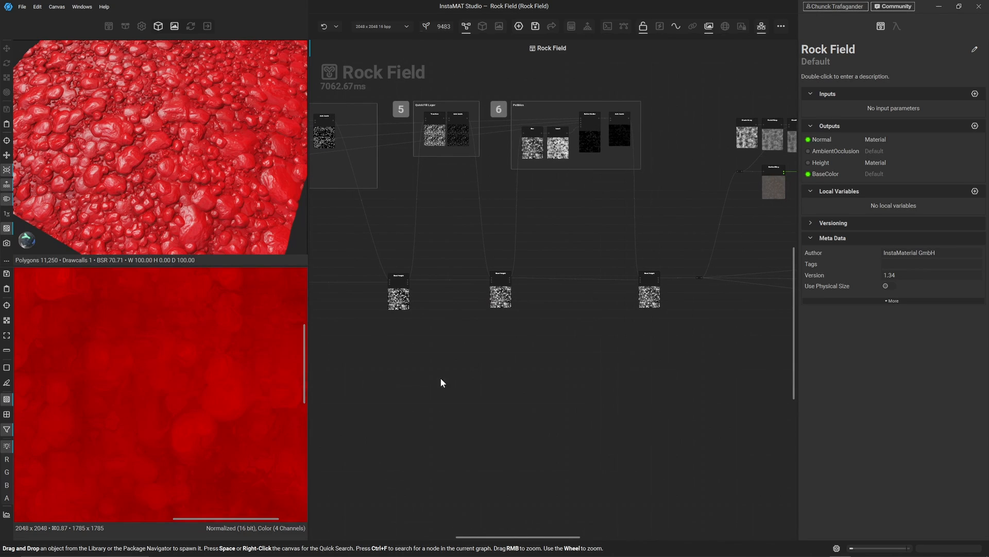
left_click_drag(371, 376, 665, 280)
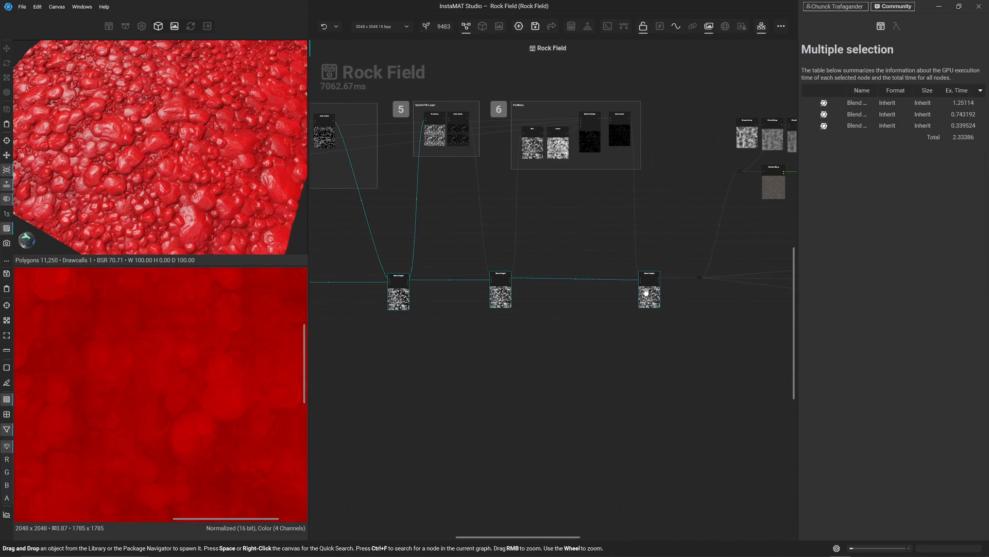
left_click(413, 311)
left_click(405, 301)
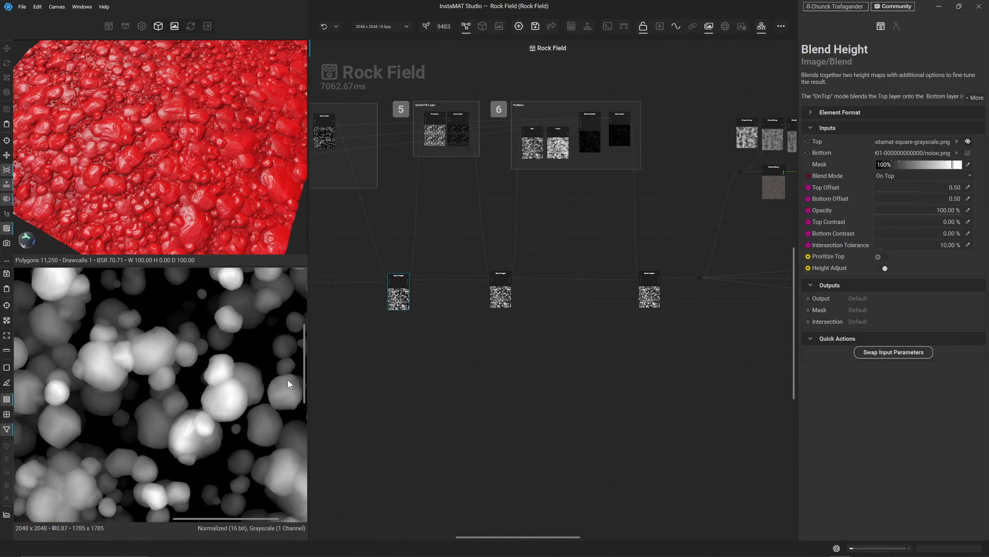
left_click(500, 291)
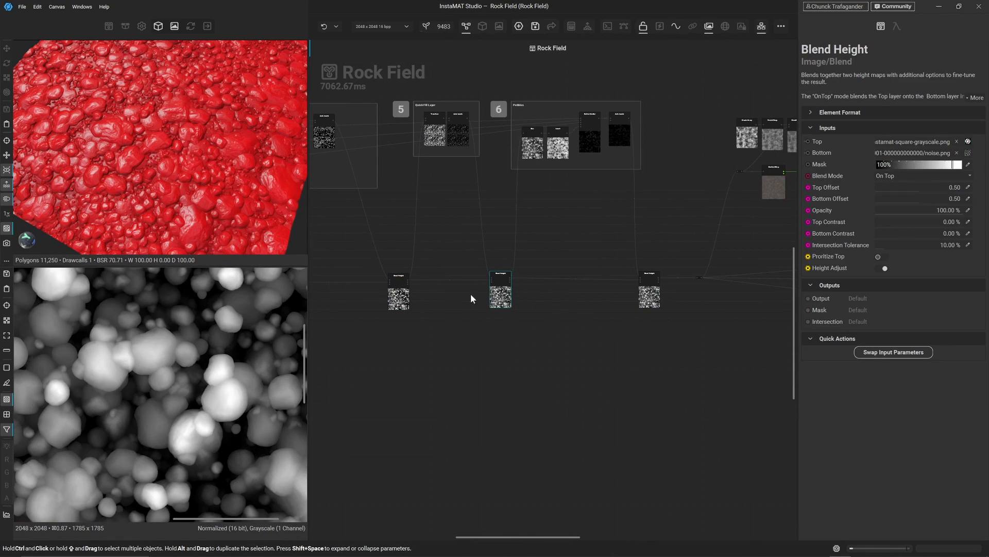
left_click(641, 300)
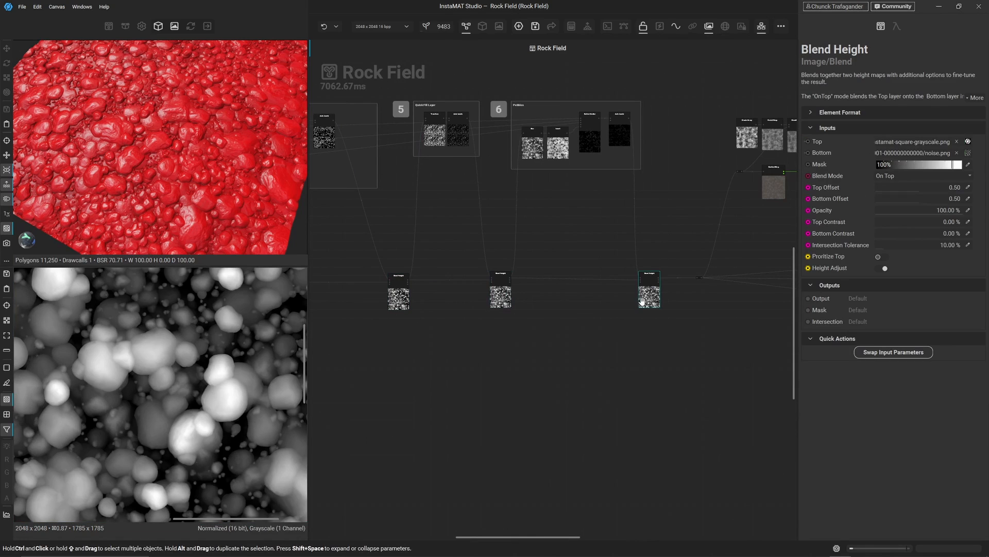
left_click(456, 374)
scroll(413, 286, "up", 5)
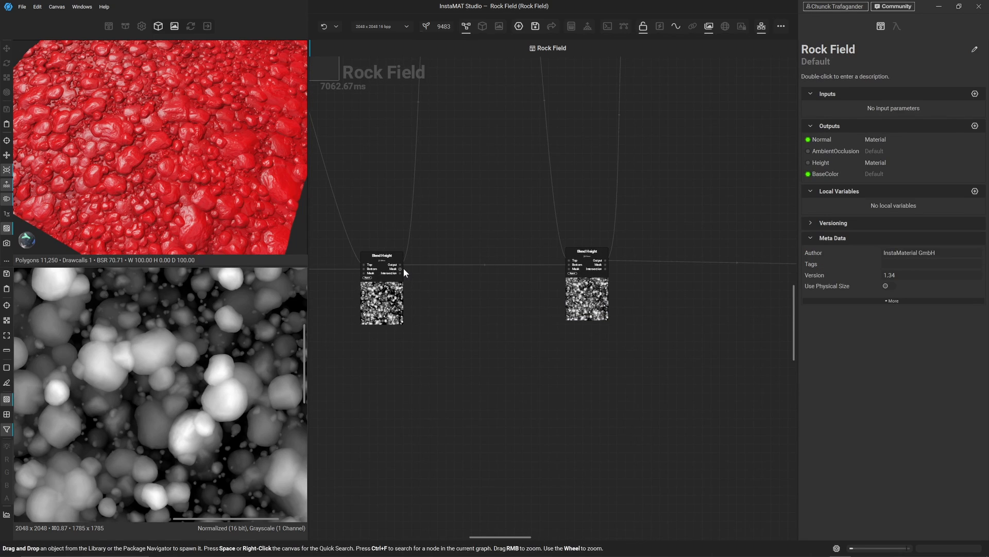
- Examine the Mask outputs of the last three Blend Height nodes and compare the first one's mask with its height output
left_click(403, 269)
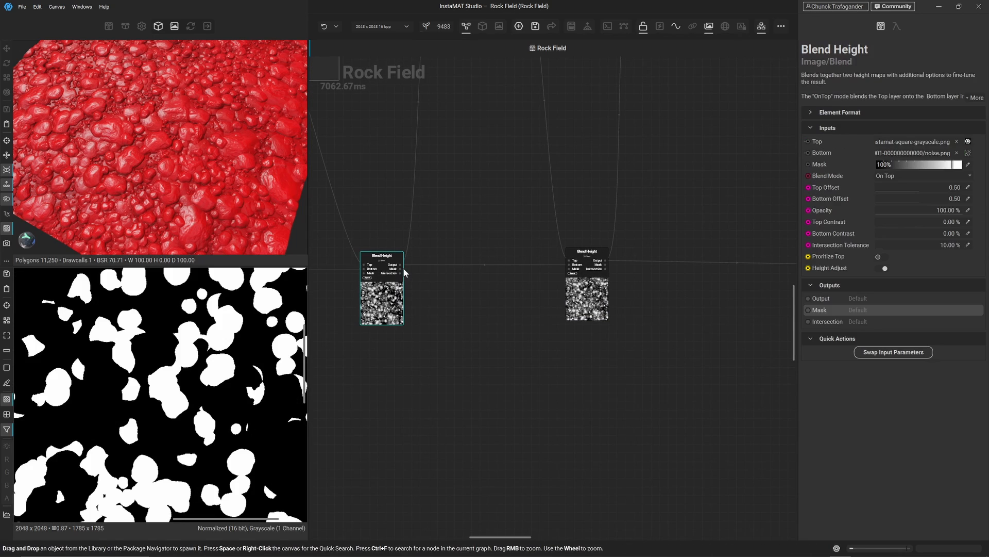
left_click(607, 264)
middle_click_drag(701, 318, 497, 324)
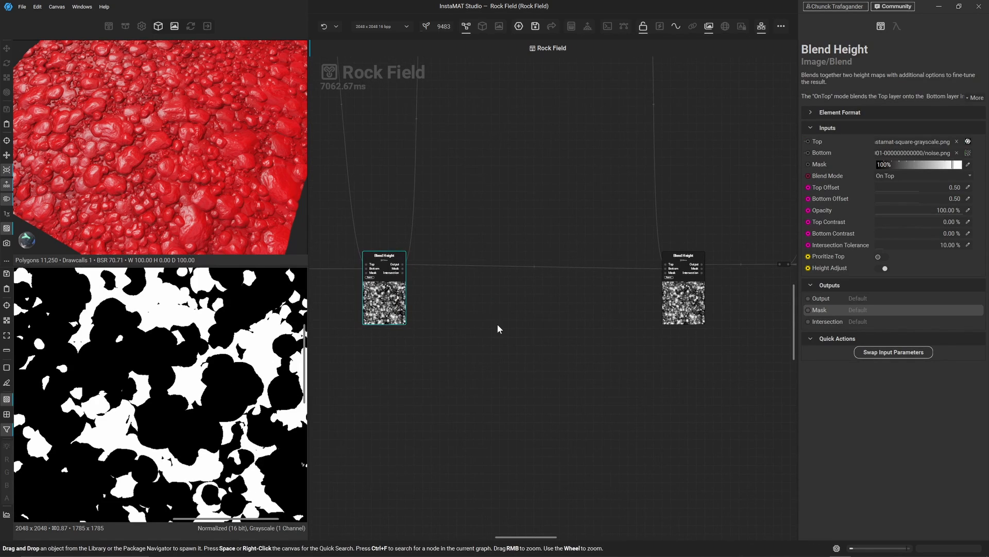
left_click(703, 269)
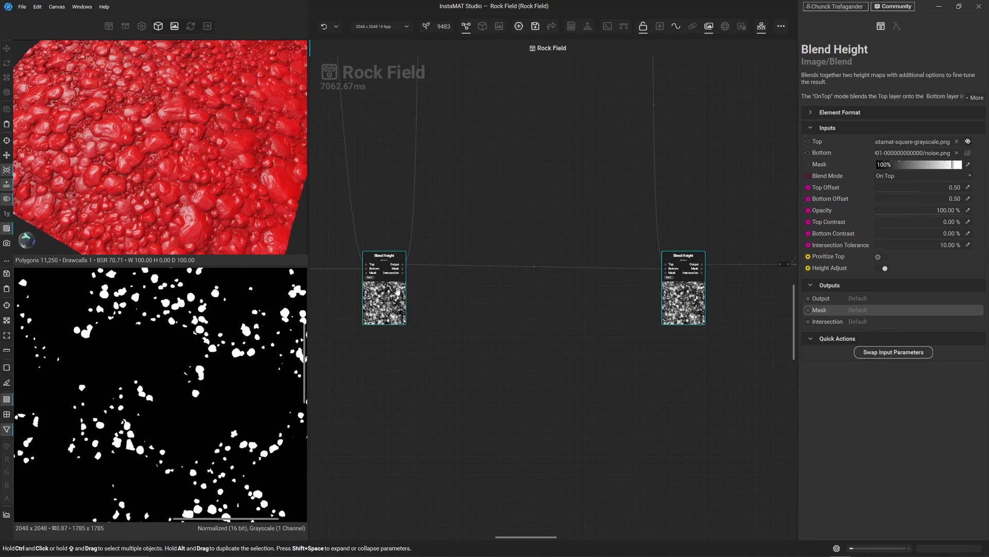
middle_click_drag(381, 354, 529, 339)
middle_click_drag(411, 329, 451, 334)
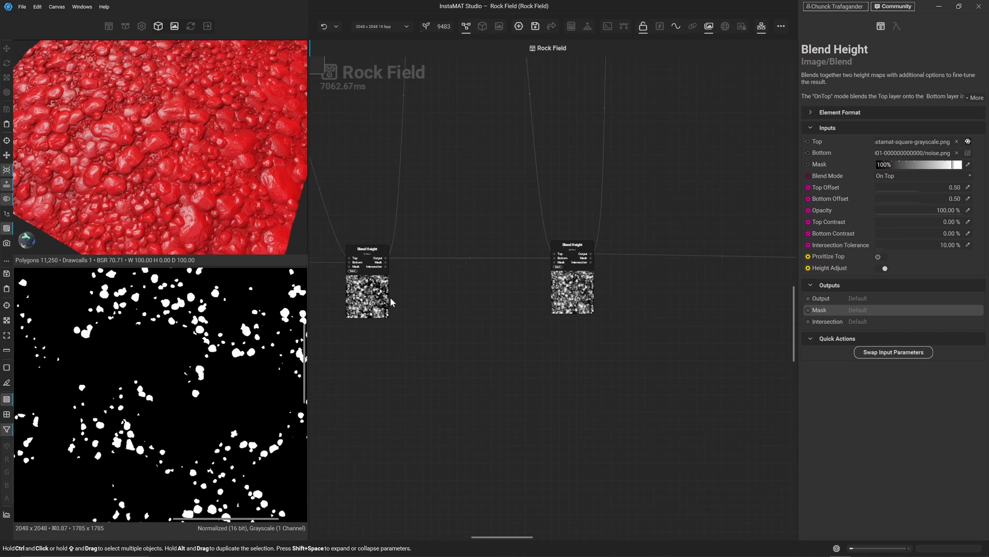
double_click(386, 263)
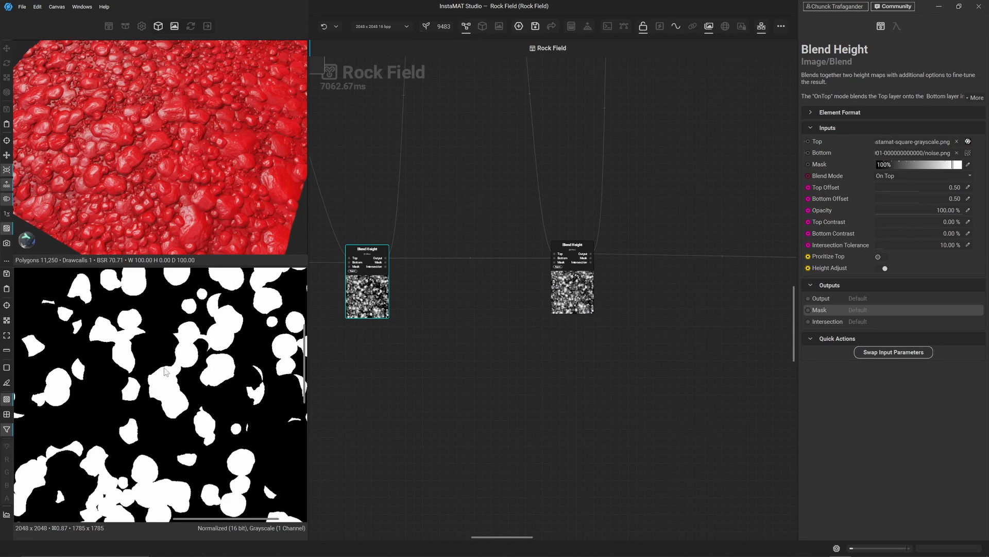
double_click(359, 292)
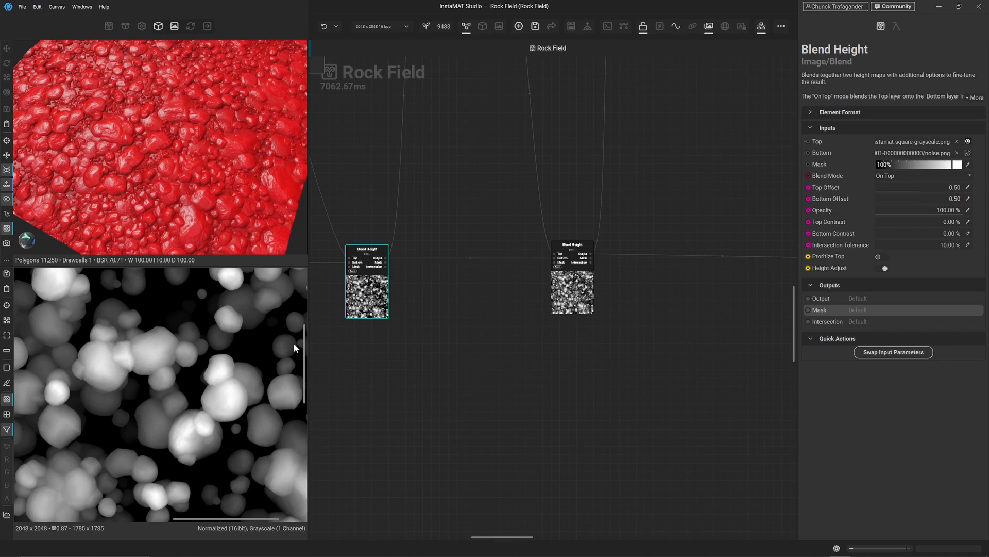
- Try the first Blend Height's Mask as the red Blend's Opacity Mask, deactivate the orange Blend, and inspect the rocks up close in 3D
left_click_drag(386, 263, 515, 169)
left_click(373, 191)
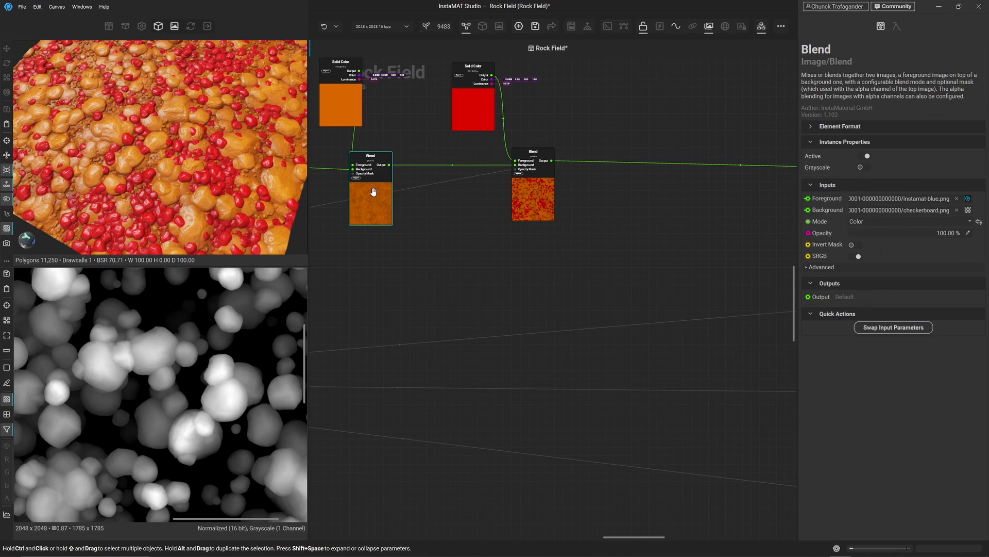
scroll(214, 140, "up", 5)
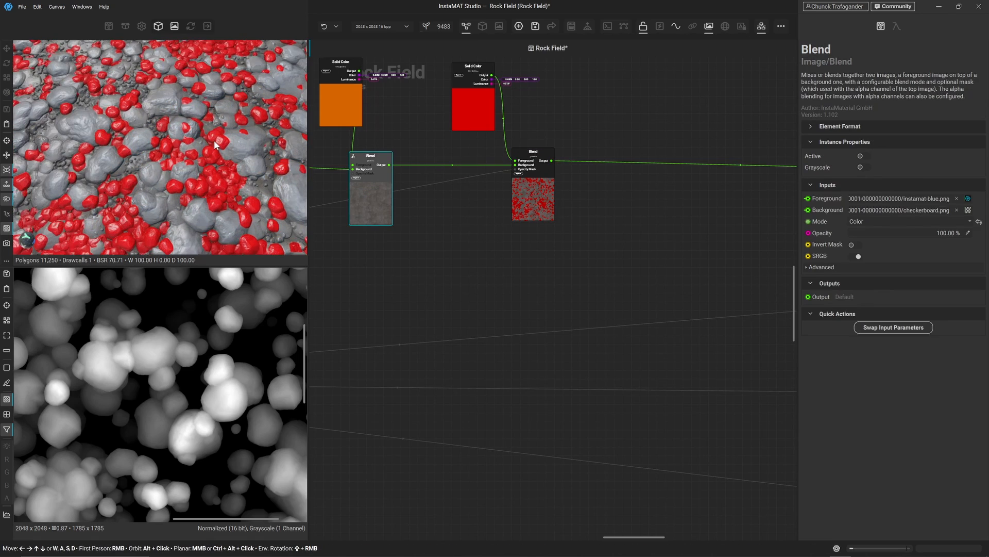
left_click_drag(234, 164, 214, 143, "alt")
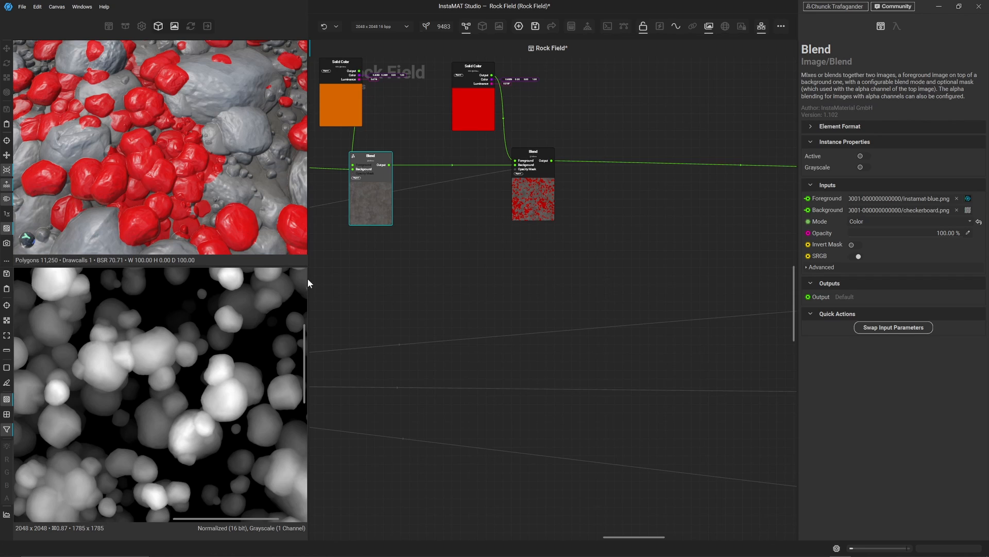
- Delete the connection to the red Blend's Opacity Mask, deactivate the red Blend and reactivate the orange Blend
left_click(436, 185)
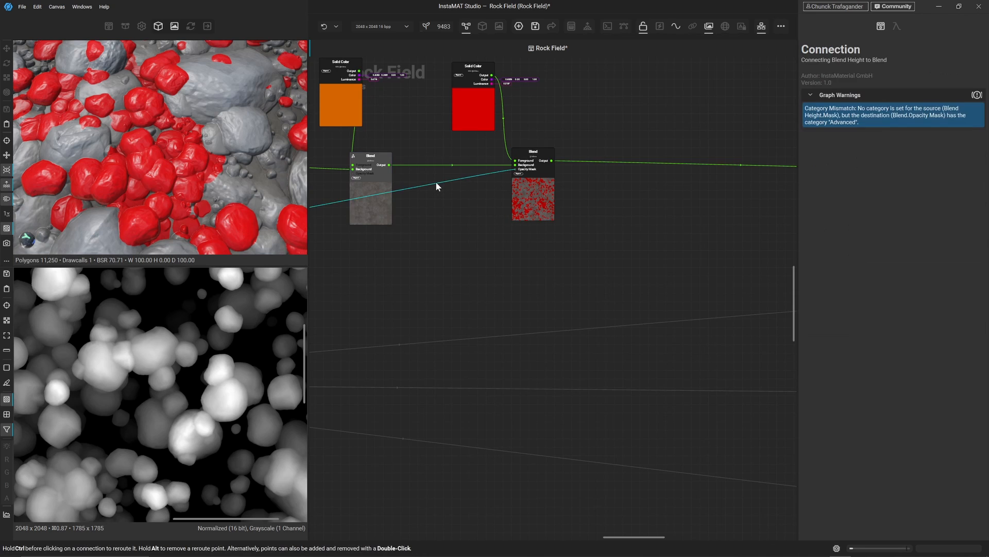
key("Delete")
left_click(526, 200)
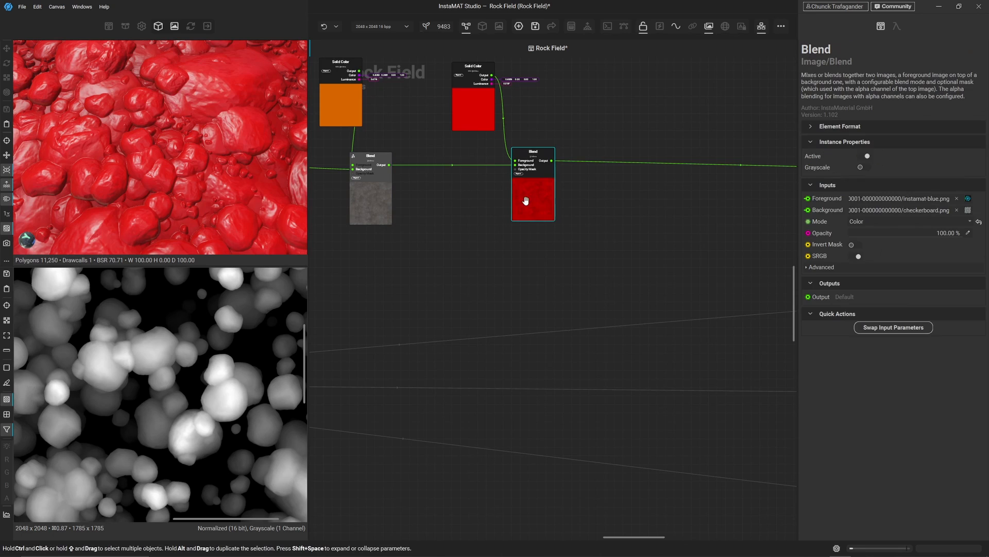
left_click(373, 191)
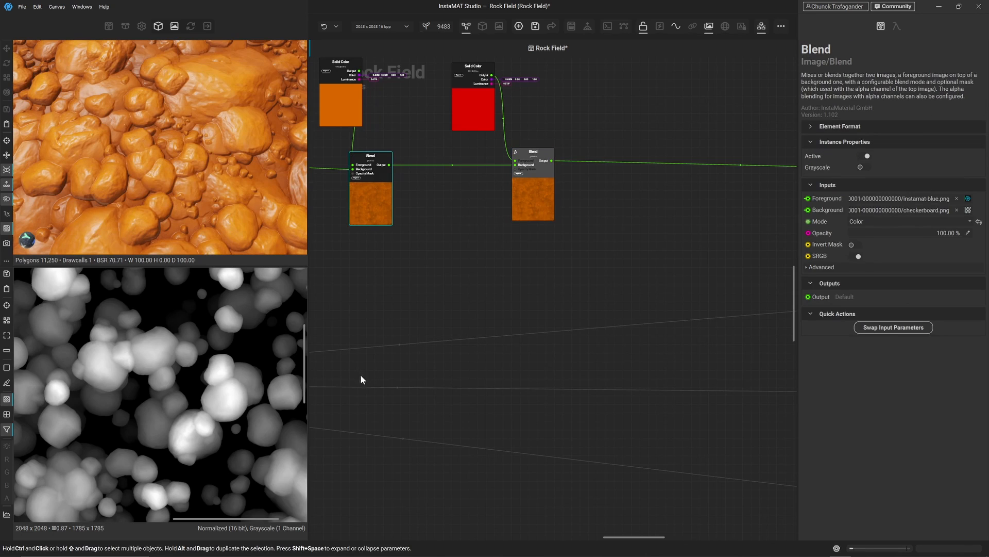
- Add a Blend node with the first Blend Height's Mask feeding its Background and place it below the next Blend Height node
middle_click_drag(397, 380, 653, 299)
scroll(543, 297, "down", 3)
middle_click_drag(412, 346, 706, 338)
middle_click_drag(511, 324, 577, 299)
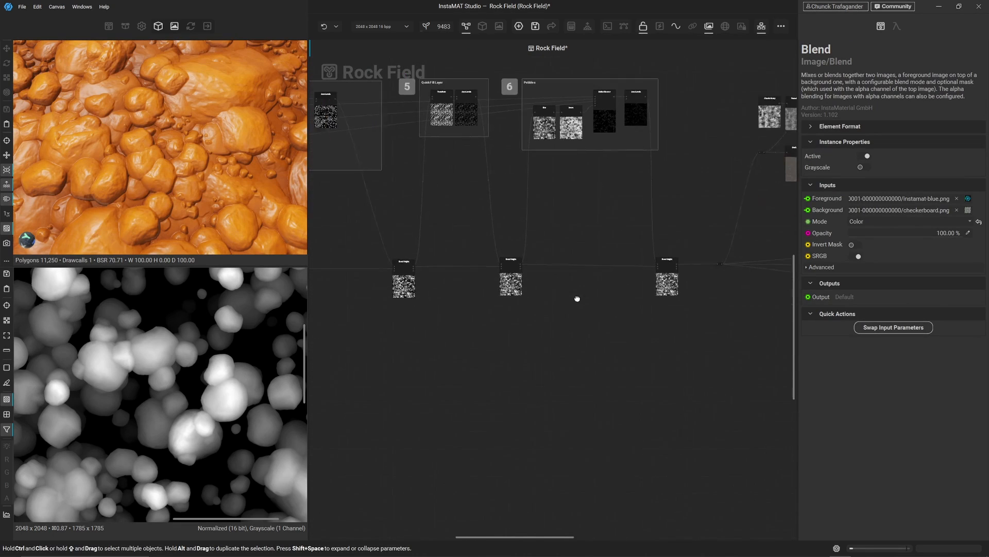
scroll(536, 289, "up", 5)
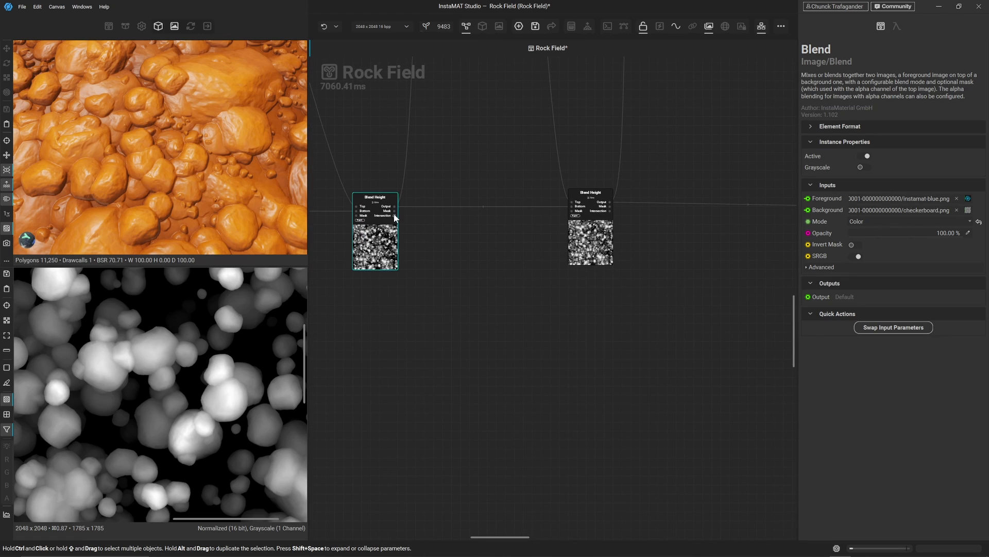
right_click(418, 322)
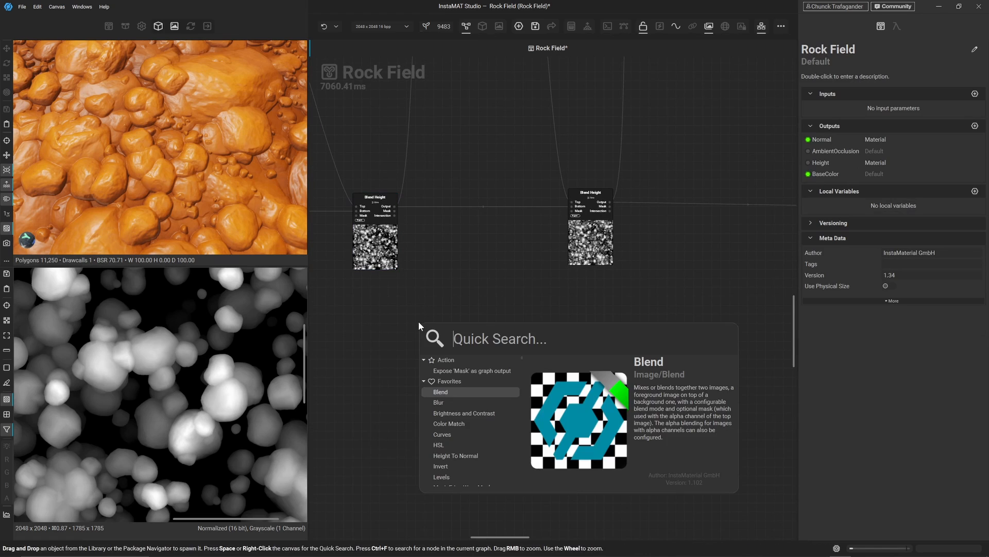
key("Return")
left_click_drag(419, 320, 625, 309)
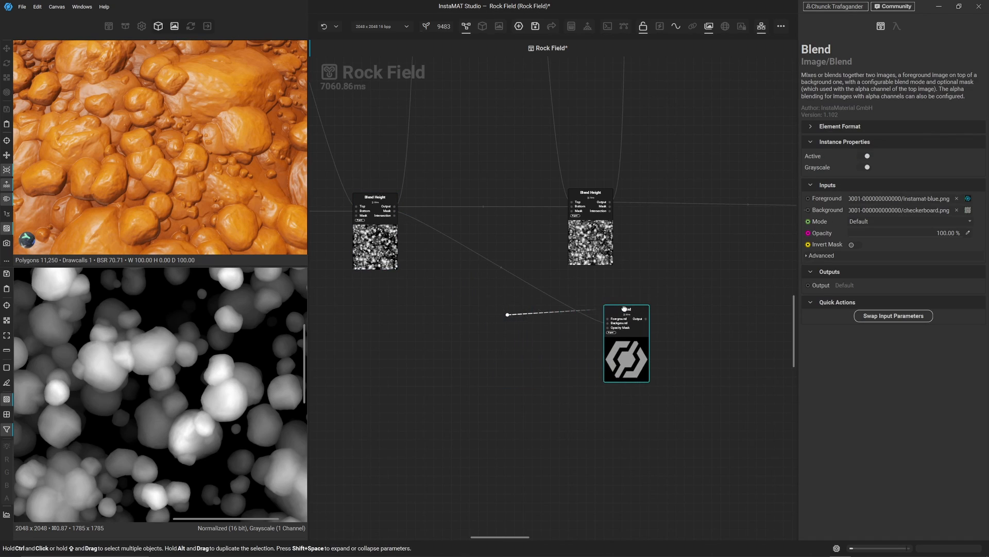
- Connect the second Blend Height's Mask to the new Blend's Foreground and set the Blend mode to Subtract
left_click_drag(611, 207, 643, 219)
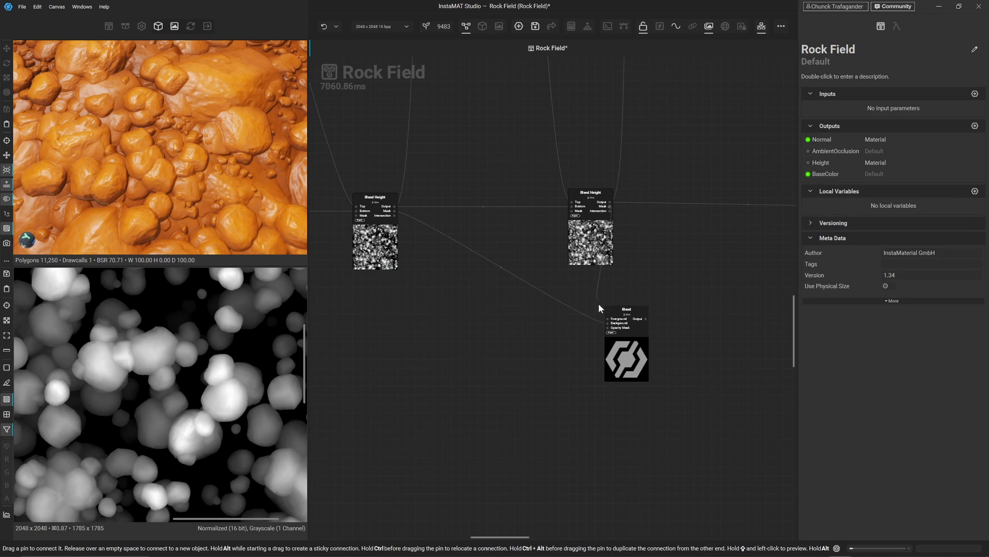
left_click_drag(599, 305, 602, 317)
left_click(615, 347)
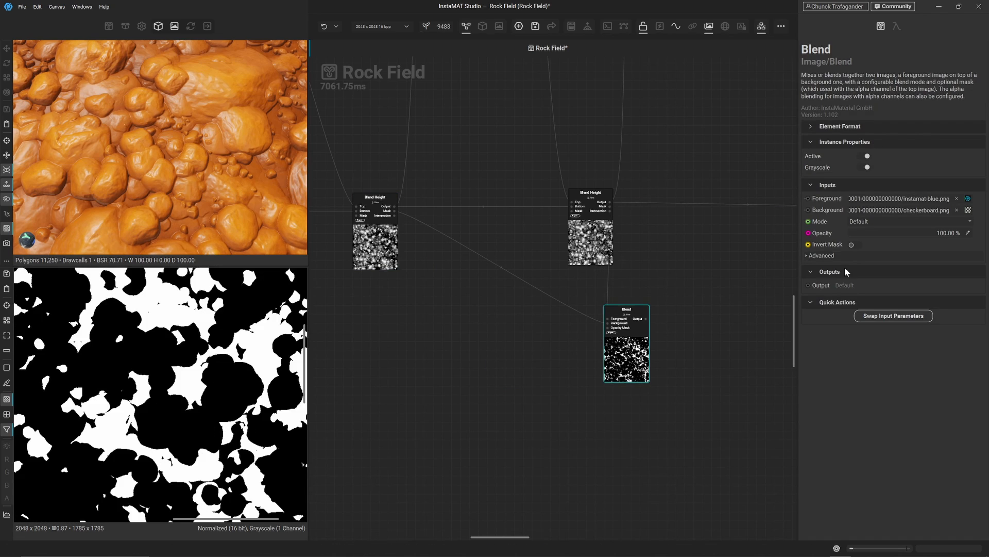
left_click(877, 221)
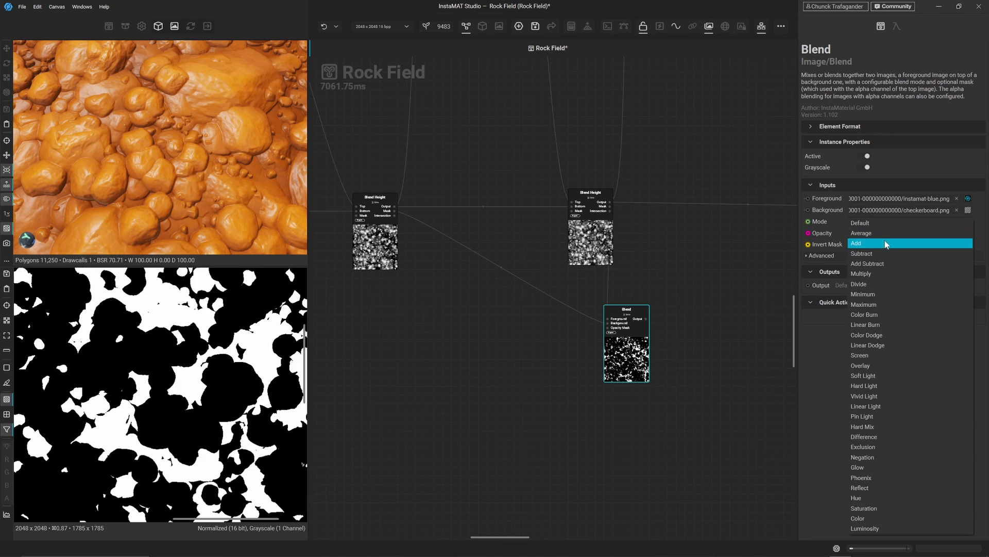
left_click(885, 253)
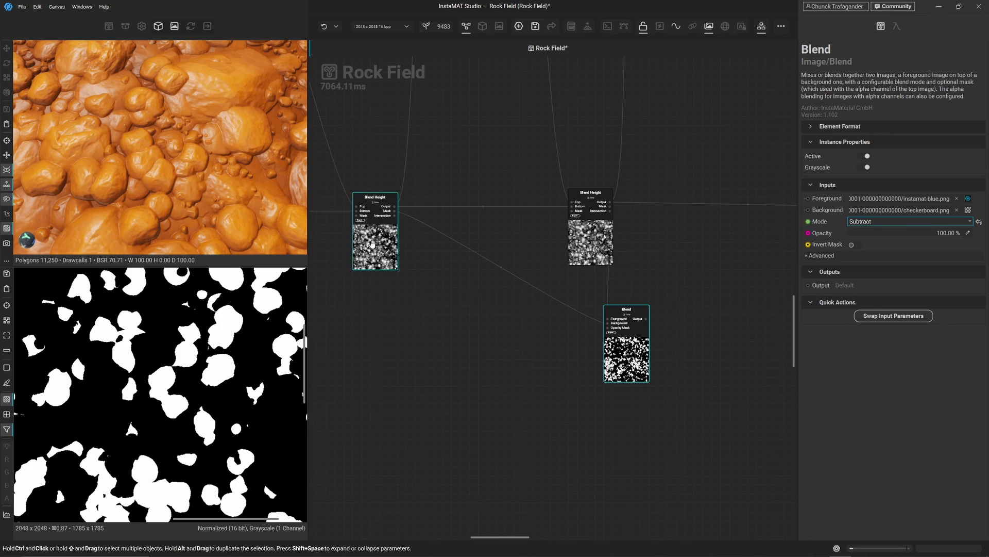
- Compare the Mask outputs of the first and second Blend Height nodes with the Subtract Blend's result
left_click(396, 212)
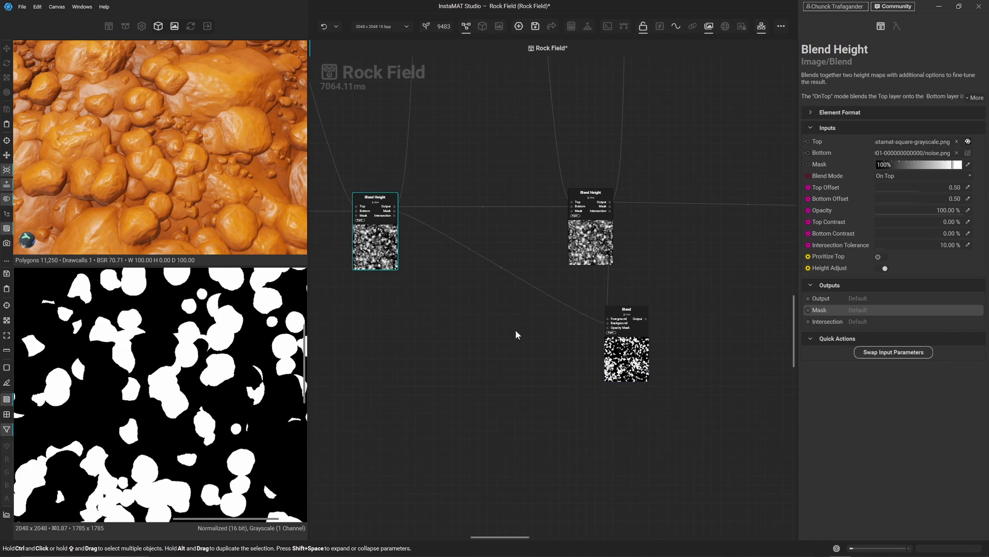
left_click(612, 205)
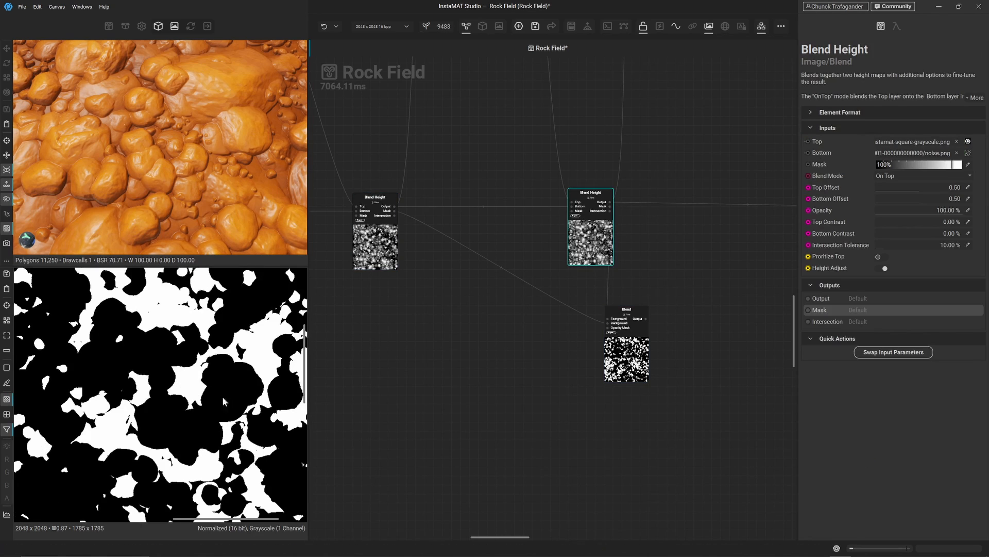
left_click(633, 366)
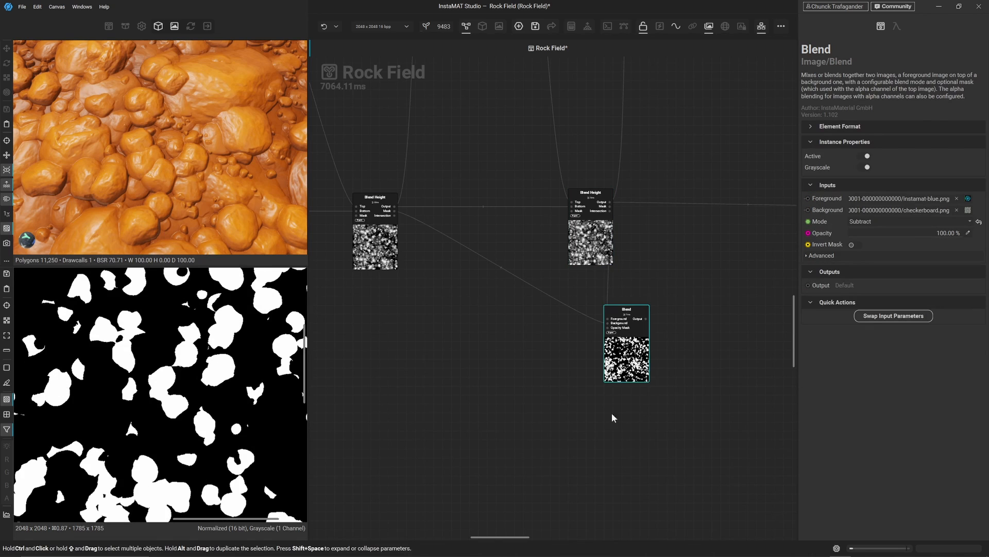
- Move the Subtract Blend beyond the second Blend Height and reroute its Background connection below that node
middle_click_drag(611, 415, 450, 395)
left_click_drag(452, 363, 570, 343)
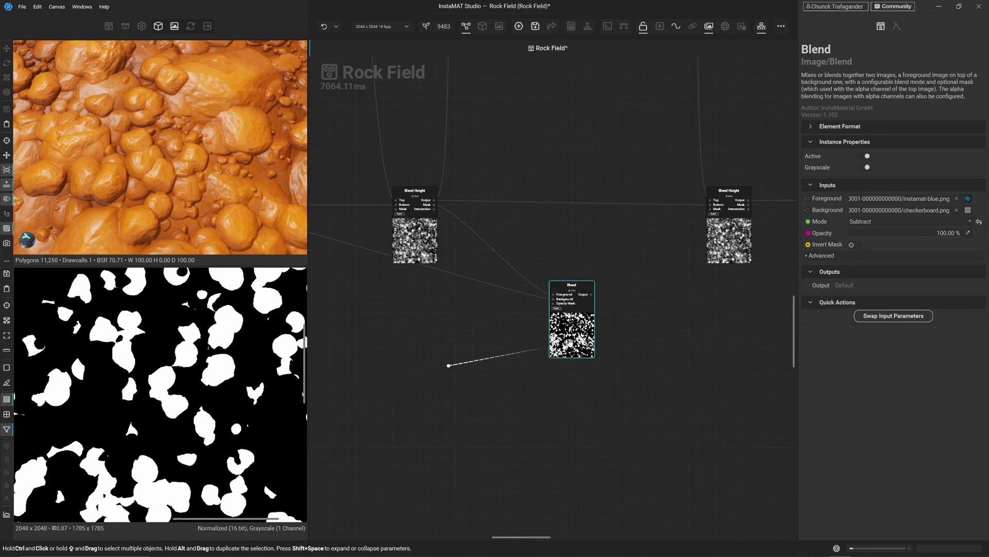
middle_click_drag(570, 343, 514, 370)
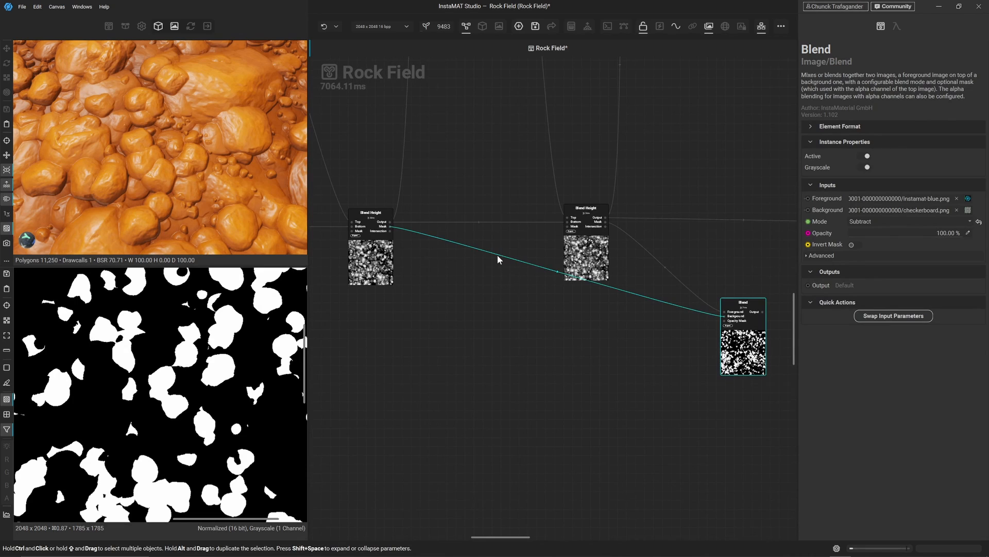
left_click(508, 257, "ctrl")
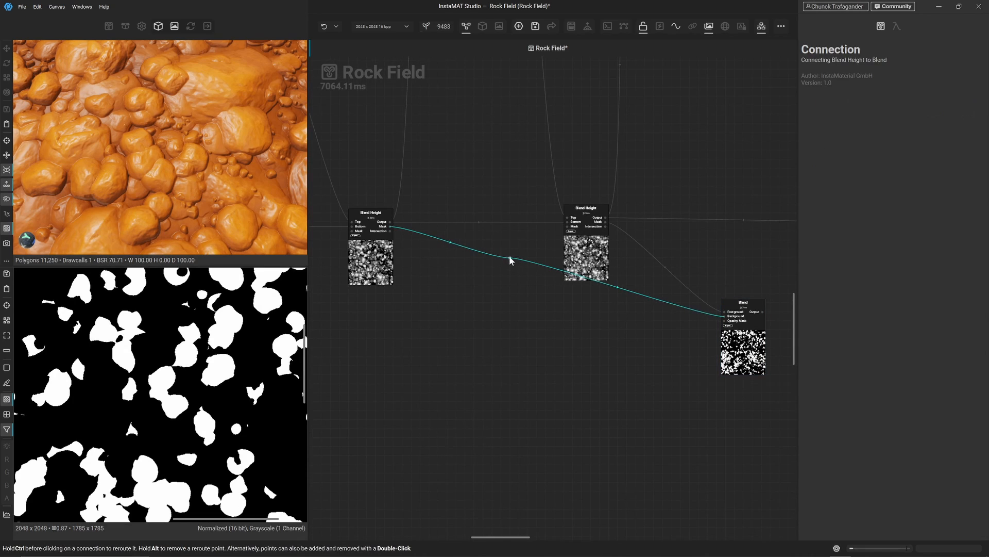
left_click_drag(509, 257, 486, 304, "ctrl")
left_click(565, 324)
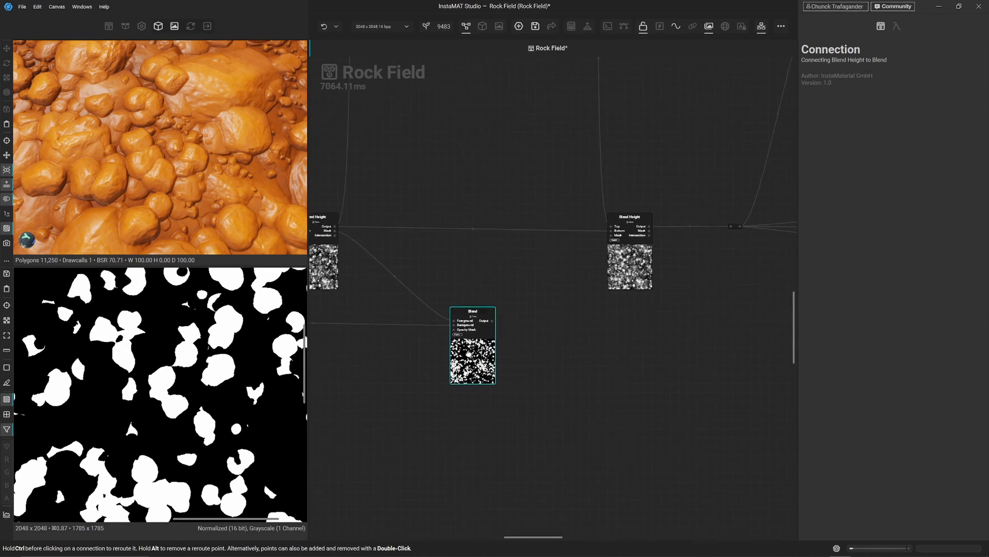
- Add a Blend node after the Subtract Blend, with the Subtract Blend's output feeding the new node's Background
left_click(470, 350)
left_click_drag(470, 351, 596, 318)
type("bl")
key("Return")
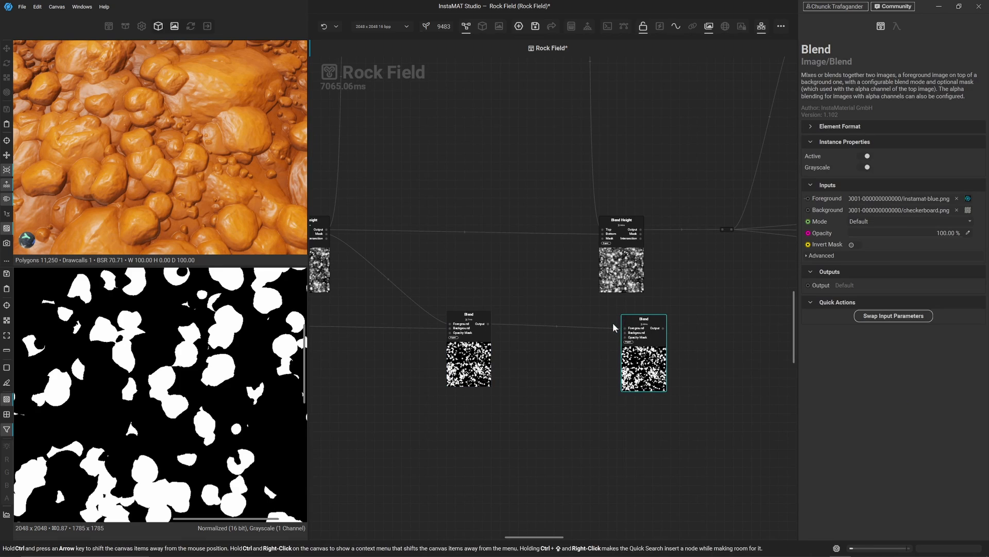
left_click_drag(625, 328, 625, 332, "ctrl")
left_click(642, 336)
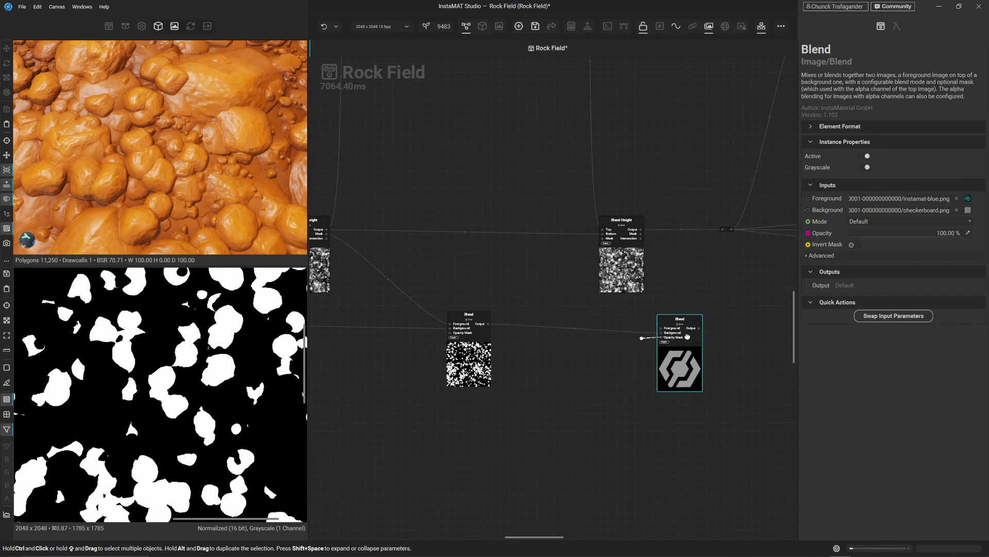
- Connect the last Blend Height's Mask to the new Blend's Foreground and set its mode to Subtract
left_click(641, 234, "shift")
left_click_drag(641, 234, 706, 359)
left_click(707, 359)
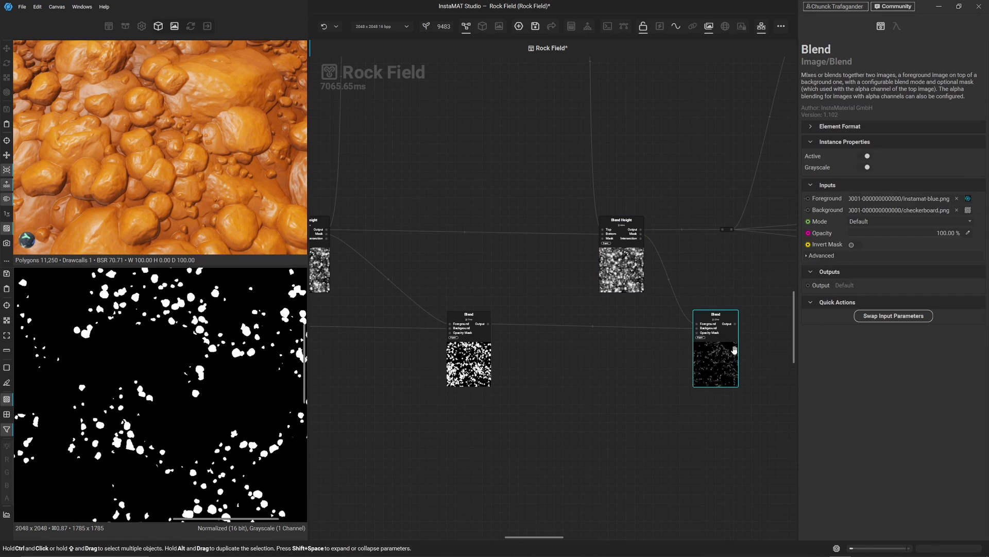
left_click(878, 223)
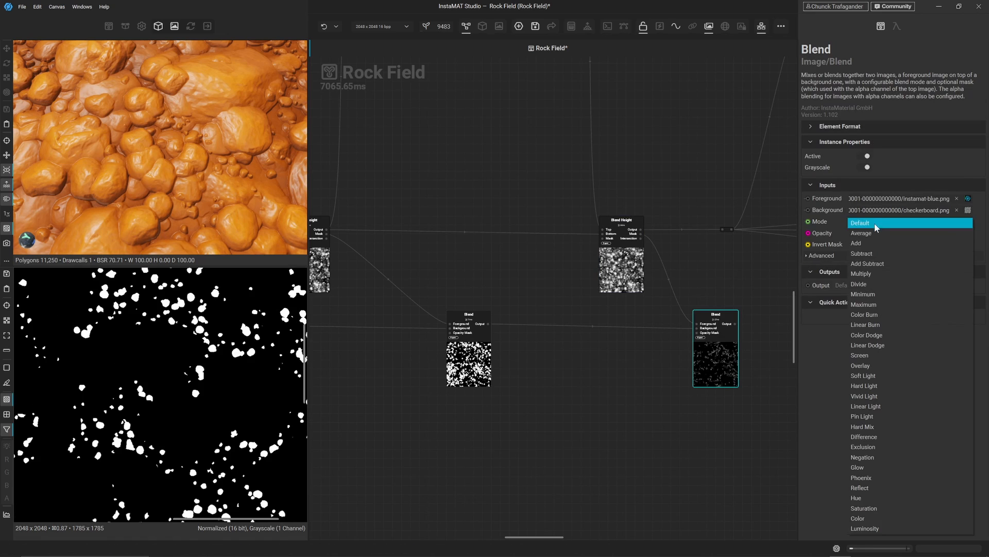
left_click(863, 254)
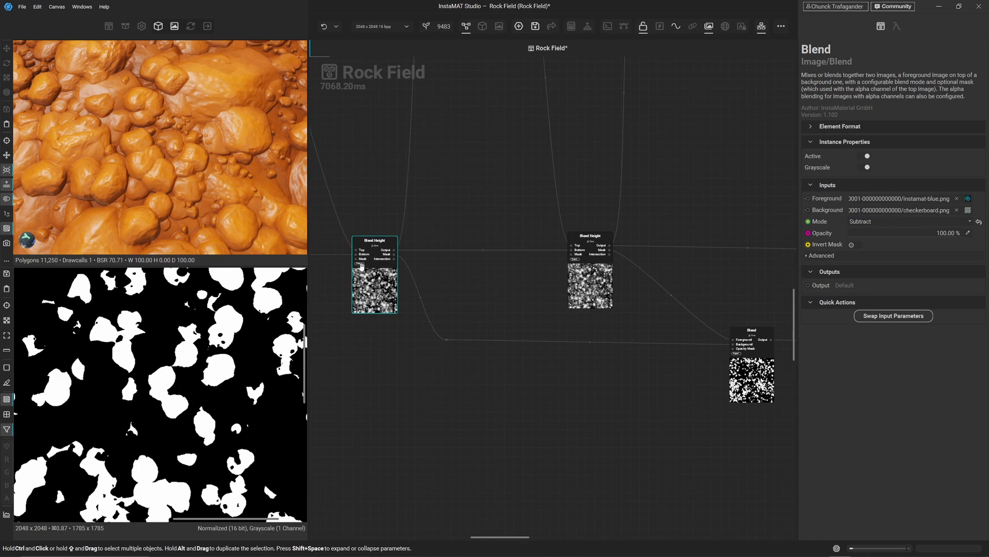
- Examine the first Blend Height's Top input and the two Blend Height nodes whose masks are subtracted from it
left_click(361, 256)
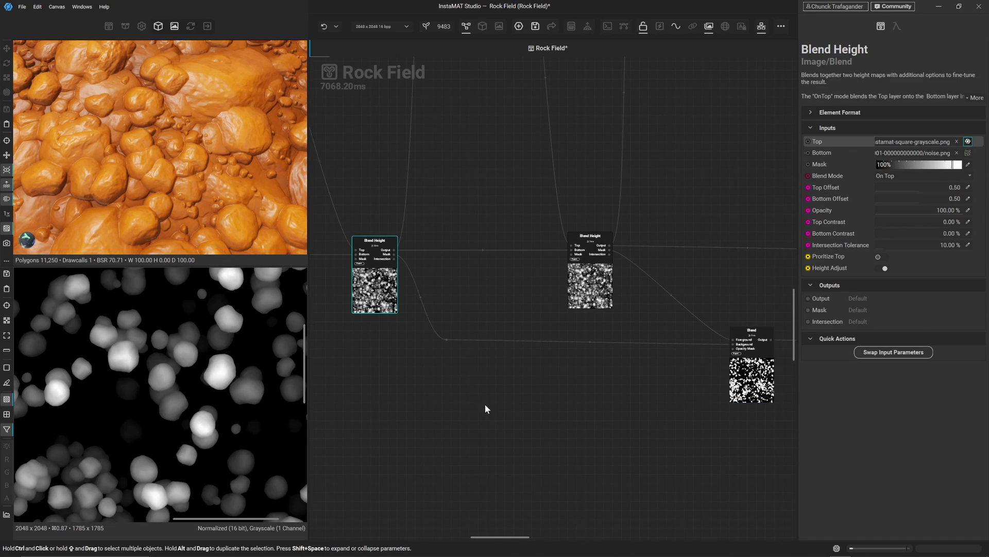
middle_click_drag(613, 379, 382, 407)
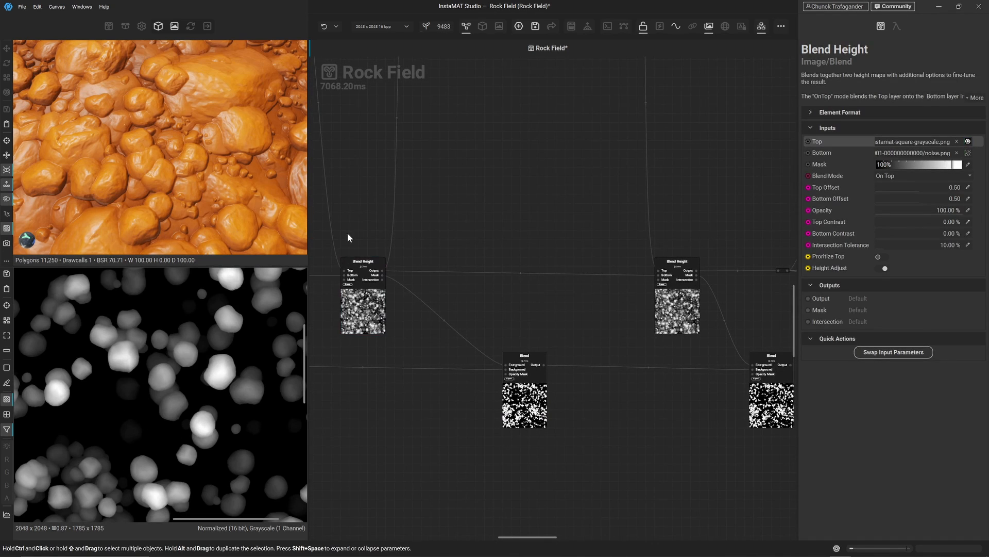
left_click_drag(349, 232, 674, 282)
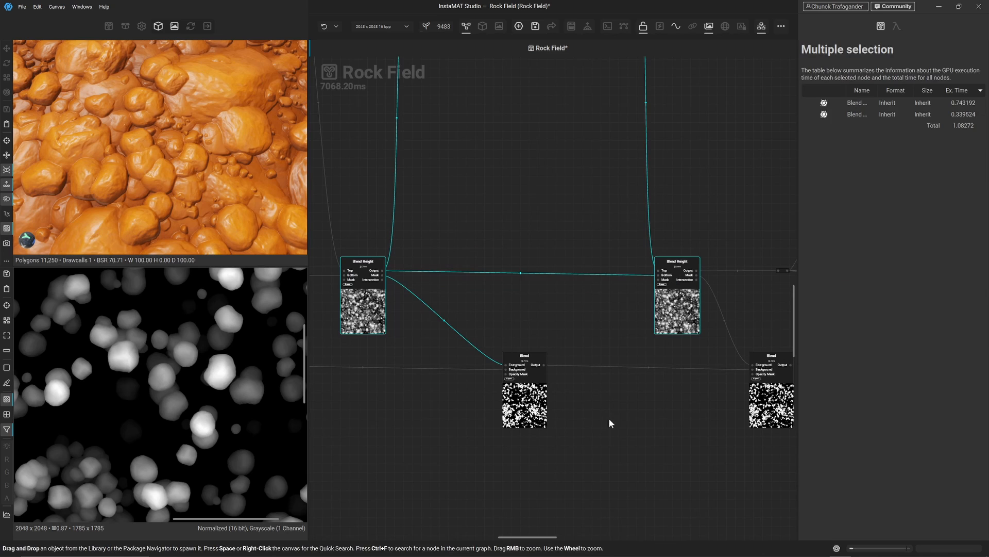
left_click(657, 426)
- Connect the second Subtract Blend's output to the orange Blend's Opacity Mask and inspect the tinted rocks in 3D
middle_click_drag(733, 440, 528, 444)
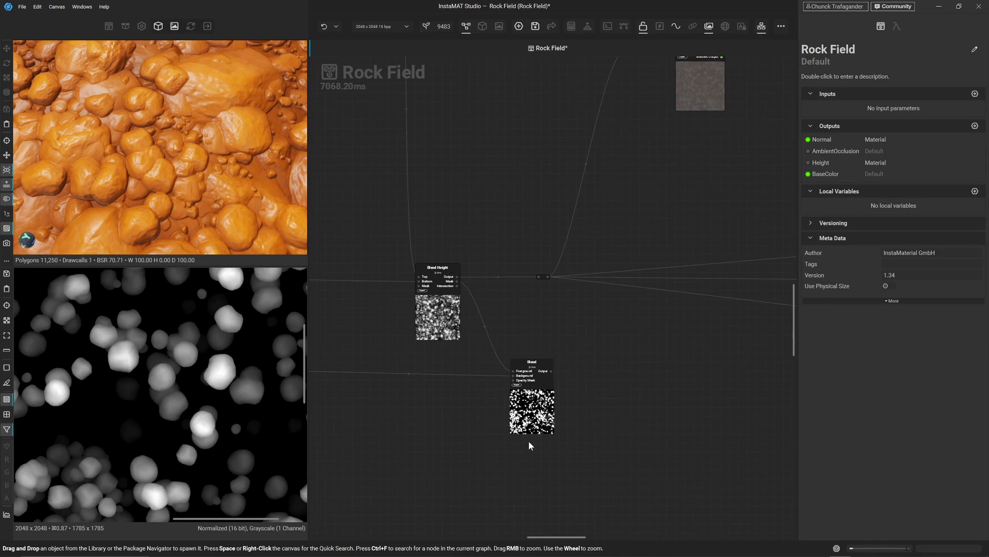
left_click_drag(550, 375, 586, 414)
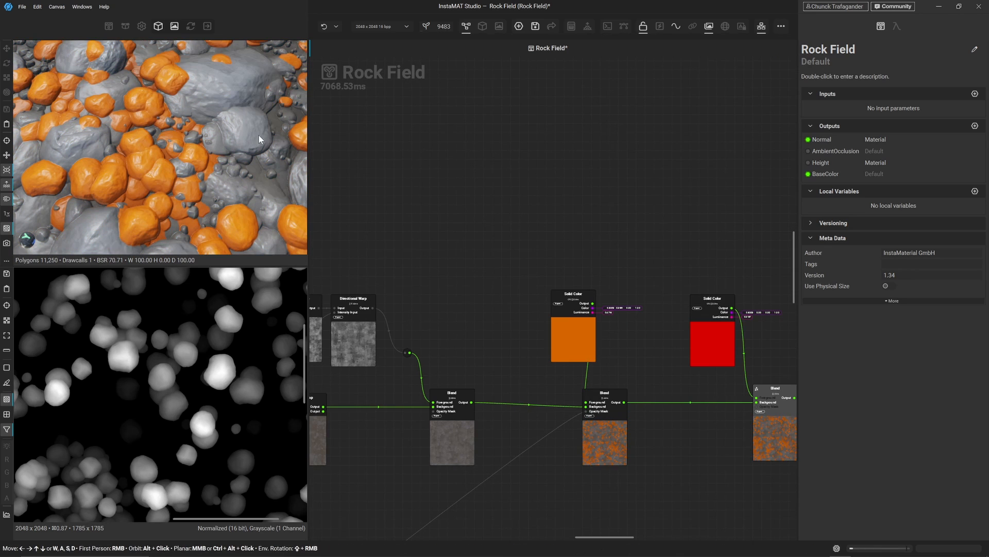
middle_click_drag(259, 136, 219, 223)
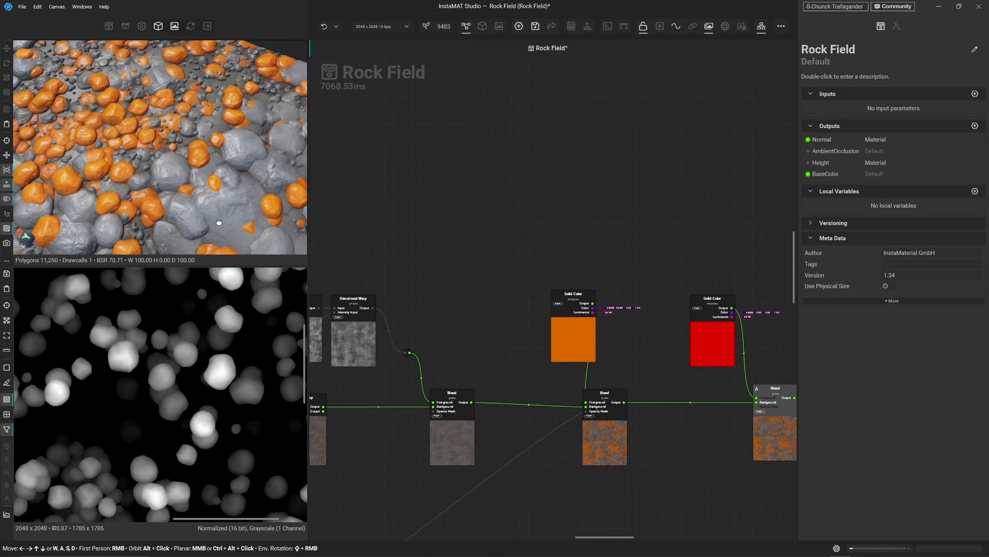
scroll(149, 115, "up", 3)
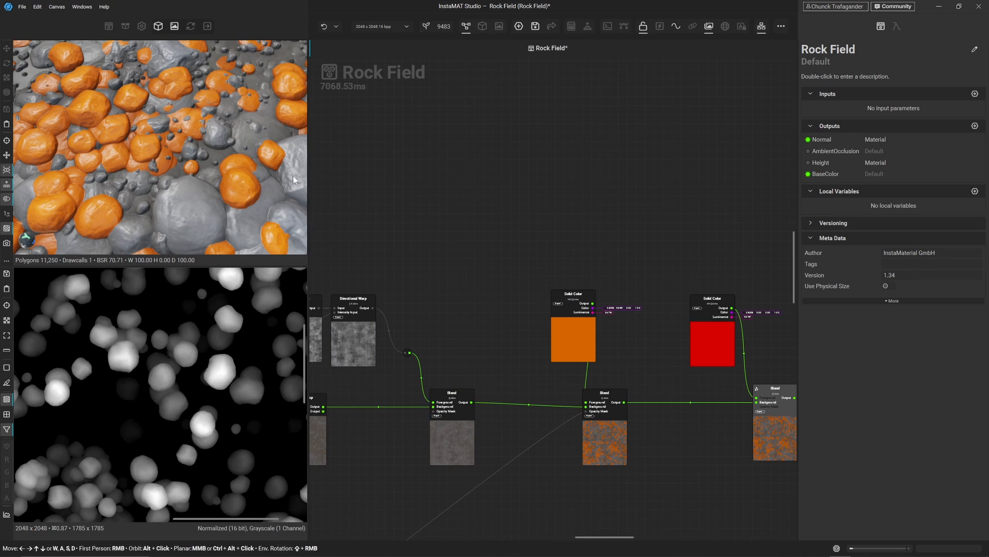
- Duplicate the first Subtract Blend with its connections and delete the copy's Background connection
scroll(497, 404, "down", 3)
middle_click_drag(413, 398, 702, 204)
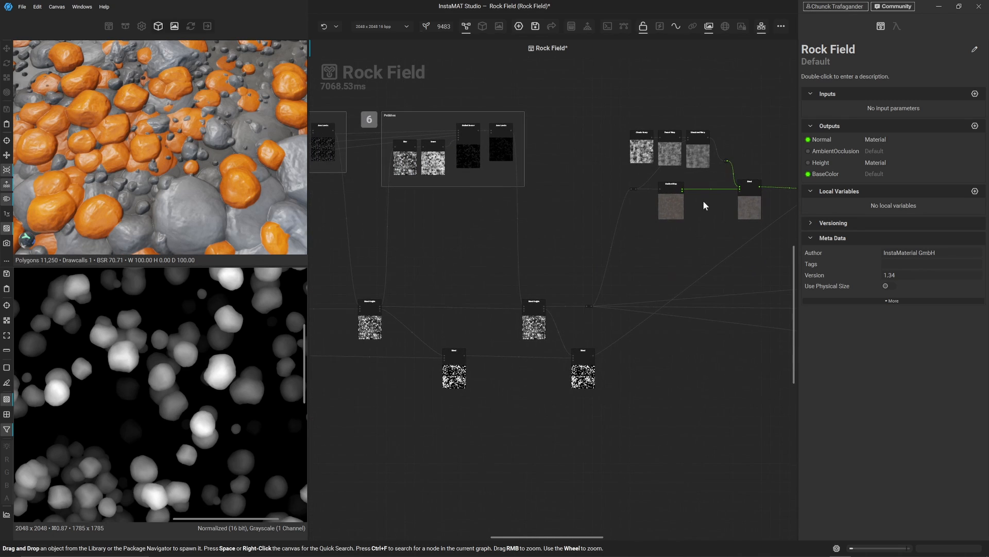
middle_click_drag(489, 397, 505, 344)
scroll(459, 363, "up", 3)
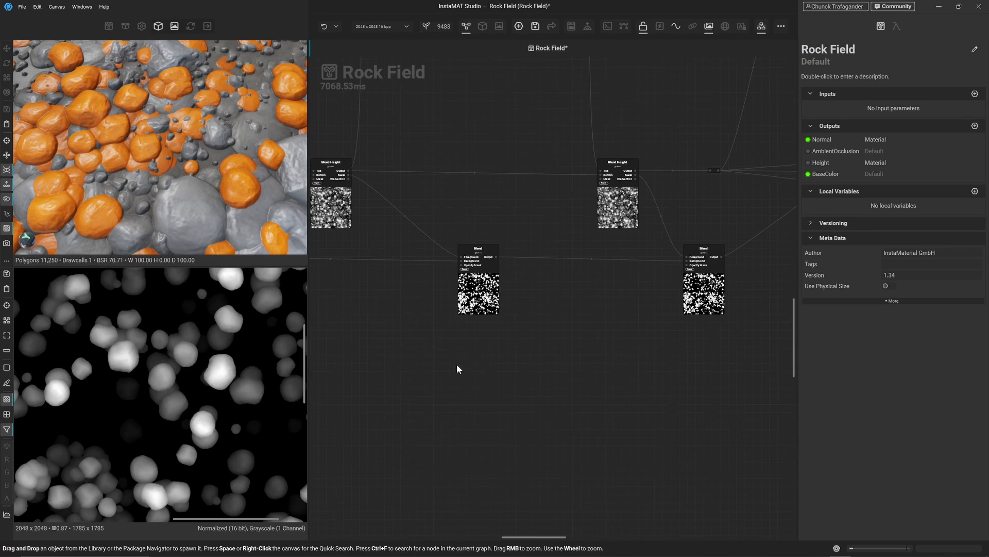
left_click(478, 295)
left_click_drag(478, 295, 530, 419, "alt")
left_click(494, 379)
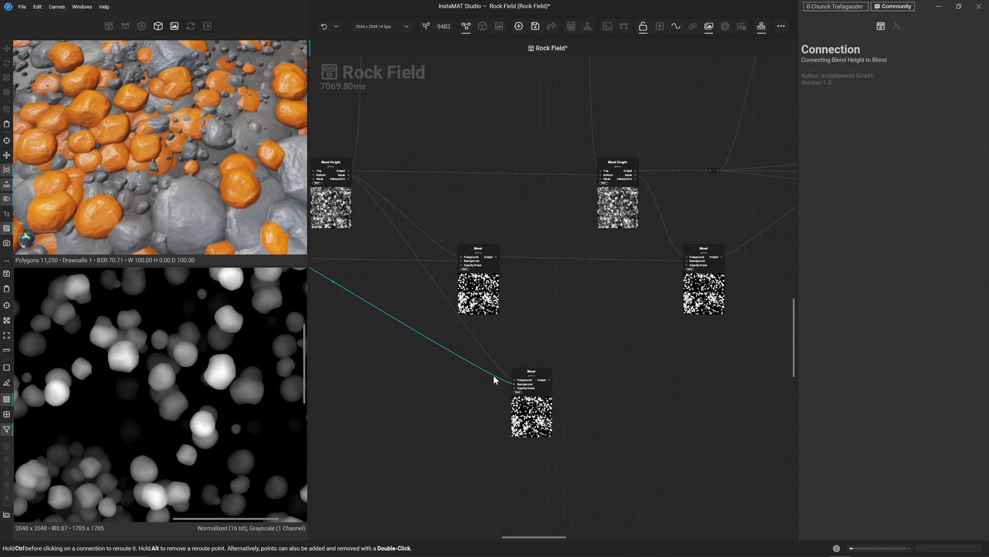
key("Delete")
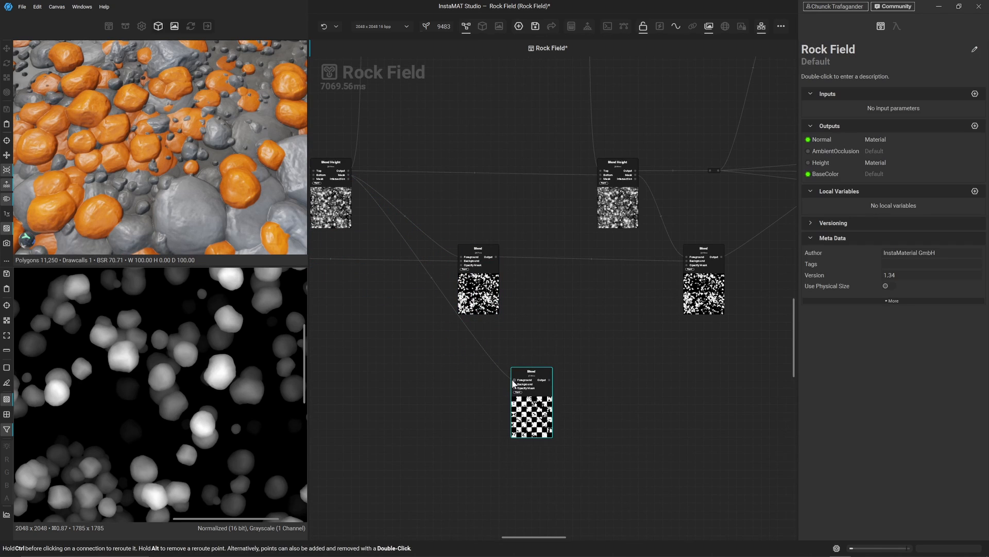
- Move the copy's Foreground connection to its Background and connect the last Blend Height's Mask to its Foreground
left_click_drag(514, 380, 635, 304)
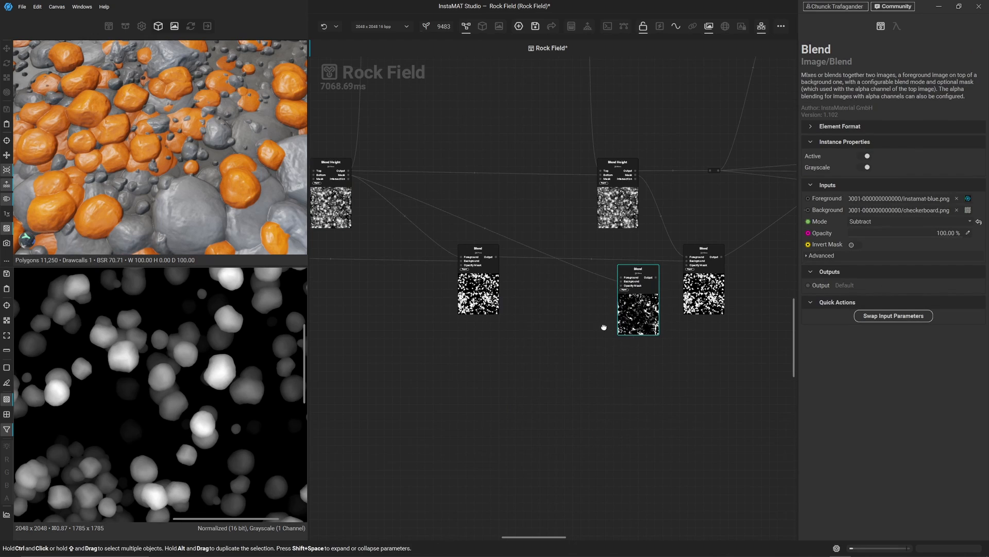
scroll(605, 327, "up", 2)
left_click_drag(587, 181, 569, 320)
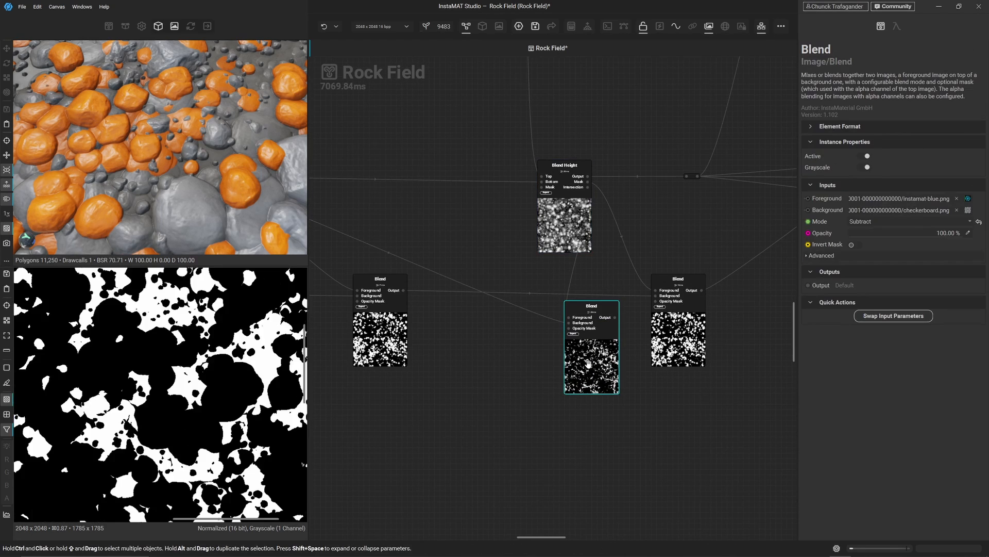
- Place the copied Subtract Blend above the last Blend Height and preview the second Blend Height's Top input
left_click_drag(587, 366, 663, 167)
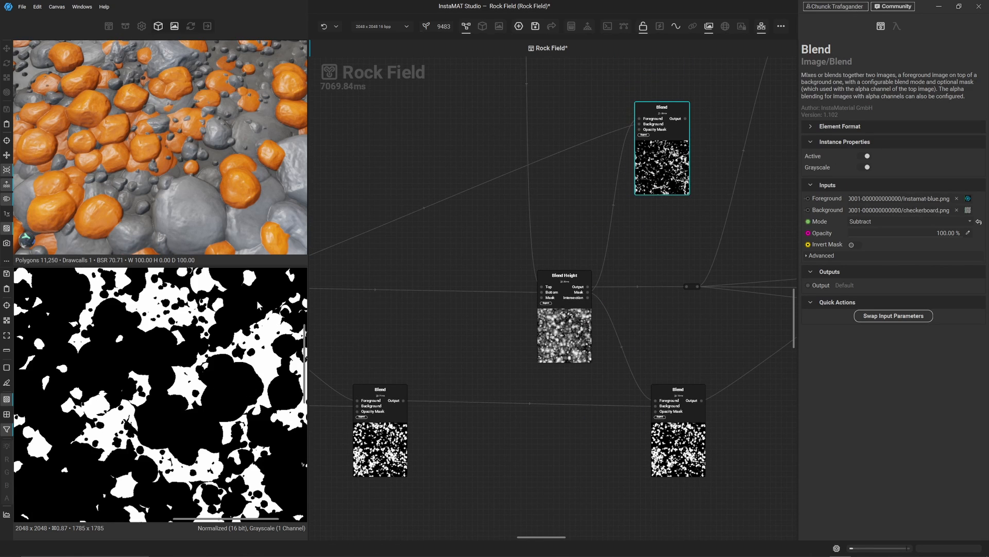
middle_click_drag(431, 439, 709, 467)
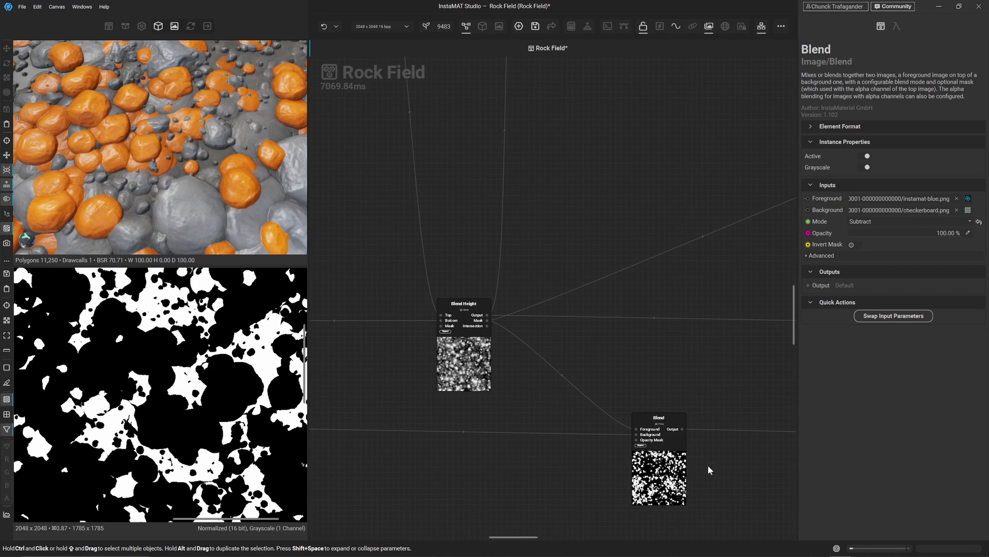
left_click(443, 318)
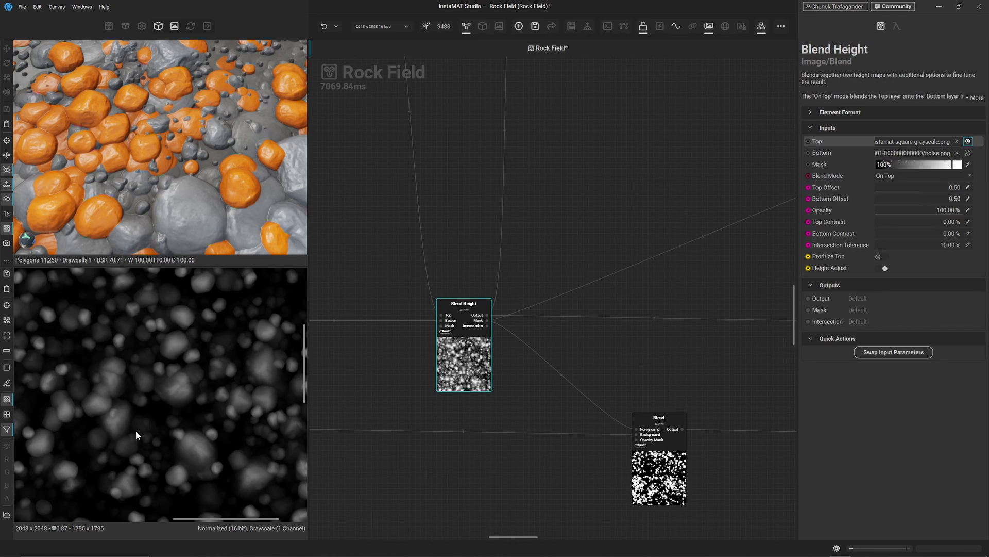
- Connect the copied Subtract Blend's output to the red Blend's Opacity Mask, with the red Blend active, and preview the result
scroll(657, 301, "down", 3)
middle_click_drag(673, 299, 412, 352)
scroll(541, 298, "up", 2)
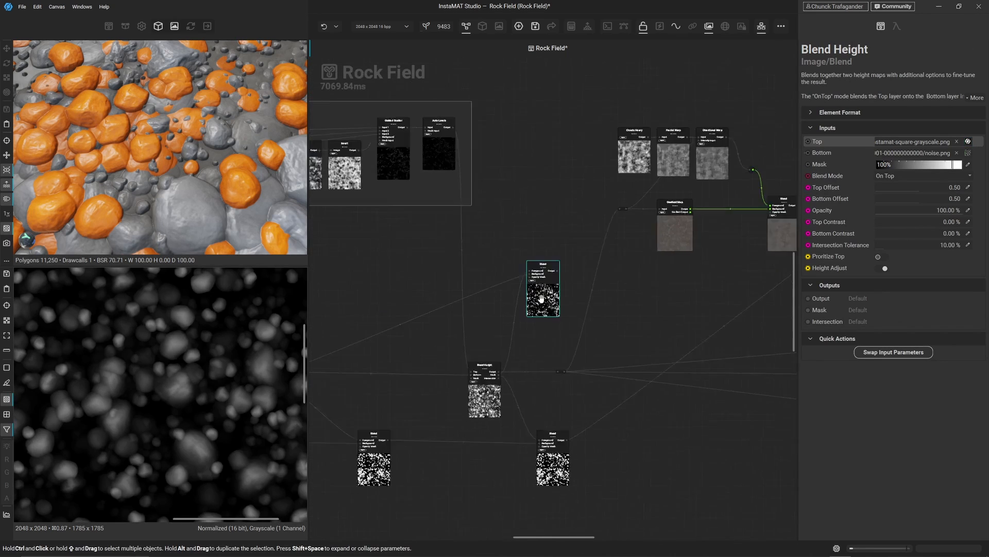
left_click(555, 286)
left_click(564, 262)
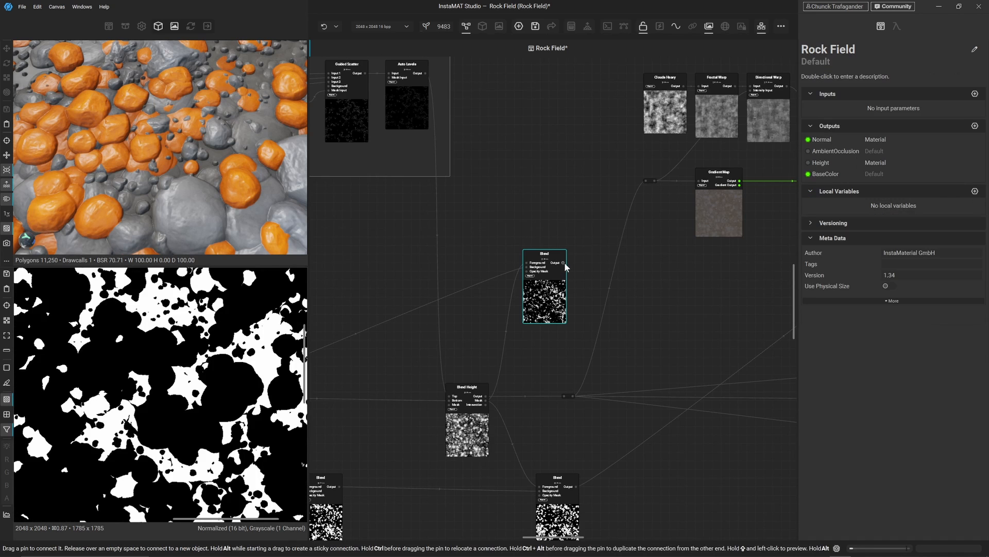
left_click_drag(718, 225, 668, 180)
left_click(691, 216)
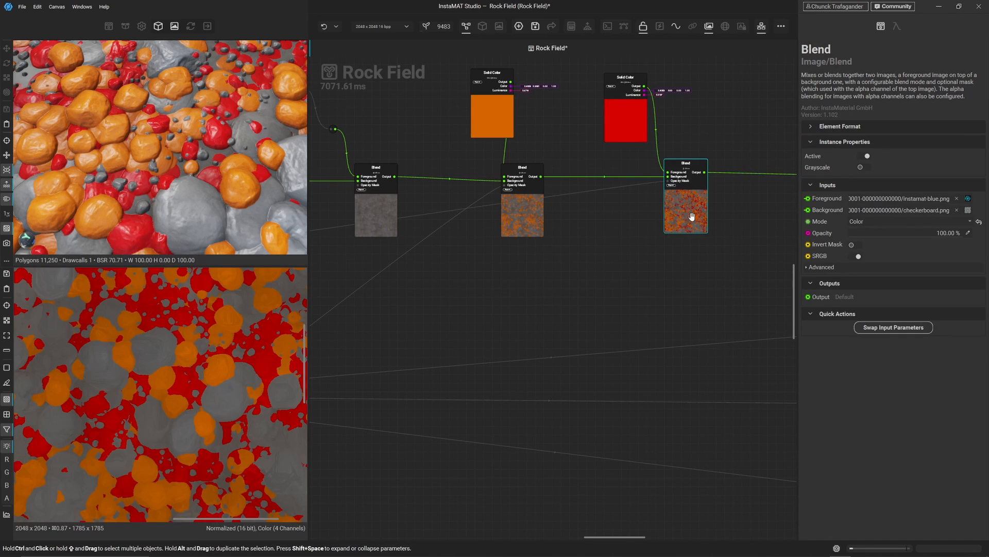
- Insert a Blend after the red Blend, move its incoming connection from Foreground to Background, and place it in line farther along the chain
middle_click_drag(184, 142, 239, 145)
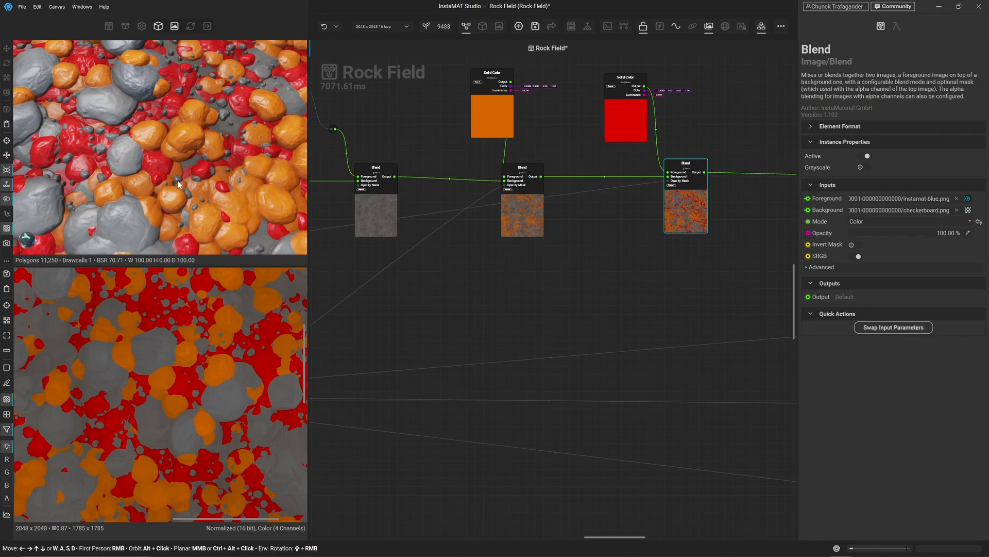
middle_click_drag(126, 151, 181, 170)
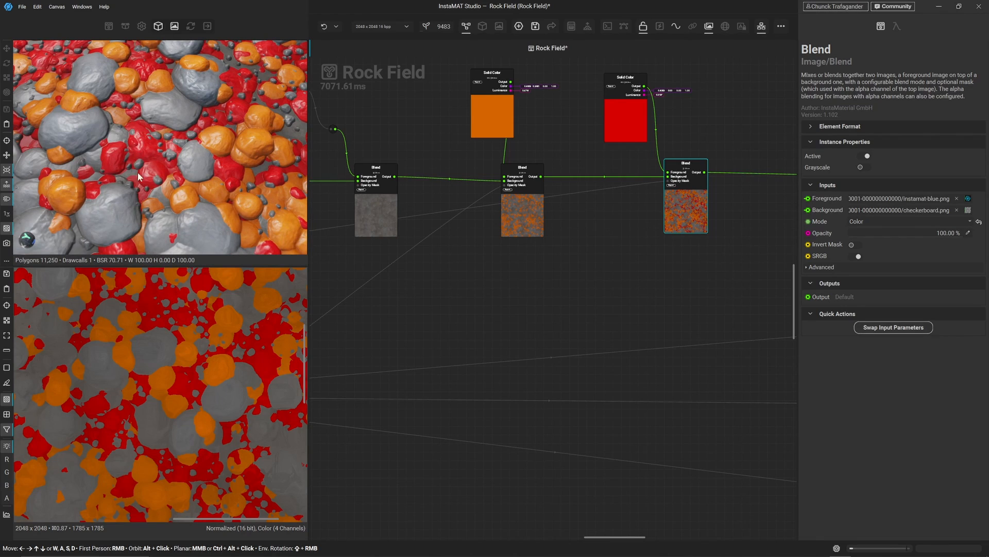
middle_click_drag(700, 299, 480, 318)
key("space")
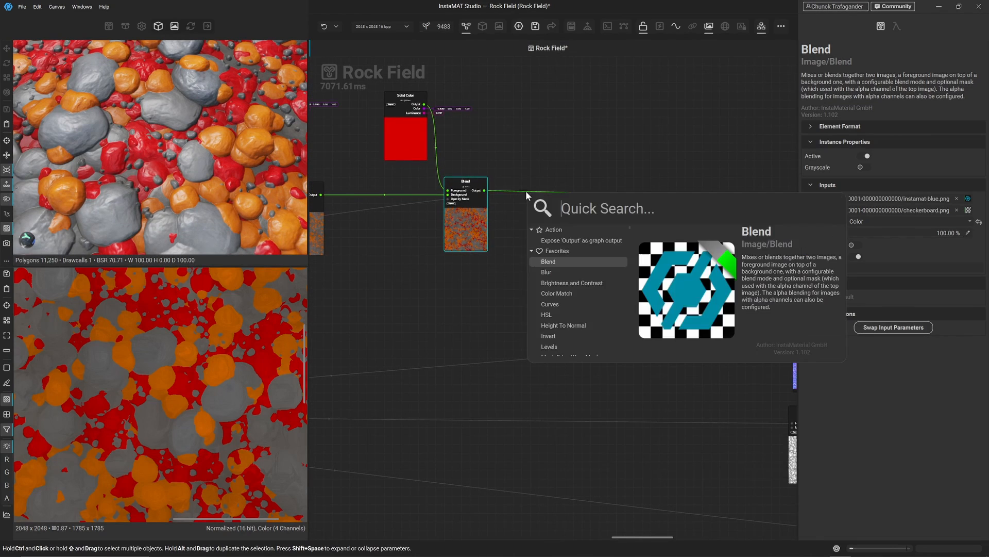
type("ble")
key("Return")
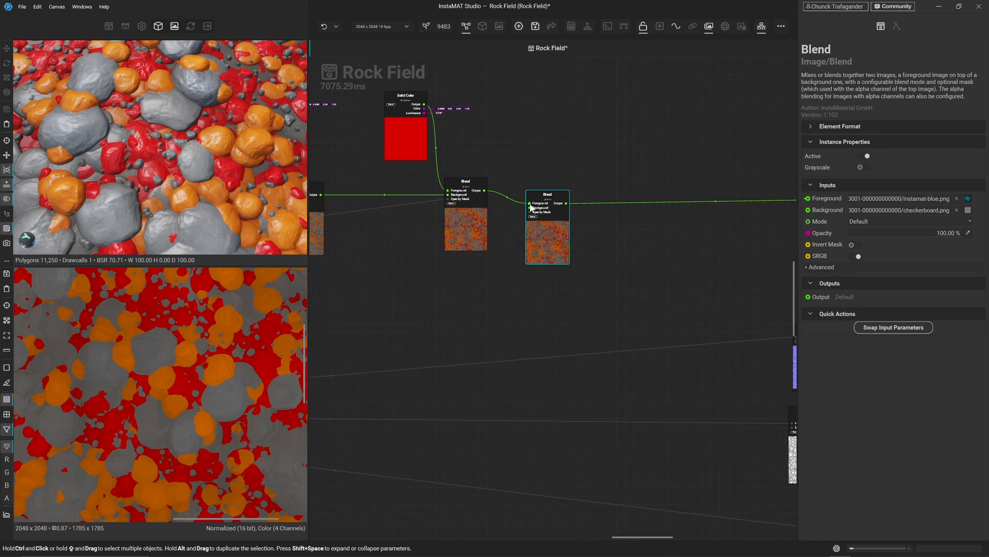
left_click(524, 207)
left_click_drag(536, 227, 592, 214)
- Duplicate the red Solid Color, connect the copy to the new Blend's Foreground, and make its color blue
left_click(424, 129)
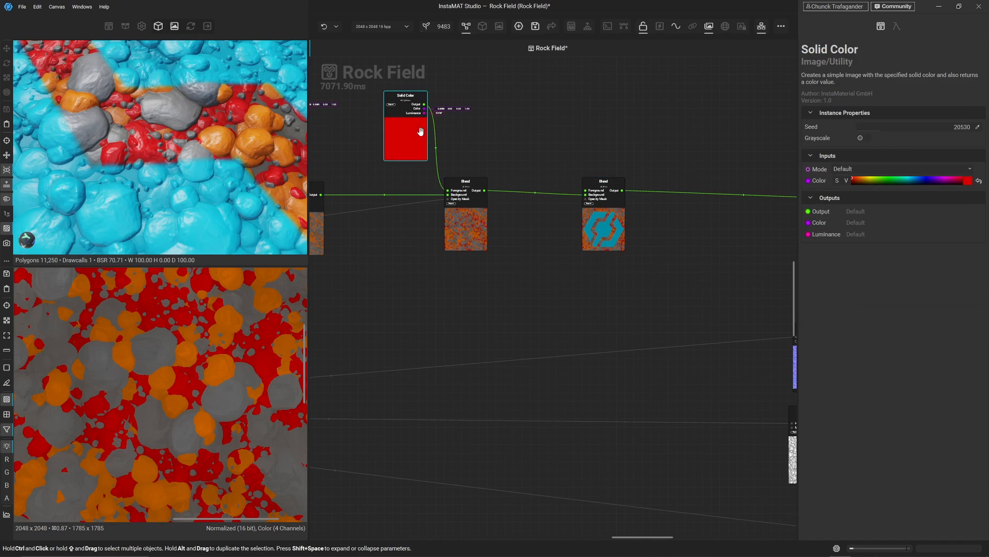
left_click_drag(409, 133, 586, 190, "alt")
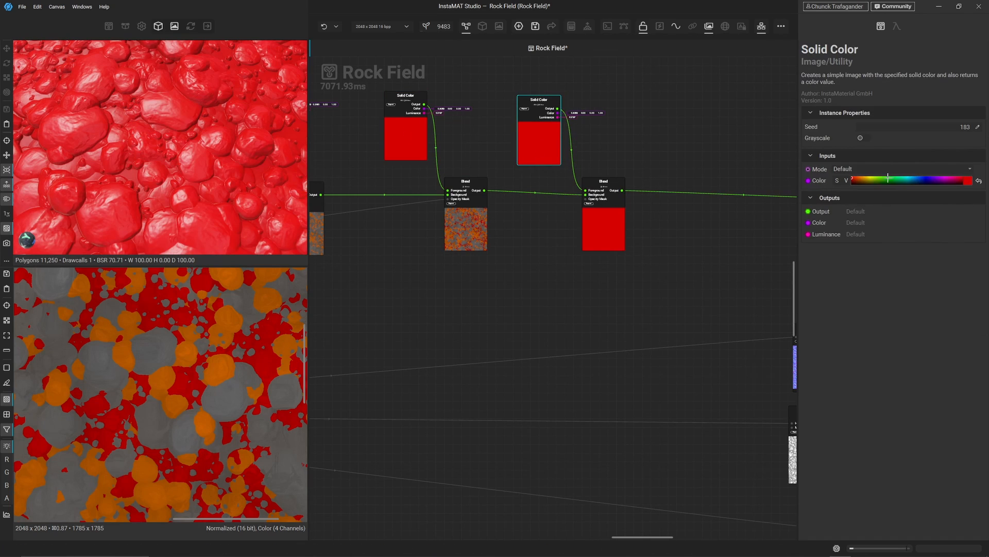
left_click(917, 178)
- Preview the last Blend Height's Mask, connect it to the blue Blend's Opacity Mask, and check the result on the 3D surface
scroll(629, 221, "down", 3)
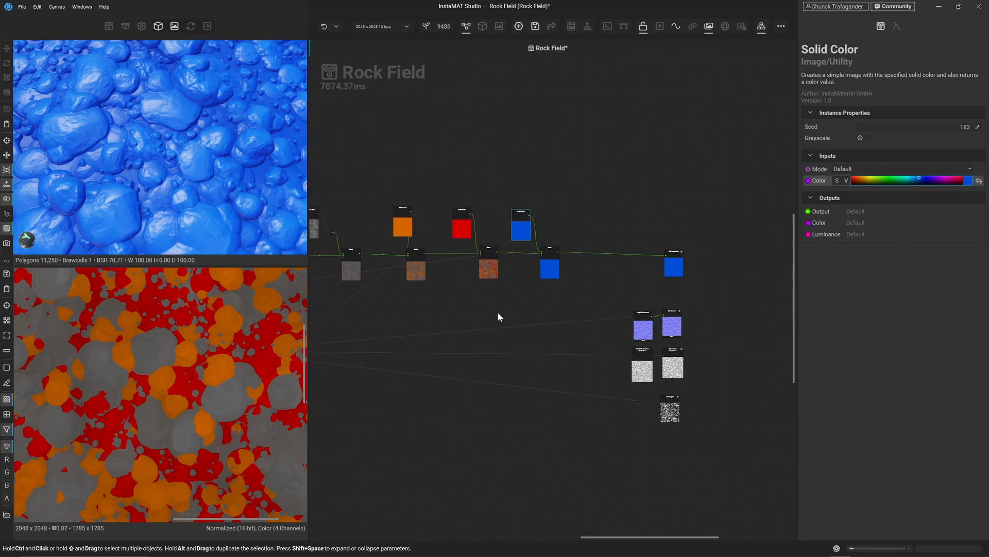
middle_click_drag(497, 311, 706, 263)
scroll(459, 297, "up", 5)
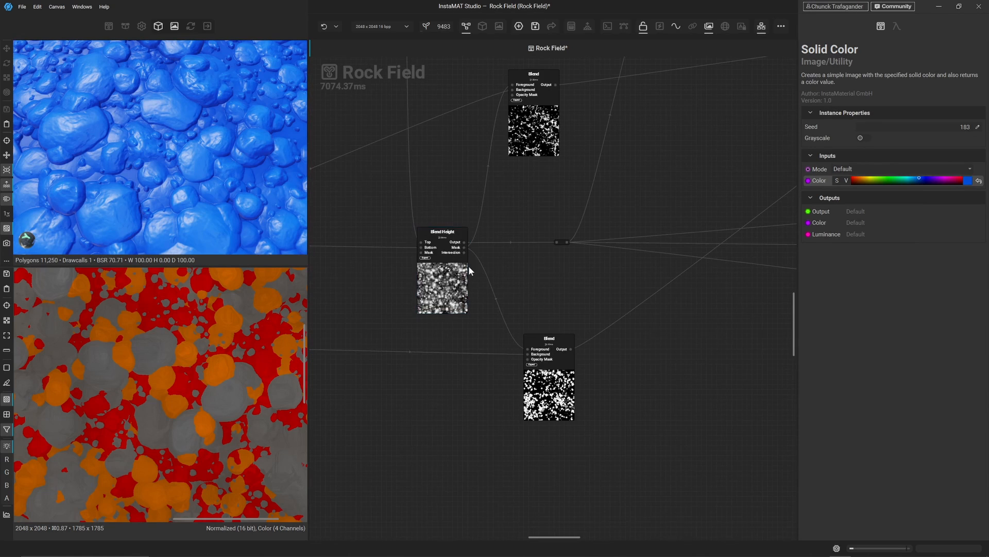
left_click(465, 248)
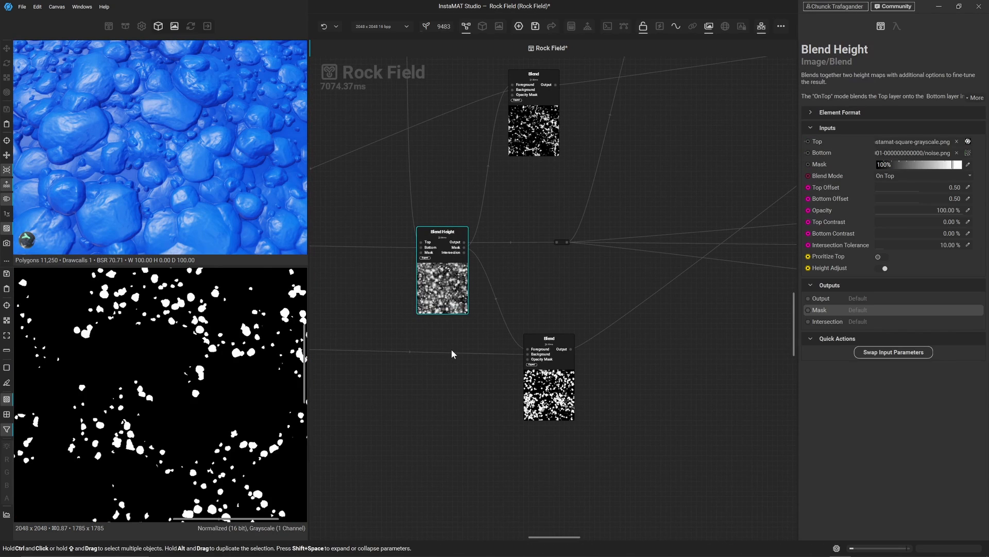
left_click_drag(463, 249, 531, 170)
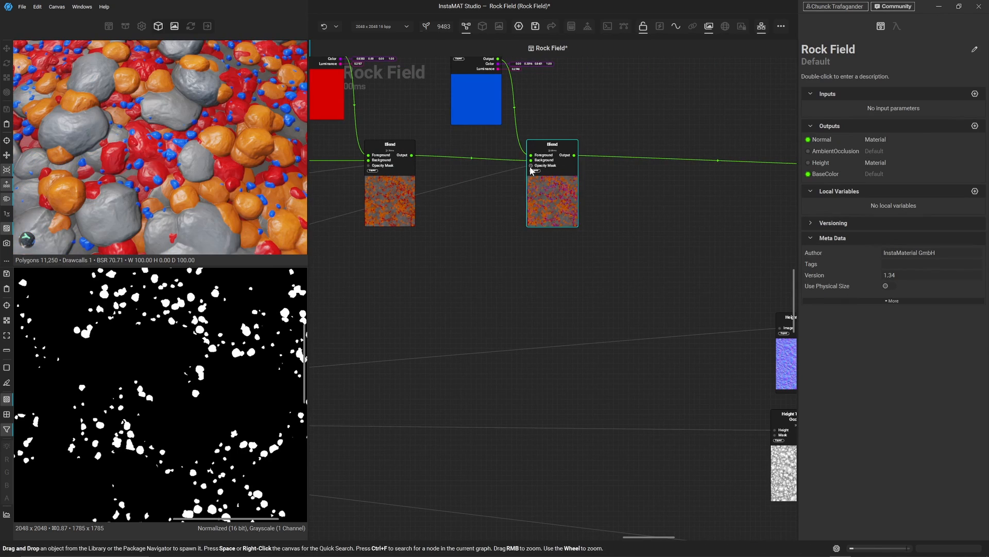
scroll(241, 170, "down", 4)
middle_click_drag(241, 170, 238, 135)
scroll(232, 196, "up", 4)
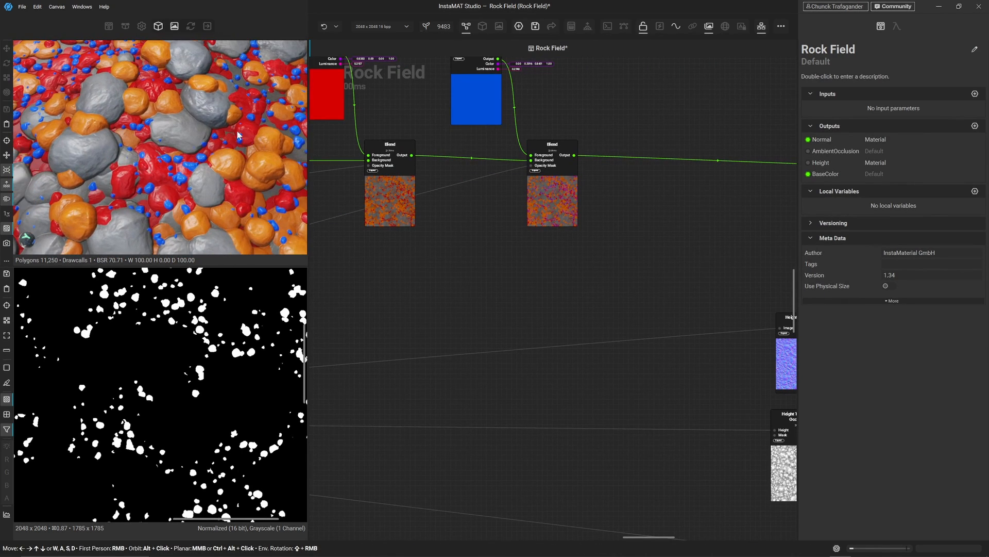
- Set the orange Blend's opacity to 3%
middle_click_drag(388, 261, 579, 272)
scroll(506, 278, "down", 3)
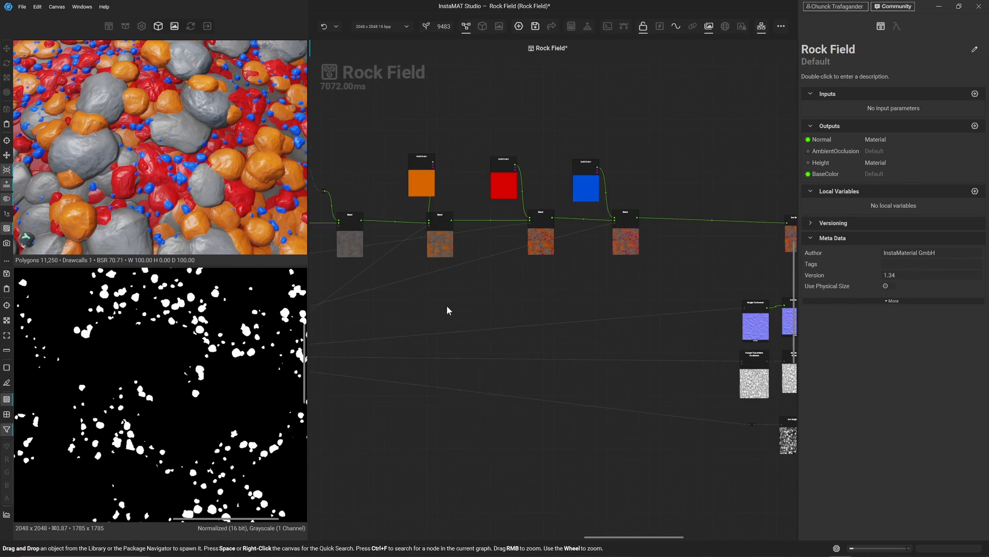
middle_click_drag(446, 297, 476, 360)
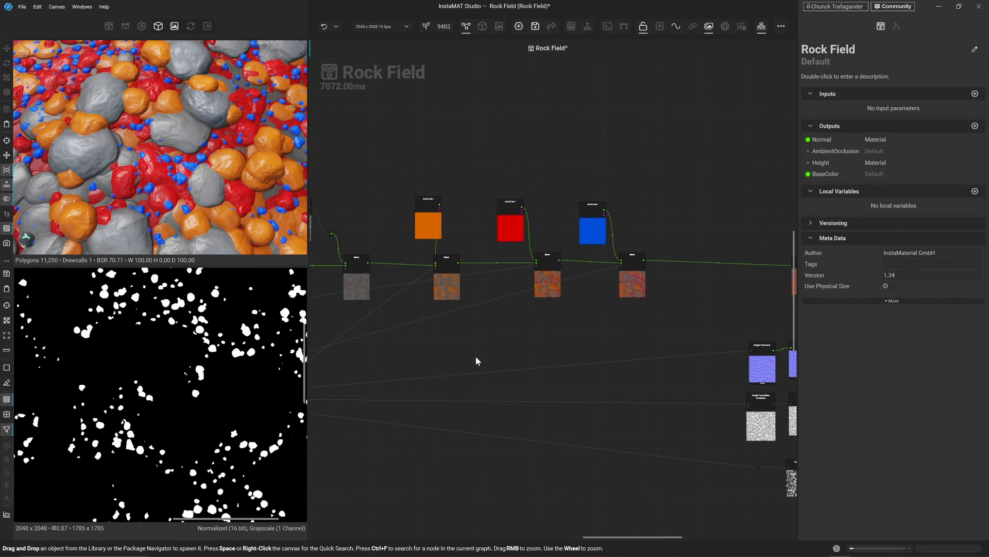
scroll(452, 280, "up", 4)
left_click(452, 280)
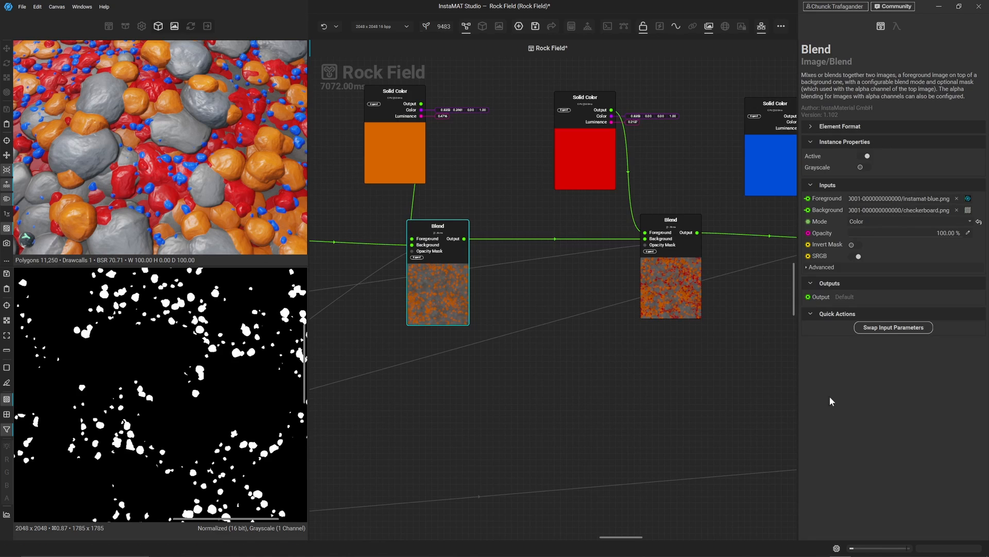
left_click(969, 232)
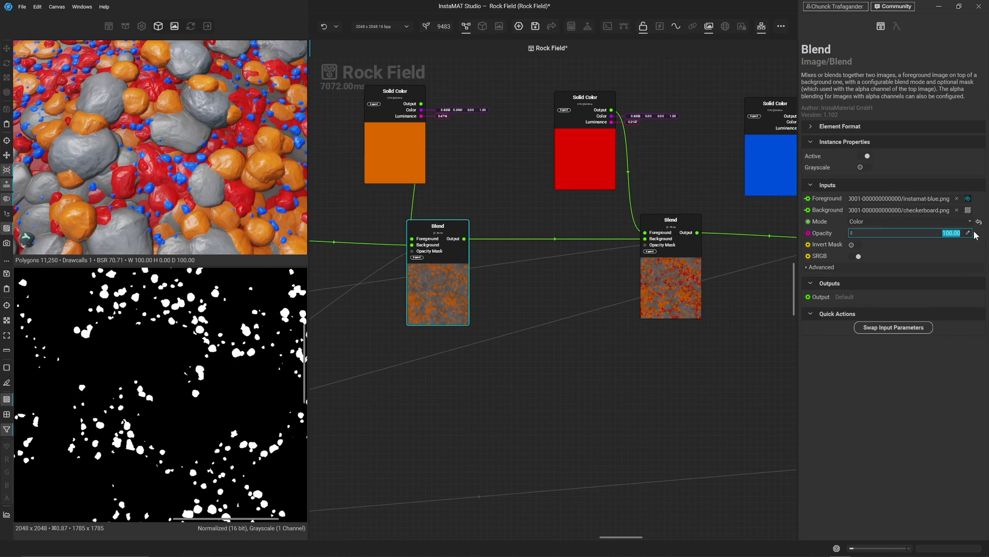
type("3")
key("Return")
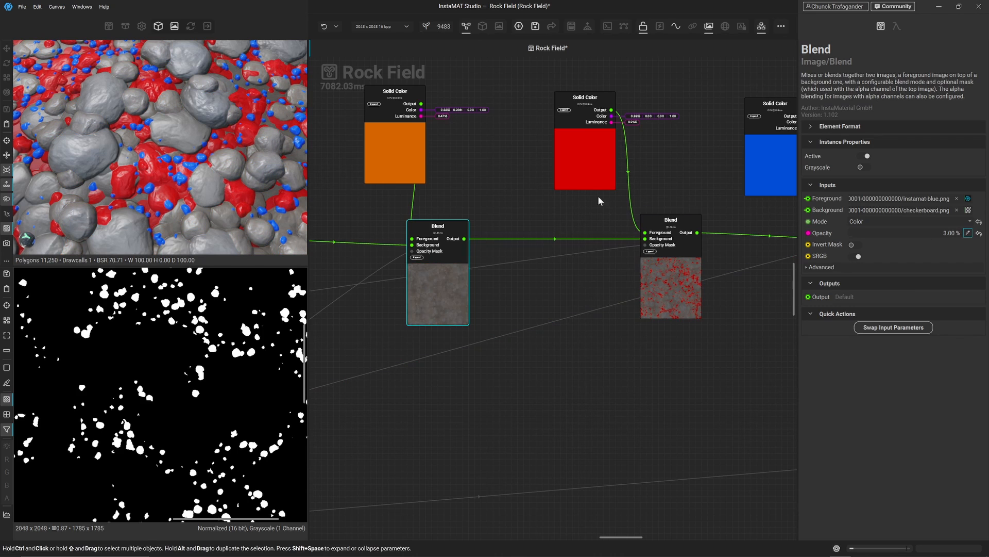
- Set the red Blend's opacity to 5%
left_click(660, 293)
middle_click_drag(689, 353, 592, 363)
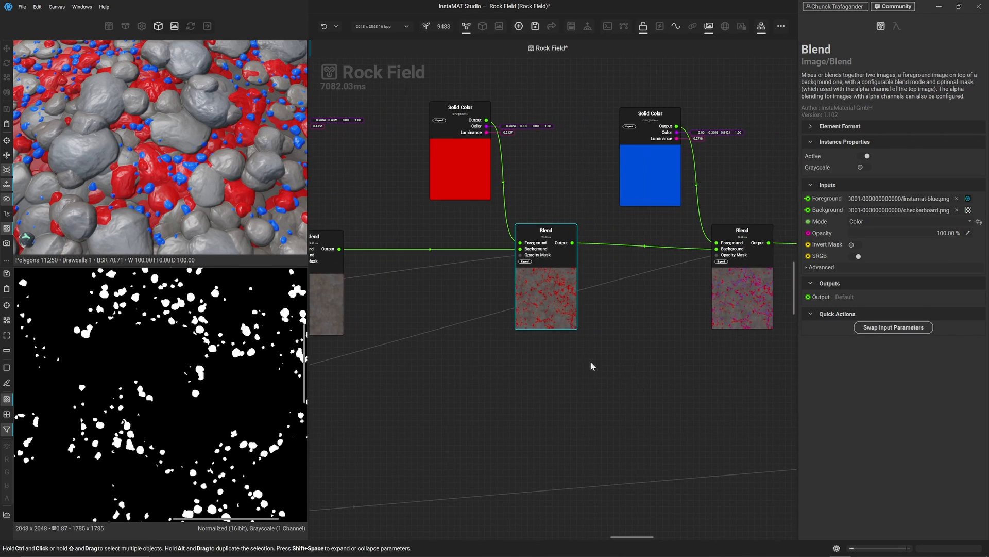
left_click(969, 234)
type("5")
key("Return")
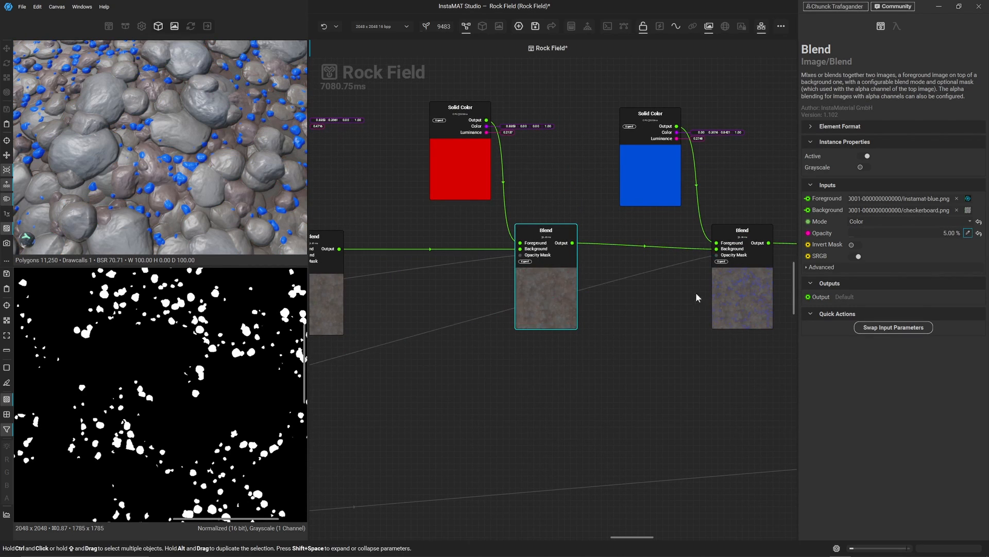
- Preview the blue Blend, try its opacity at 5%, and settle on 3%
middle_click_drag(720, 297, 473, 310)
left_click(473, 310)
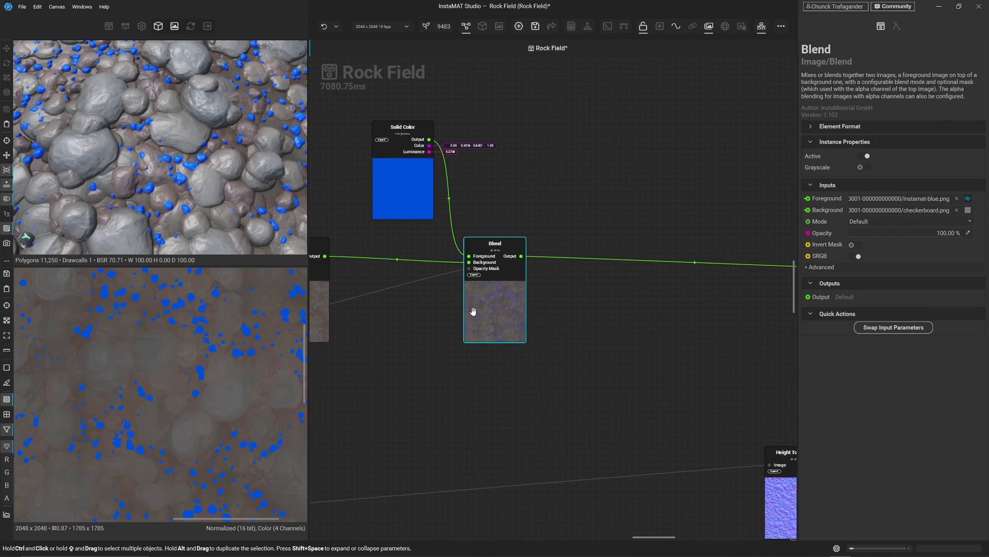
left_click(968, 233)
type("5")
key("Return")
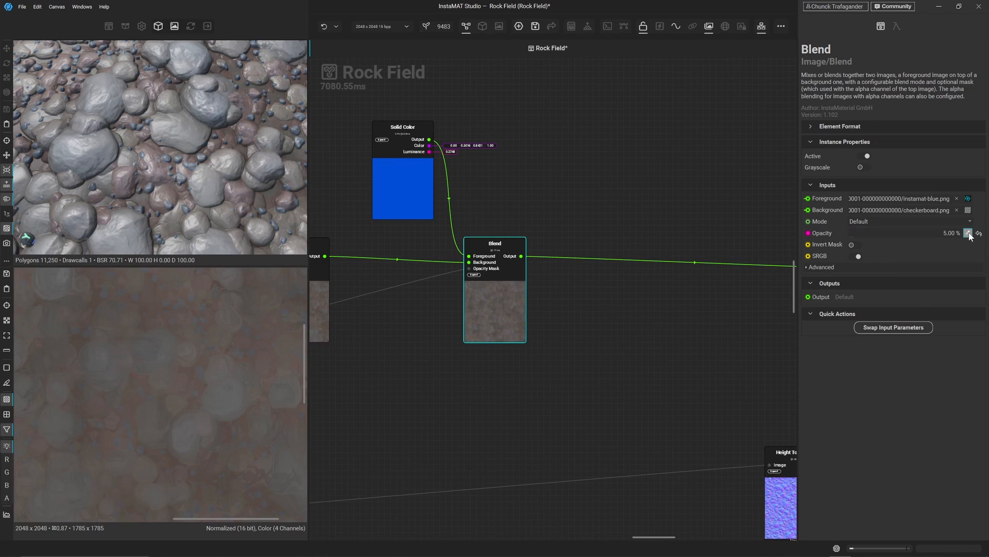
left_click(969, 233)
type("3")
key("Return")
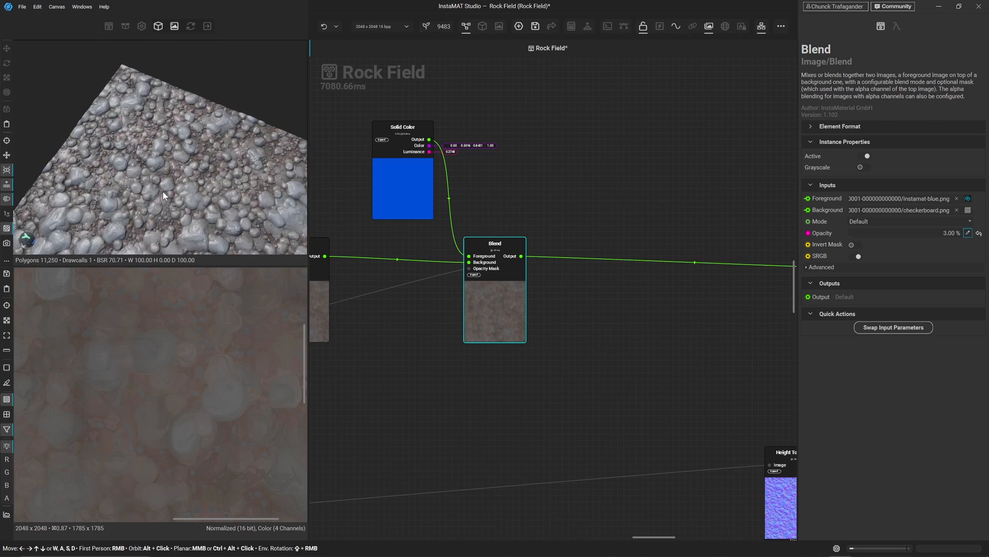
- Examine the tinted rocks in 3D and compare the 2D previews of the Average Blend and the blue Blend
mouse_move(163, 192)
left_mouse_down("alt")
mouse_move(159, 92)
mouse_move(158, 117)
mouse_move(191, 130)
left_mouse_up("alt")
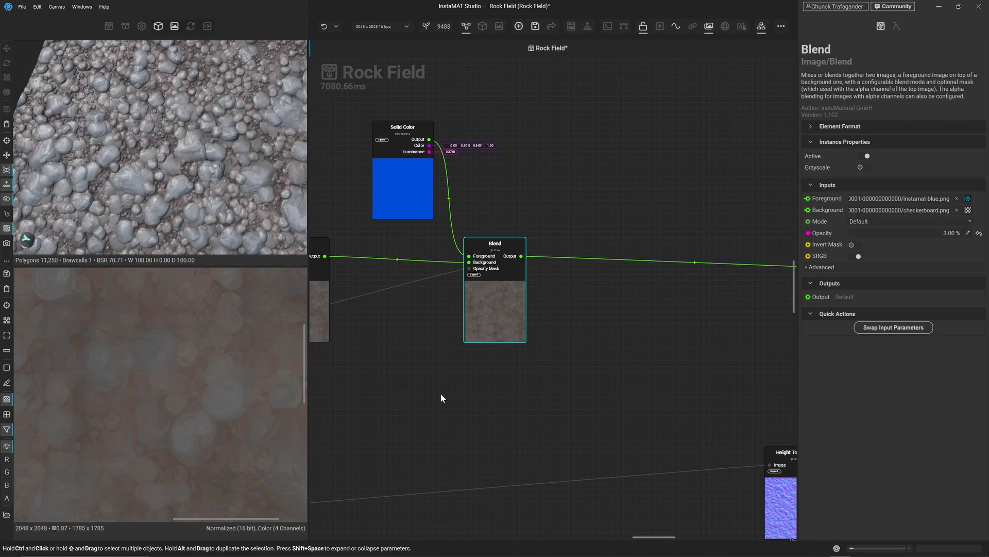
middle_click_drag(441, 395, 628, 390)
scroll(589, 449, "down", 3)
middle_click_drag(467, 431, 536, 365)
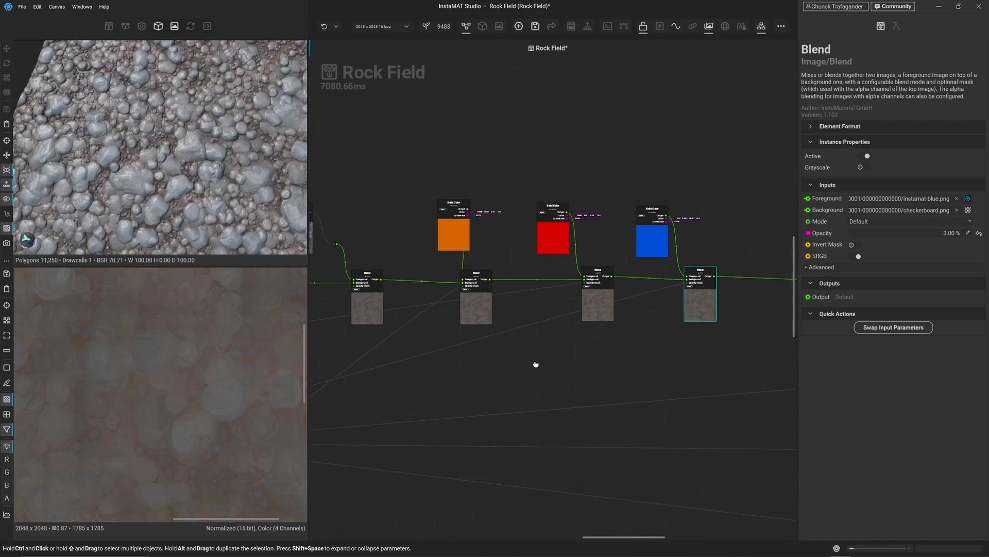
left_click(371, 307)
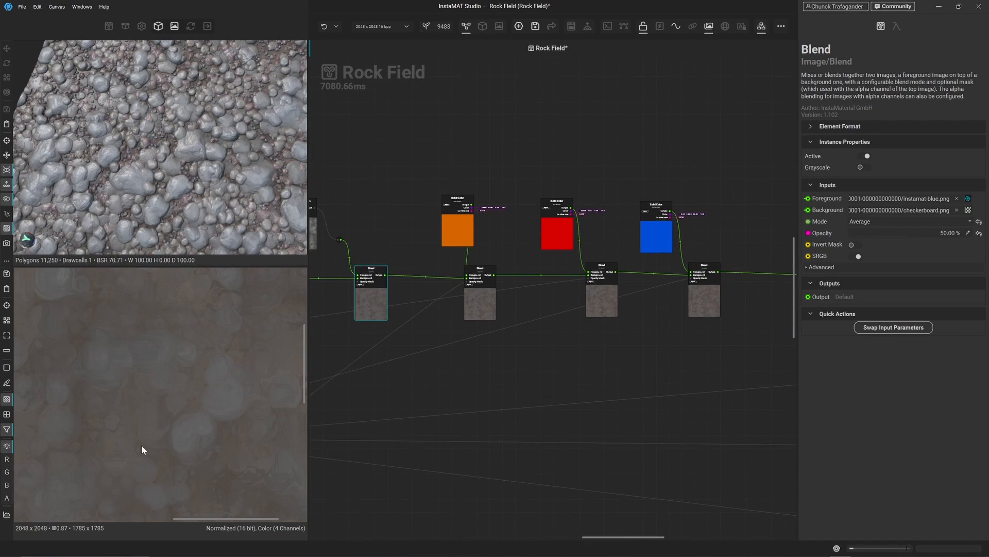
middle_click_drag(155, 404, 115, 391)
left_click(702, 300)
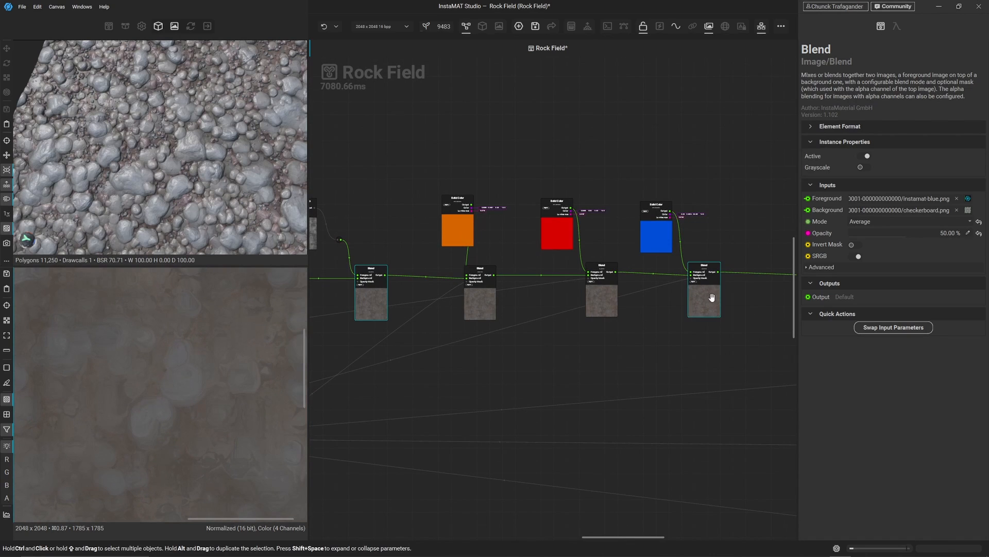
- Set the red Blend's opacity to 3%
left_click(601, 300)
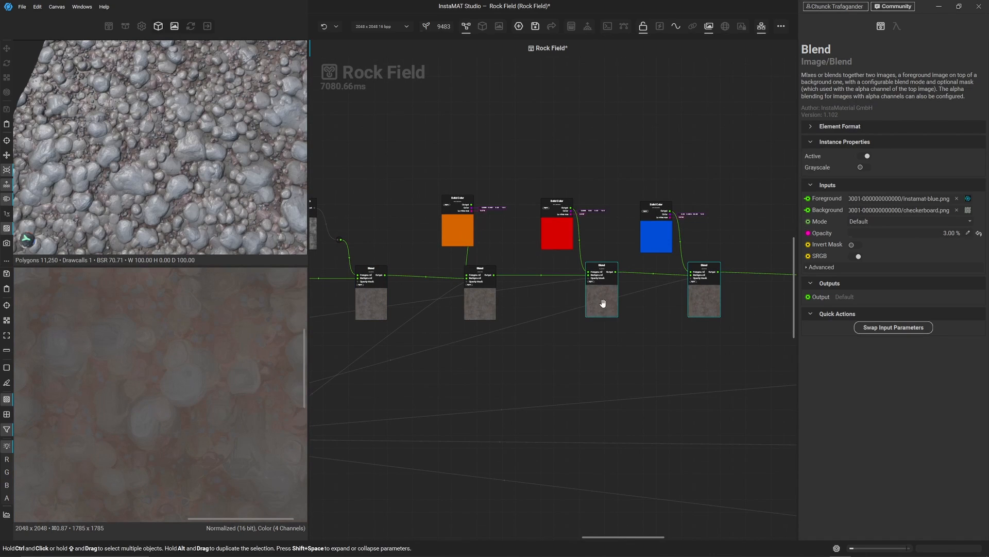
left_click(968, 234)
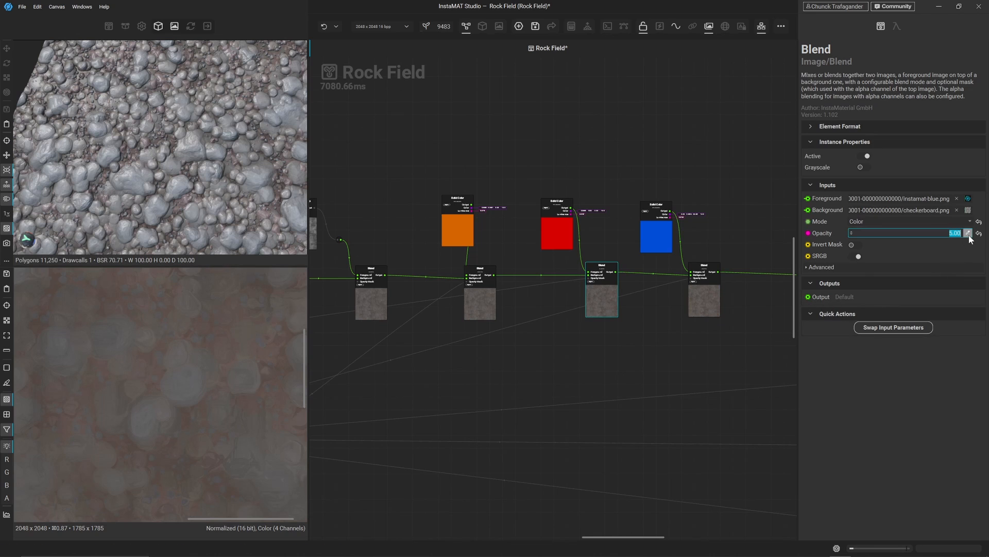
type("3")
key("Return")
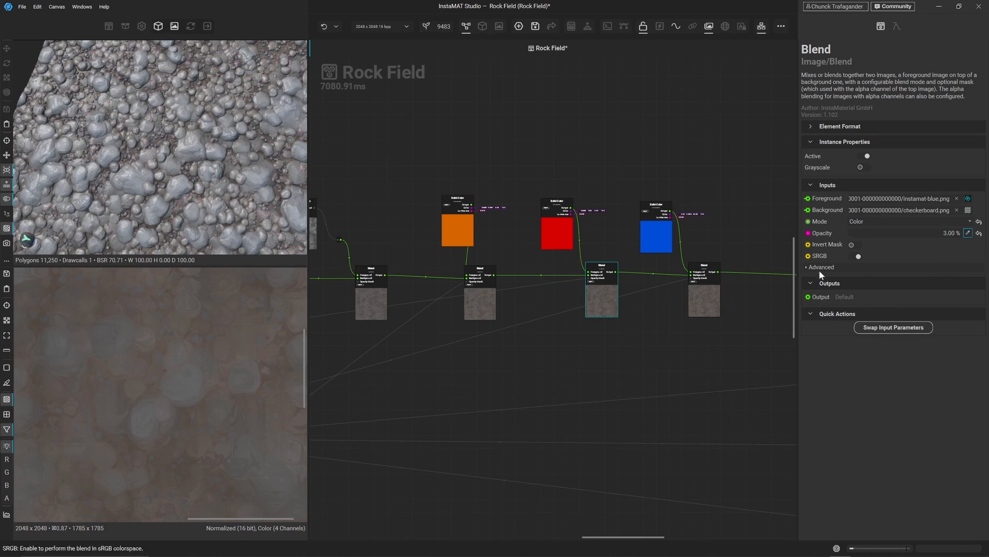
left_click(726, 353)
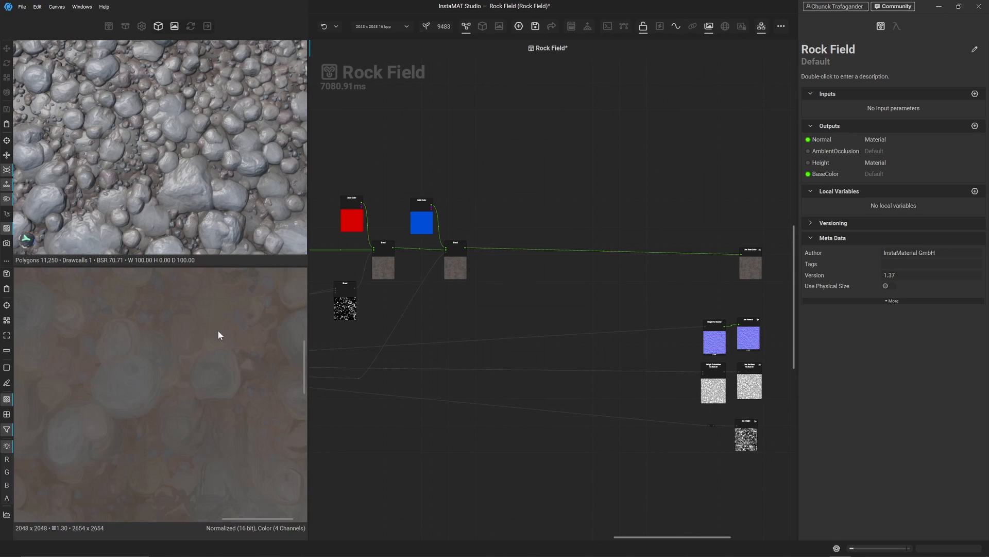
- Insert a Blend between the blue Blend and the base color output and move its incoming connection from Foreground to Background
scroll(577, 288, "up", 5)
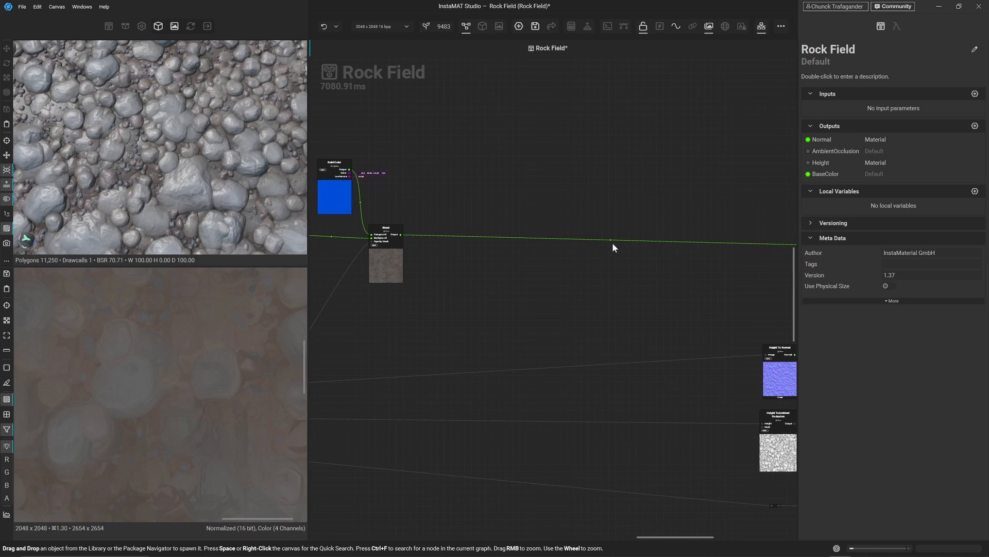
key("space")
type("ble")
key("Return")
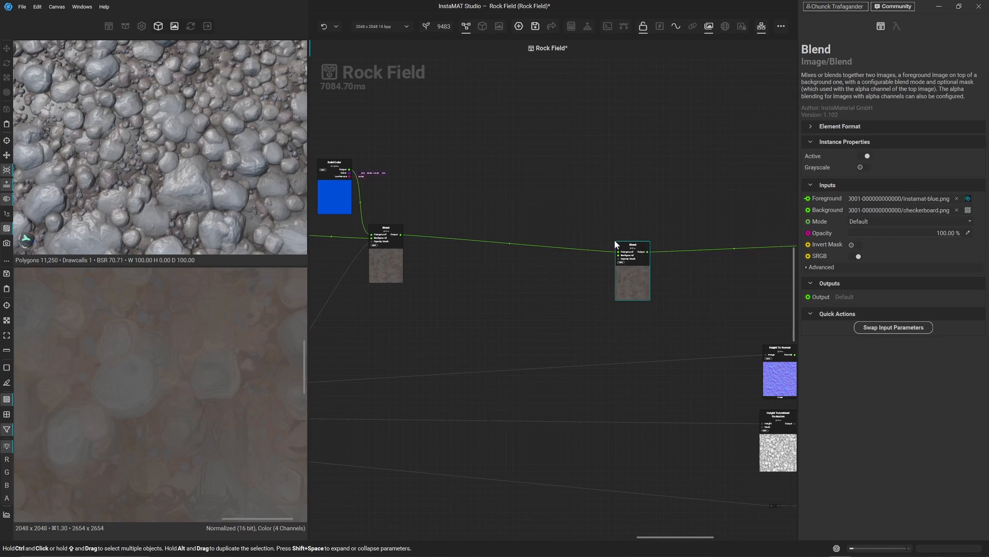
scroll(615, 239, "up", 4)
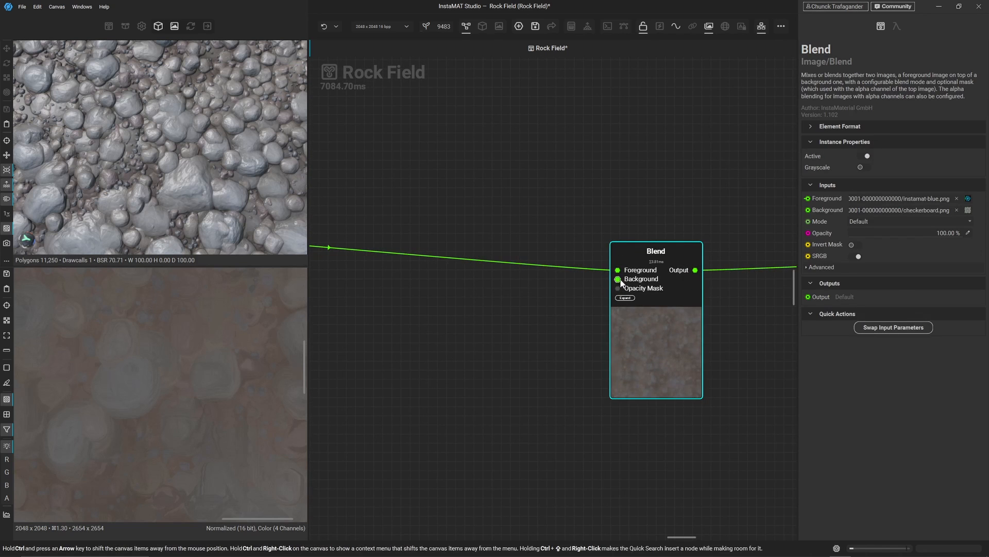
left_click_drag(618, 270, 618, 279)
left_click_drag(642, 347, 637, 292)
scroll(618, 300, "down", 5)
middle_click_drag(504, 235, 540, 248)
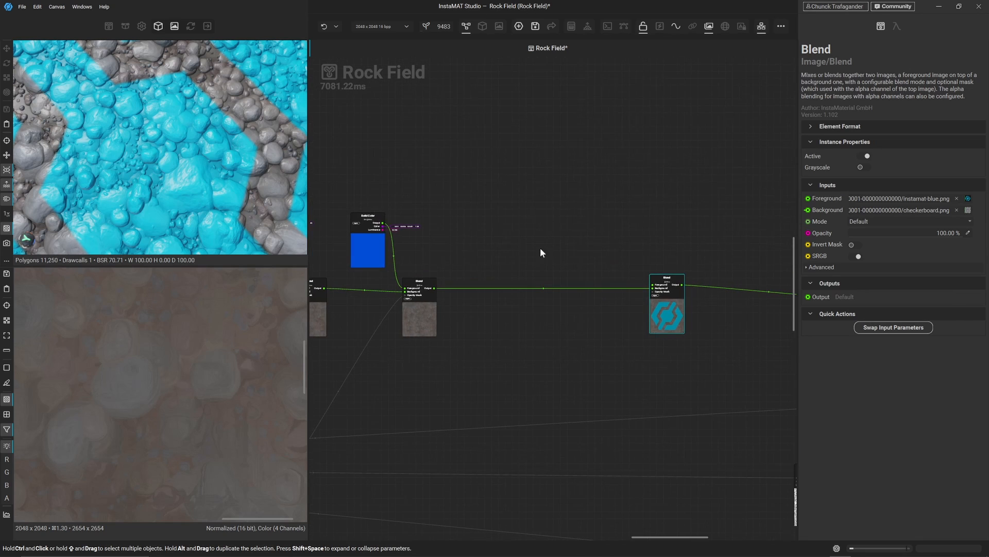
- Duplicate the blue Solid Color beside the newest Blend and connect the copy's Output to that Blend's Foreground
left_click(364, 244)
left_click_drag(364, 252, 590, 257, "alt")
scroll(640, 239, "up", 3)
scroll(641, 240, "up", 1)
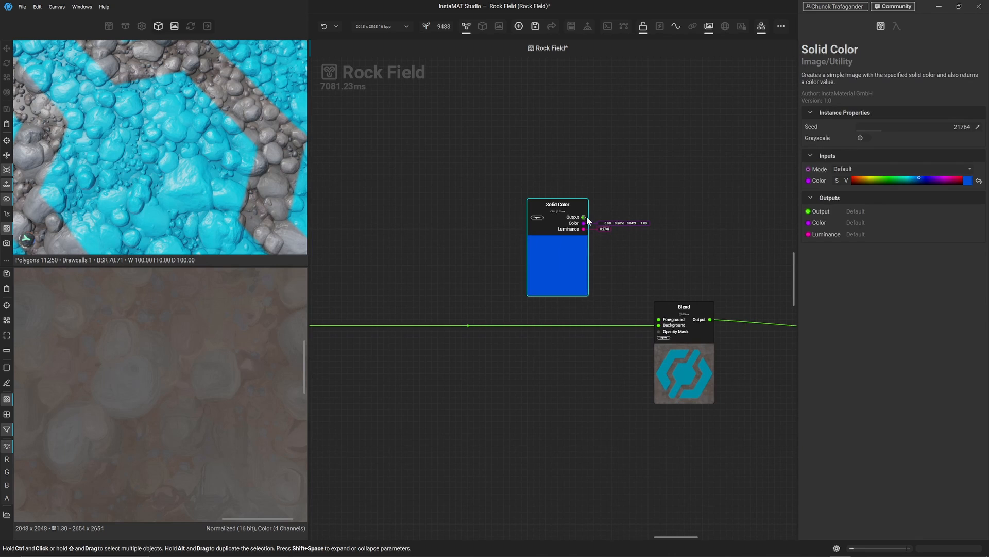
left_click_drag(587, 217, 659, 319)
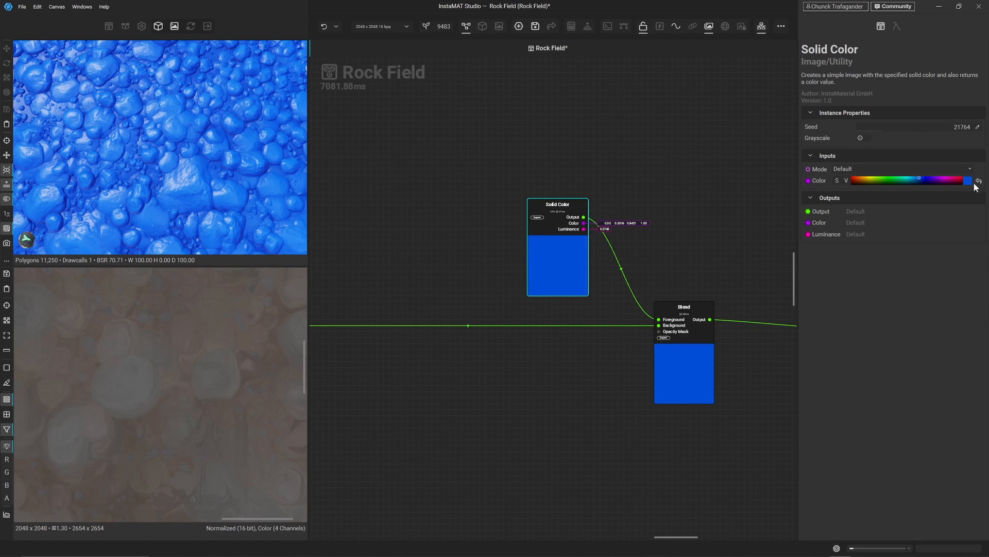
- Replace the newest Solid Color's blue with a muted grey-green sampled from the screen: hue 0.2754, saturation 0.1797, value 0.5020
left_click(969, 180)
left_click(846, 402)
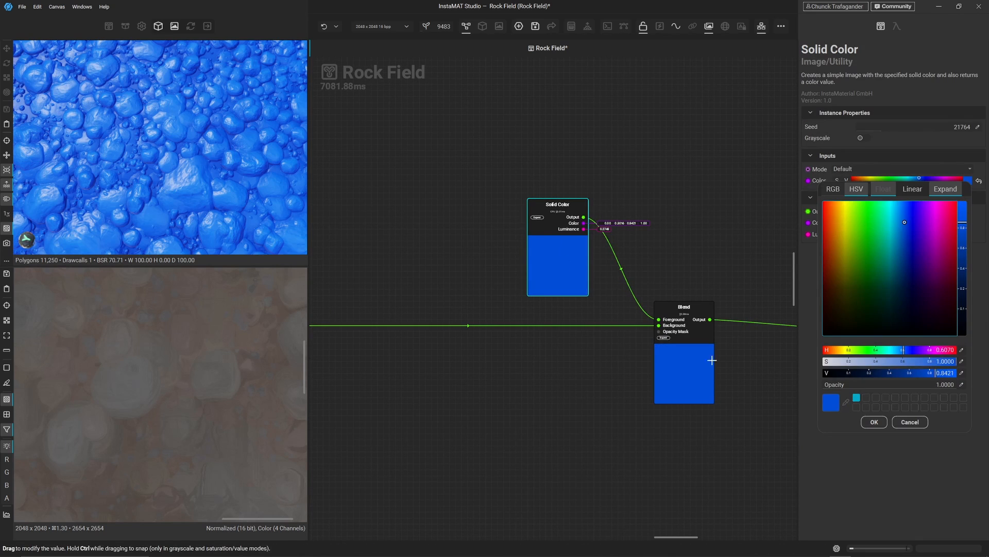
left_click(0, 224)
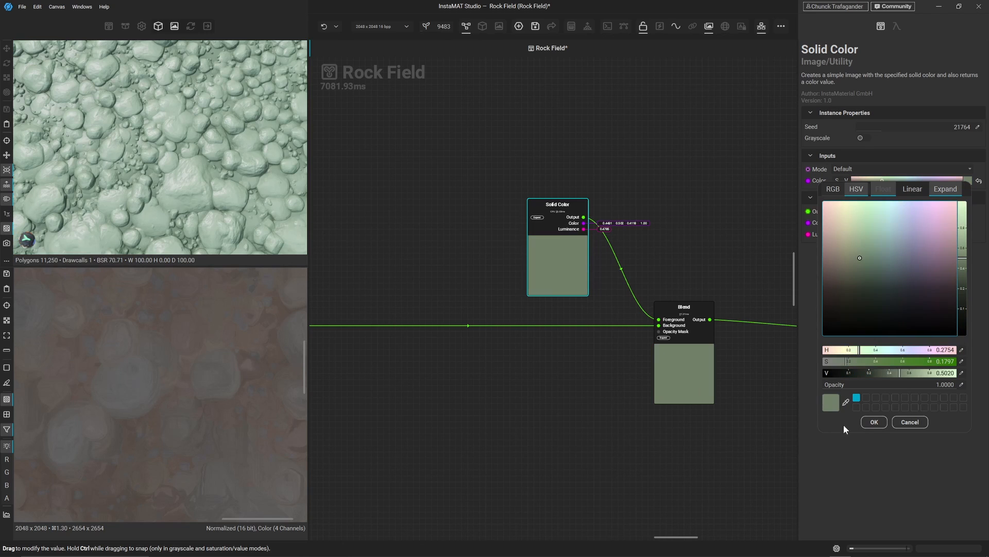
left_click(866, 425)
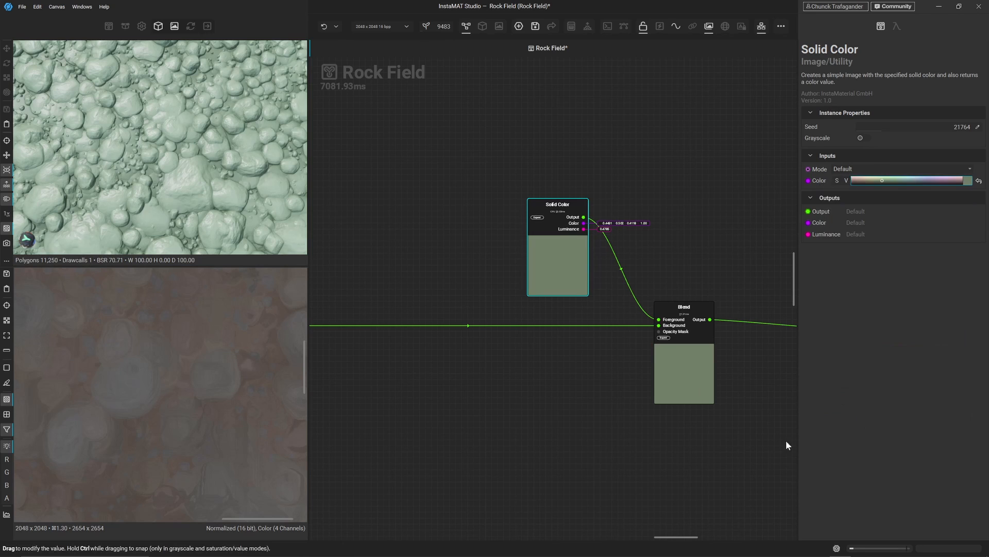
left_click(546, 476)
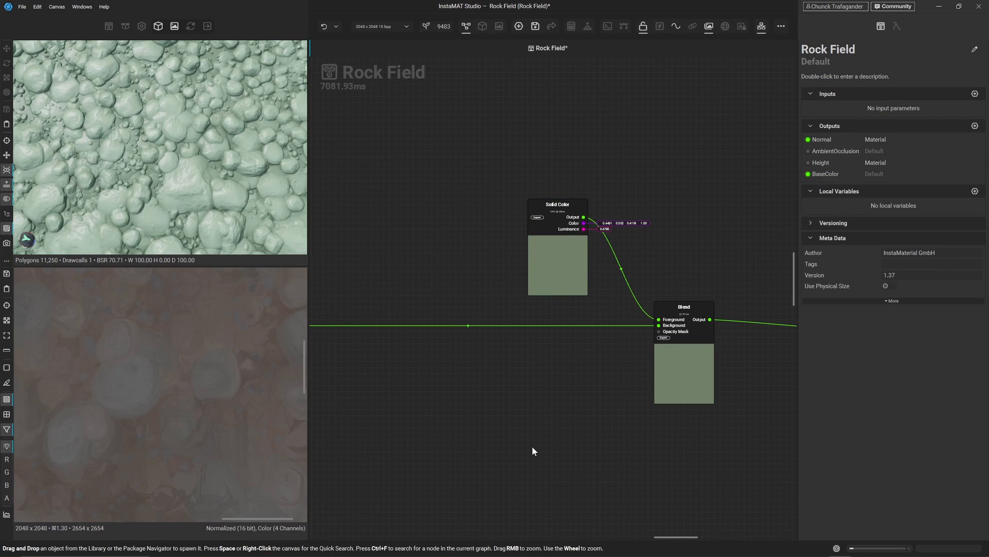
- Branch a Histogram Select off the Reroute Image that carries the rock height, and set its Position to 1.00
scroll(532, 447, "down", 5)
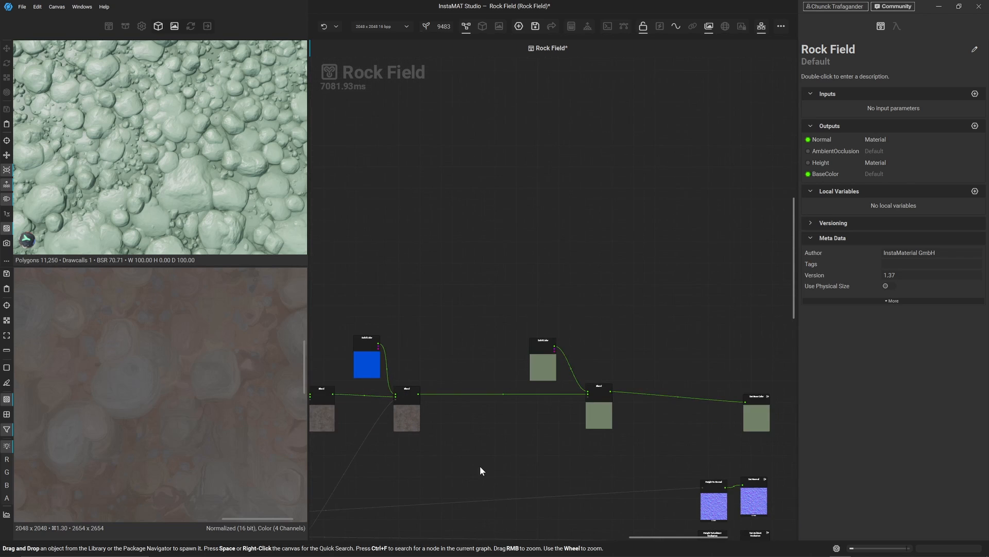
middle_click_drag(504, 439, 780, 257)
middle_click_drag(537, 400, 782, 374)
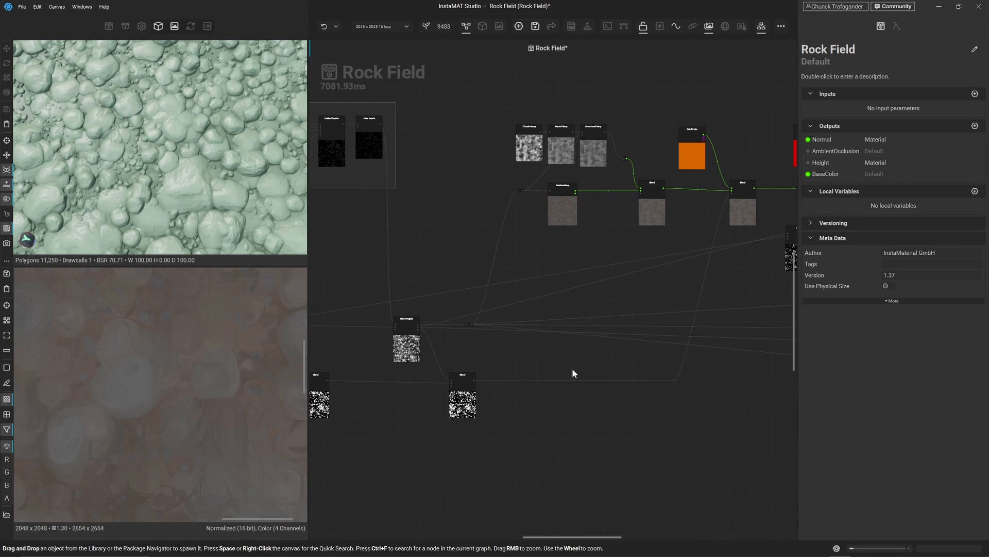
scroll(475, 325, "up", 5)
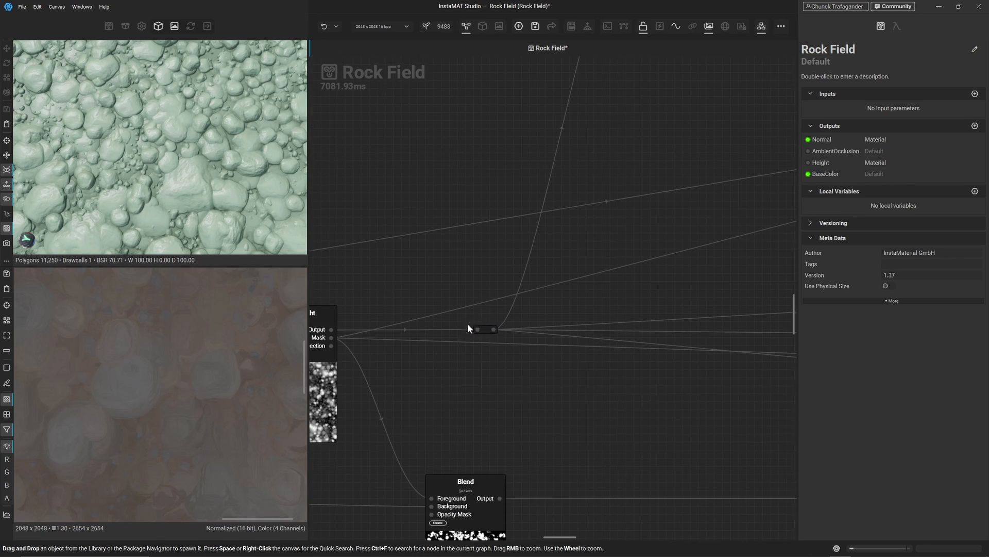
left_click(492, 330)
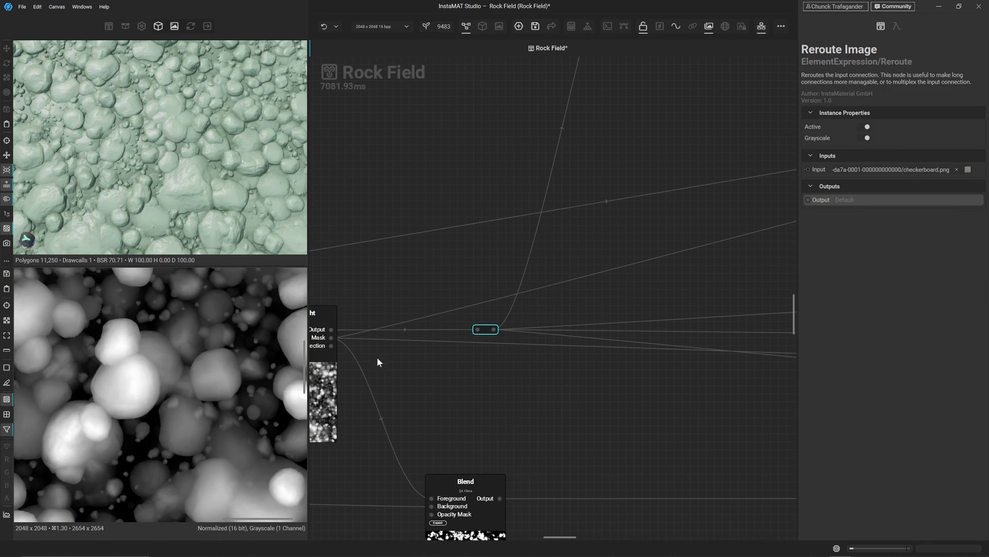
left_click_drag(496, 330, 618, 285)
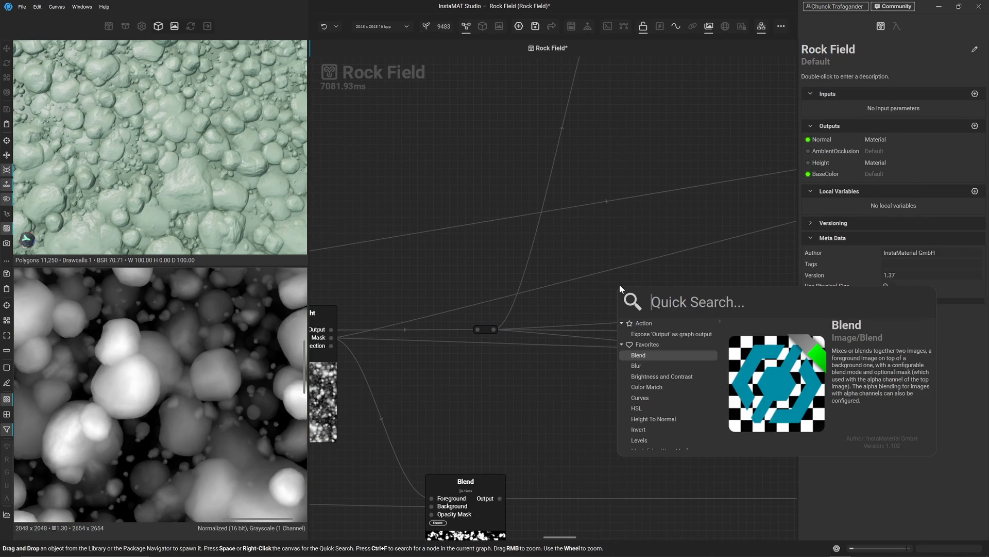
type("histog")
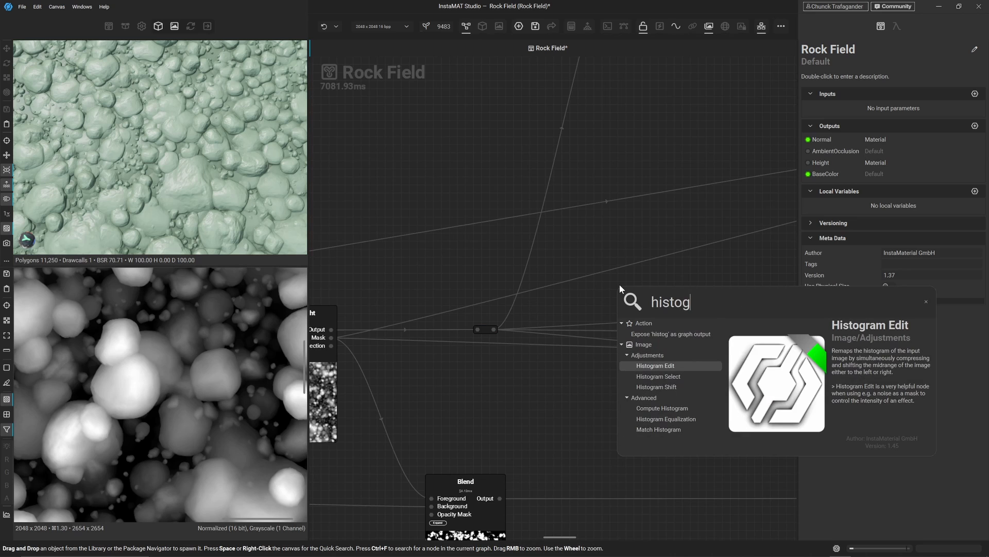
key("Down")
key("Return")
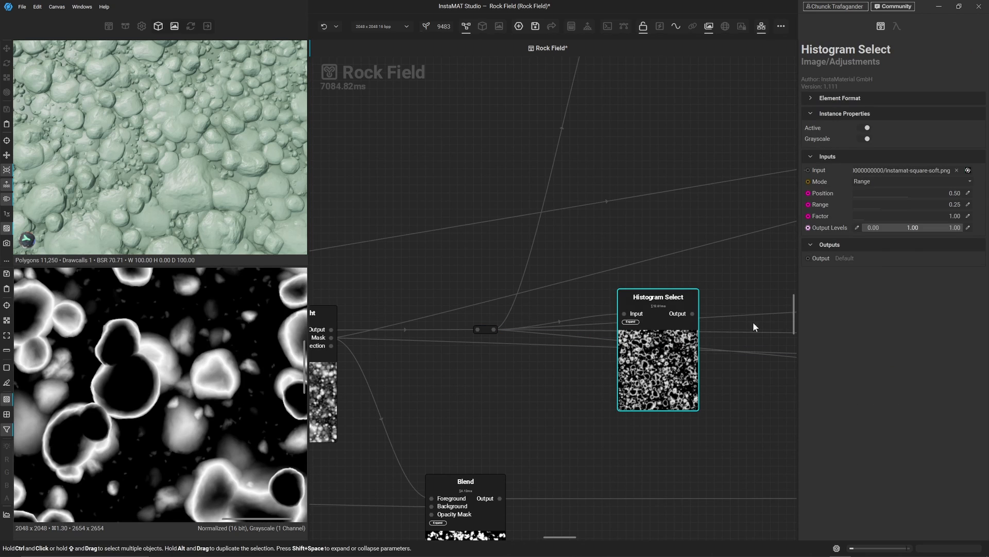
left_click_drag(904, 194, 979, 199)
- Place the Histogram Select beside the green Blend and connect its Output to that Blend's Opacity Mask
scroll(679, 385, "down", 5)
left_click_drag(672, 386, 462, 234)
scroll(468, 230, "up", 3)
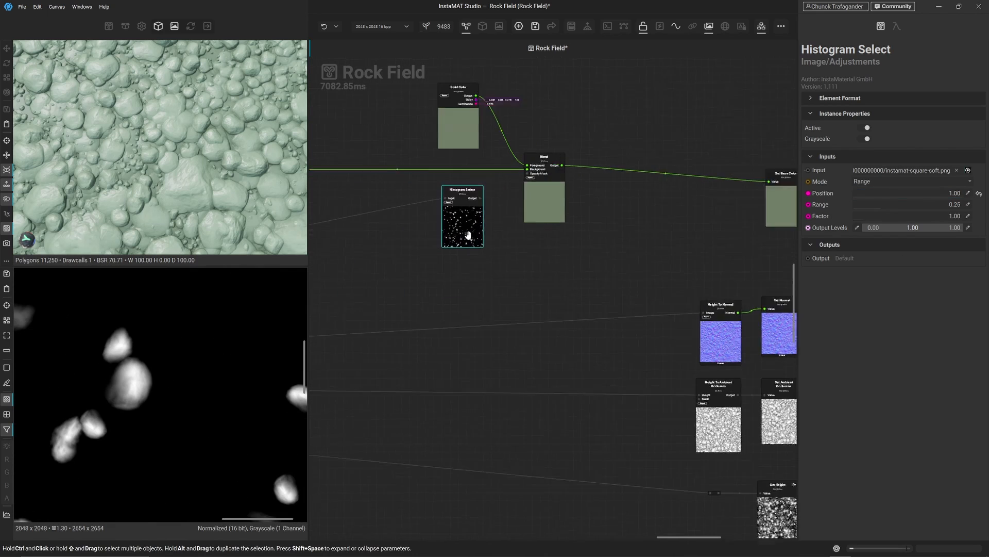
middle_click_drag(475, 192, 470, 228)
scroll(468, 225, "up", 3)
left_click_drag(482, 270, 607, 206)
left_click(618, 292)
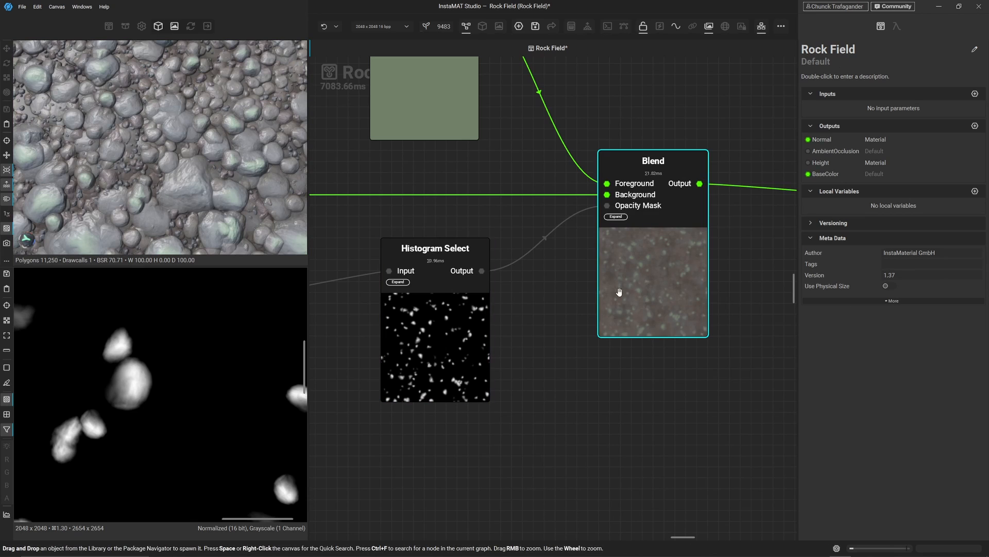
- Set the Histogram Select's Range to 0.40 with Position kept at 1.00, and inspect the green tint on the rocks in 3D
left_click(450, 338)
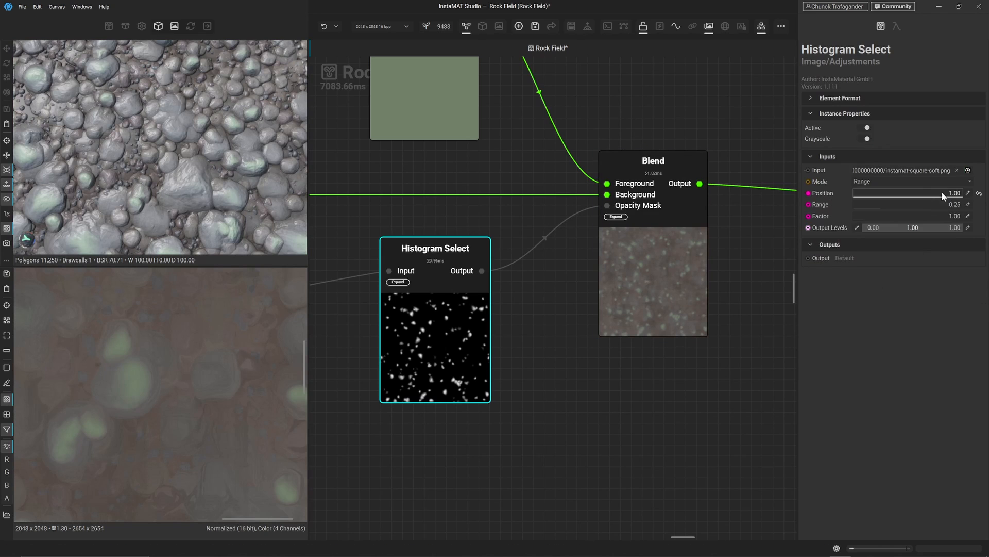
left_click_drag(942, 190, 961, 196)
mouse_move(879, 207)
left_mouse_down()
mouse_move(917, 207)
mouse_move(898, 208)
left_mouse_up()
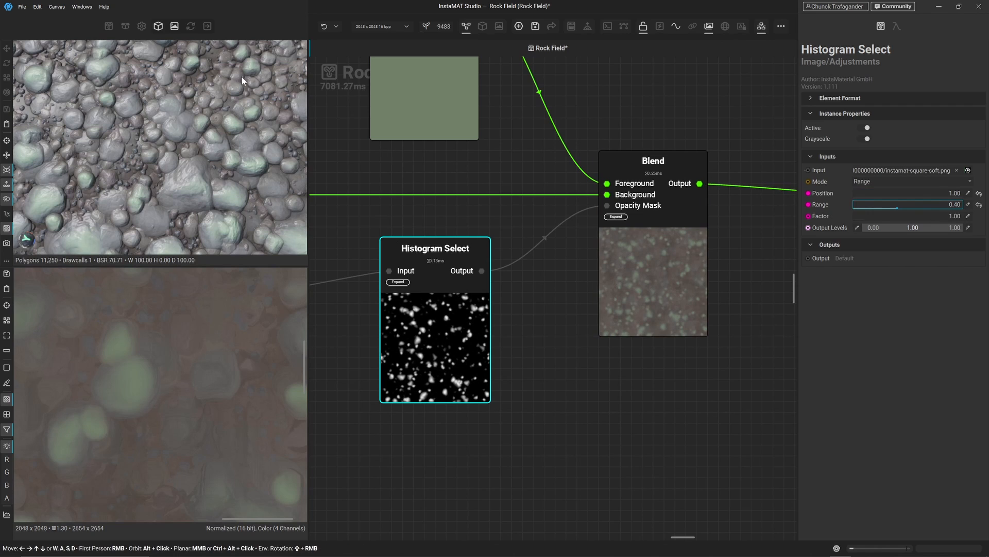
scroll(122, 120, "down", 5)
scroll(147, 149, "up", 2)
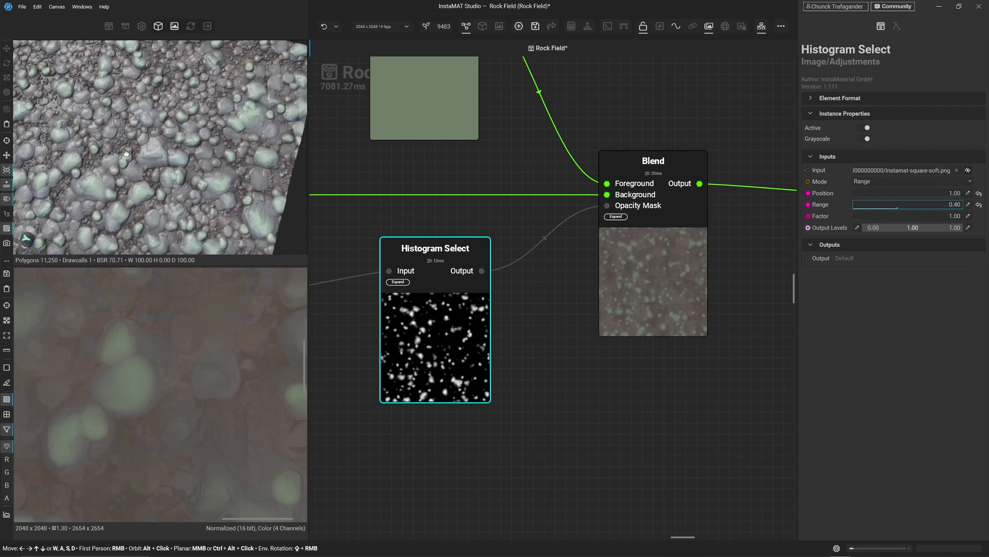
scroll(125, 153, "up", 5)
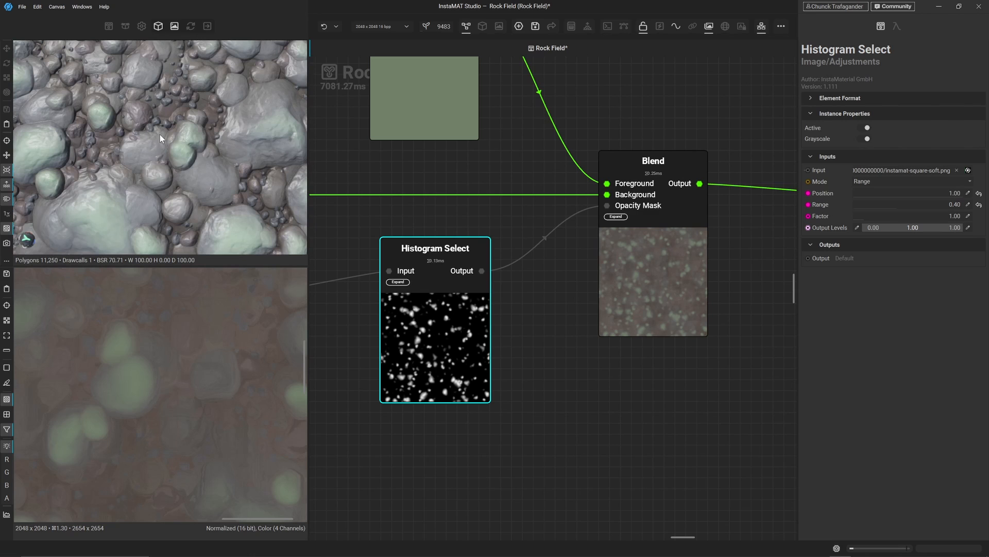
scroll(159, 135, "down", 2)
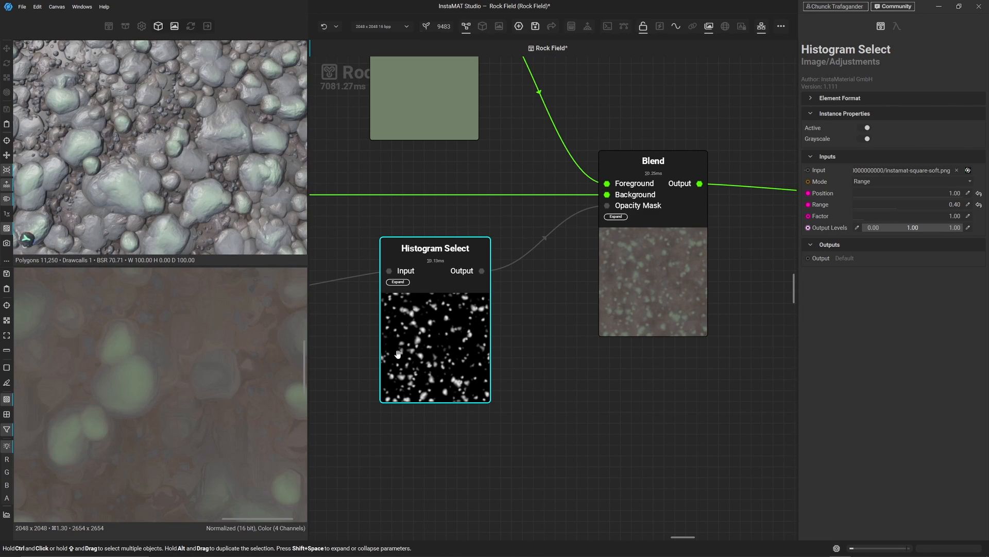
- Move the Histogram Select farther from the green Blend and place a Moisture Splash node directly above it
scroll(490, 253, "down", 3)
left_click_drag(490, 252, 406, 296)
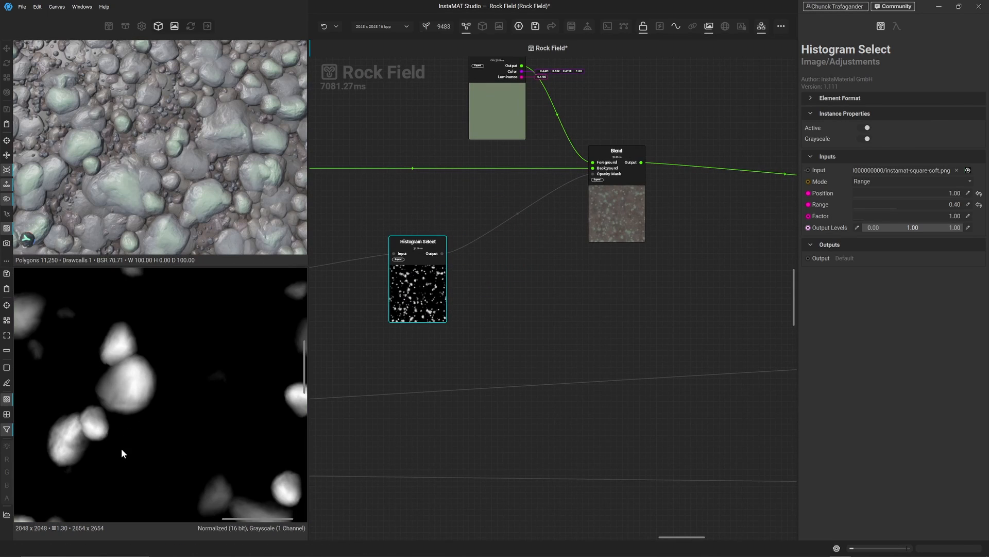
left_click_drag(398, 295, 388, 343)
left_click(413, 233)
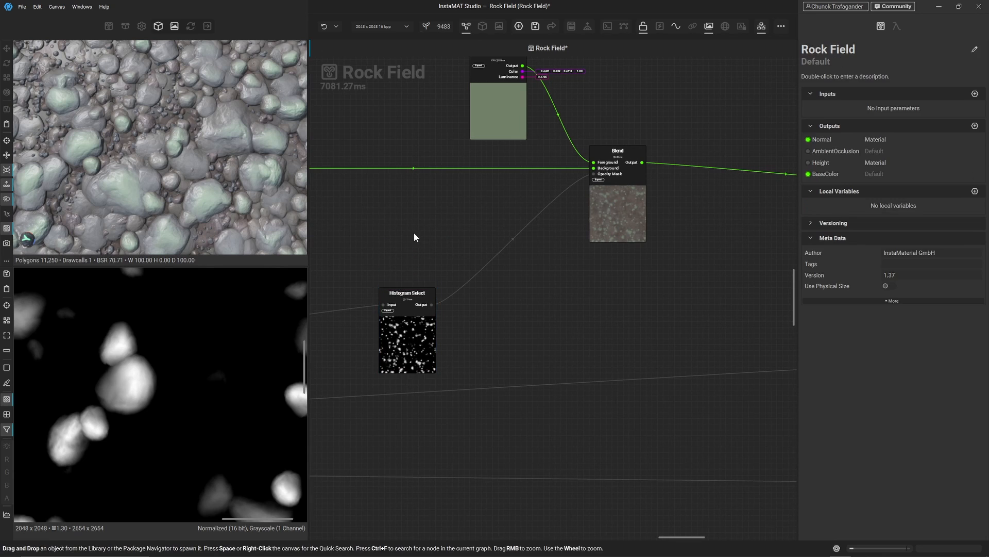
key("space")
type("moisture")
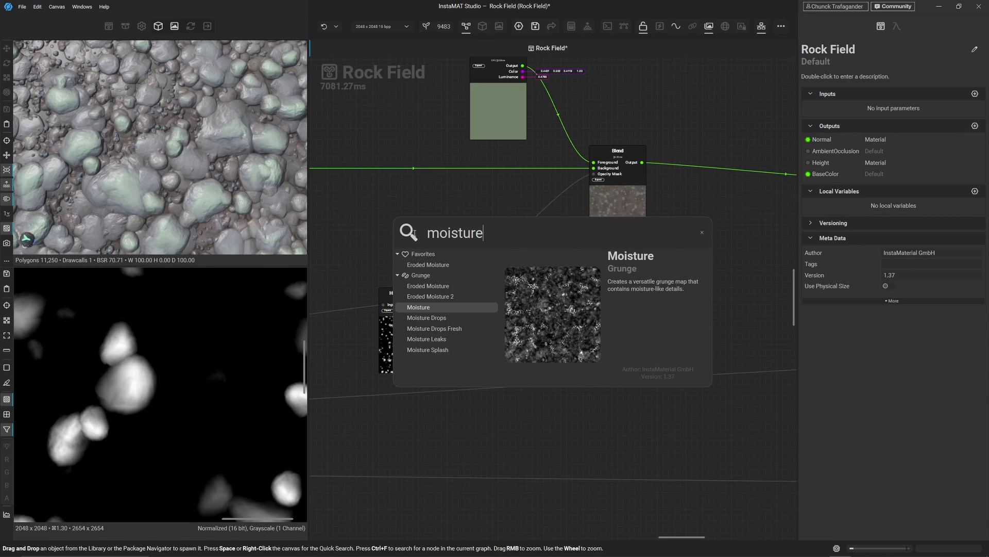
left_click(426, 354)
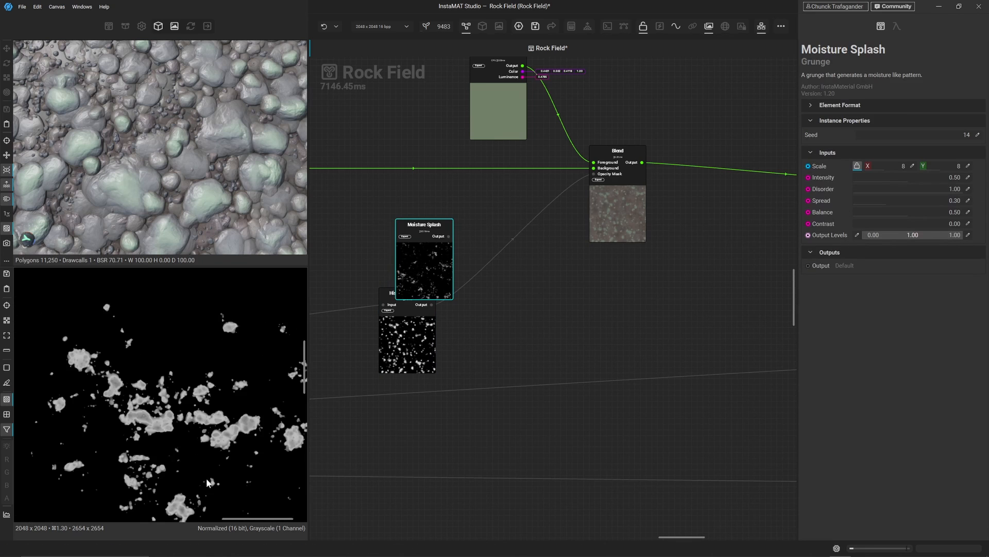
scroll(189, 392, "down", 4)
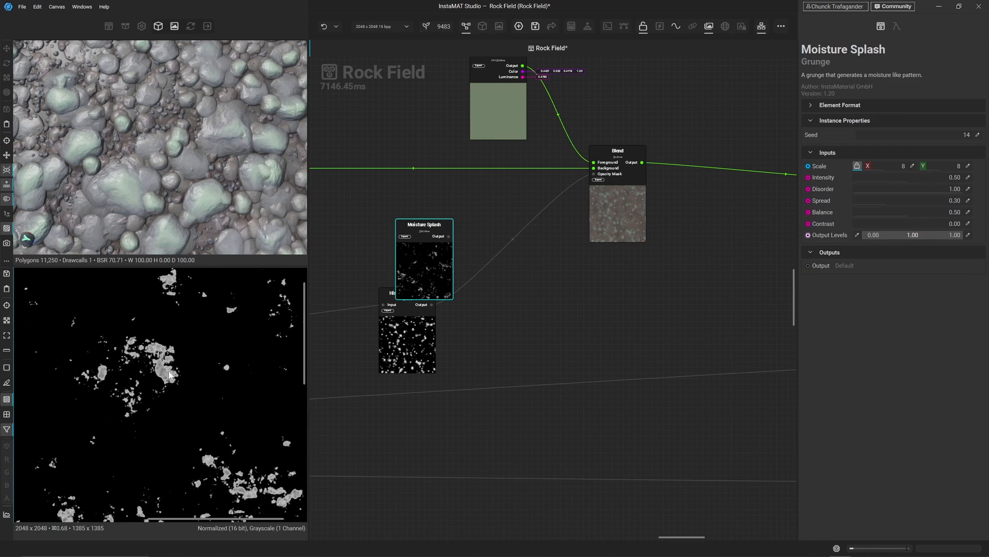
left_click_drag(430, 269, 413, 252)
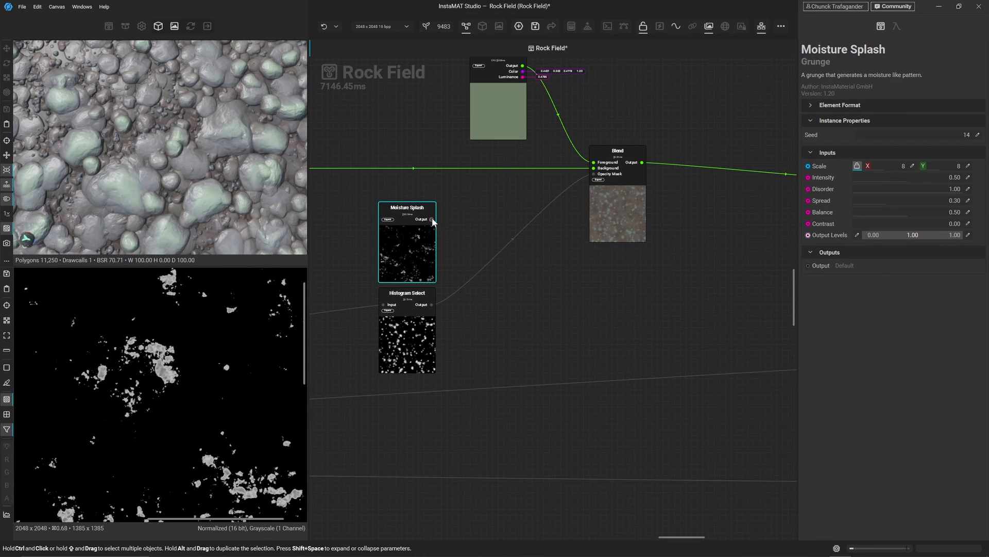
- Combine Moisture Splash as Foreground and Histogram Select as Background in a Multiply Blend that feeds the green Blend's Opacity Mask
left_click_drag(432, 219, 483, 223)
key("Return")
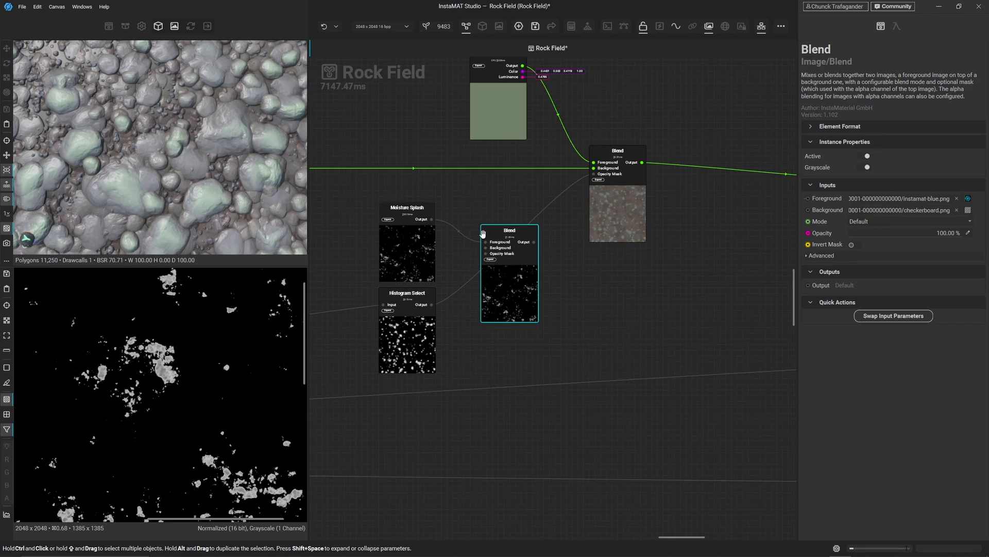
left_click_drag(433, 304, 484, 255)
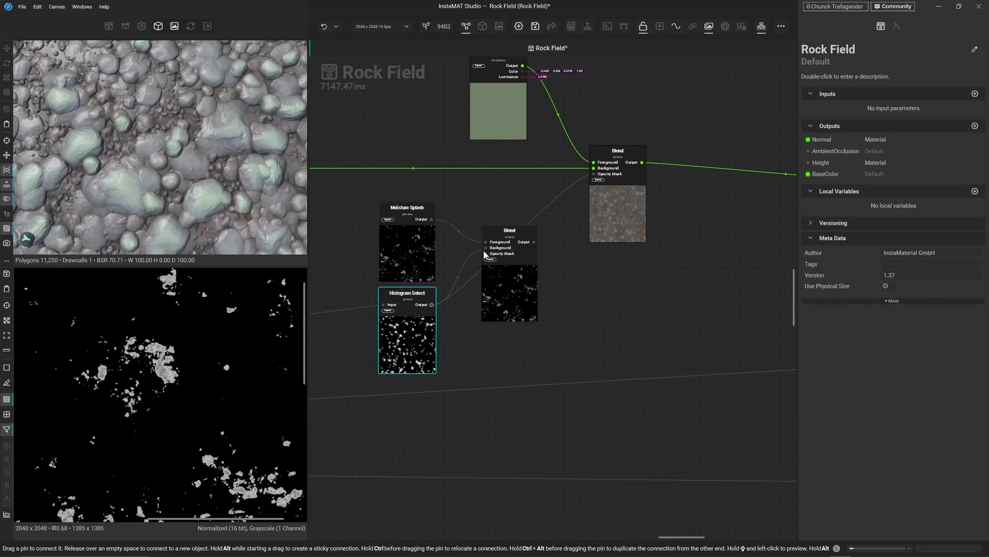
left_click(485, 255)
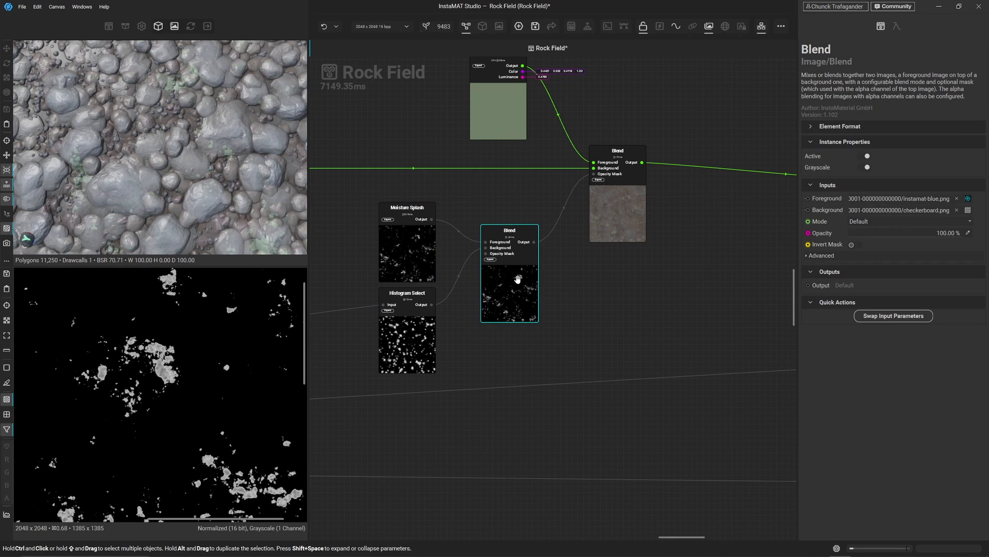
left_click(971, 223)
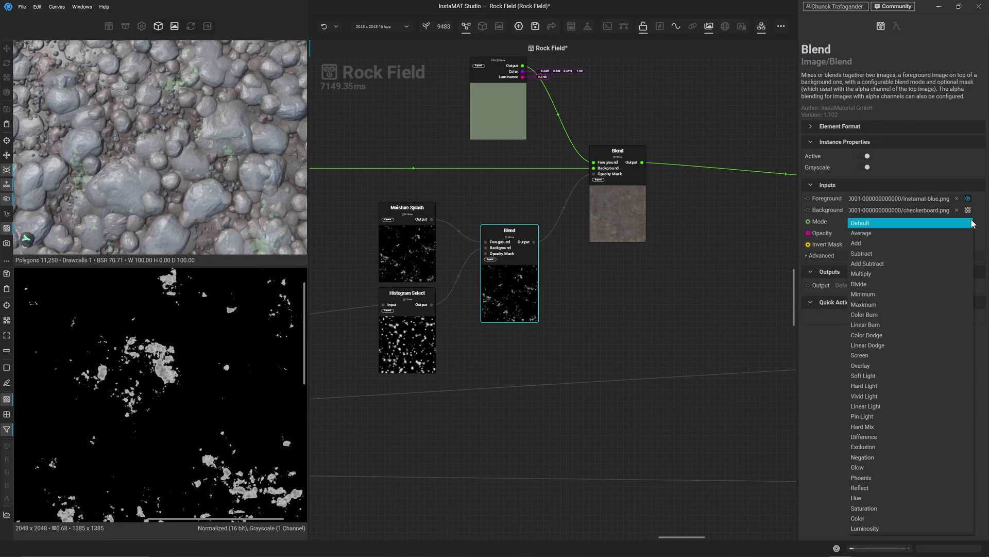
left_click(881, 280)
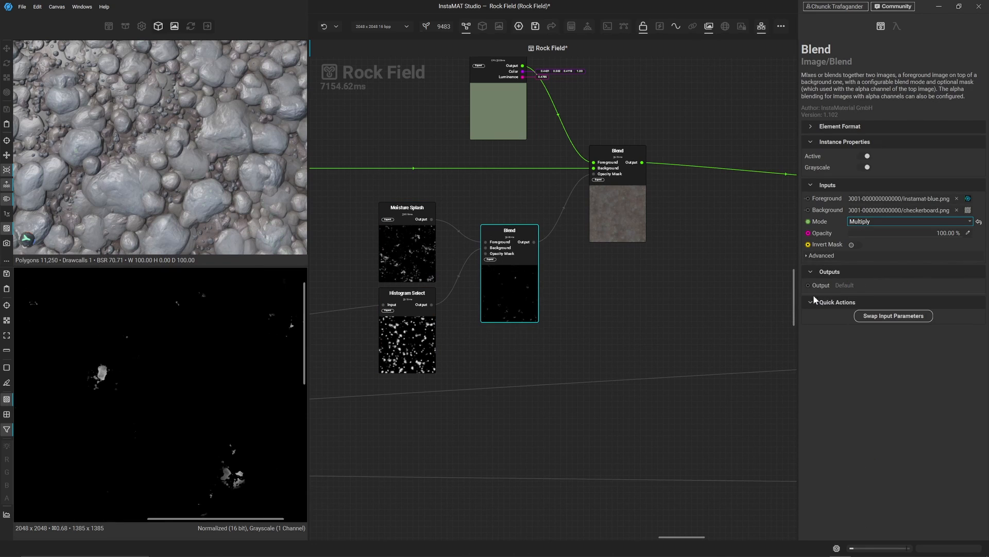
- Compare the 2D previews of the Histogram Select, Moisture Splash, Multiply Blend and green Blend to examine how the masks overlap
left_click(422, 348)
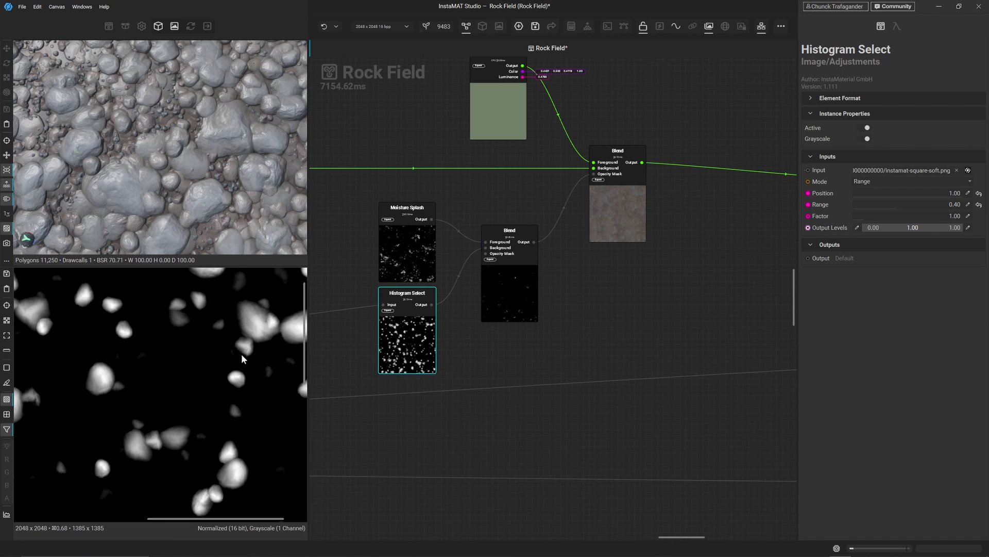
middle_click_drag(242, 359, 95, 422)
middle_click_drag(93, 486, 204, 372)
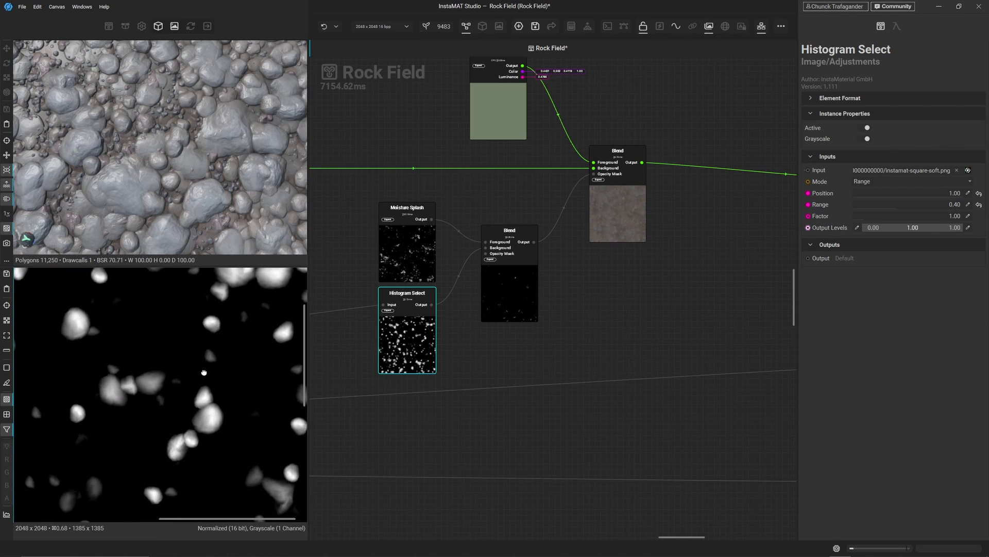
left_click(407, 242)
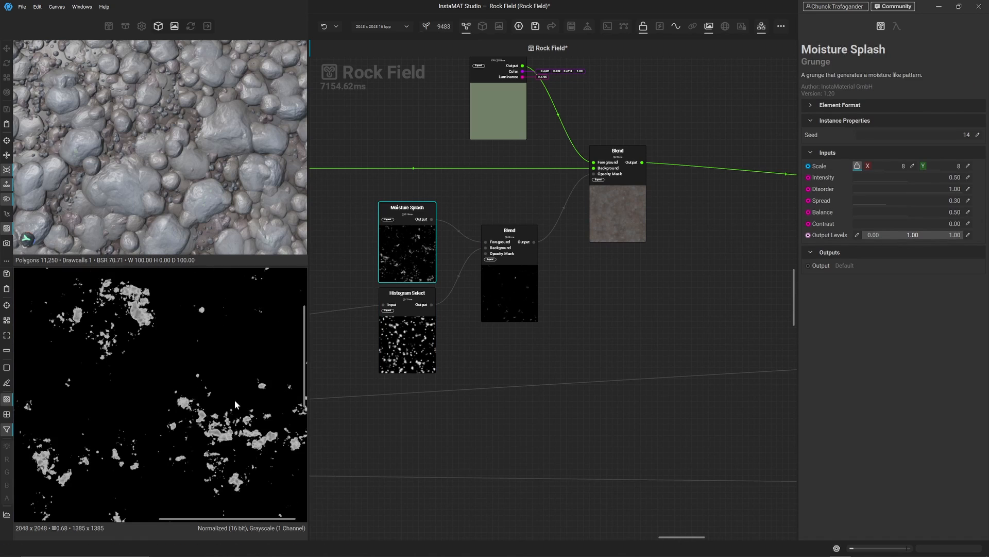
middle_click_drag(206, 465, 205, 392)
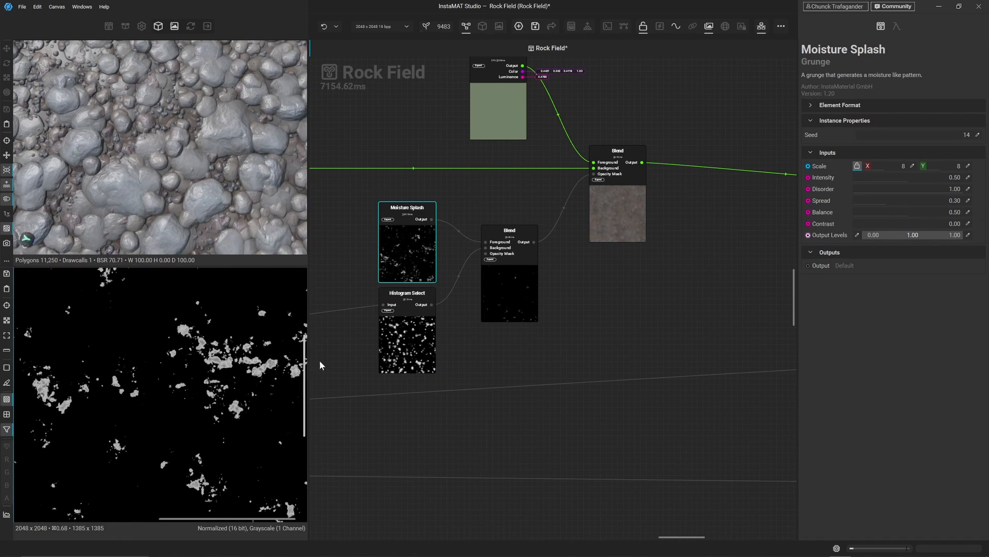
left_click(409, 336)
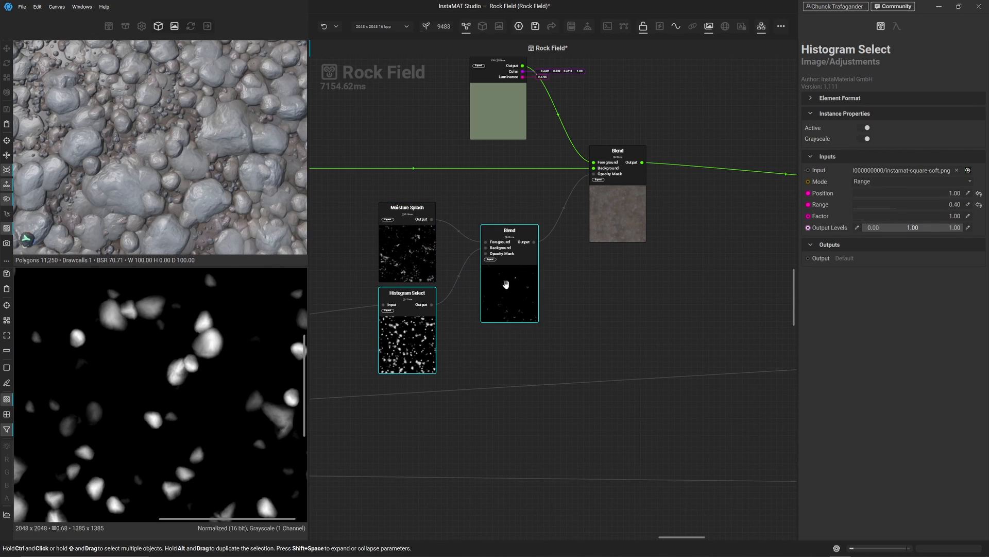
left_click(513, 283)
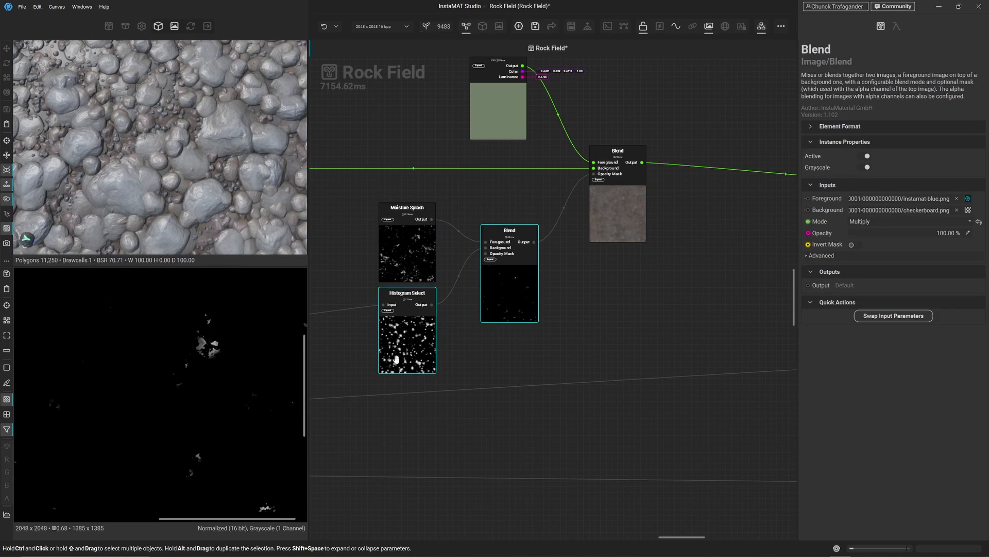
left_click(610, 221)
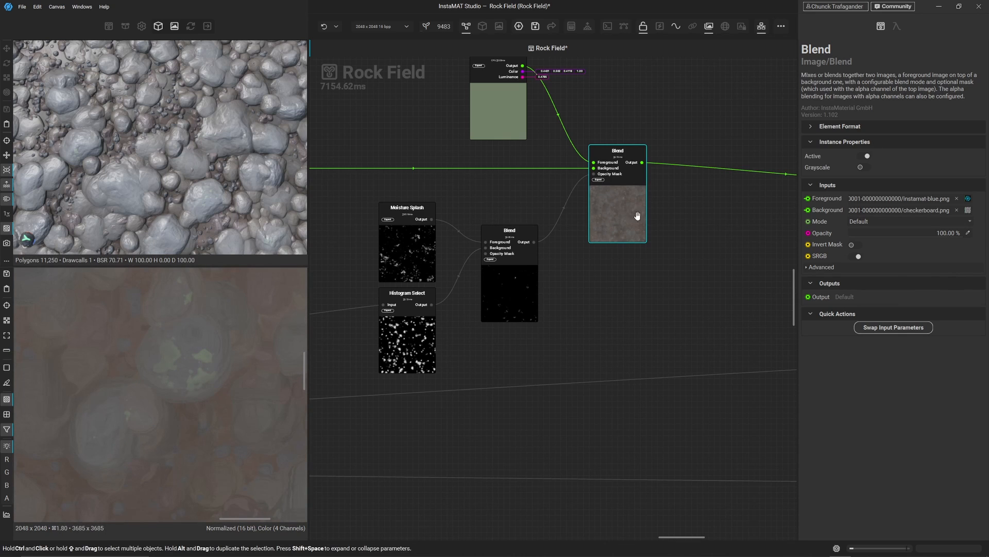
- Set the Blend node that mixes the green Solid Color into the base colour to Add mode at 20% opacity
middle_click_drag(669, 233, 655, 268)
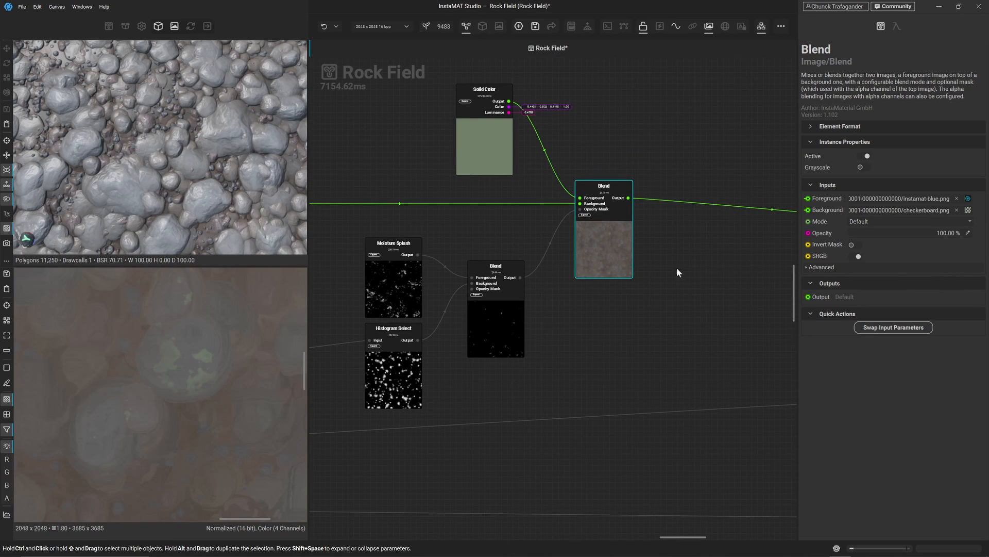
left_click(901, 221)
left_click(895, 243)
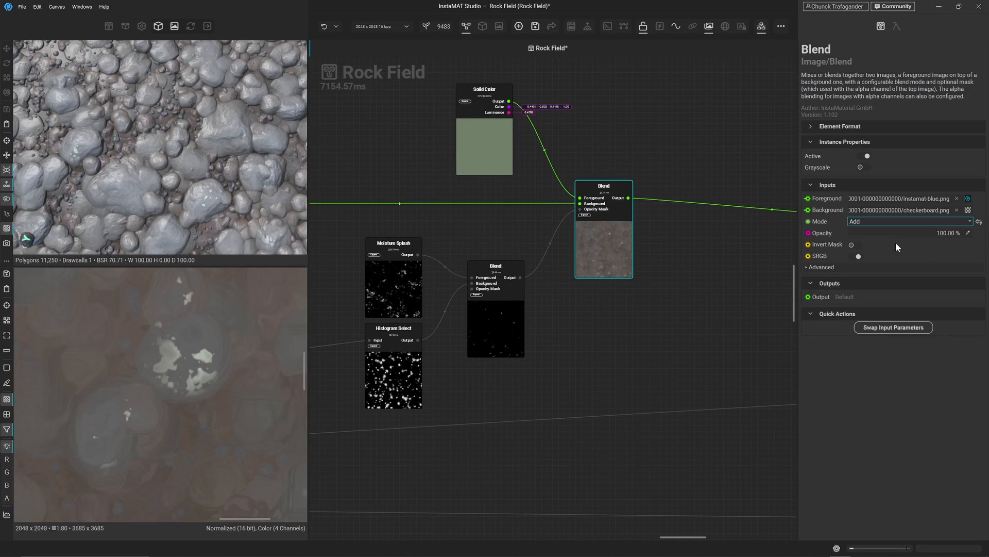
left_click(967, 234)
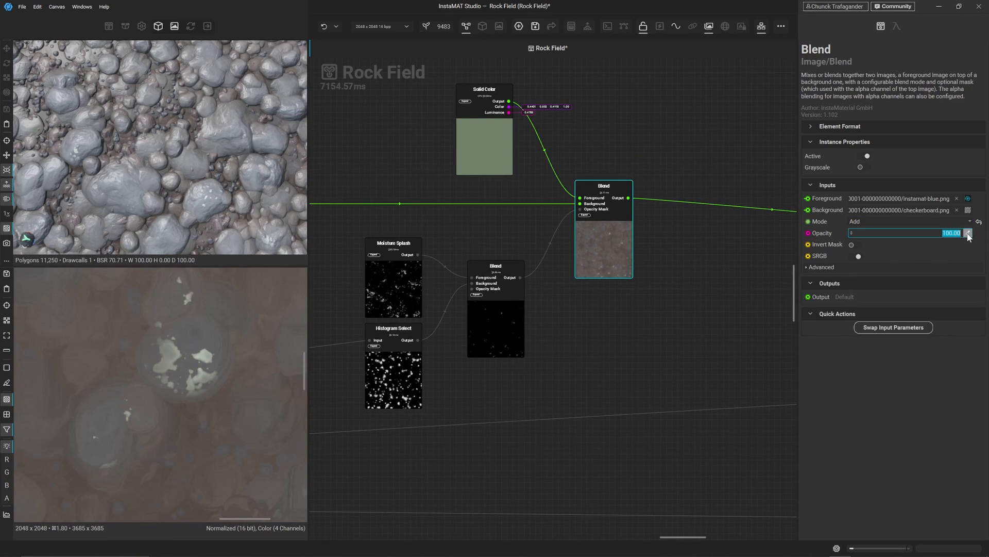
type("20")
key("Return")
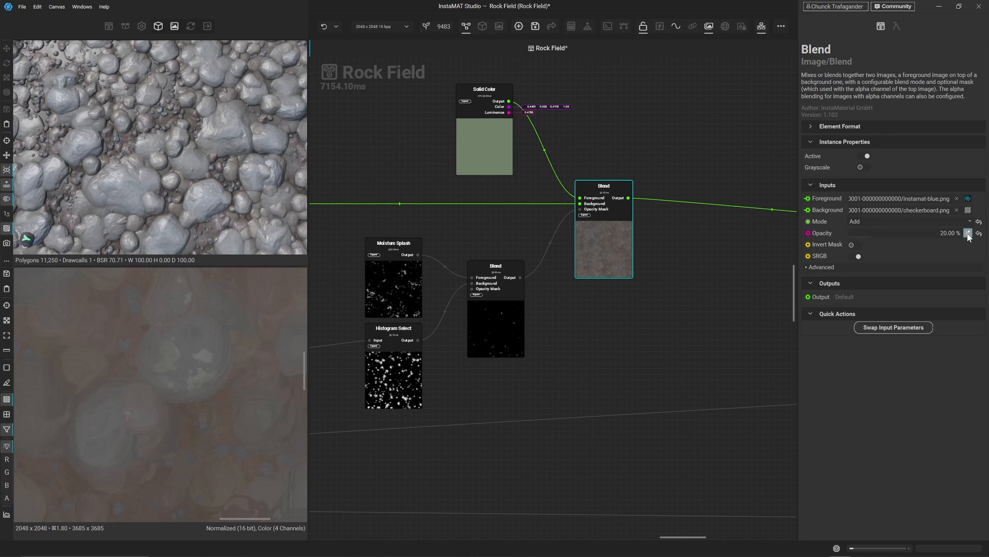
- On the Histogram Select node feeding the moisture mask, set Range to 0.55 and Factor to 0.9
scroll(196, 397, "down", 4)
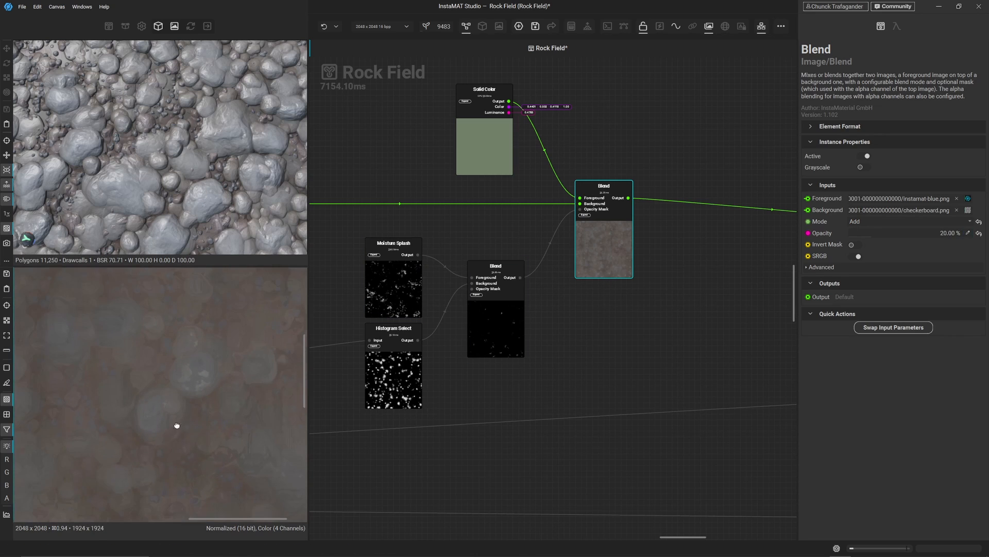
scroll(206, 400, "down", 2)
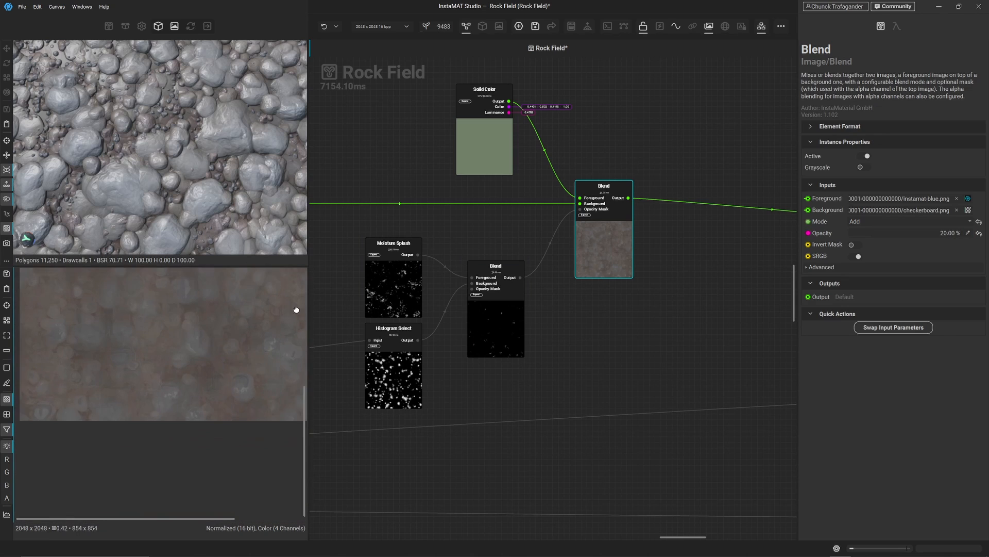
scroll(170, 411, "up", 5)
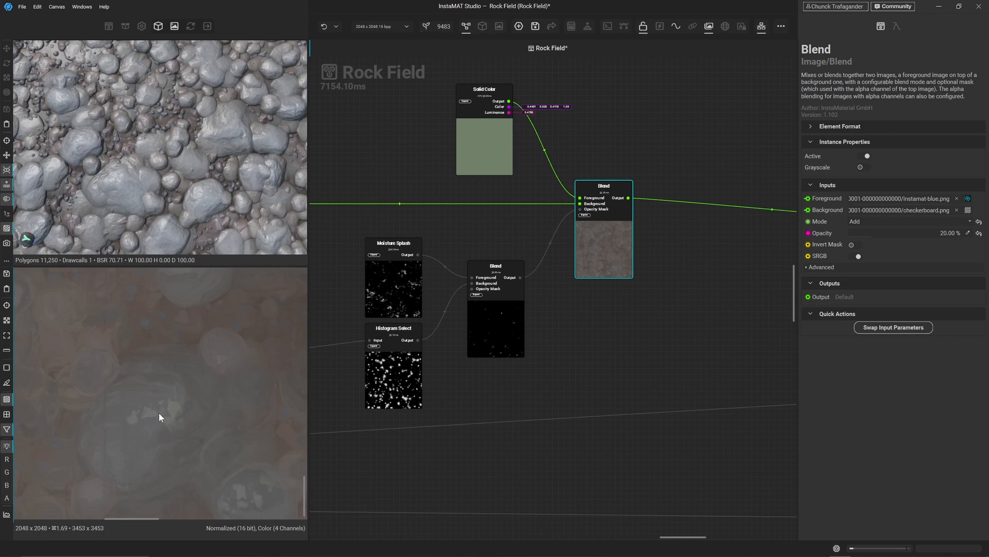
left_click(402, 380)
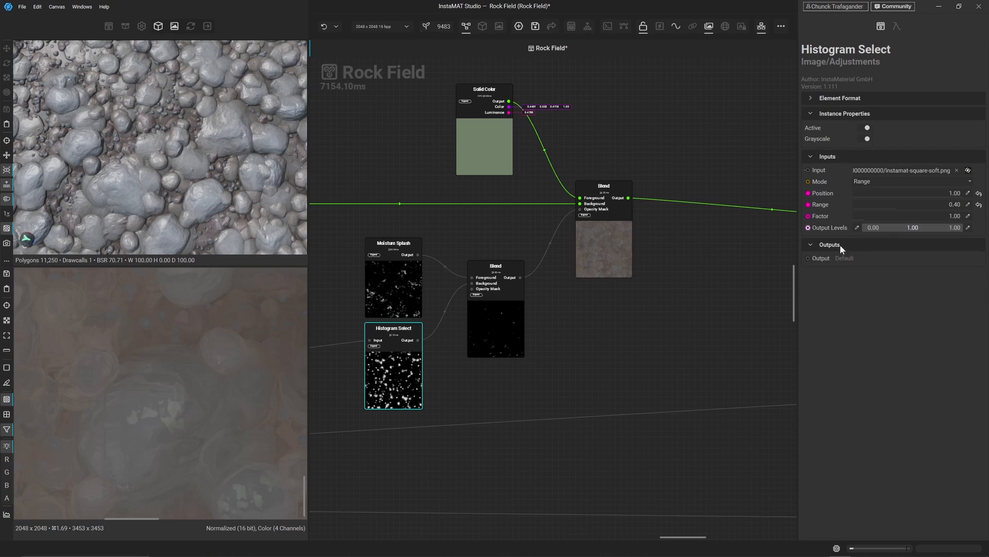
left_click(968, 204)
type("0.55")
key("Return")
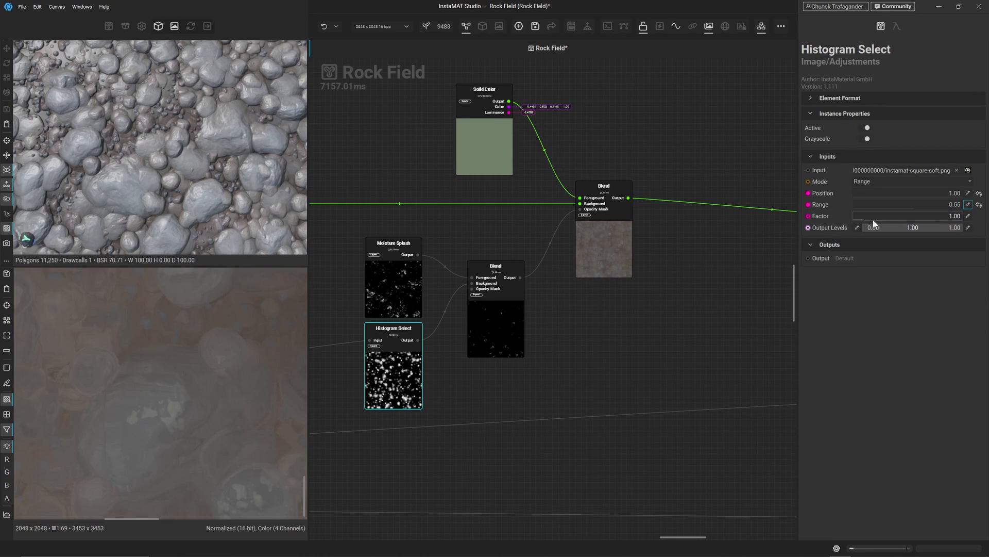
mouse_move(866, 221)
left_mouse_down()
mouse_move(885, 222)
mouse_move(845, 222)
mouse_move(861, 218)
left_mouse_up()
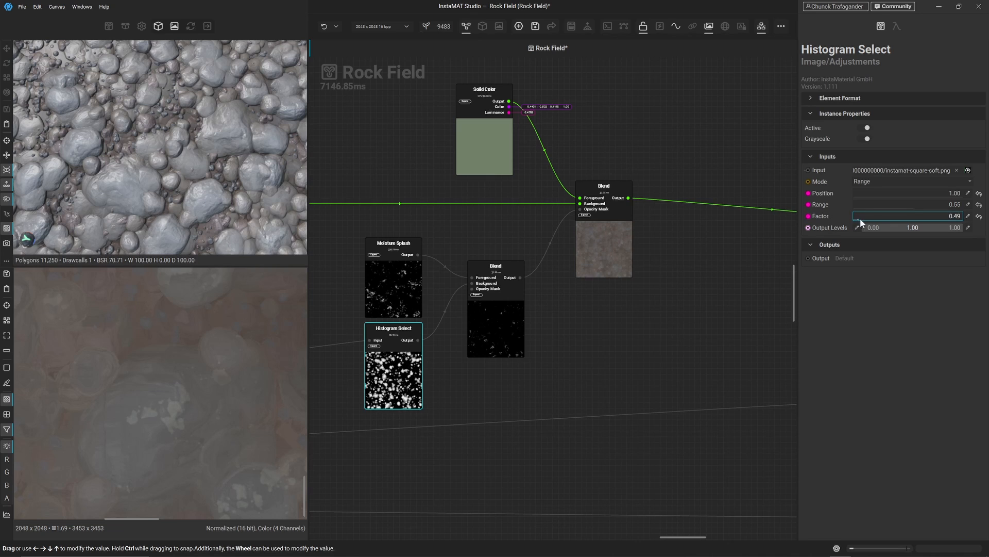
left_click(970, 216)
type(".9")
key("Return")
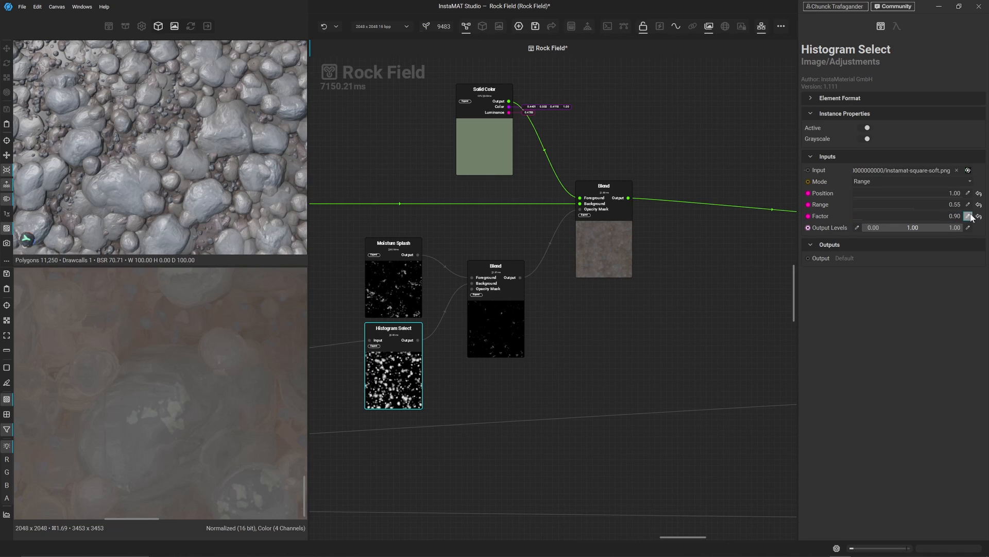
- Examine the blended spots across the rocks in the 2D preview of the base colour texture
scroll(245, 351, "down", 5)
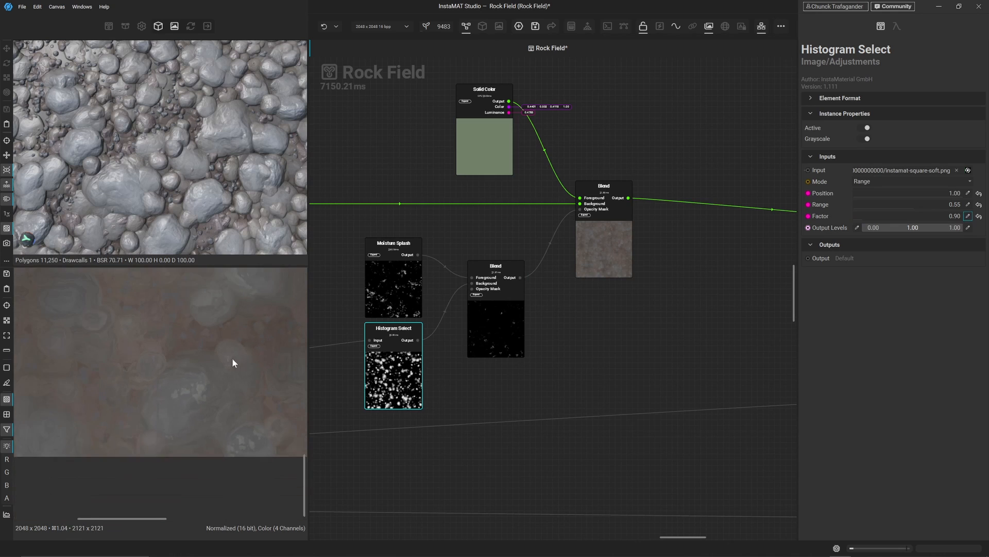
middle_click_drag(230, 360, 156, 459)
middle_click_drag(179, 372, 217, 378)
scroll(207, 392, "up", 3)
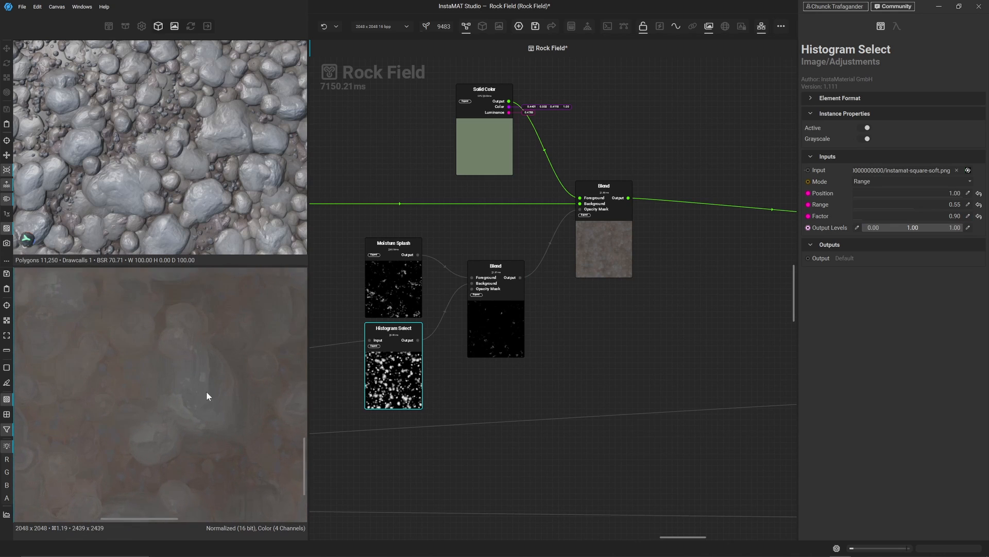
middle_click_drag(137, 356, 181, 359)
middle_click_drag(116, 346, 205, 475)
middle_click_drag(192, 355, 150, 480)
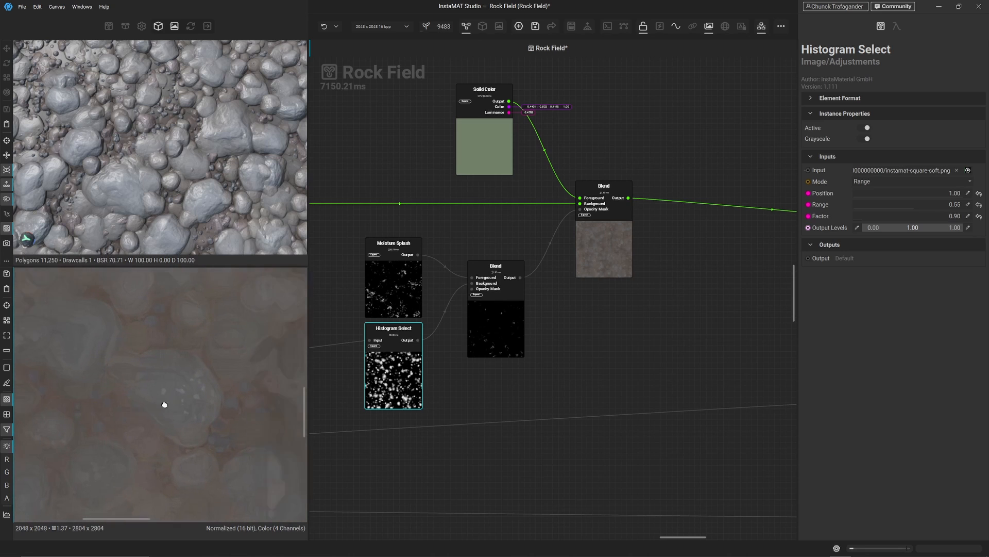
middle_click_drag(165, 404, 73, 444)
middle_click_drag(155, 341, 126, 489)
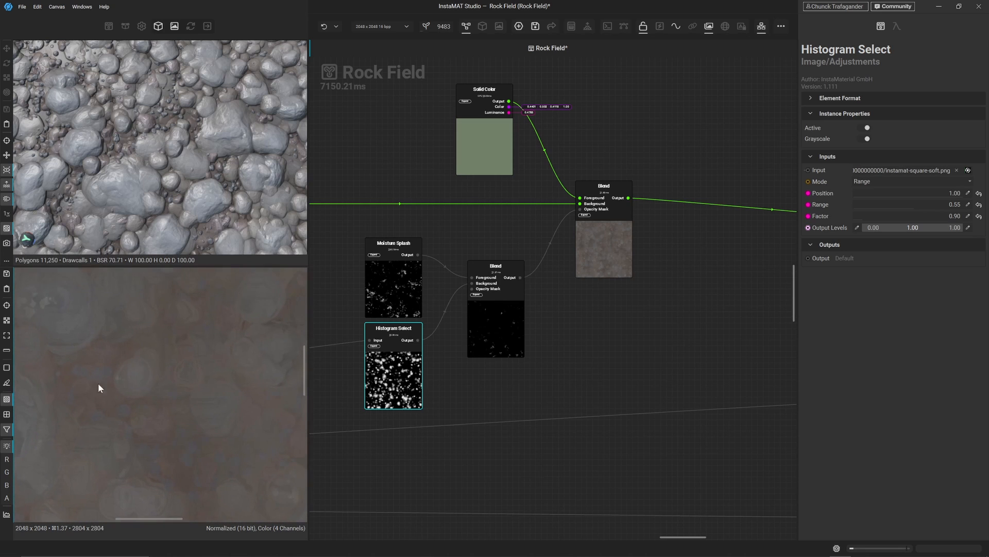
middle_click_drag(98, 384, 188, 463)
middle_click_drag(235, 310, 232, 494)
scroll(178, 459, "down", 3)
middle_click_drag(169, 455, 236, 402)
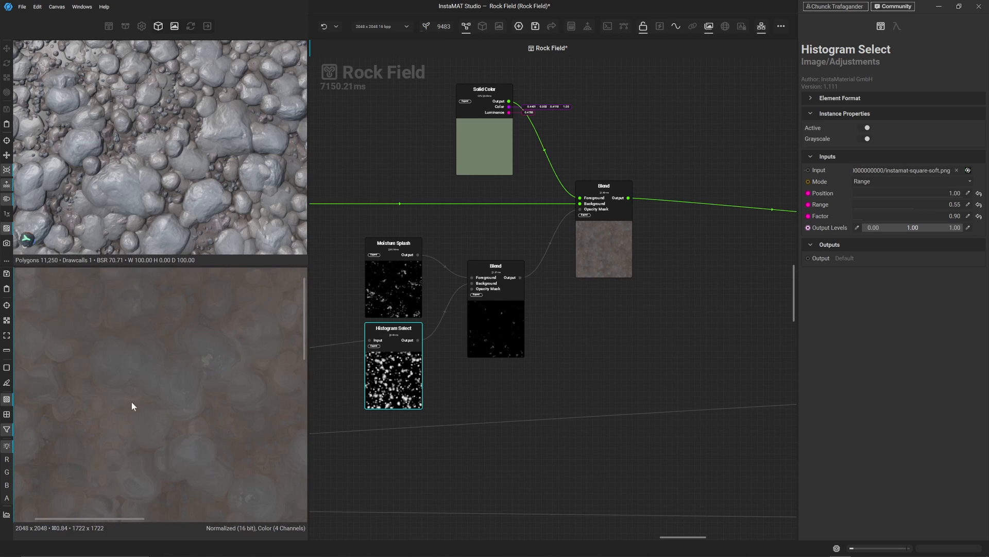
- Save the graph and move the Set Base Color node farther from the last Blend node, level with its output
left_click(703, 404)
key("ctrl+s")
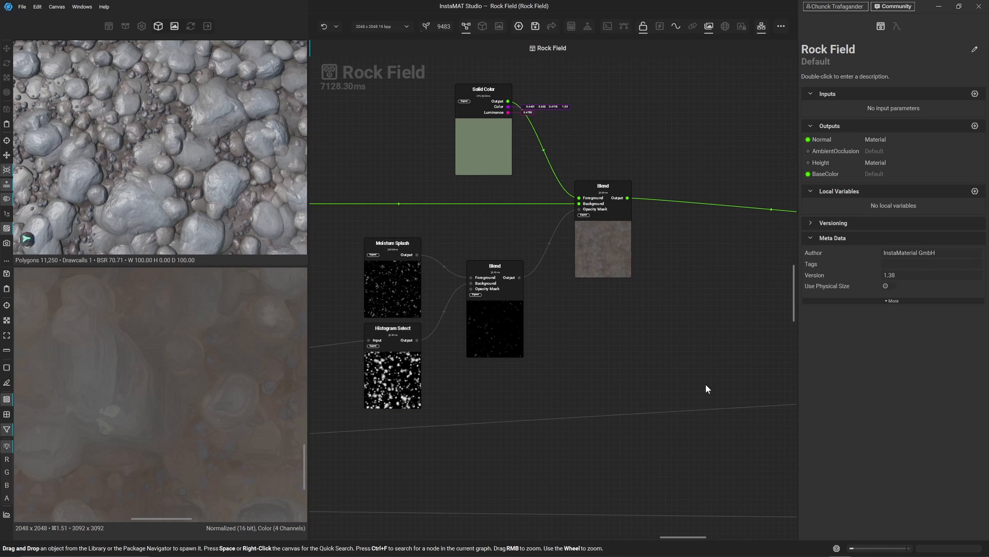
middle_click_drag(739, 374, 393, 439)
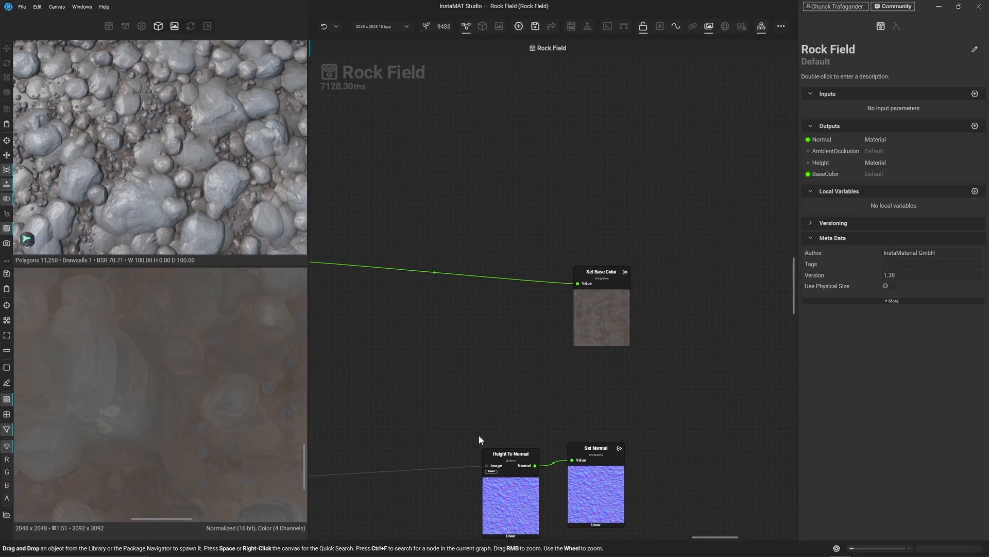
left_click_drag(601, 314, 652, 291)
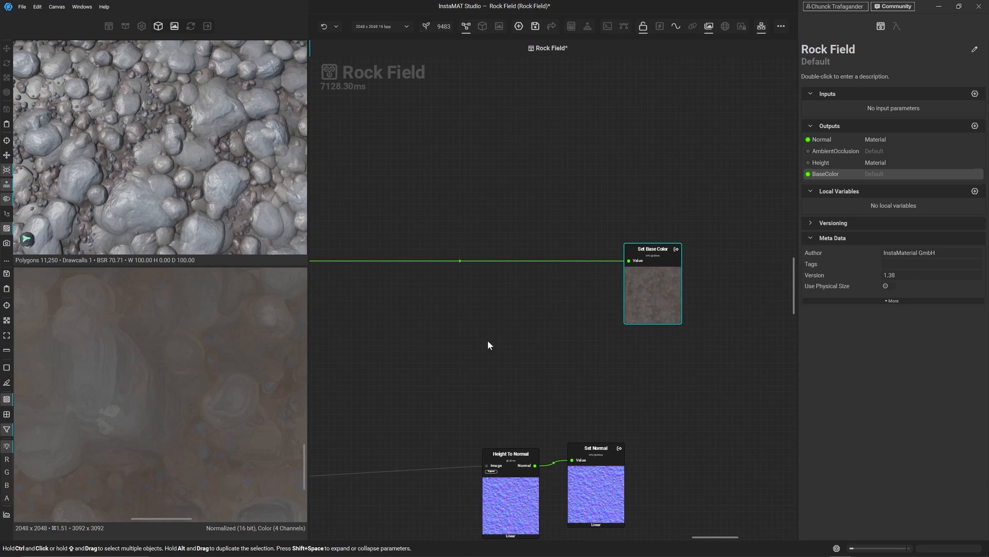
- Insert a Blend node between the last Blend and Set Base Color, with the incoming colour connected to its Background input
middle_click_drag(426, 338, 531, 404)
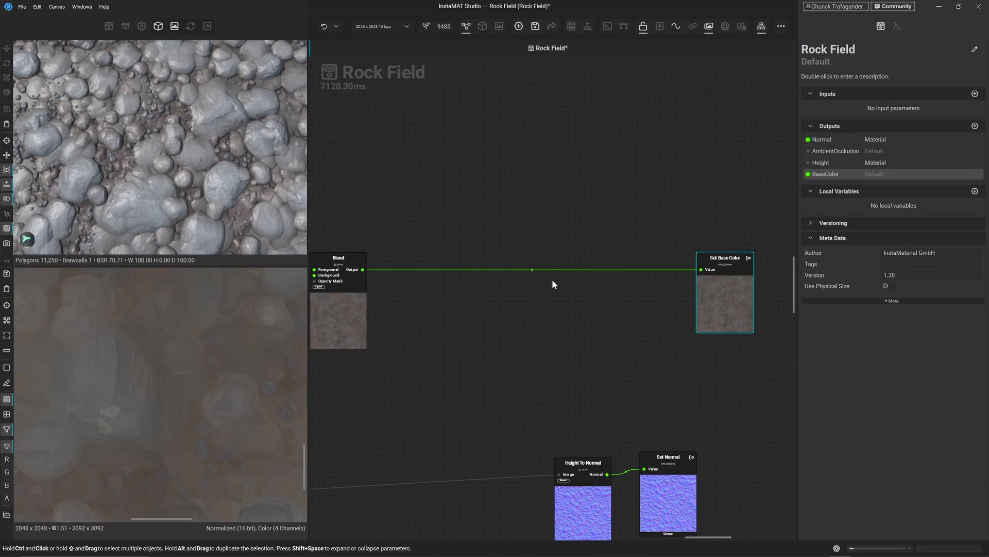
key("space")
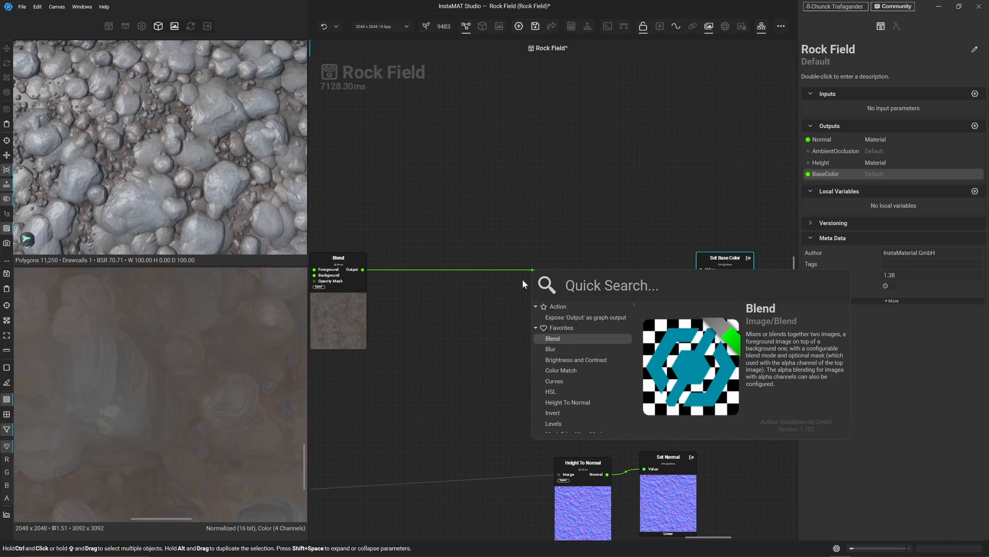
left_click(524, 276)
key("space")
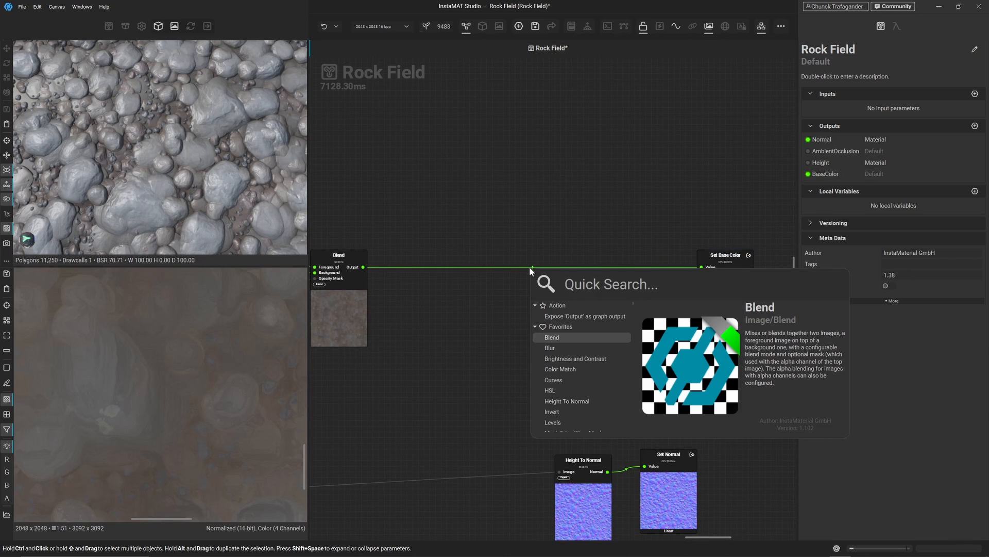
type("bl")
key("Return")
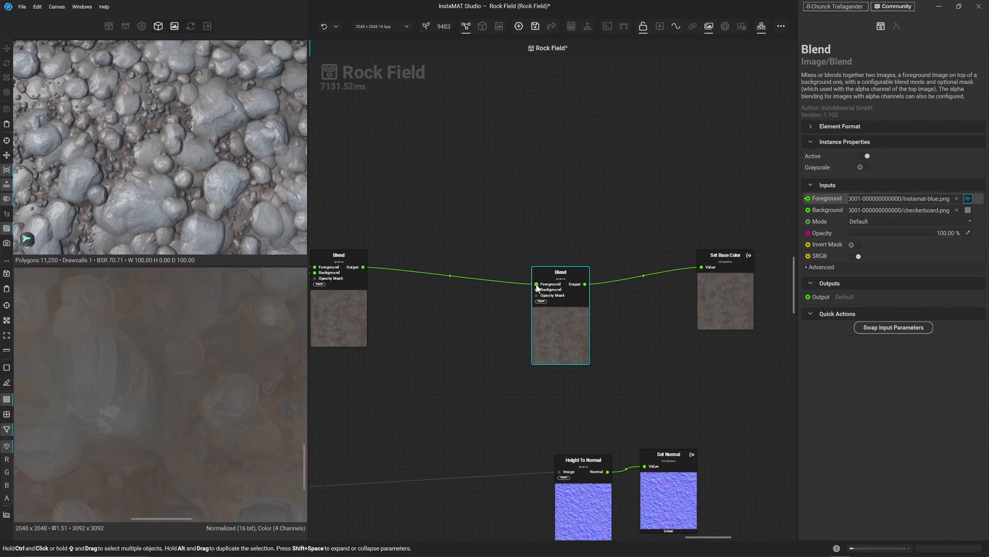
mouse_move(536, 284)
left_mouse_down()
mouse_move(514, 288)
mouse_move(537, 289)
left_mouse_up()
left_click_drag(549, 324, 521, 307)
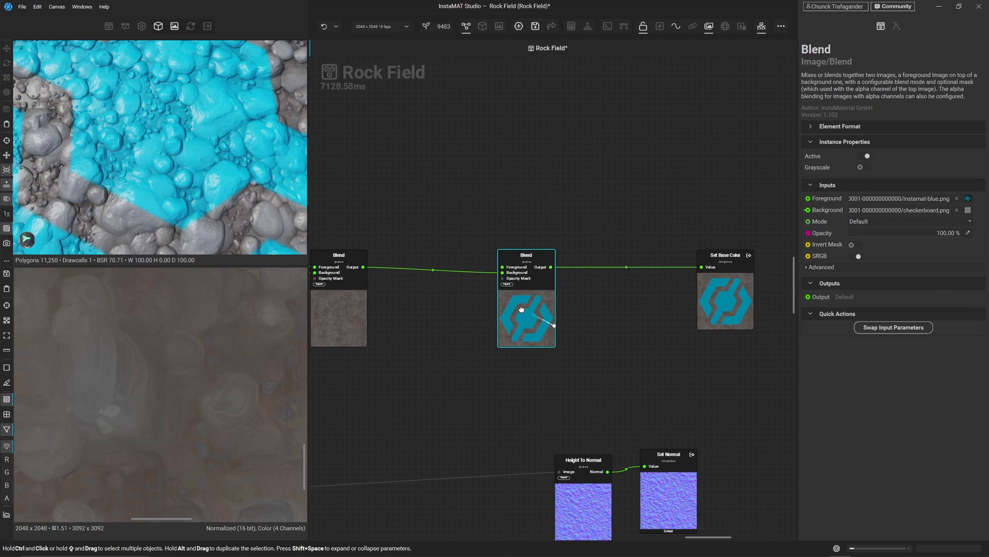
- Add a Solid Color node above the connection and link its Output to the new Blend's Foreground input
left_click(425, 207)
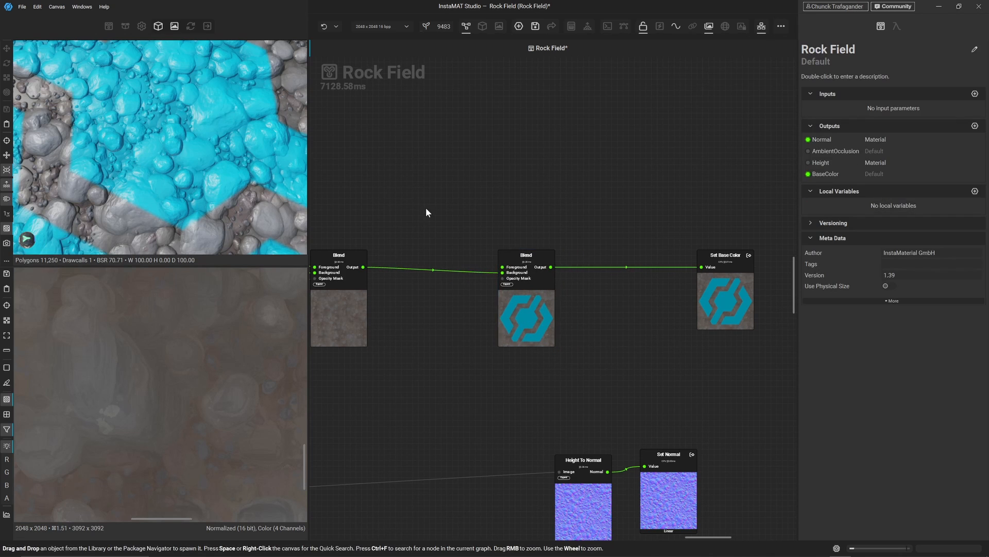
key("space")
type("solid")
key("Return")
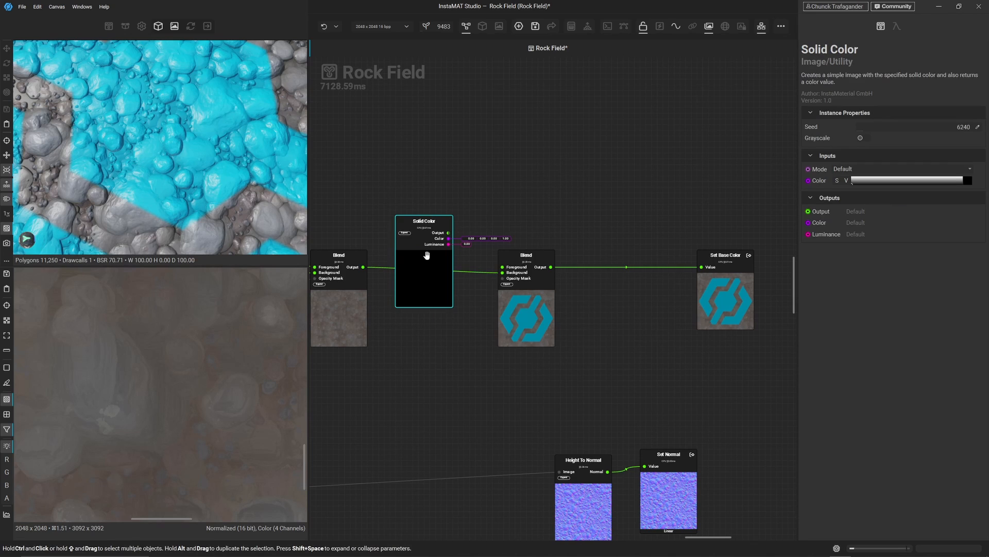
left_click_drag(427, 270, 448, 212)
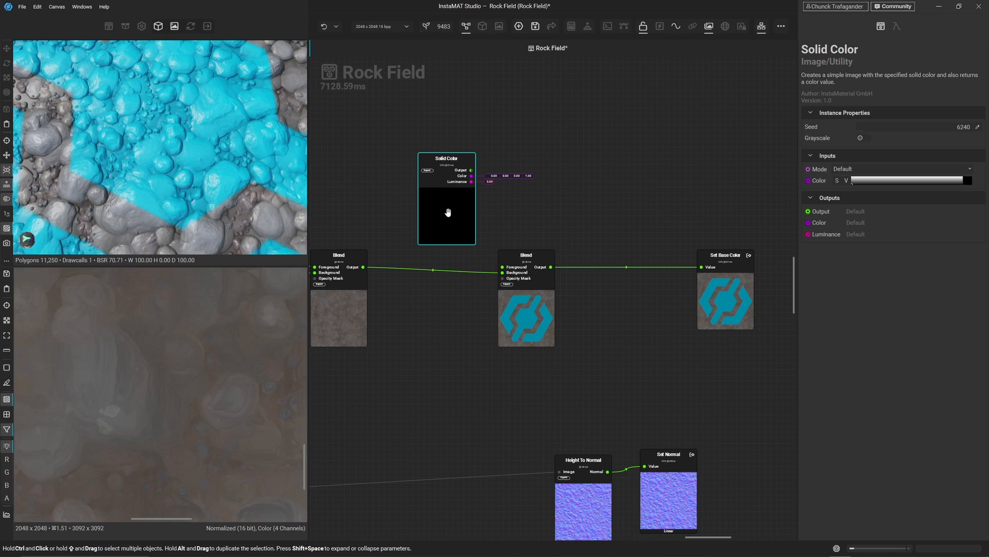
scroll(503, 196, "up", 2)
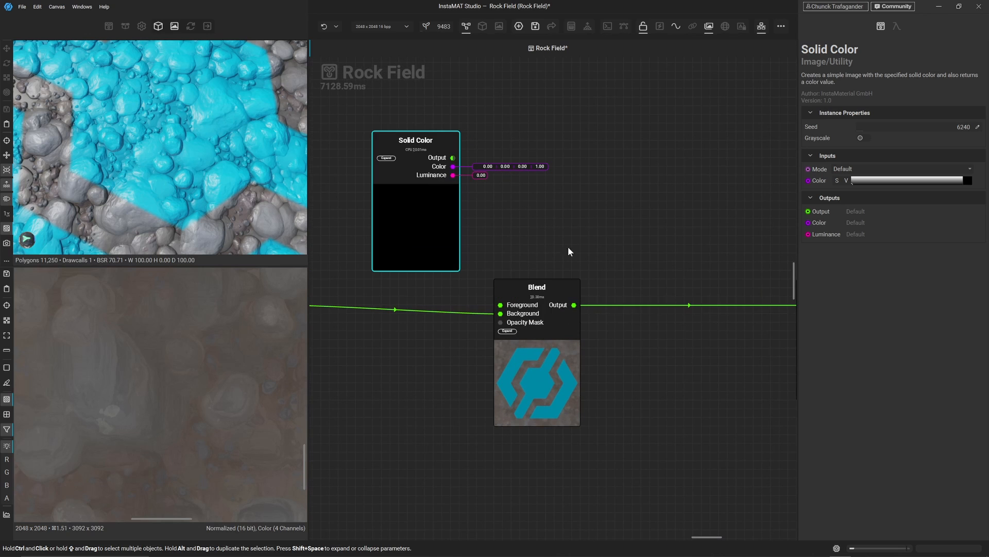
left_click_drag(453, 158, 500, 305)
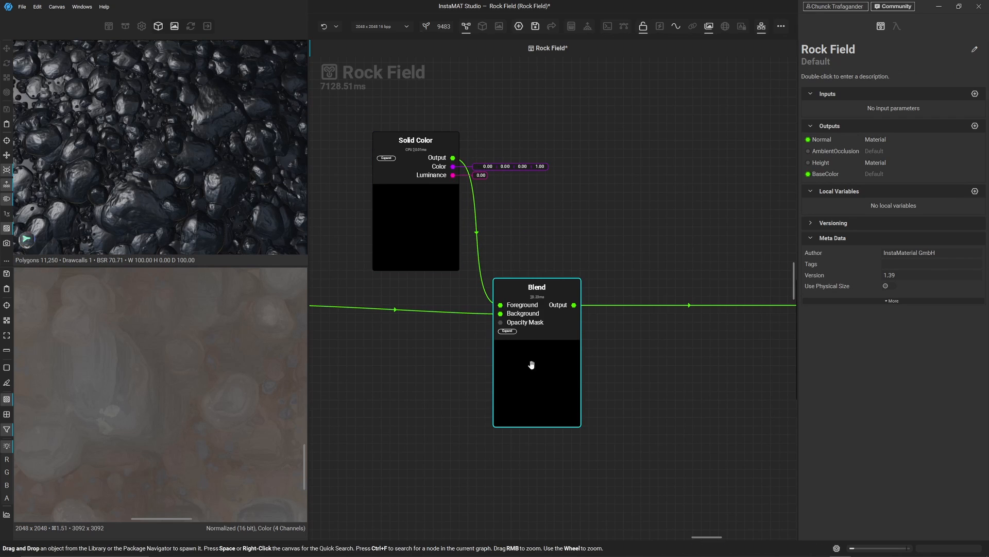
- Set the new Solid Color node to a grey sampled from a light spot on the rock in the 2D preview
left_click(435, 256)
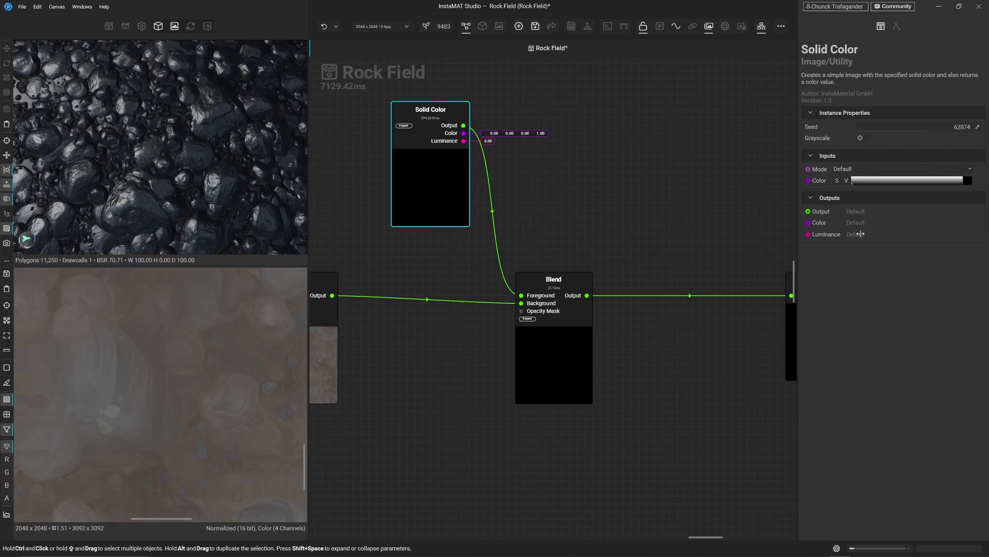
left_click(968, 180)
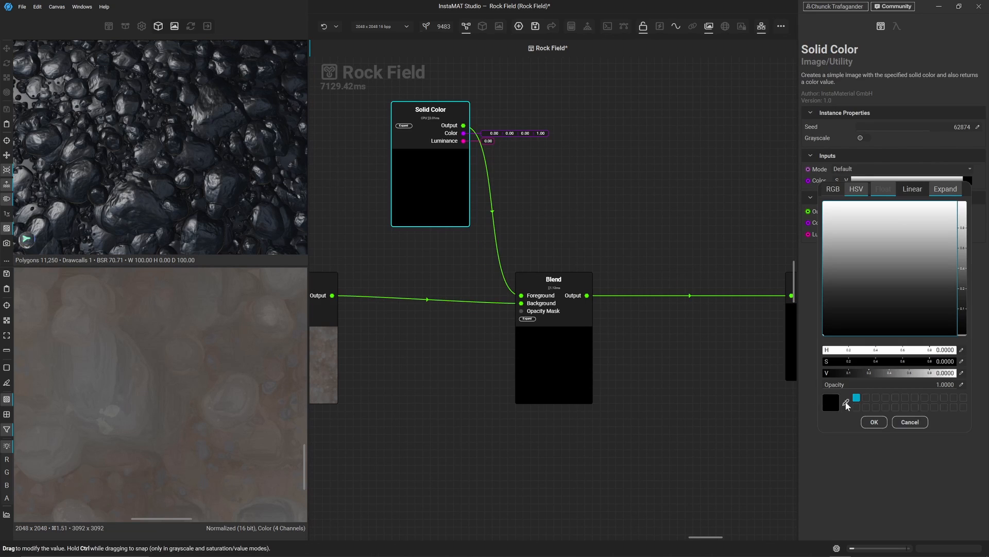
left_click(846, 403)
left_click(103, 355)
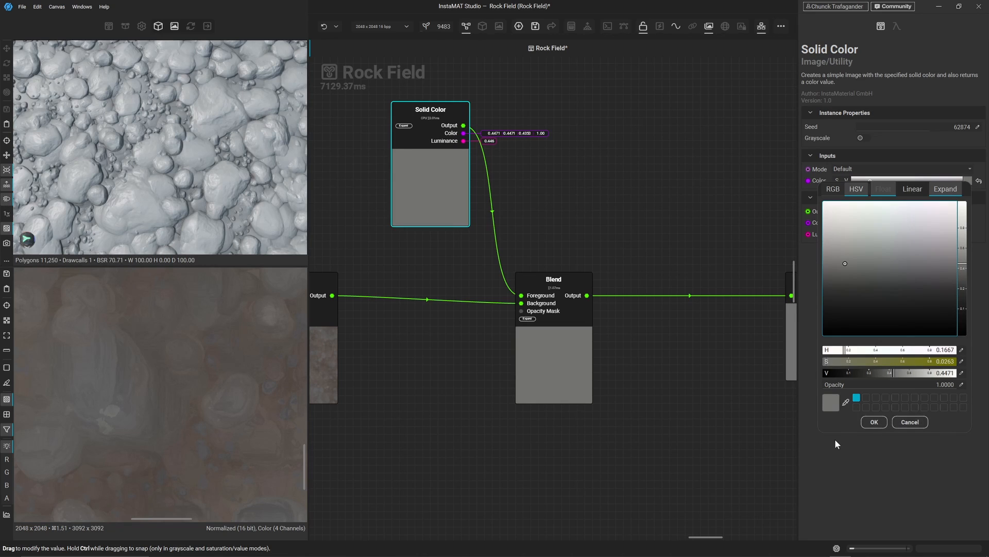
left_click(867, 423)
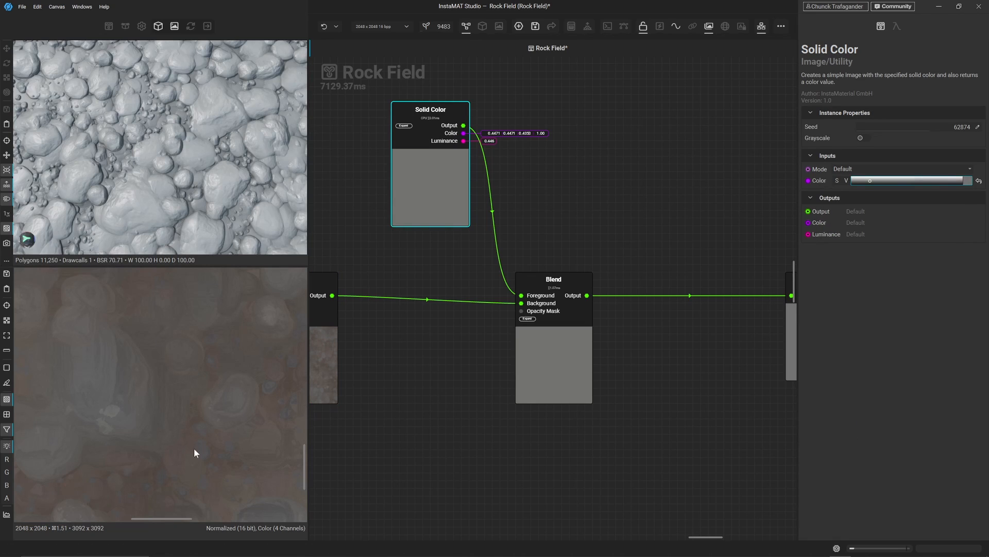
- Add a Spots 3 grunge node below the Solid Color node and link its Output to the new Blend's Opacity Mask
left_click(434, 406)
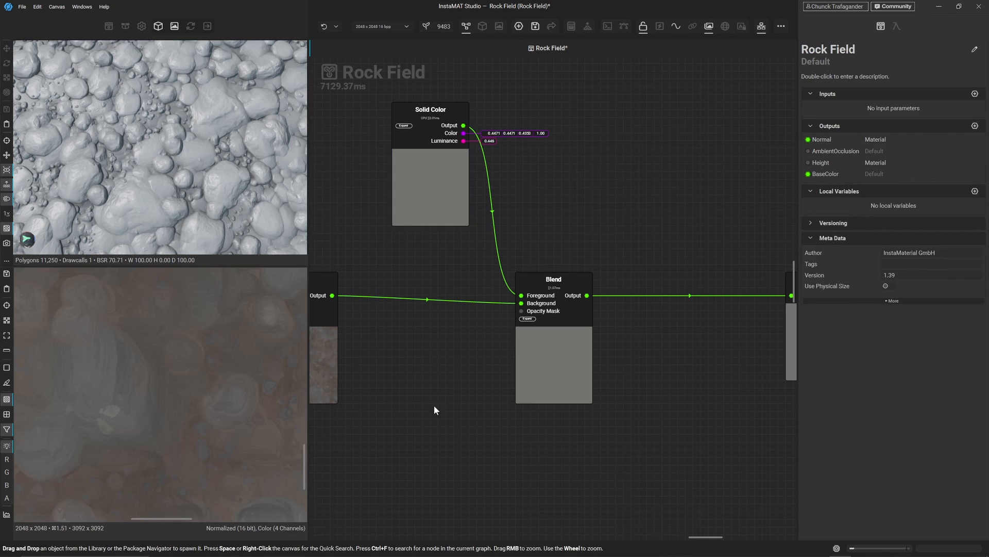
key("space")
type("spot")
type("s")
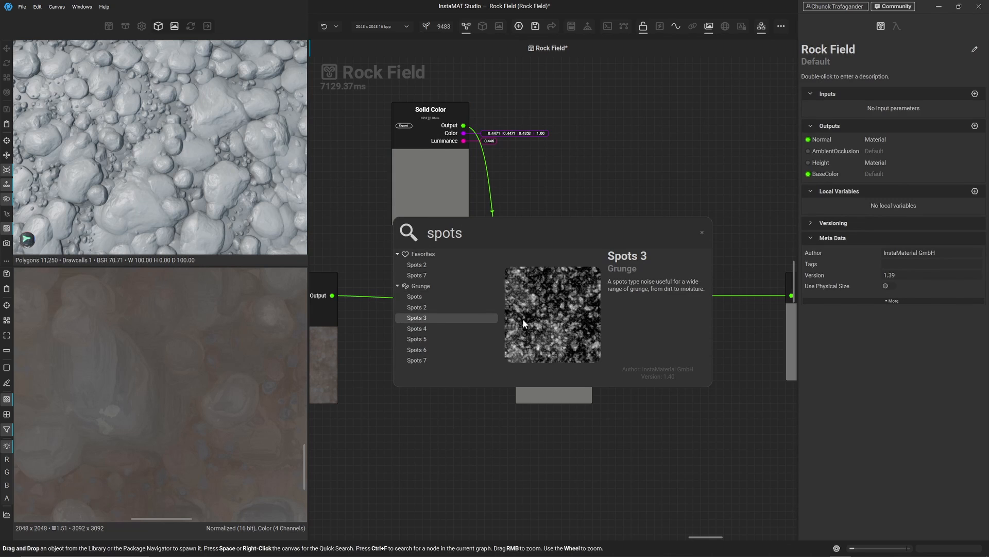
left_click(415, 319)
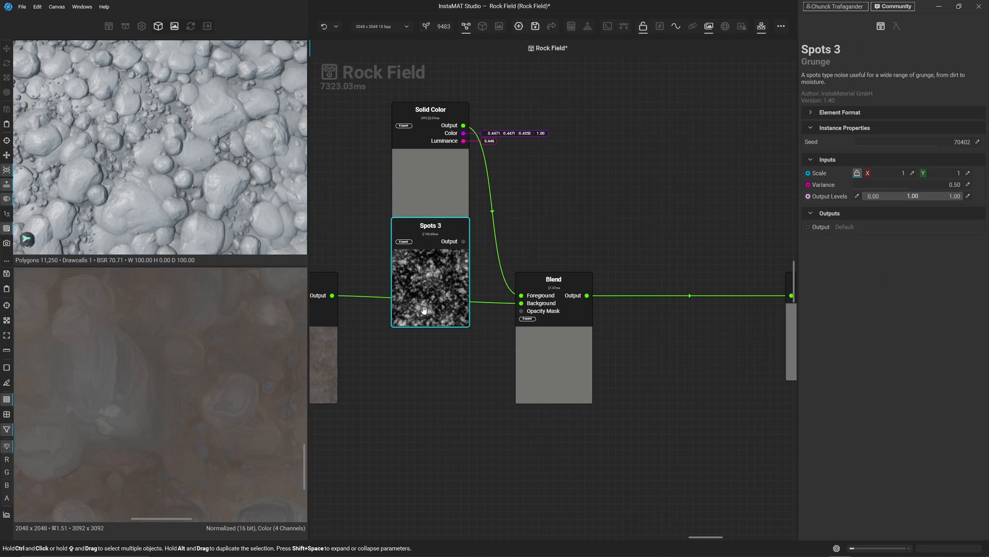
left_click_drag(434, 282, 434, 390)
left_click_drag(463, 350, 522, 311)
scroll(185, 407, "down", 4)
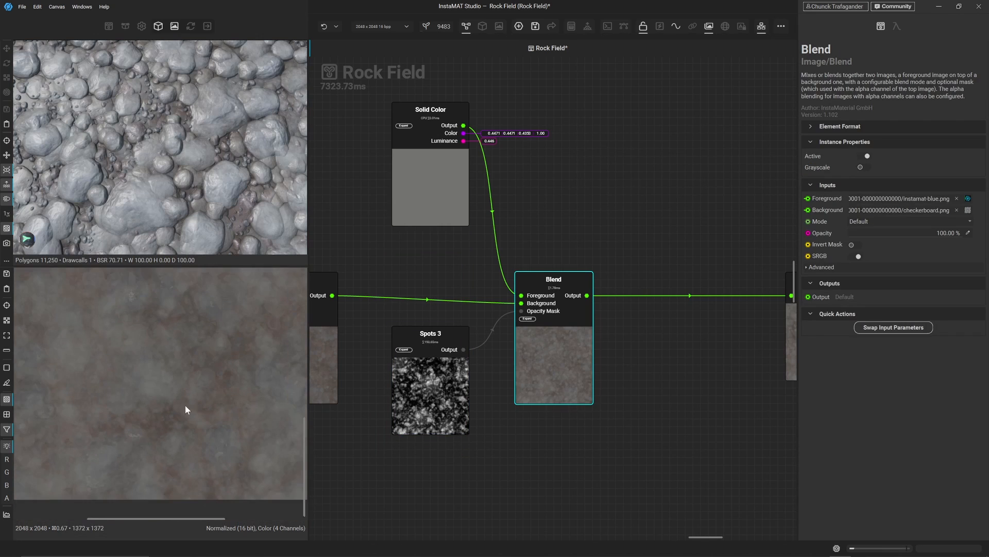
scroll(111, 464, "up", 3)
- Set the Spots 3 node's Scale to 4 and Variance to 1.00, and inspect the mask in the 2D preview
left_click(420, 412)
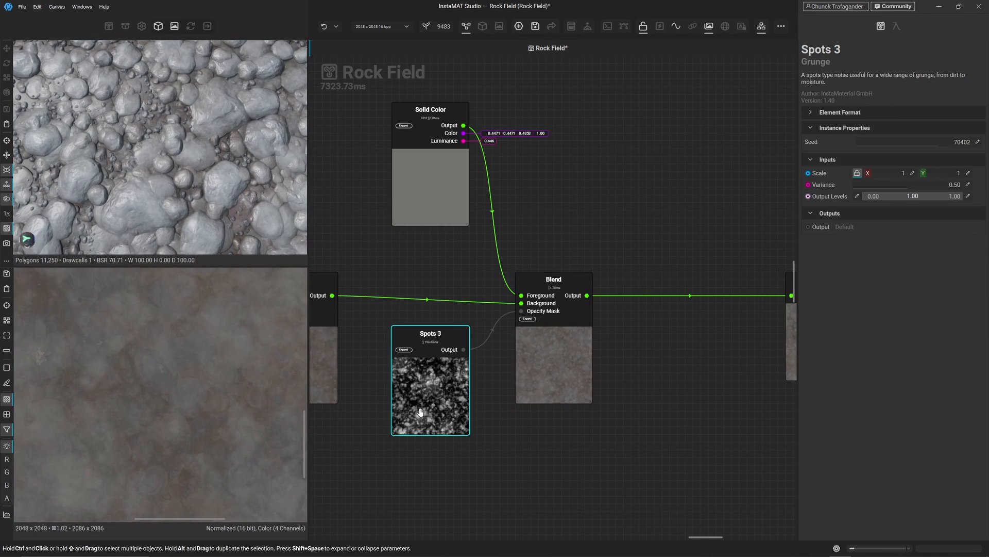
left_click(913, 174)
type("4")
key("Return")
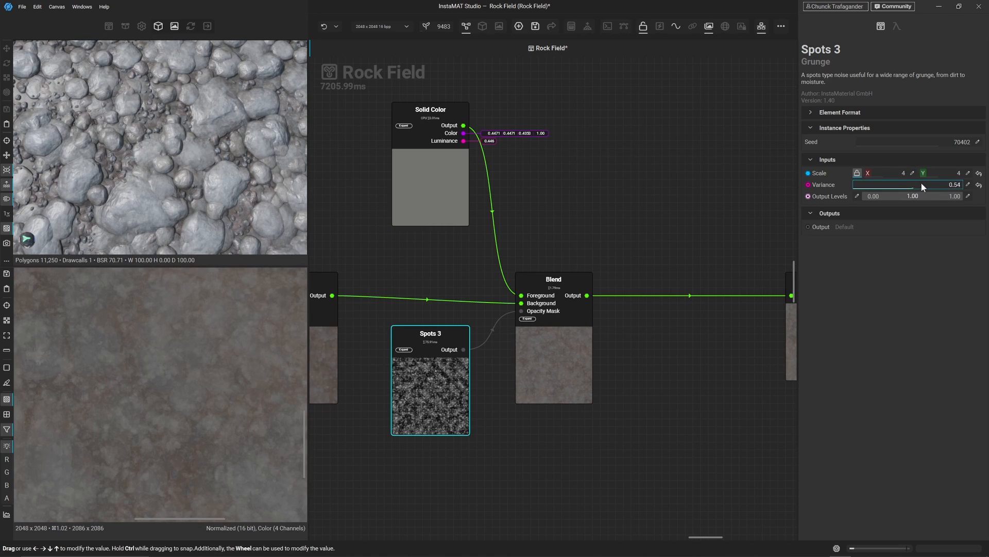
left_click_drag(921, 181, 961, 184)
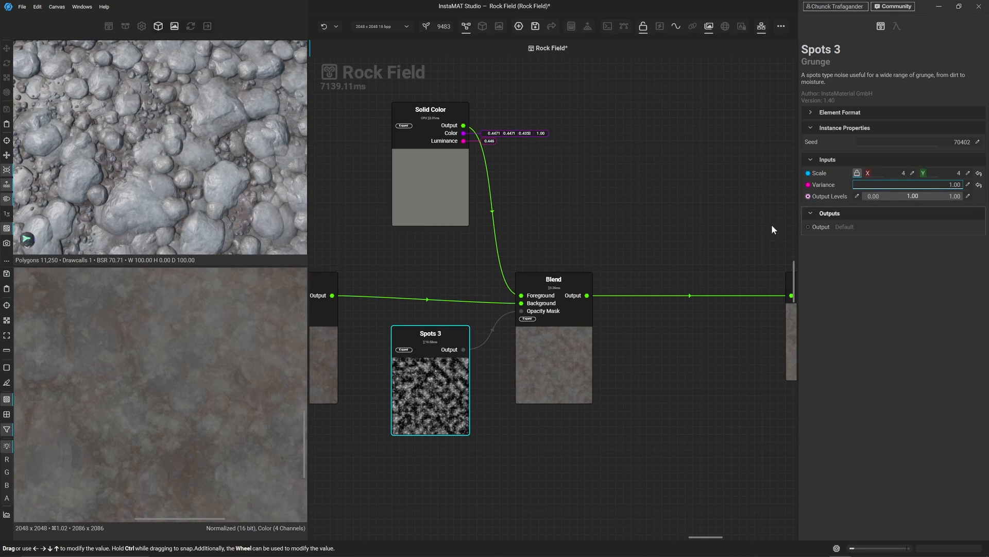
double_click(404, 381)
scroll(181, 461, "down", 5)
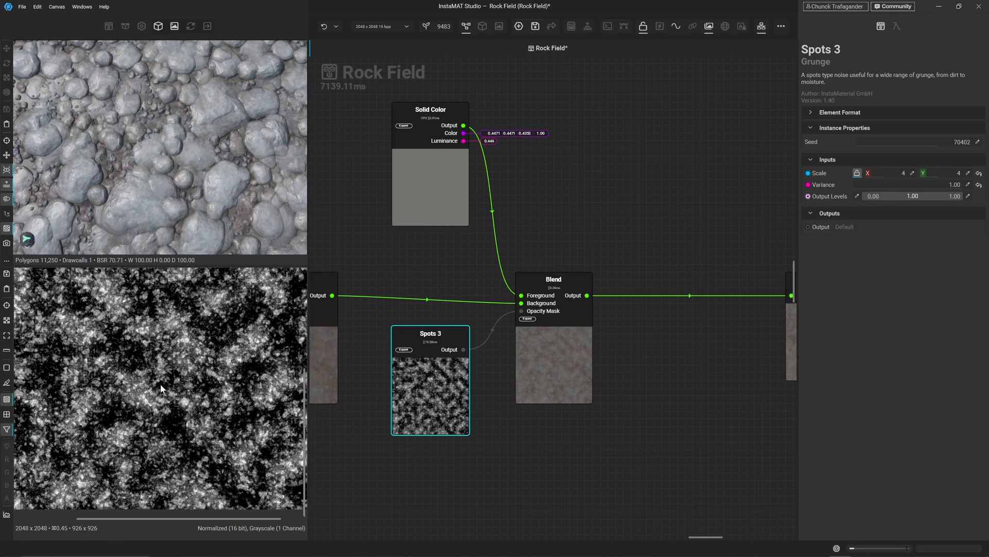
scroll(159, 357, "up", 5)
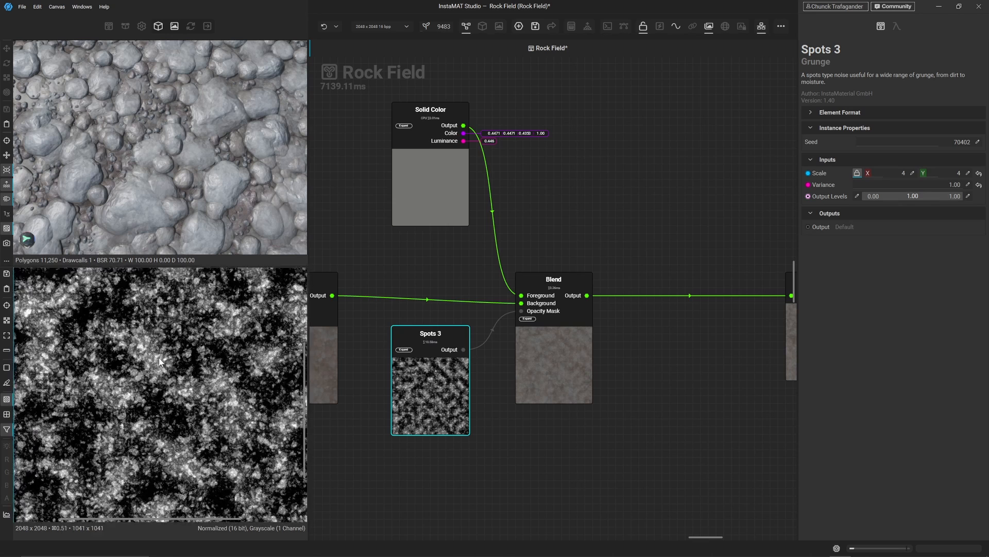
scroll(219, 420, "down", 3)
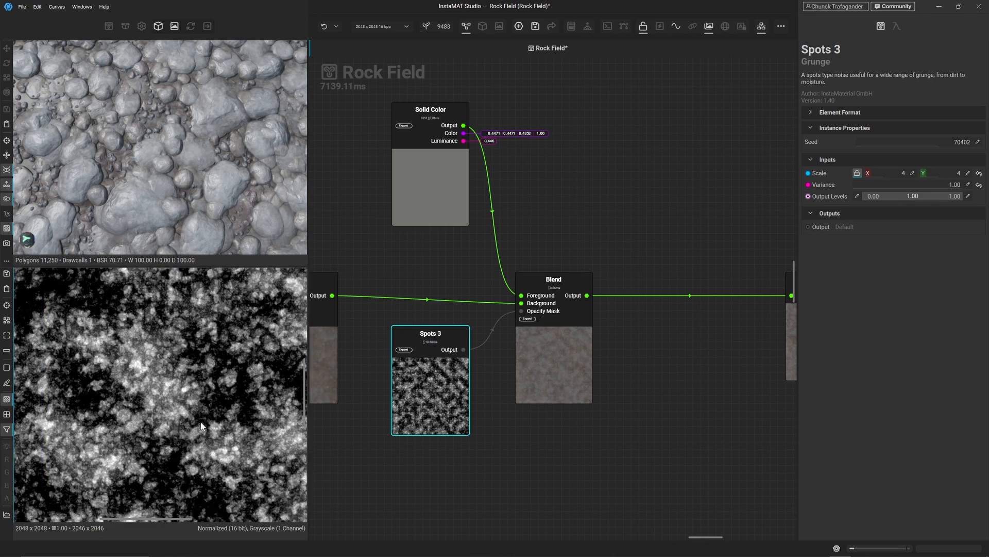
- Set the spot-masked Blend node's mode to Linear Dodge and its opacity to 35%
left_click(551, 359)
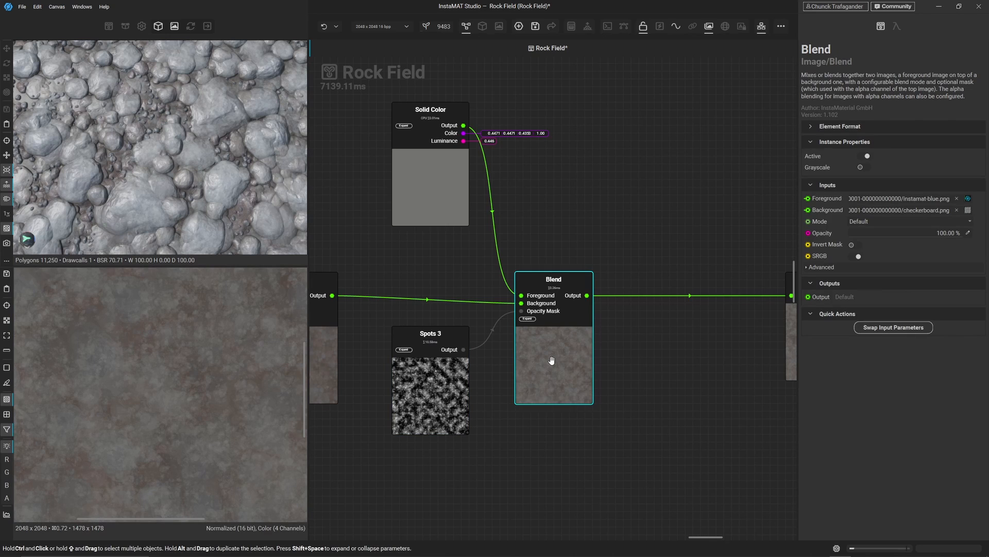
left_click(938, 222)
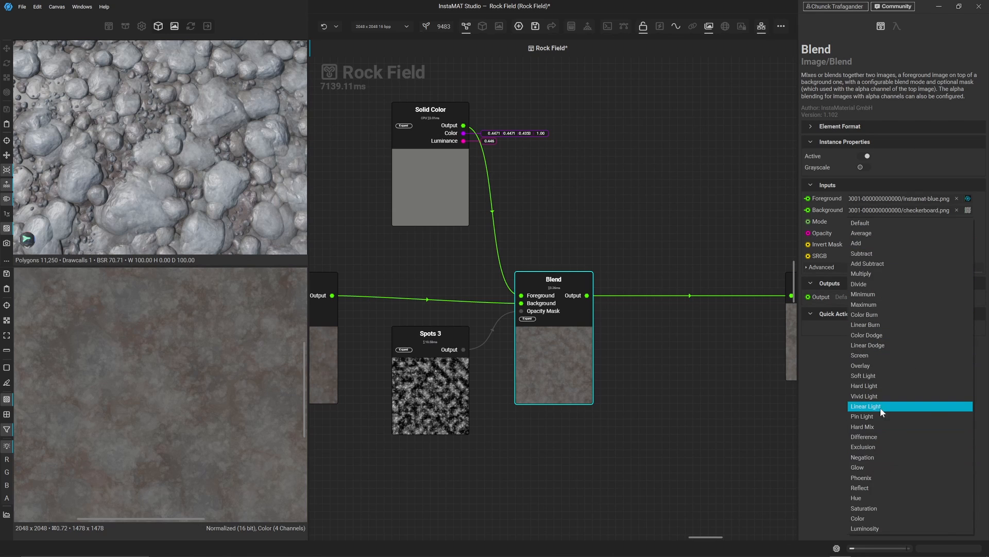
left_click(869, 345)
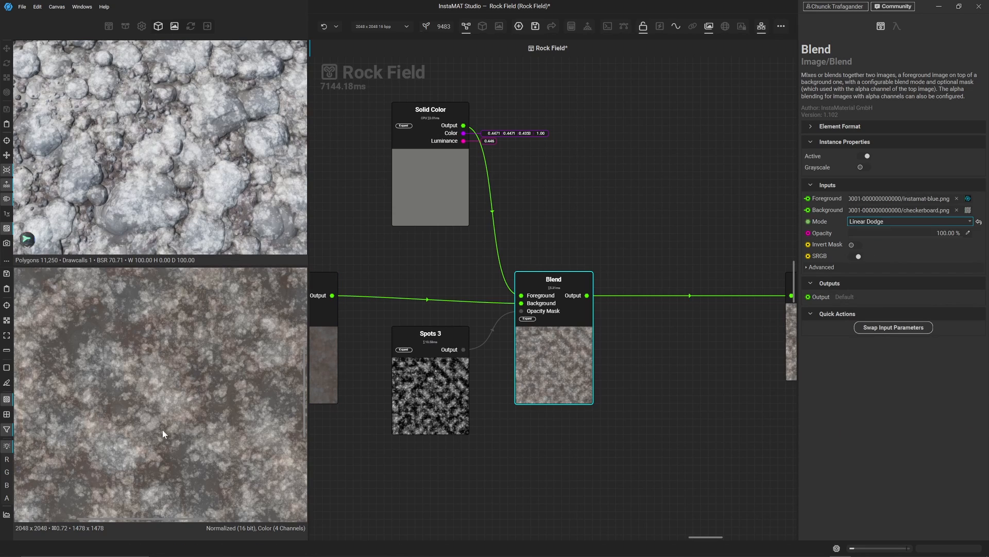
left_click(971, 233)
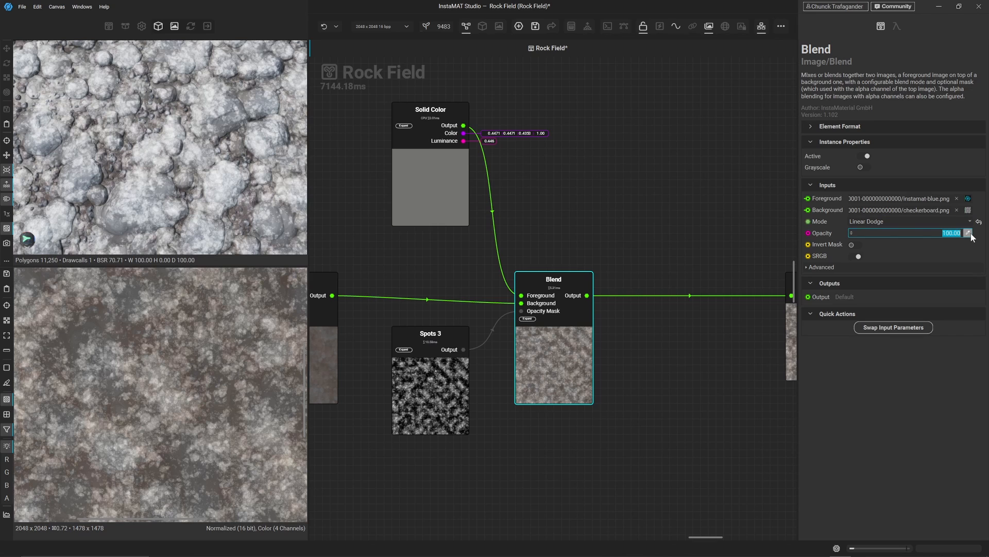
type("35")
key("Return")
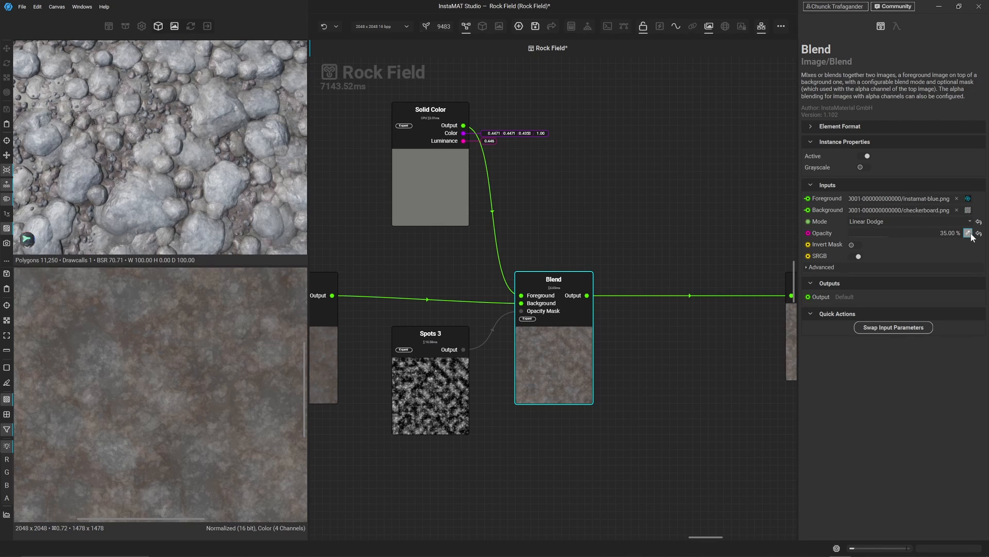
- Lower the Linear Dodge Blend's opacity to 25% and further to 20%, and check the rocks in both previews
left_click(968, 233)
type("25")
key("Return")
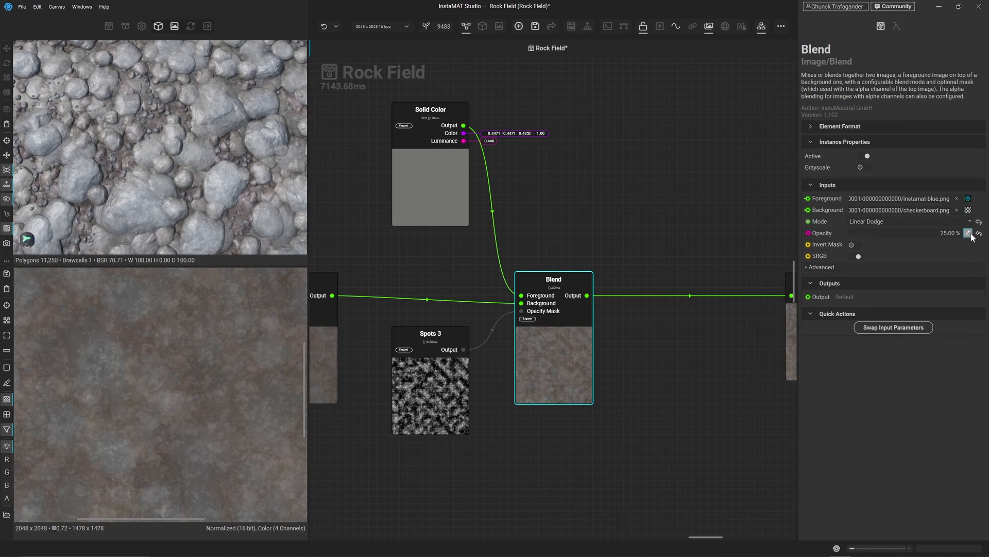
left_click(969, 233)
type("20")
key("Return")
scroll(248, 376, "up", 2)
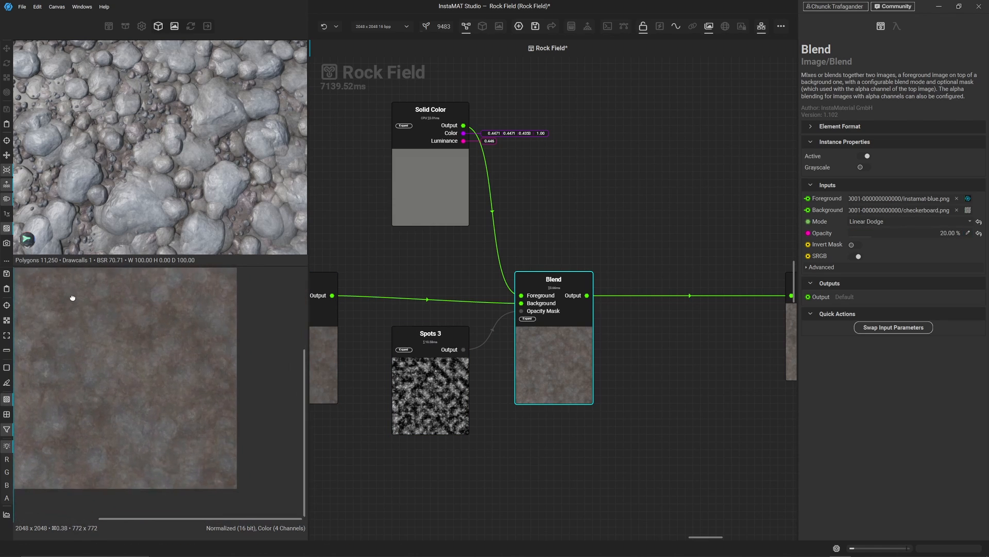
scroll(217, 371, "up", 2)
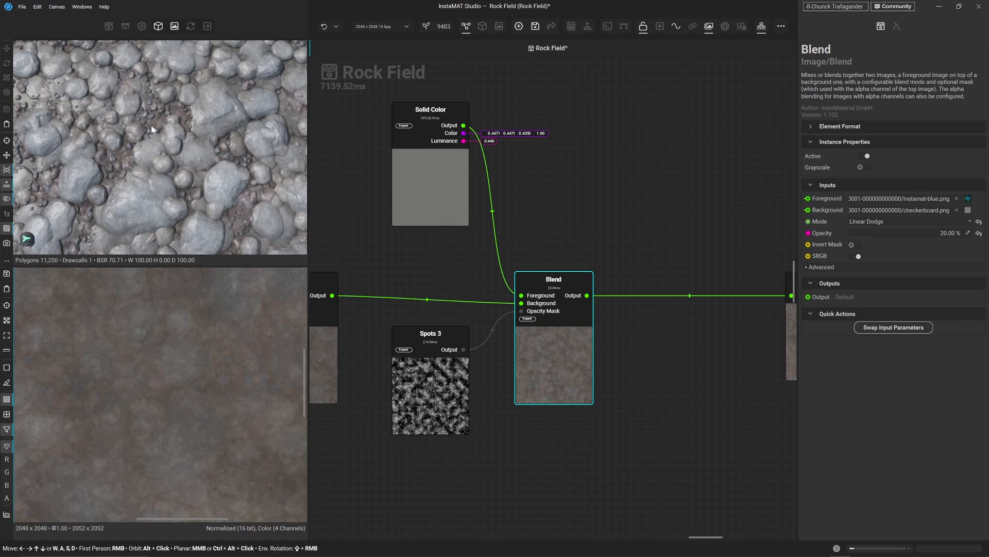
left_click_drag(151, 125, 83, 177, "alt")
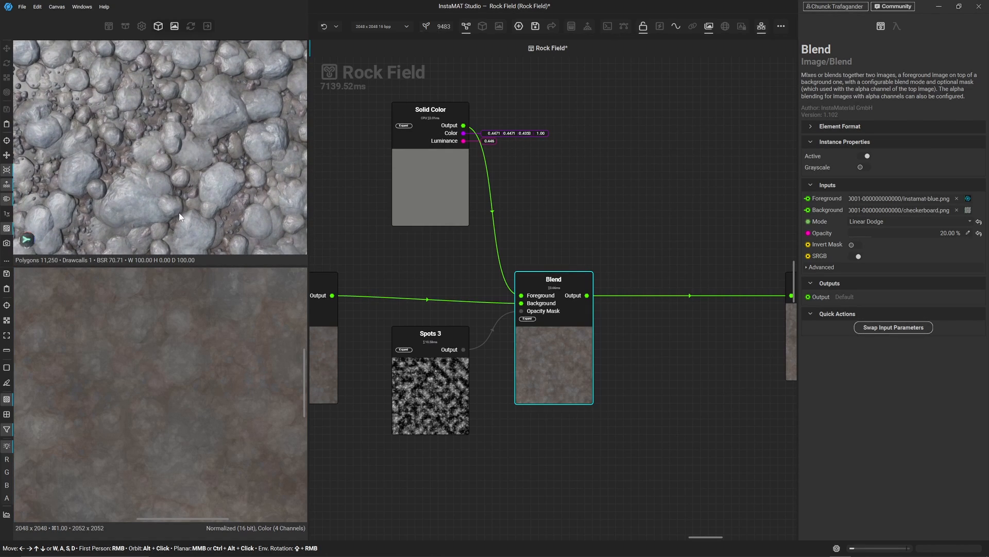
left_click_drag(179, 212, 163, 146, "alt")
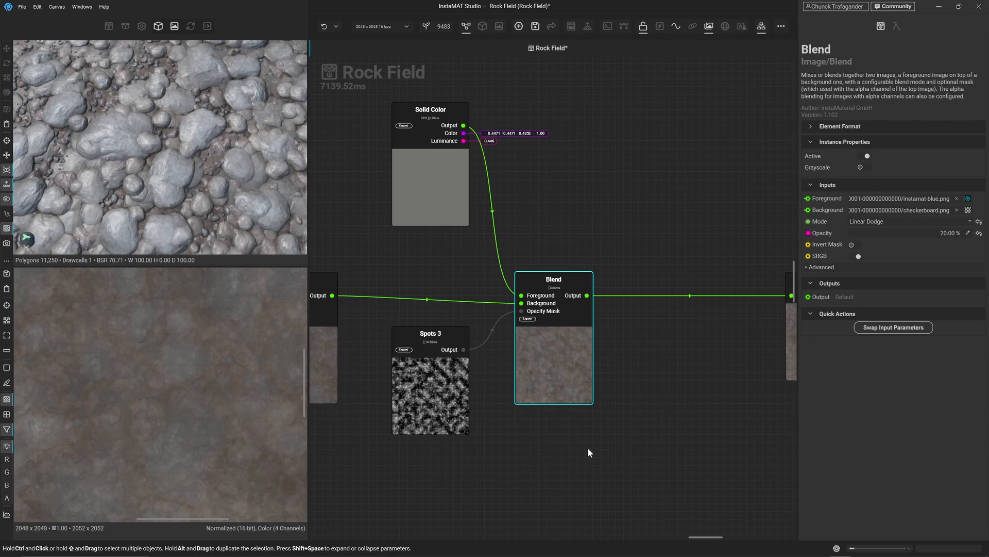
- Move the Set Base Color node farther from the last Blend and shift the normal, ambient occlusion and height output nodes below it
scroll(645, 376, "down", 3)
scroll(519, 374, "down", 5)
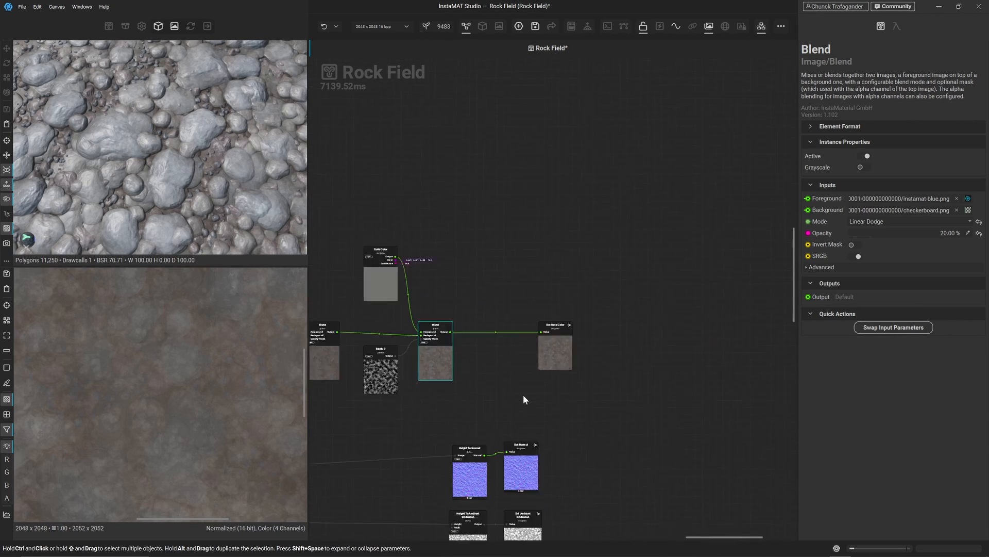
left_click_drag(456, 365, 751, 362)
scroll(698, 375, "down", 4)
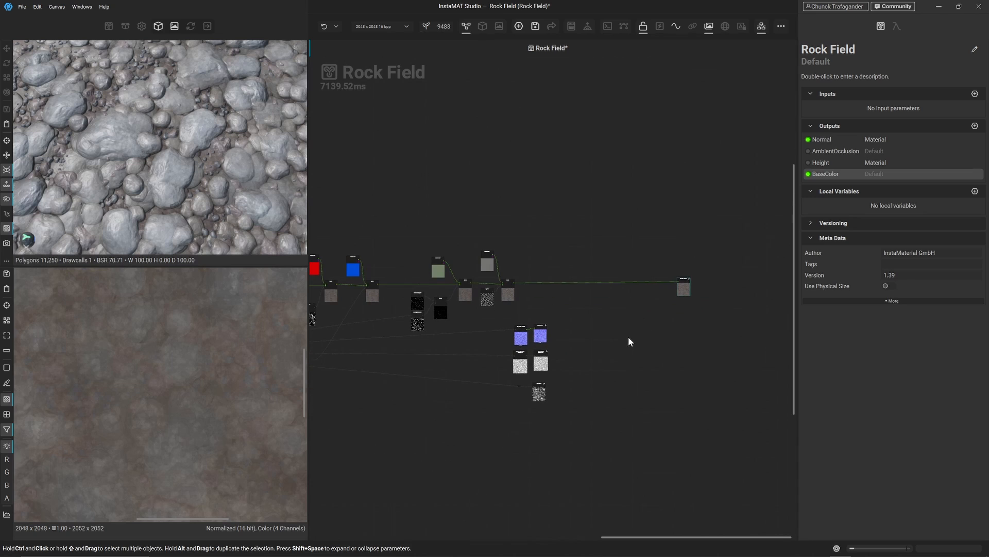
left_click_drag(597, 323, 488, 426)
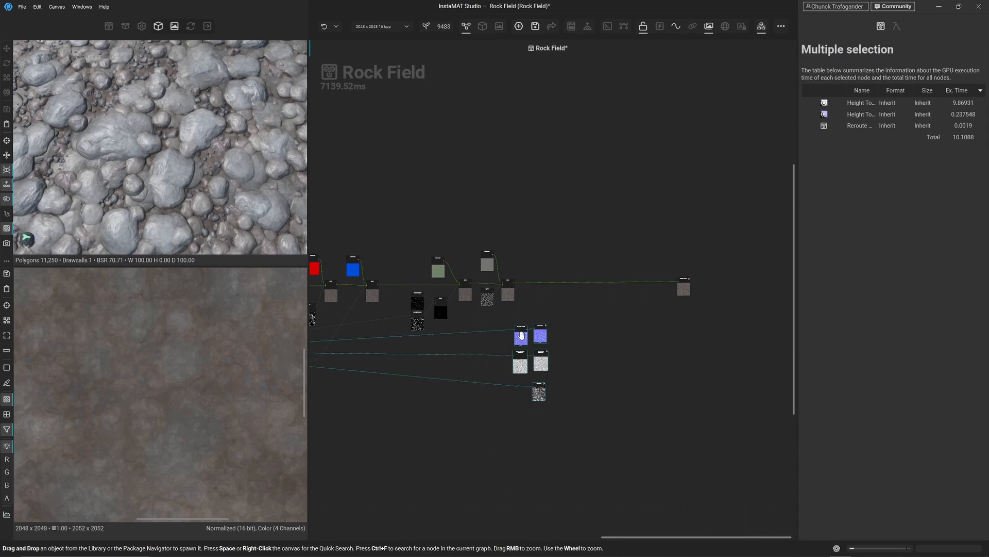
left_click_drag(523, 336, 668, 336)
scroll(609, 305, "up", 4)
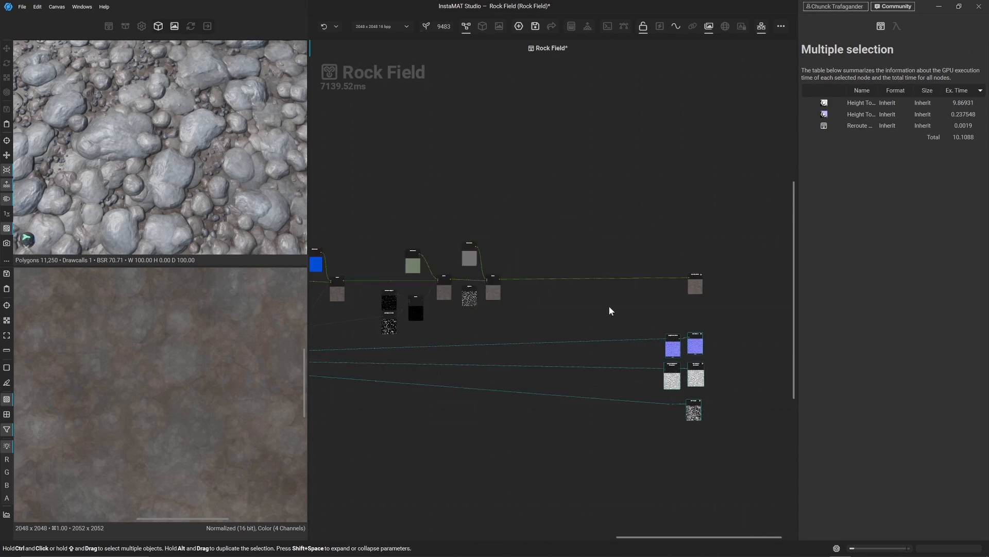
left_click(591, 294)
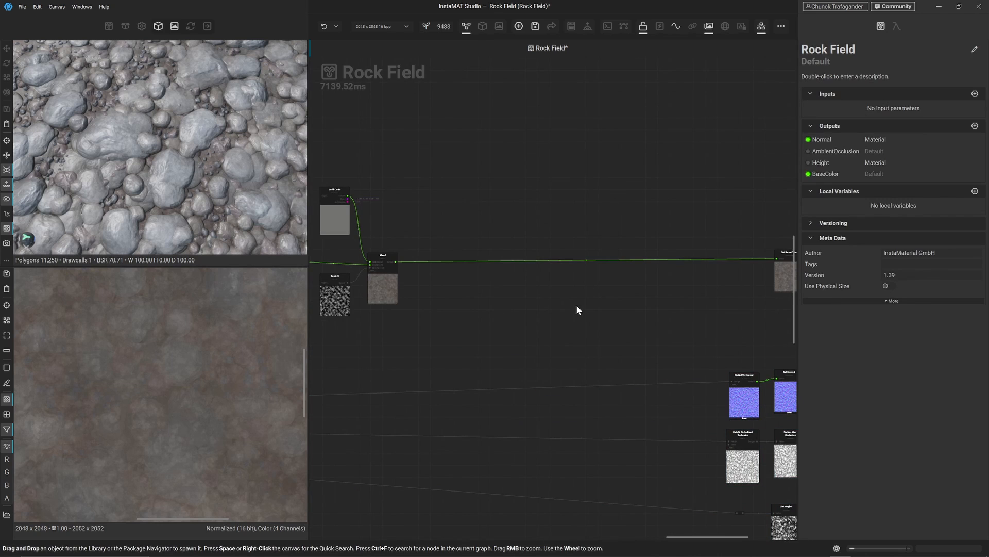
- Move Height To Normal back below the last Blend and add a Normal To Curvature node fed by its Normal output
left_click(745, 400)
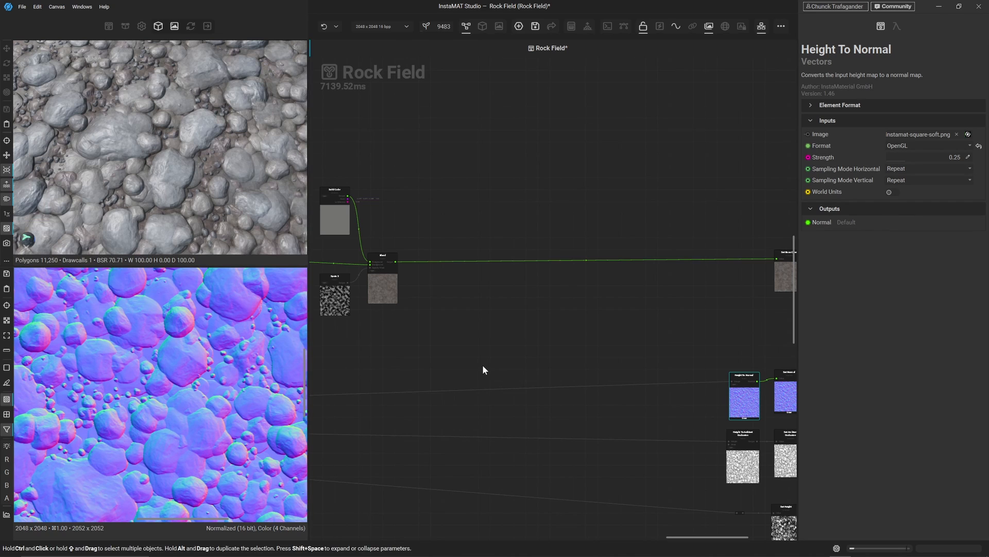
left_click_drag(738, 395, 403, 382)
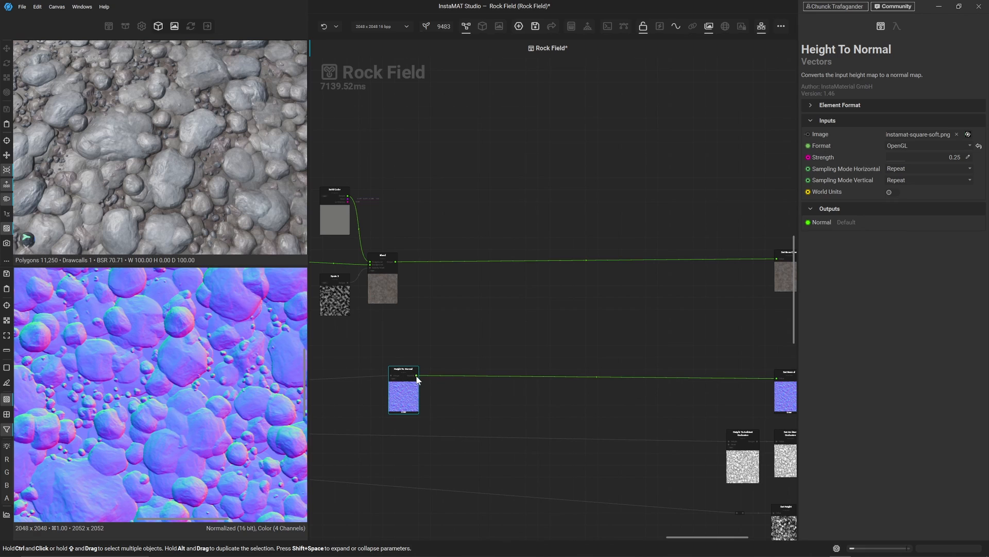
right_click(444, 302)
type("to cur")
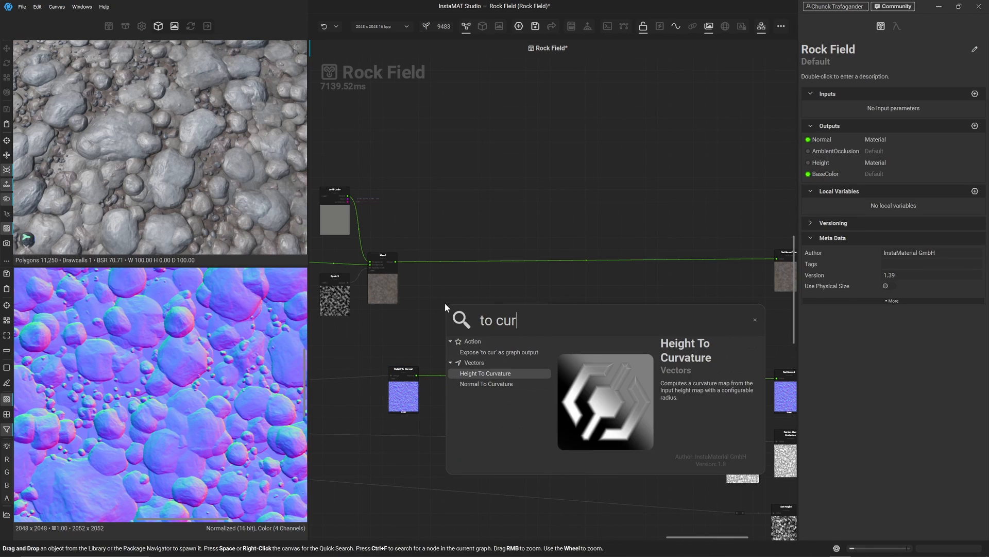
type("va")
key("Down")
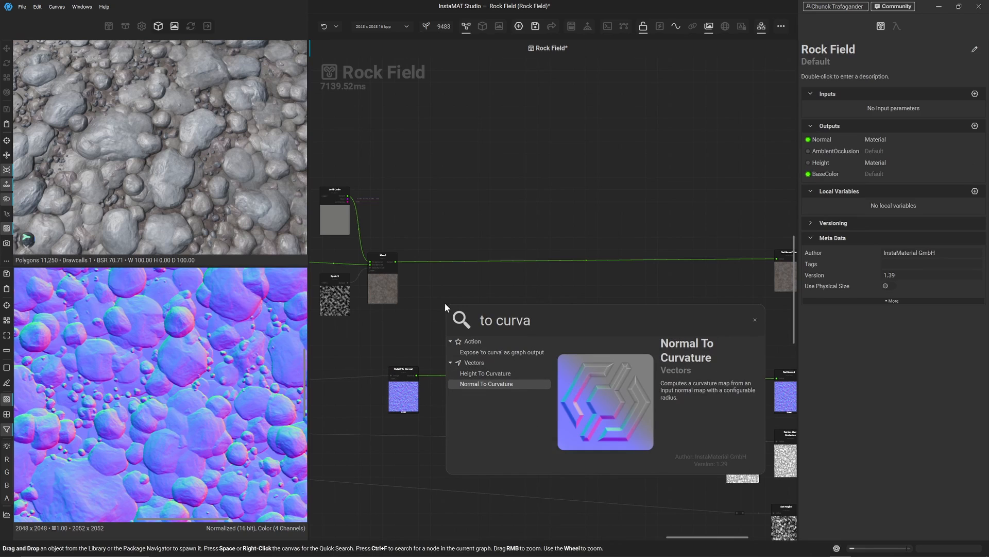
key("Return")
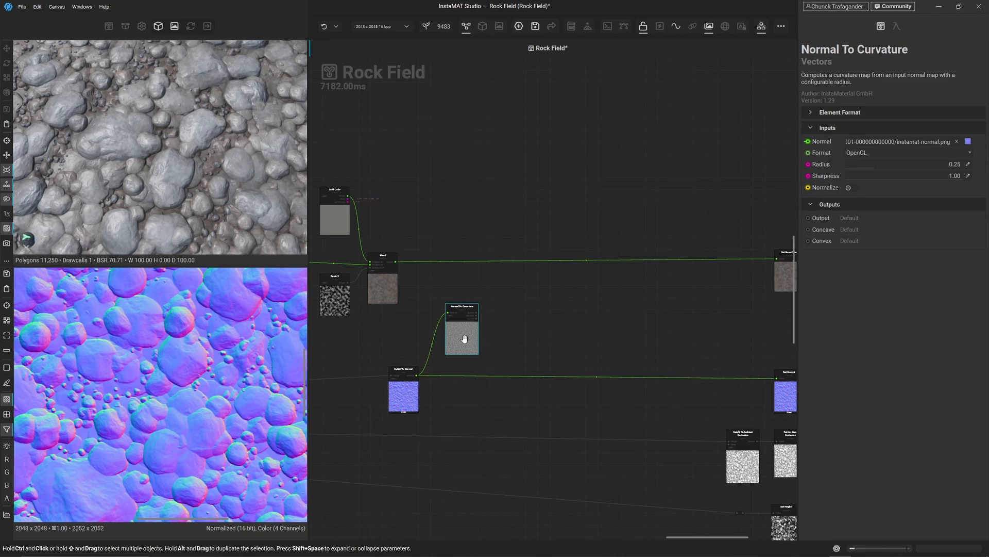
scroll(199, 422, "up", 2)
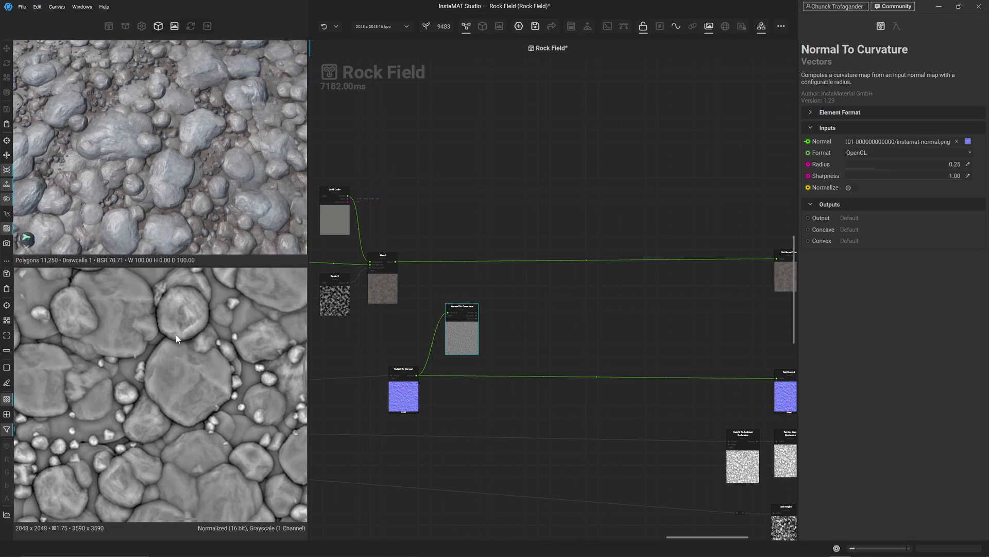
scroll(134, 340, "up", 3)
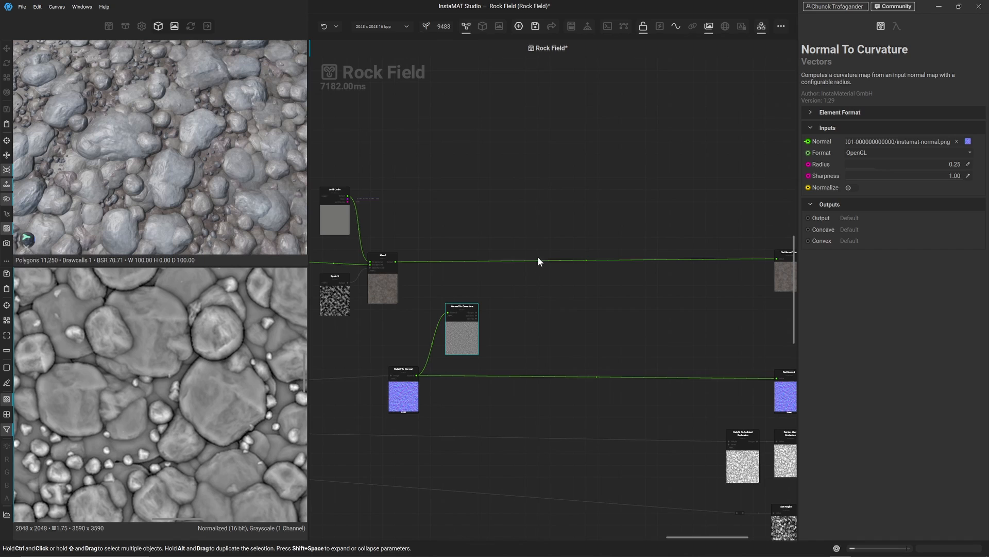
- Insert a Blend node before Set Base Color with the incoming colour on its Background input, and place it near the Normal To Curvature node
key("space")
type("bl")
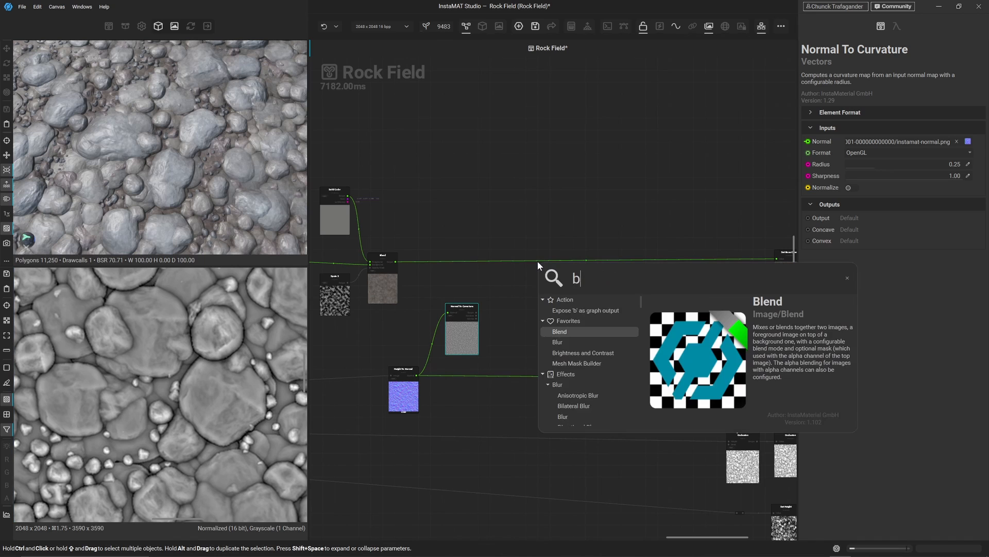
key("Return")
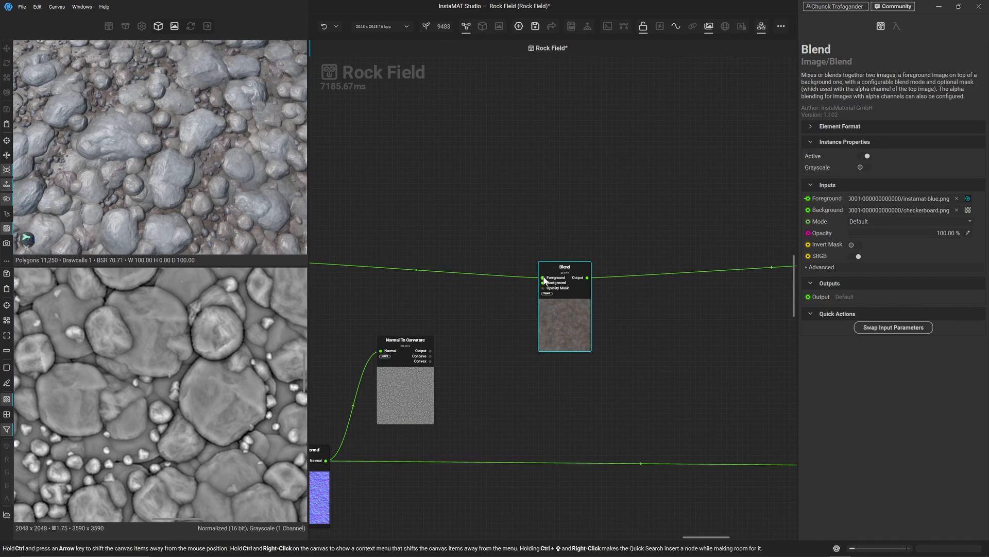
left_click_drag(543, 278, 541, 282)
left_click_drag(560, 316, 492, 295)
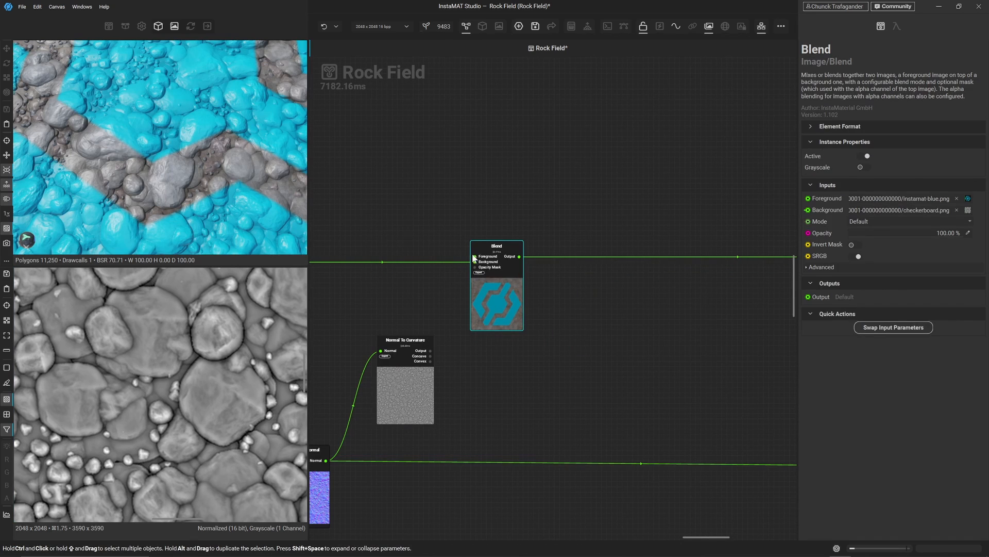
- Add a Solid Color node feeding the new Blend's Foreground input and place it above the Blend
left_click_drag(474, 257, 425, 194)
type("solid")
key("Return")
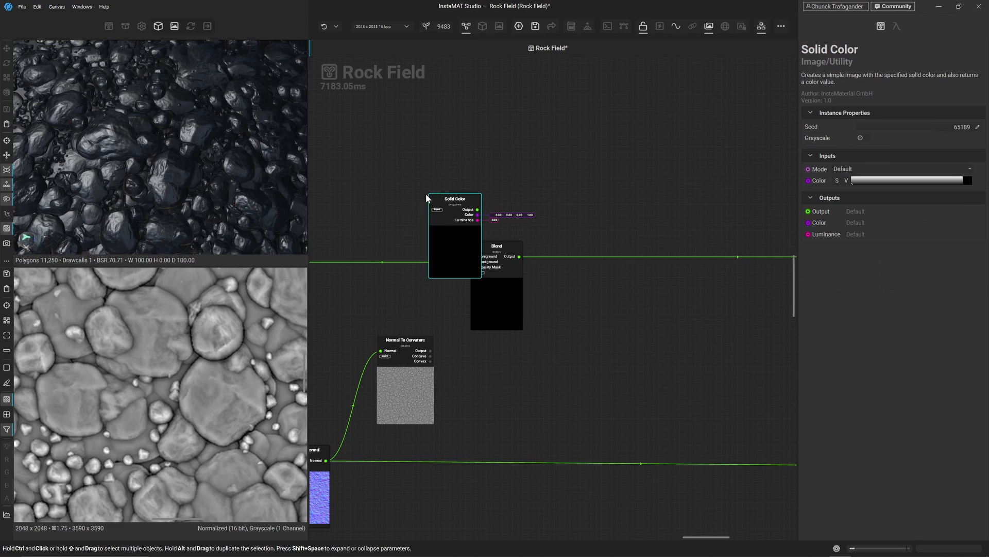
left_click_drag(446, 236, 420, 188)
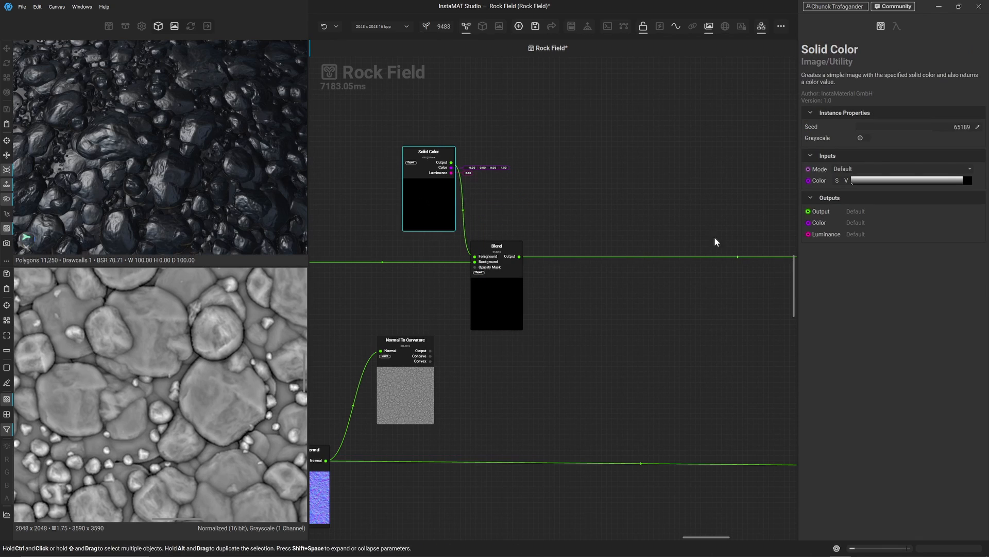
- Set the Solid Color to a mid grey of value 0.5412 sampled from a rock in the 2D preview
left_click(968, 180)
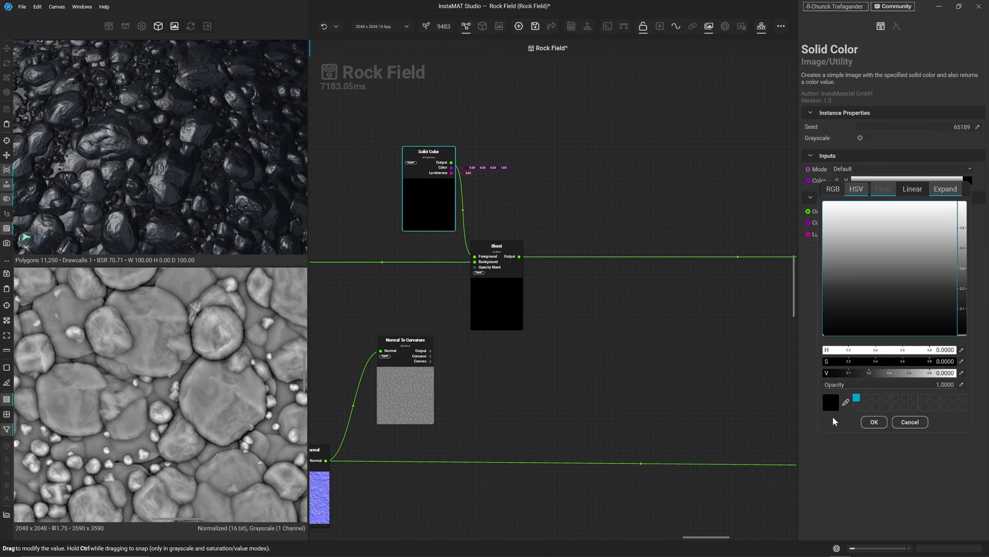
left_click(845, 403)
left_click(222, 395)
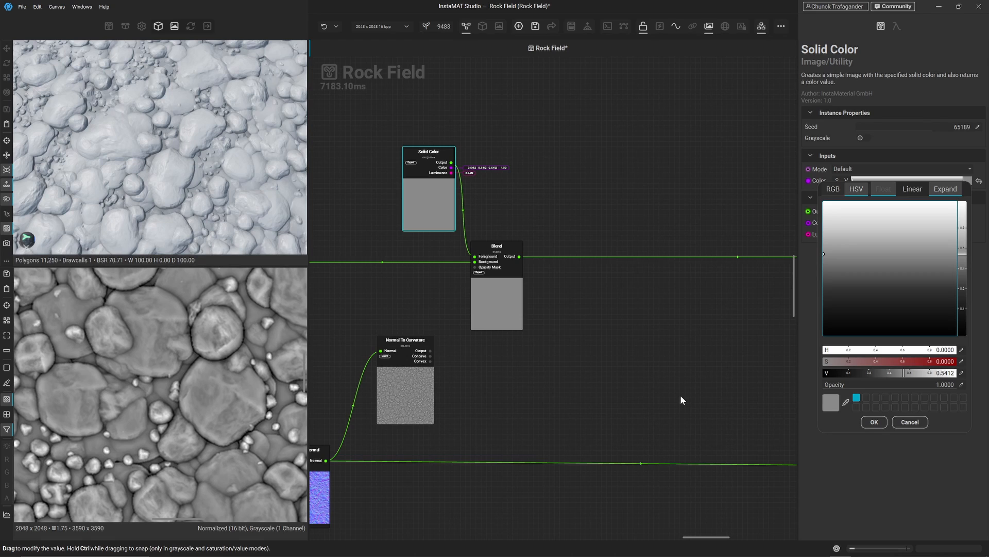
left_click(868, 423)
- Set the new Blend's mode to Overlay and preview its Background input
left_click(500, 299)
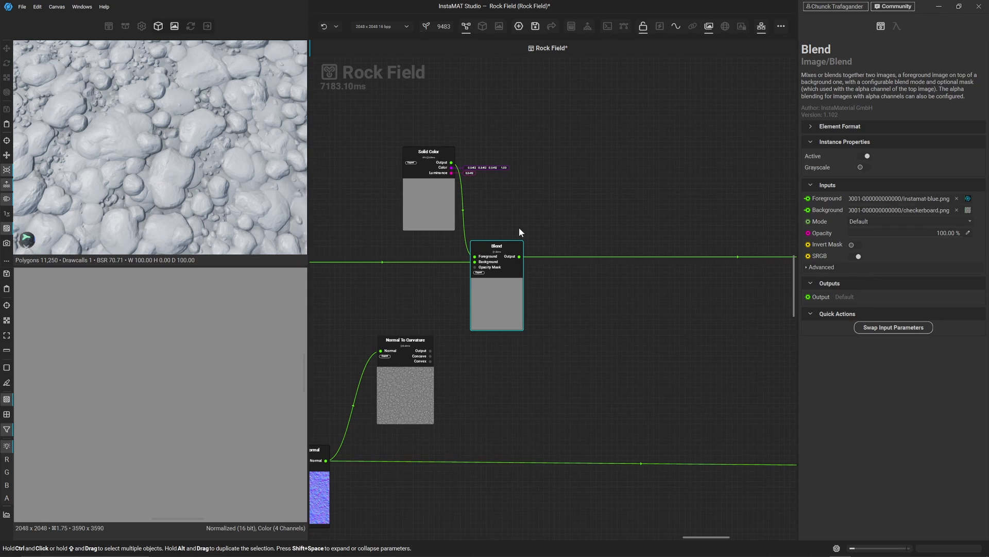
left_click(959, 221)
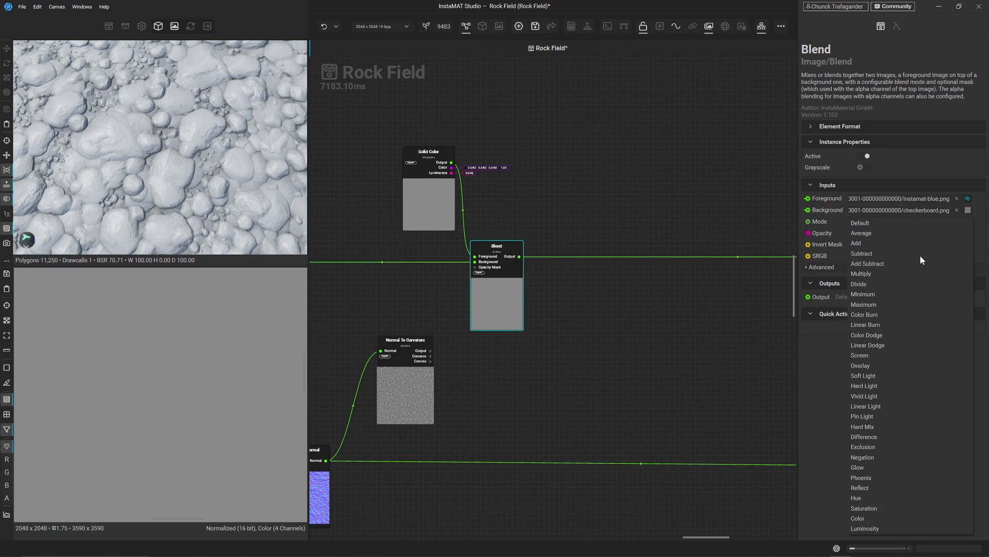
left_click(877, 365)
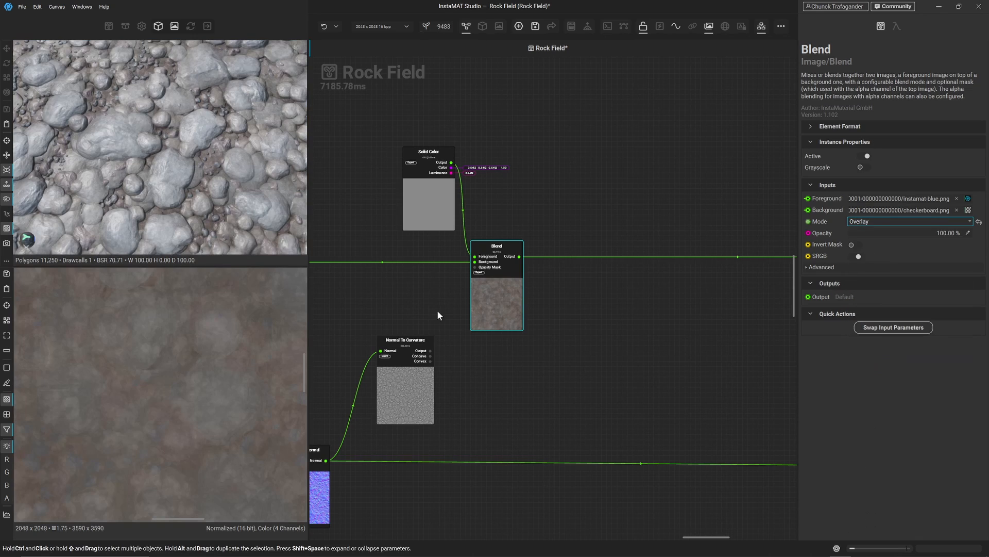
left_click(476, 262)
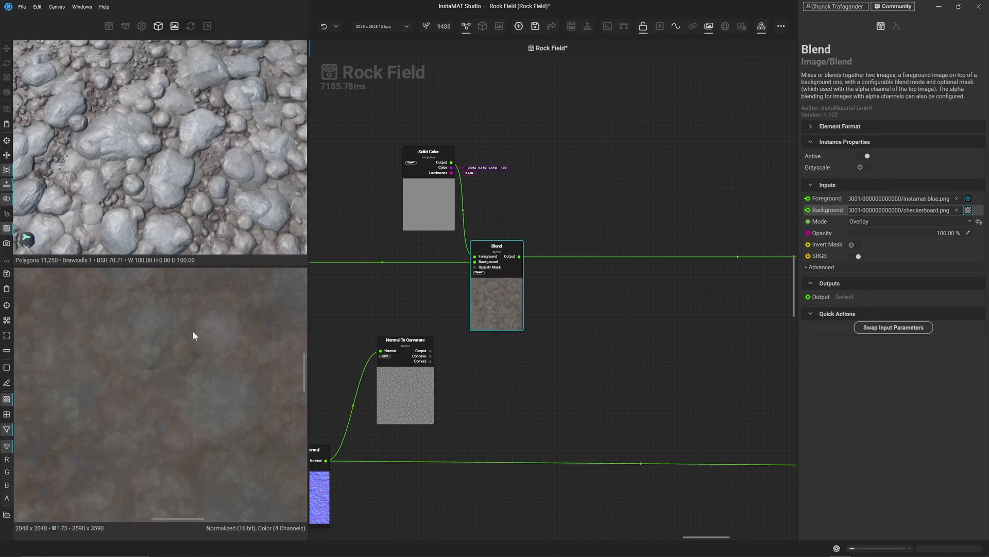
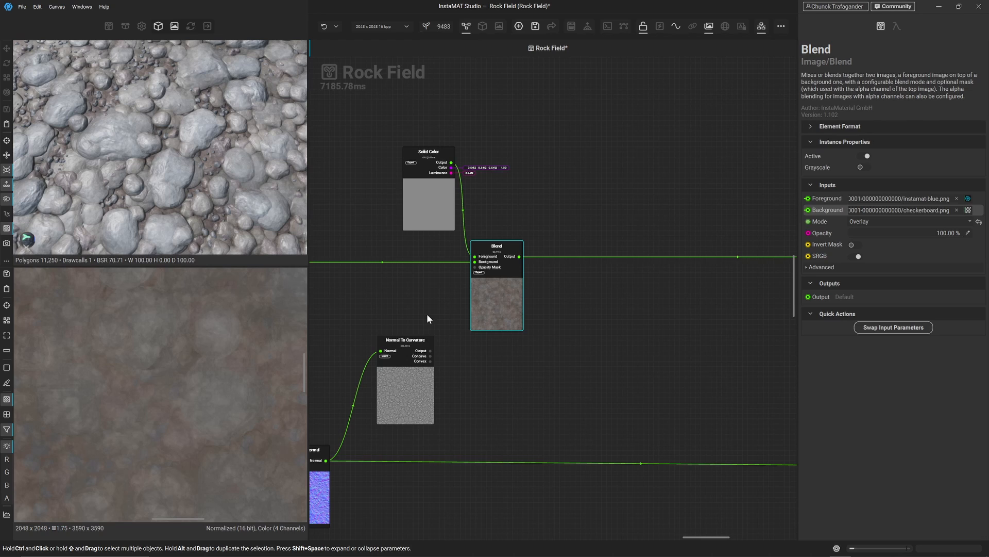
- Shift the Normal To Curvature node away from the Blend and compare its Concave and Convex outputs in the 2D preview
left_click_drag(409, 400, 382, 384)
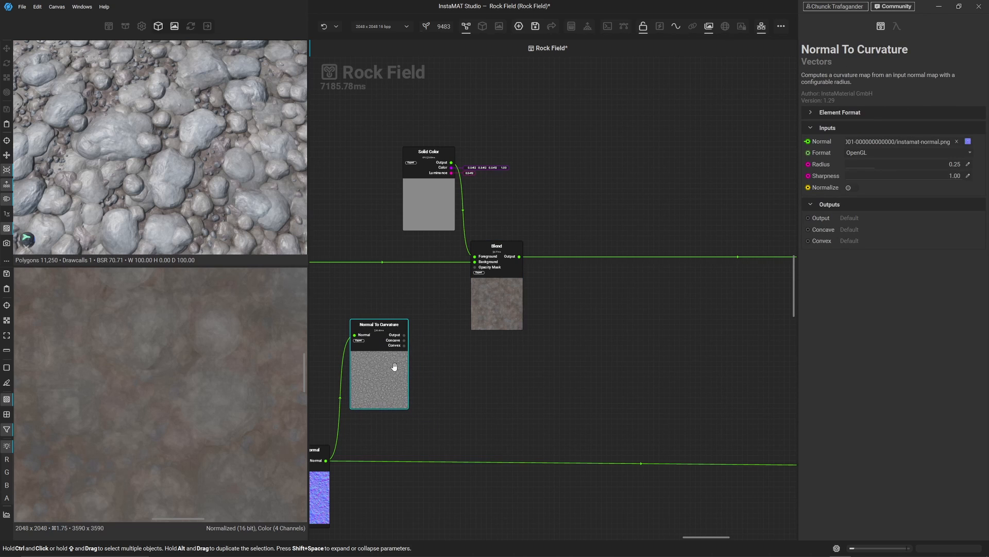
left_click(406, 341)
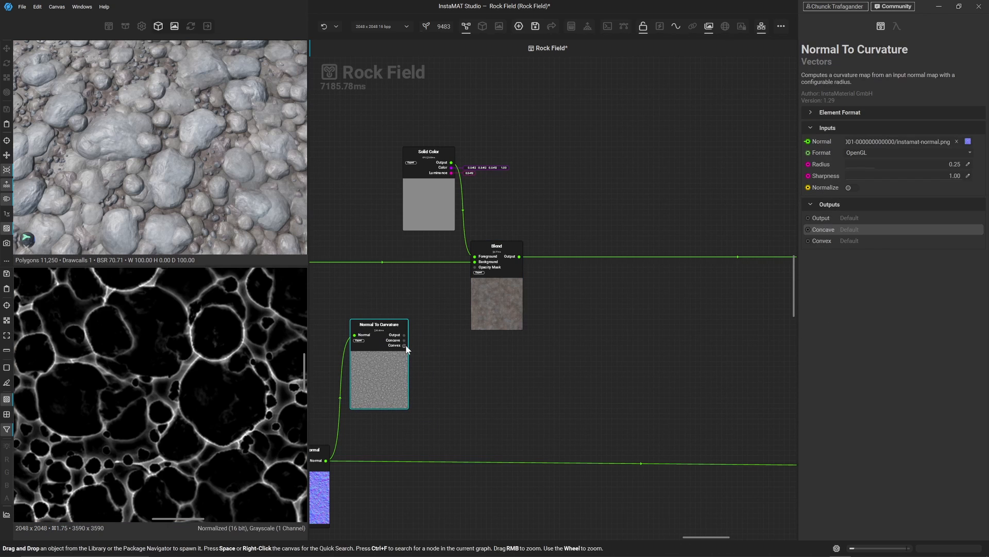
left_click(405, 345)
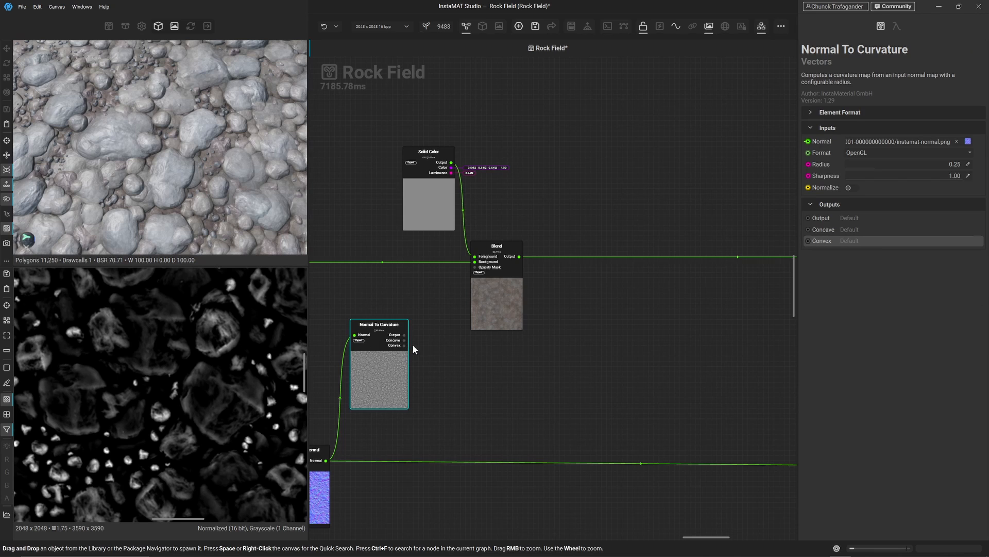
scroll(412, 344, "up", 3)
left_click(414, 351)
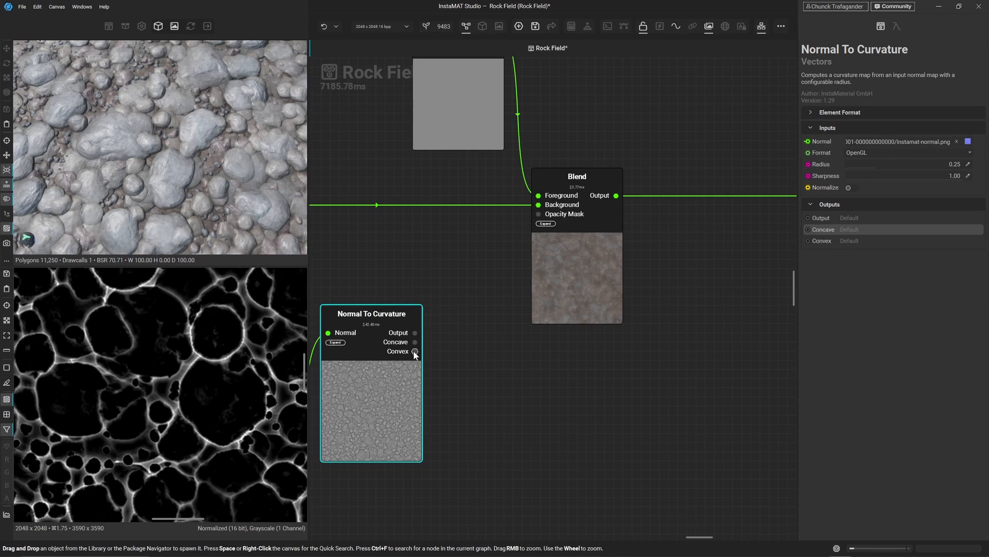
left_click(414, 354)
left_click(416, 344)
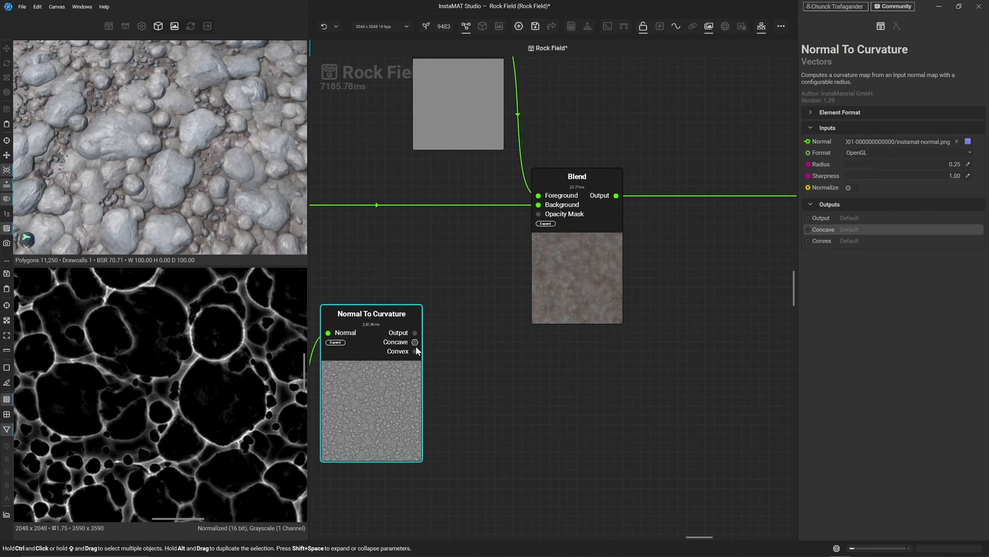
middle_click_drag(416, 353, 415, 353)
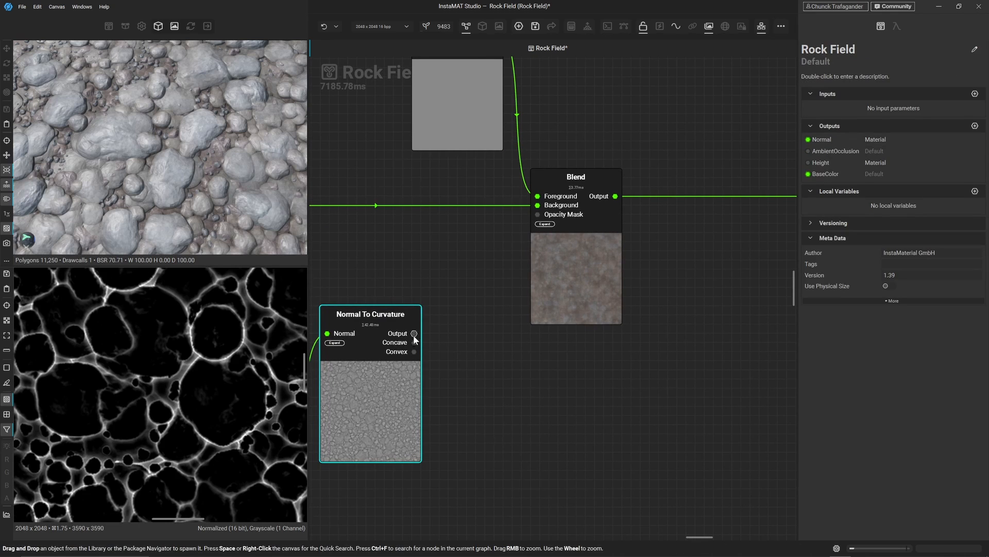
- Add a Curvature To Mask node fed by Normal To Curvature's main Output and preview the mask
left_click_drag(413, 335, 428, 288)
type("curvat")
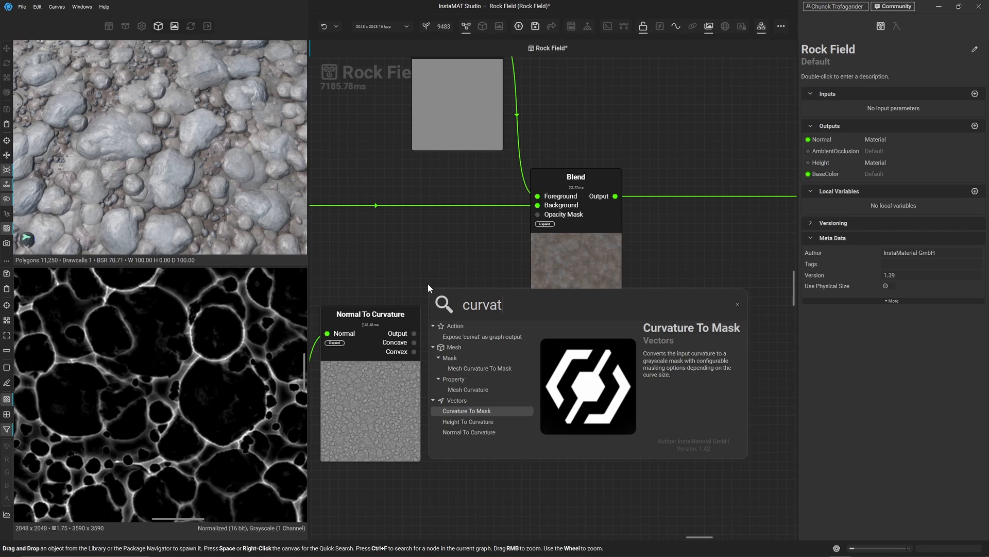
key("Return")
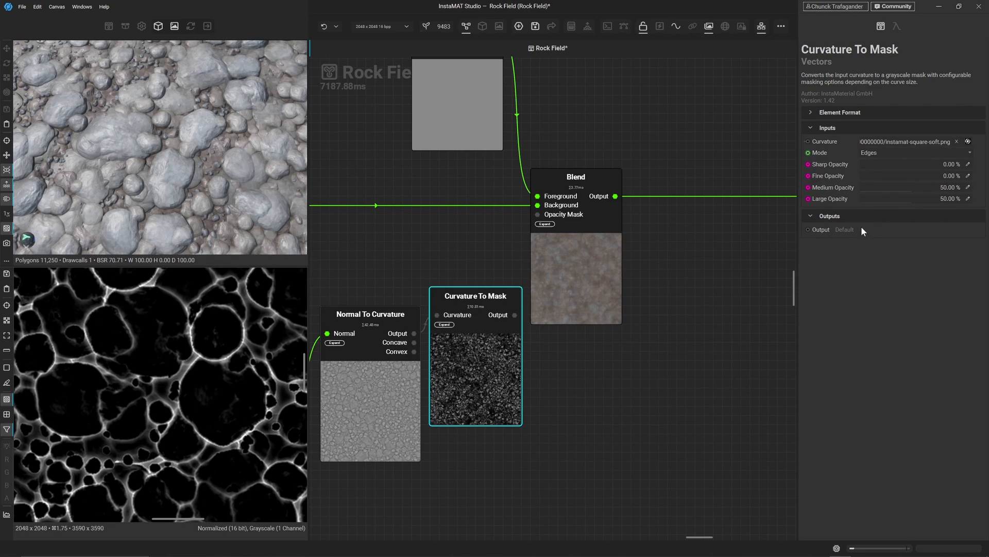
double_click(503, 397)
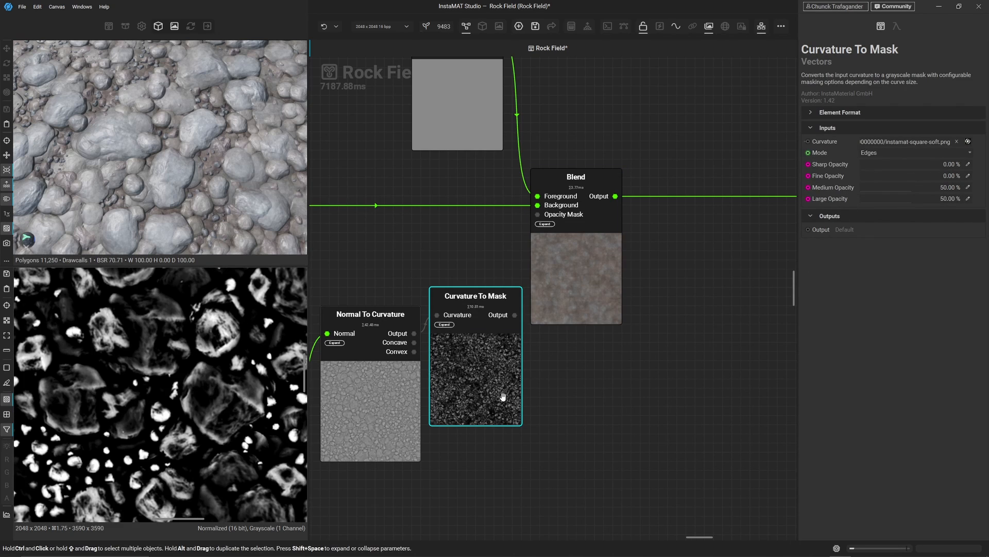
- Reposition Normal To Curvature and Curvature To Mask below the incoming colour line and connect the mask to the Blend's Opacity Mask
left_click_drag(370, 422, 365, 483)
left_click_drag(470, 389, 454, 319)
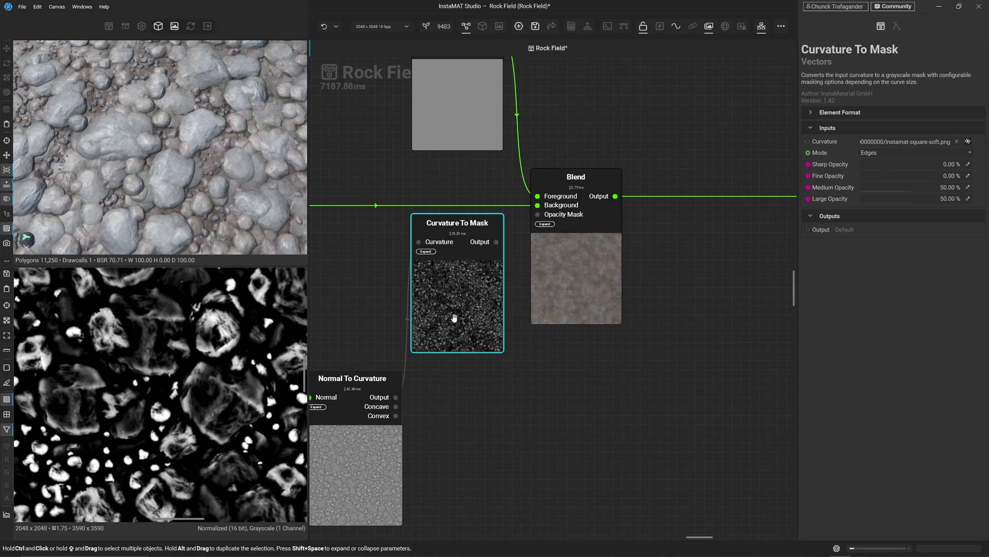
left_click_drag(496, 242, 538, 214)
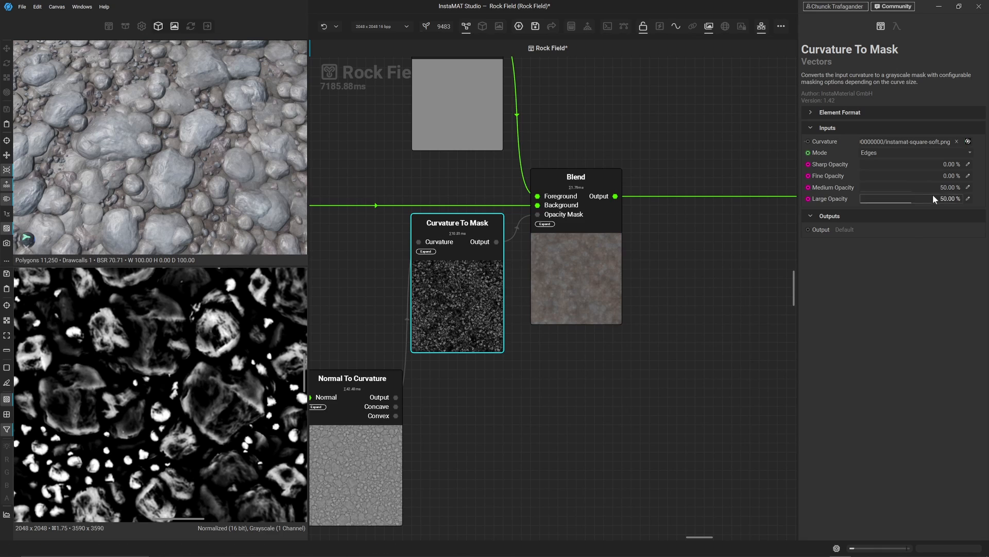
- Raise Curvature To Mask's Medium Opacity to 100%, try the Fine and Sharp Opacity values and reset those two
left_click_drag(914, 188, 961, 187)
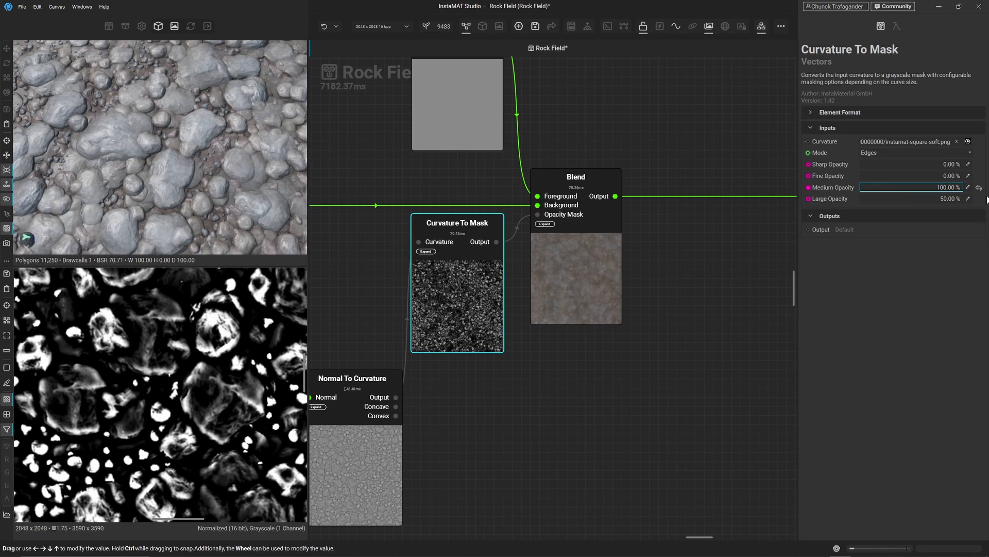
left_click(876, 175)
left_click_drag(931, 175, 911, 170)
left_click(979, 165)
left_click(979, 176)
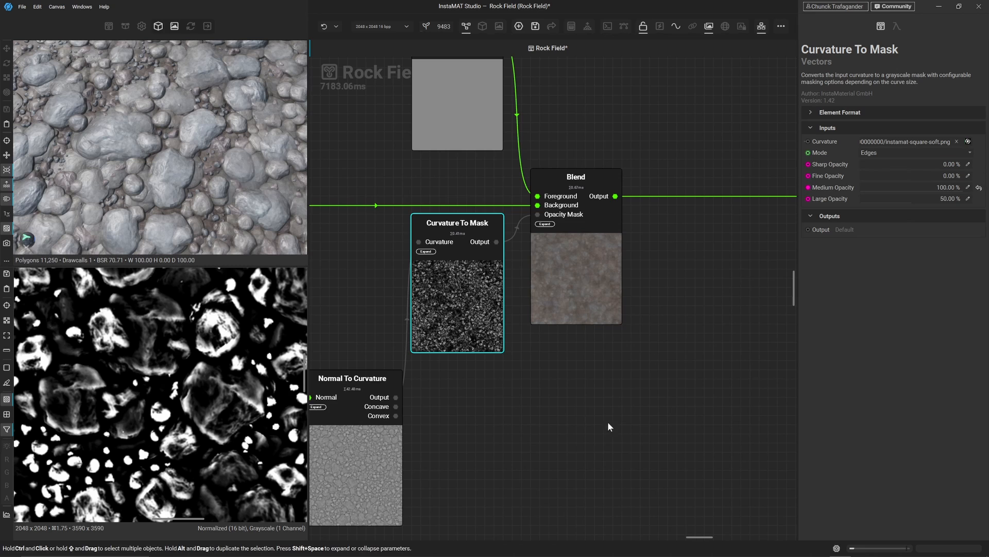
- Preview the Normal To Curvature node and set its Radius to 0.07
middle_click_drag(566, 448, 646, 333)
left_click(458, 354)
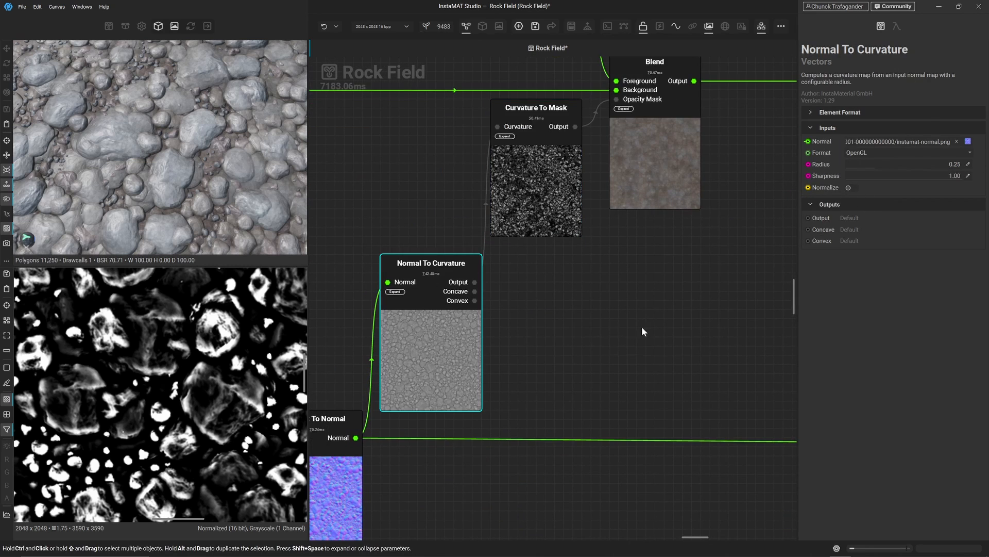
double_click(444, 342)
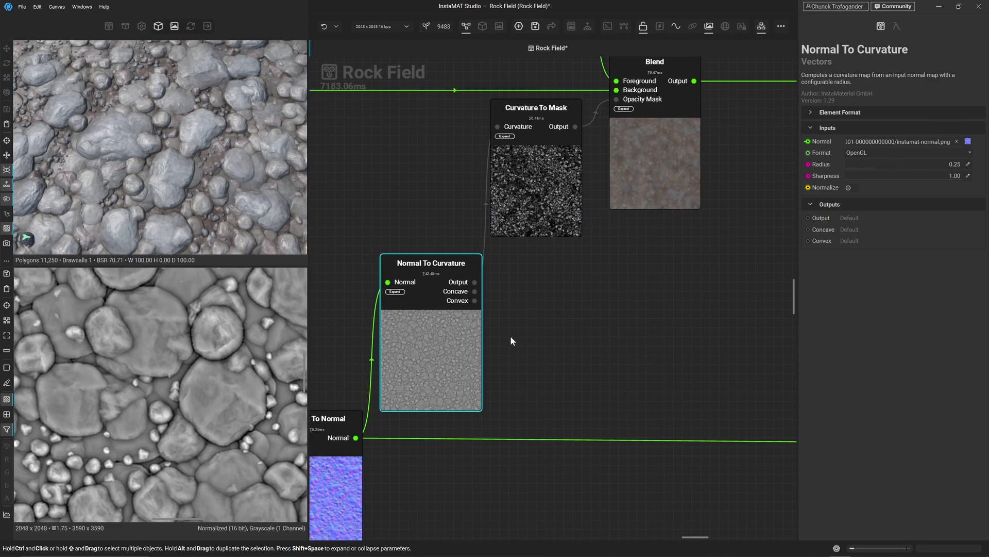
left_click(967, 165)
type("0.07")
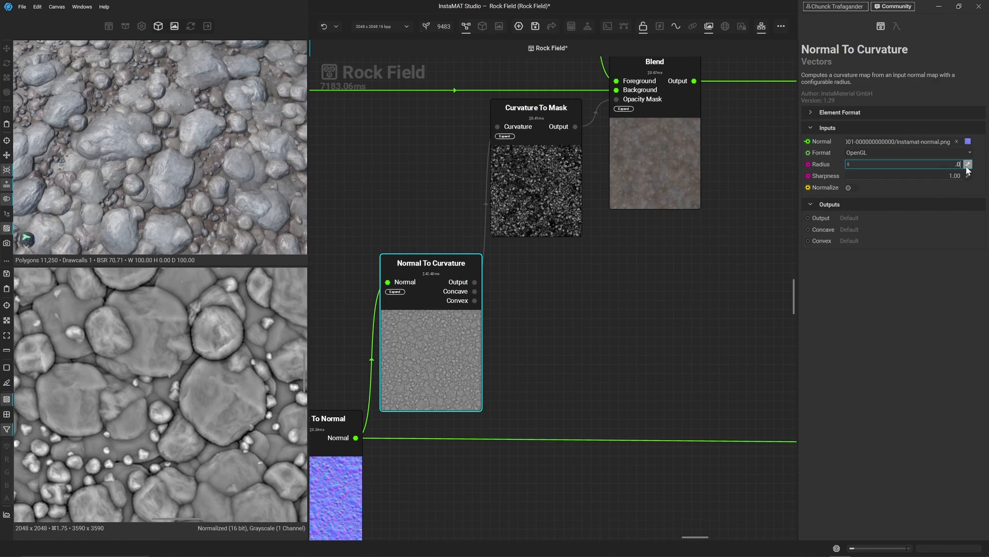
key("Return")
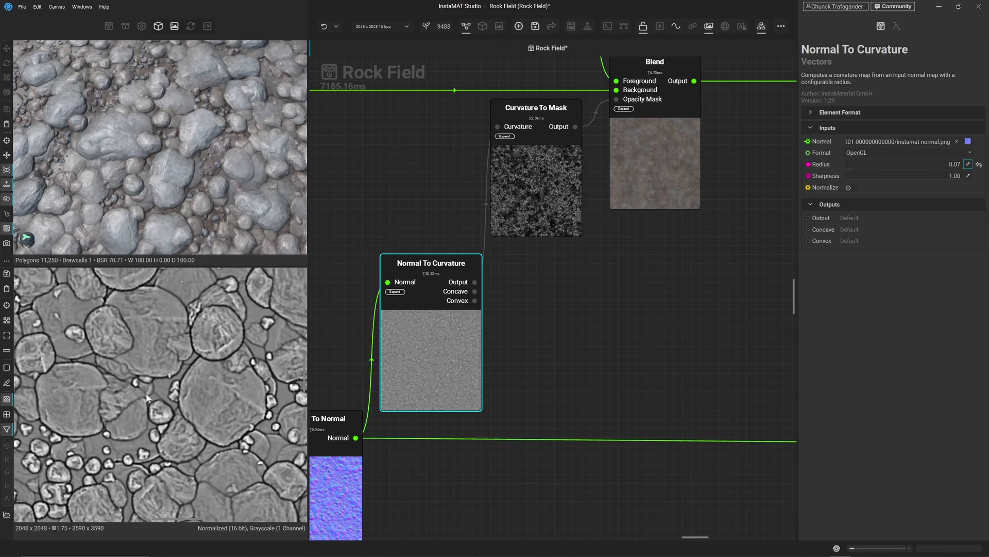
- Preview the Curvature To Mask node, reset its Medium Opacity and raise it again to 100%
left_click(533, 216)
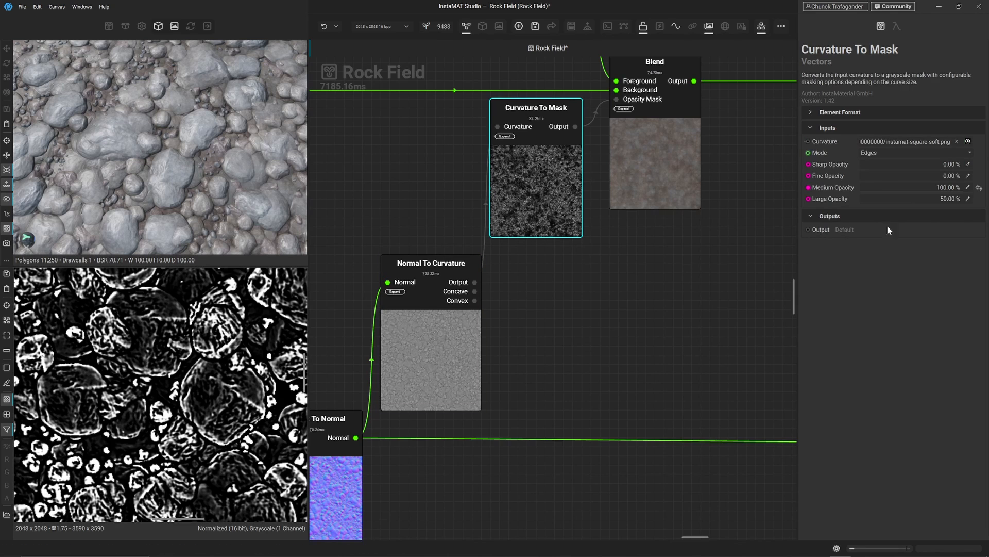
left_click(977, 189)
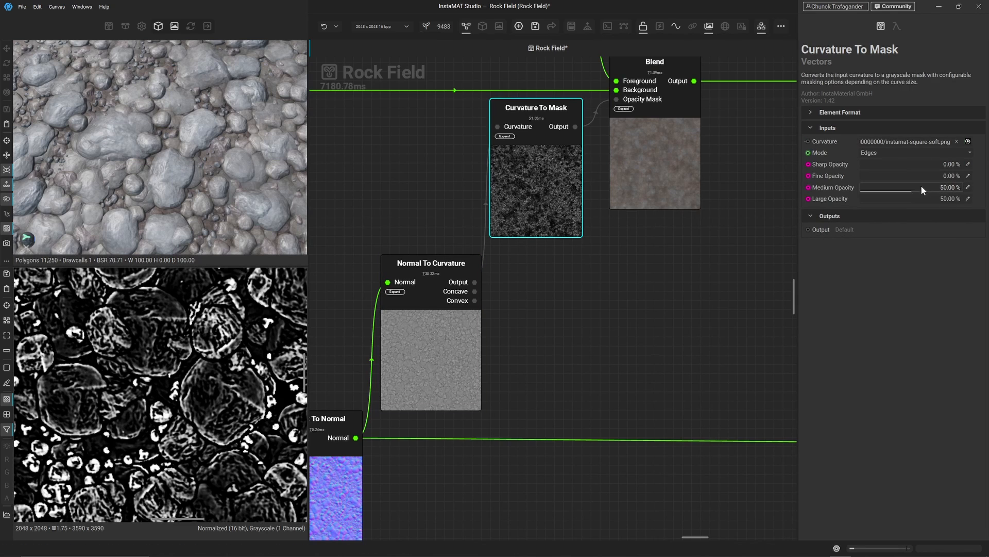
left_click_drag(921, 187, 968, 187)
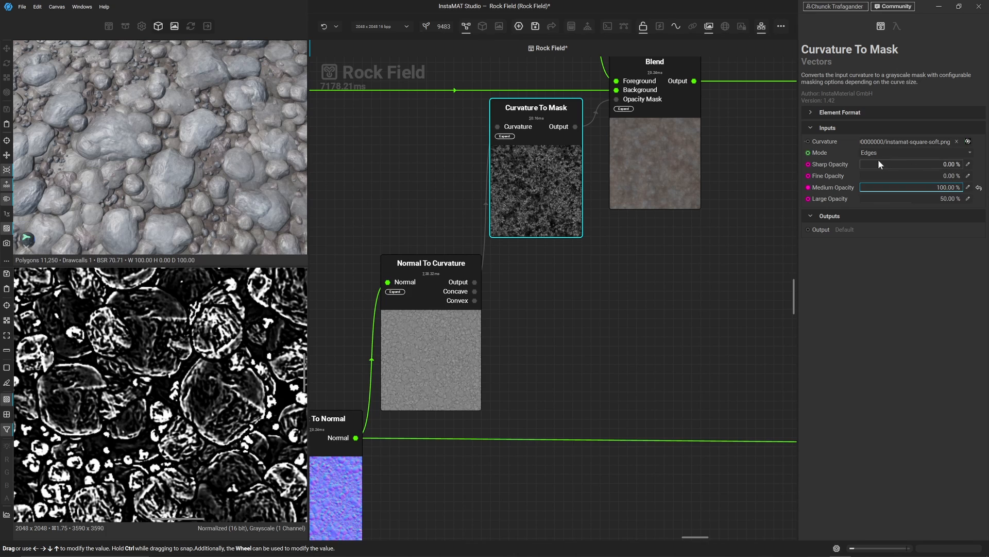
- Try the mask's Sharp and Fine Opacity alone with Medium and Large at 0%, then restore Medium to 100% and the others to default
left_click_drag(878, 164, 777, 196)
left_click(979, 187)
left_click_drag(908, 166, 967, 171)
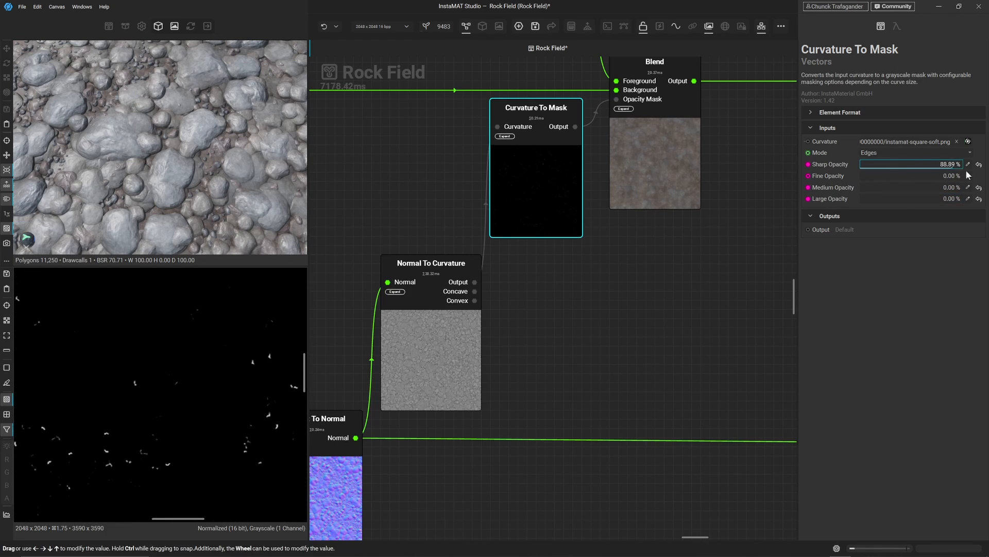
left_click(979, 165)
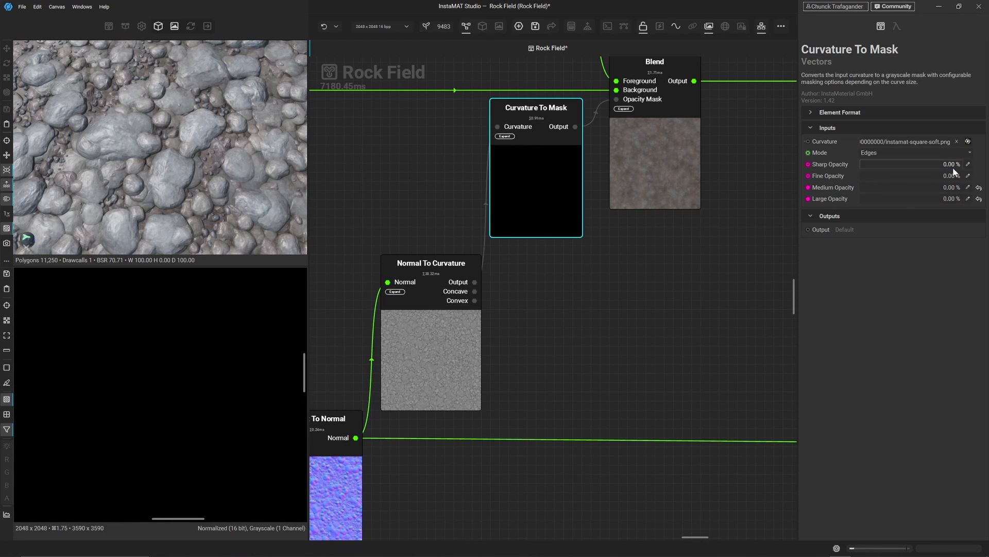
left_click_drag(894, 175, 983, 201)
left_click(978, 178)
left_click(979, 199)
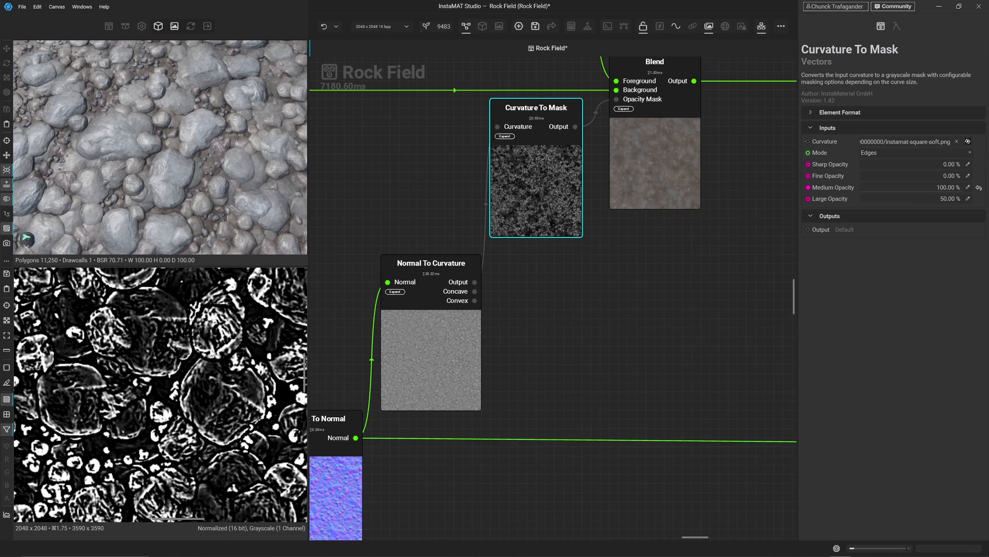
- Inspect the full curvature mask and the masked Overlay Blend's result up close in the 2D preview
scroll(226, 359, "down", 3)
middle_click_drag(230, 354, 172, 367)
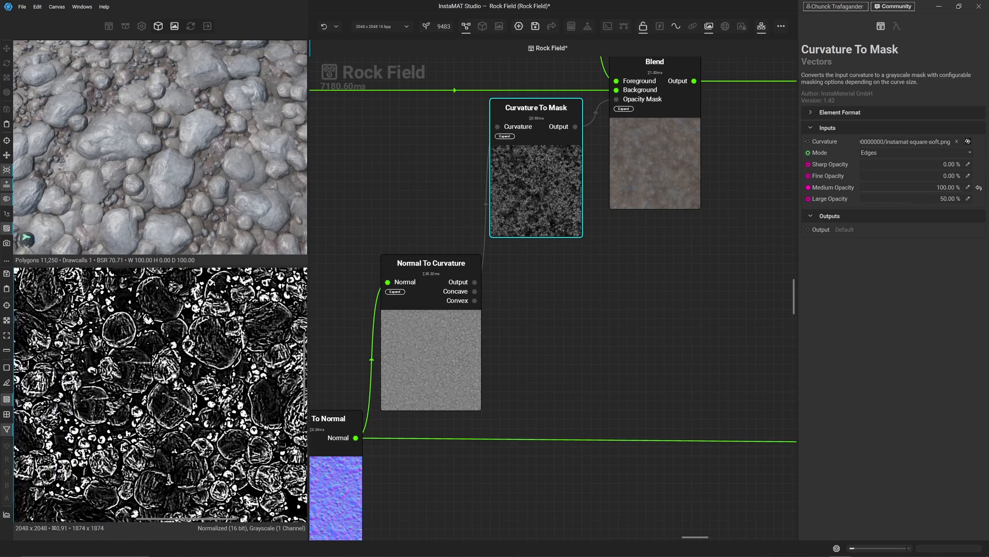
left_click(647, 154)
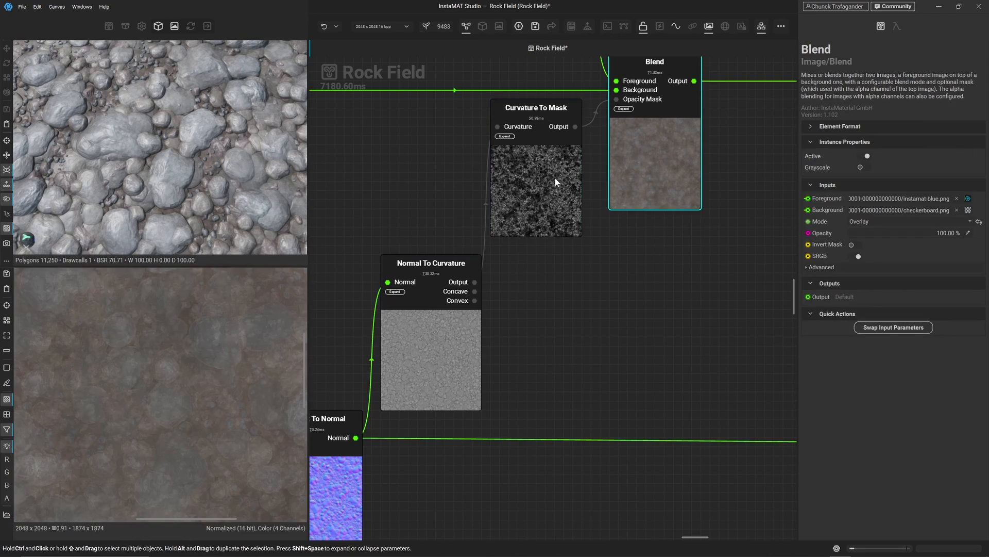
scroll(185, 375, "up", 6)
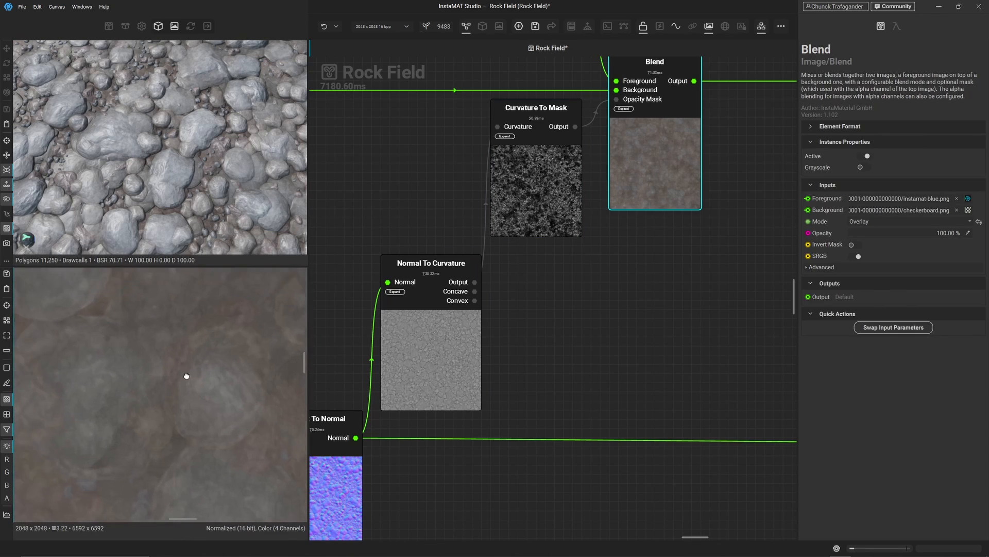
- Insert a Blend node after the Overlay Blend, route the Overlay result into its Background, and align it with the node chain
middle_click_drag(118, 318, 80, 466)
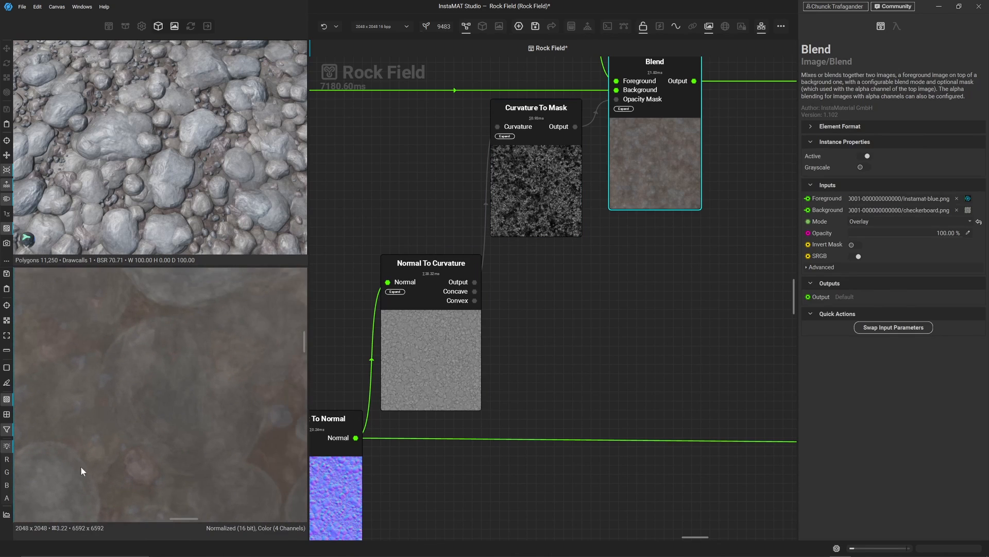
scroll(165, 323, "down", 1)
scroll(168, 321, "down", 1)
middle_click_drag(176, 325, 118, 485)
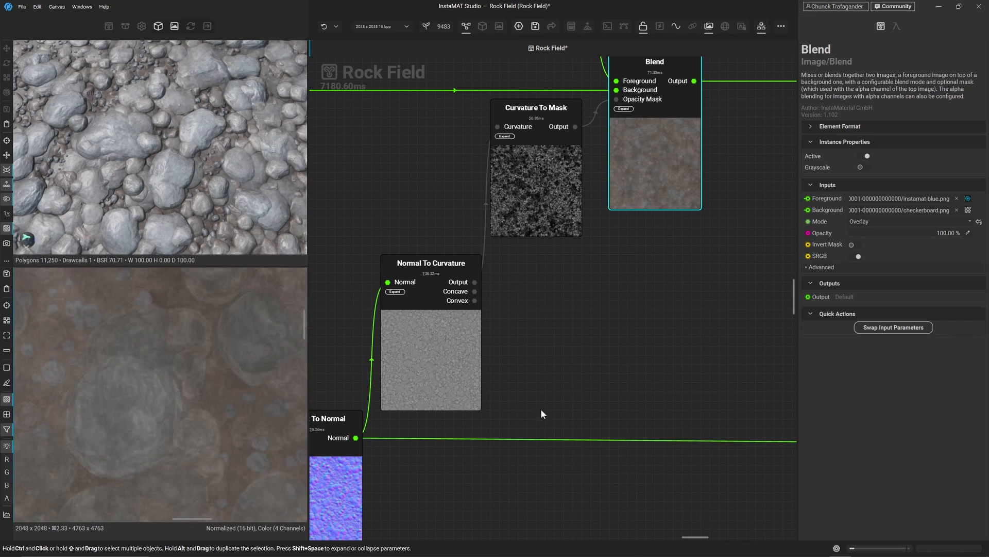
scroll(540, 409, "down", 3)
middle_click_drag(659, 411, 458, 422)
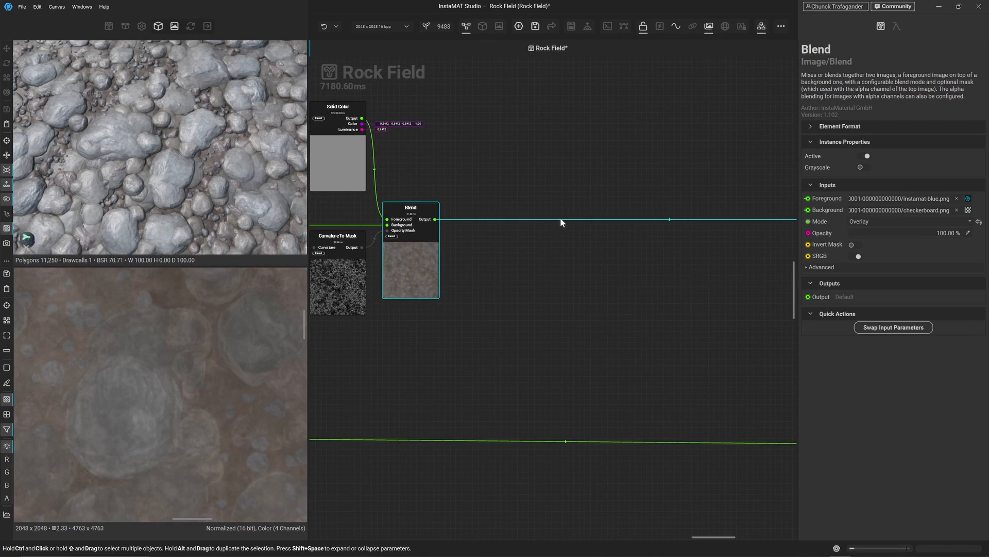
key("space")
type("b")
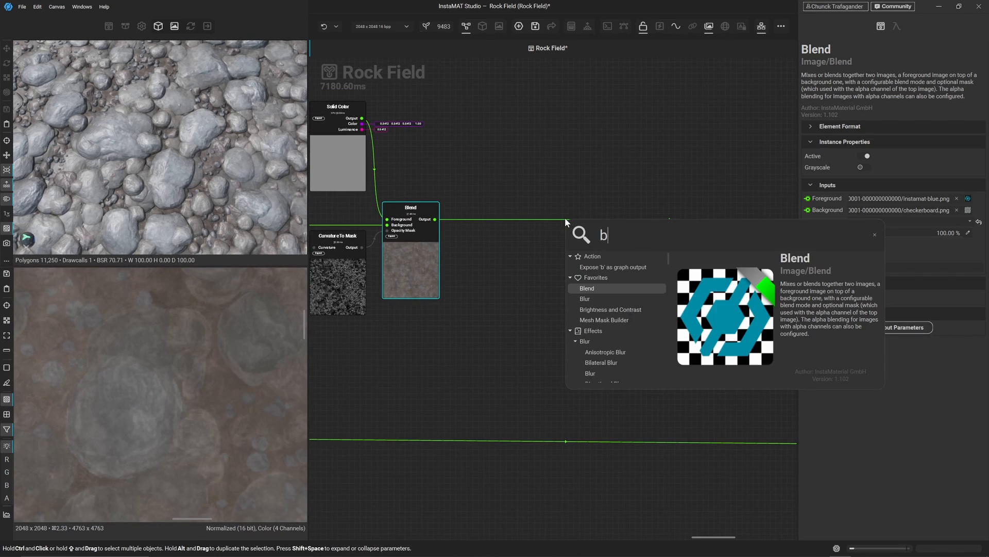
key("Return")
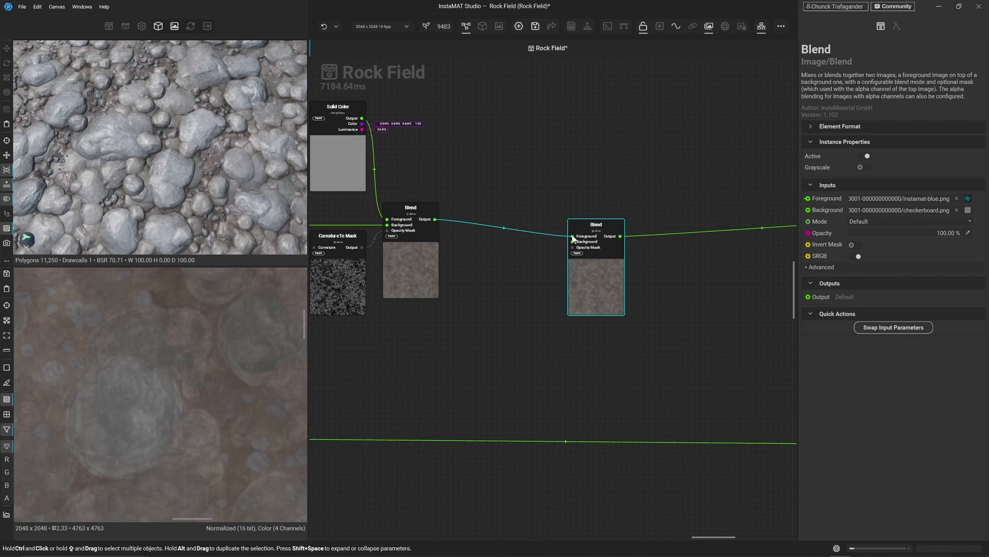
left_click_drag(573, 237, 569, 241)
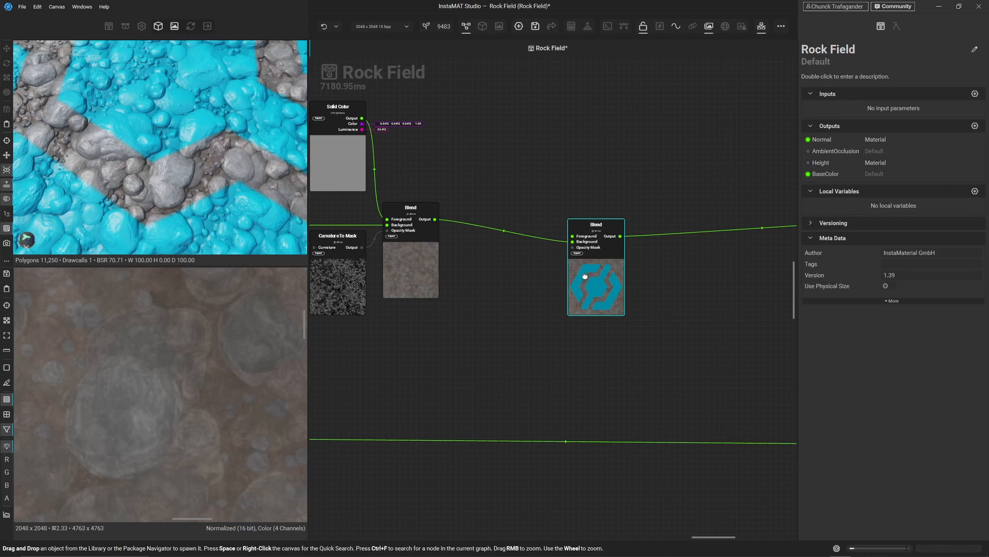
left_click_drag(585, 276, 583, 258)
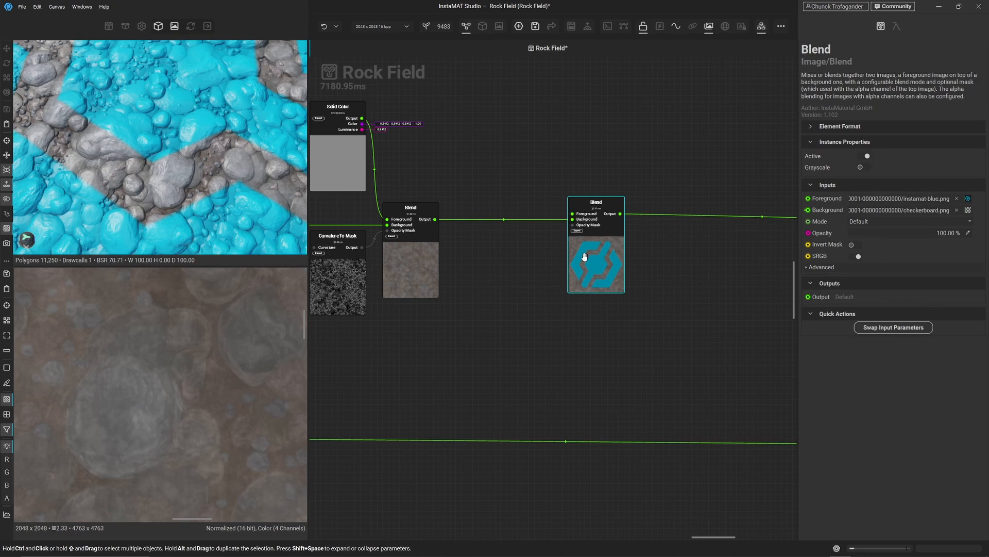
- Duplicate the Curvature To Mask node and connect the copy's Output to the new Blend's Opacity Mask
middle_click_drag(490, 382, 592, 347)
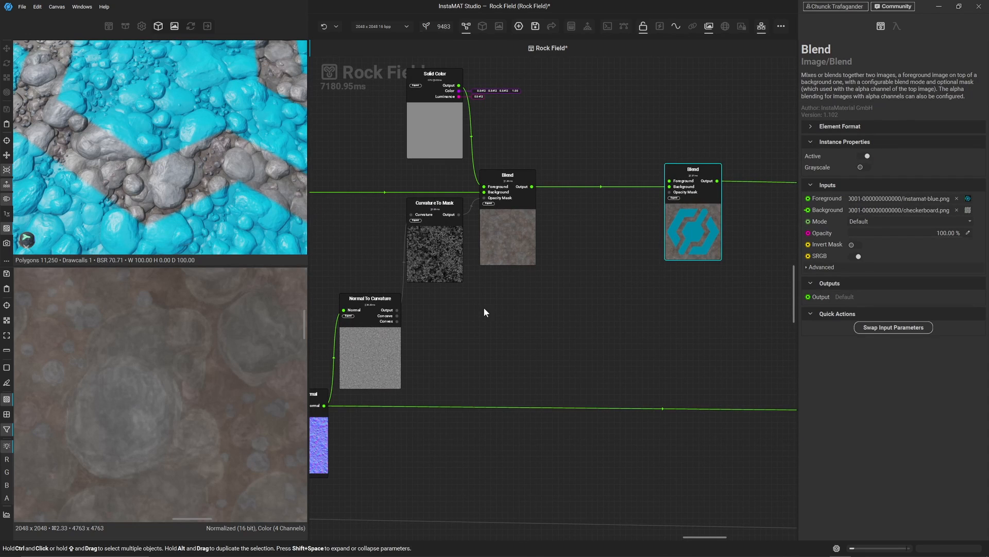
left_click(432, 261)
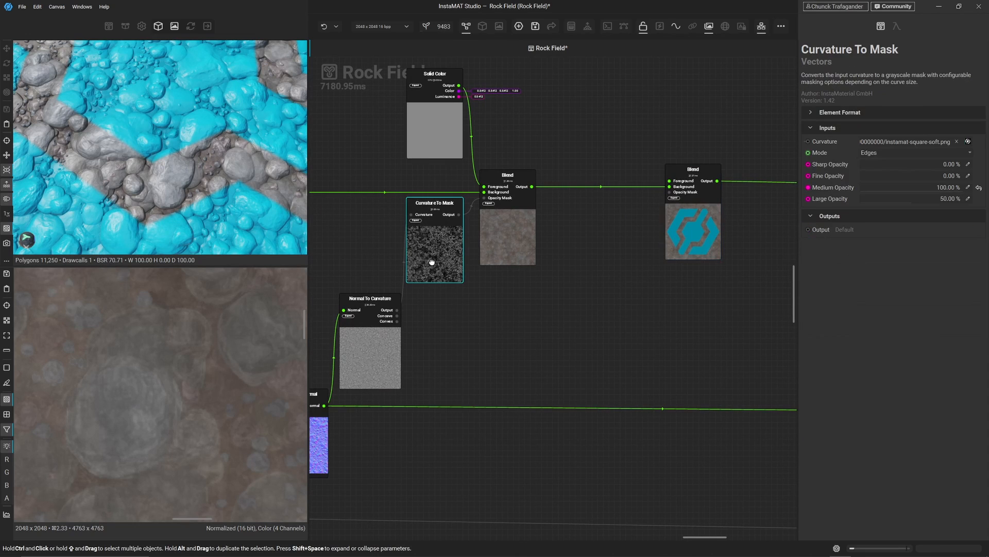
left_click_drag(432, 261, 533, 365, "alt")
left_click_drag(565, 326, 670, 191)
- Duplicate the Solid Color node and connect the copy's Output to the new Blend's Foreground
left_click(435, 130)
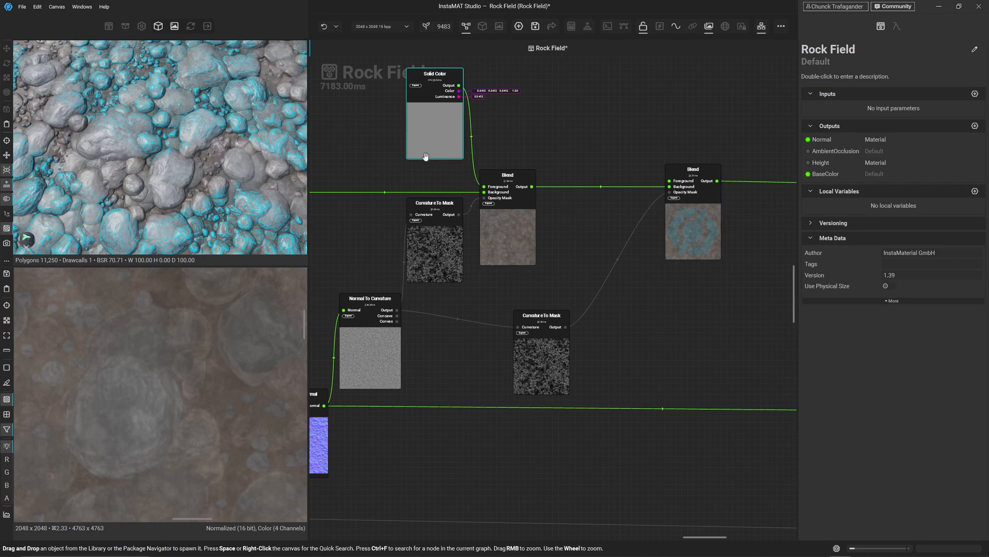
left_click_drag(435, 131, 593, 129, "alt")
middle_click_drag(635, 159, 682, 175)
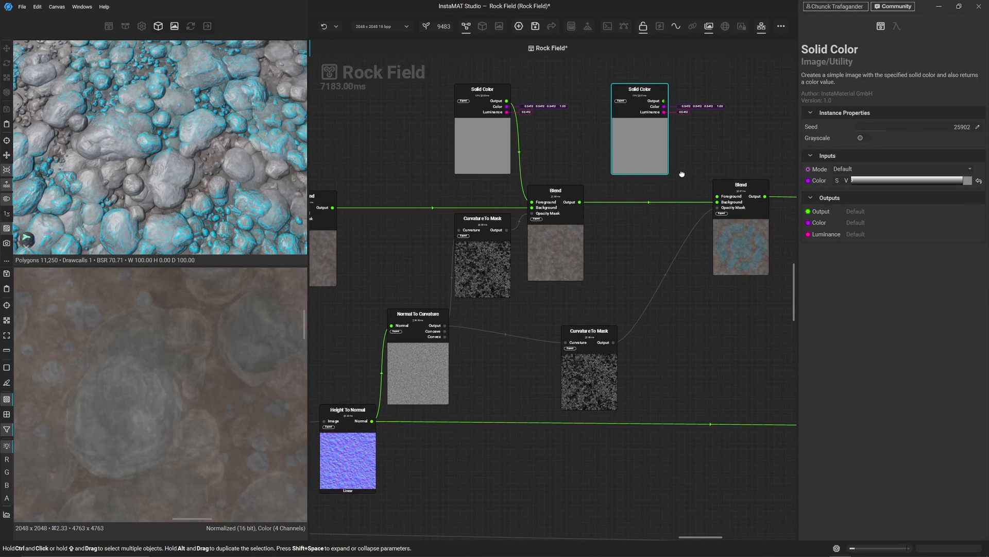
left_click_drag(664, 101, 717, 196)
- Preview the new Blend node and set its Mode to Overlay
left_click(732, 223)
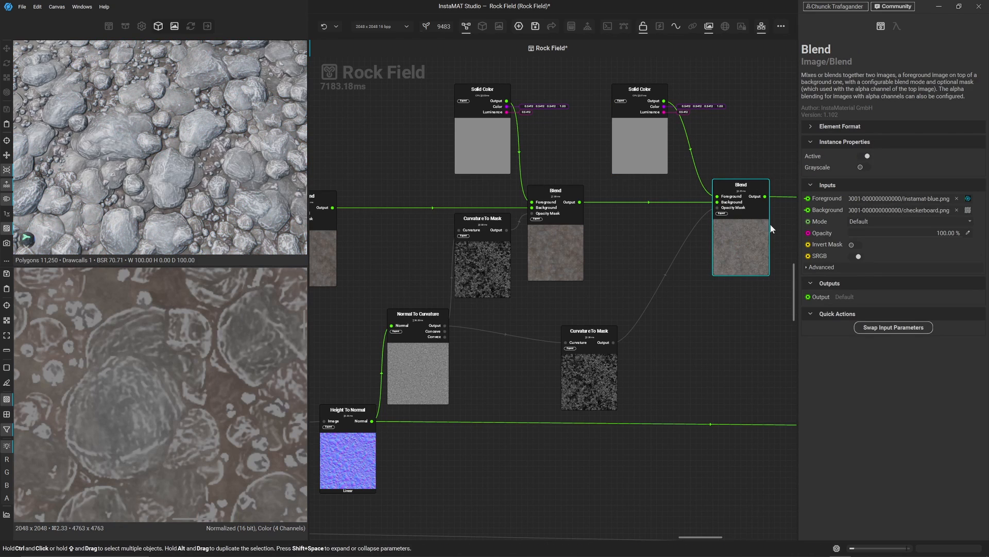
left_click(970, 223)
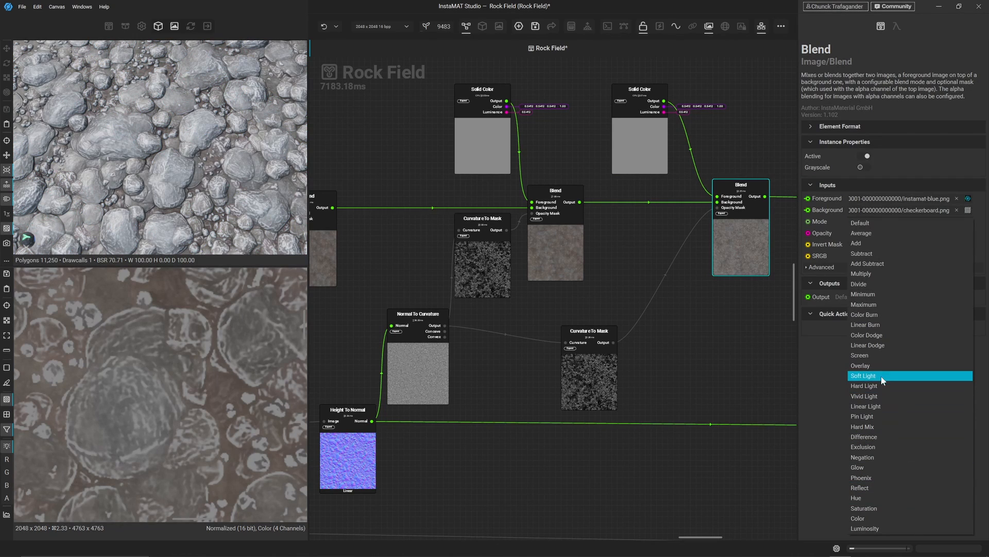
left_click(871, 366)
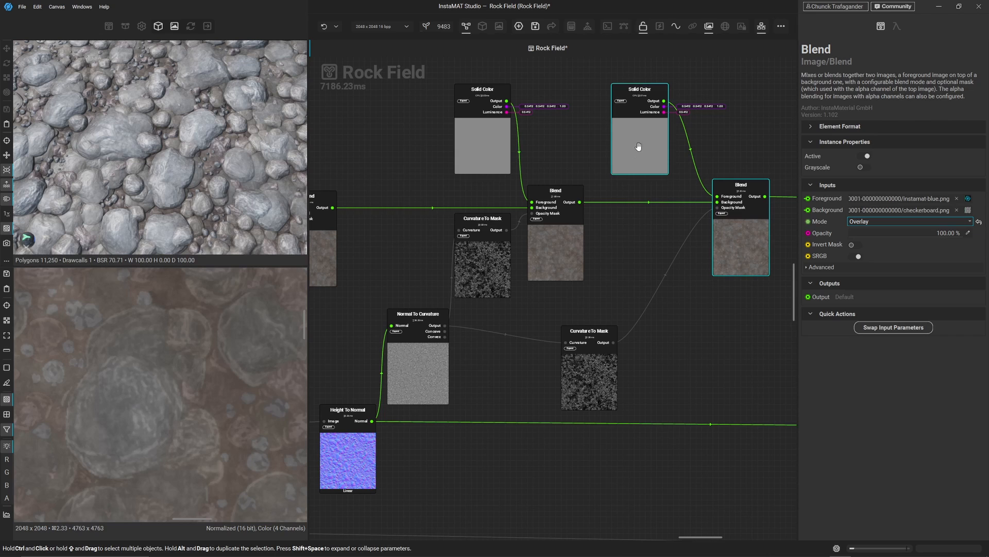
- Try a higher Fine Opacity on the duplicated Curvature To Mask, reset it, and set the node's Mode to Cavities
left_click(592, 381)
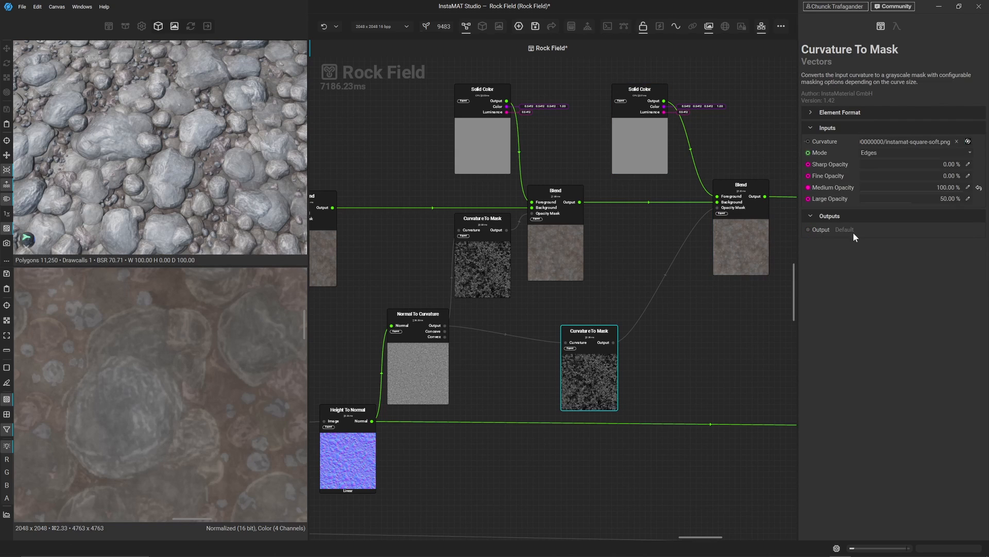
mouse_move(889, 175)
left_mouse_down()
mouse_move(940, 174)
mouse_move(907, 173)
left_mouse_up()
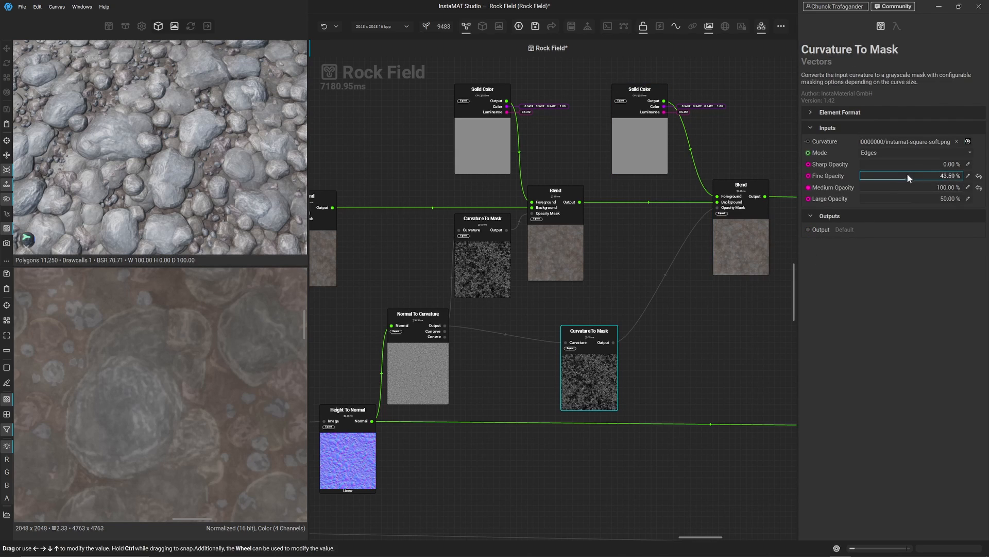
left_click(978, 176)
left_click(882, 153)
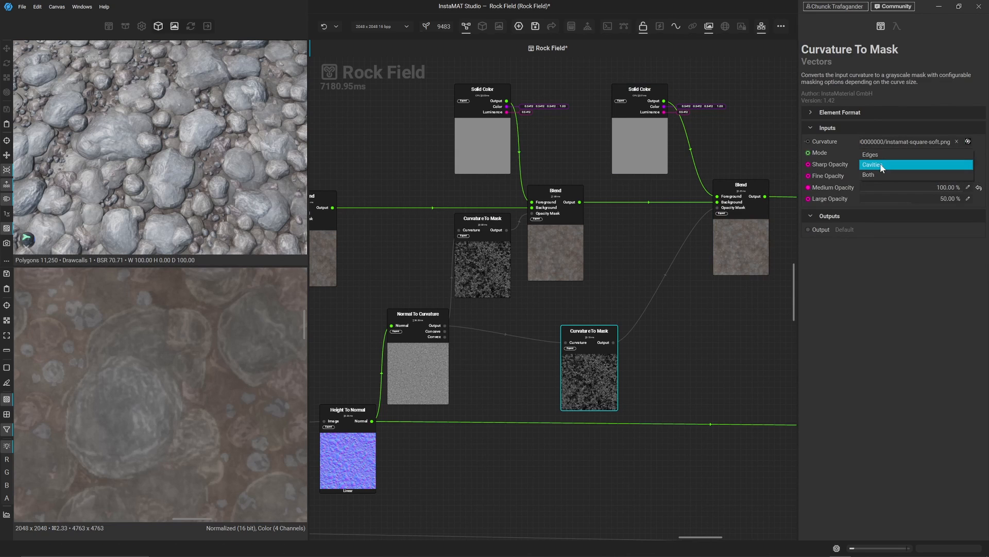
left_click(880, 163)
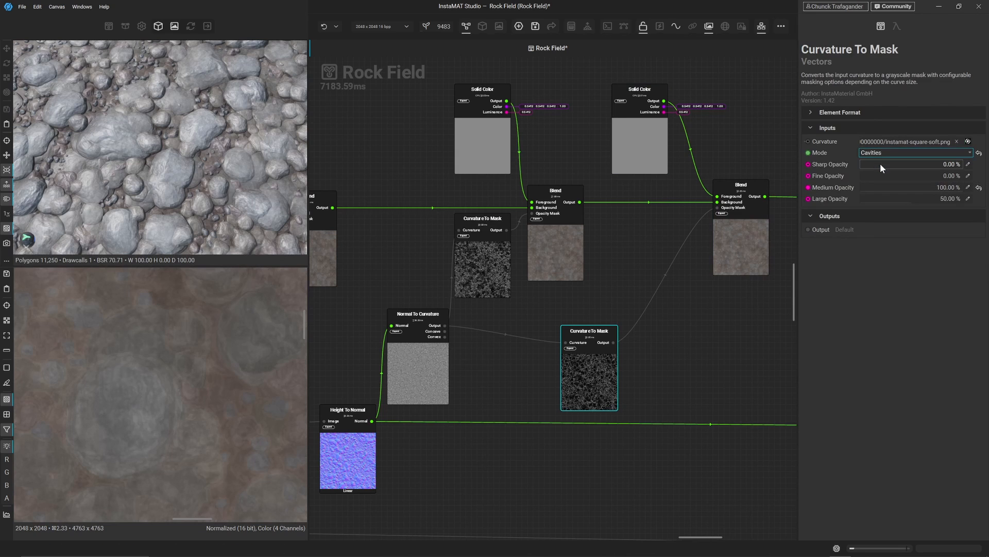
- Darken the duplicated Solid Color node's grey to an HSV value of 0.4784
left_click(641, 143)
left_click(967, 181)
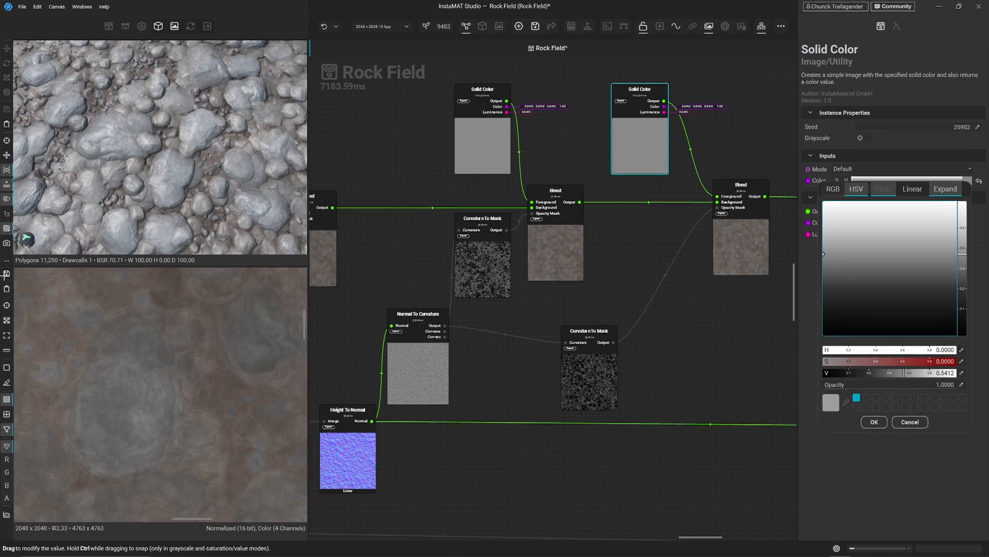
left_click_drag(905, 373, 897, 373)
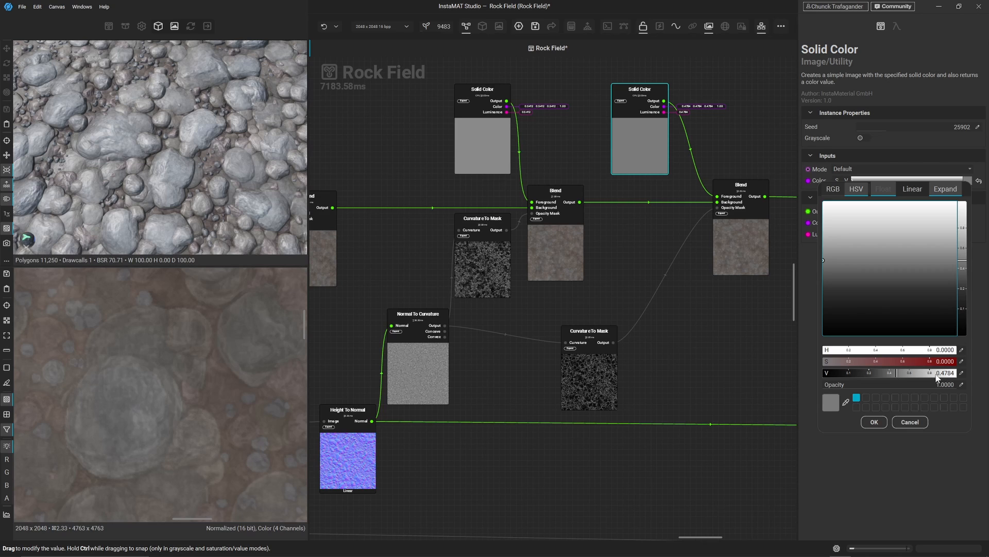
left_click(875, 422)
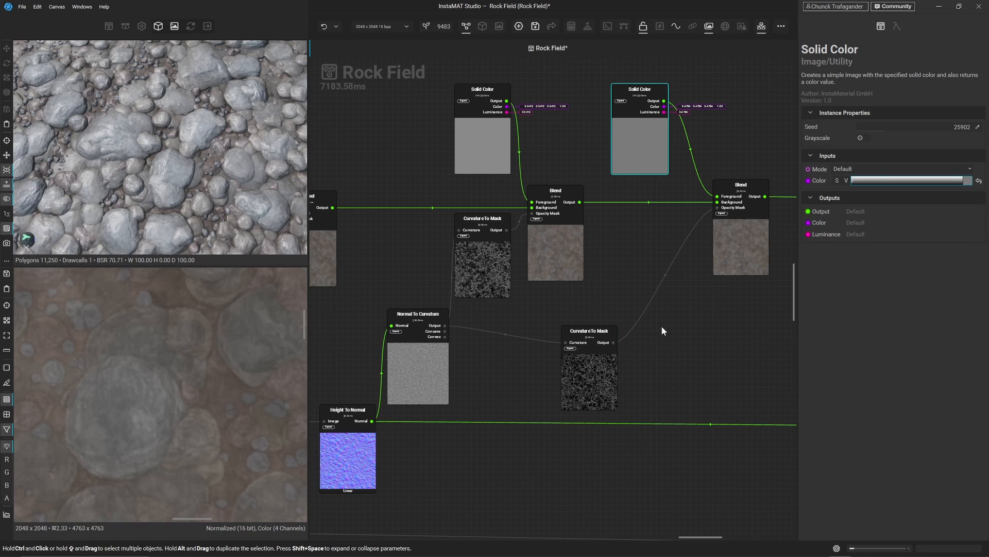
- Preview the Cavities mask, set its Large Opacity to 0%, try Medium Opacity at 0.5%, and reset Medium to its default
left_click(590, 333)
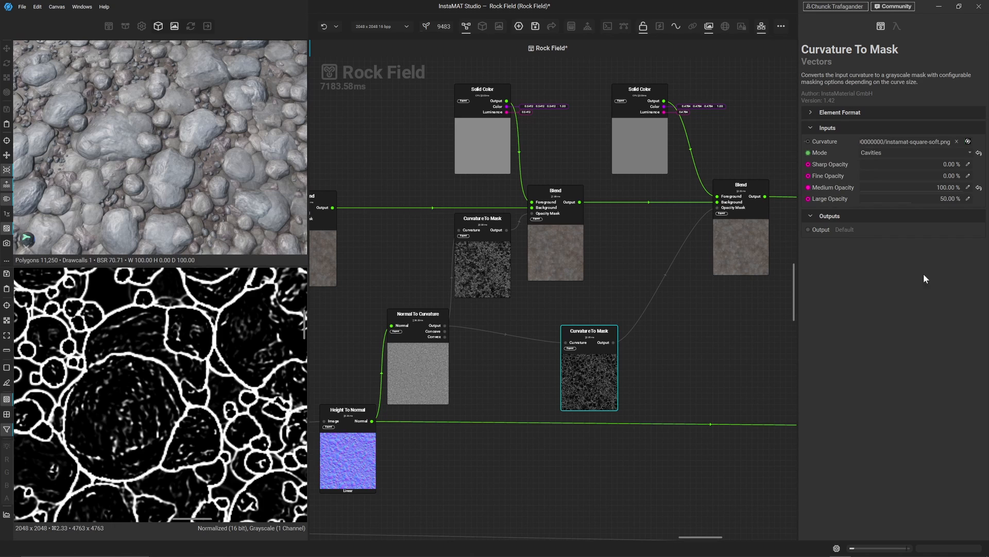
left_click_drag(906, 200, 784, 213)
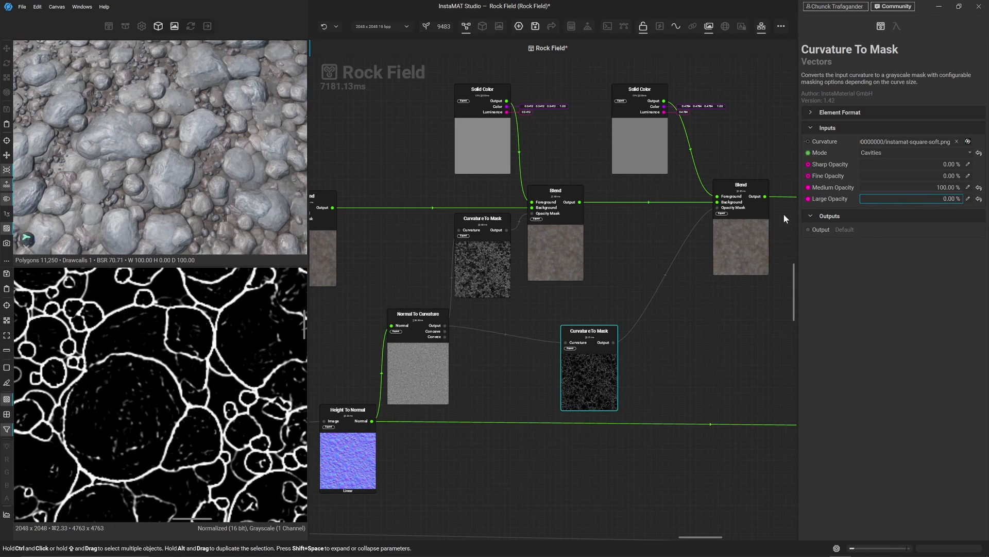
left_click(968, 187)
type("0.5")
key("Return")
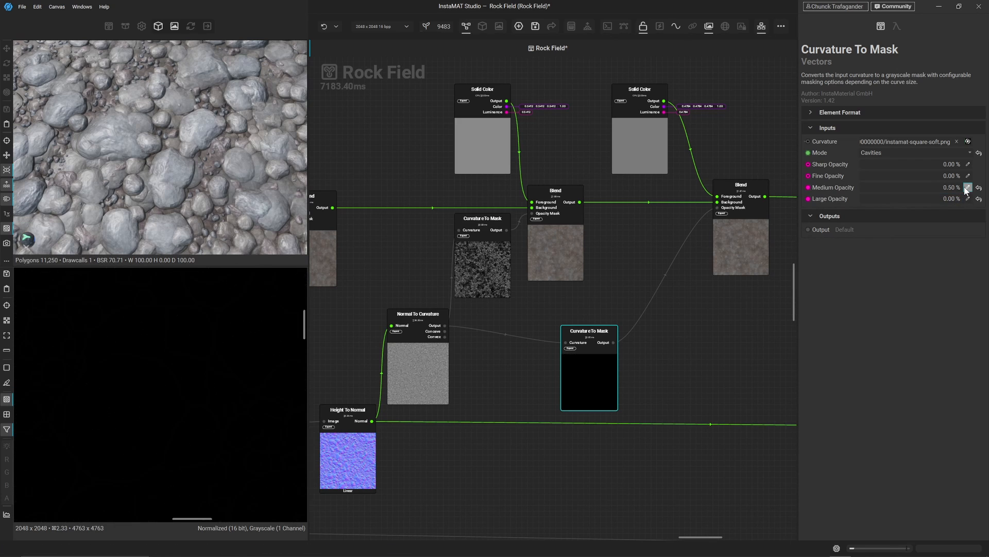
left_click(978, 189)
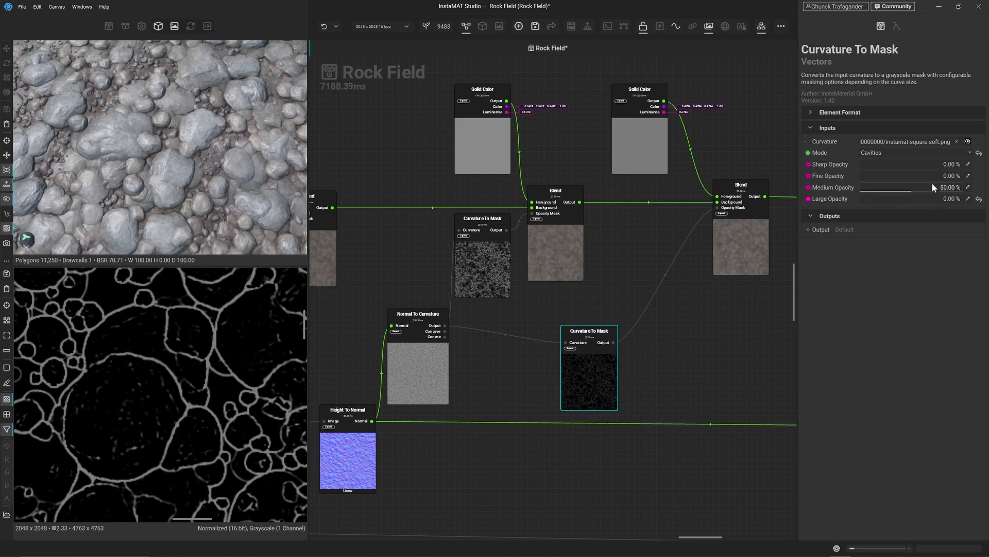
- Set the Cavities mask's Fine Opacity to 100%, check the mask up close, and reset Large Opacity to its default
left_click_drag(886, 175, 958, 176)
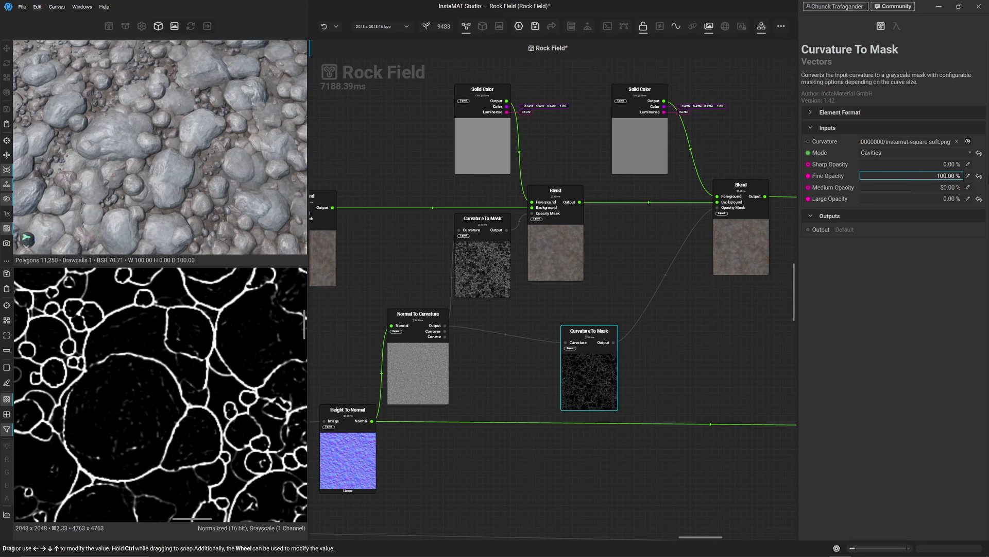
scroll(178, 358, "down", 4)
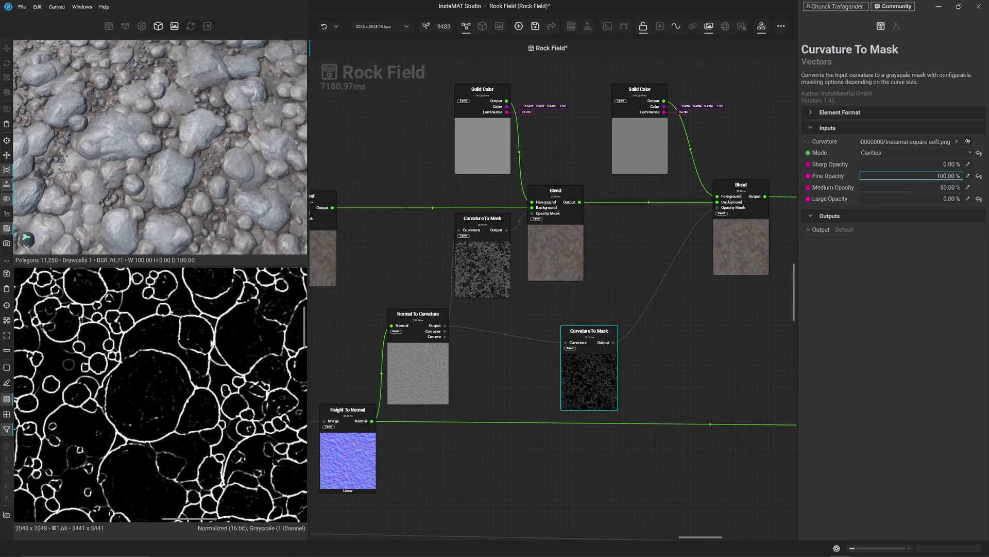
scroll(178, 358, "up", 4)
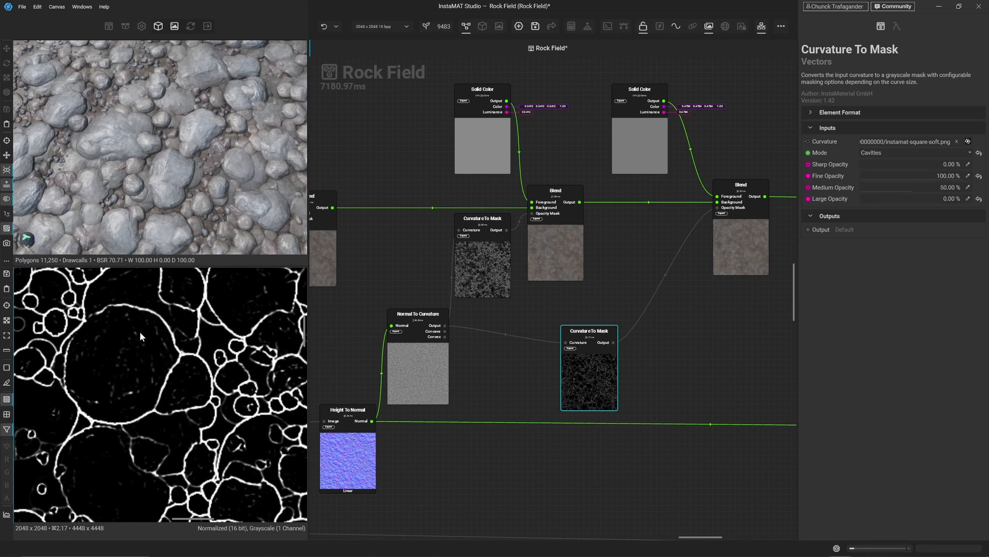
left_click_drag(870, 196, 907, 201)
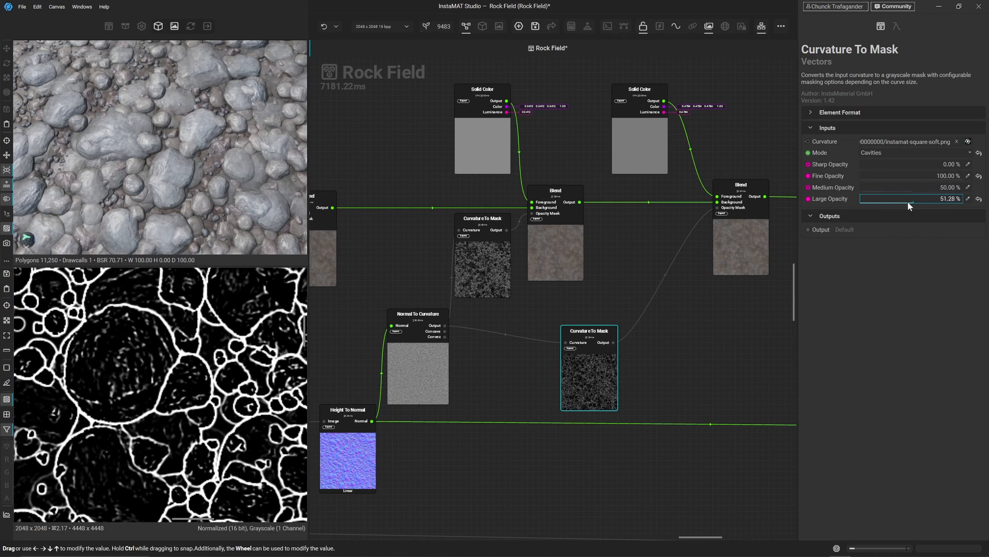
left_click(978, 199)
- Compare the edge Overlay Blend's result with the cavity Overlay Blend's result in the 2D preview
middle_click_drag(576, 273, 483, 302)
left_click(483, 302)
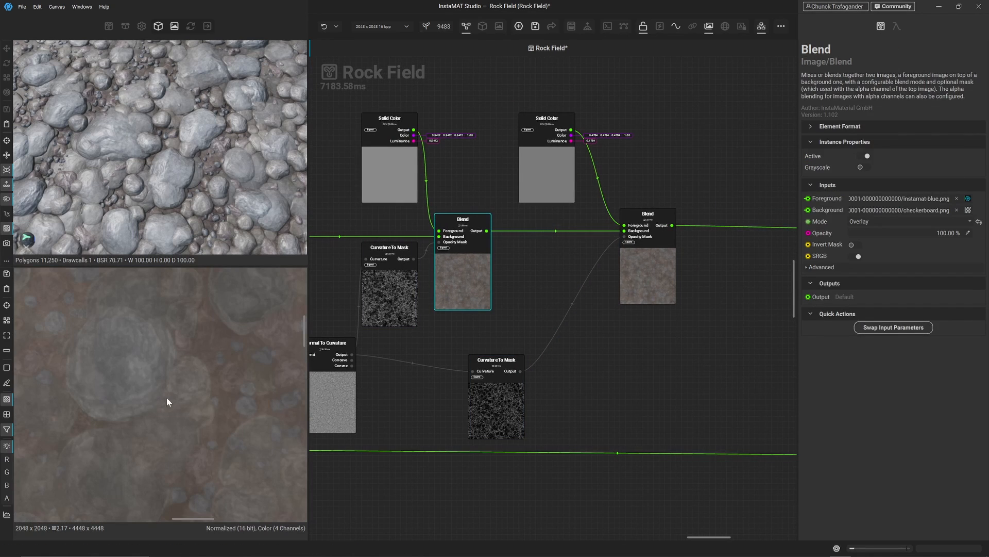
left_click(651, 267)
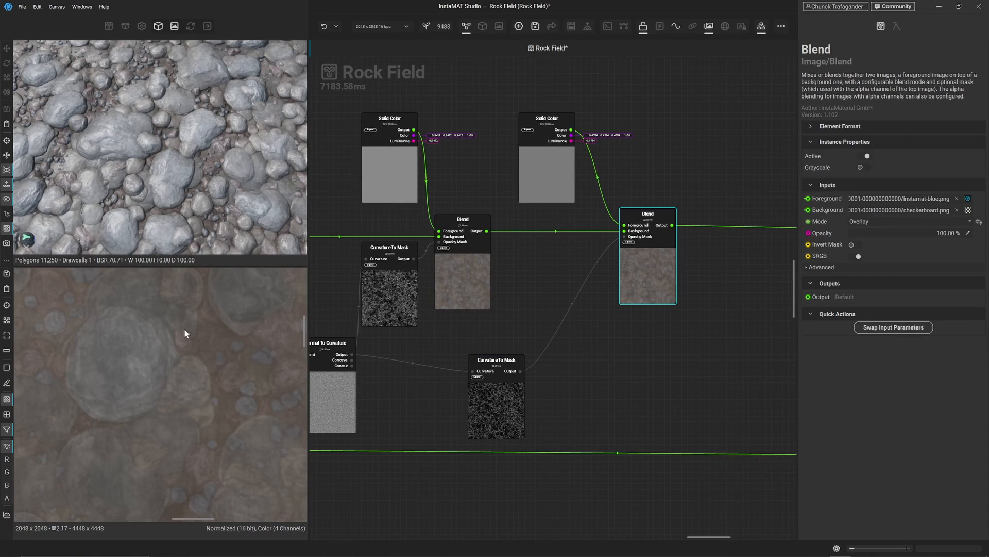
- Try a darker grey on the second Solid Color, check the rocks up close in the 3D preview, and undo the change
left_click(548, 175)
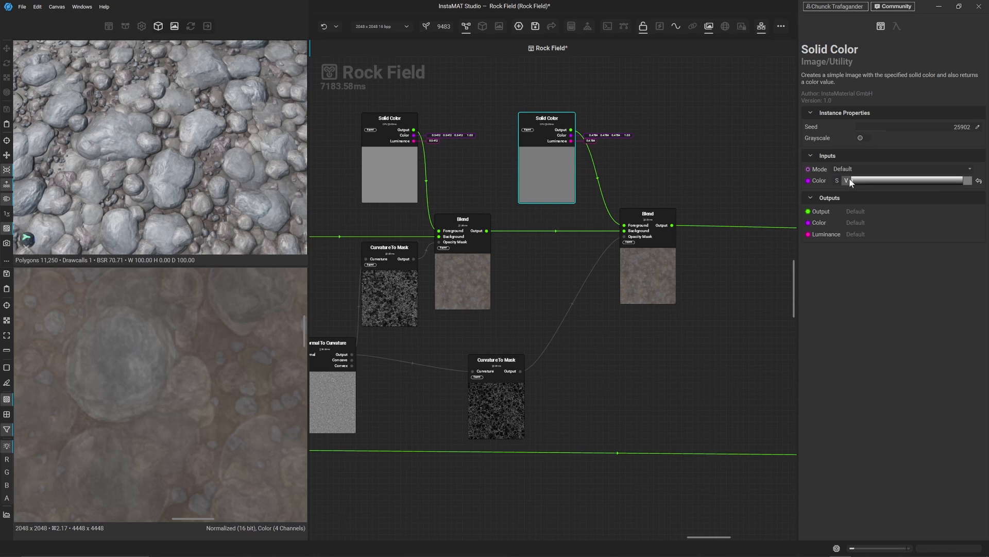
left_click_drag(849, 178, 849, 182)
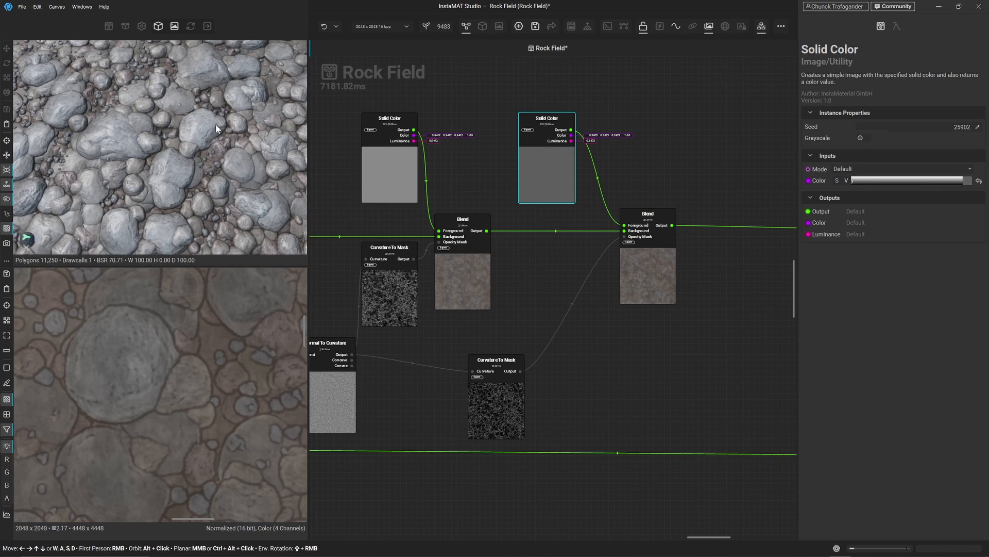
scroll(215, 124, "up", 4)
middle_click_drag(215, 124, 180, 149)
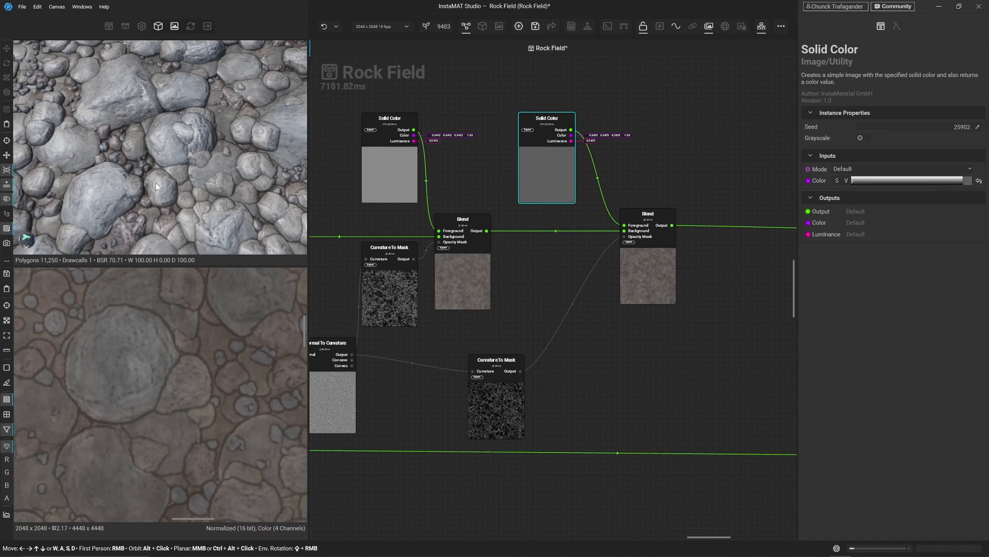
key("ctrl+z")
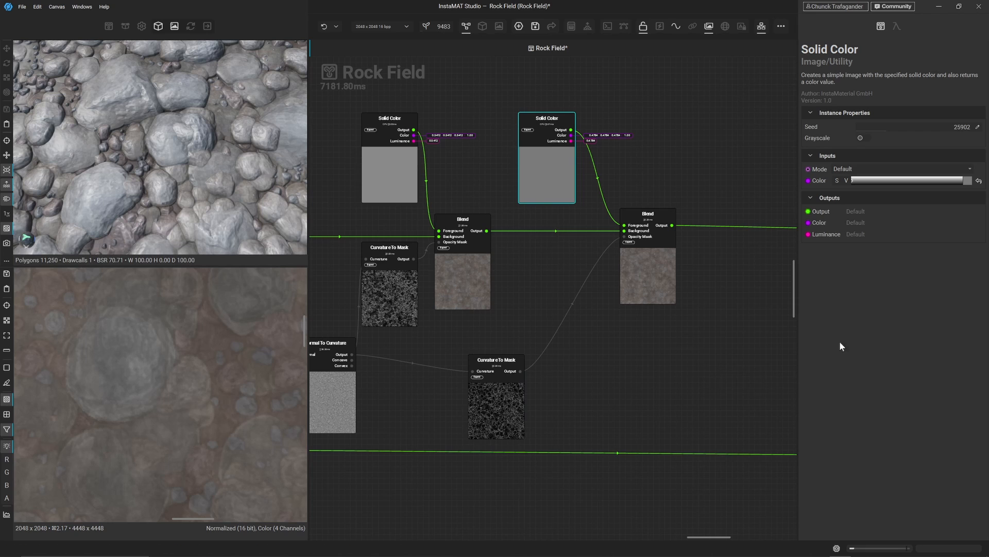
- Try a value of 0.45 on the grey Solid Color feeding the cavity Blend, and set it to 0.47
left_click(967, 181)
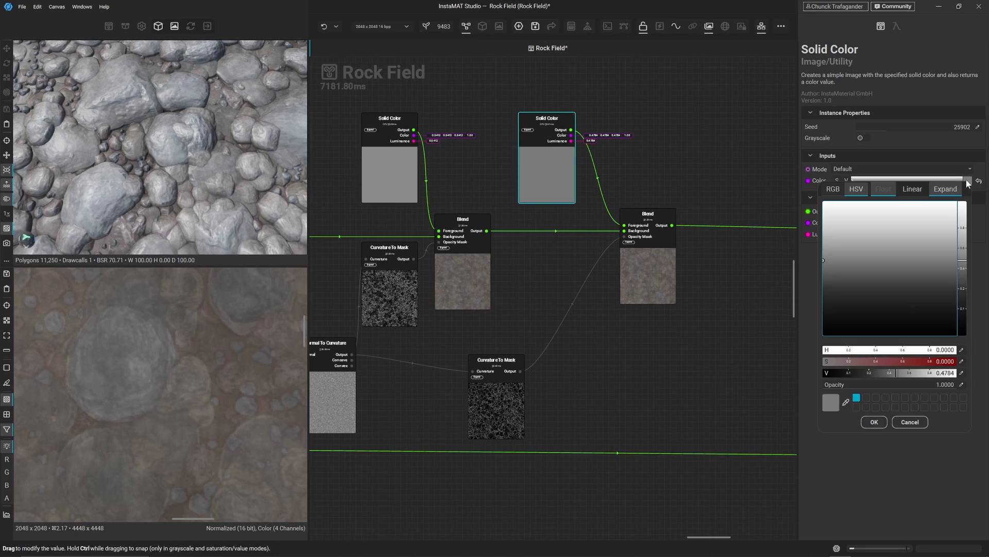
left_click(963, 373)
type(".45")
key("Return")
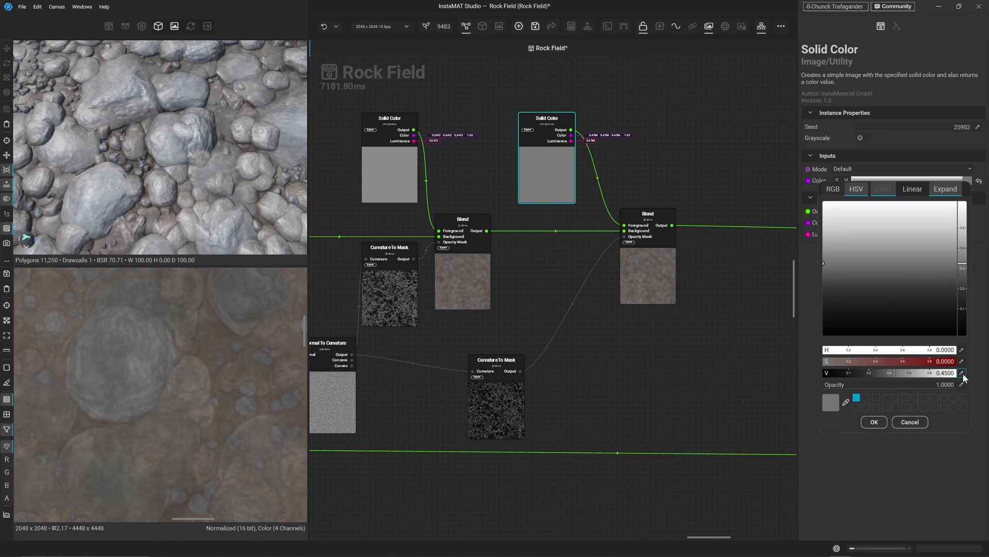
left_click(962, 373)
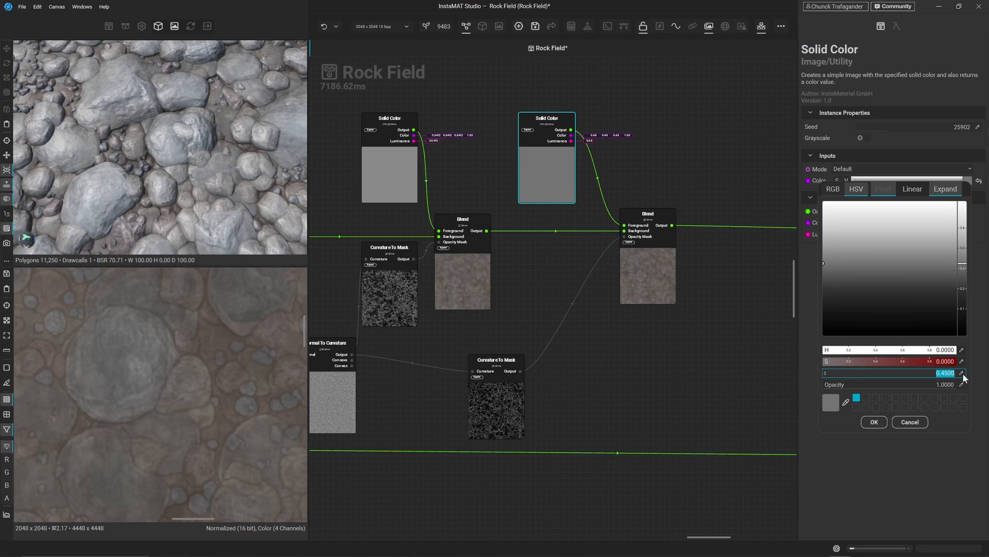
key("BackSpace")
type(".47")
key("Return")
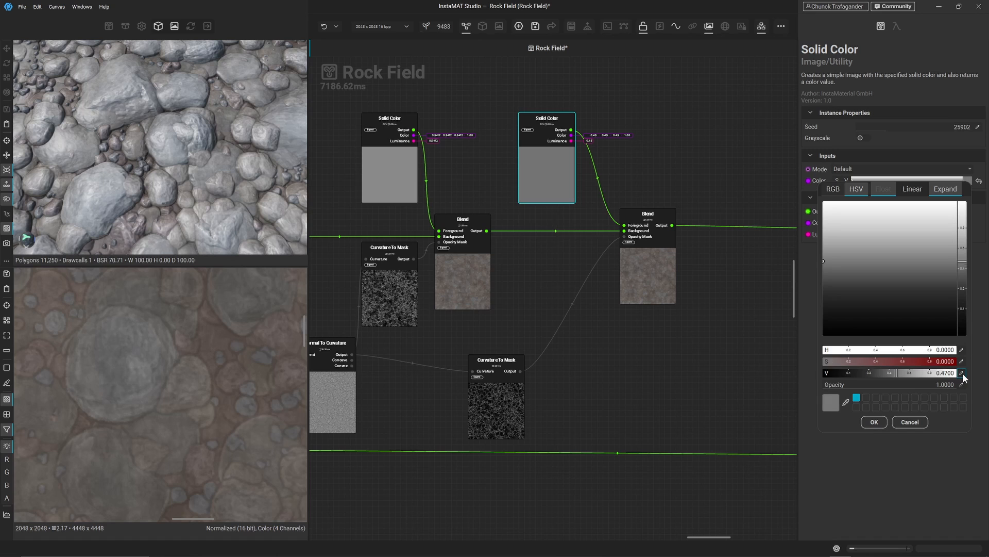
left_click(690, 376)
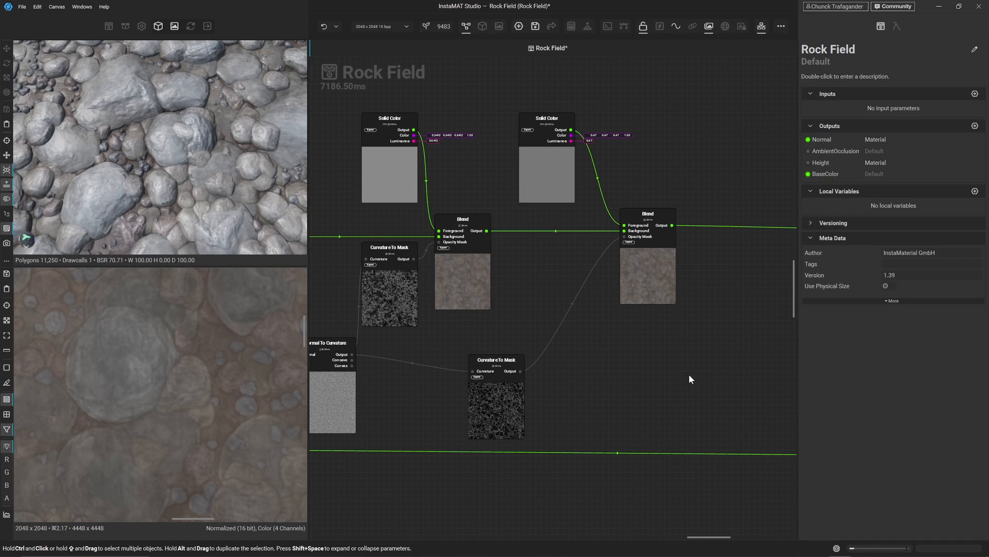
- Check the cavity shading across different rocks in the 2D preview, both zoomed out and up close
scroll(163, 385, "down", 4)
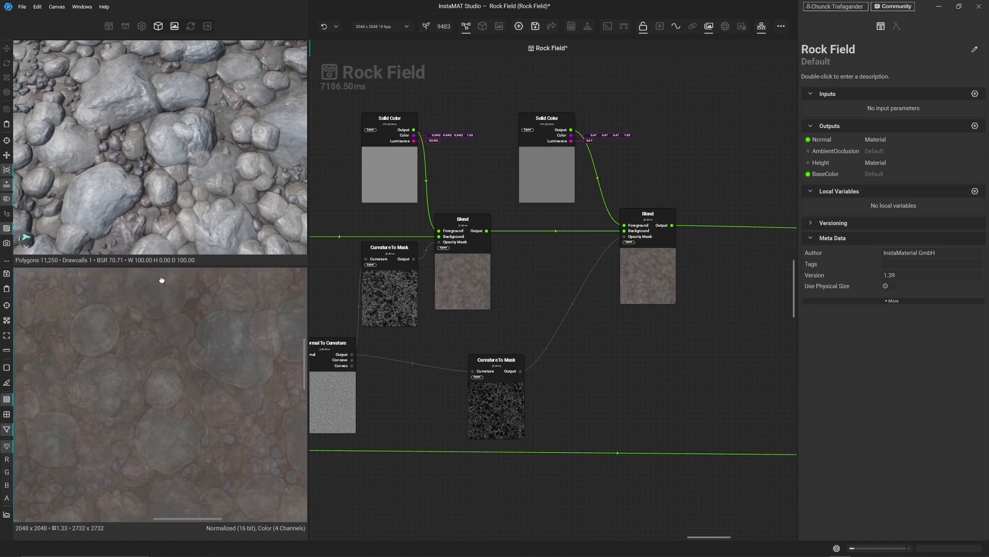
middle_click_drag(108, 341, 233, 306)
middle_click_drag(112, 338, 175, 411)
middle_click_drag(139, 351, 106, 484)
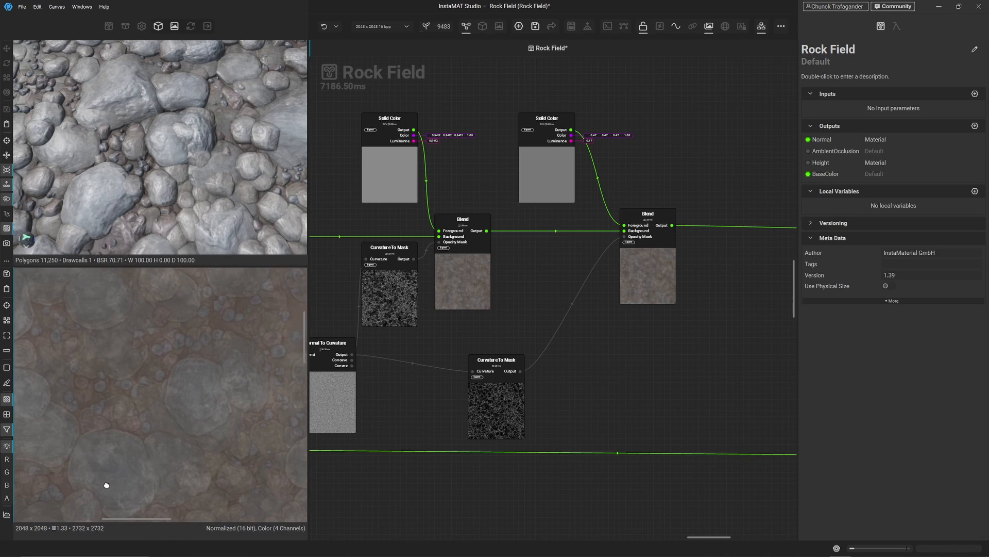
scroll(166, 410, "up", 3)
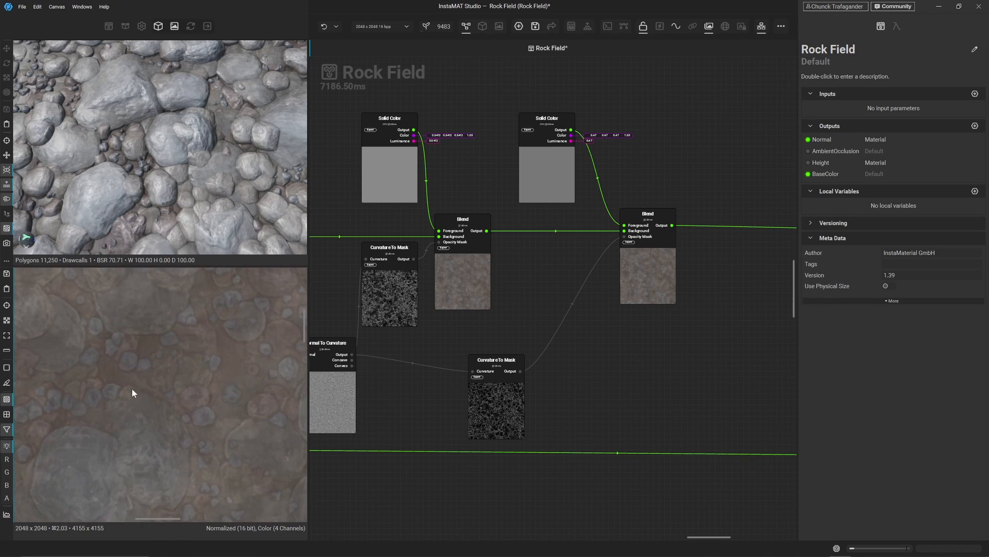
middle_click_drag(110, 363, 172, 378)
- Set the opacity of the Blend fed by the blue Solid Color to 1.5%
scroll(457, 371, "down", 5)
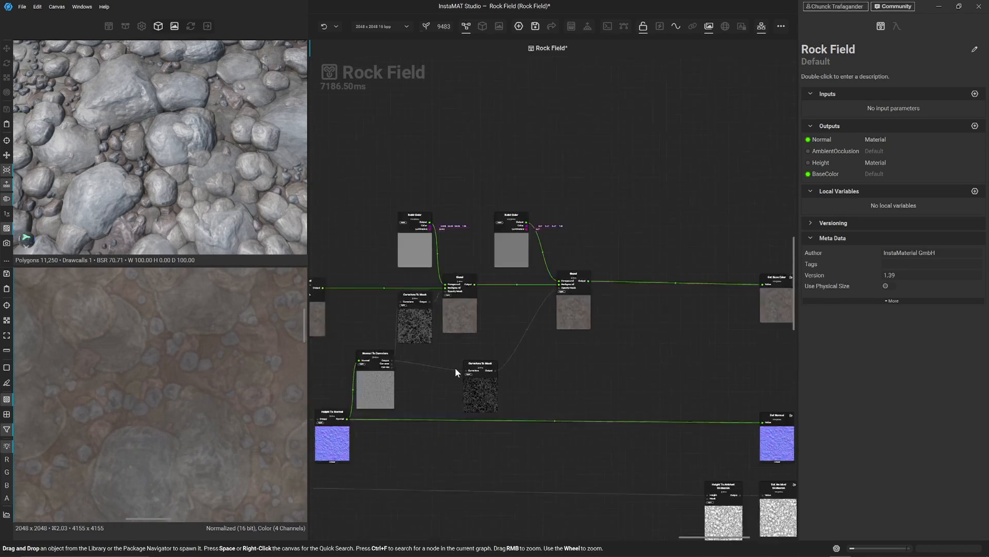
scroll(563, 372, "up", 4)
left_click(438, 325)
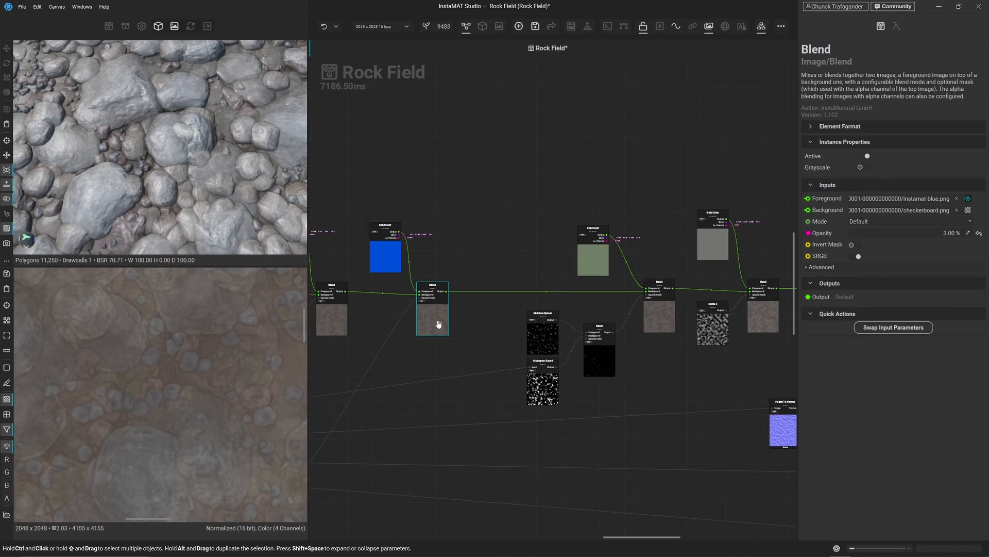
left_click(968, 234)
type("1.5")
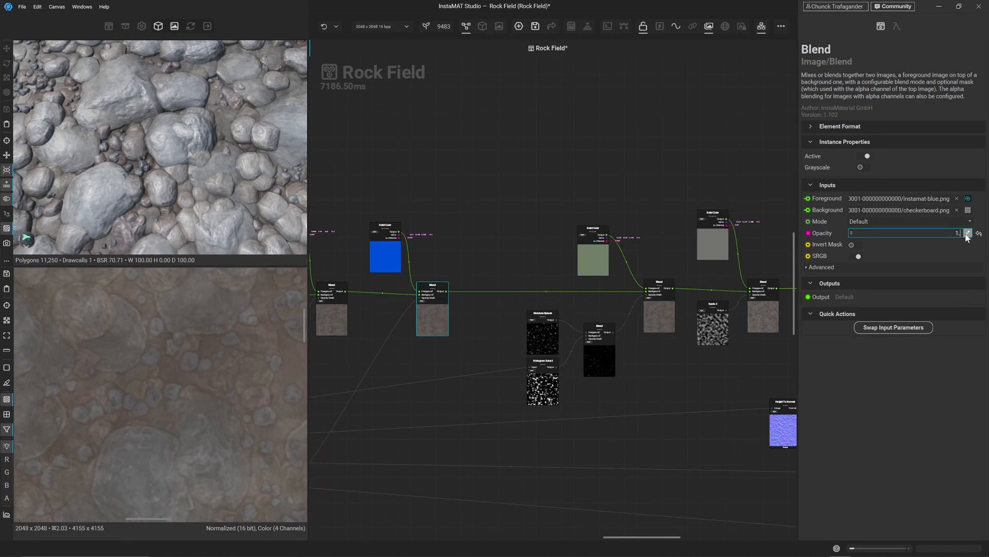
key("Return")
- Change the blue Solid Color to a green with hue 0.3848 and saturation 0.6131
left_click(389, 260)
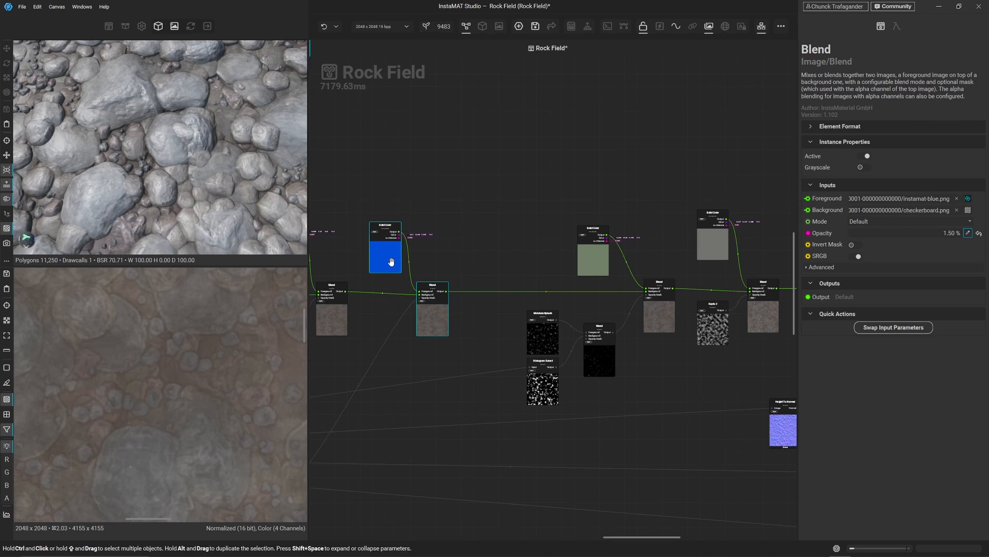
left_click(897, 177)
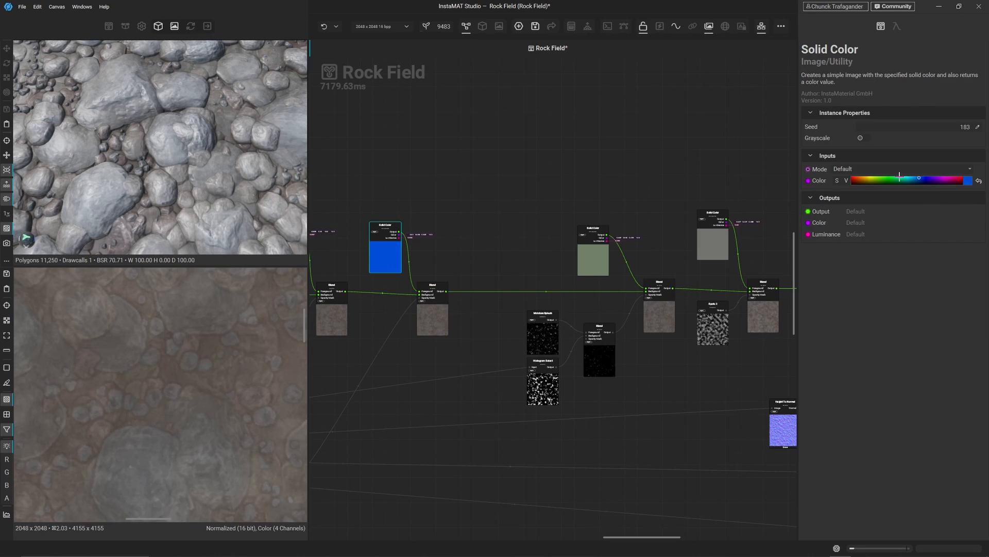
left_click_drag(897, 177, 894, 179)
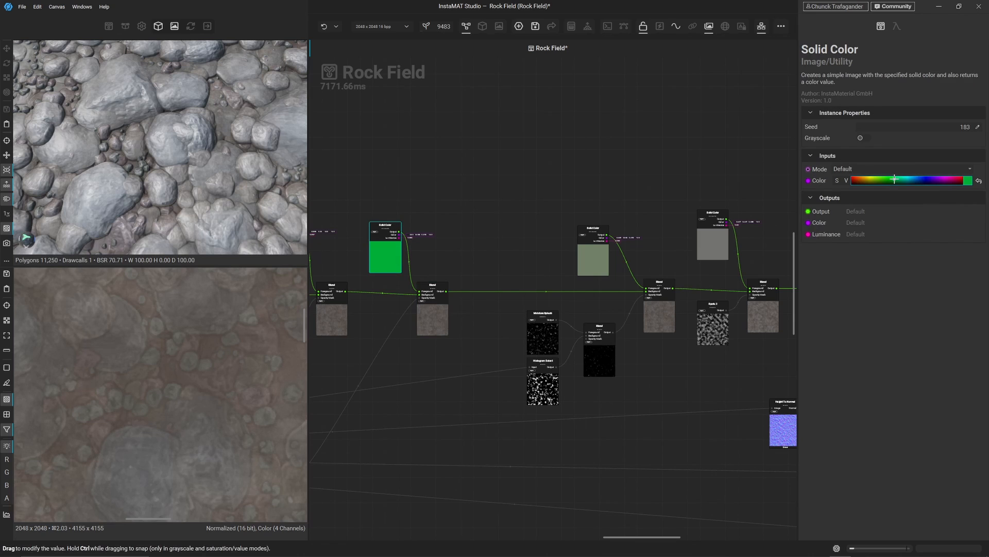
left_click(968, 180)
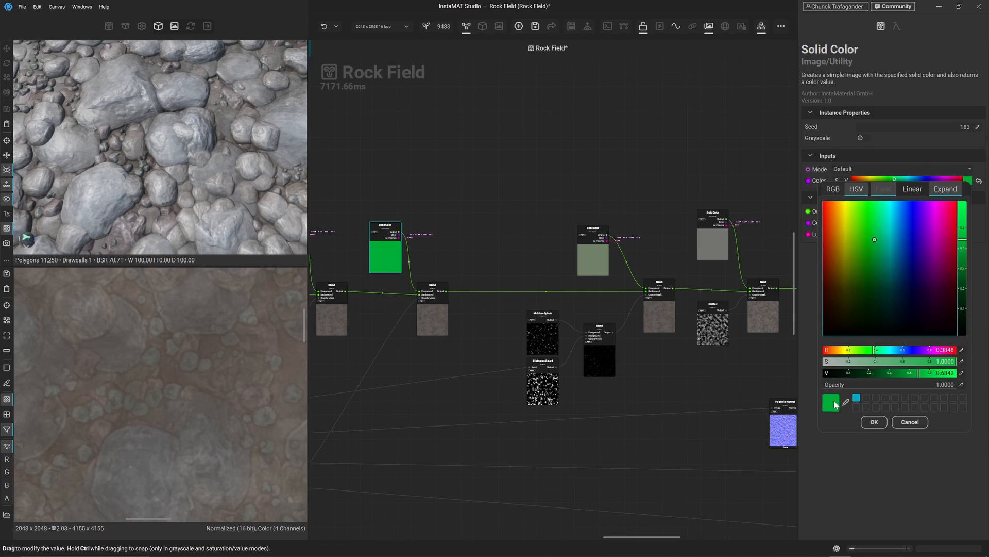
mouse_move(922, 360)
left_mouse_down()
mouse_move(895, 363)
mouse_move(904, 365)
left_mouse_up()
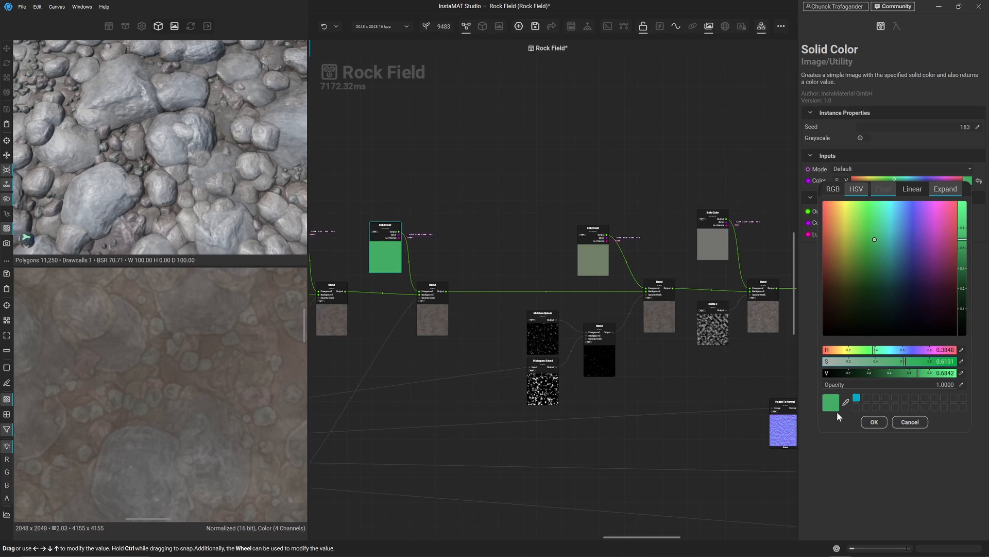
left_click(883, 422)
left_click(664, 375)
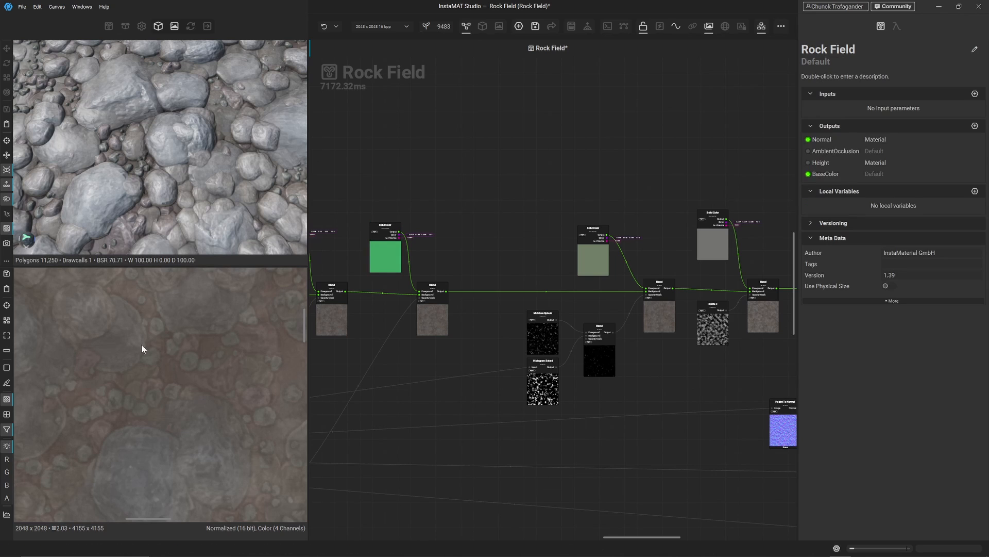
- Check the base colour as a whole in the 2D preview and save the Rock Field package
scroll(177, 392, "down", 5)
middle_click_drag(177, 392, 83, 385)
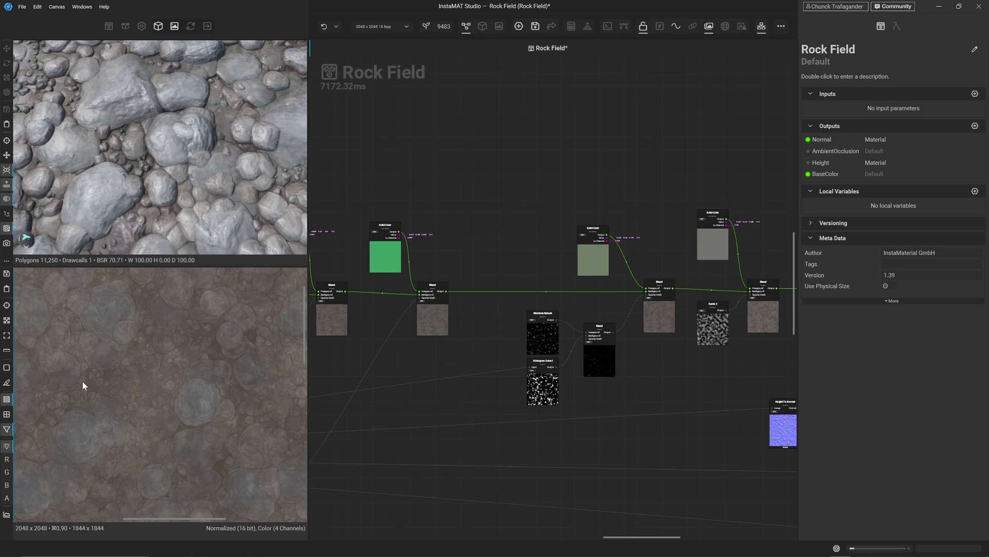
key("ctrl+s")
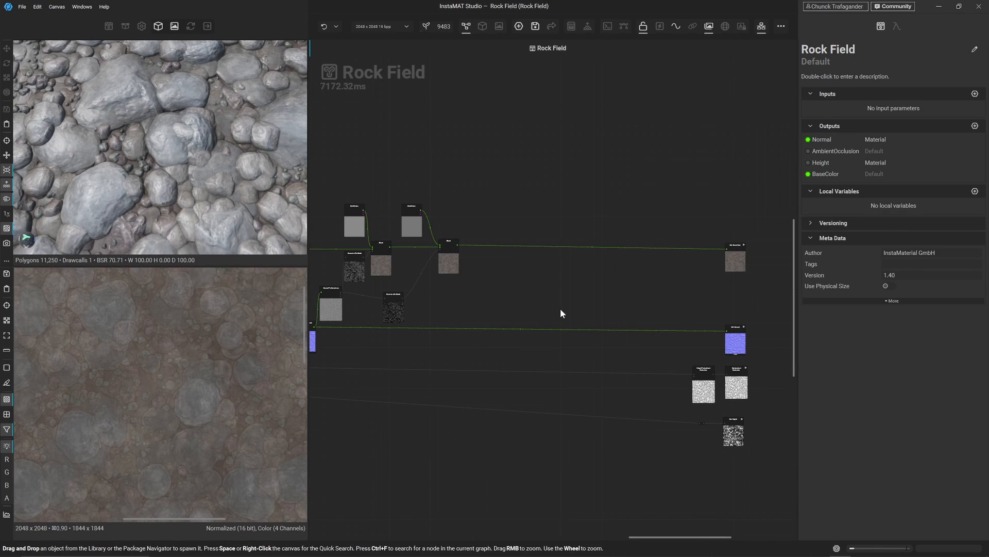
- Examine the base colour up close in the 2D preview and the whole rock surface in the 3D preview
scroll(161, 373, "up", 5)
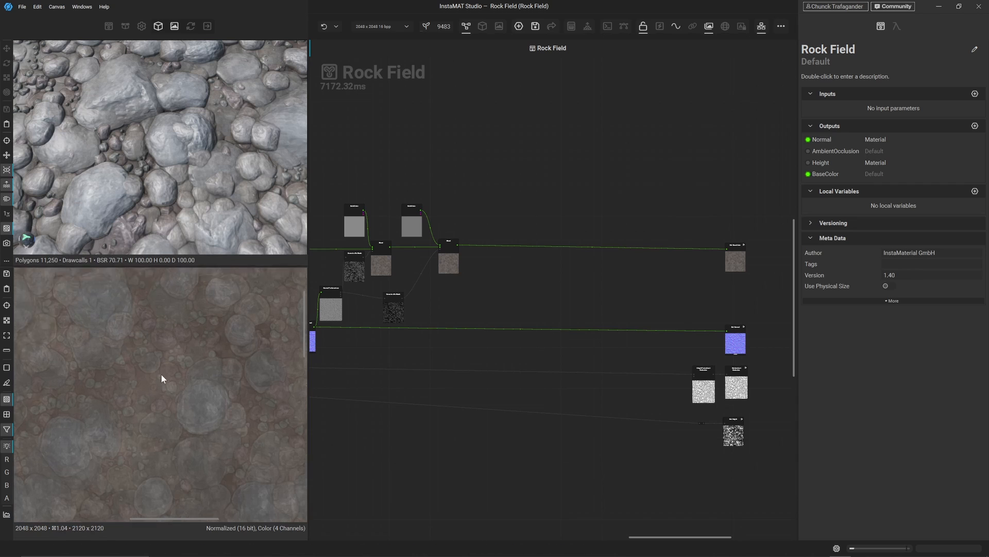
middle_click_drag(151, 355, 126, 440)
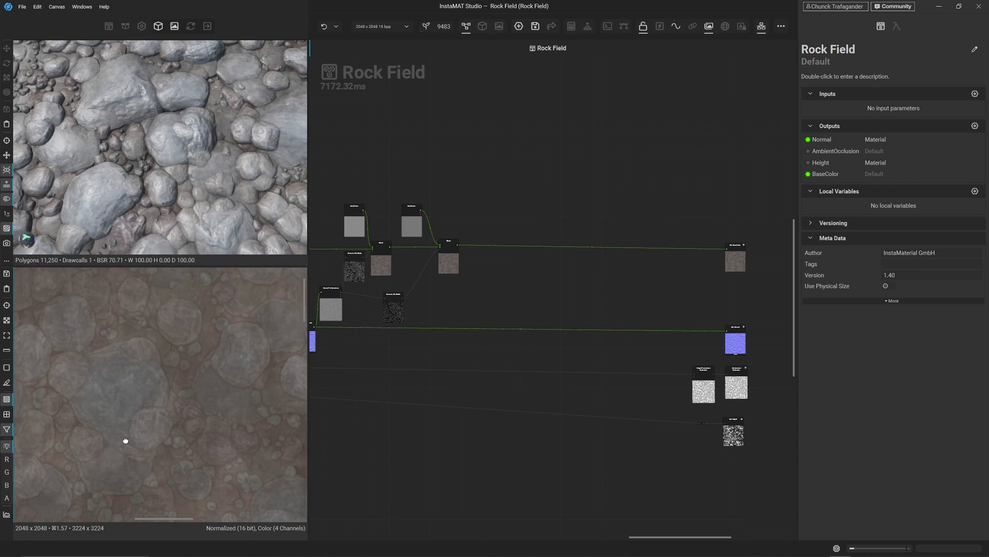
middle_click_drag(247, 394, 153, 355)
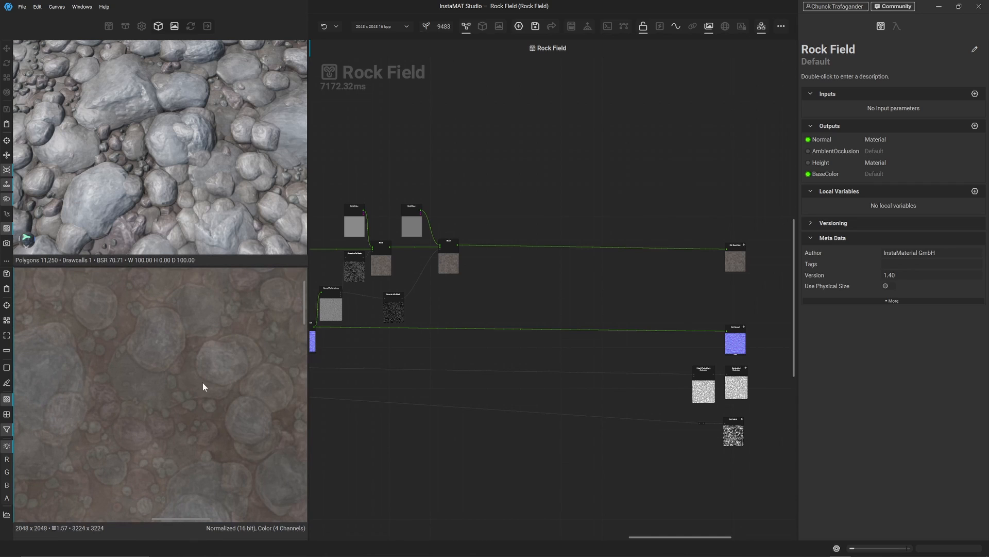
scroll(208, 404, "down", 2)
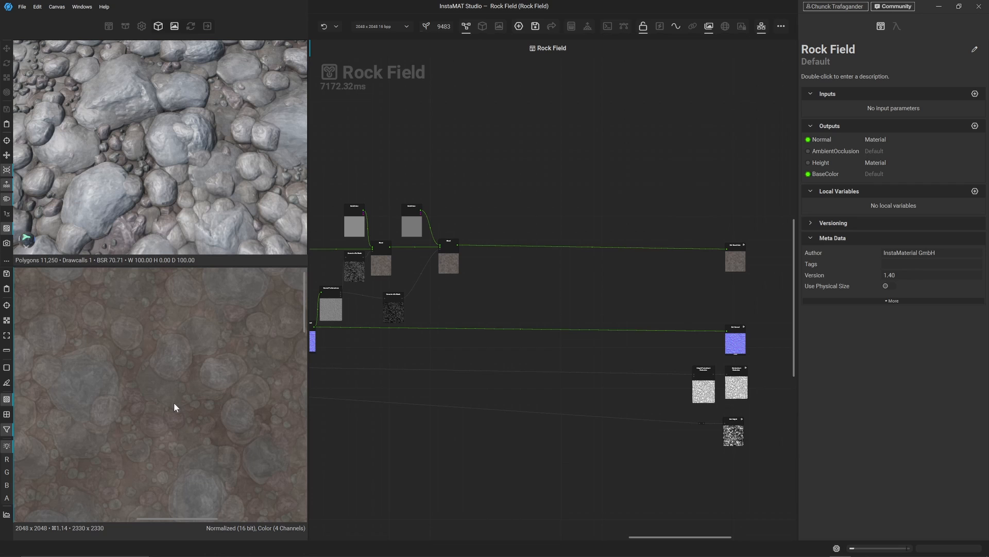
scroll(163, 177, "down", 5)
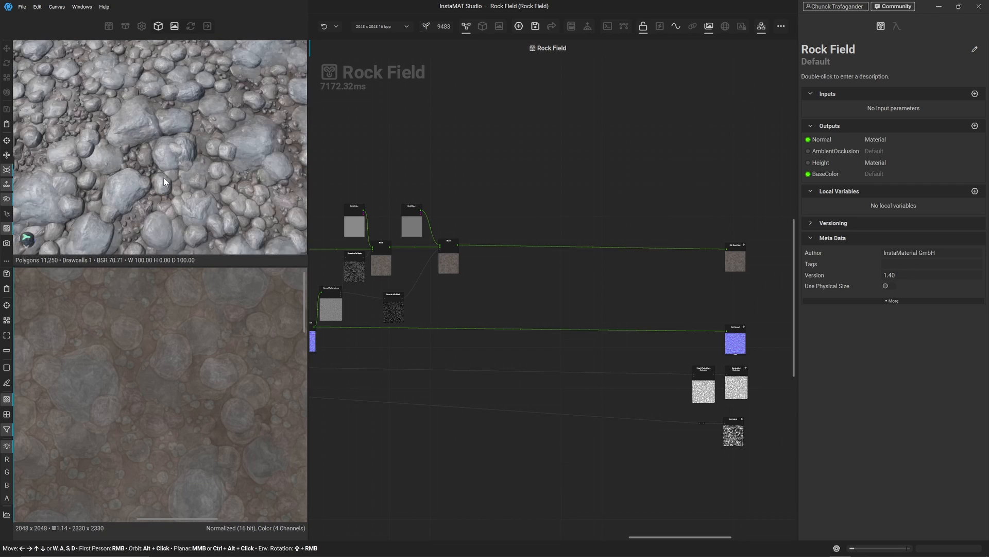
left_click_drag(205, 231, 209, 232, "alt")
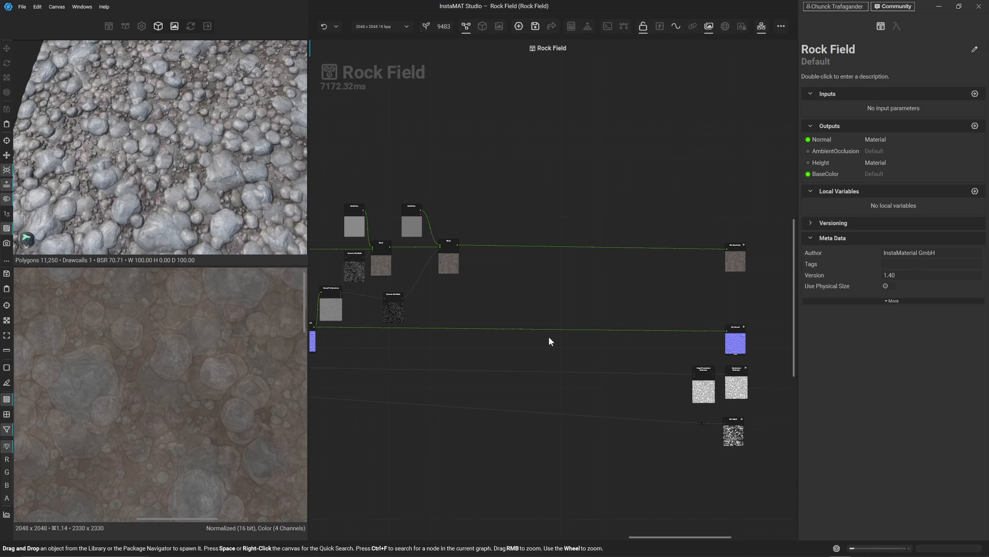
- Add Material Mask Dirt and Material Mask Dust nodes beside the final base colour Blend
scroll(548, 336, "up", 4)
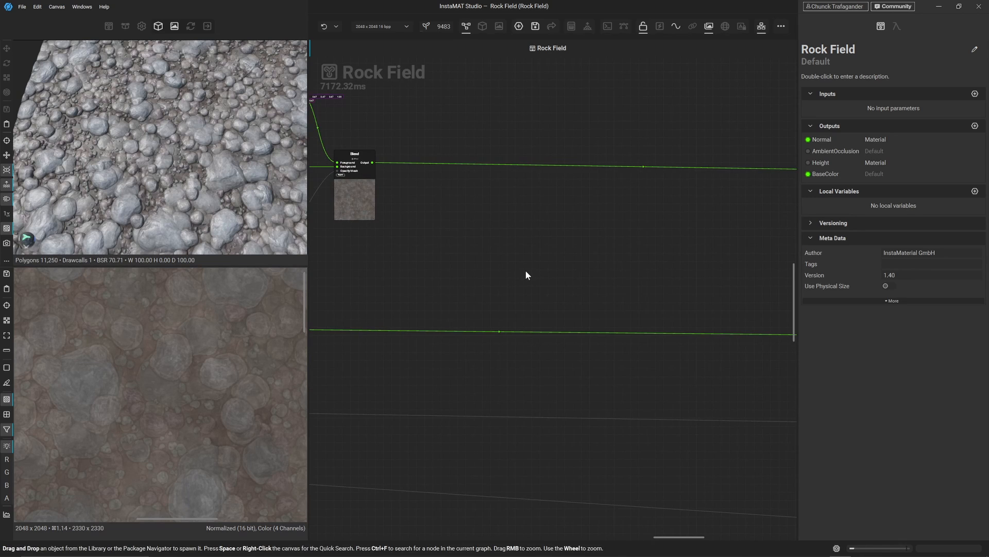
key("space")
type("material ma")
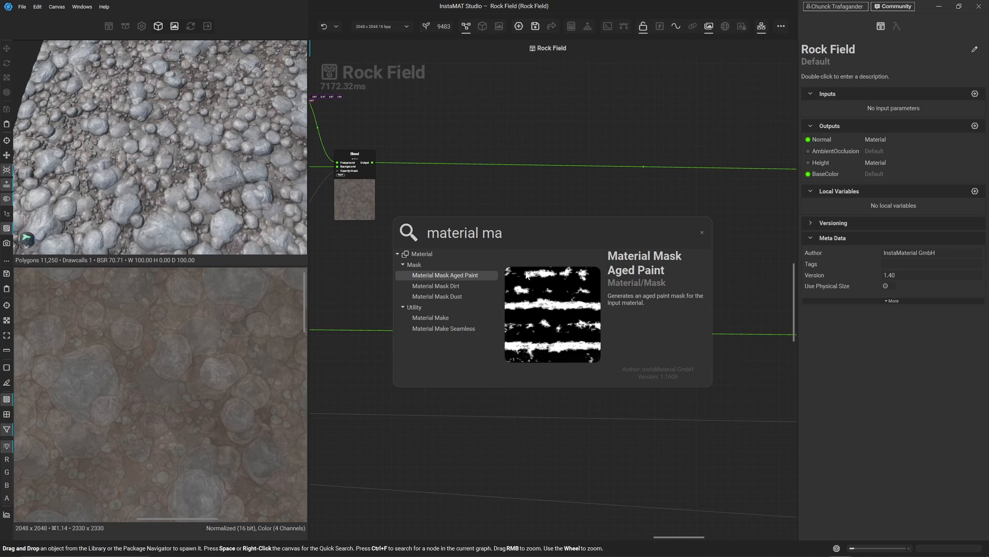
left_click(438, 287)
left_click_drag(417, 233, 418, 212)
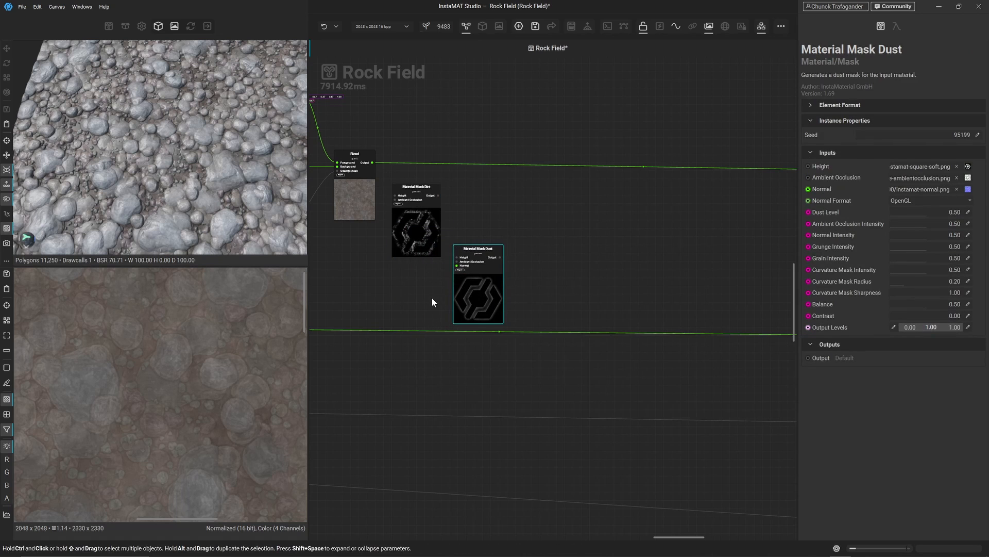
- Preview the Material Mask Dirt and Material Mask Dust outputs in the 2D view to compare their default masks
left_click(430, 296)
left_click(424, 242)
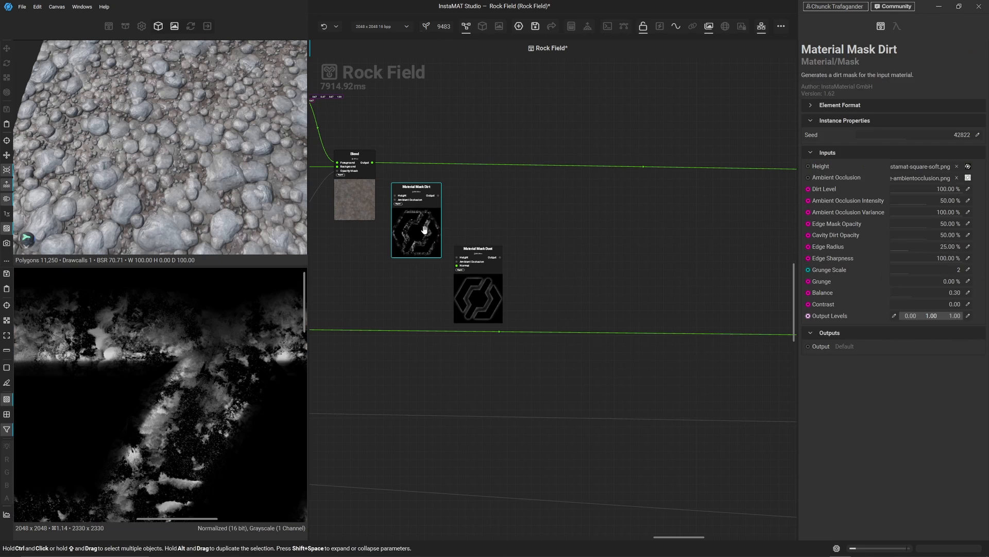
scroll(221, 364, "down", 3)
middle_click_drag(157, 434, 218, 325)
scroll(212, 356, "up", 3)
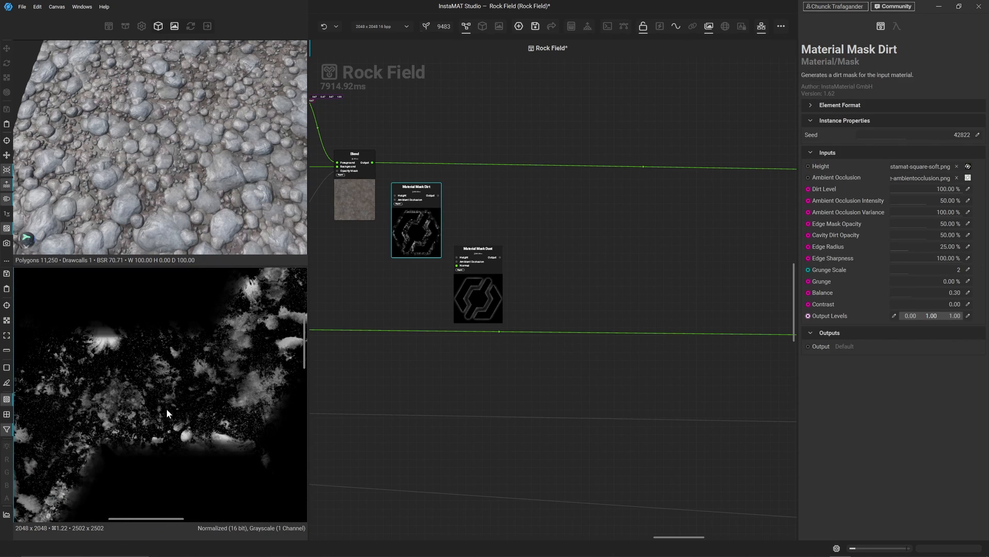
left_click(480, 290)
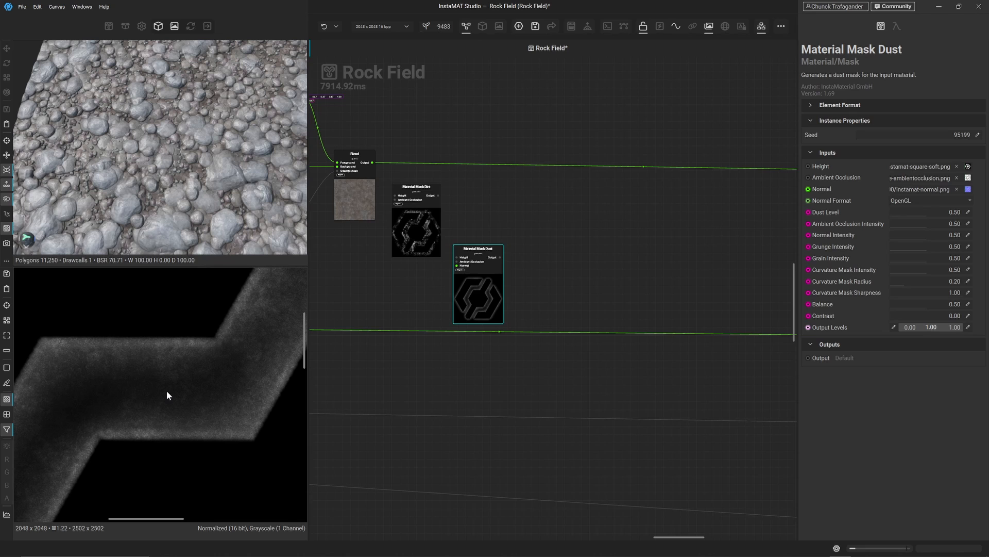
scroll(440, 266, "up", 3)
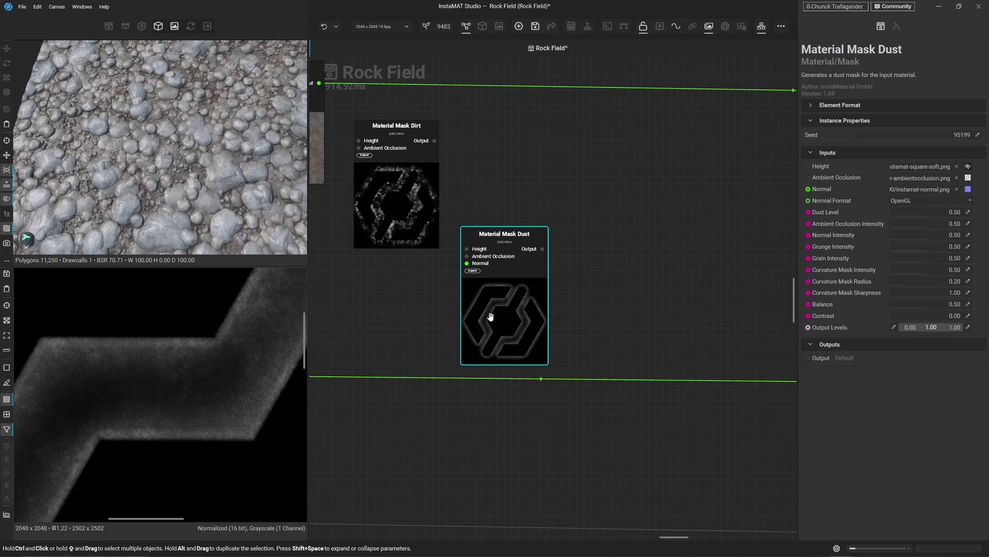
- Connect height and ambient occlusion to both masks and the normal to Material Mask Dust, and move the Dust node further below the Dirt node
scroll(490, 317, "down", 5)
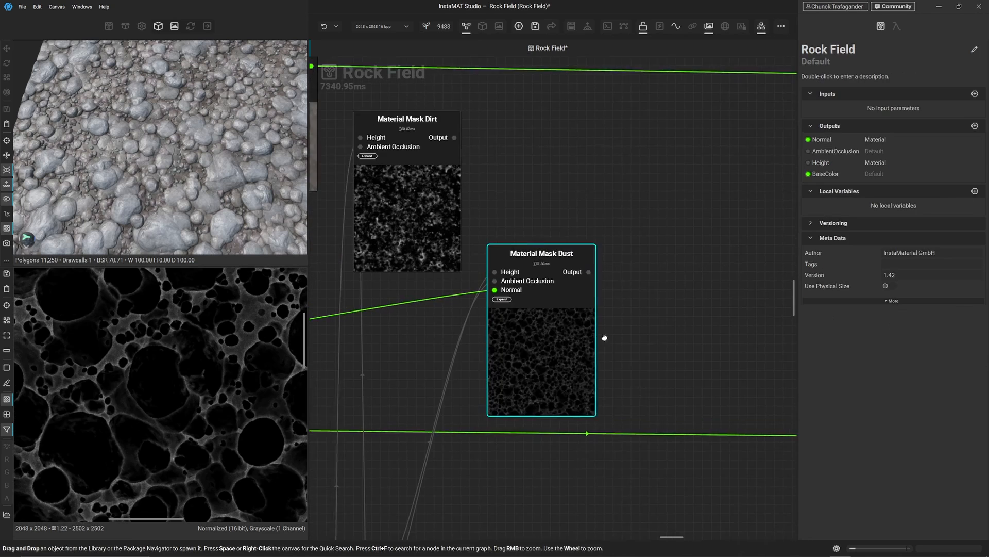
middle_click_drag(586, 336, 603, 342)
left_click(570, 352)
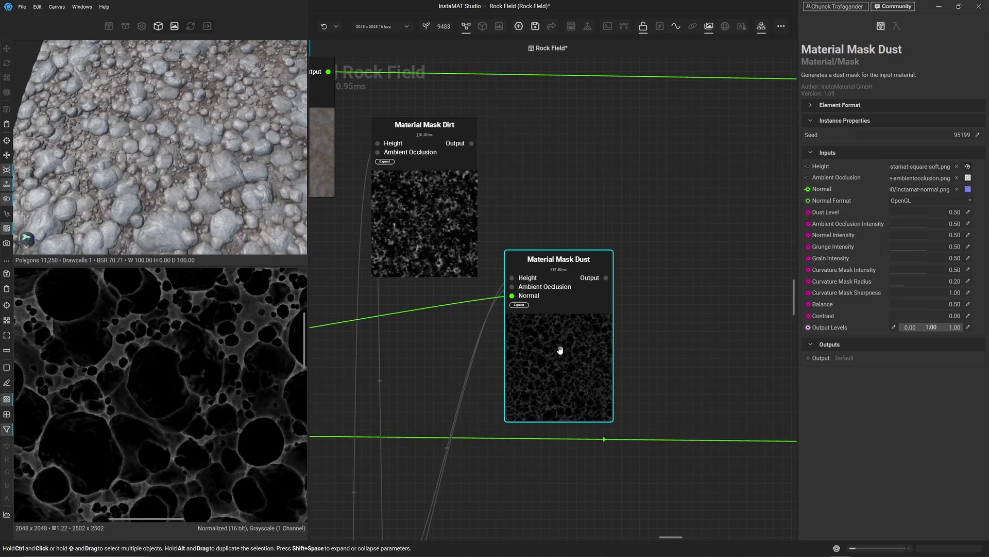
left_click_drag(554, 350, 578, 412)
left_click(446, 236)
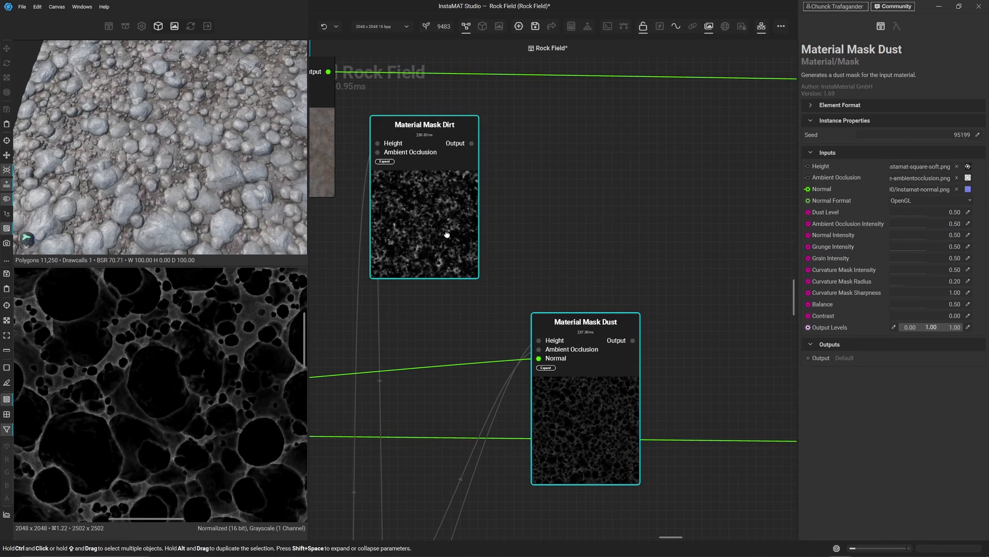
- Move Material Mask Dirt closer above the Dust node and compare the two masks' coverage between the rocks in the 2D preview
left_click_drag(446, 237, 541, 251)
scroll(185, 398, "down", 3)
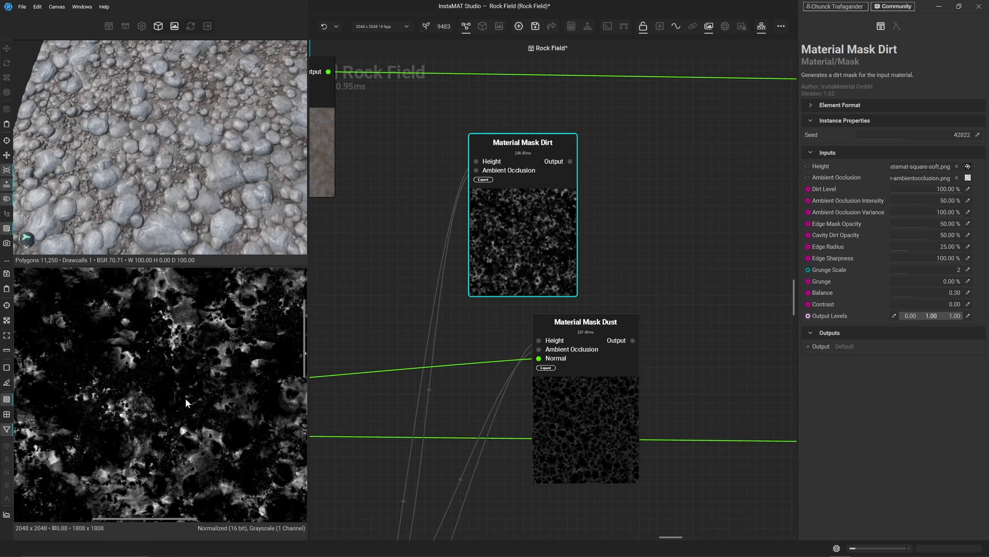
scroll(160, 432, "up", 5)
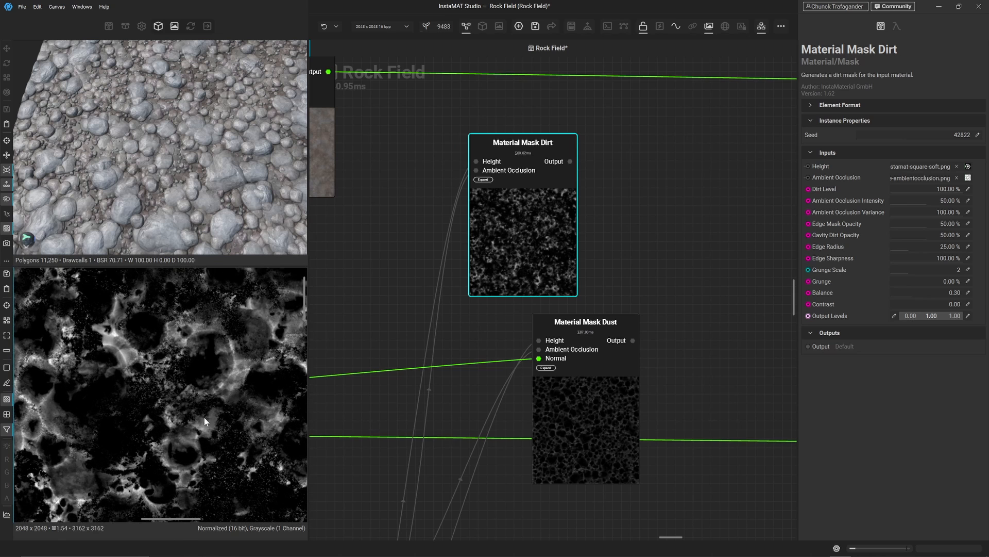
middle_click_drag(172, 451, 172, 375)
left_click(588, 407)
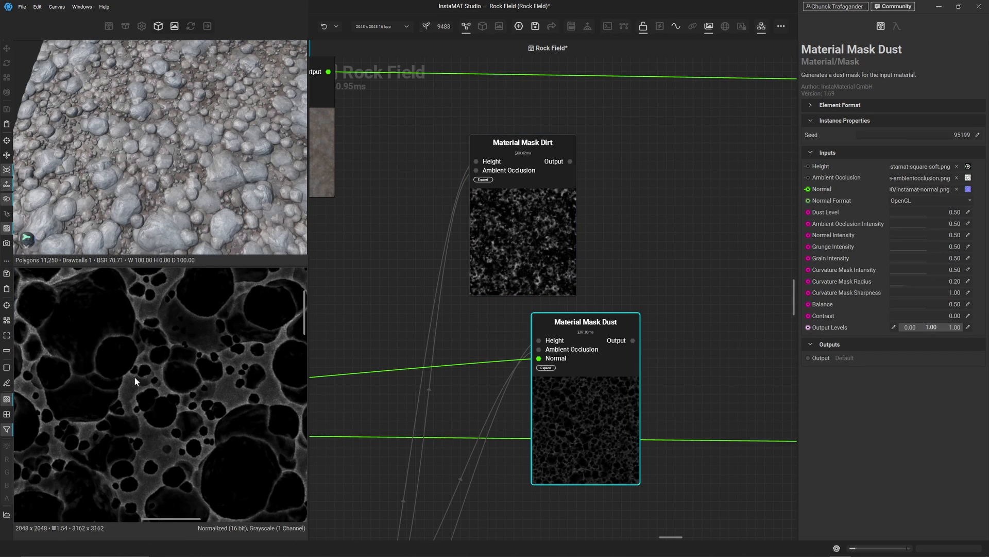
middle_click_drag(88, 380, 229, 366)
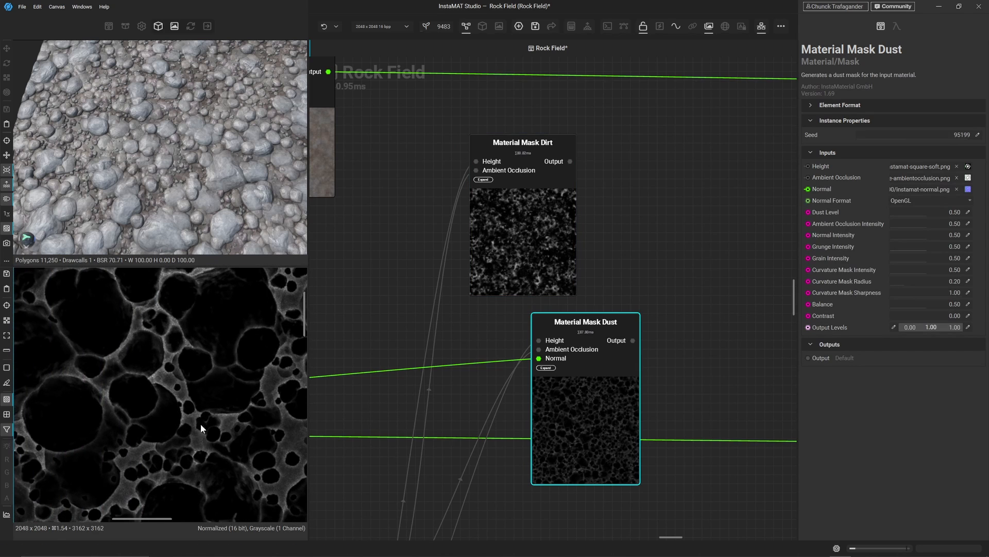
middle_click_drag(197, 439, 215, 401)
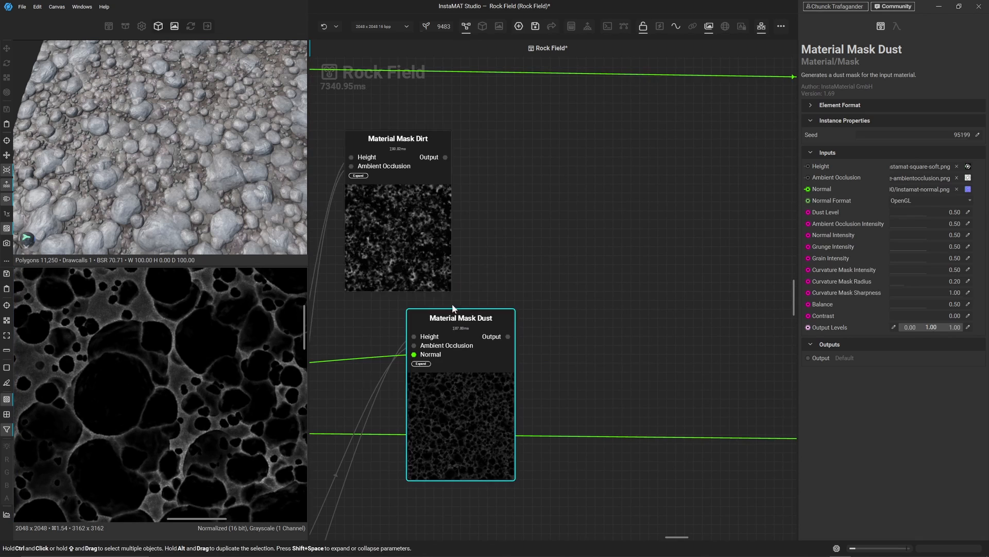
- Align Material Mask Dirt above Material Mask Dust and add a Blend with dirt as Foreground and dust as Background
left_click_drag(421, 285, 480, 290)
left_click_drag(507, 166, 570, 252)
key("Return")
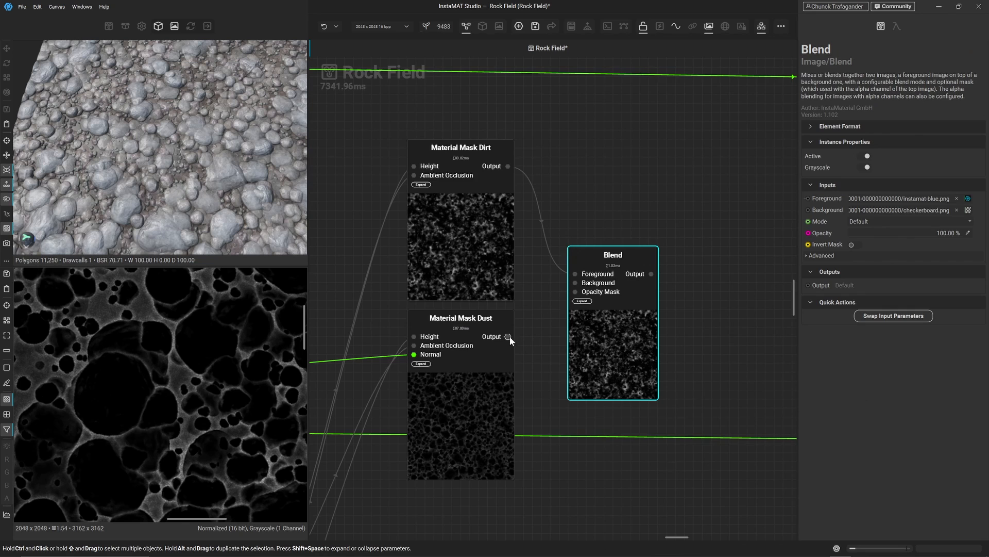
left_click_drag(509, 336, 570, 281)
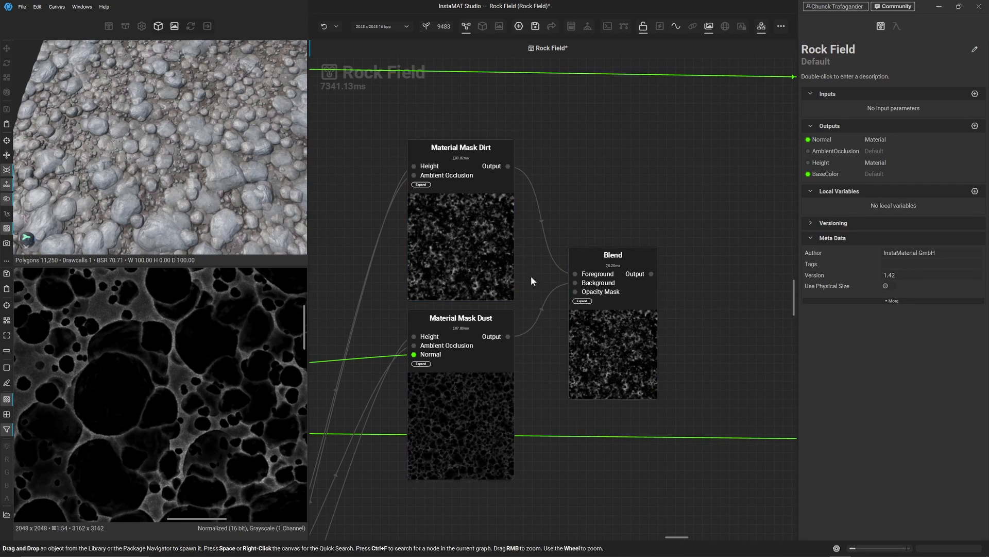
- Set the dirt and dust Blend's mode to Screen and inspect the combined mask in the 2D preview
left_click(614, 343)
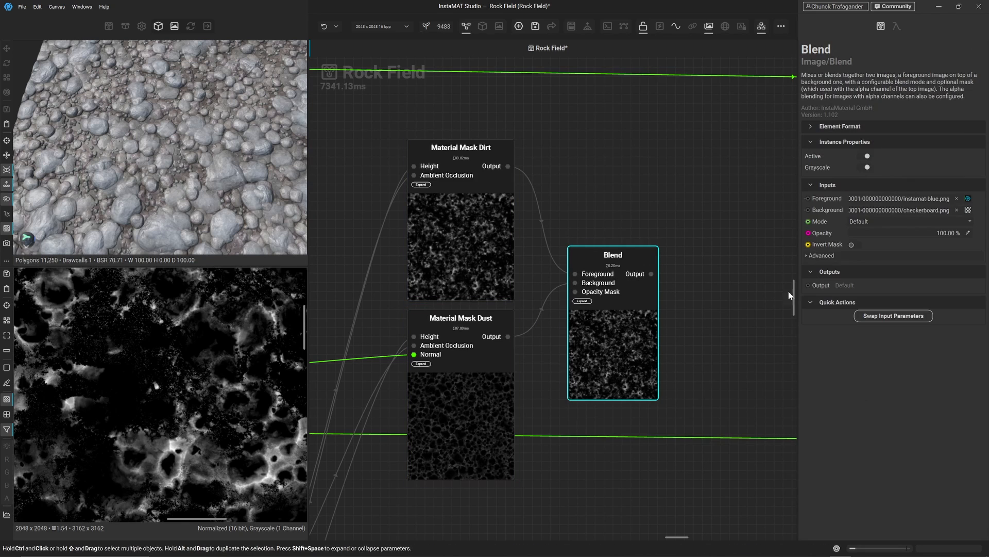
left_click(912, 221)
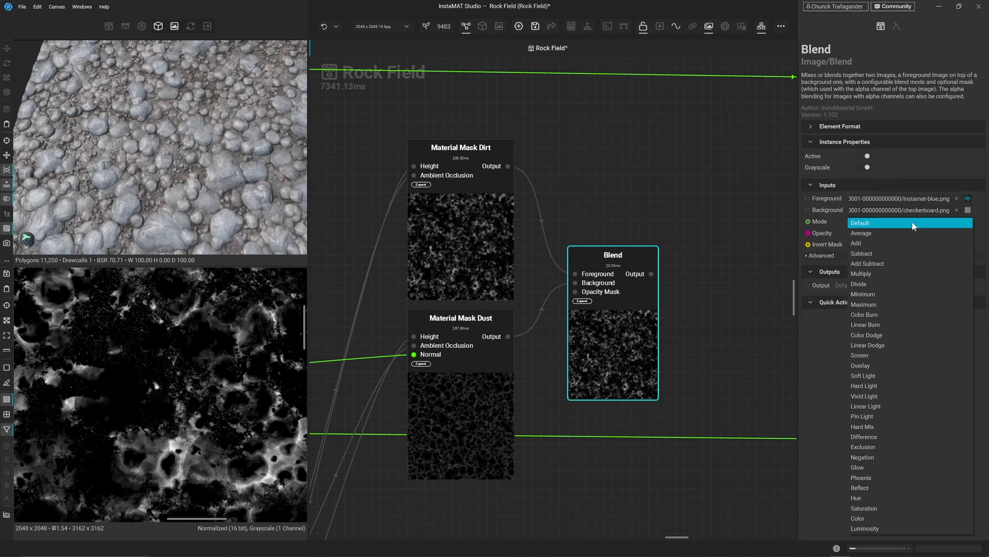
left_click(886, 353)
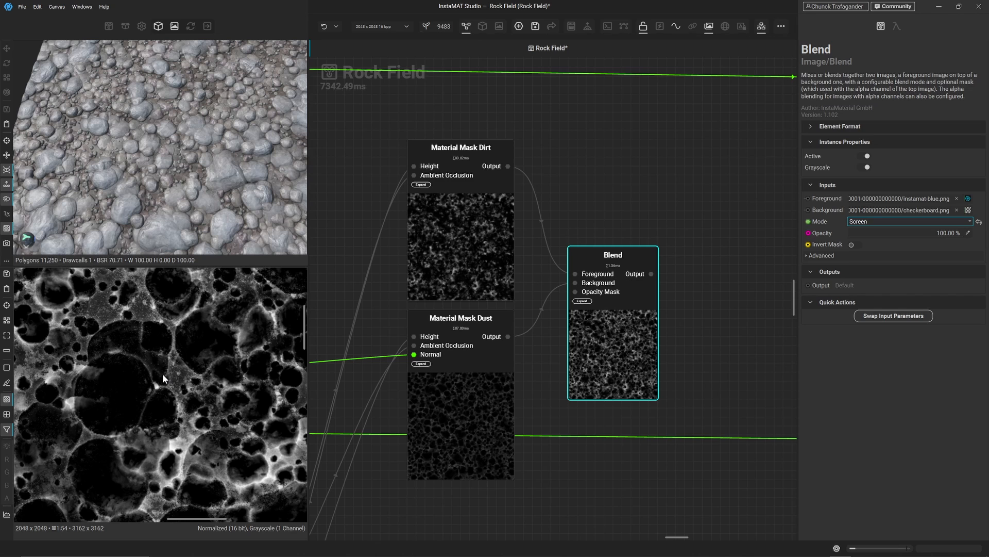
scroll(181, 374, "down", 5)
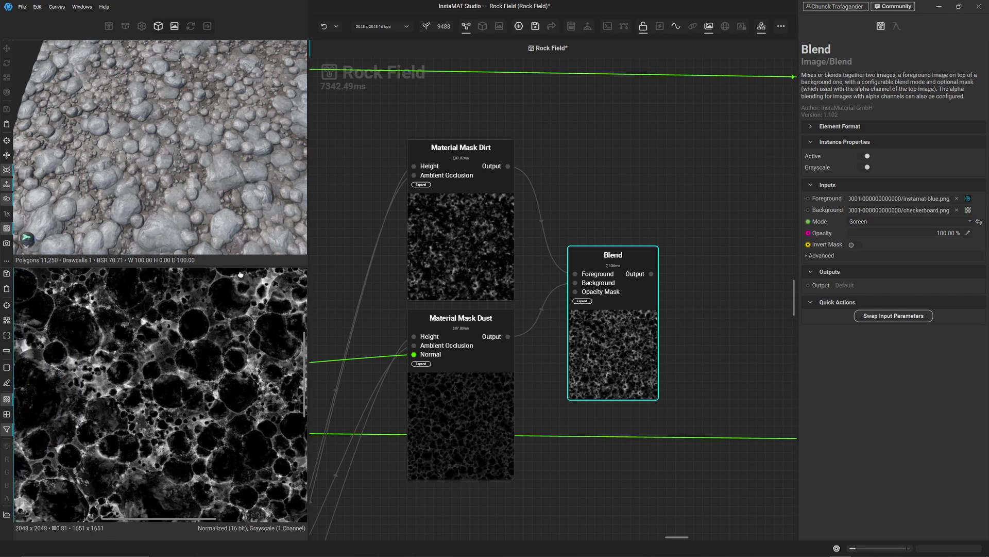
middle_click_drag(240, 274, 151, 354)
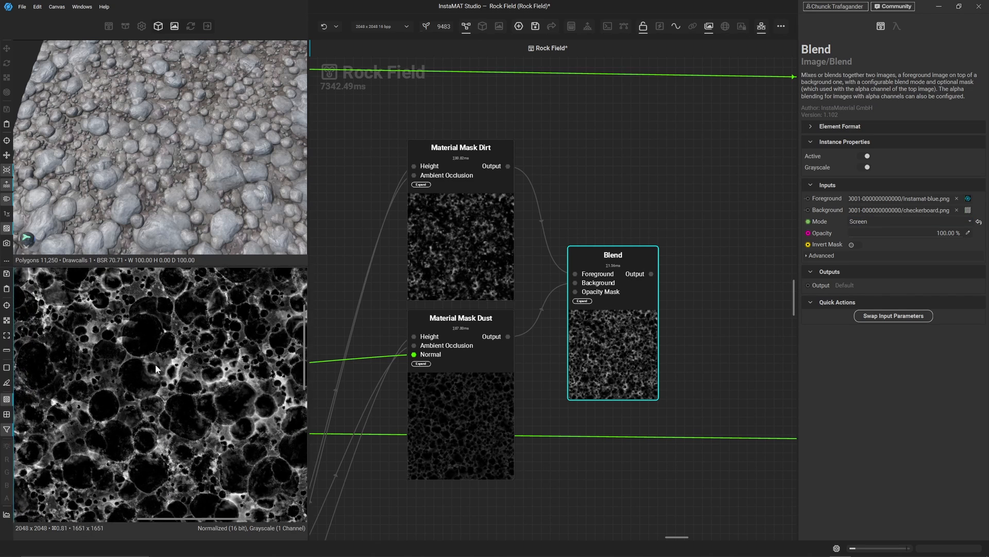
scroll(156, 369, "up", 4)
scroll(531, 267, "down", 3)
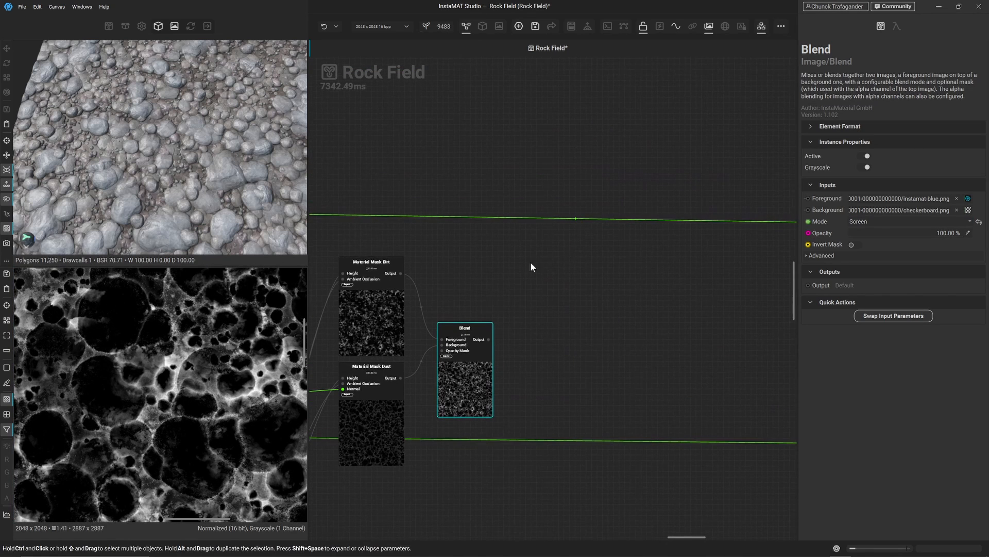
- Insert a Blend into the base colour connection with base colour as Background and the combined dirt and dust mask as Opacity Mask
key("space")
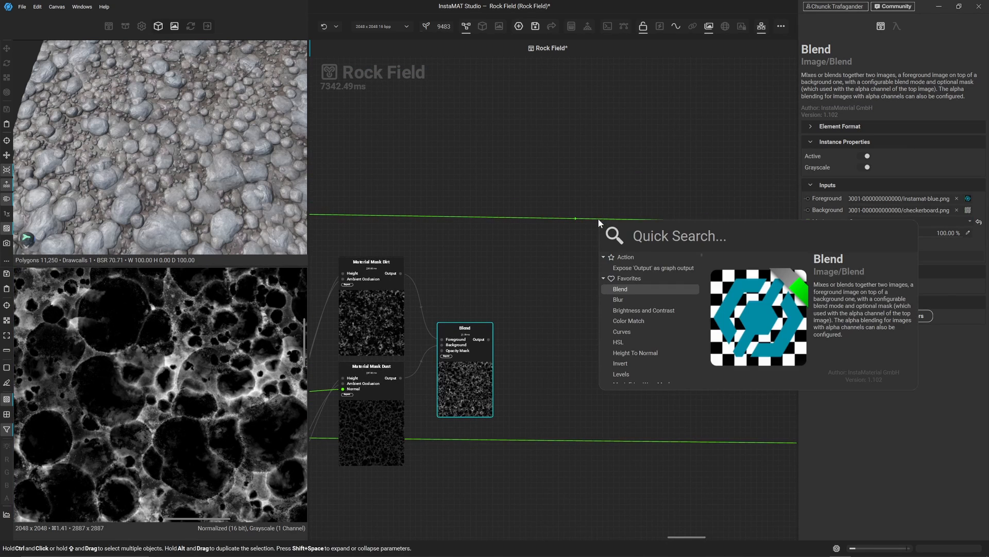
key("Return")
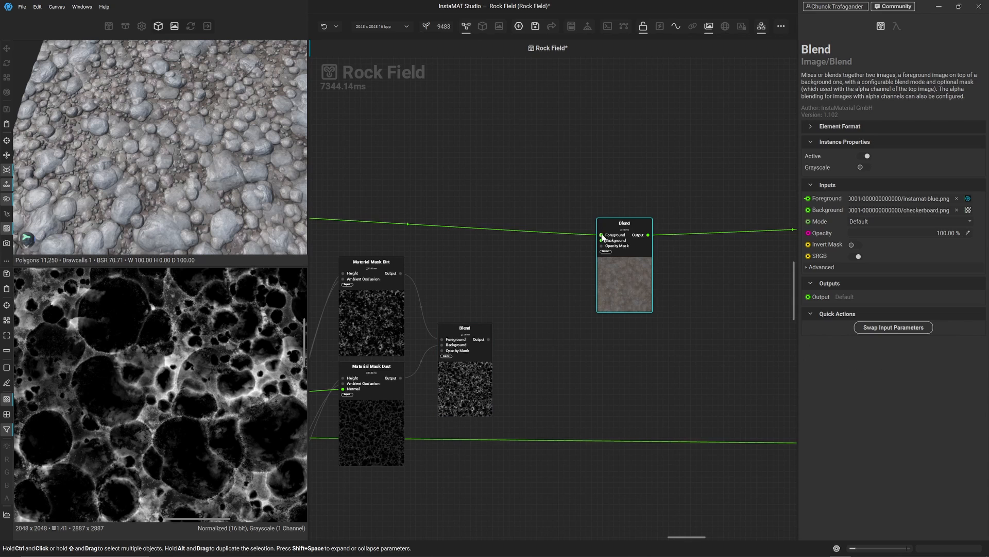
left_click_drag(603, 236, 488, 338)
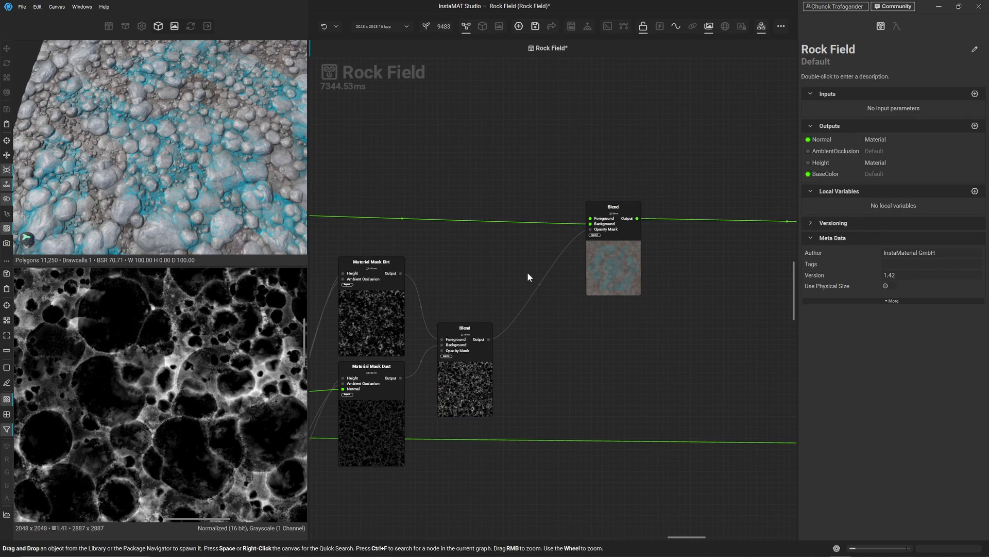
scroll(249, 127, "up", 5)
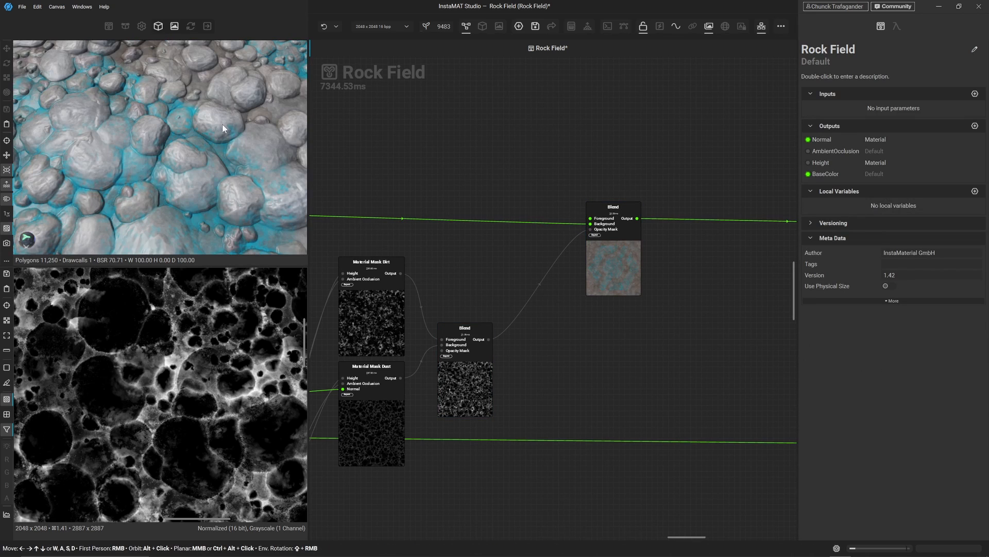
left_click_drag(165, 196, 230, 164, "alt")
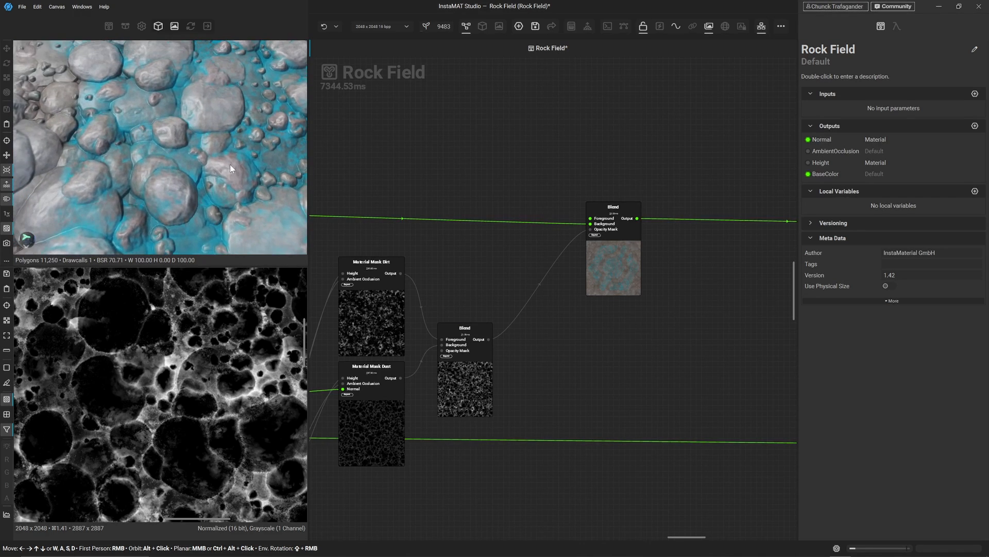
scroll(231, 172, "down", 3)
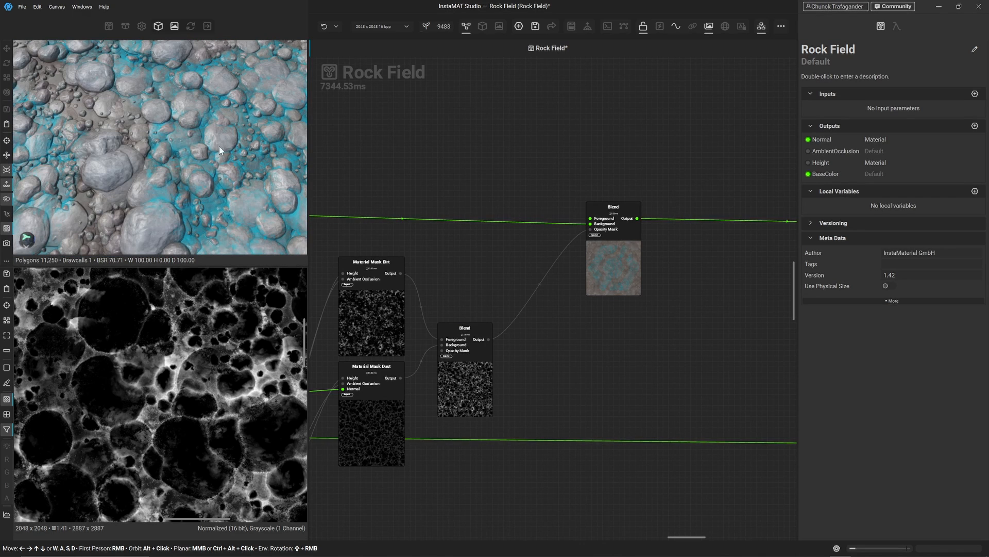
left_click_drag(168, 148, 135, 172, "alt")
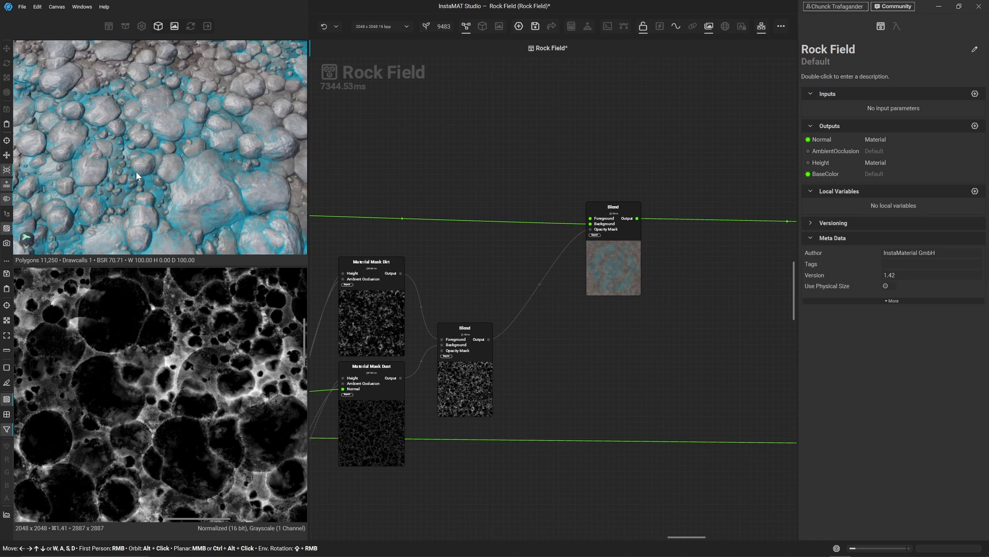
- Add a Solid Color node above the base colour line and connect its output to the new Blend's Foreground
key("space")
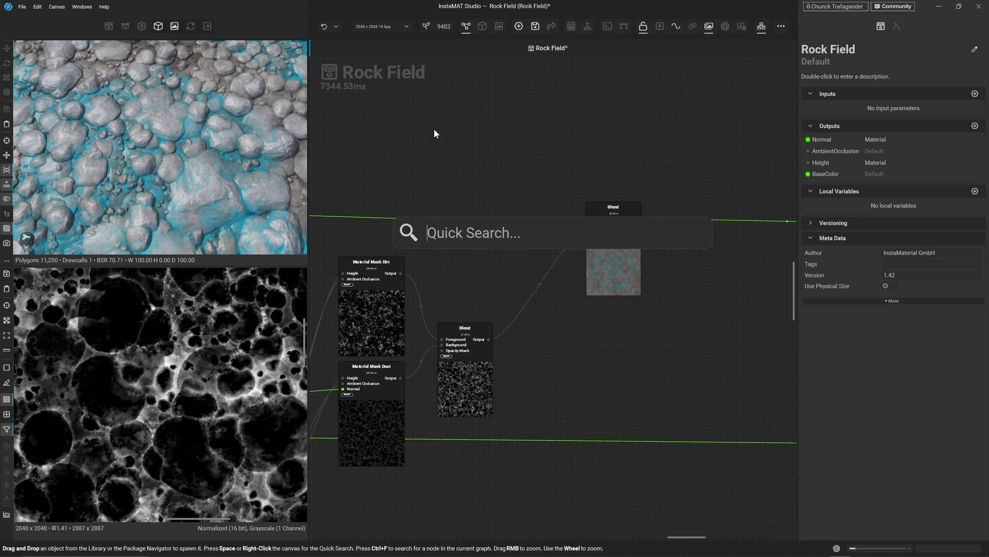
type("so")
key("Return")
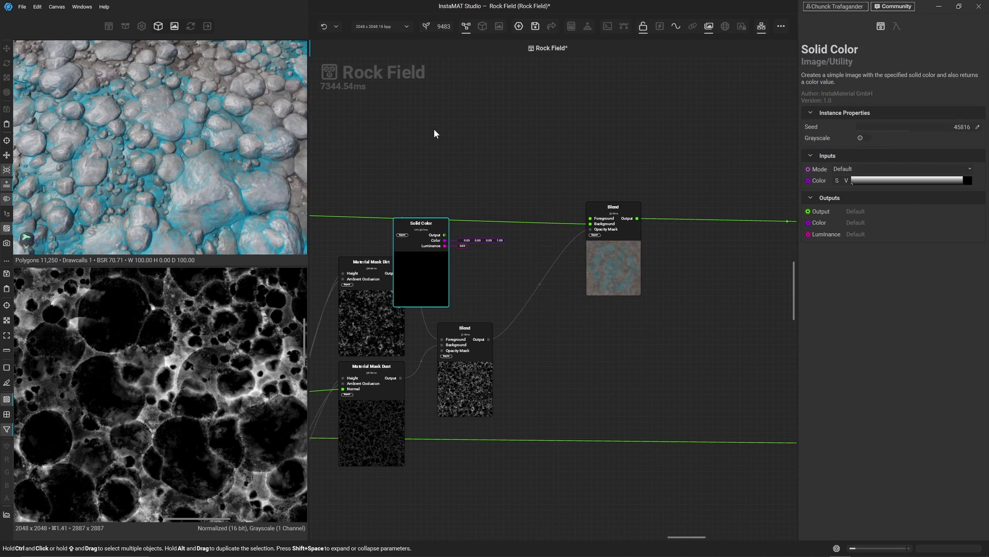
left_click_drag(414, 280, 459, 160)
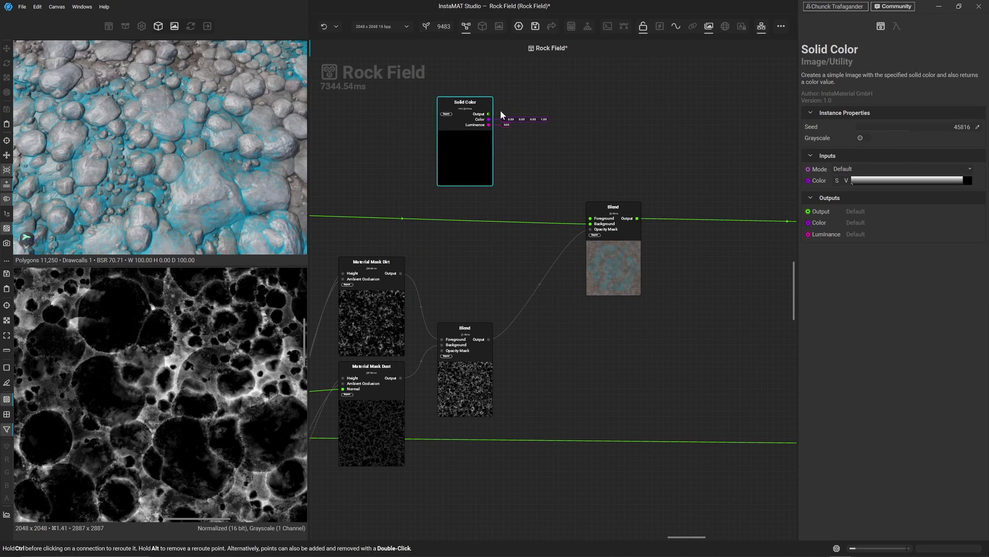
left_click_drag(489, 114, 595, 221)
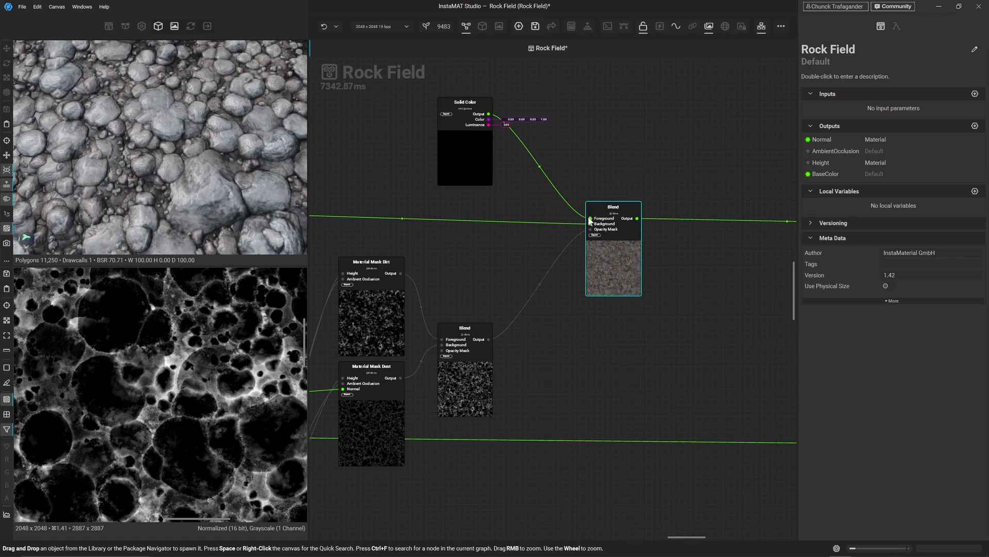
- Set the Solid Color to a dark brown sampled from the ground between the rocks, HSV 0.1333, 0.4082, 0.1922
left_click(467, 160)
left_click(968, 180)
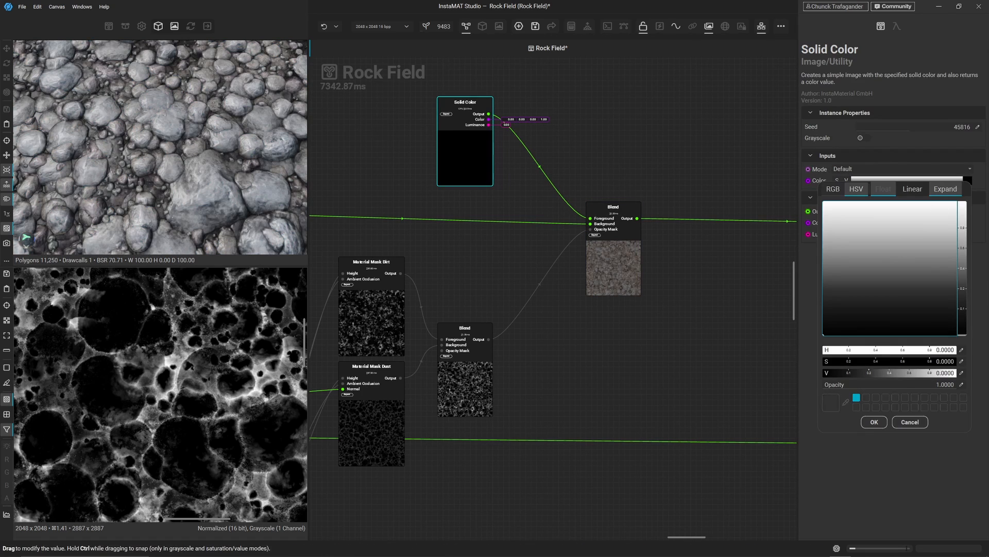
left_click(73, 169)
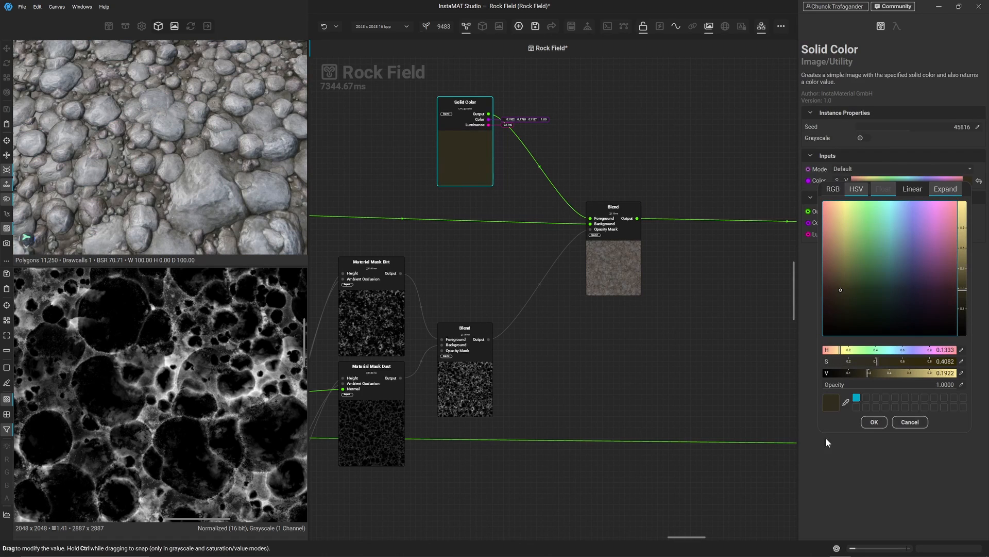
left_click(882, 420)
left_click(652, 365)
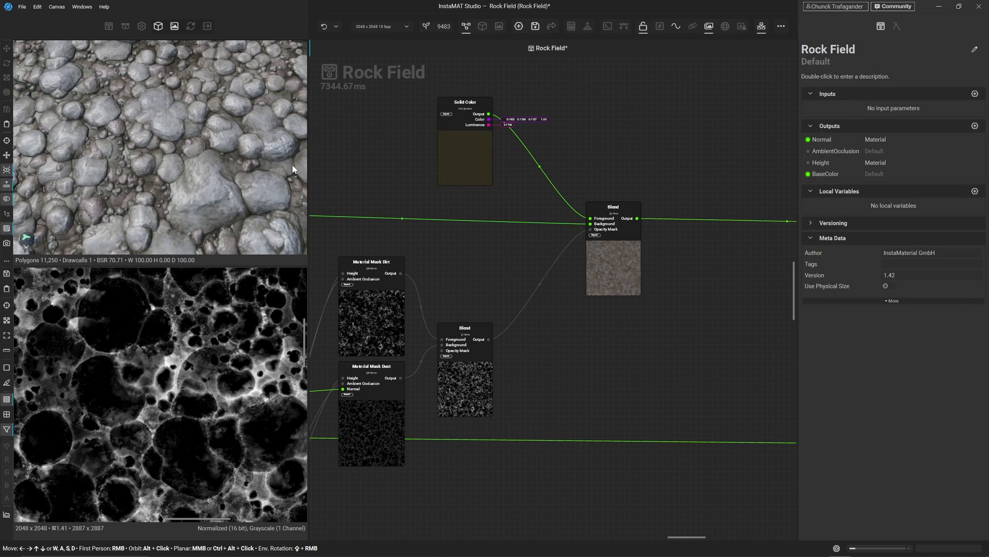
- Examine the dirt colour in the gaps between the rocks from several angles and distances in the 3D preview
left_click_drag(230, 133, 278, 145, "alt")
scroll(273, 154, "down", 3)
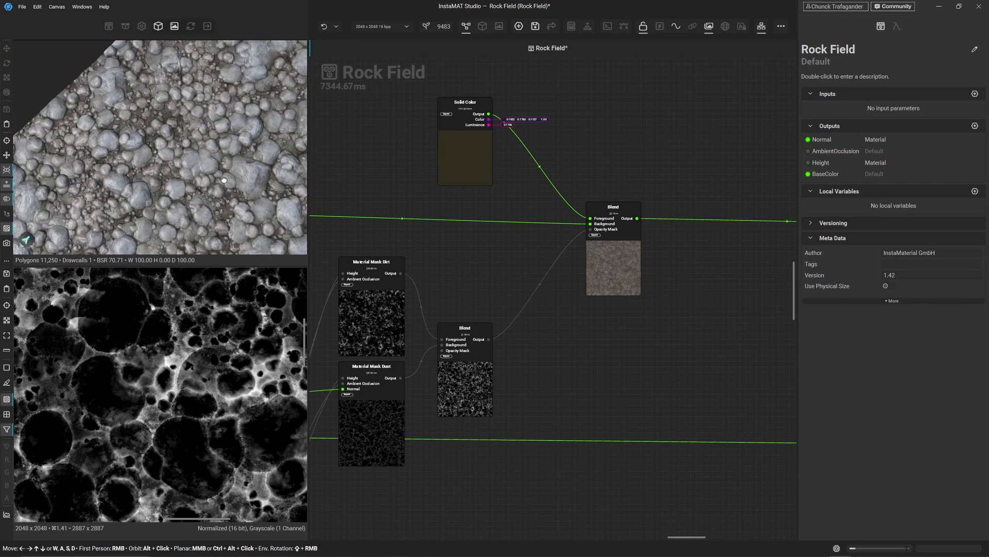
middle_click_drag(221, 177, 162, 114)
scroll(157, 108, "up", 5)
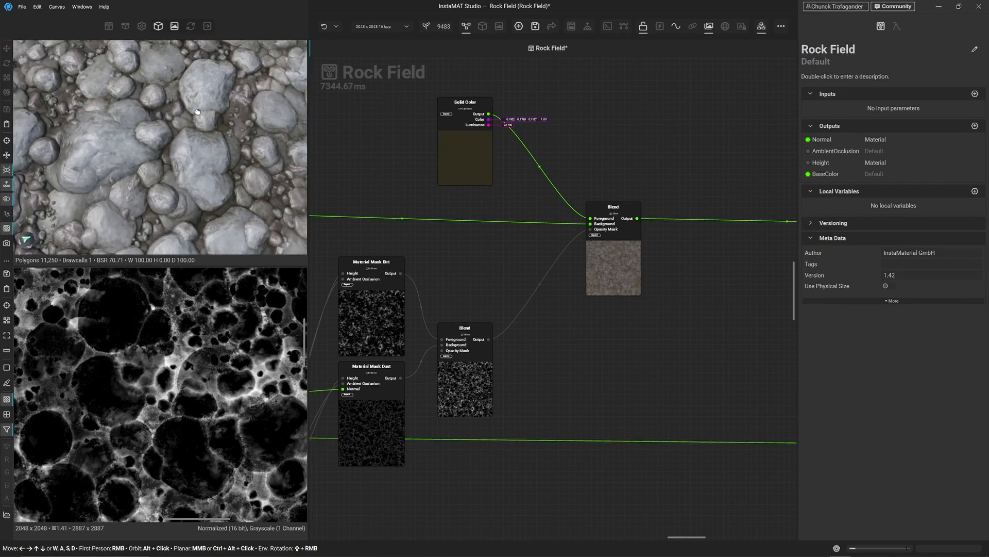
left_click_drag(153, 102, 147, 113, "alt")
middle_click_drag(182, 91, 133, 135)
left_click_drag(152, 153, 160, 122, "alt")
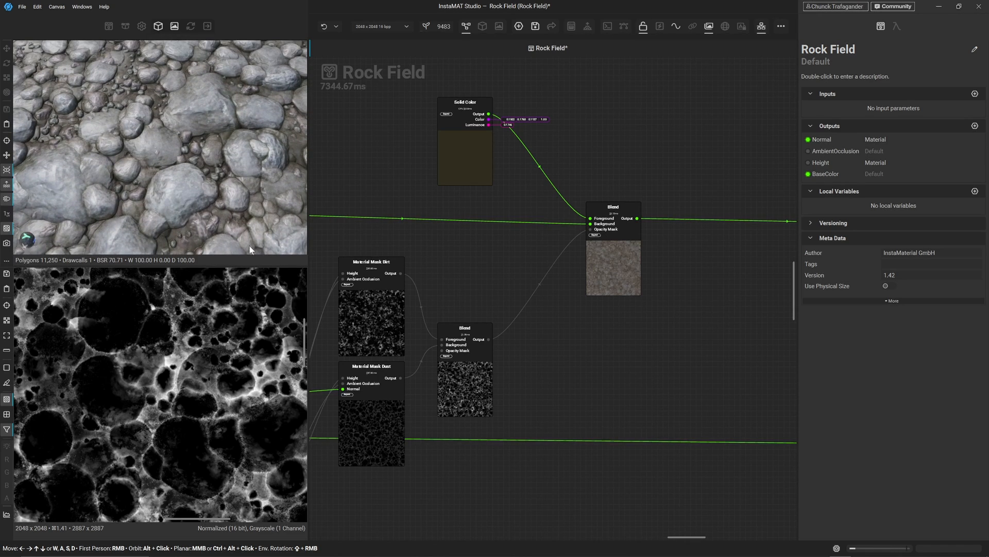
- Review the settings of the Screen Blend and both mask nodes, and move all three nodes closer to the base colour Blend
left_click(464, 395)
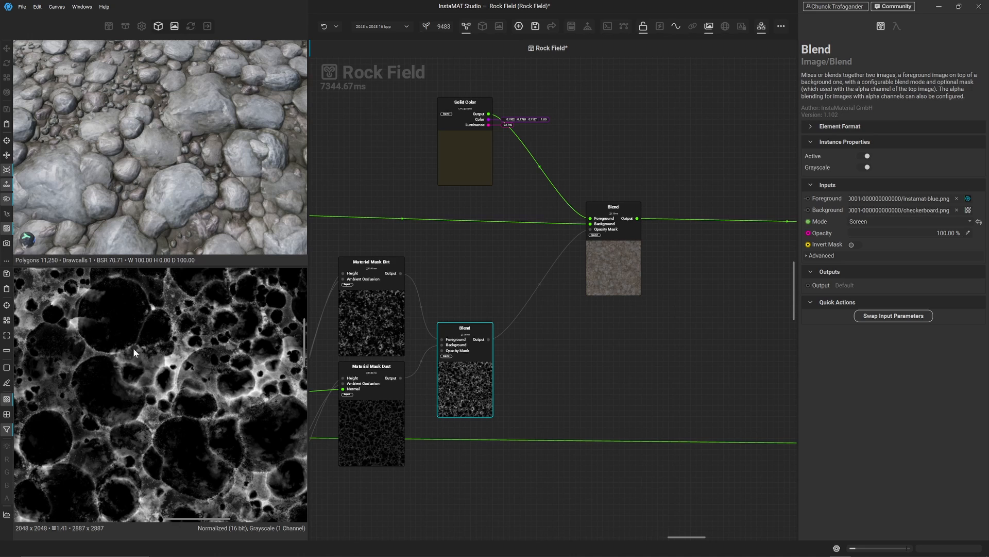
left_click(360, 324)
left_click(366, 371, "ctrl")
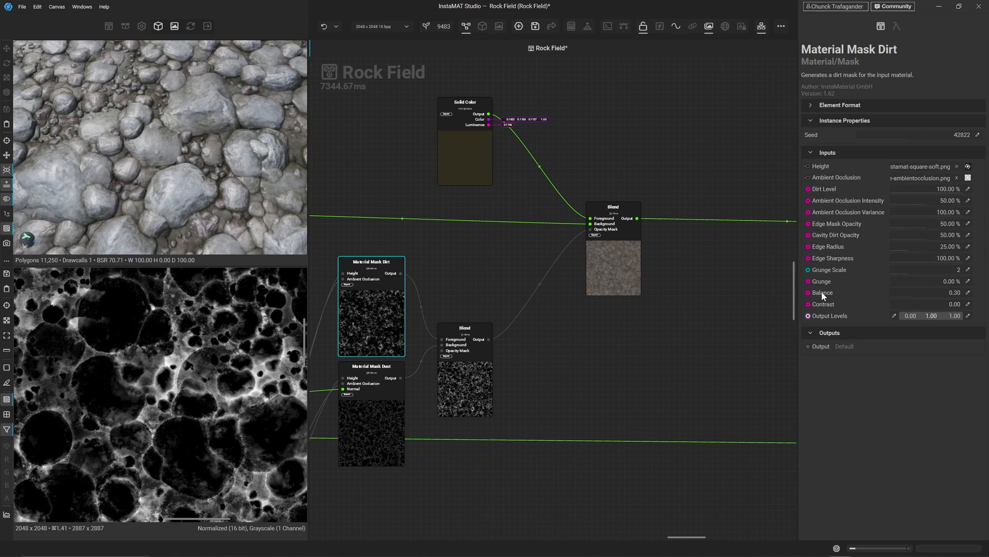
left_click(382, 419)
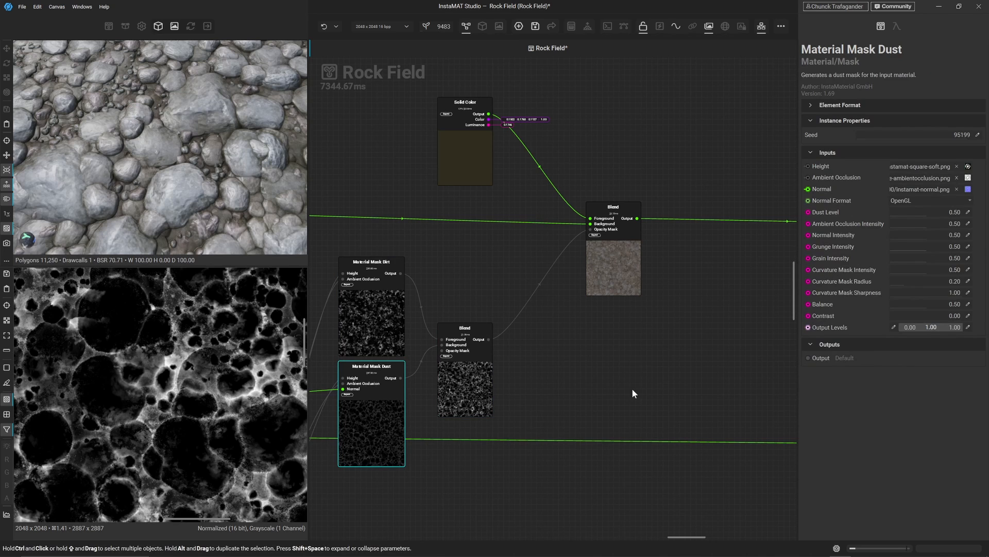
left_click_drag(508, 269, 437, 392)
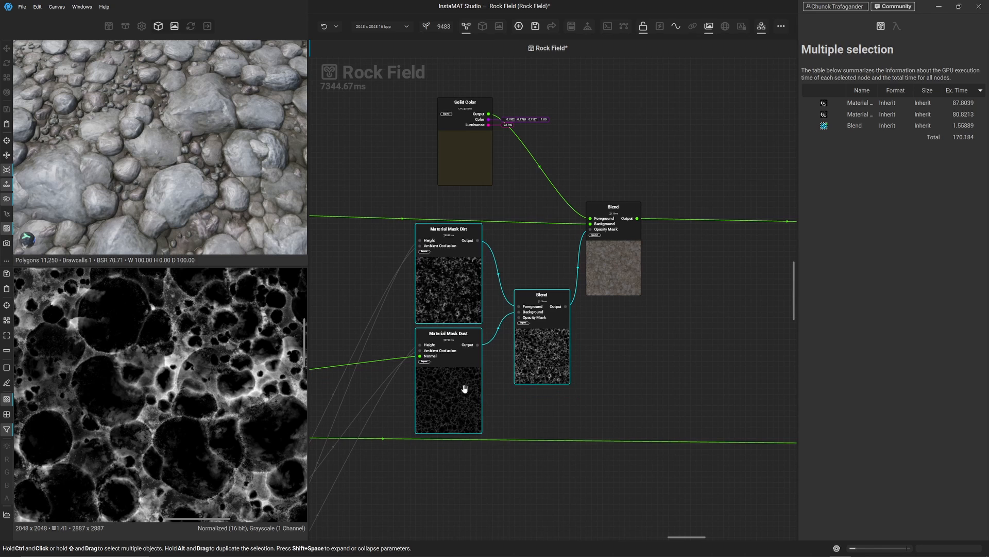
left_click(493, 391)
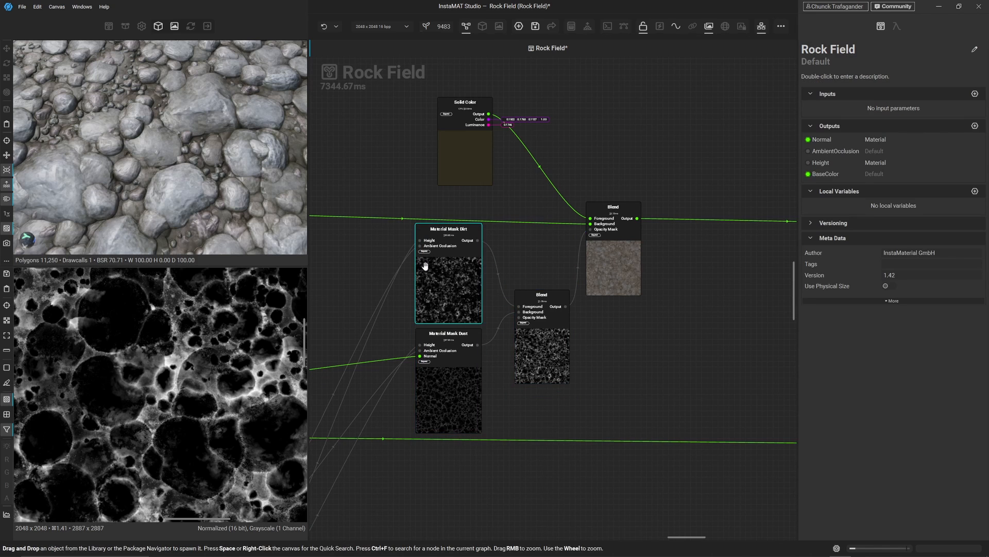
- Review the normal map feeding the Material Mask Dust node and the dust mask it outputs
left_click(418, 356)
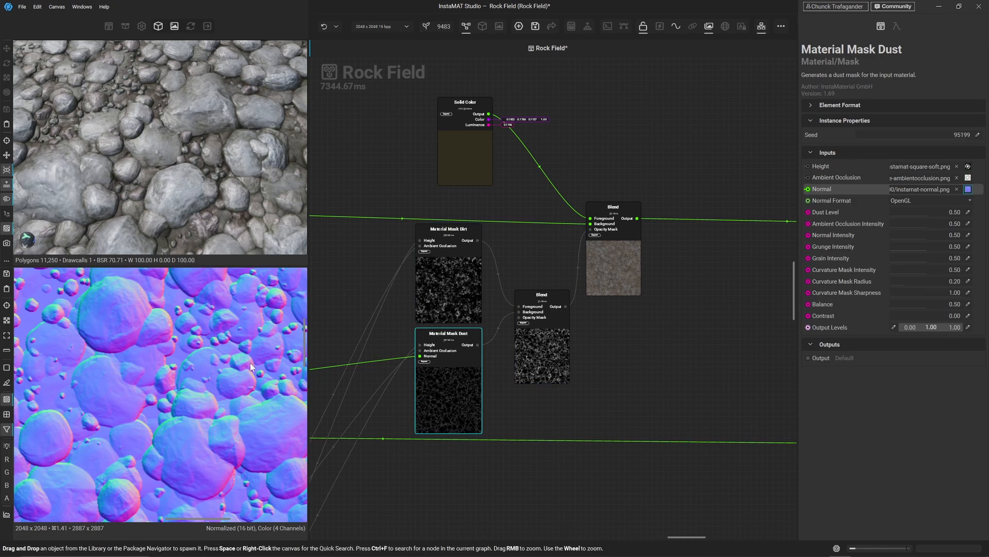
left_click(459, 413)
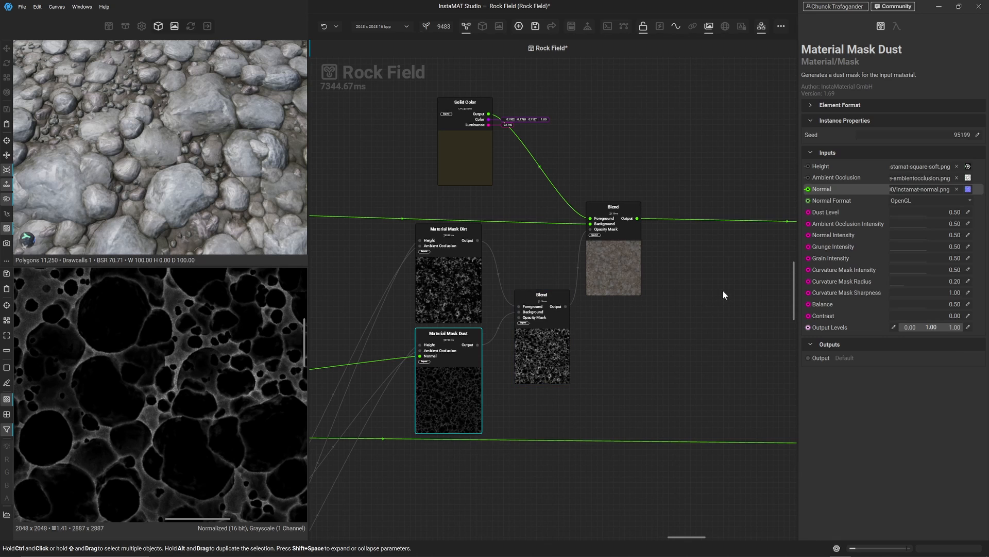
- Insert a Sharpen node between the final base colour Blend and Set Base Color, wire it in, and align it with the line
middle_click_drag(722, 290, 475, 347)
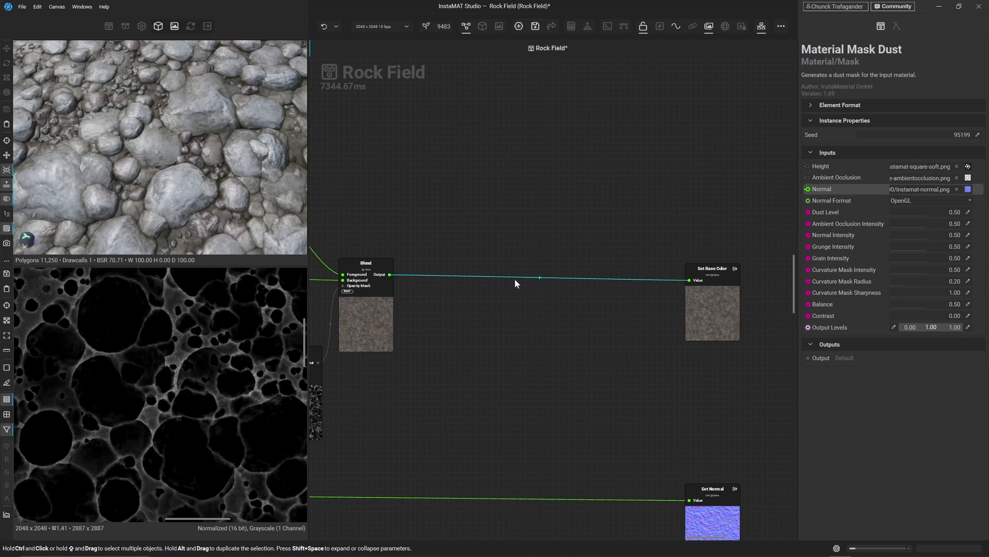
key("space")
type("sharpe")
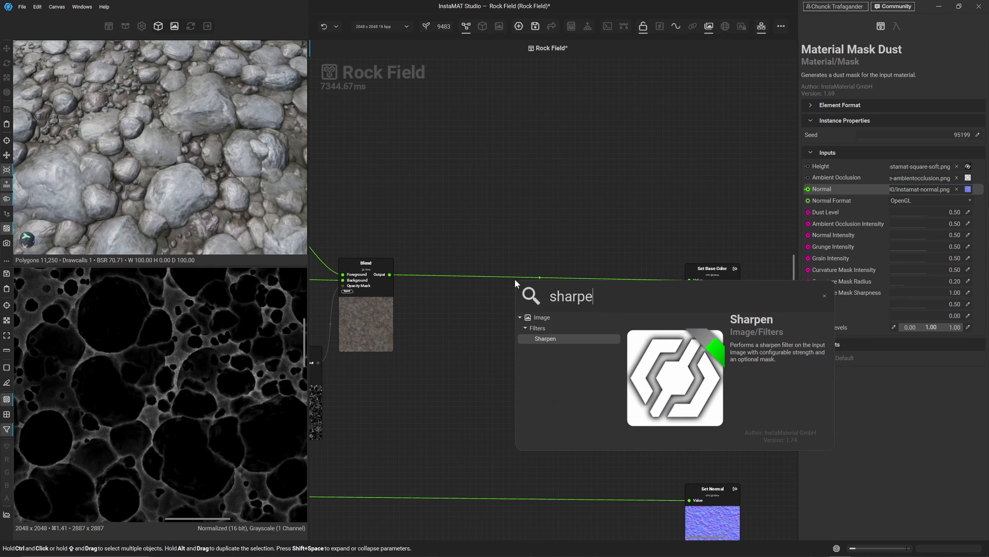
key("Return")
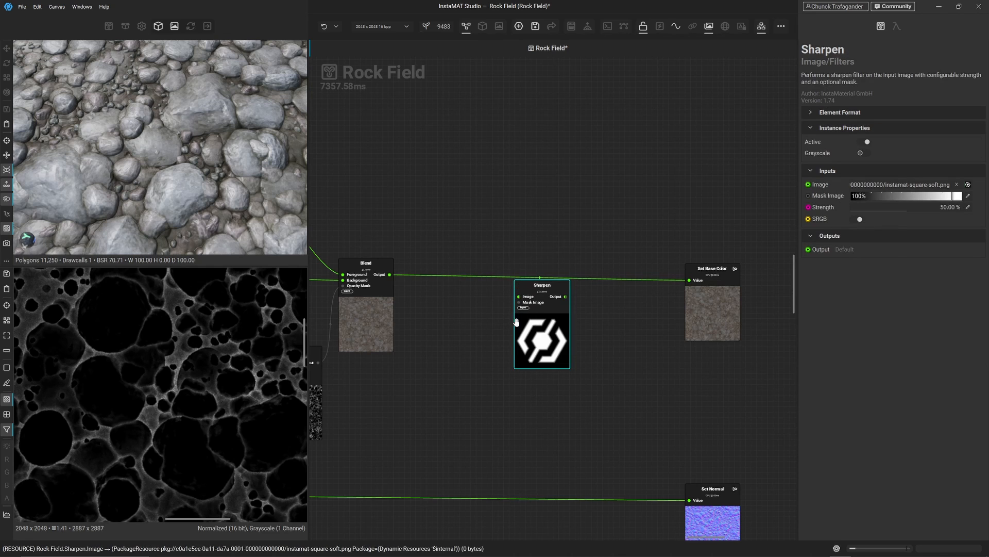
left_click_drag(389, 274, 518, 298)
left_click(536, 335)
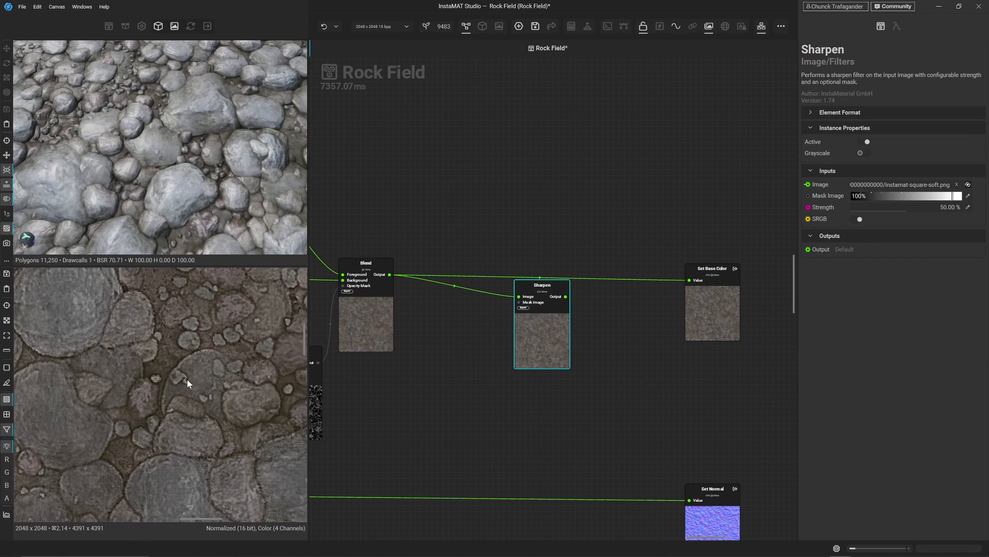
left_click_drag(566, 296, 690, 281)
left_click_drag(557, 342, 555, 315)
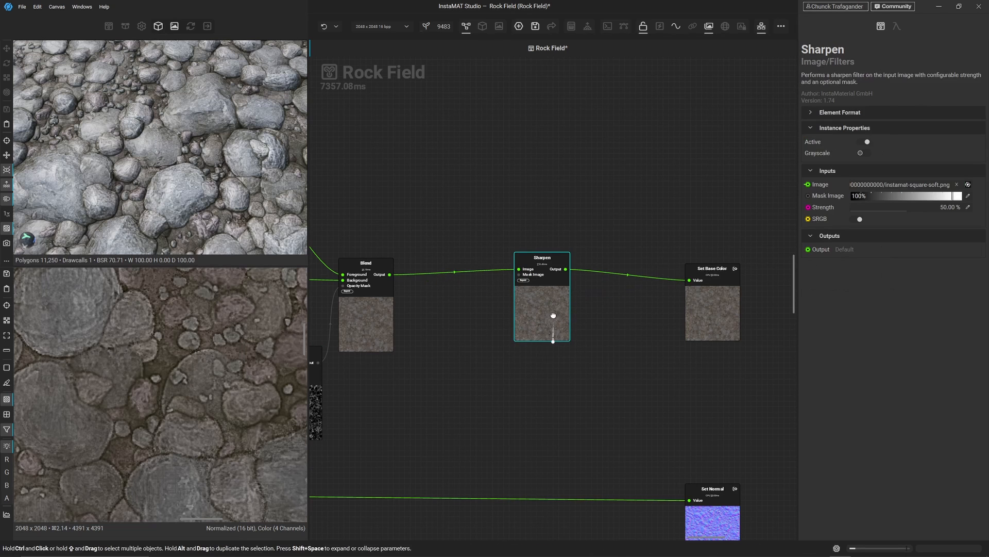
- Check the sharpened rocks in the 3D preview and set the Sharpen node's Strength to 10%
left_click_drag(241, 170, 215, 122, "alt")
middle_click_drag(212, 144, 216, 113)
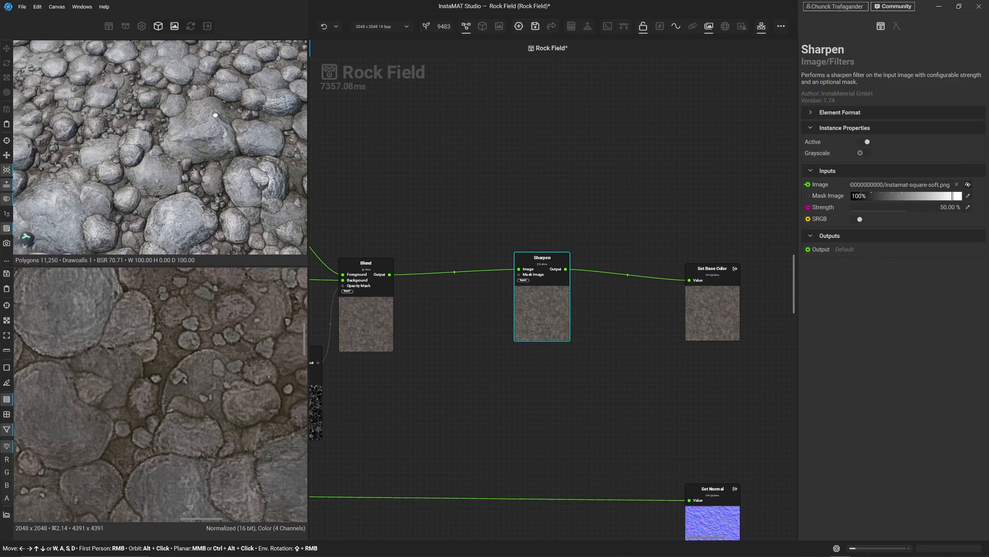
scroll(216, 113, "up", 5)
scroll(215, 113, "down", 5)
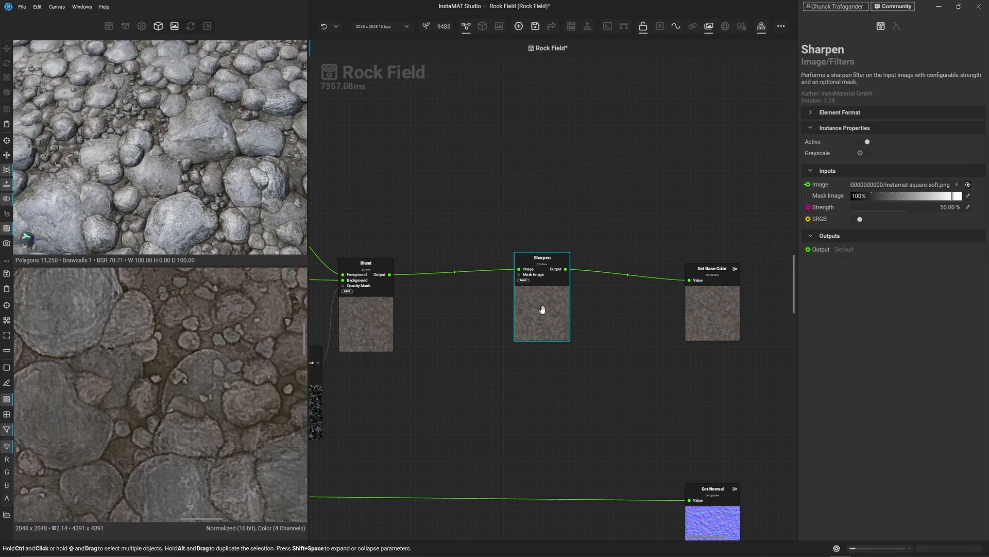
left_click(968, 207)
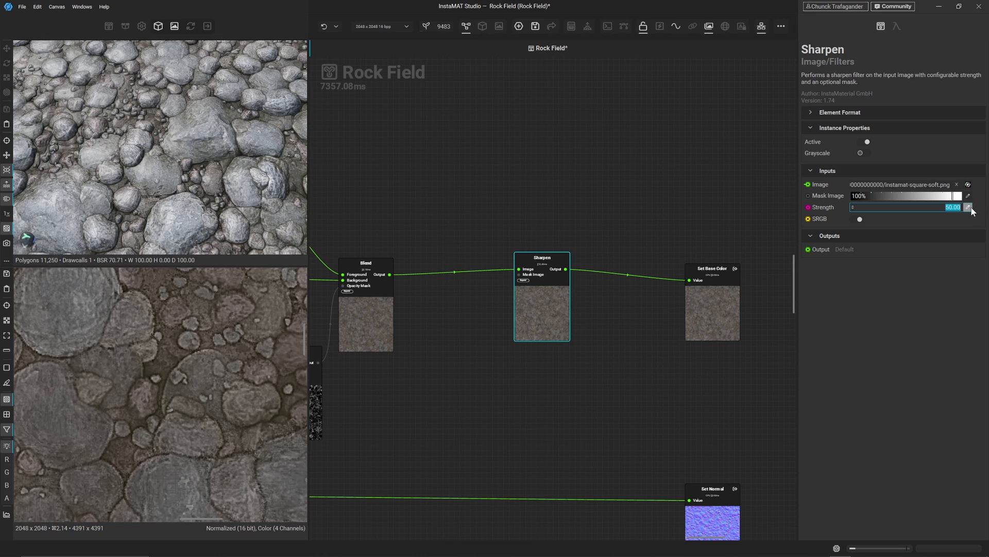
type("10")
key("Return")
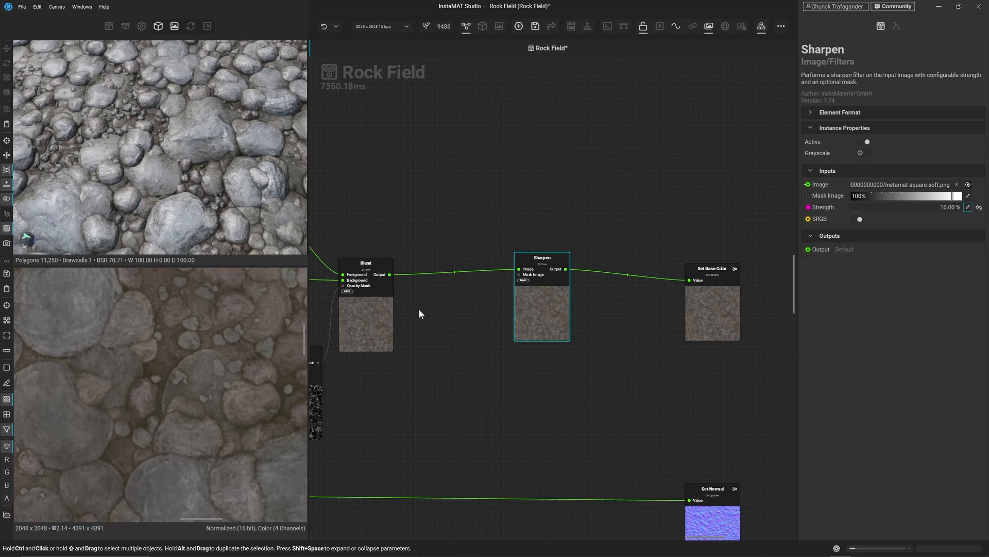
- Compare the base colour Blend's output with the sharpened result, examining the texture up close and from a distance
left_click(361, 318)
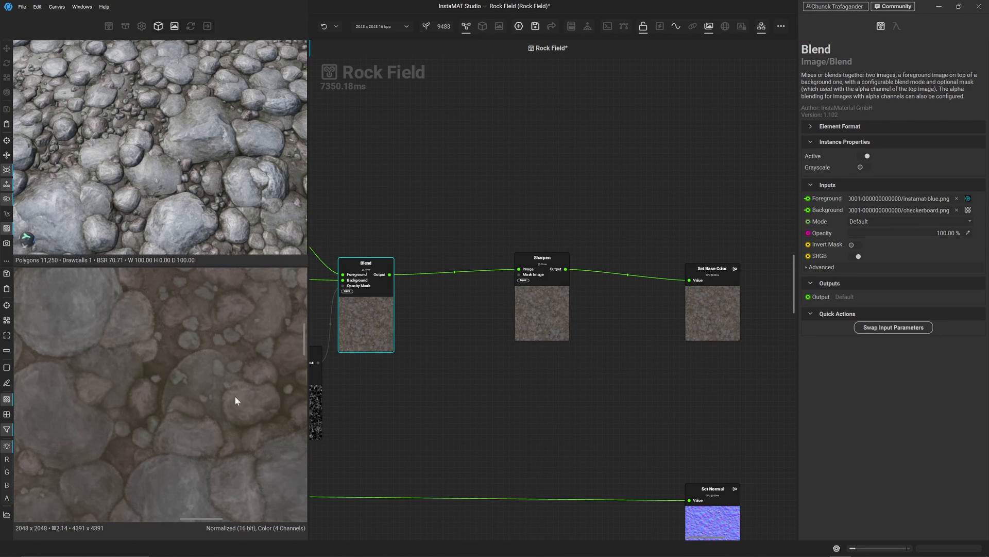
left_click(536, 307)
scroll(124, 390, "down", 5)
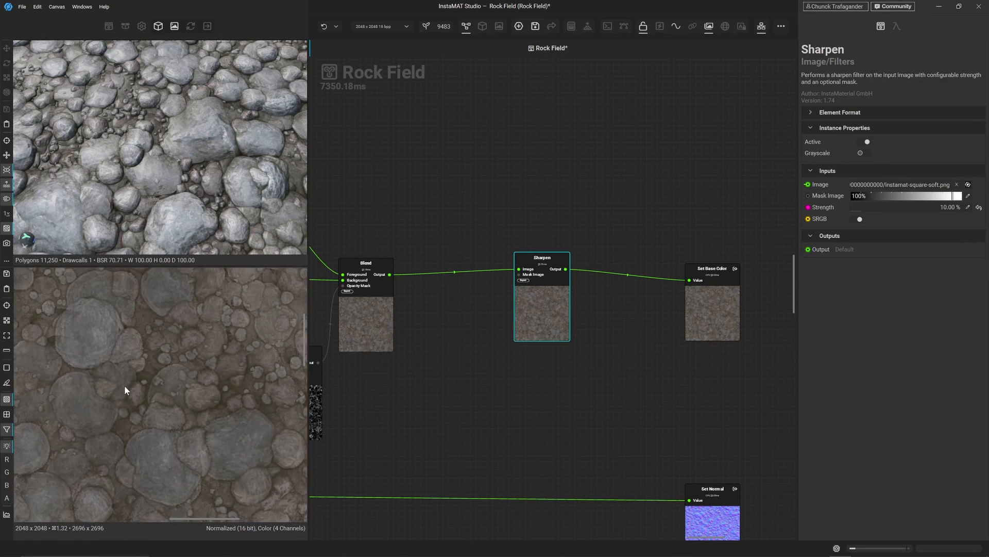
left_click_drag(109, 459, 200, 345)
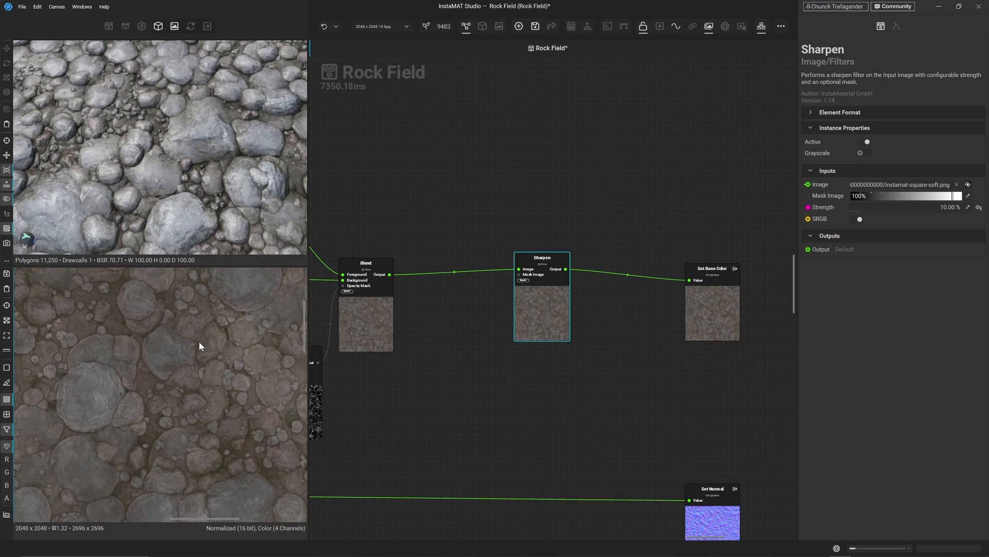
scroll(197, 343, "down", 10)
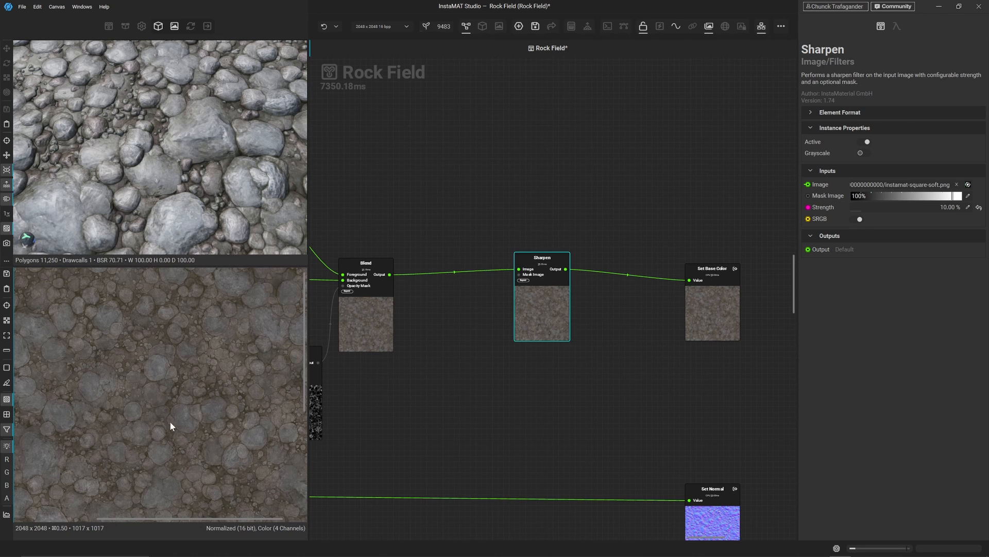
scroll(182, 162, "down", 6)
middle_click_drag(169, 167, 184, 95)
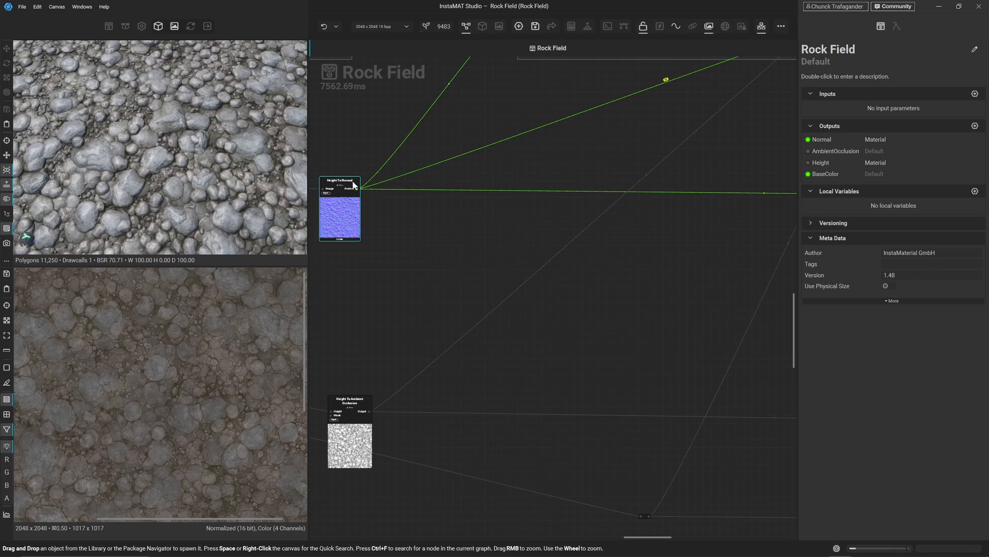
- Add a Levels node fed by the Base Colour Layer's Directional Warp and place it between Height To Normal and Height To Ambient Occlusion
middle_click_drag(334, 134, 680, 386)
scroll(554, 353, "down", 5)
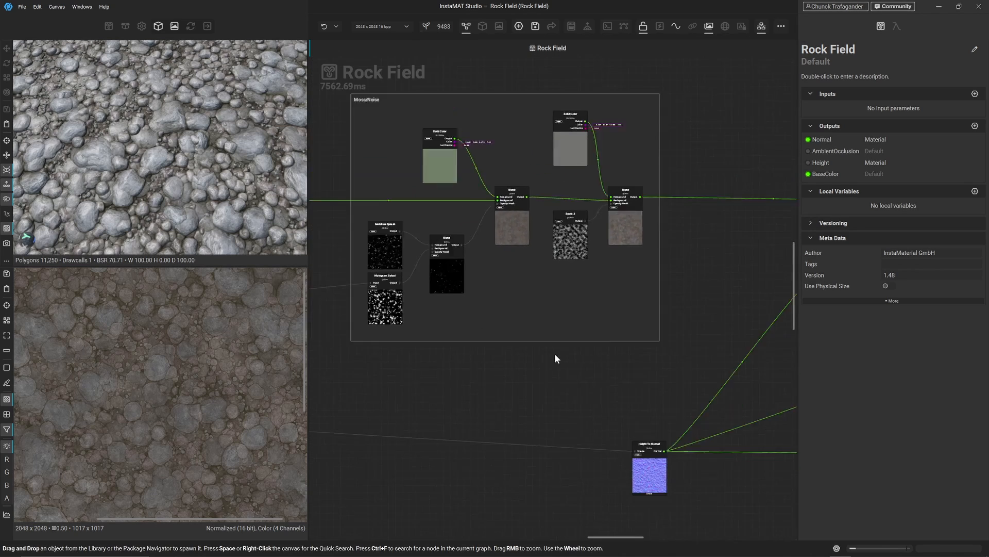
middle_click_drag(348, 267, 754, 270)
middle_click_drag(413, 280, 481, 342)
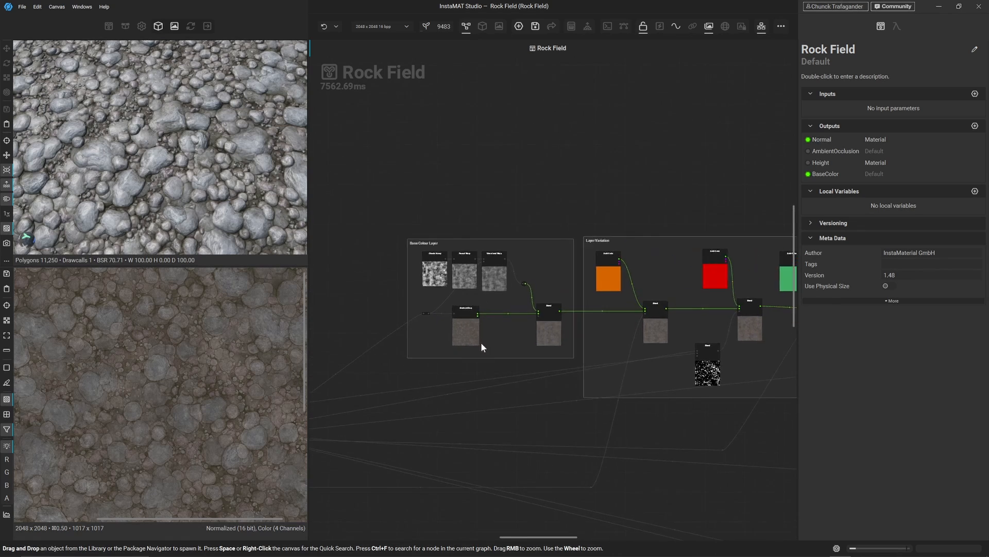
scroll(472, 325, "up", 3)
left_click(517, 237)
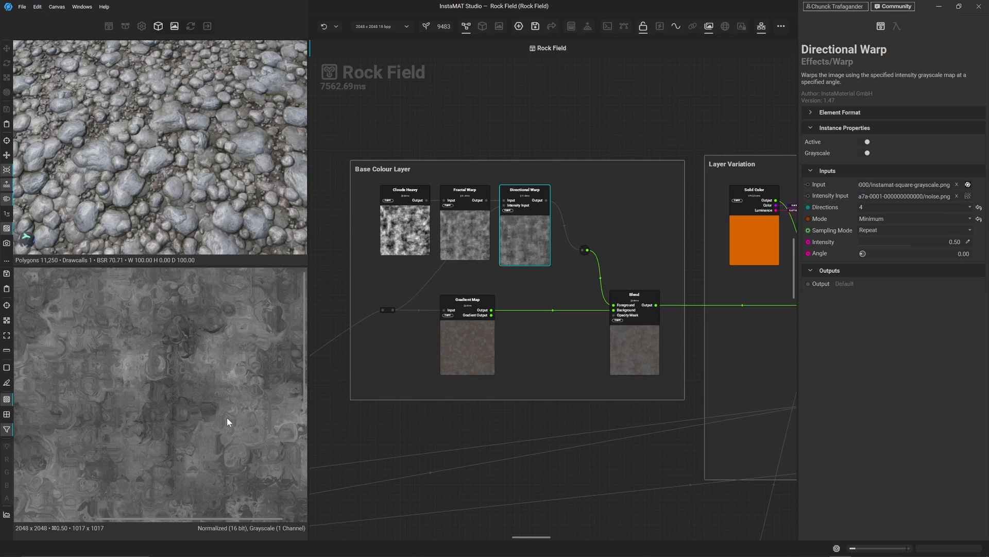
scroll(113, 389, "up", 5)
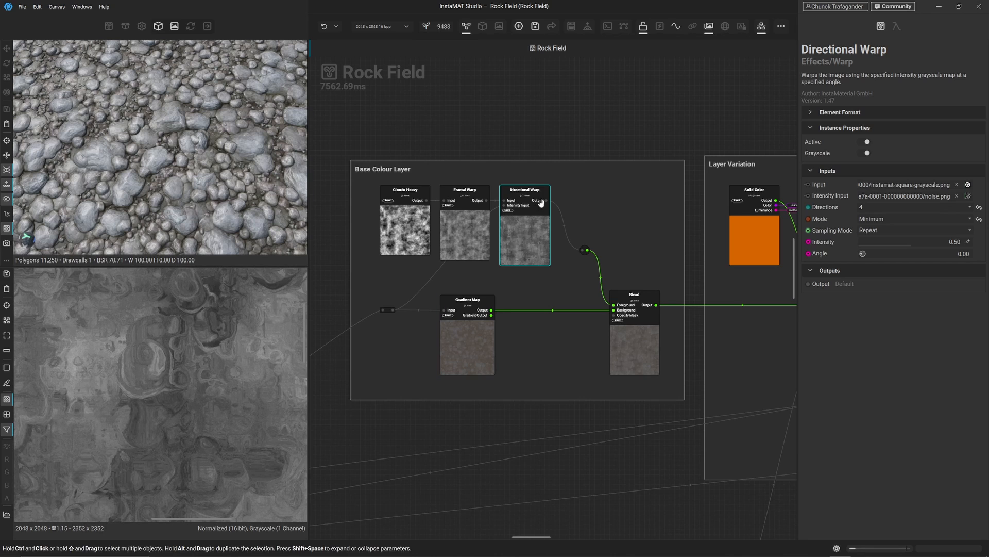
left_click_drag(545, 201, 515, 429)
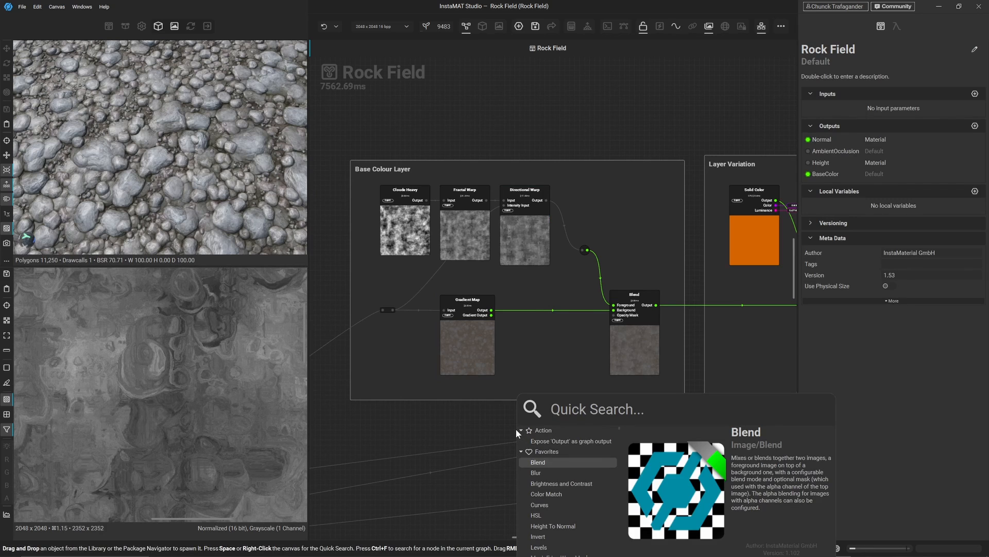
type("lev")
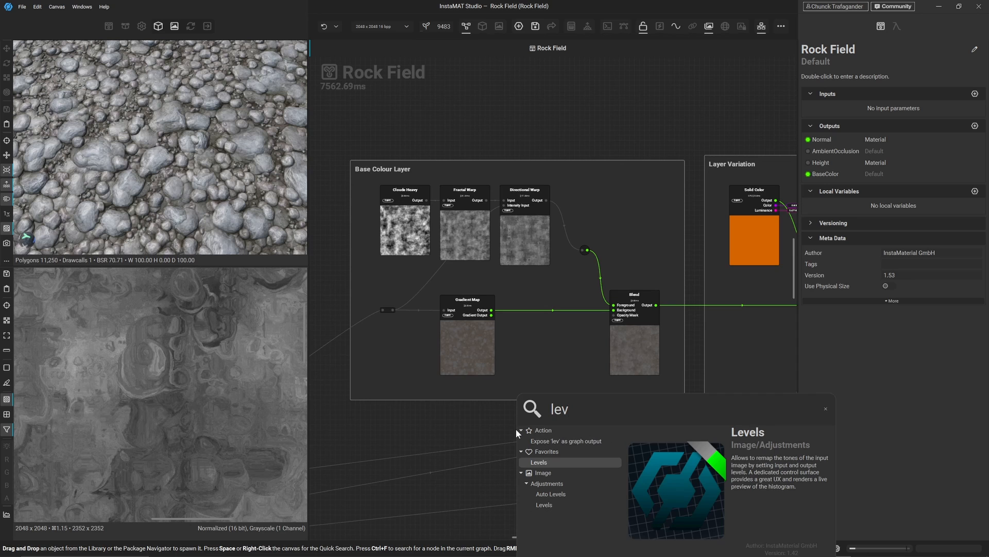
key("Return")
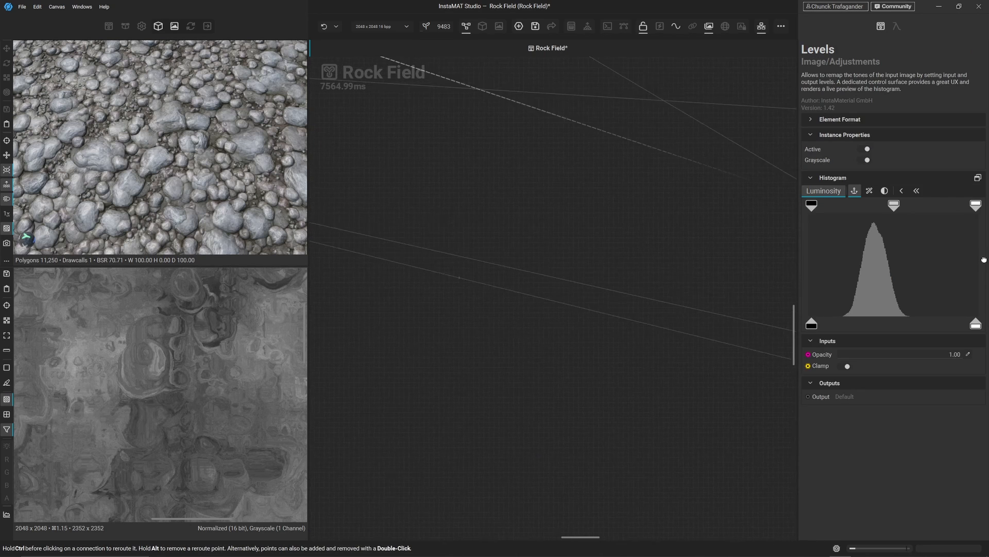
left_click_drag(984, 260, 522, 258)
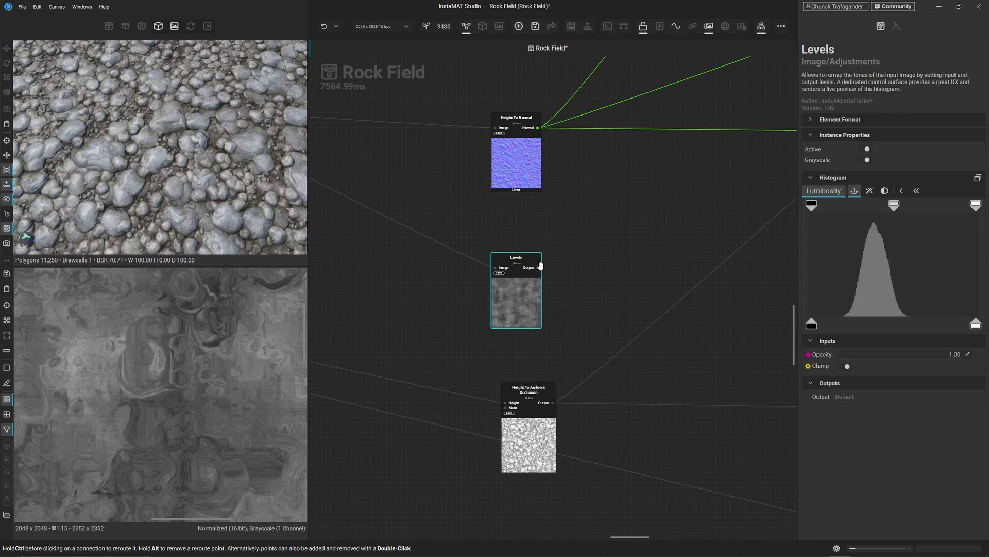
- Expose the Levels output as a graph output named Roughness and move its Set Roughness node farther along, level with the Levels node
middle_click_drag(582, 277, 491, 263)
left_click_drag(406, 253, 502, 255)
type("Roughness")
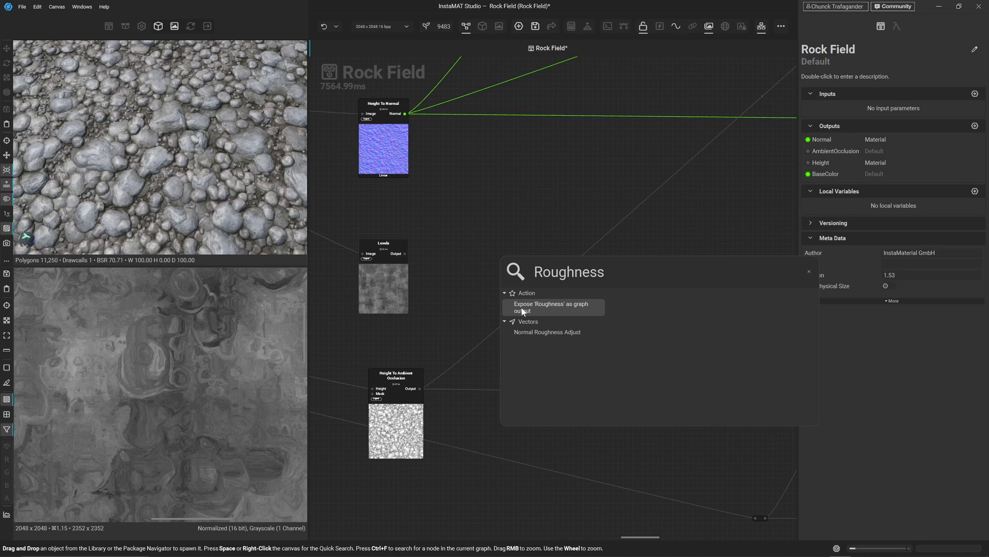
left_click(522, 308)
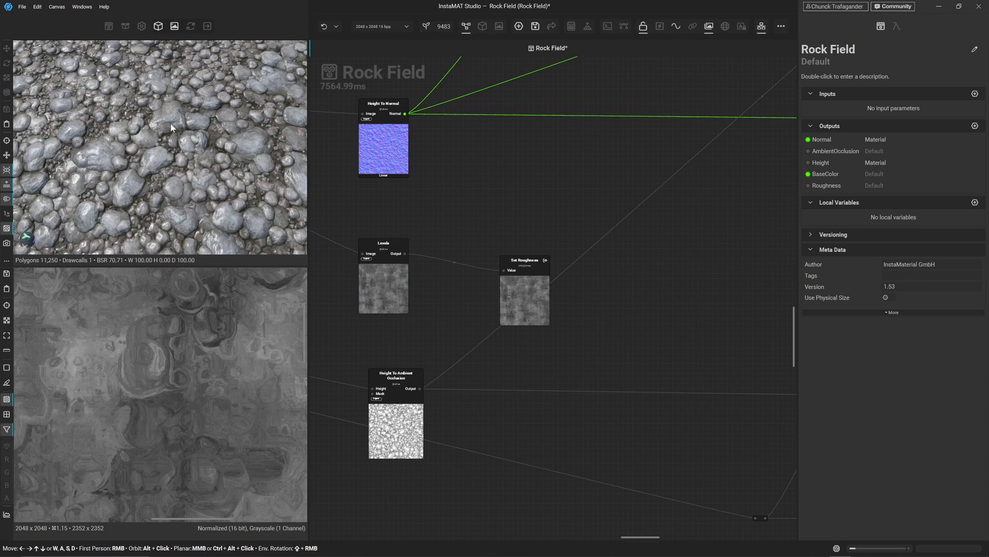
scroll(138, 134, "up", 2)
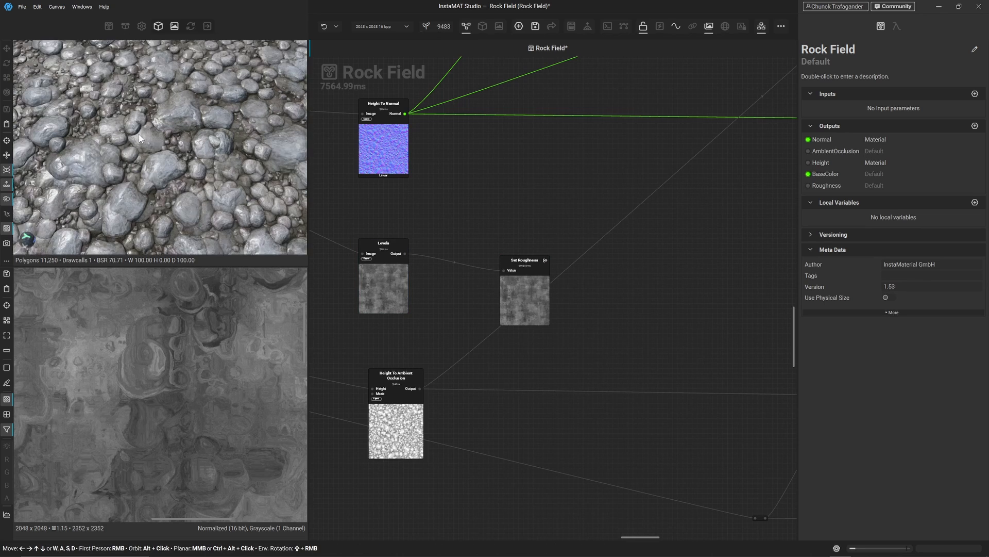
scroll(138, 134, "up", 2)
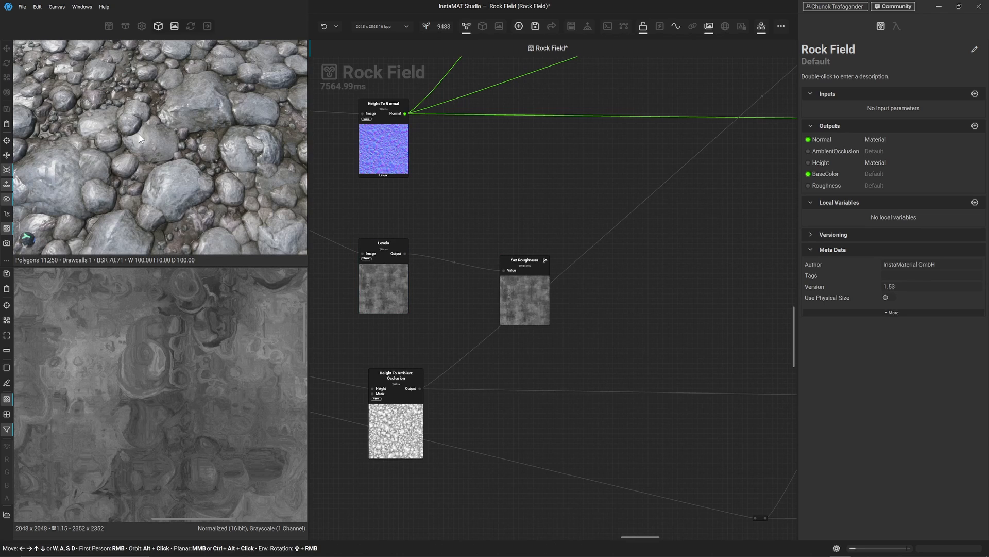
left_click(509, 298)
left_click_drag(508, 298, 709, 280)
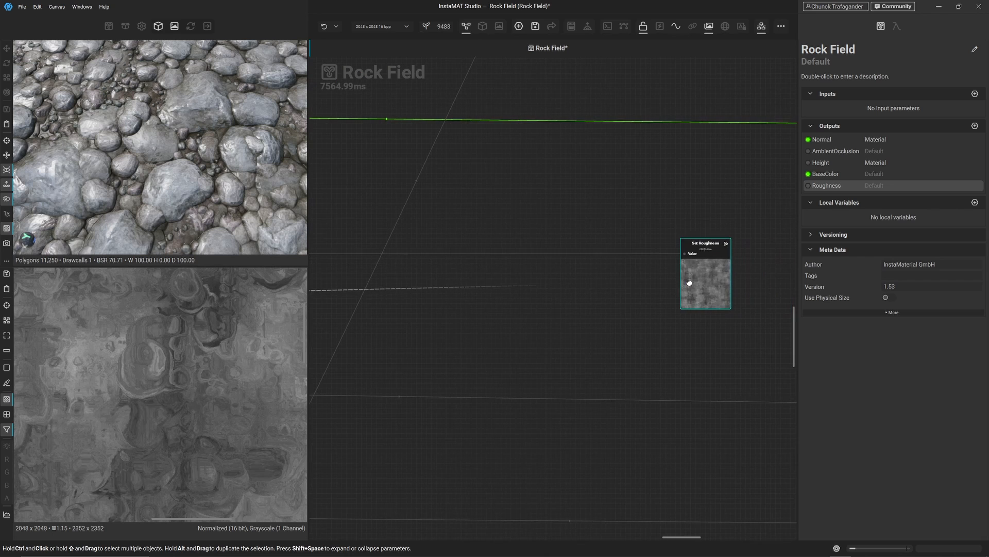
- Insert a Fractal Warp node between Levels and Set Roughness, aligning Levels and the warp side by side below Height To Normal
middle_click_drag(544, 296, 985, 308)
middle_click_drag(531, 347, 702, 331)
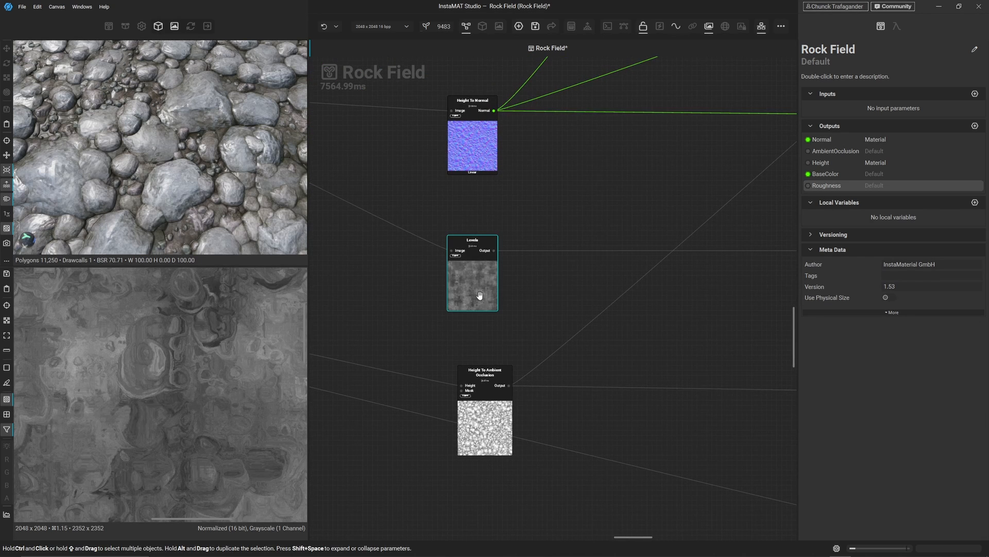
left_click_drag(480, 294, 475, 250)
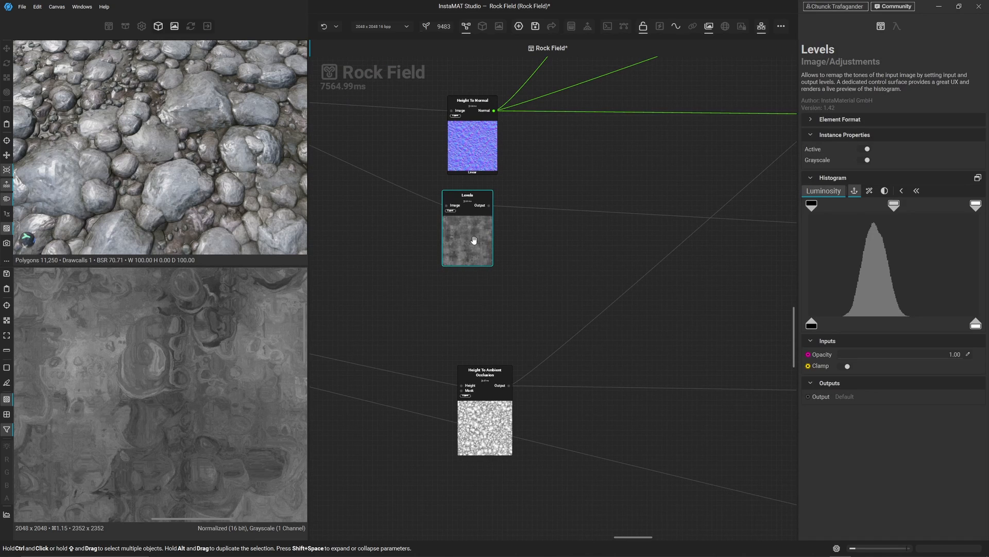
key("space")
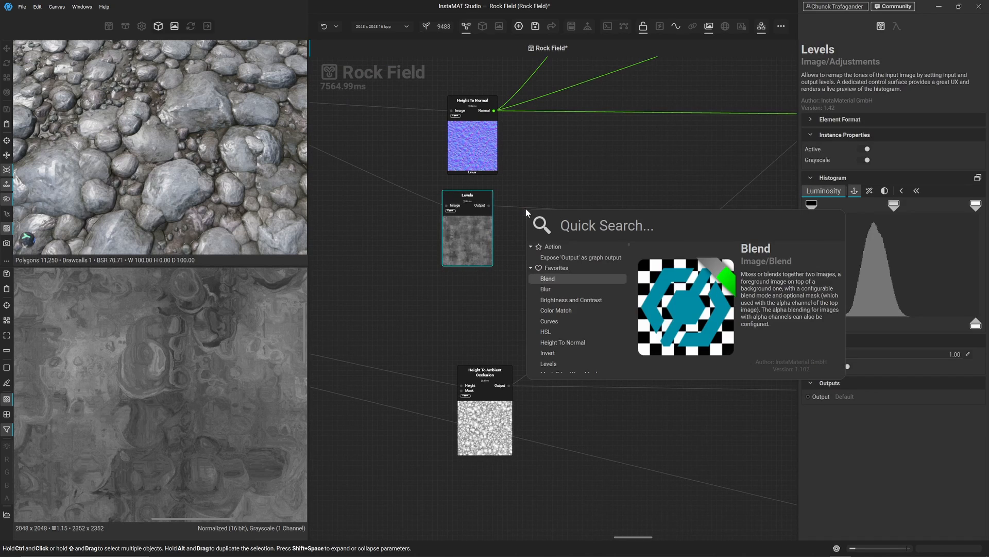
type("fractal")
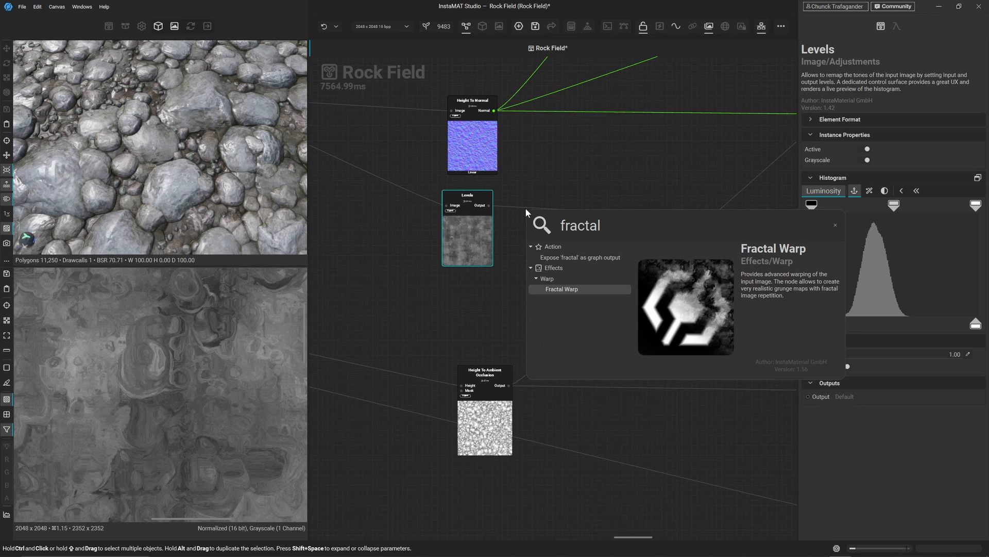
key("Return")
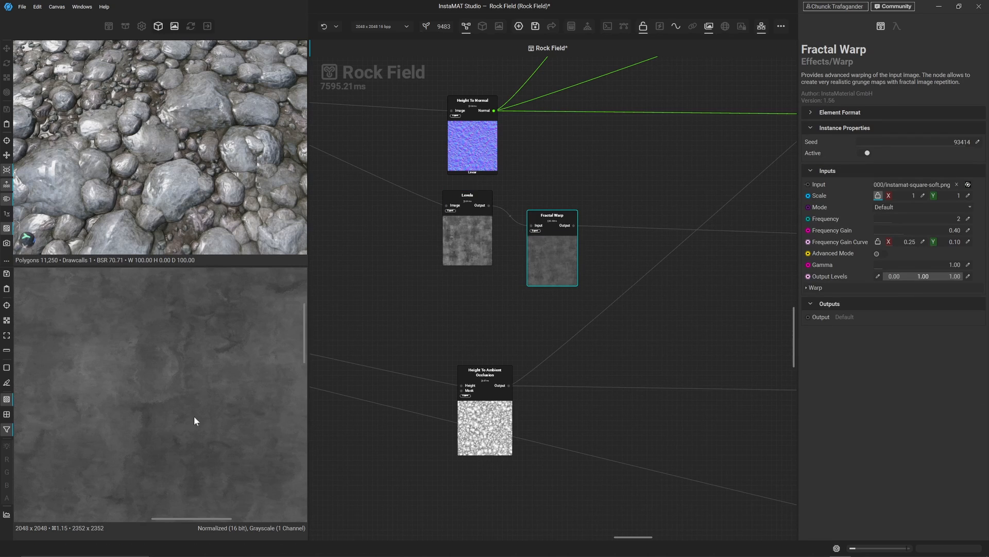
left_click_drag(559, 271, 538, 251)
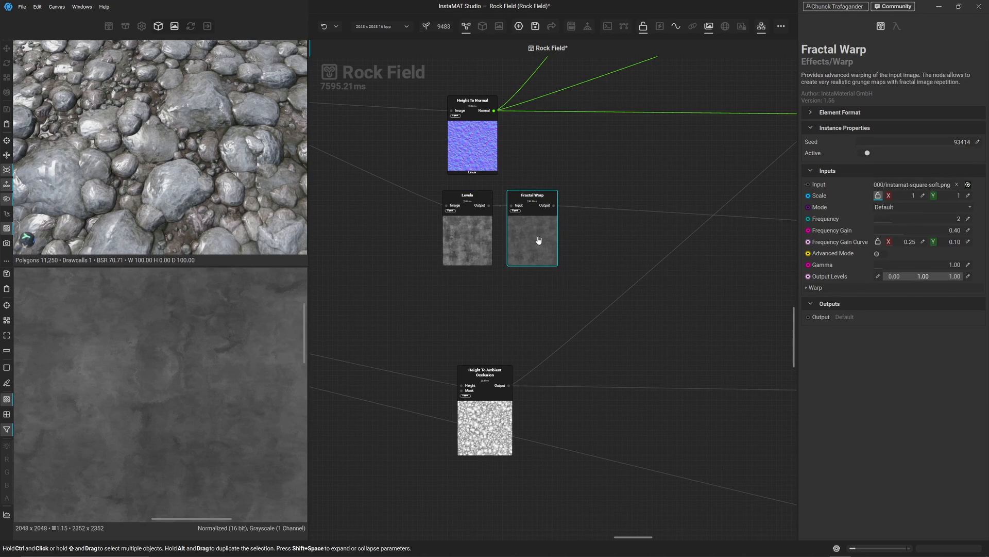
- Insert a Brightness and Contrast node between Fractal Warp and Set Roughness, aligned beside Fractal Warp
key("space")
type("b")
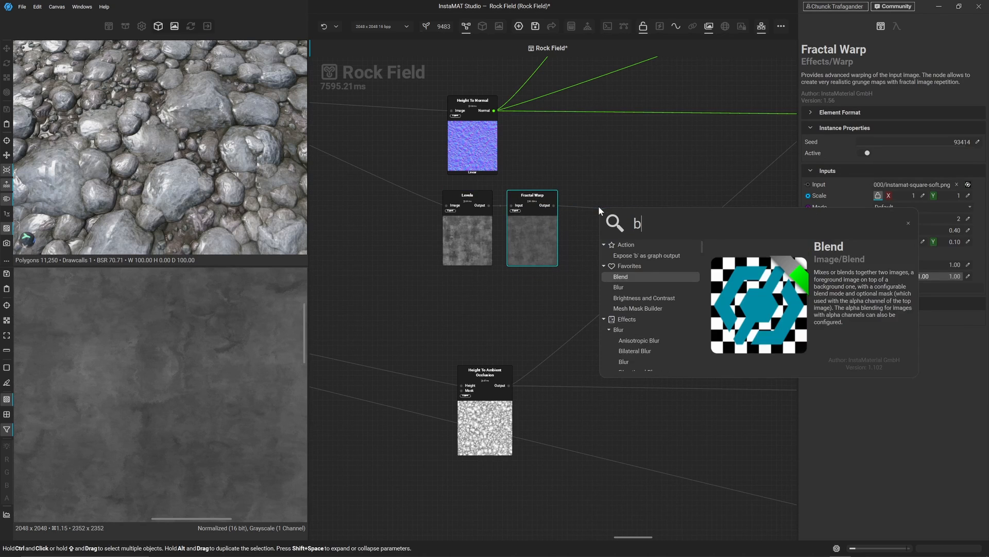
type("rightn")
key("Return")
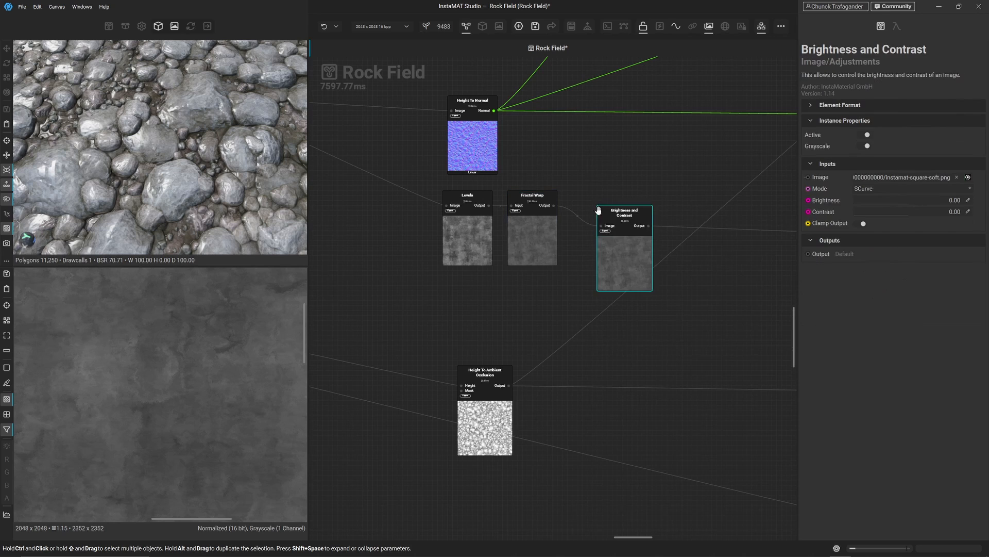
left_click_drag(625, 264, 591, 251)
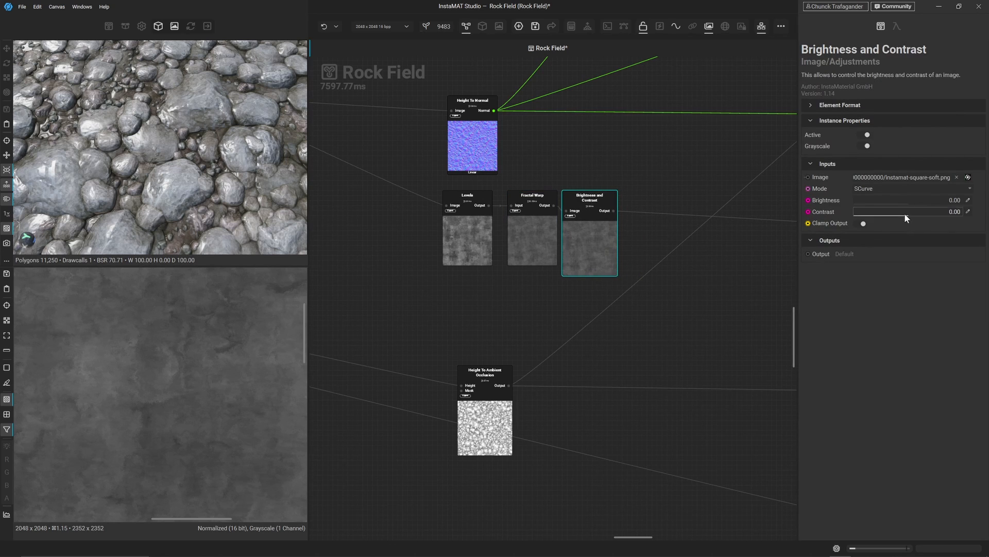
- Set the Brightness and Contrast node's contrast to 0.67 and its brightness to 0.35, checking the rocks from farther away
left_click_drag(909, 212, 946, 219)
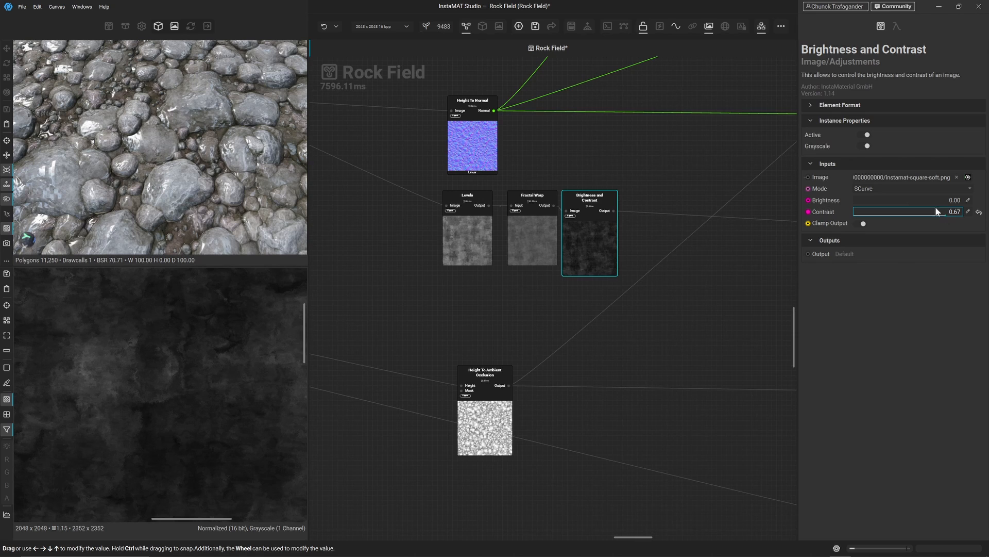
left_click(967, 201)
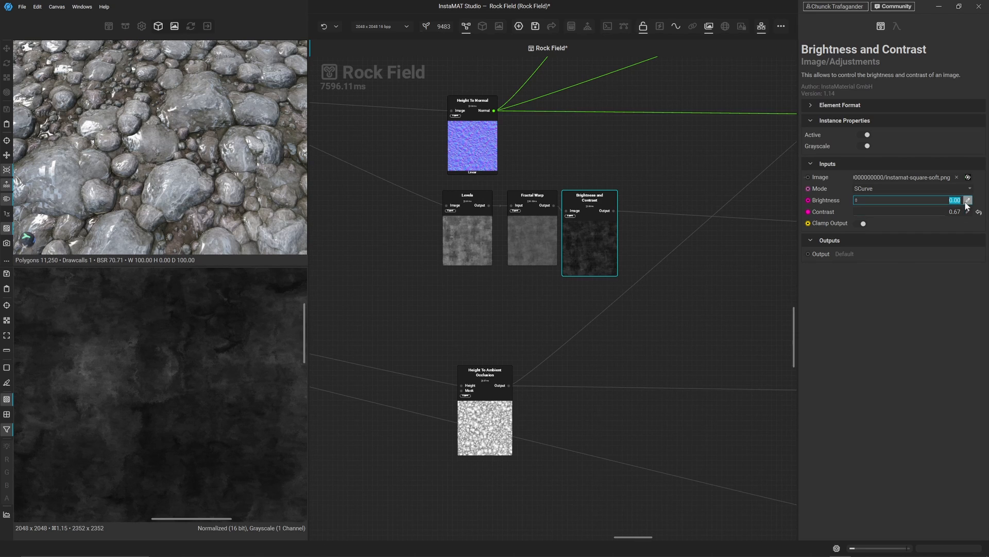
type(".35")
key("Return")
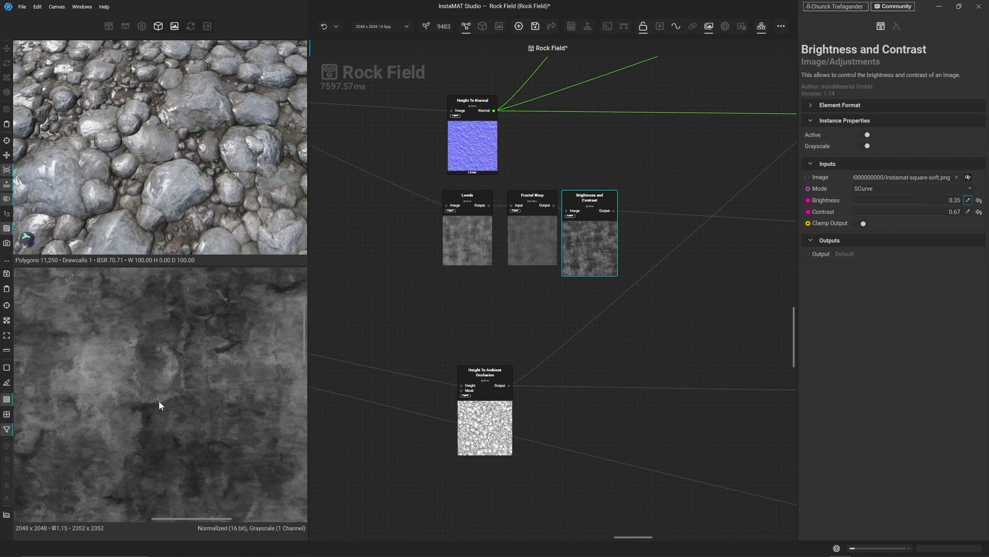
scroll(159, 407, "down", 3)
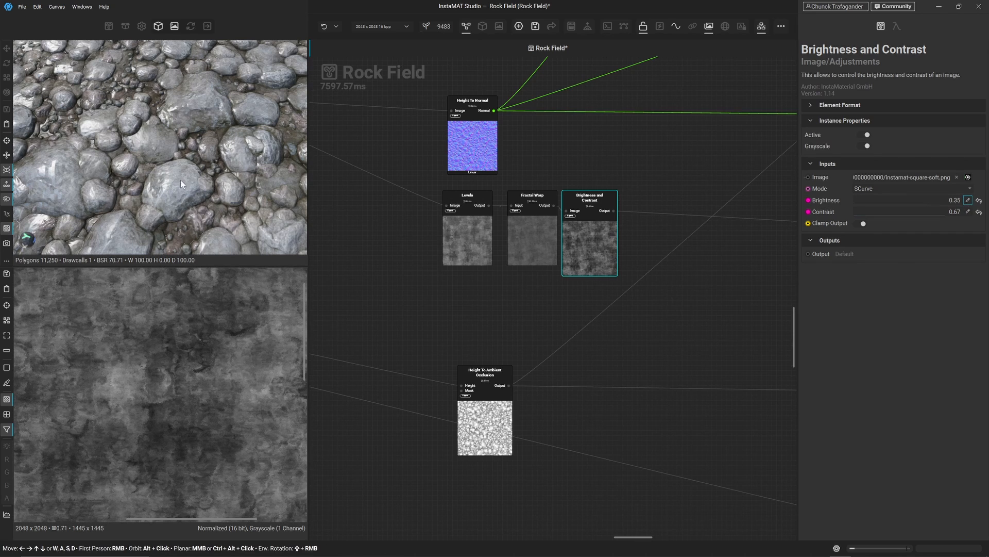
scroll(129, 205, "down", 3)
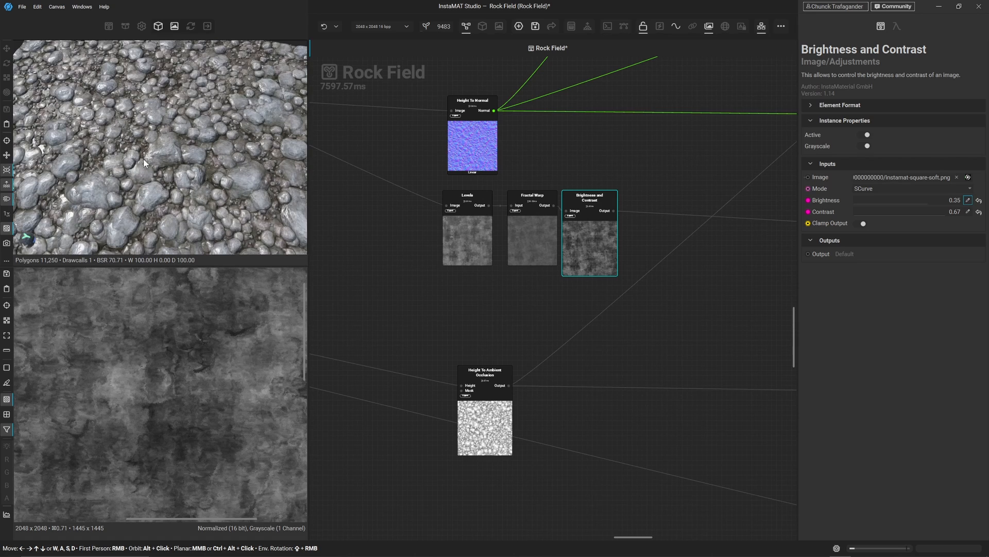
mouse_move(145, 159)
middle_mouse_down()
mouse_move(142, 122)
mouse_move(138, 131)
middle_mouse_up()
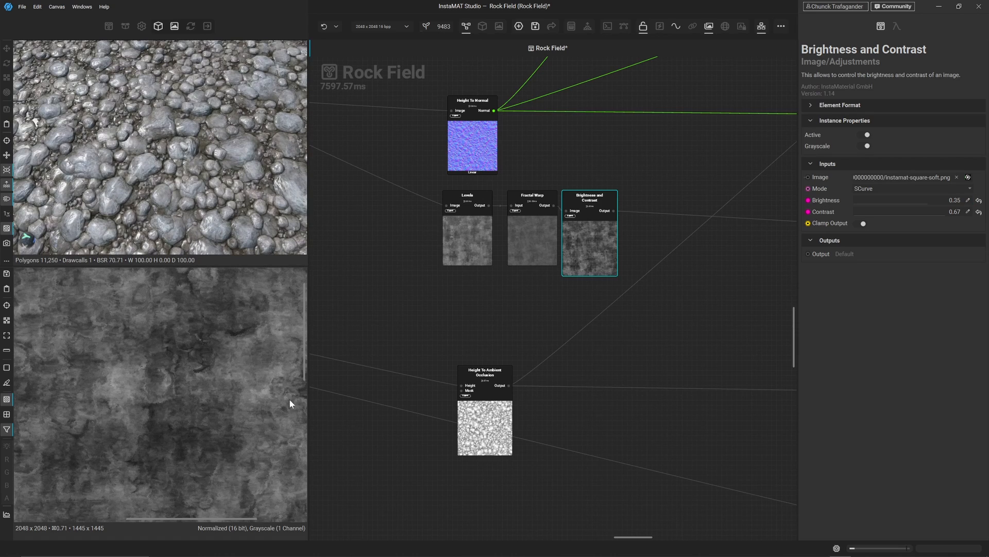
- Set the Brightness and Contrast node's contrast to 0.85 and space it slightly farther from Fractal Warp
left_click(956, 212)
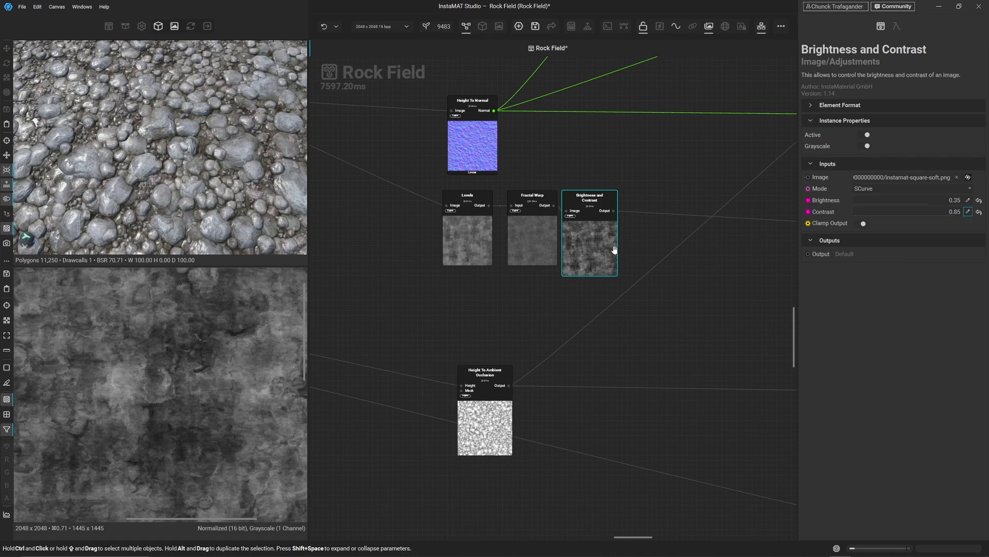
left_click_drag(602, 248, 604, 240)
- Move Height To Normal away from the roughness nodes and add a Normal To Curvature node below it, fed by its Normal output
middle_click_drag(526, 156, 517, 176)
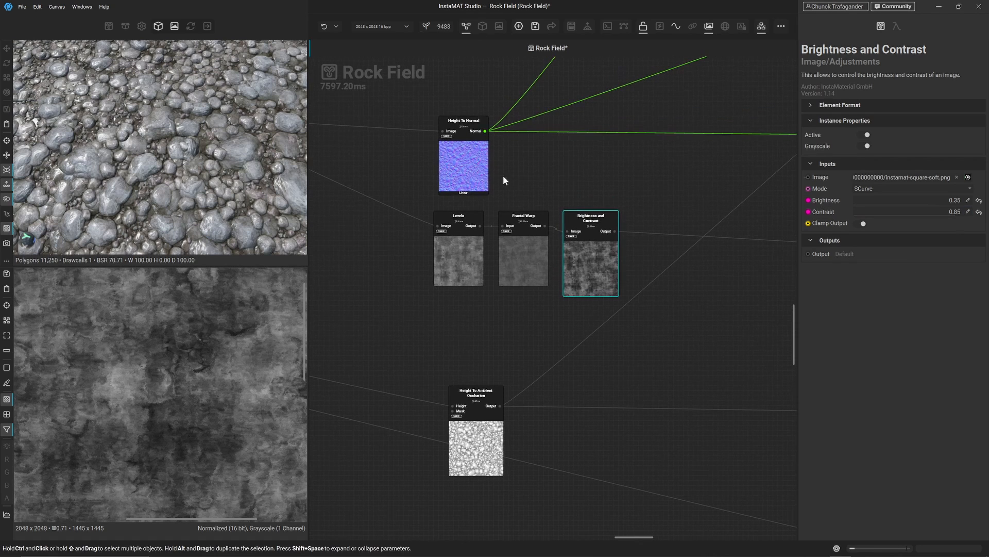
left_click_drag(465, 170, 338, 169)
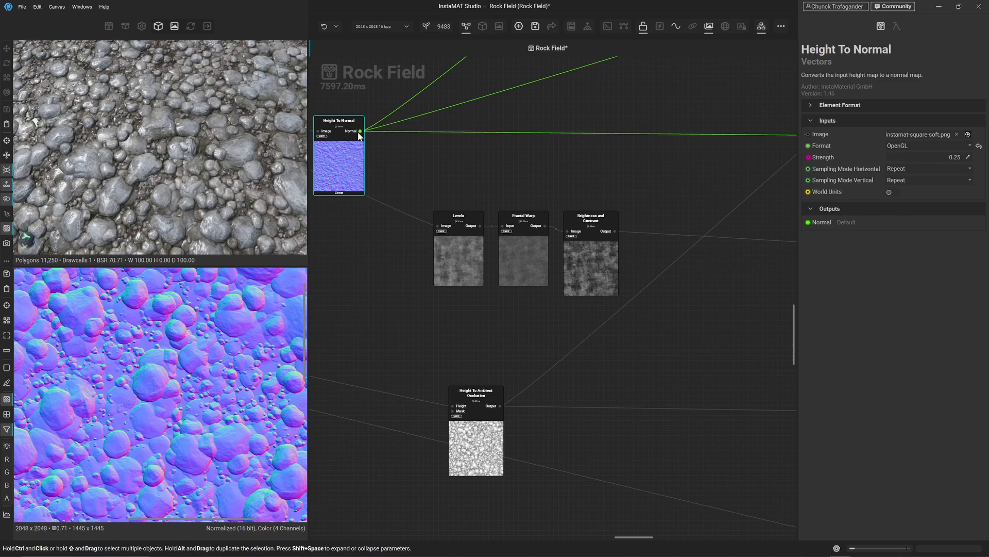
left_click_drag(360, 131, 332, 280)
type("to u")
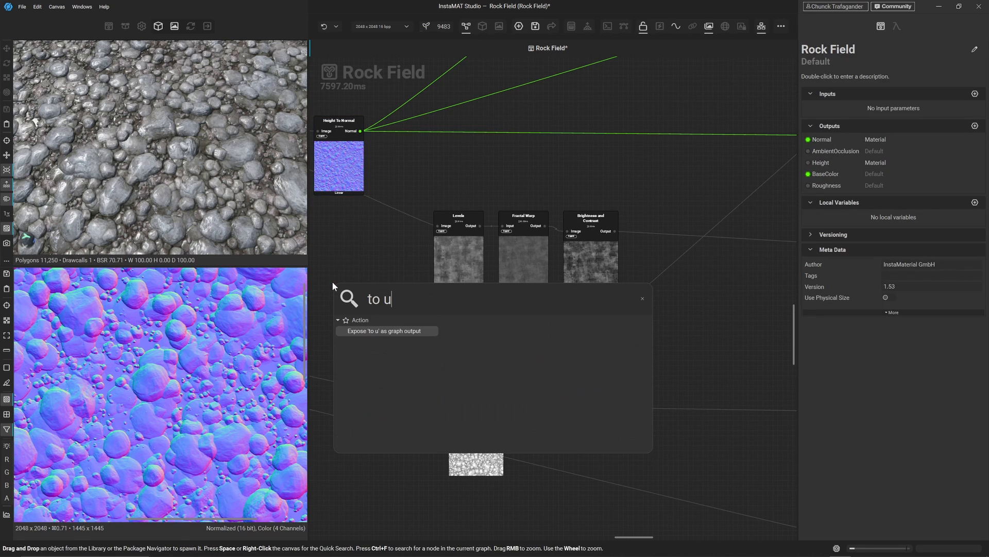
key("BackSpace")
type("cur")
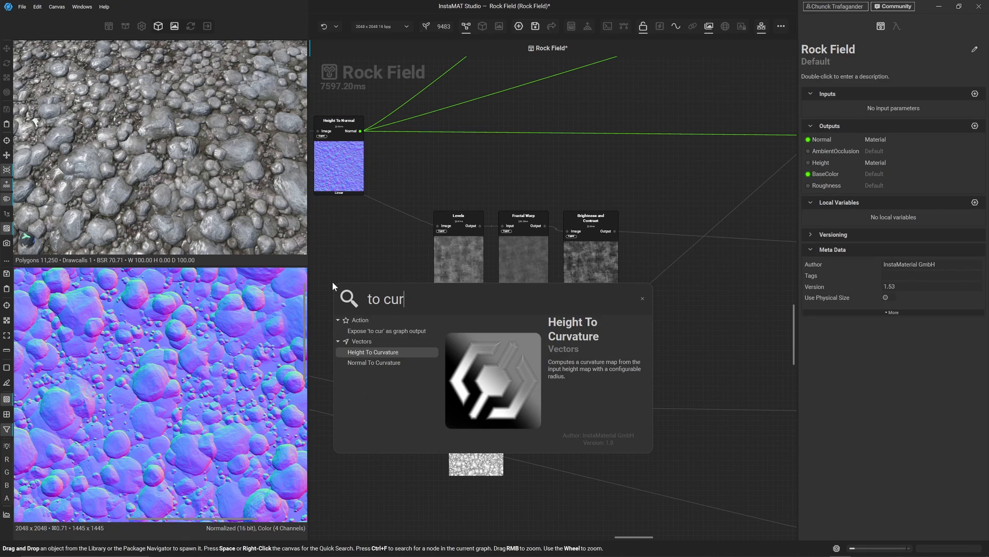
left_click(362, 362)
left_click_drag(362, 353, 362, 374)
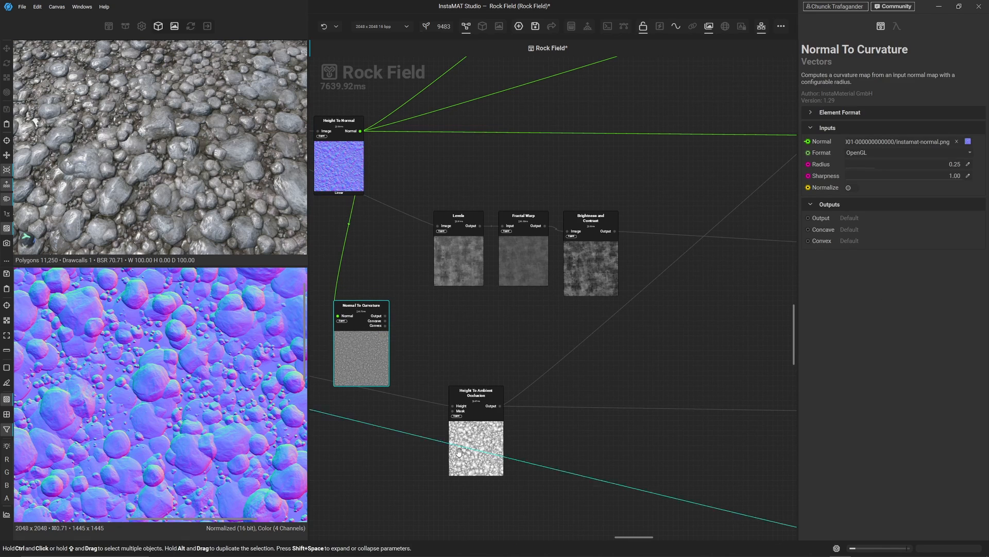
- Lower Height To Ambient Occlusion and add a Levels node on Normal To Curvature's main Output, aligned under the existing Levels
left_click_drag(488, 443, 489, 473)
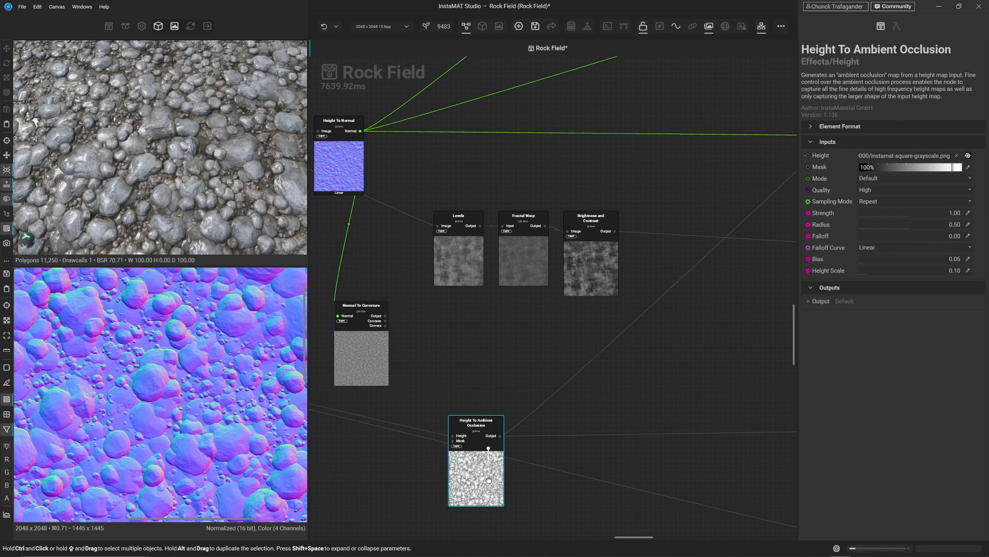
left_click(386, 317)
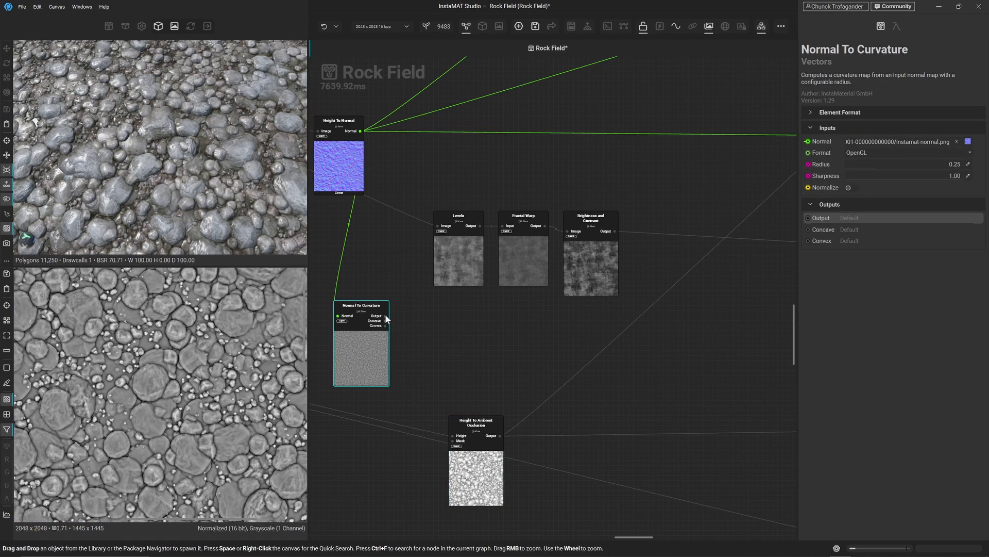
left_click_drag(386, 318, 417, 333)
type("leve")
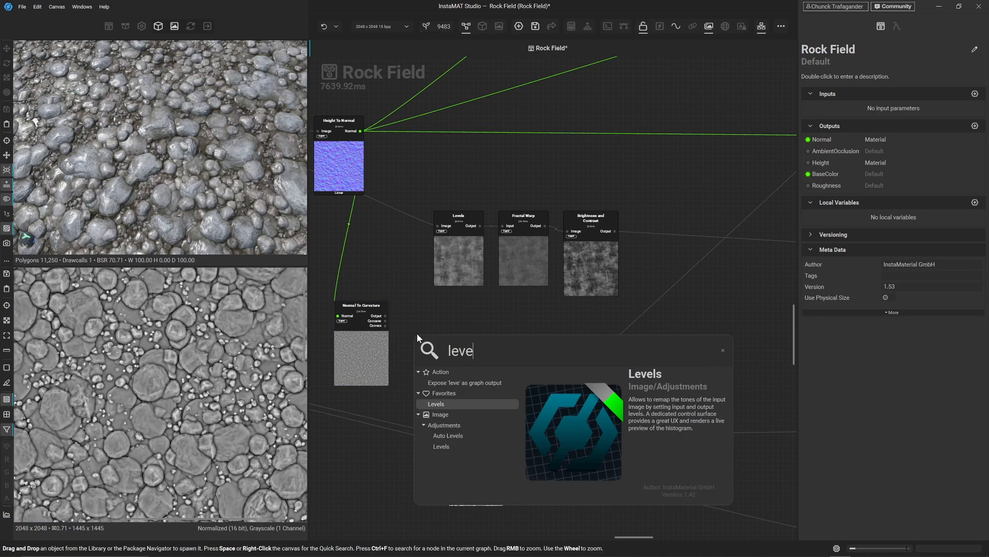
key("Return")
left_click_drag(438, 380, 461, 349)
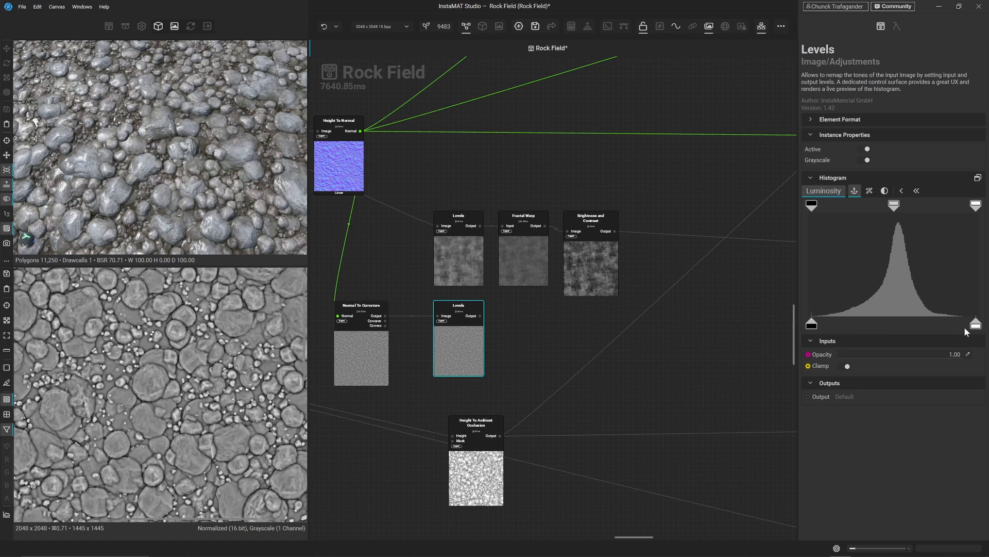
- Invert the curvature Levels, raise the low end of its output range to about 40%, and reduce its upper input limit to just above the midpoint
left_click(885, 191)
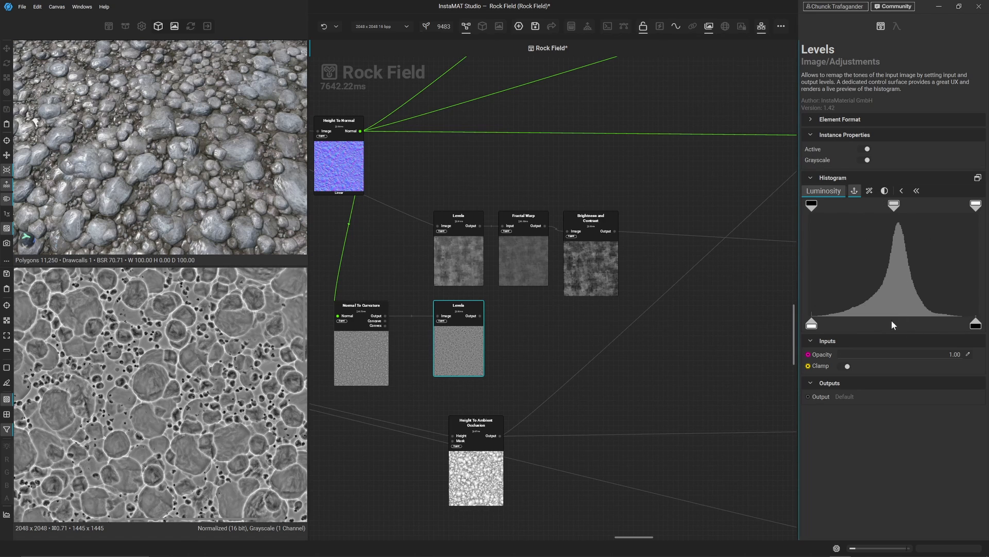
left_click_drag(812, 324, 880, 328)
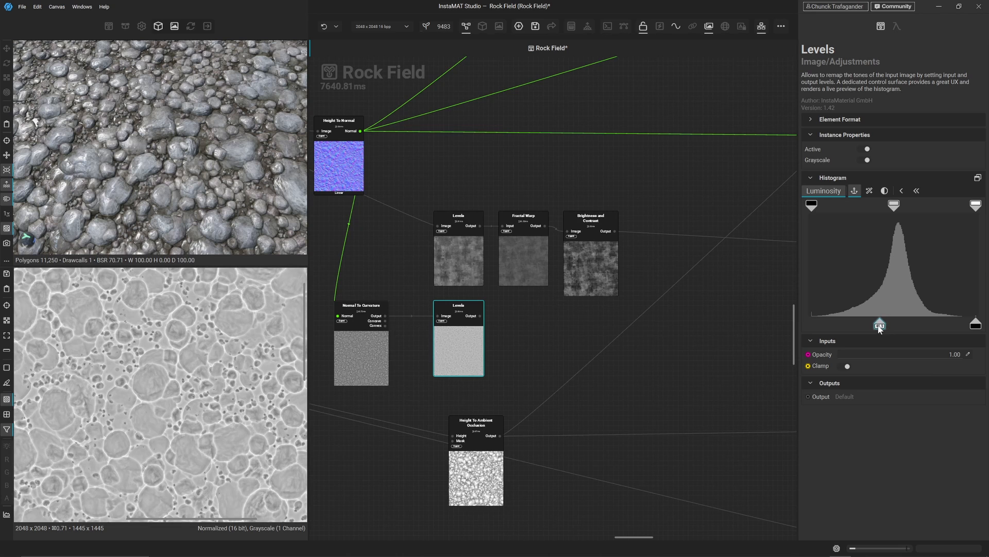
left_click_drag(976, 205, 907, 206)
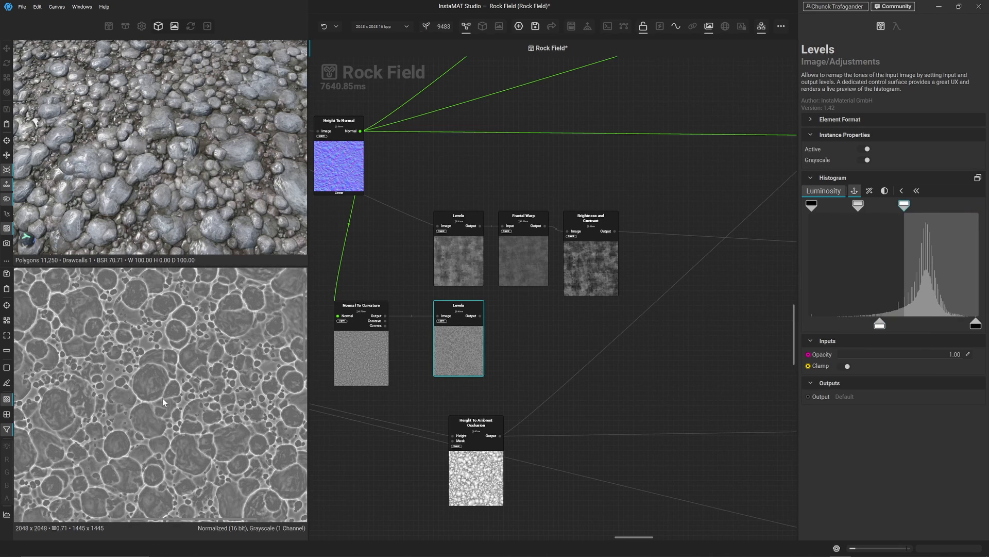
scroll(160, 395, "up", 5)
middle_click_drag(221, 369, 203, 385)
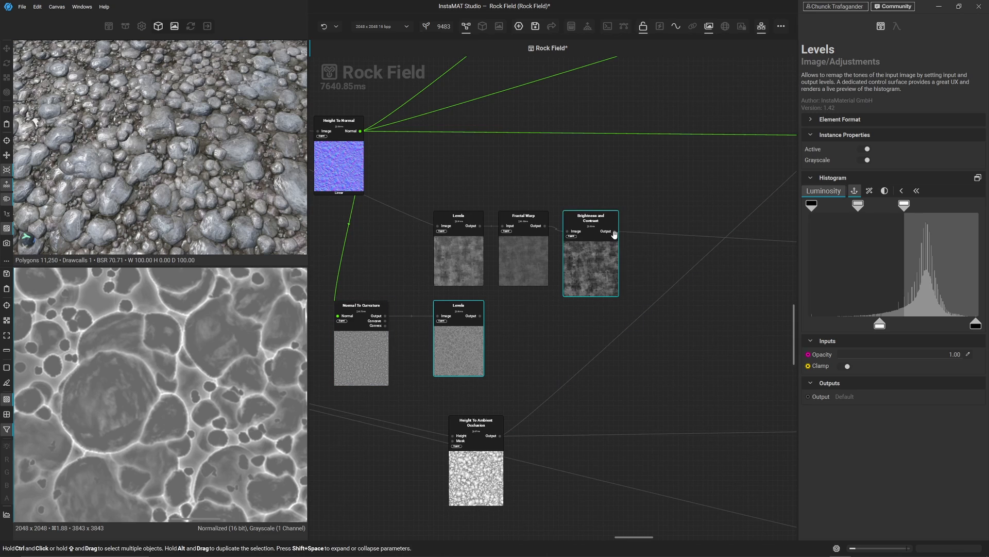
- Insert a Blend node after Brightness and Contrast and reroute the Height To Ambient Occlusion connection so it passes beneath the Blend
left_click_drag(615, 230, 641, 232)
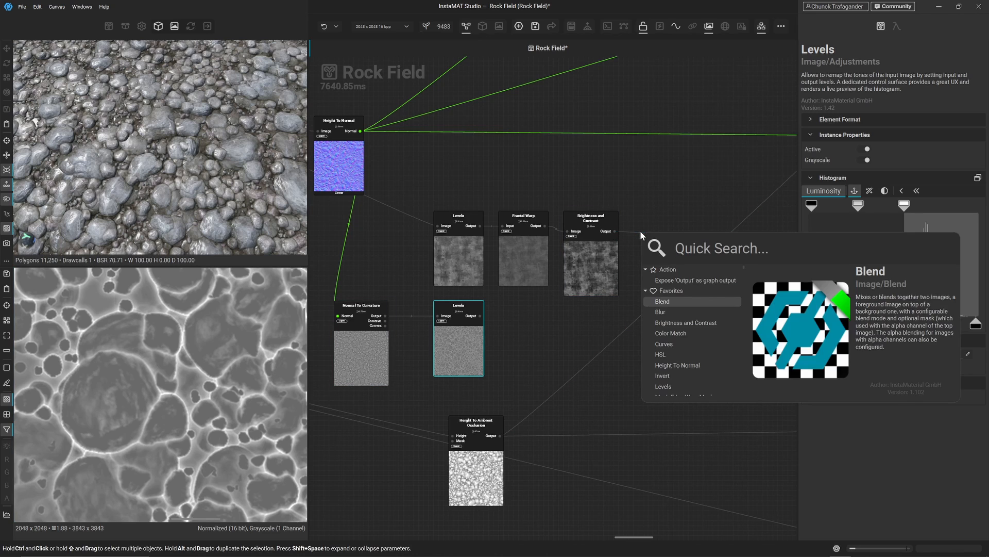
type("bl")
key("Return")
left_click_drag(664, 278, 689, 328)
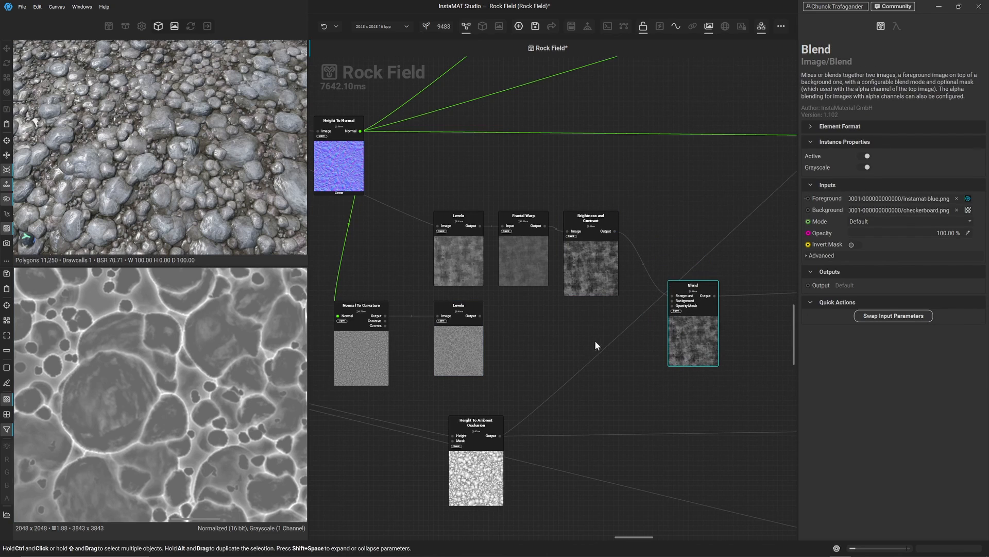
left_click(608, 347)
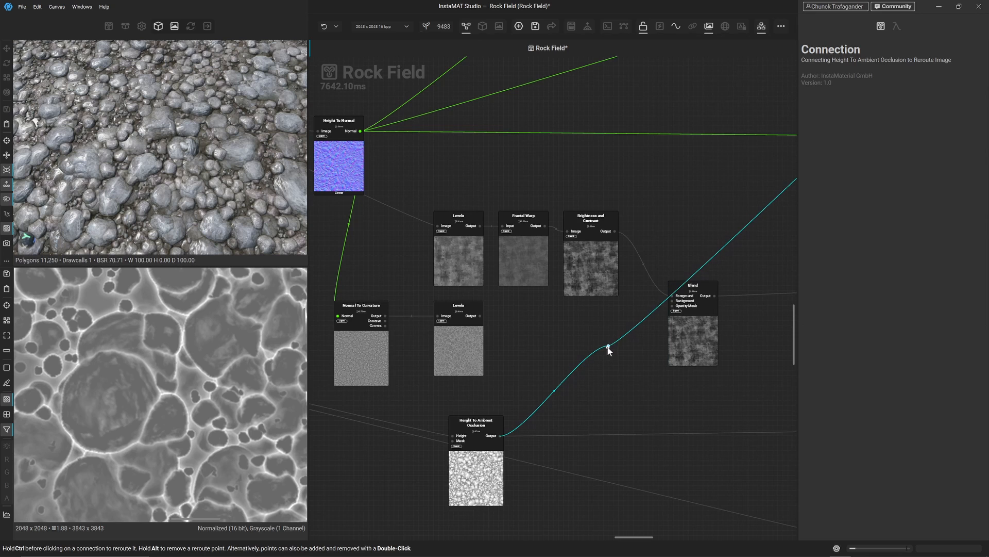
left_click_drag(608, 347, 743, 415)
left_click(508, 339)
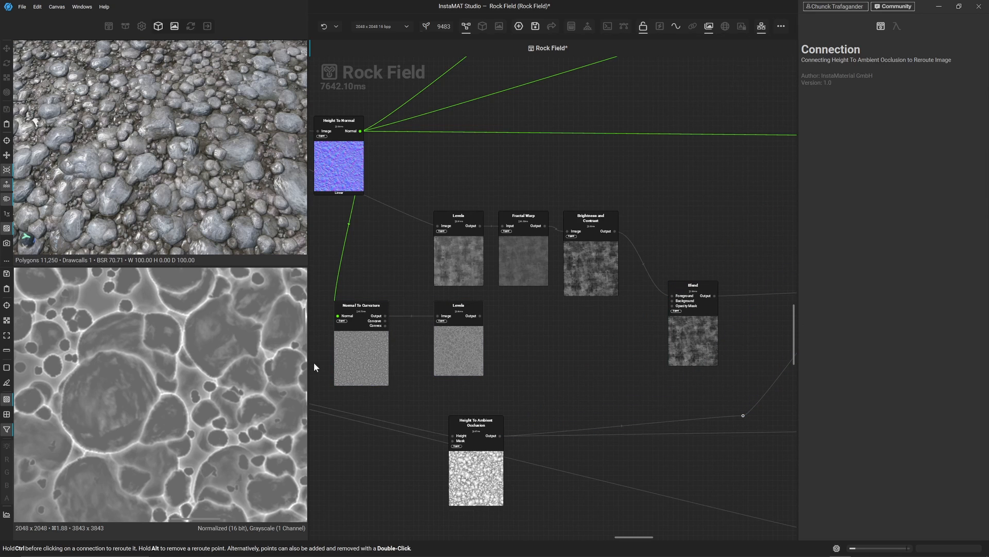
- Move Normal To Curvature and its Levels below the warp nodes and connect that Levels output to the Blend's Background
left_click_drag(318, 361, 458, 346)
left_click_drag(459, 347, 593, 350)
scroll(748, 358, "up", 4)
left_click_drag(514, 291, 613, 256)
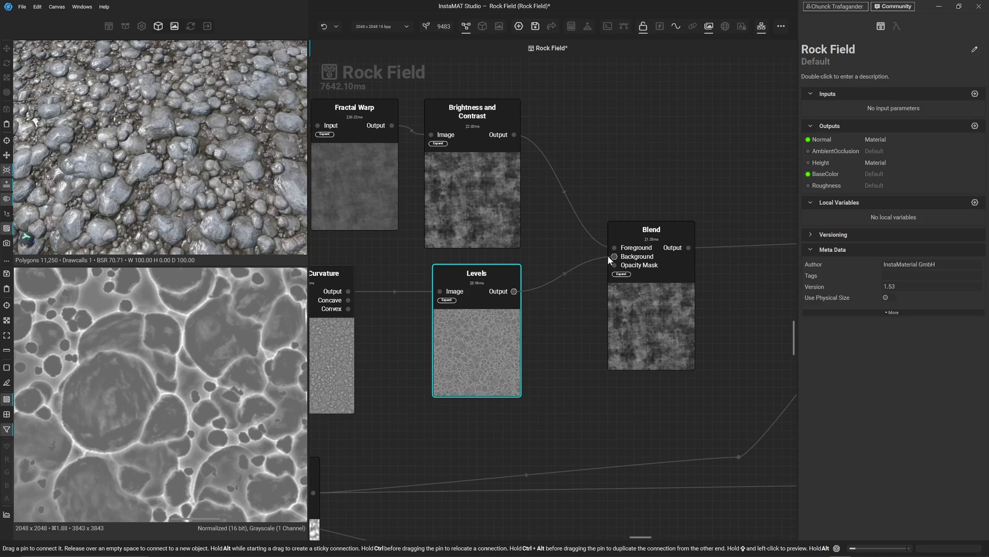
left_click(596, 292)
- Set the mode of the new roughness Blend to Add
left_click(634, 321)
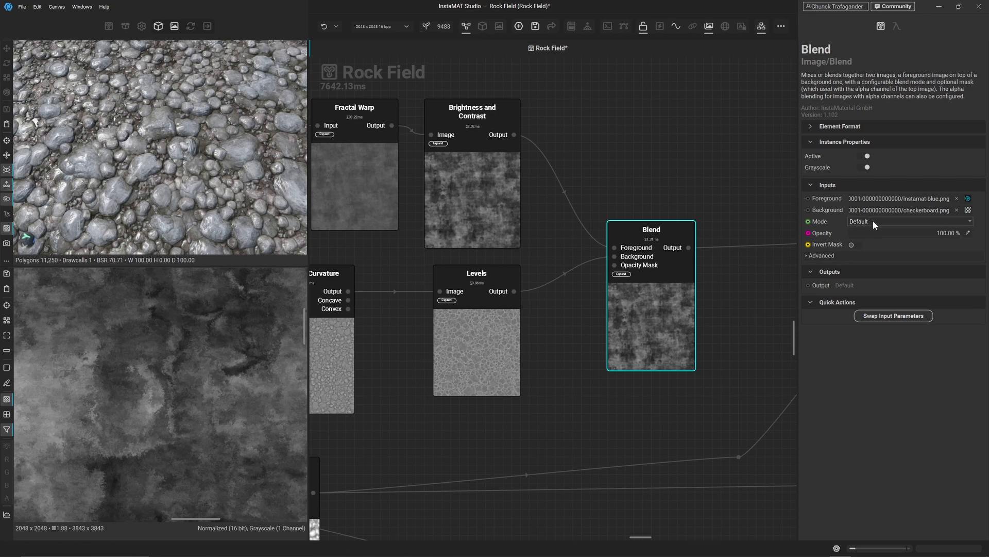
left_click(873, 222)
left_click(873, 243)
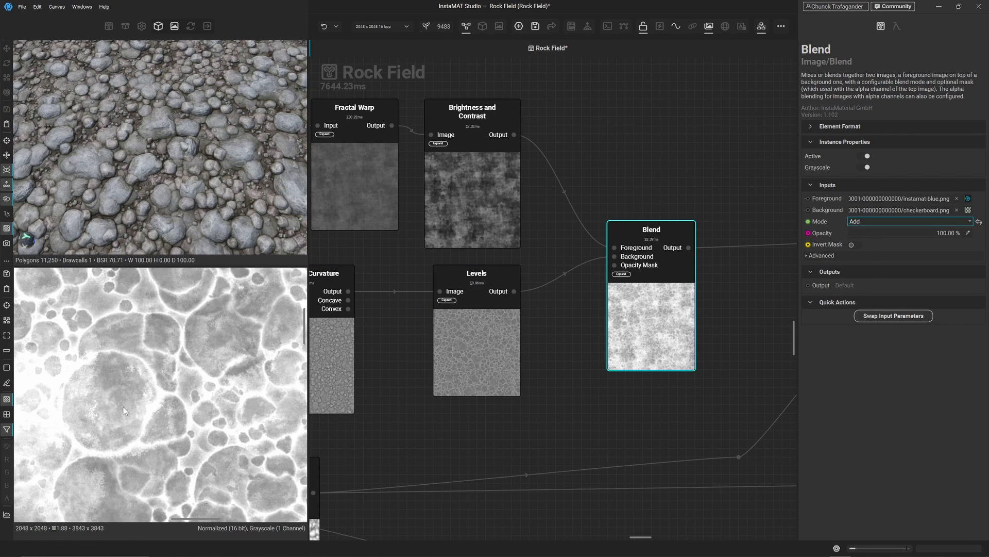
- Examine the blended roughness map and the rock surface from several angles and under rotated environment lighting
scroll(147, 361, "down", 2)
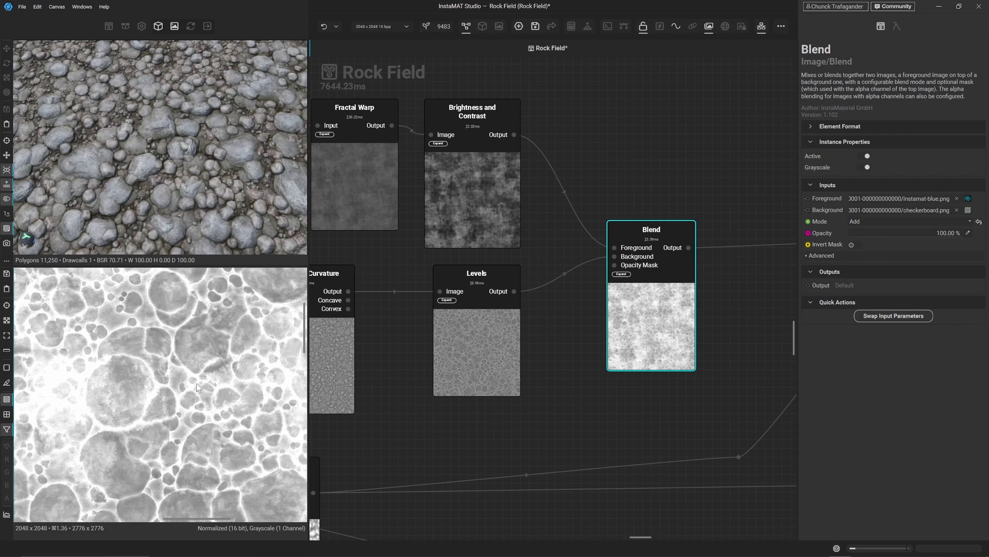
left_click_drag(196, 382, 261, 338)
scroll(129, 124, "up", 3)
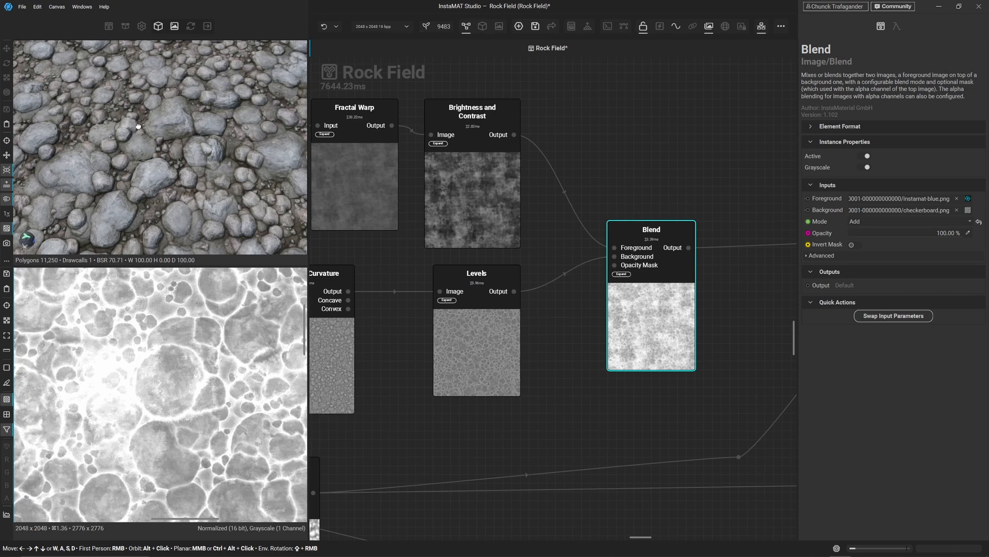
left_click_drag(138, 126, 100, 160, "alt")
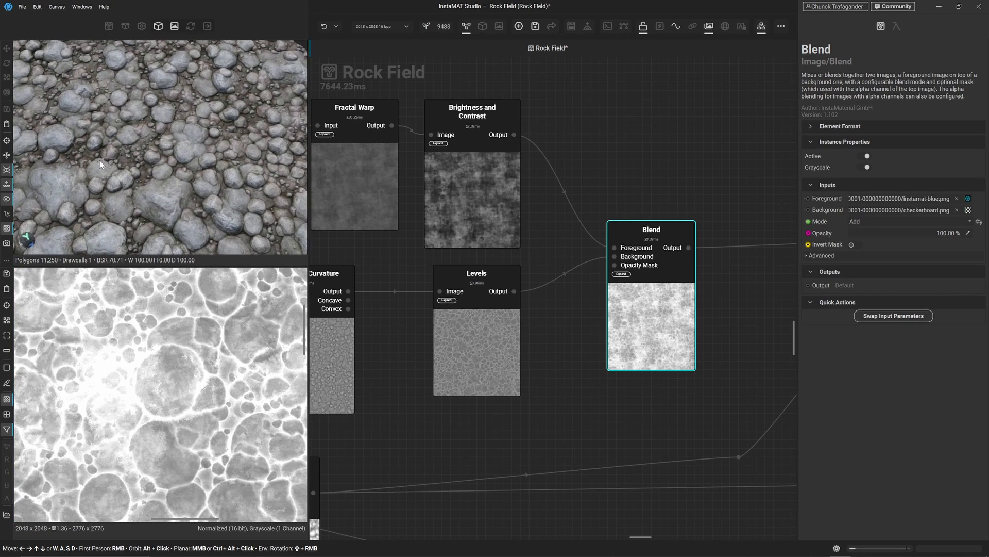
right_click_drag(100, 161, 163, 170, "shift")
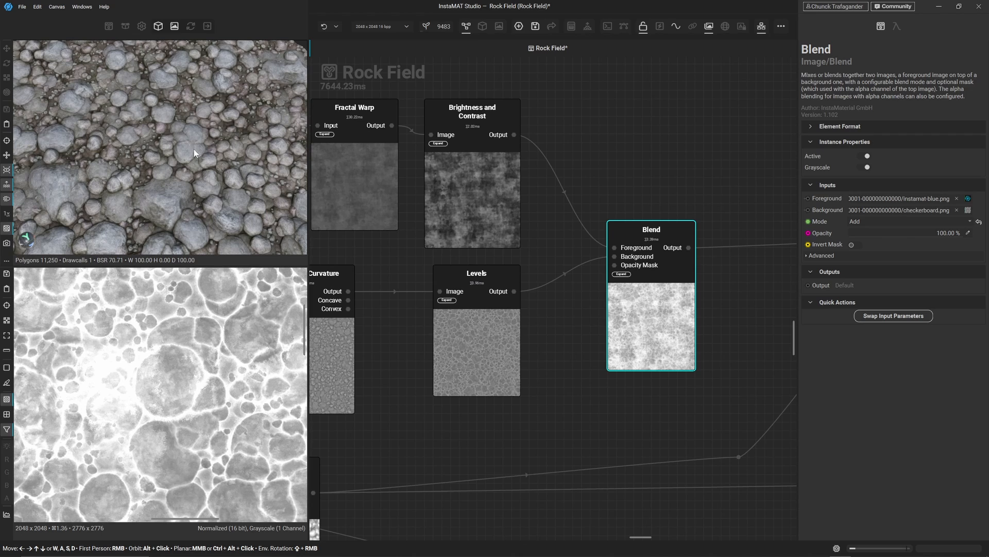
middle_click_drag(188, 149, 209, 142)
scroll(208, 147, "down", 2)
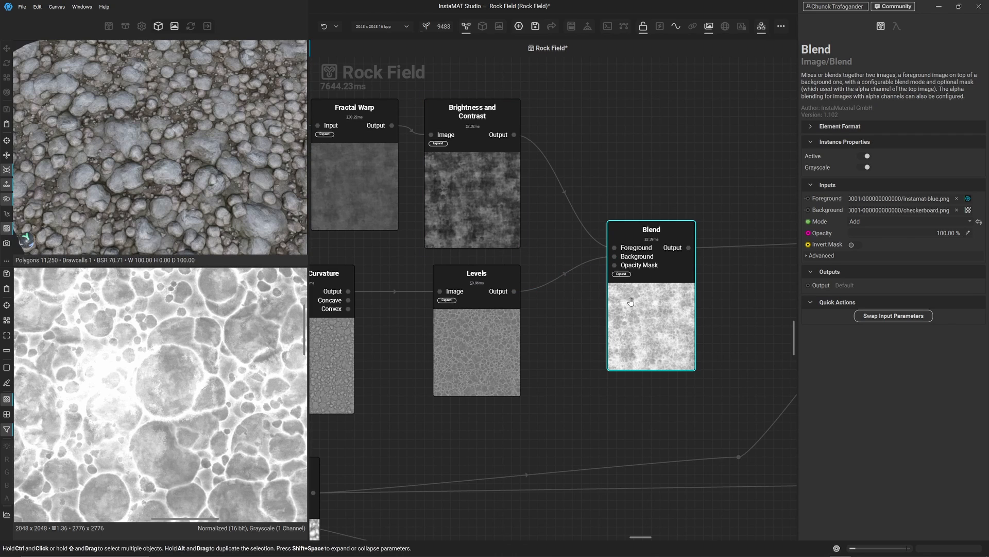
- Examine the map of the Blend that combines Material Mask Dirt and Material Mask Dust
middle_click_drag(630, 301, 445, 289)
scroll(449, 268, "down", 4)
middle_click_drag(459, 244, 413, 292)
middle_click_drag(433, 145, 327, 355)
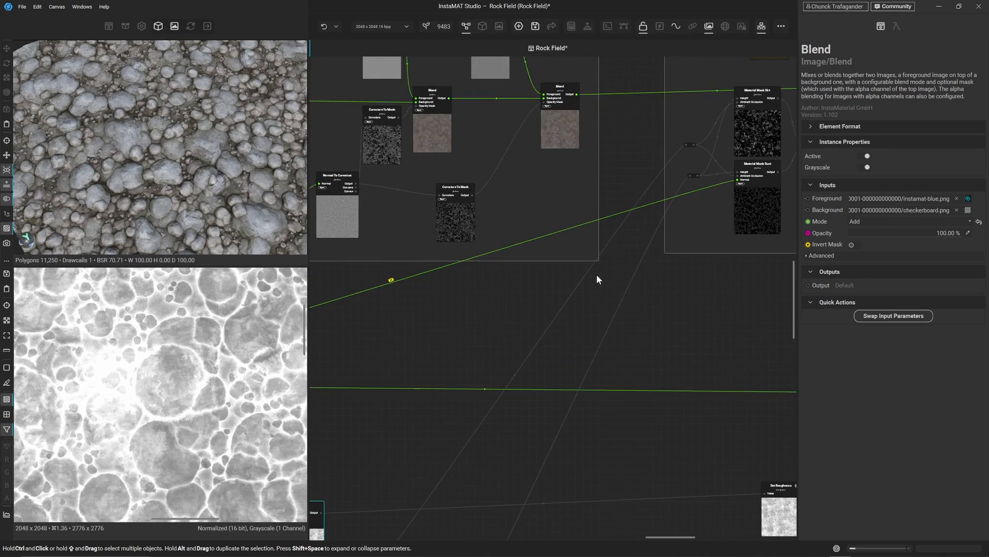
middle_click_drag(680, 291, 363, 326)
left_click(491, 214)
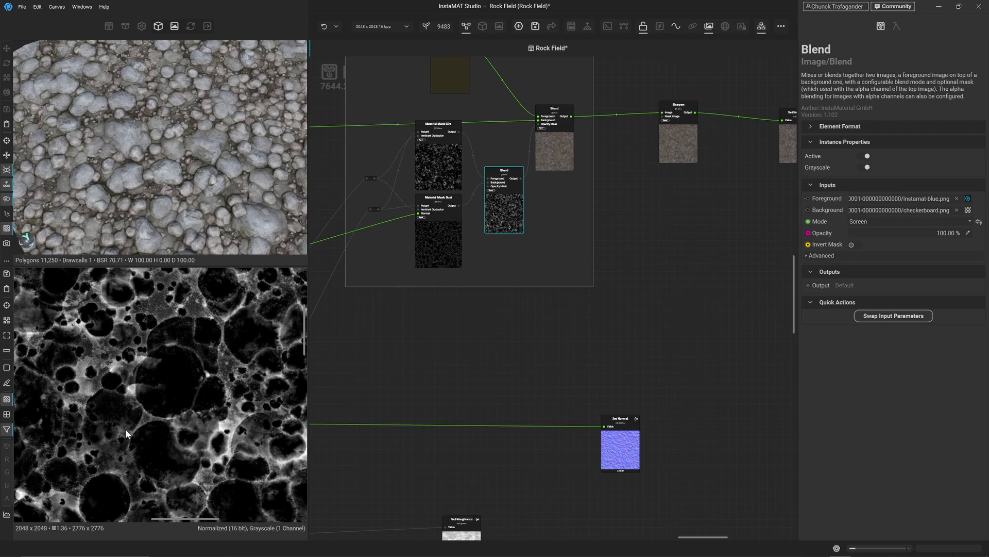
- Place Set Roughness beneath Set Normal and insert a Blend node on its incoming connection
middle_click_drag(401, 450, 374, 305)
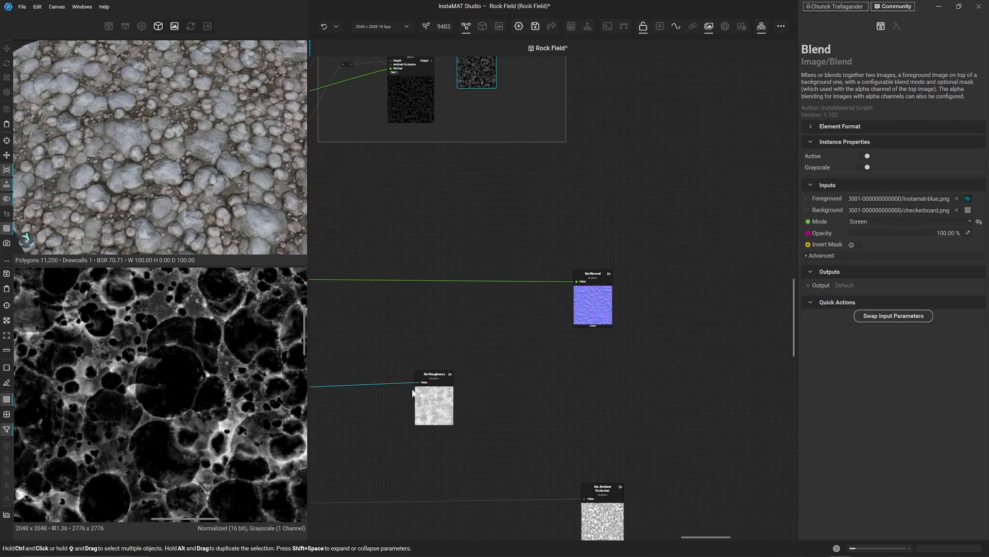
left_click_drag(444, 406, 613, 415)
middle_click_drag(381, 421, 465, 340)
key("space")
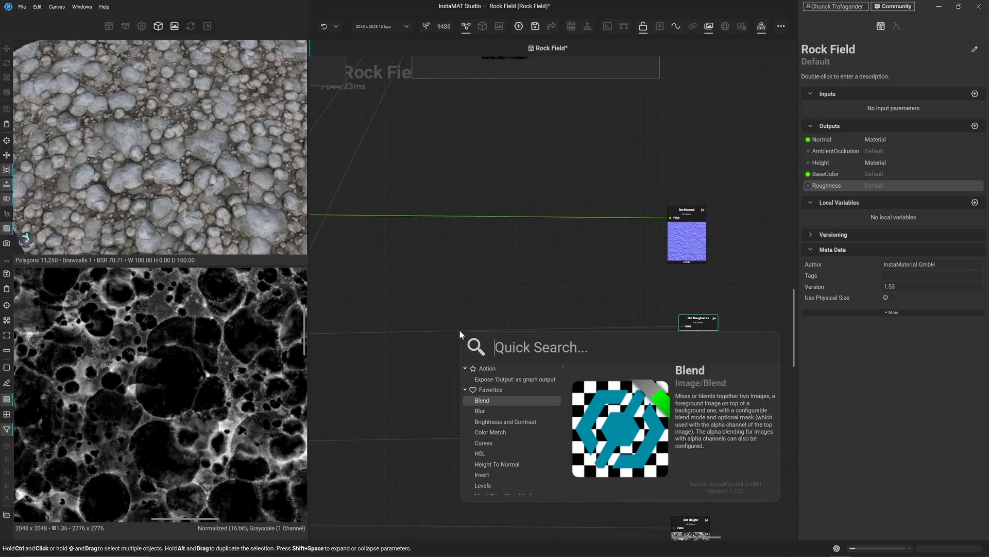
key("Return")
- Reroute the roughness connection to the new Blend's Background and connect the combined dirt and dust mask to its Foreground
scroll(458, 333, "up", 2)
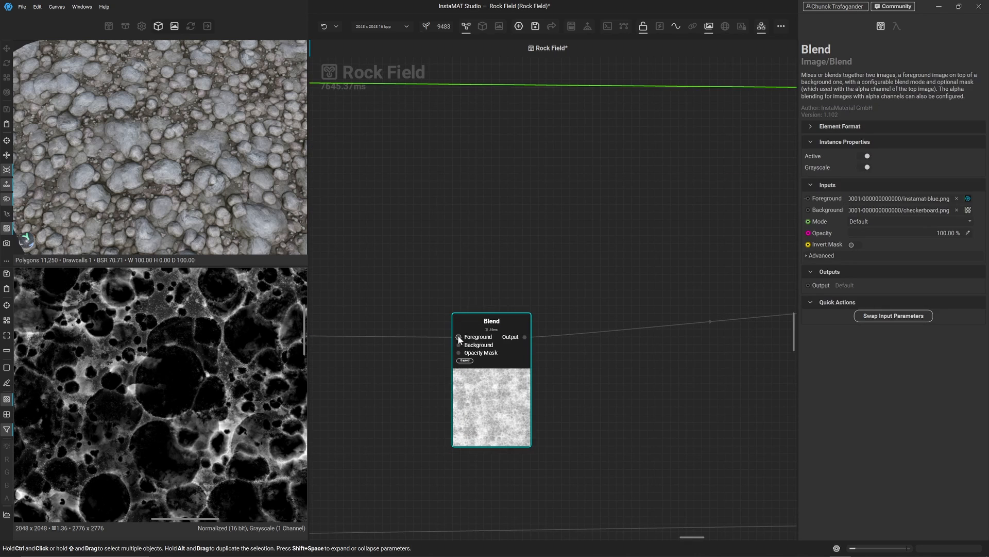
mouse_move(457, 336)
left_mouse_down()
mouse_move(445, 339)
mouse_move(458, 344)
left_mouse_up()
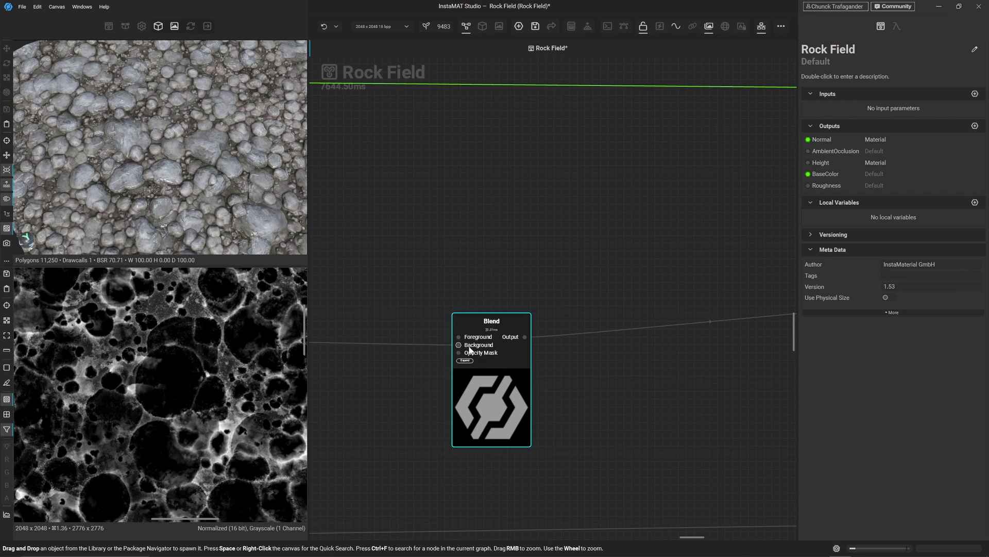
left_click(382, 343)
left_click_drag(459, 336, 705, 163)
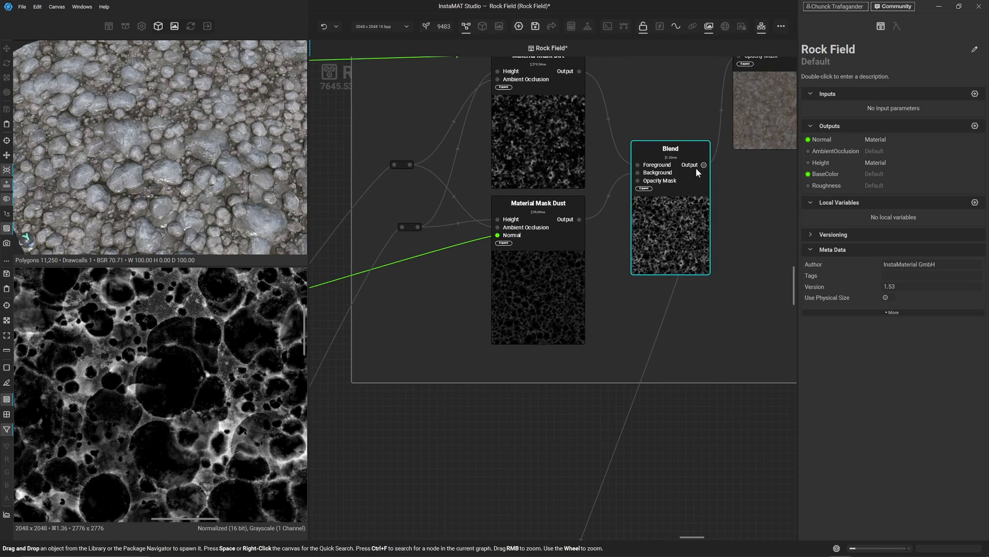
middle_click_drag(561, 438, 607, 164)
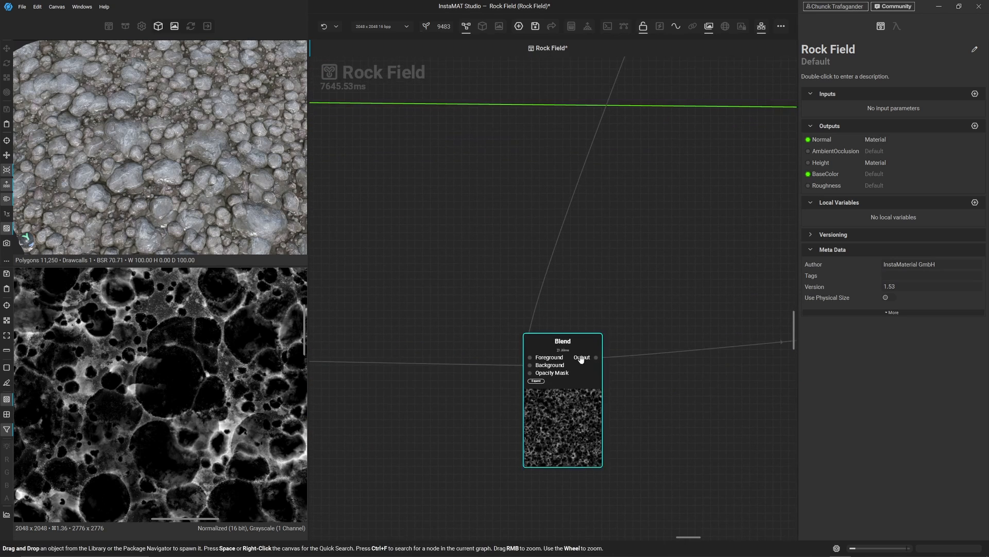
- Set the mode of the Blend feeding Set Roughness to Screen and check the rock surface up close
middle_click_drag(581, 360, 562, 296)
scroll(559, 333, "up", 3)
left_click(560, 333)
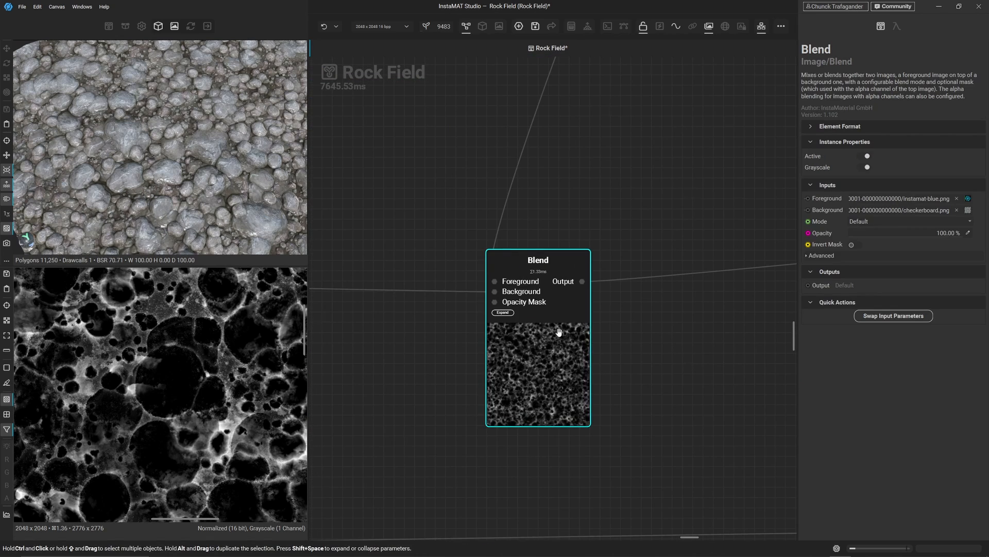
left_click(969, 222)
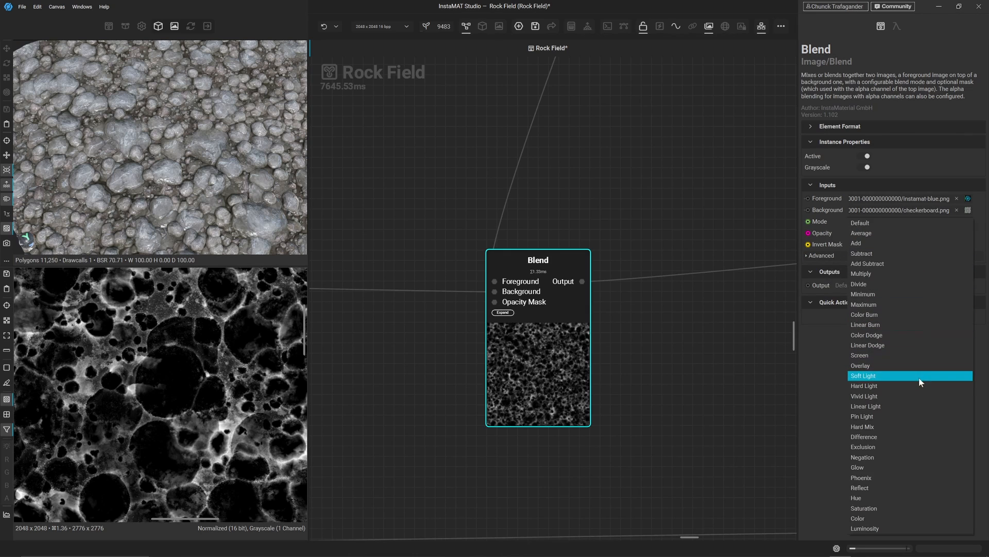
left_click(886, 357)
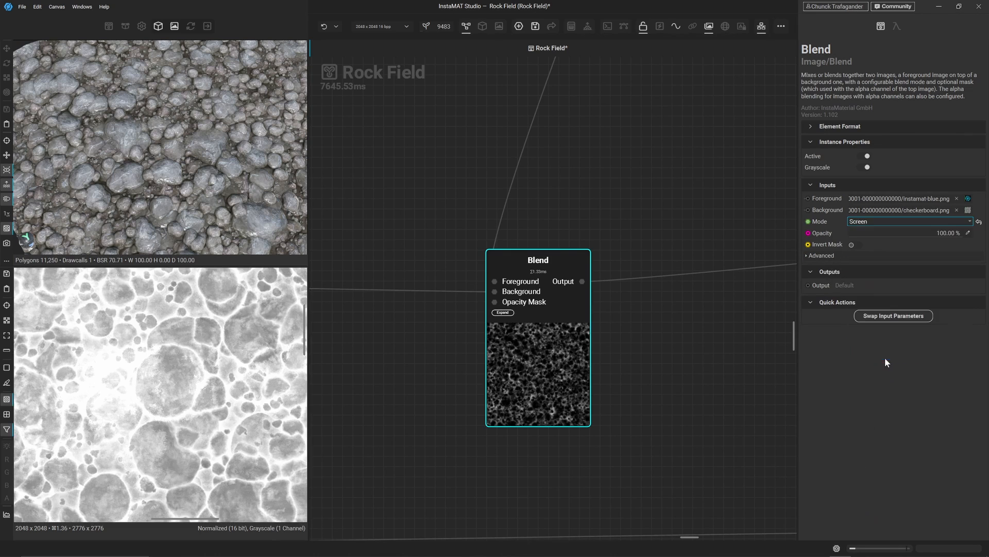
scroll(203, 144, "up", 3)
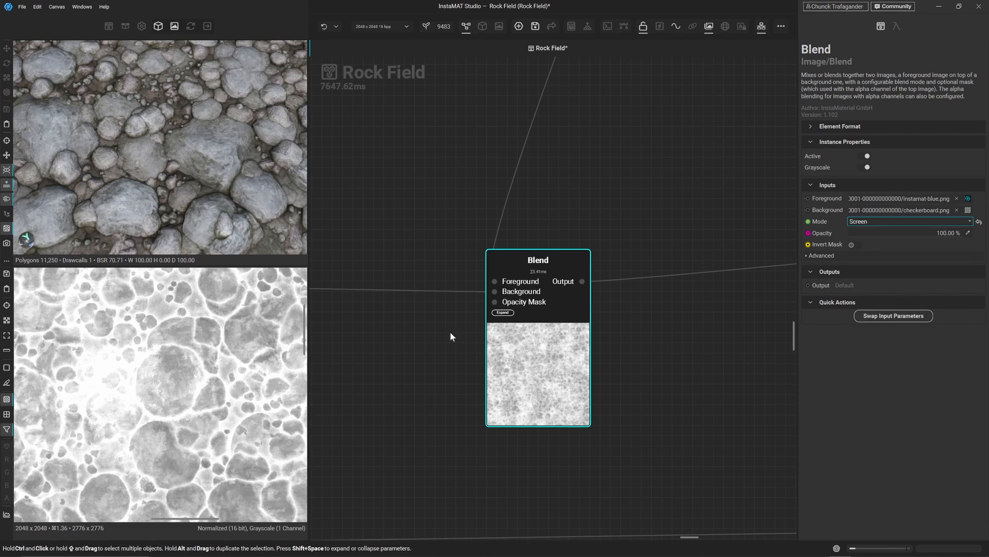
left_click(494, 291)
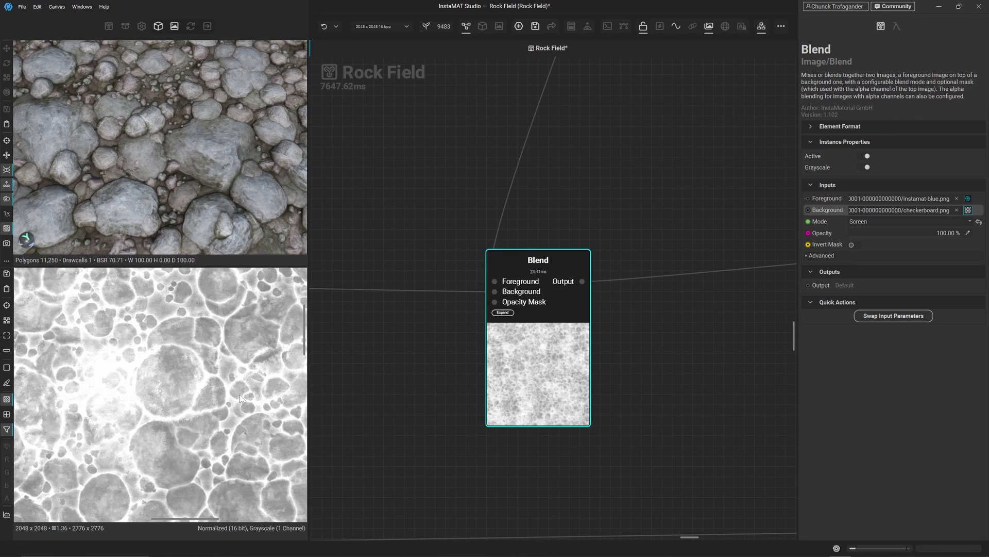
middle_click_drag(239, 394, 204, 390)
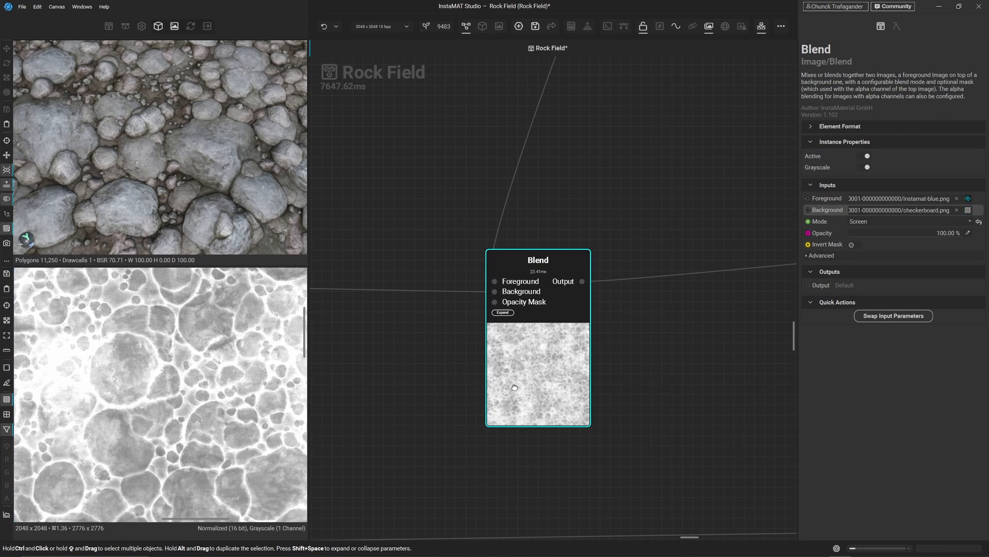
- Adjust the Levels after Normal To Curvature by slightly raising its input white point and slightly lowering its output white level
middle_click_drag(415, 403, 768, 385)
middle_click_drag(490, 384, 765, 353)
middle_click_drag(471, 350, 783, 341)
middle_click_drag(486, 340, 694, 333)
left_click(642, 338)
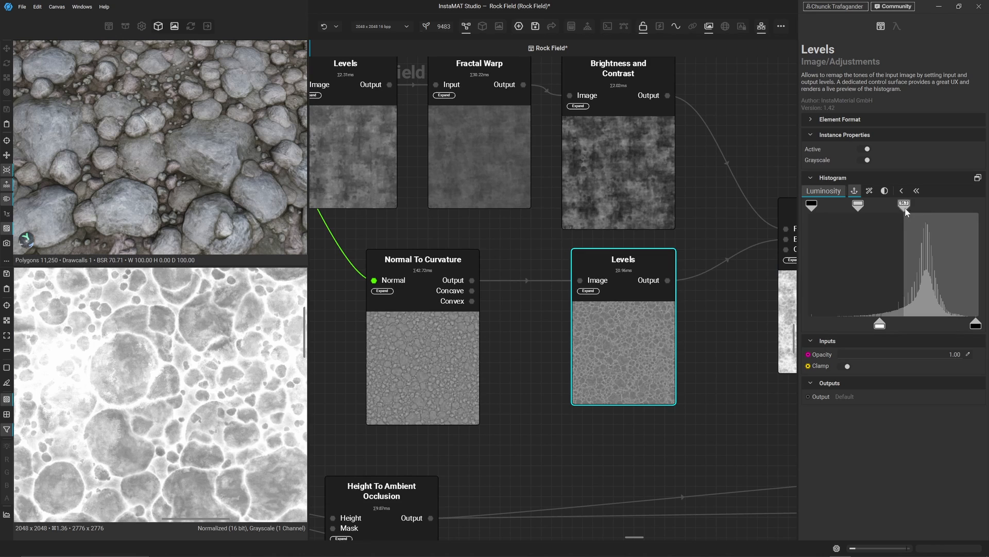
mouse_move(905, 206)
left_mouse_down()
mouse_move(874, 207)
mouse_move(908, 208)
left_mouse_up()
mouse_move(880, 325)
left_mouse_down()
mouse_move(833, 326)
mouse_move(861, 328)
left_mouse_up()
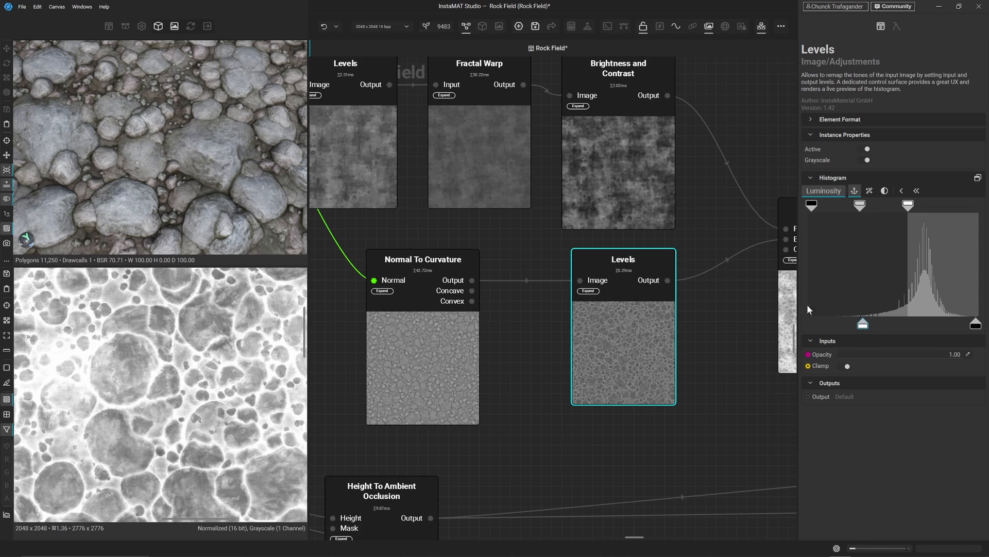
right_click_drag(203, 149, 142, 170, "shift")
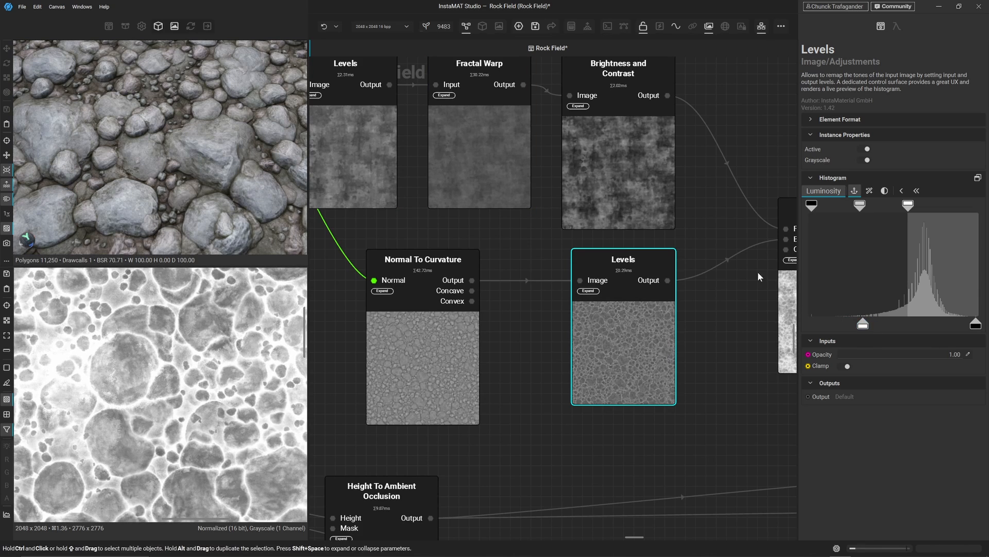
left_click_drag(862, 326, 877, 313)
mouse_move(911, 209)
left_mouse_down()
mouse_move(884, 206)
mouse_move(923, 212)
mouse_move(912, 208)
left_mouse_up()
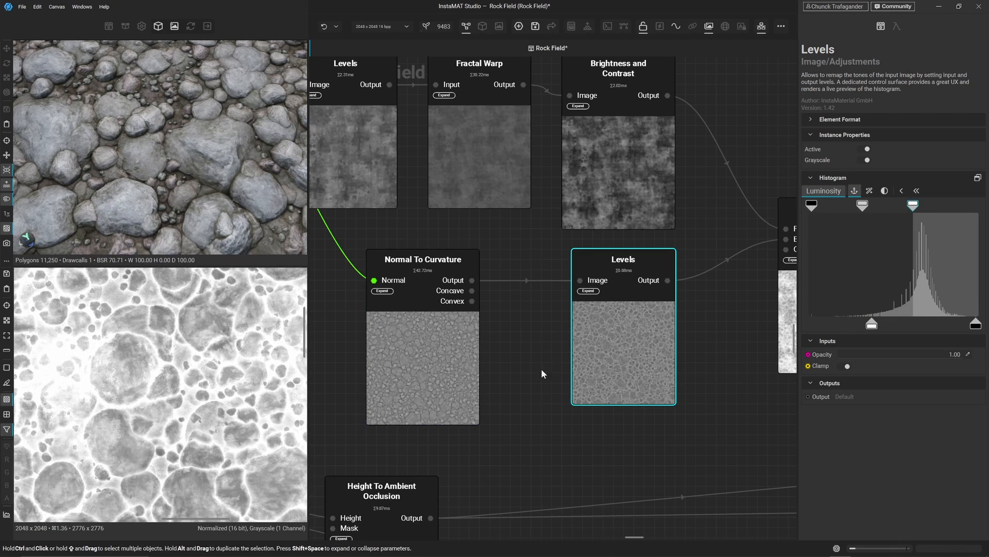
scroll(216, 163, "down", 5)
scroll(216, 164, "up", 2)
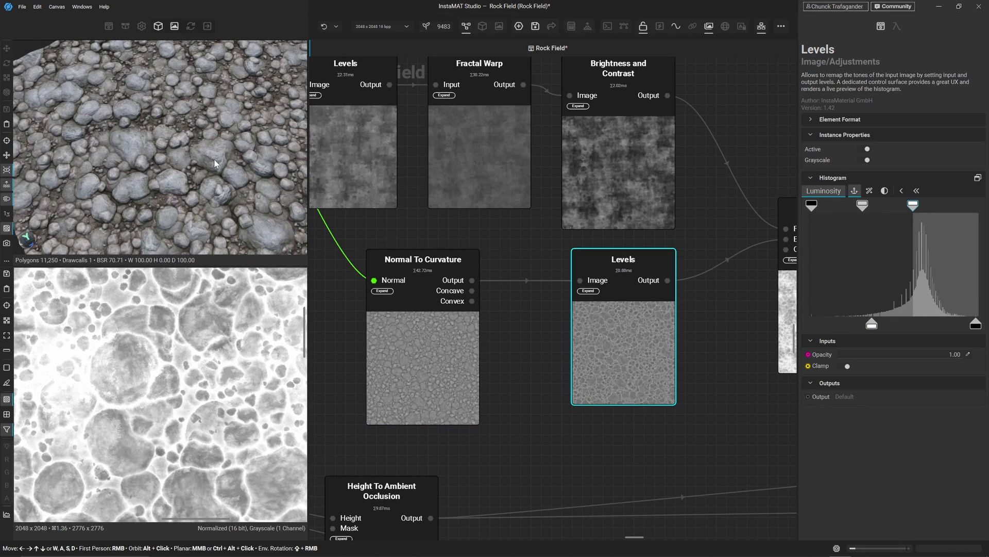
- Set the opacity of the Screen Blend before Set Roughness to 80%
scroll(521, 283, "down", 5)
middle_click_drag(721, 289, 355, 319)
scroll(504, 337, "up", 4)
left_click(503, 336)
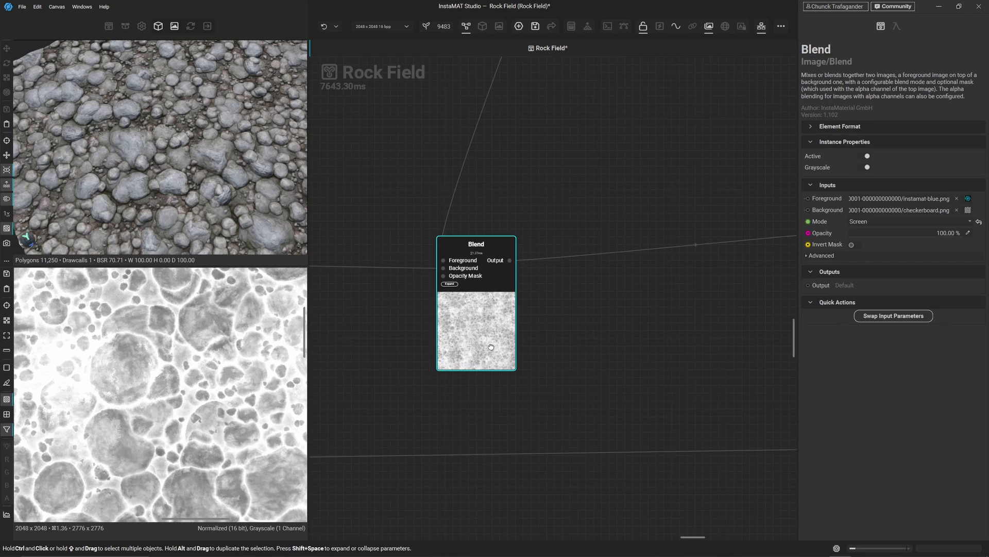
scroll(454, 283, "up", 2)
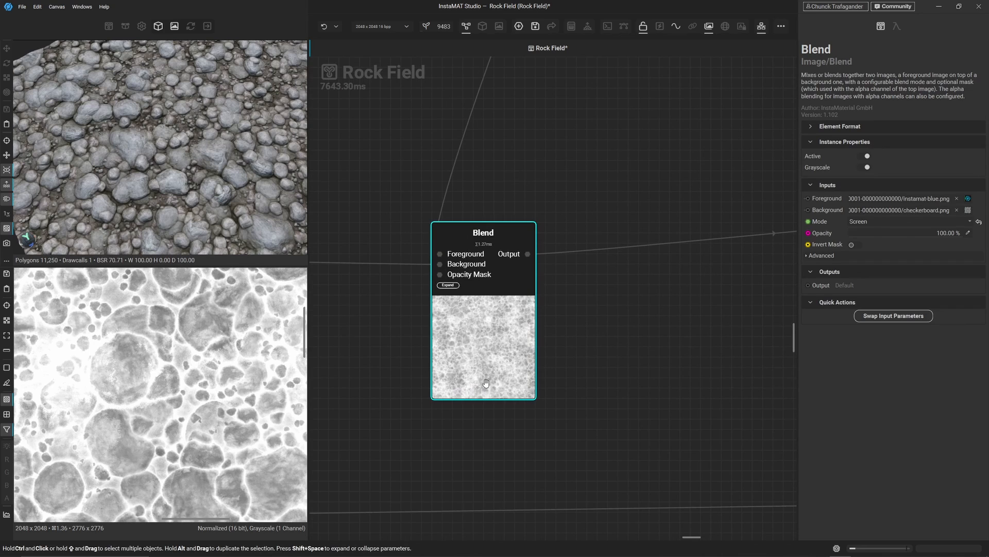
left_click(969, 233)
type("80")
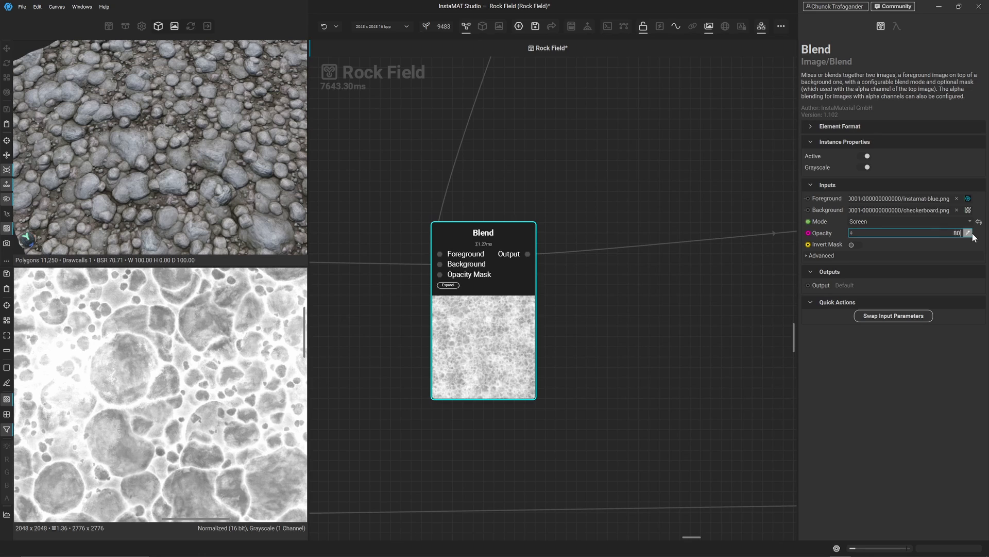
key("Return")
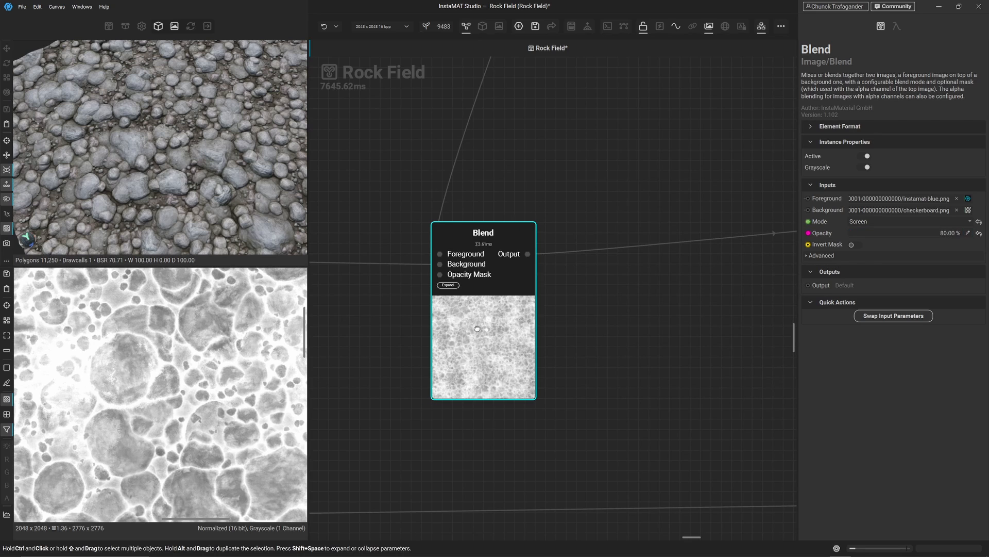
- Shift the Screen Blend back to make room and insert a Sharpen node between it and Set Roughness
left_click_drag(507, 330, 455, 310)
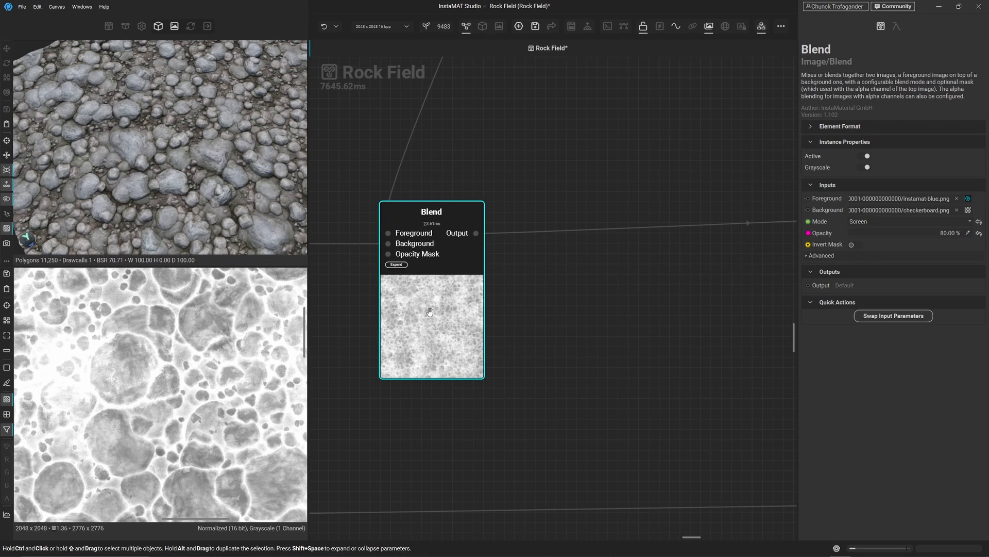
middle_click_drag(605, 327, 480, 369)
key("space")
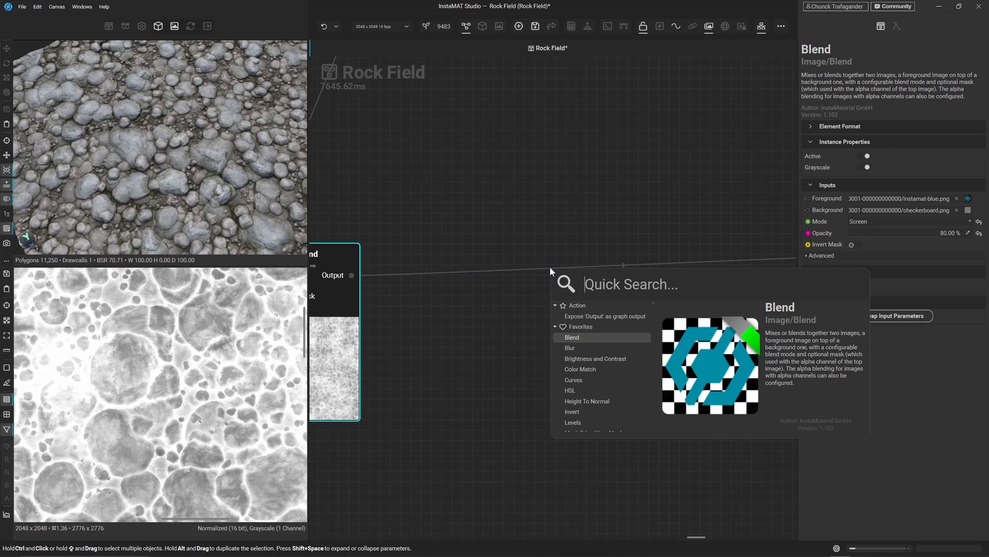
type("sharpe")
key("Return")
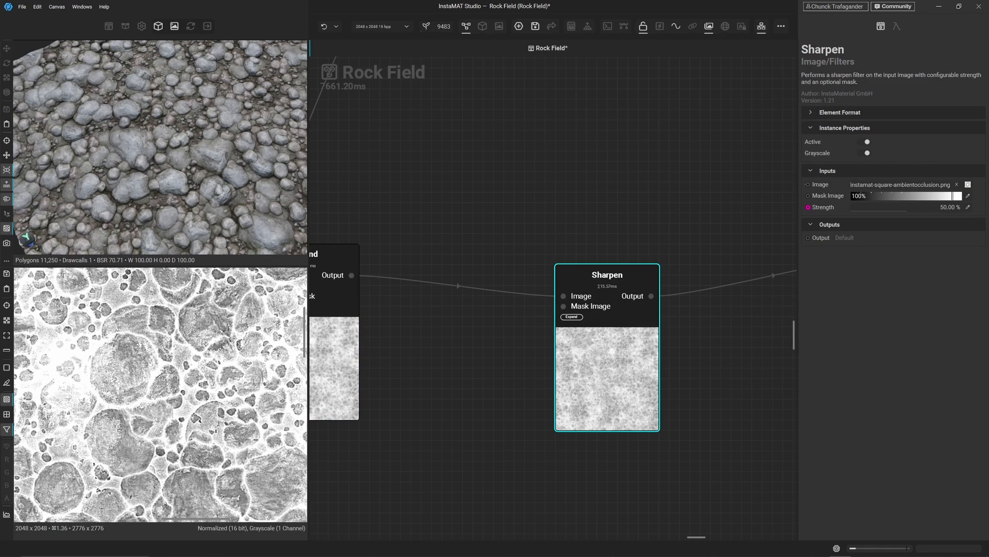
- Set the Sharpen strength to 10% and compare the sharpened roughness map with the preceding Blend
scroll(205, 304, "up", 3)
scroll(186, 183, "up", 5)
scroll(188, 183, "down", 5)
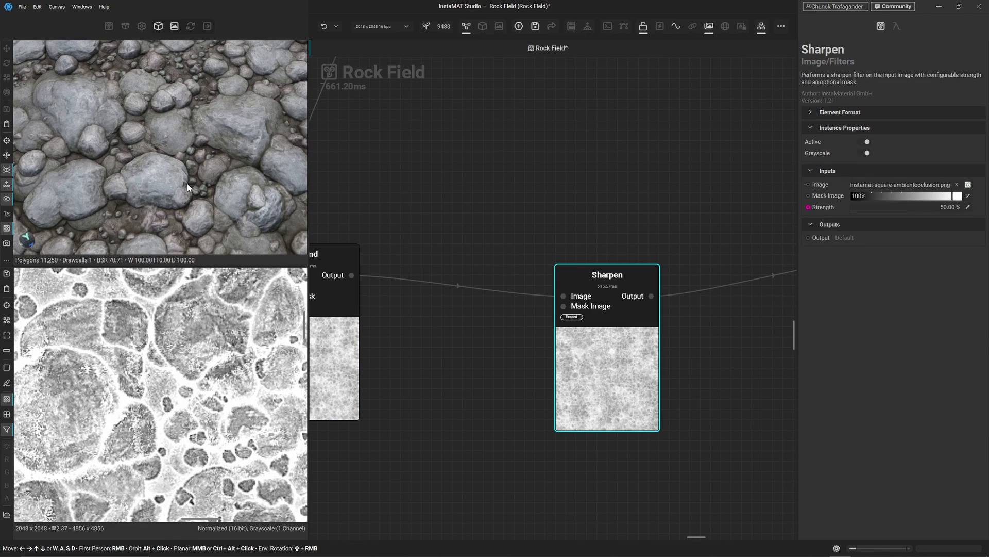
left_click_drag(204, 151, 202, 123, "alt")
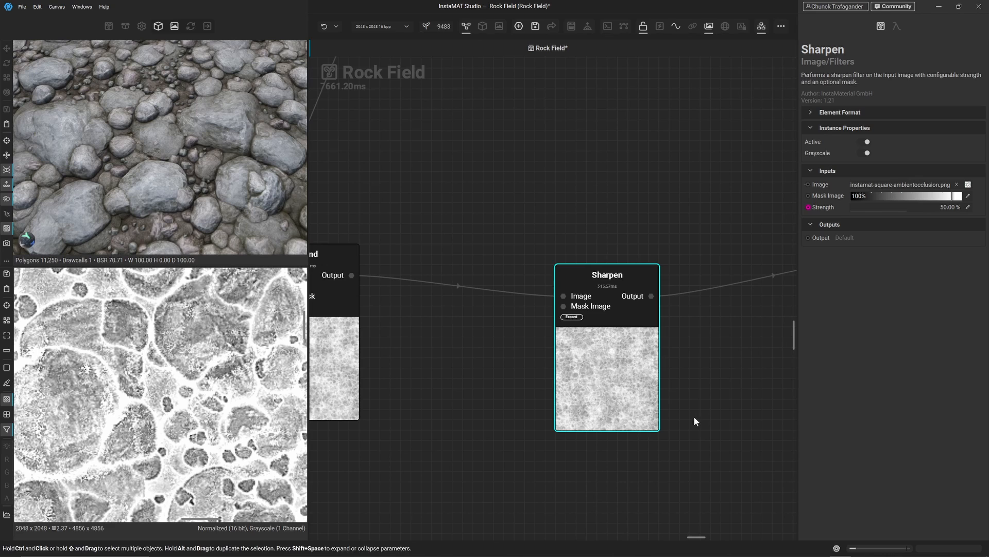
left_click(969, 209)
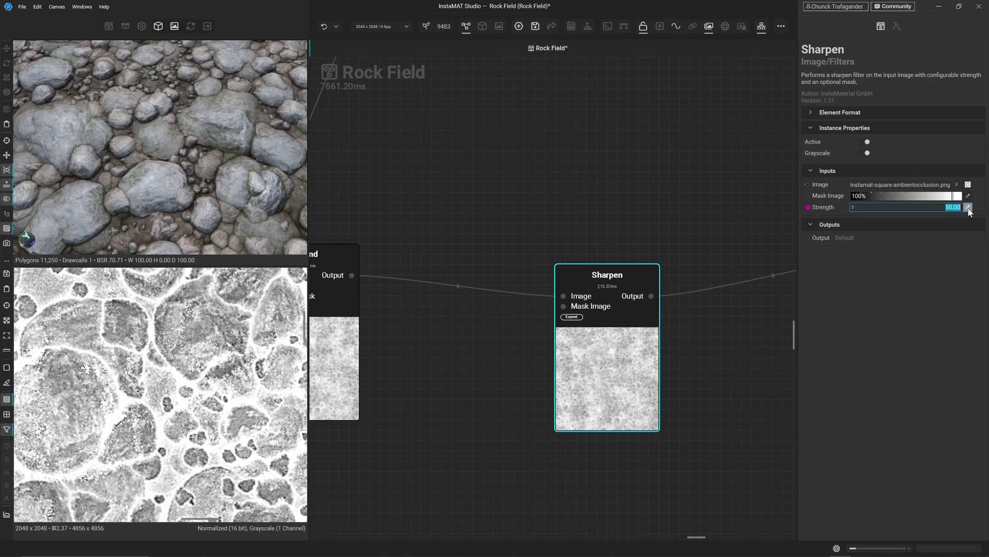
type("10")
key("Return")
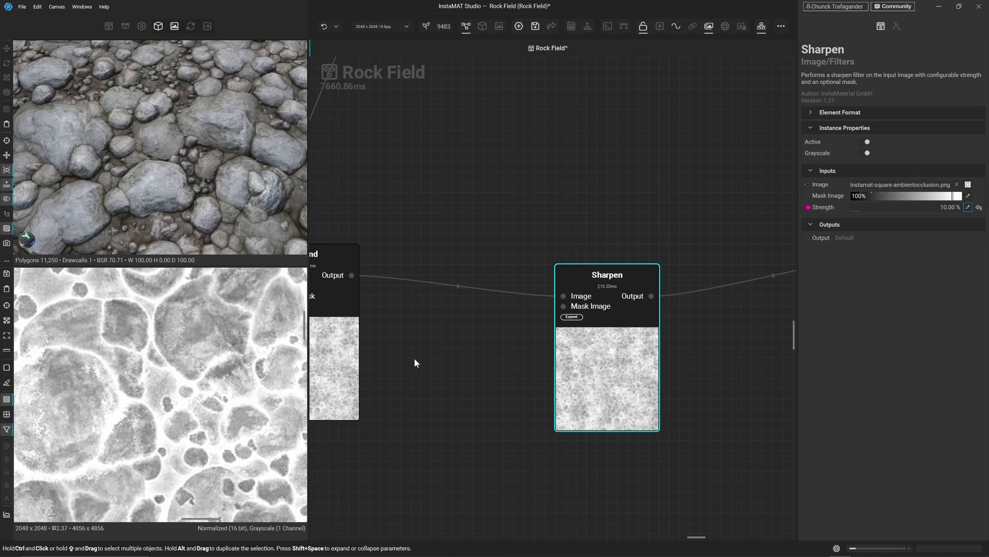
left_click(326, 398)
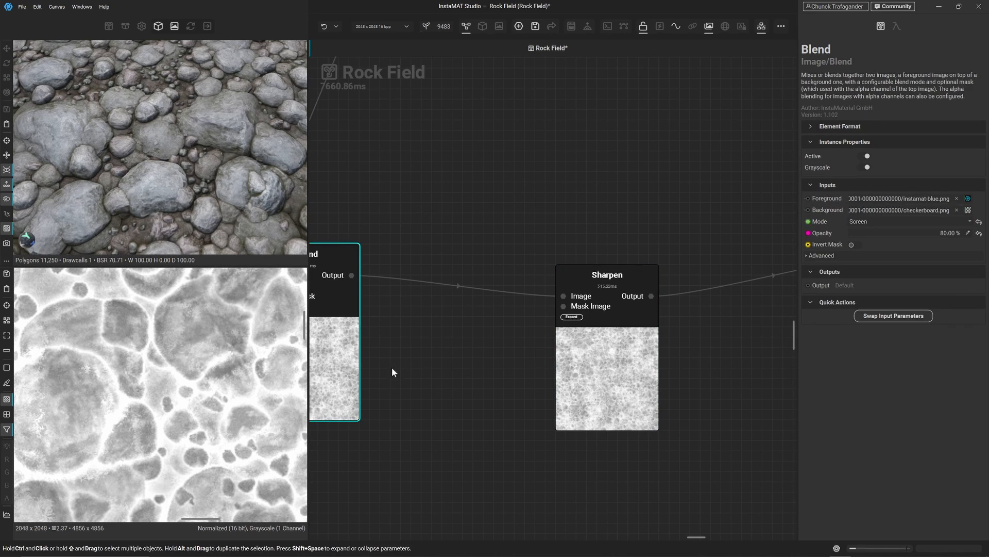
left_click(594, 385)
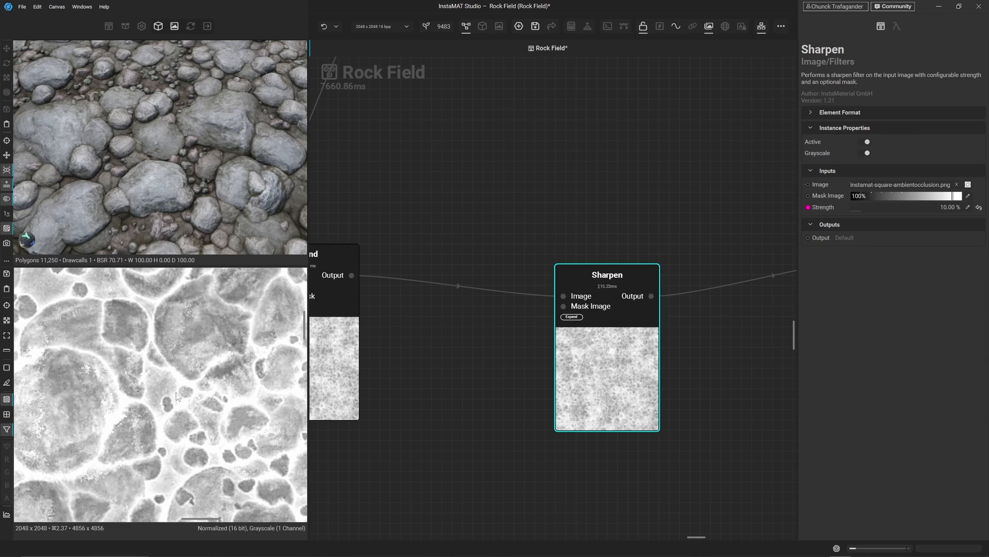
scroll(505, 381, "down", 5)
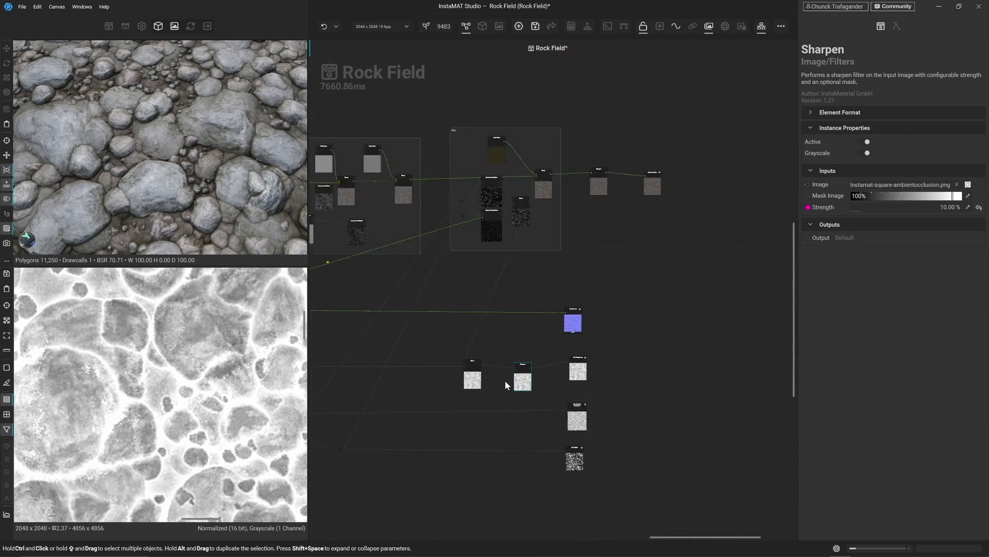